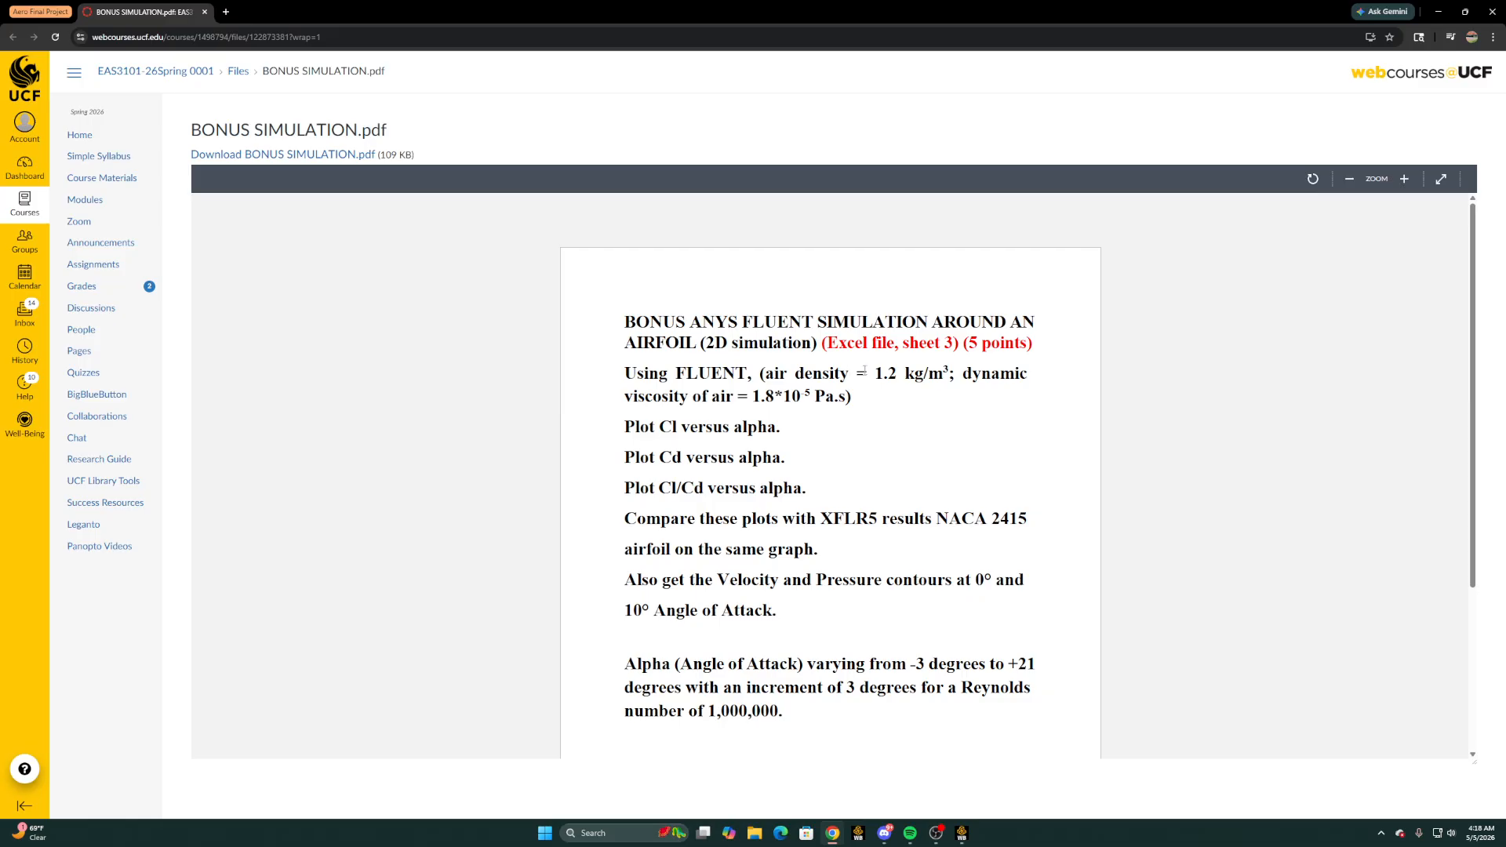
Examine the assignment PDF for the air properties, required plots, angle-of-attack range and increment, and Reynolds number
{"action": "left_click_drag", "start_coordinate": [876, 374], "coordinate": [947, 372]}
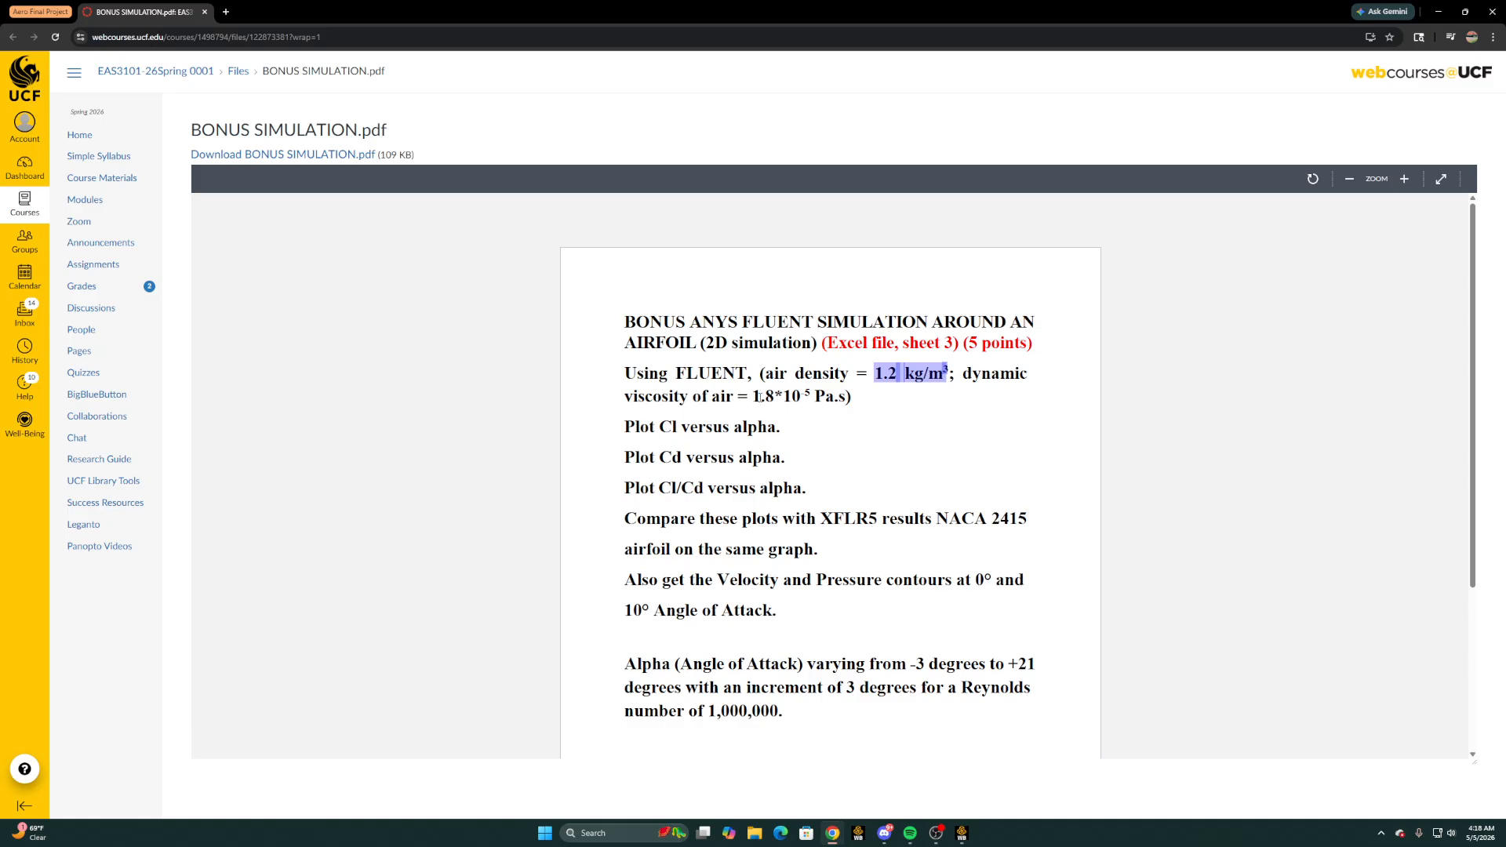
{"action": "left_click_drag", "start_coordinate": [759, 396], "coordinate": [814, 399]}
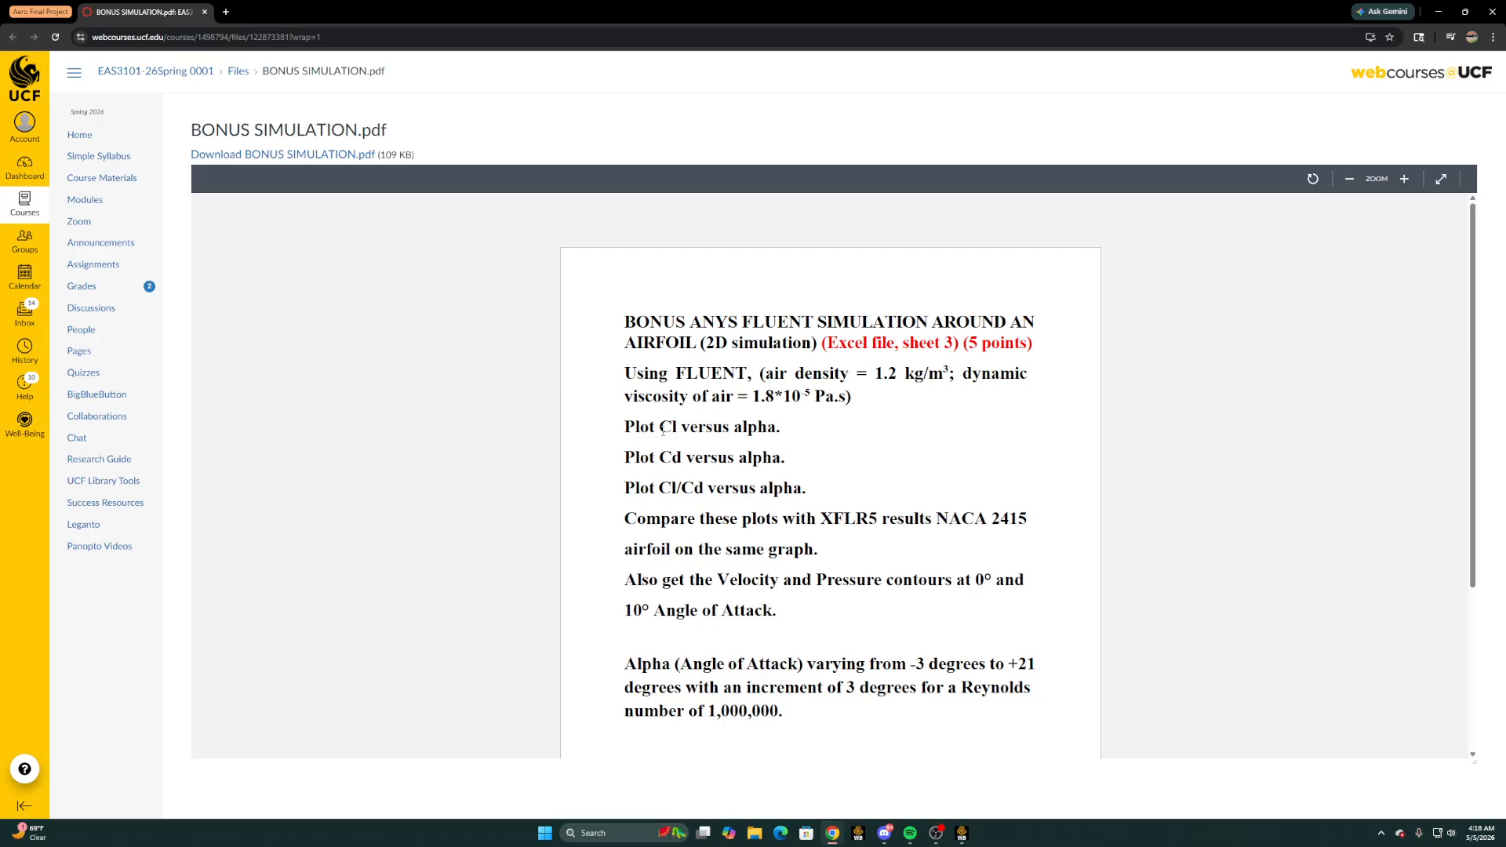
{"action": "left_click_drag", "start_coordinate": [661, 429], "coordinate": [770, 431]}
{"action": "left_click_drag", "start_coordinate": [656, 458], "coordinate": [723, 479]}
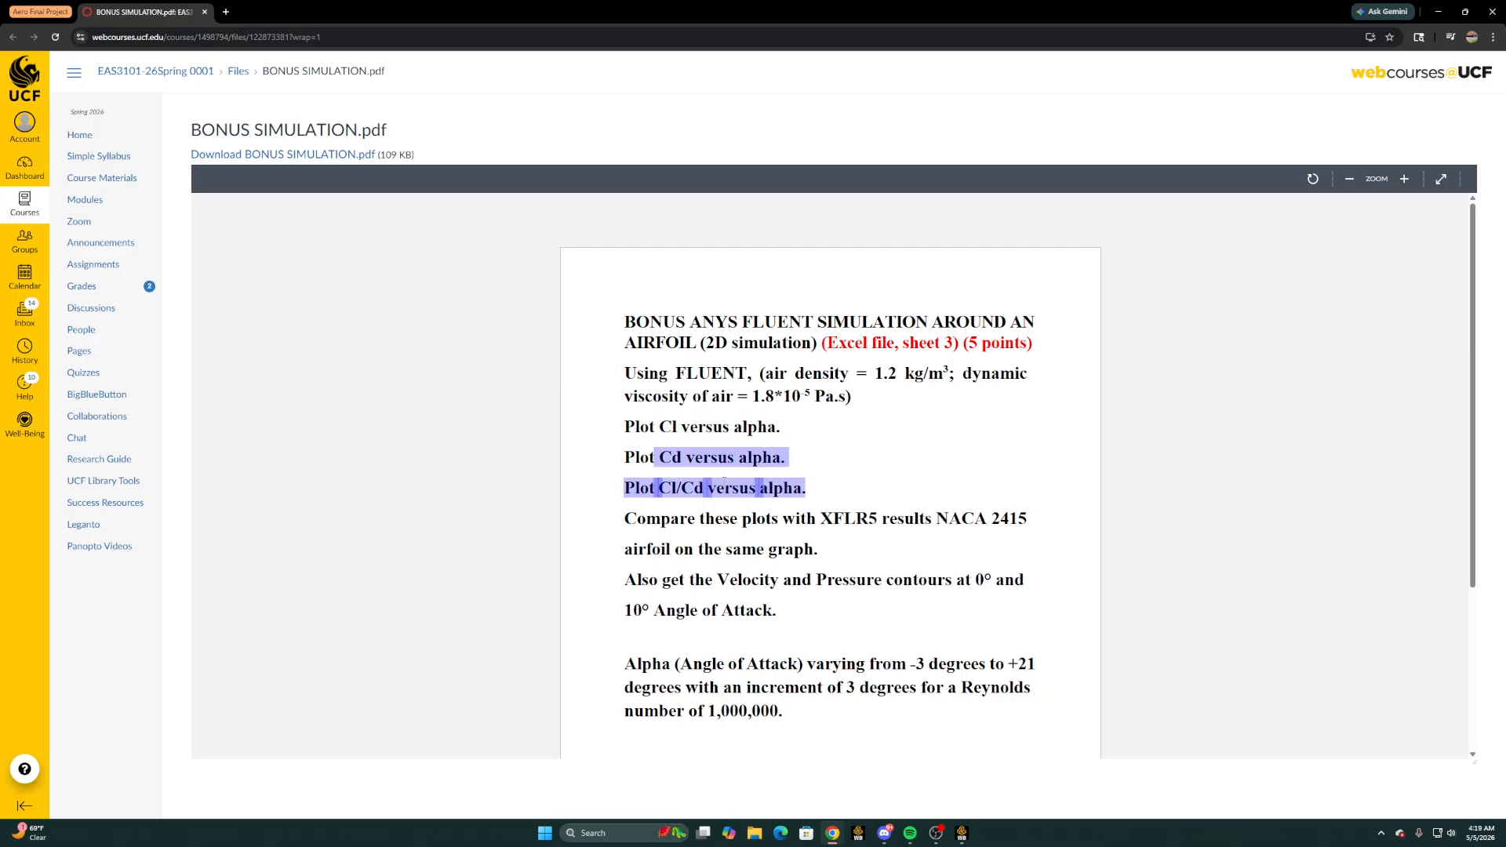
{"action": "left_click", "coordinate": [667, 488]}
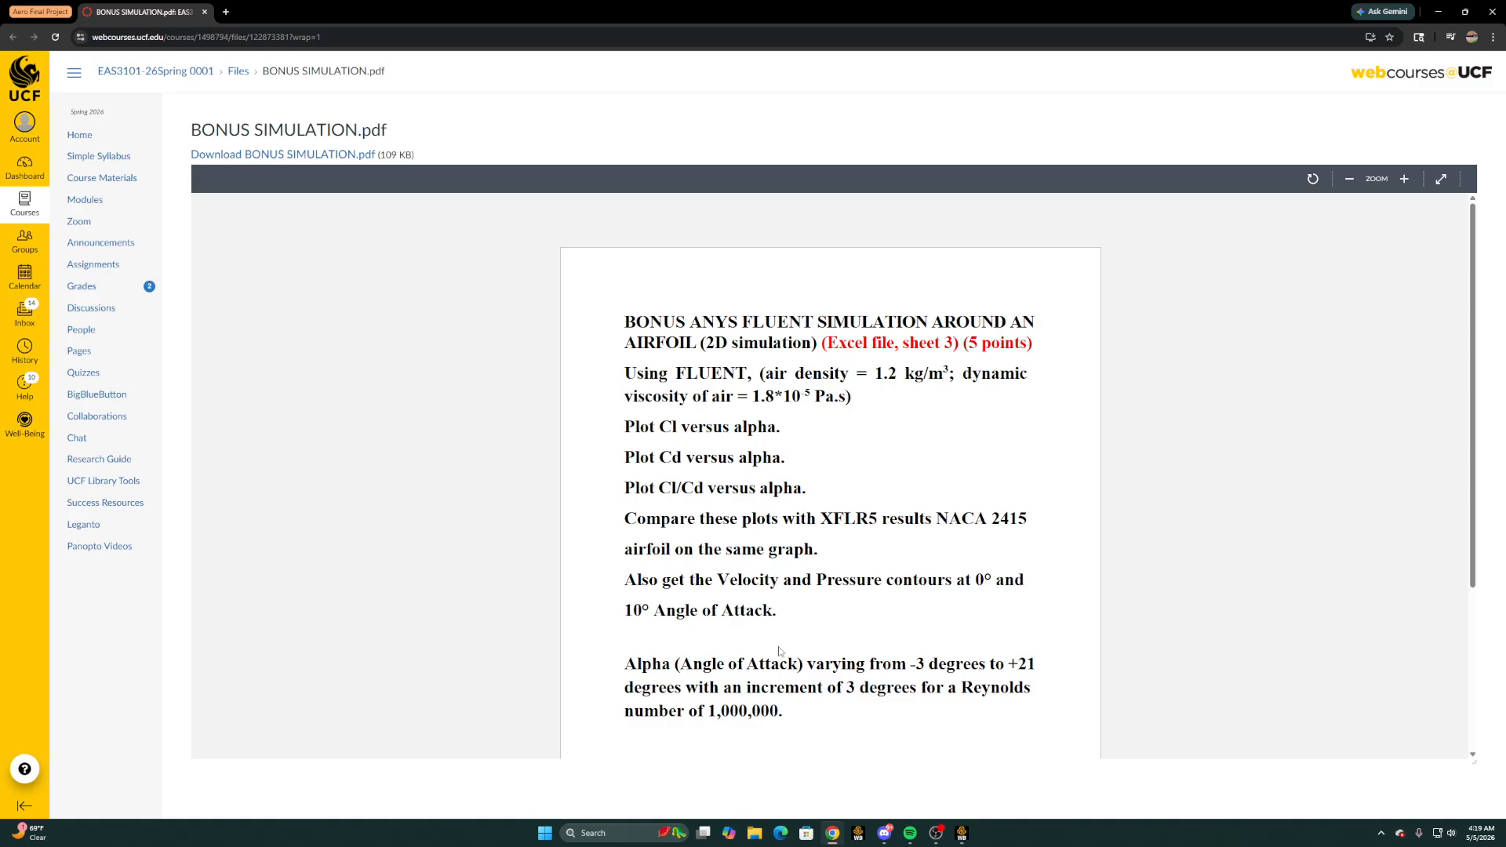
{"action": "scroll", "coordinate": [781, 651], "scroll_direction": "down", "scroll_amount": 3}
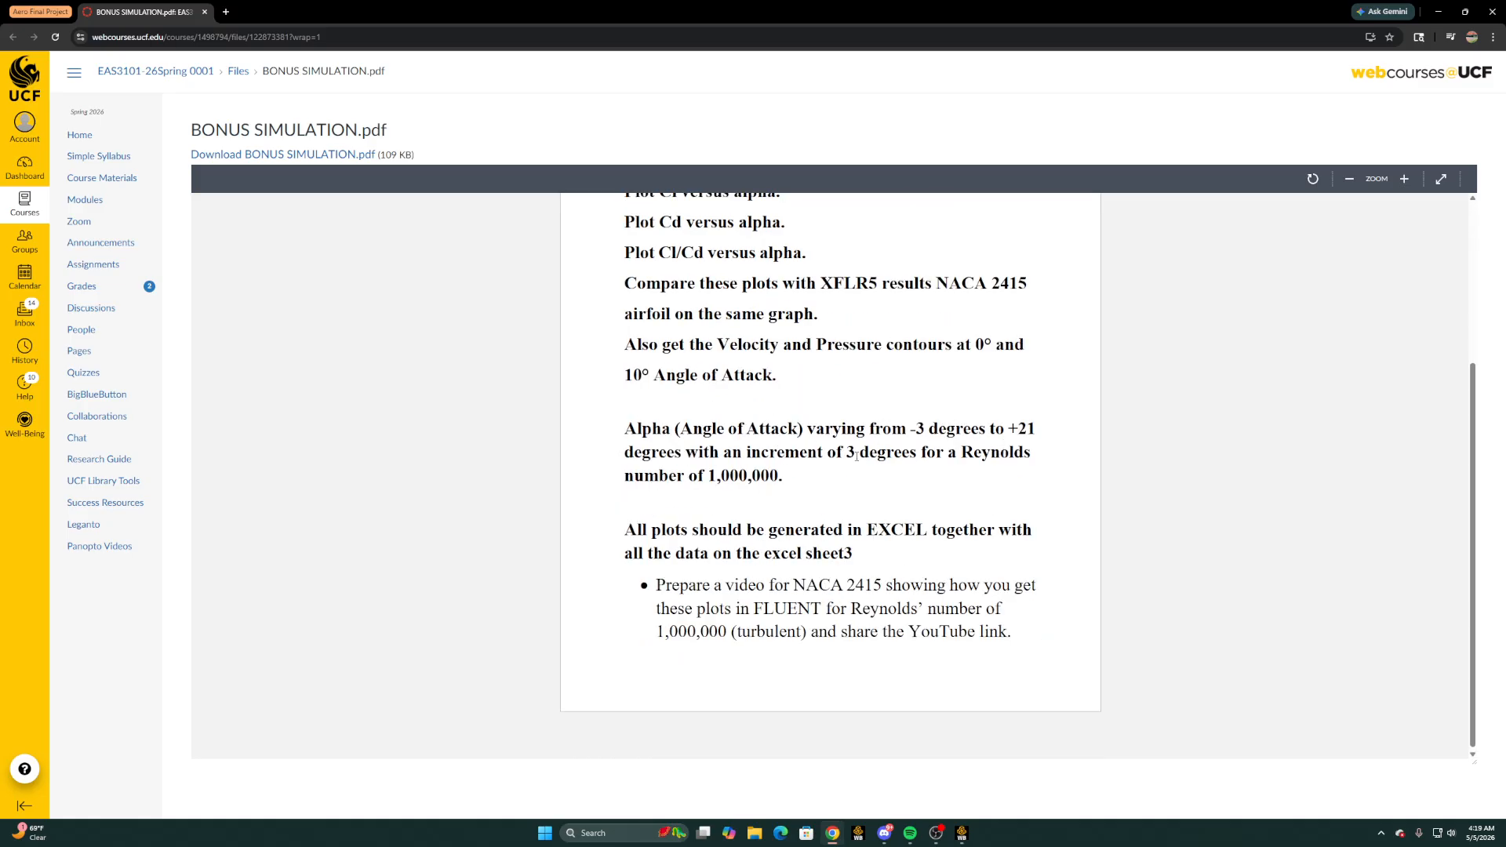
{"action": "left_click_drag", "start_coordinate": [846, 454], "coordinate": [928, 452]}
{"action": "left_click_drag", "start_coordinate": [713, 475], "coordinate": [810, 481]}
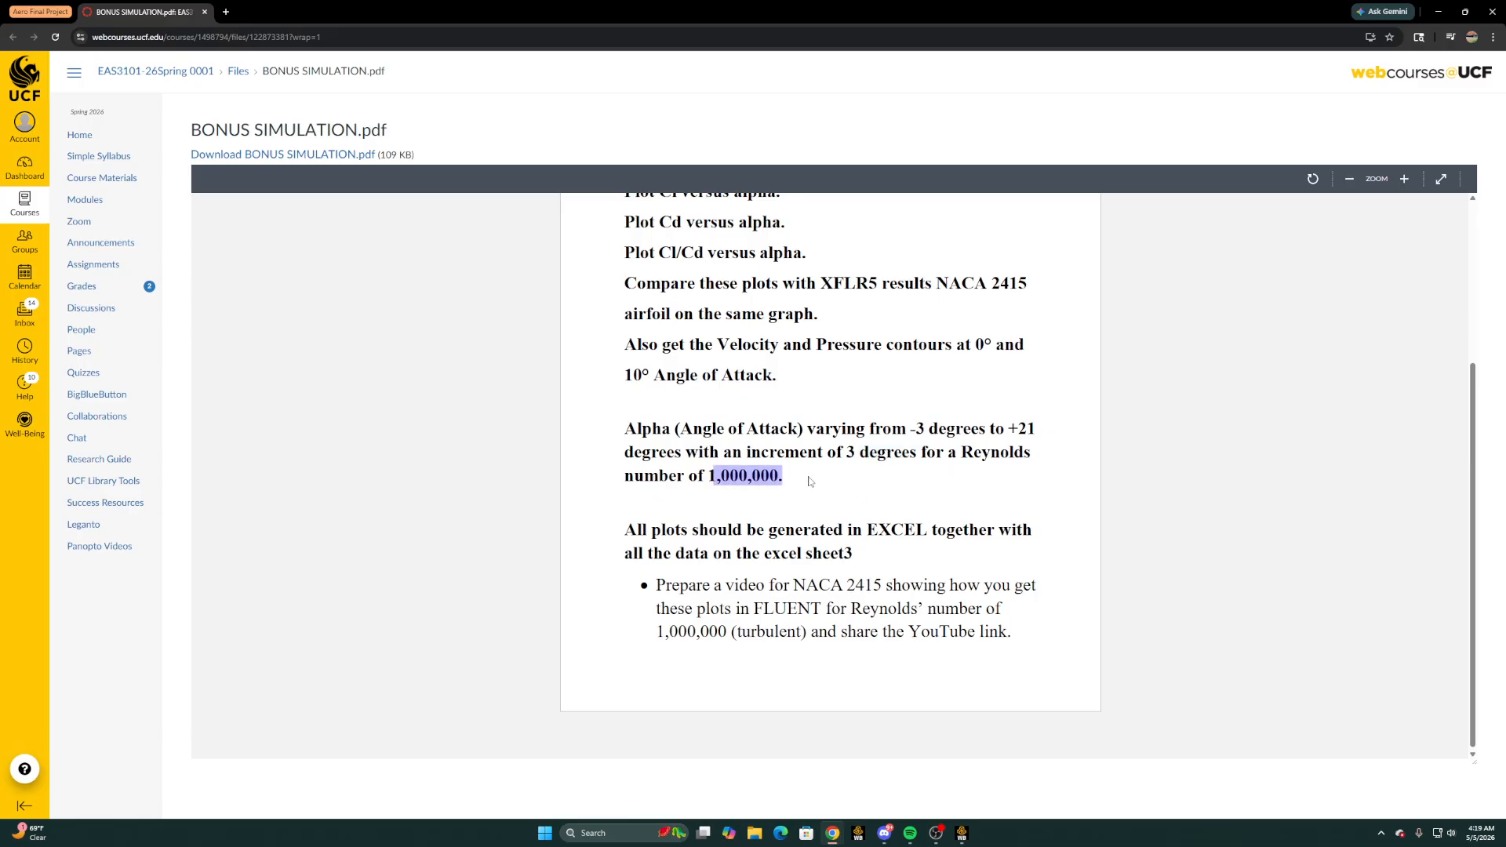
{"action": "left_click", "coordinate": [979, 449]}
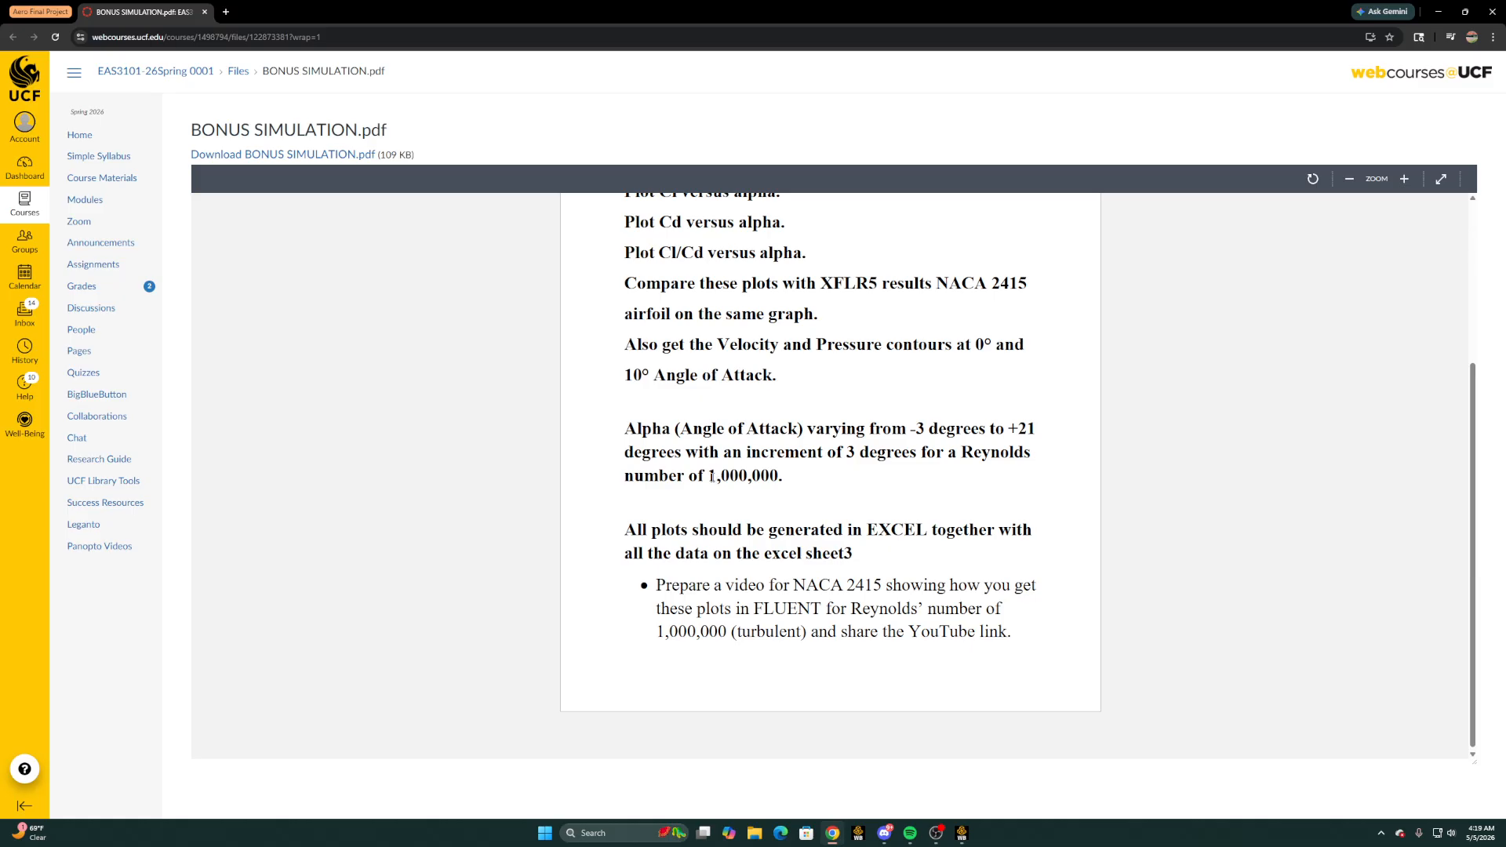
{"action": "left_click_drag", "start_coordinate": [712, 476], "coordinate": [797, 481]}
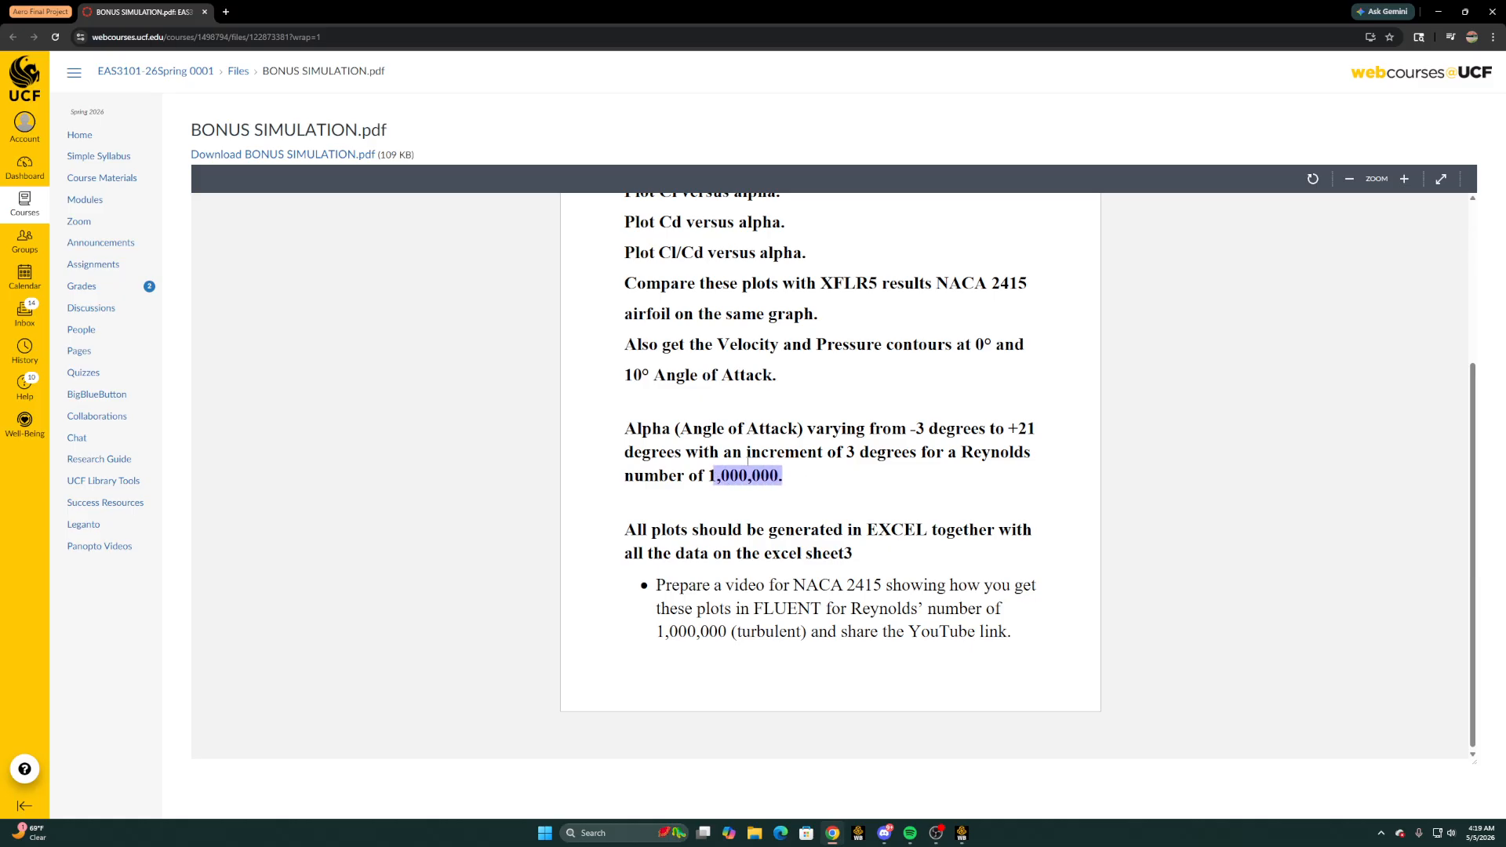
{"action": "left_click", "coordinate": [784, 474]}
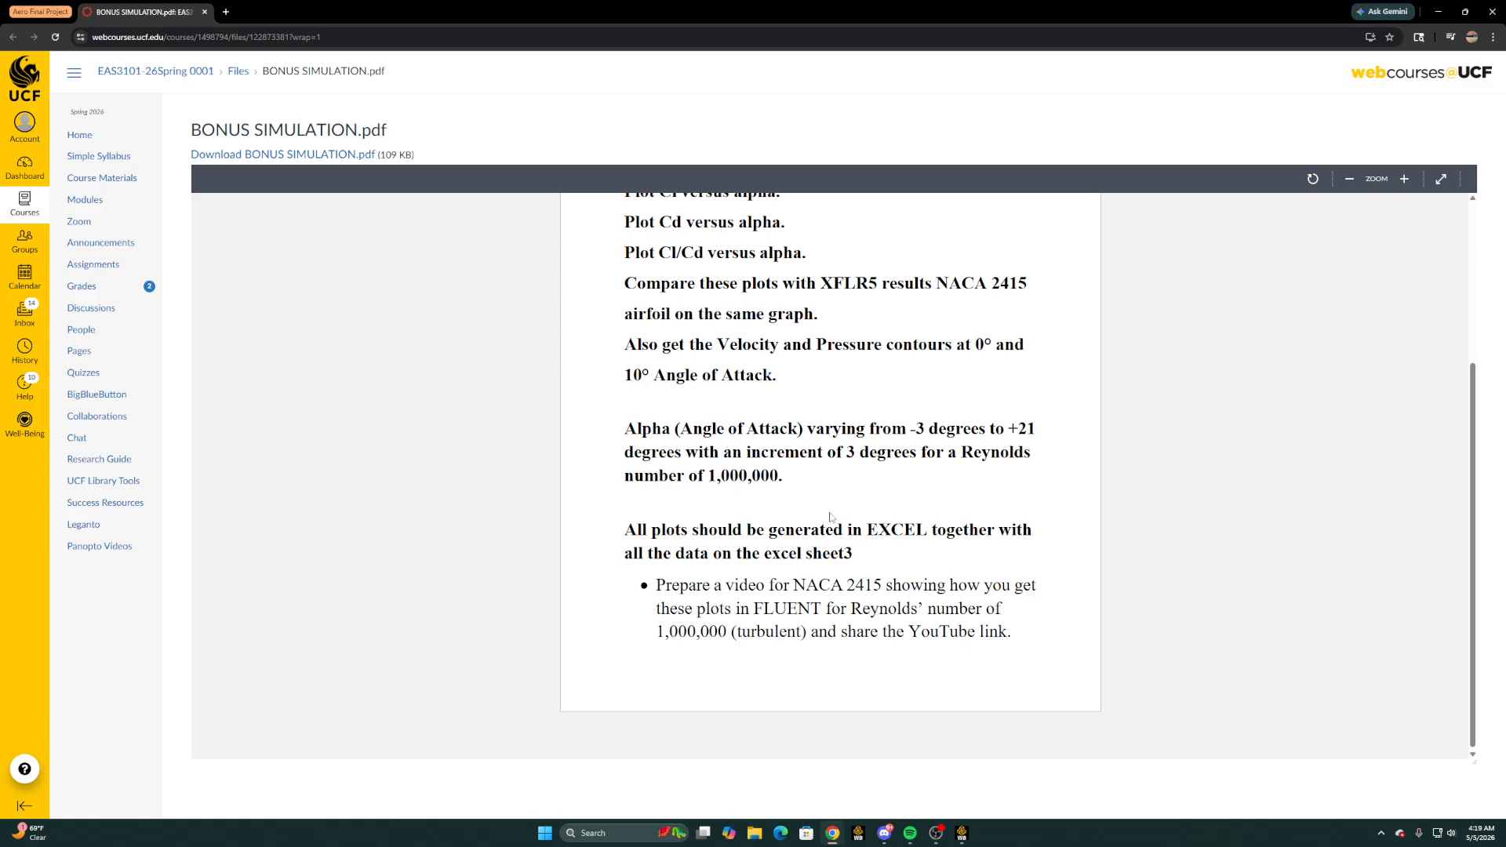
{"action": "scroll", "coordinate": [831, 517], "scroll_direction": "up", "scroll_amount": 3}
Switch to Ansys Workbench and add a Fluid Flow (Fluent) system to the project schematic
{"action": "left_click", "coordinate": [1442, 12]}
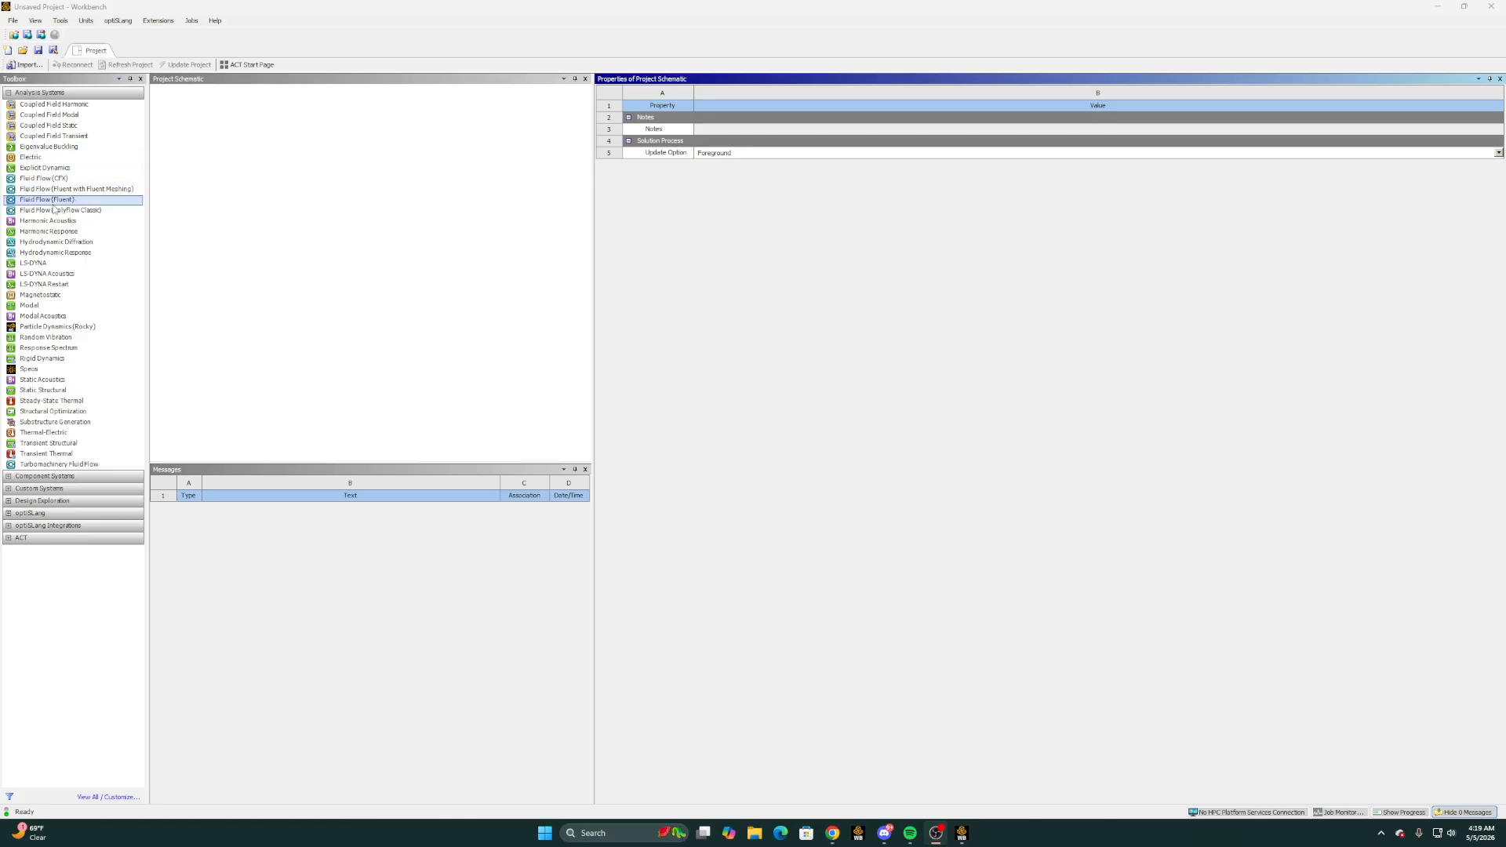
{"action": "left_click_drag", "start_coordinate": [54, 203], "coordinate": [221, 157]}
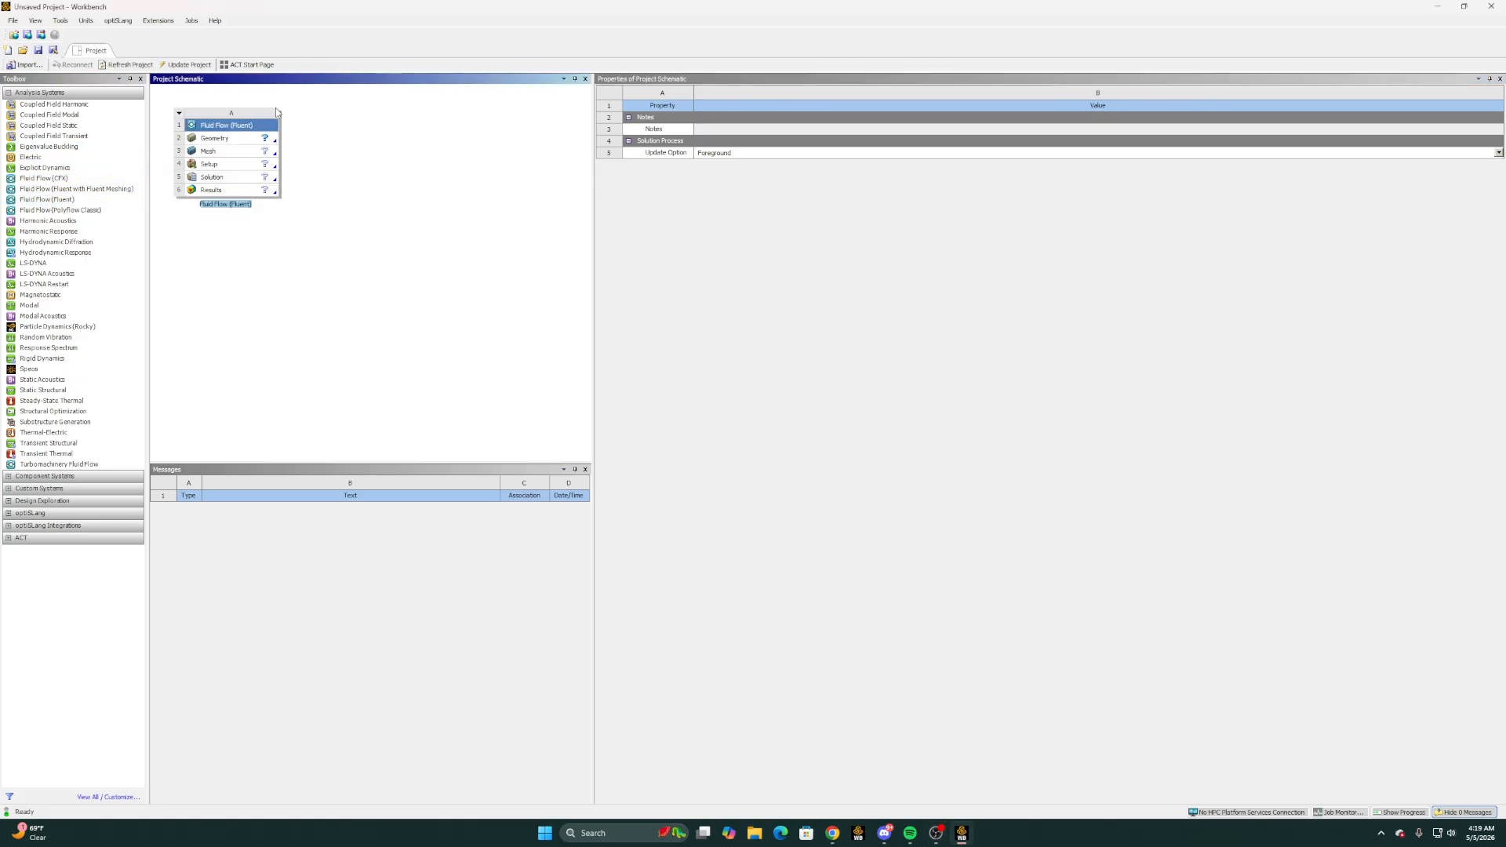
Set the geometry's analysis type to 2D and start a new DesignModeler geometry for the Fluent system
{"action": "left_click", "coordinate": [232, 138]}
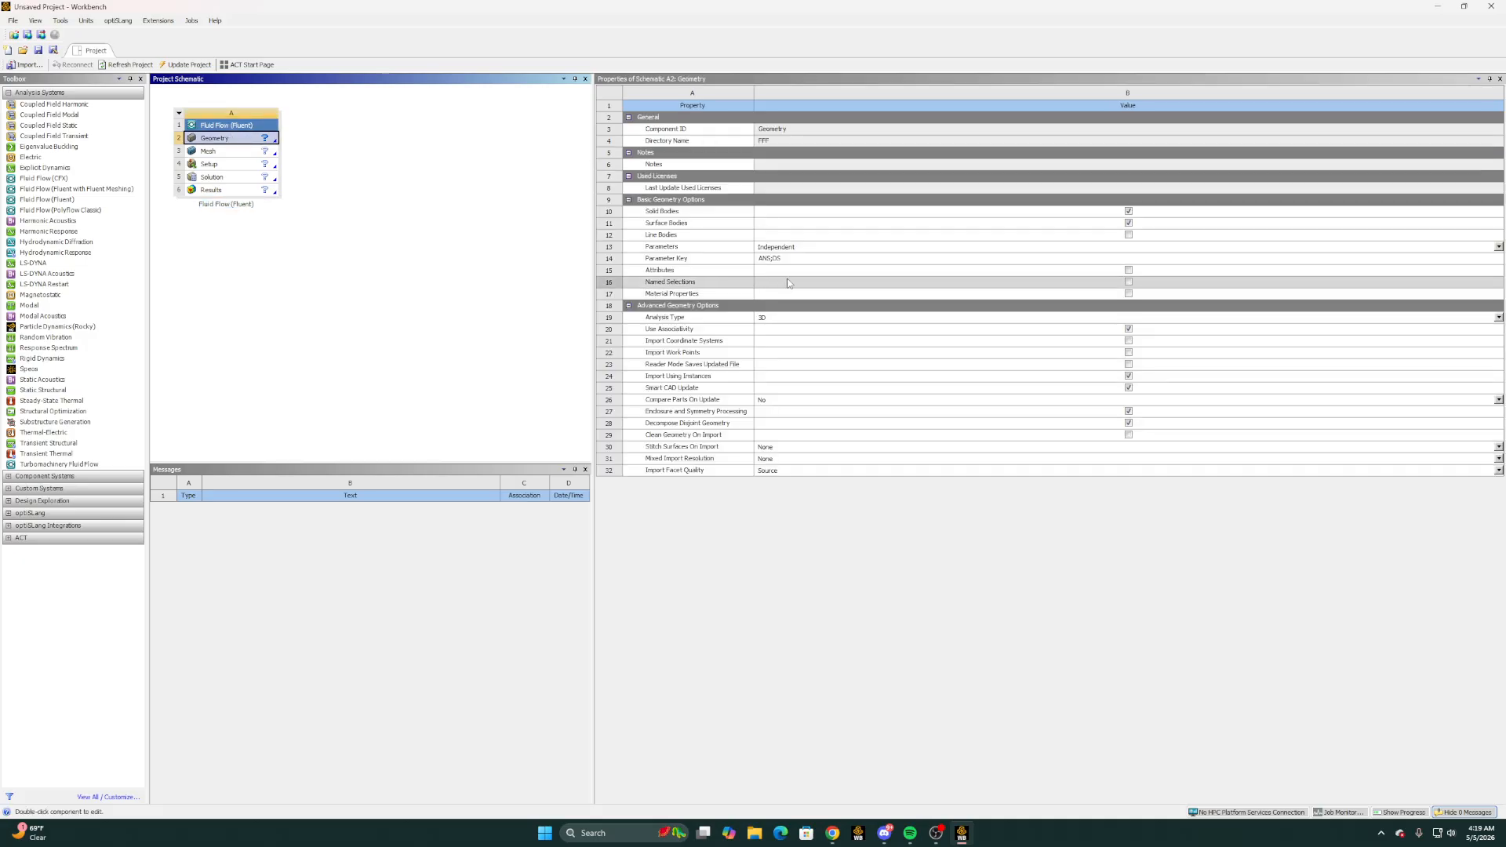
{"action": "left_click", "coordinate": [775, 318]}
{"action": "left_click", "coordinate": [765, 339]}
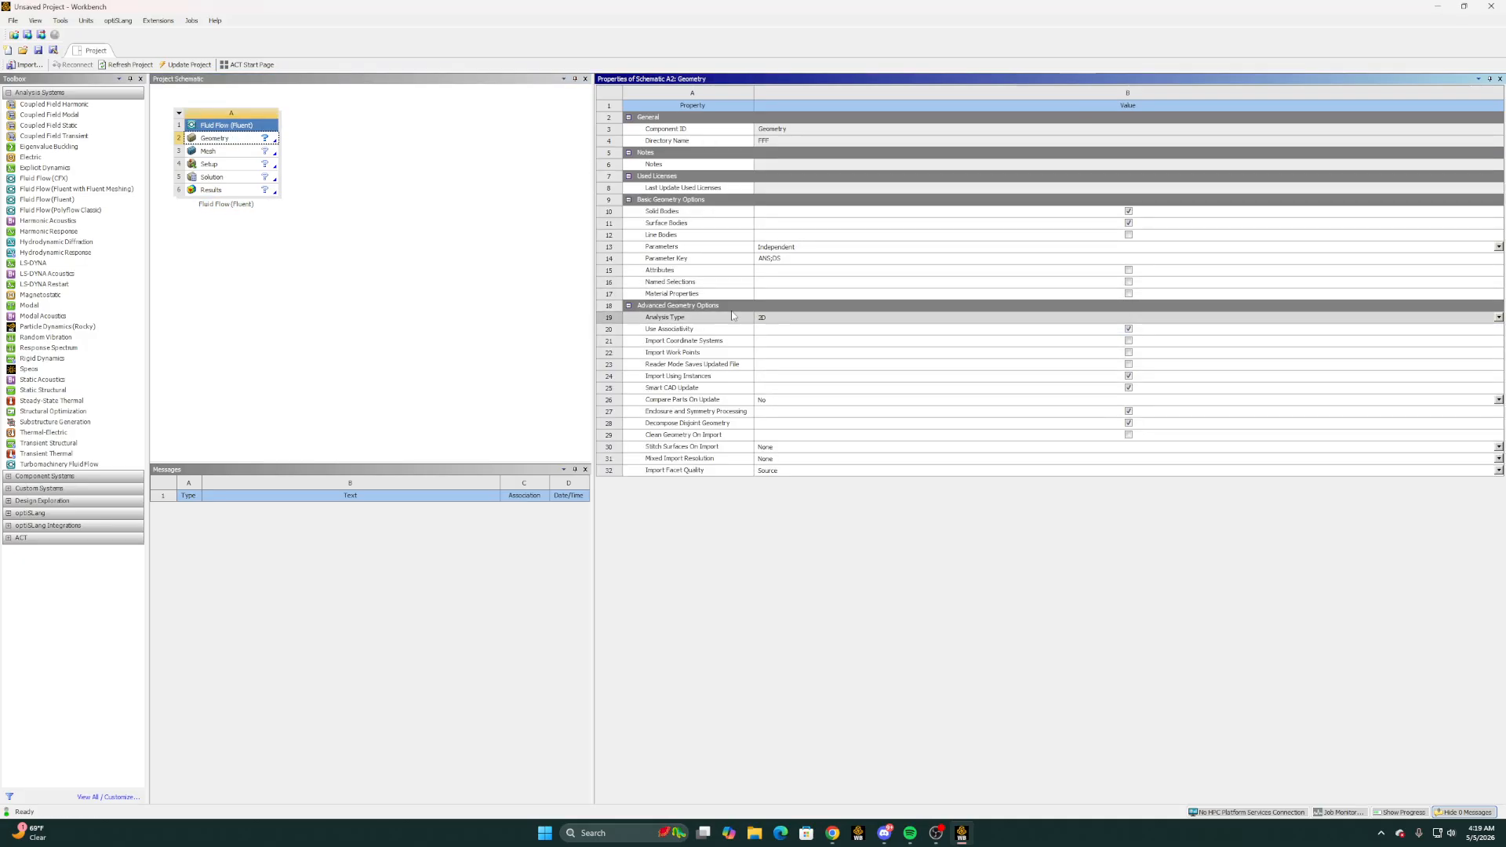
{"action": "right_click", "coordinate": [250, 140]}
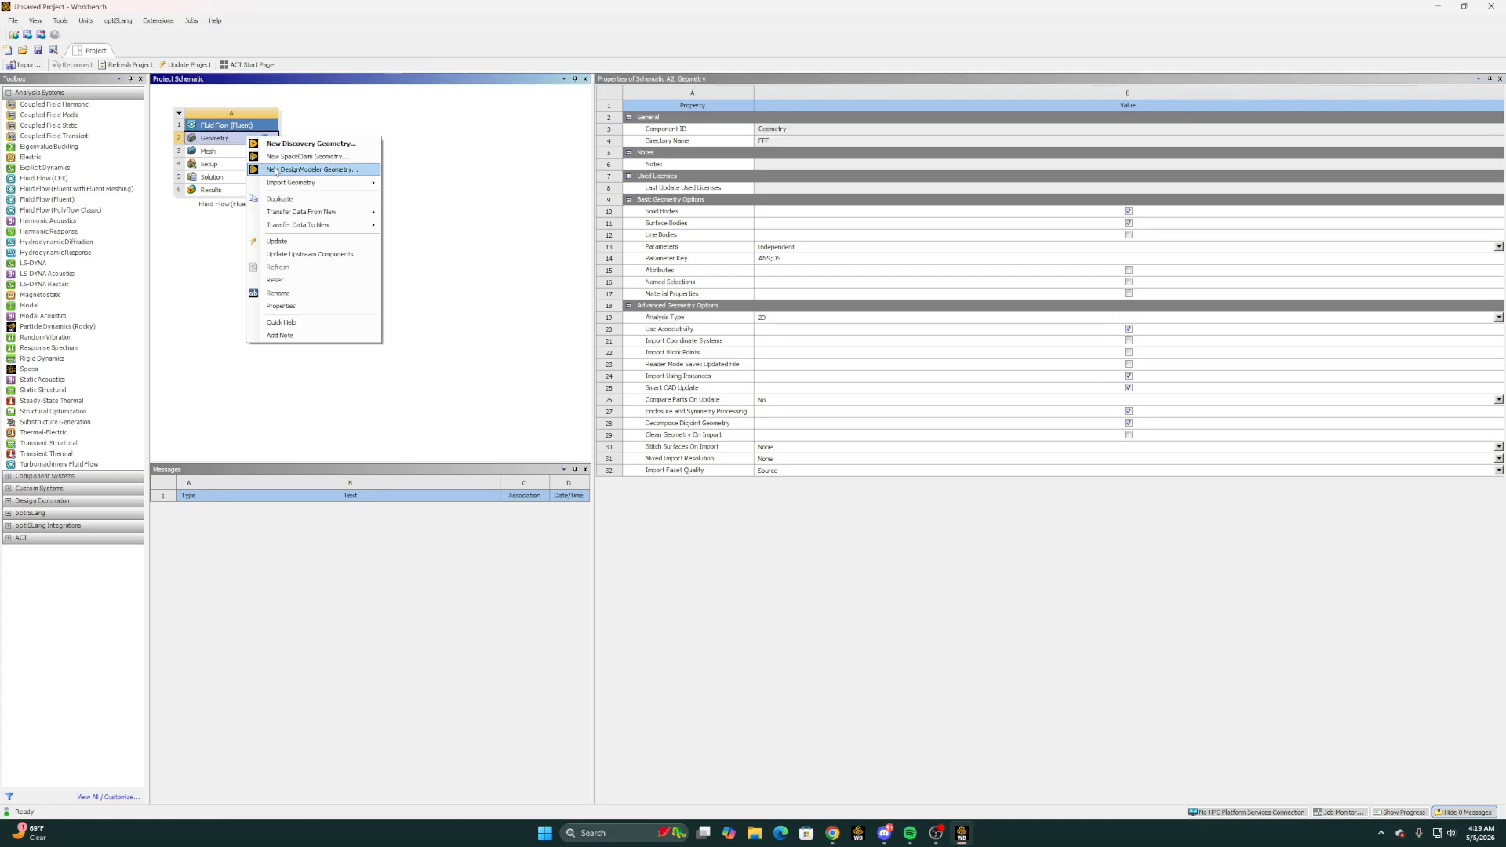
{"action": "left_click", "coordinate": [293, 170]}
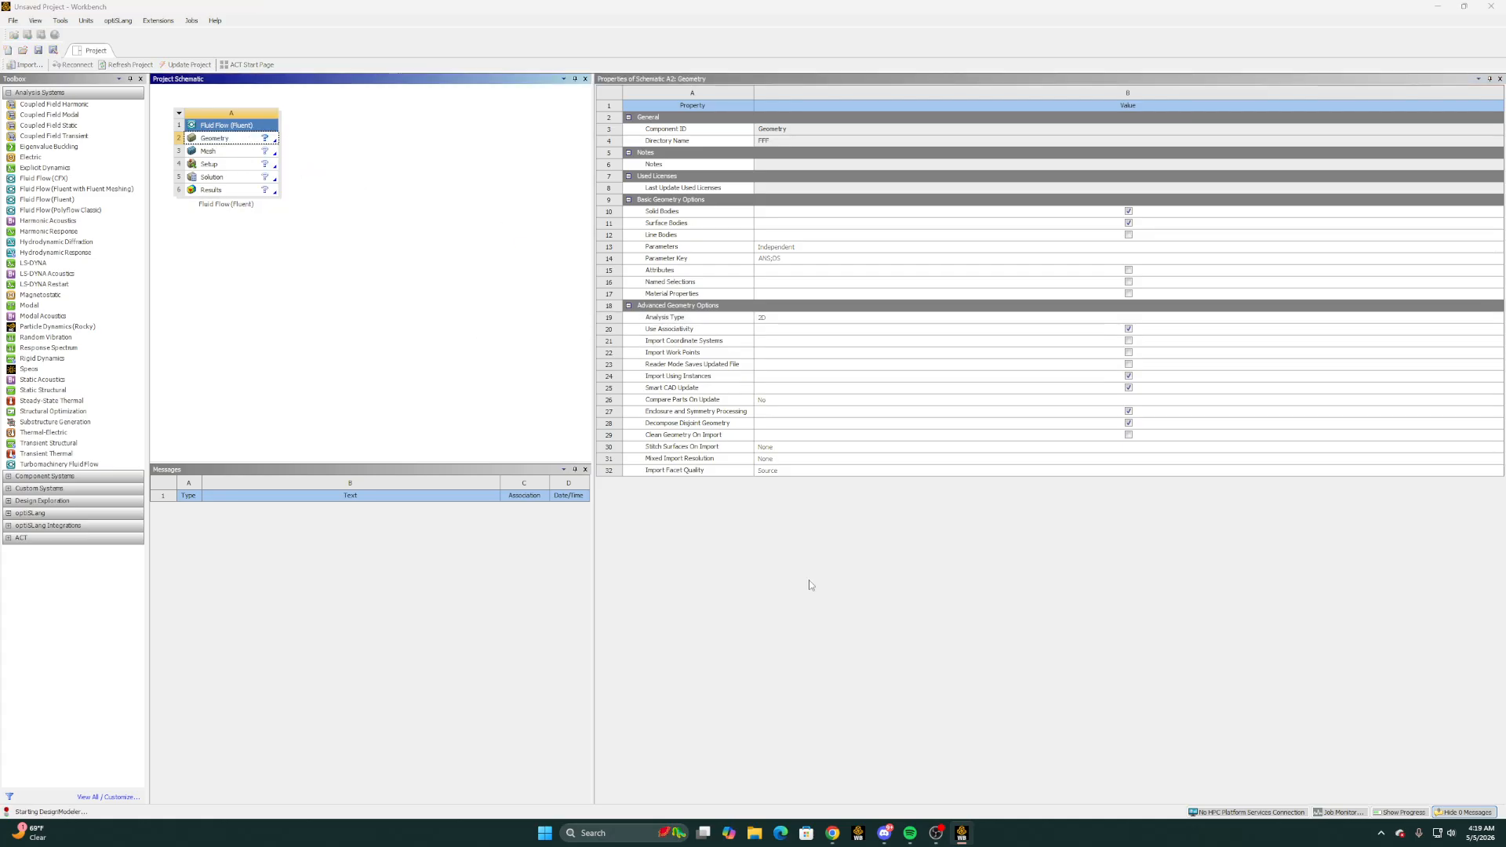
Switch to Chrome, search the web for "naca 2415" in a new tab and open the NACA 4 digit airfoil generator result
{"action": "mouse_move", "coordinate": [835, 833]}
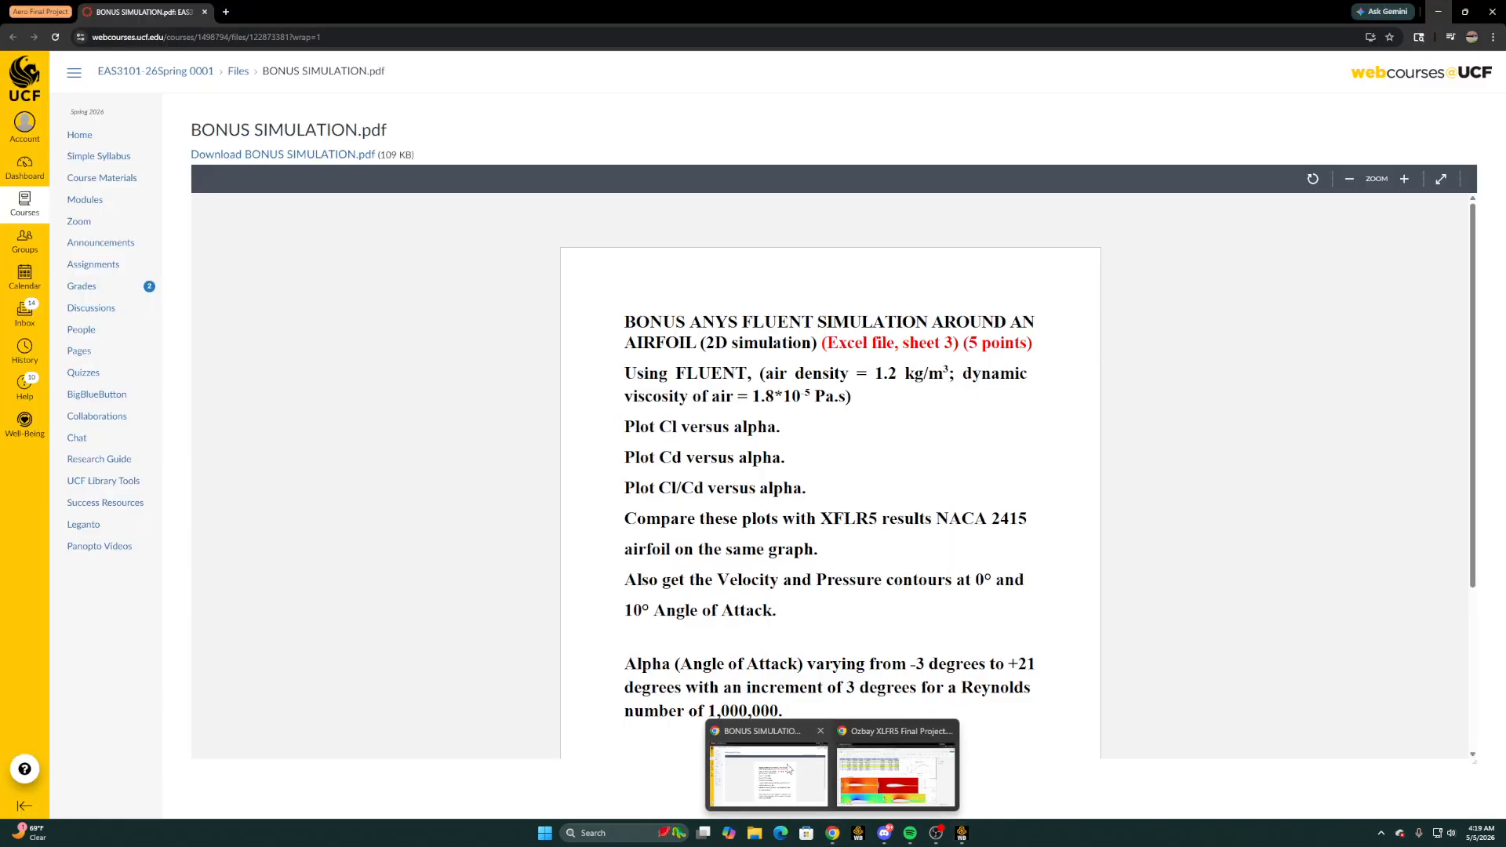
{"action": "left_click", "coordinate": [790, 771]}
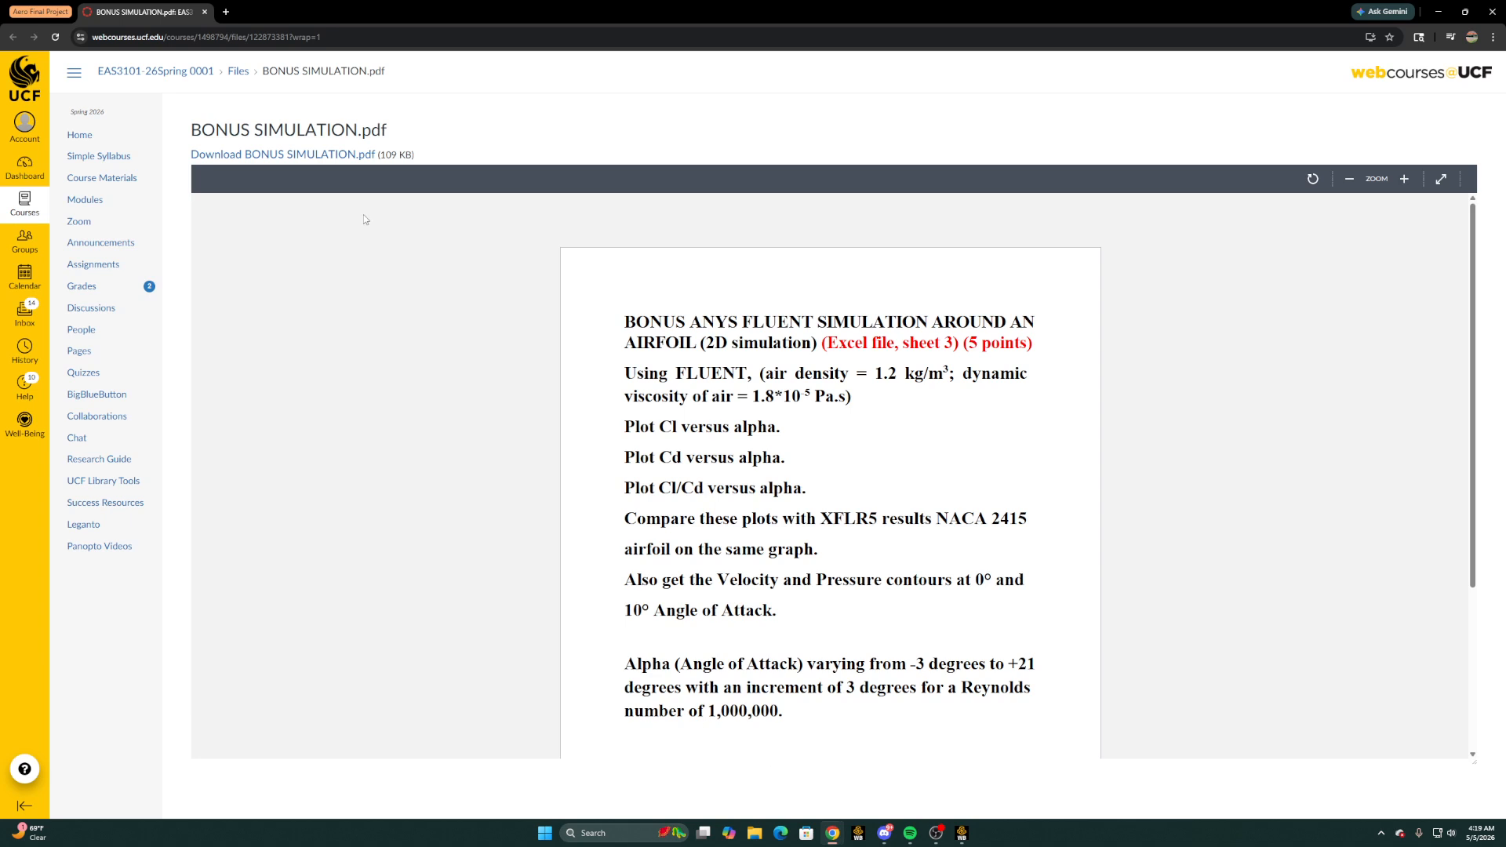
{"action": "left_click", "coordinate": [223, 10]}
{"action": "type", "text": "naca"}
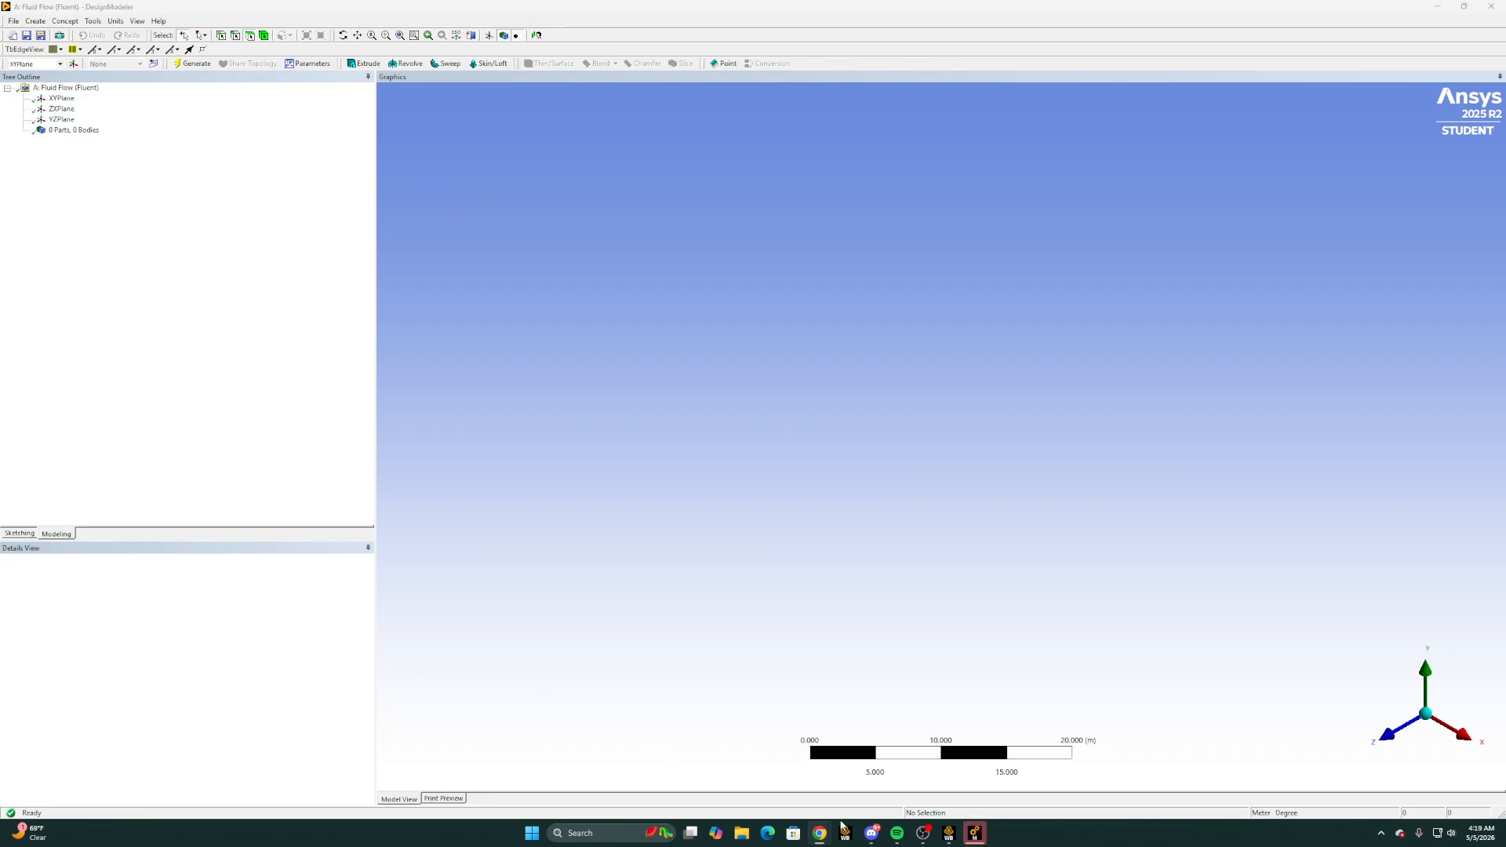
{"action": "left_click", "coordinate": [793, 787]}
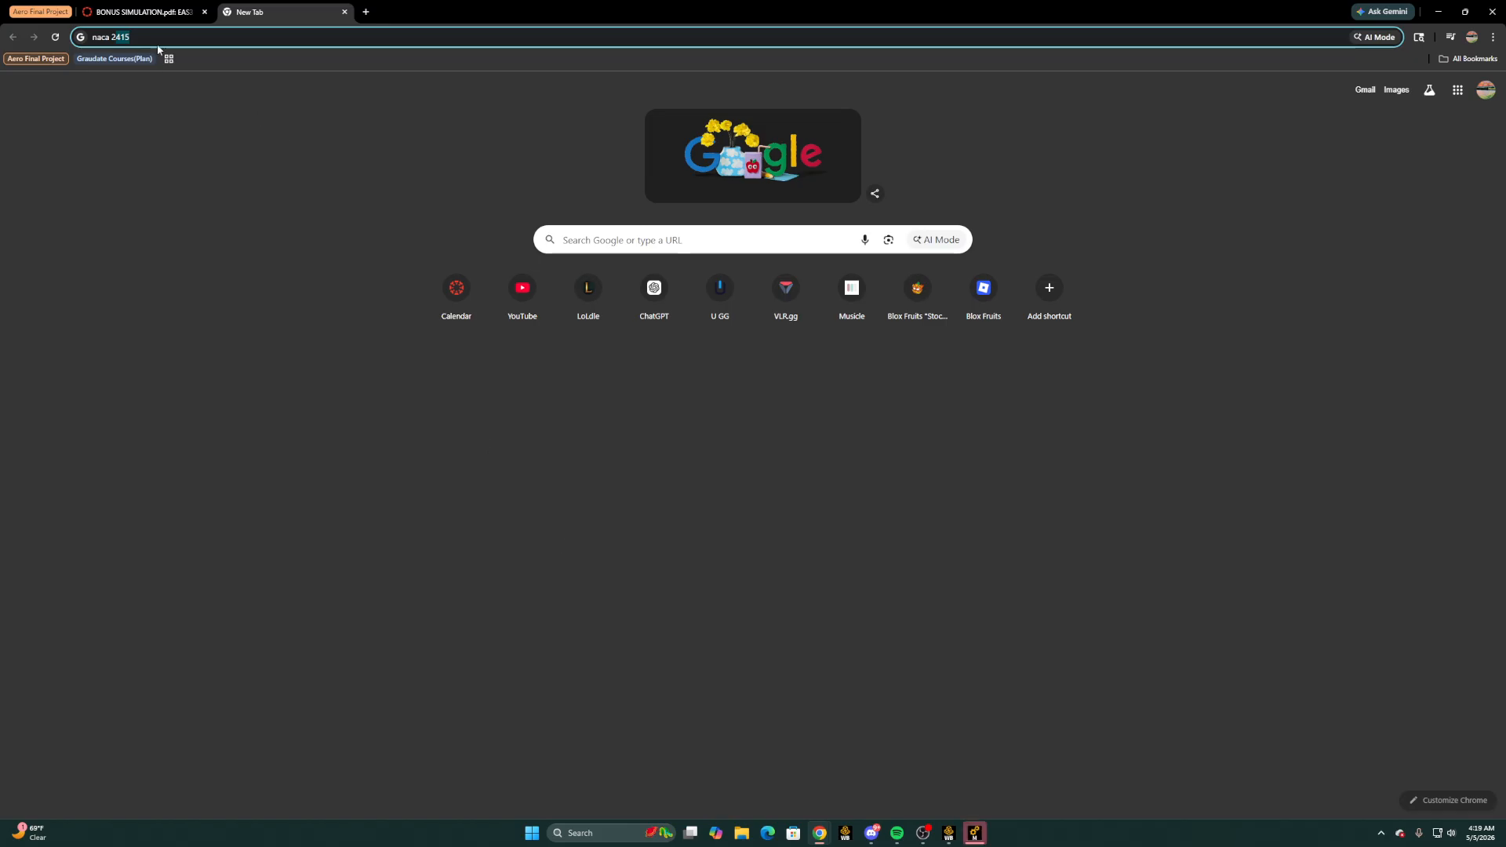
{"action": "left_click", "coordinate": [157, 37]}
{"action": "key", "text": "Return"}
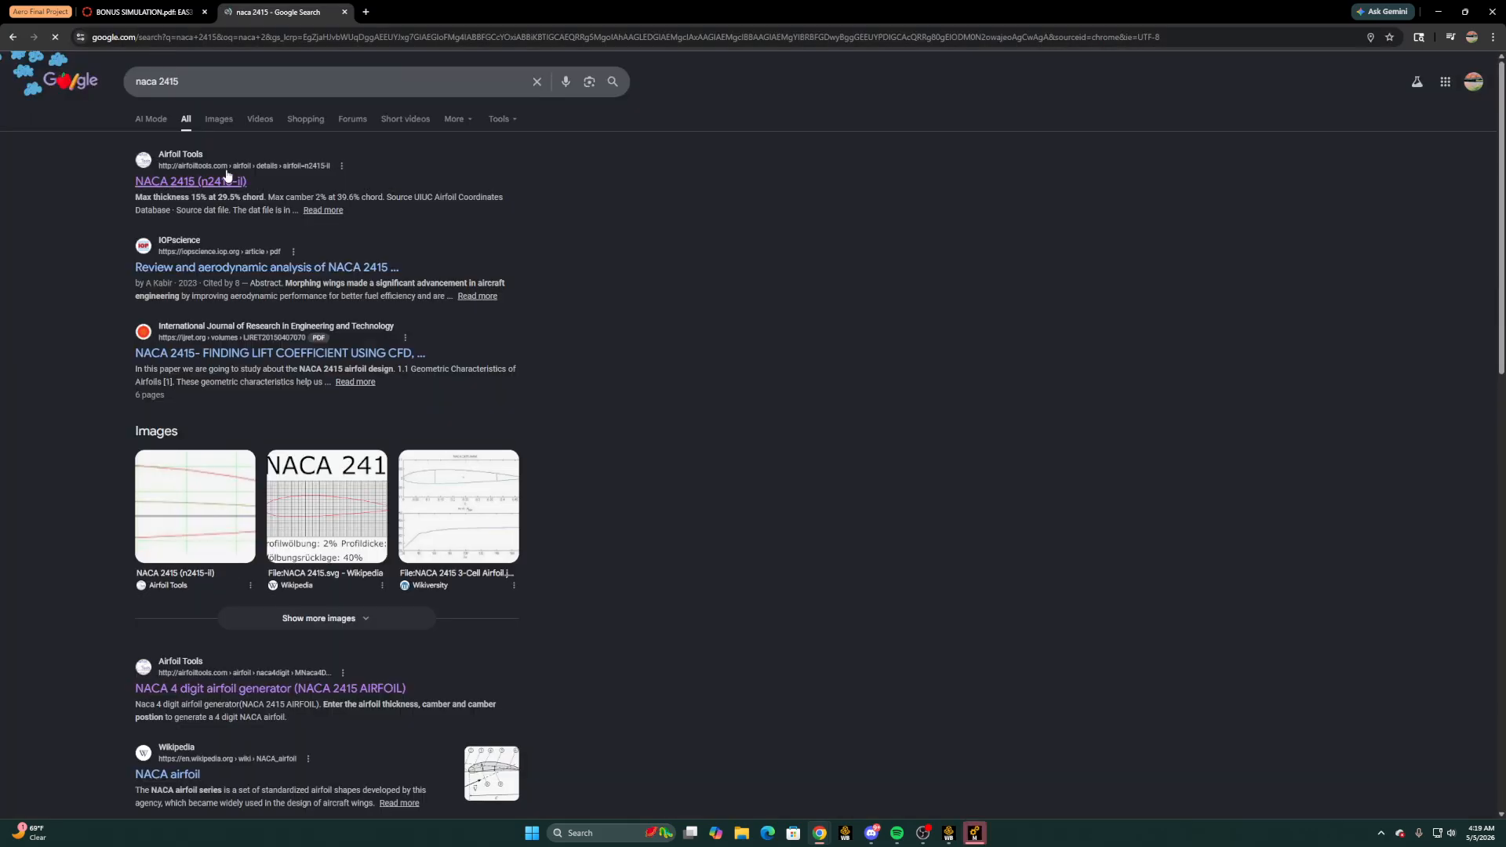
{"action": "scroll", "coordinate": [220, 393], "scroll_direction": "down", "scroll_amount": 4}
{"action": "left_click", "coordinate": [219, 394]}
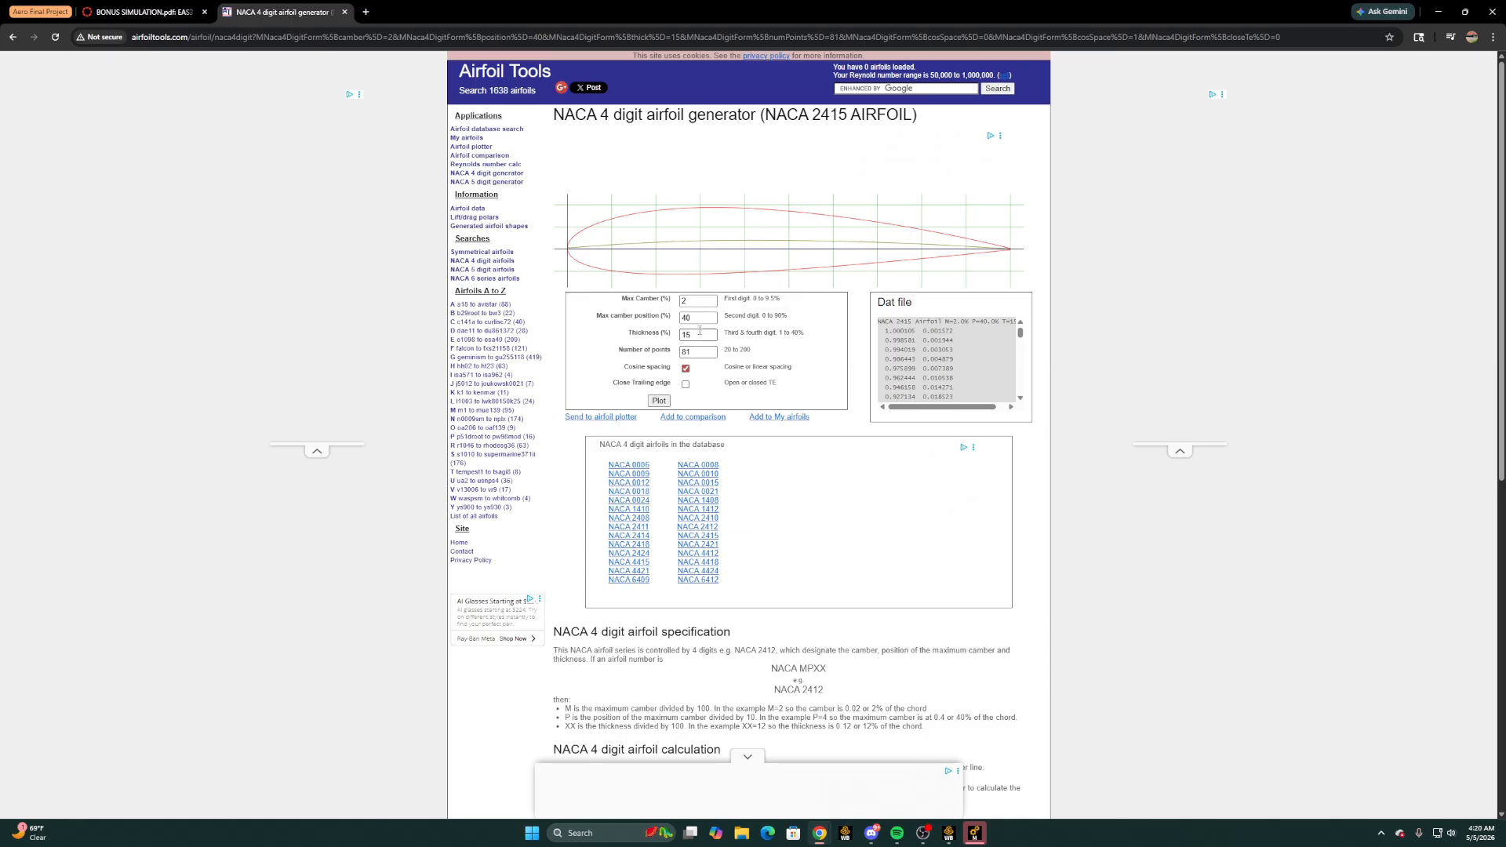
Plot the NACA 2415 airfoil with 200 points and a closed trailing edge
{"action": "double_click", "coordinate": [697, 346]}
{"action": "type", "text": "200"}
{"action": "left_click", "coordinate": [659, 401]}
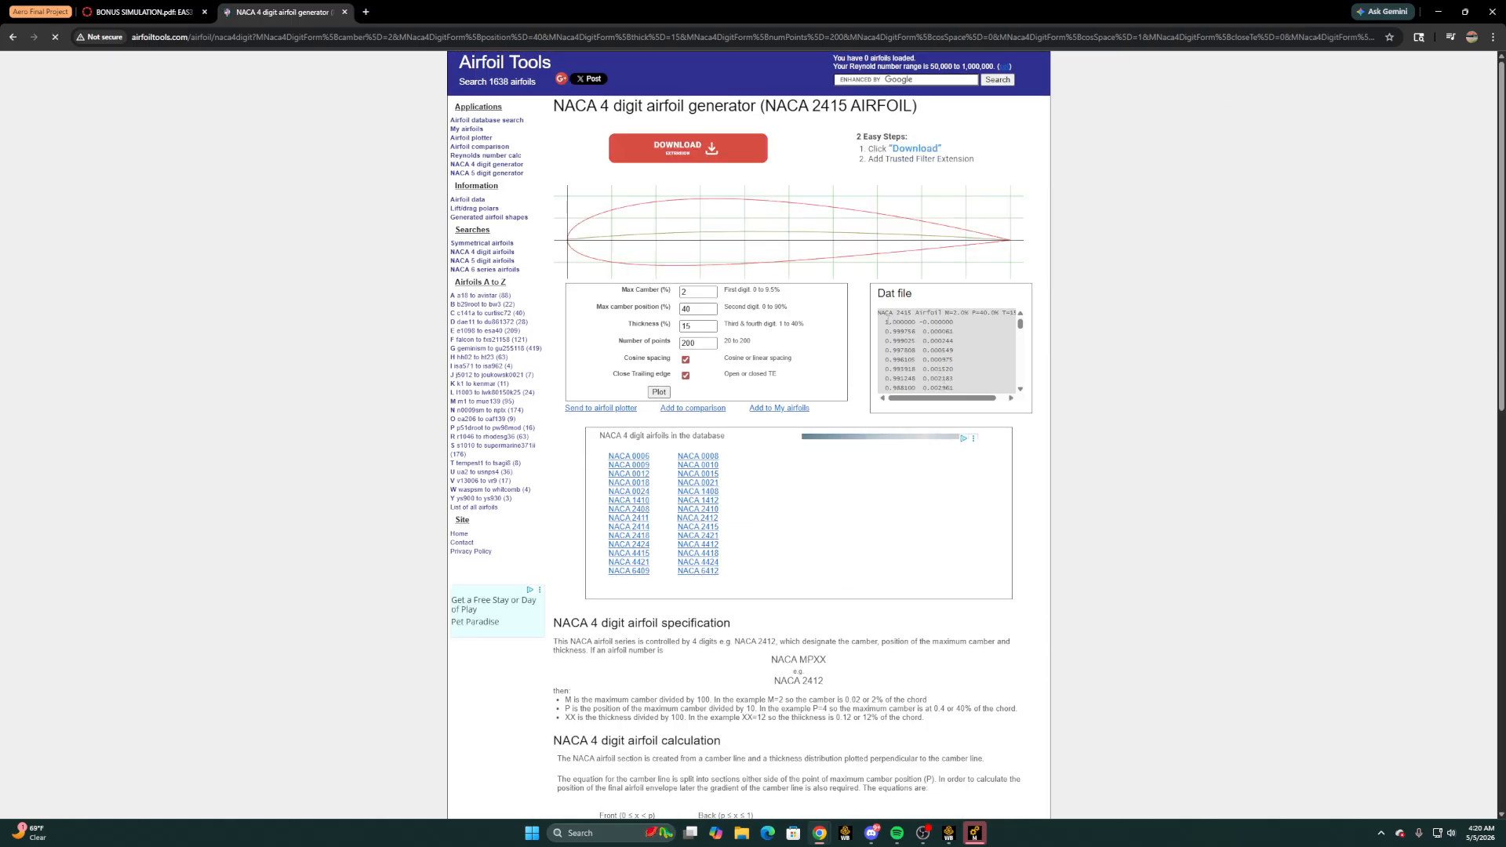
Copy all coordinate rows of the airfoil's Dat file, leaving out the title line, and create a blank workbook in Excel
{"action": "left_click_drag", "start_coordinate": [887, 321], "coordinate": [1005, 391]}
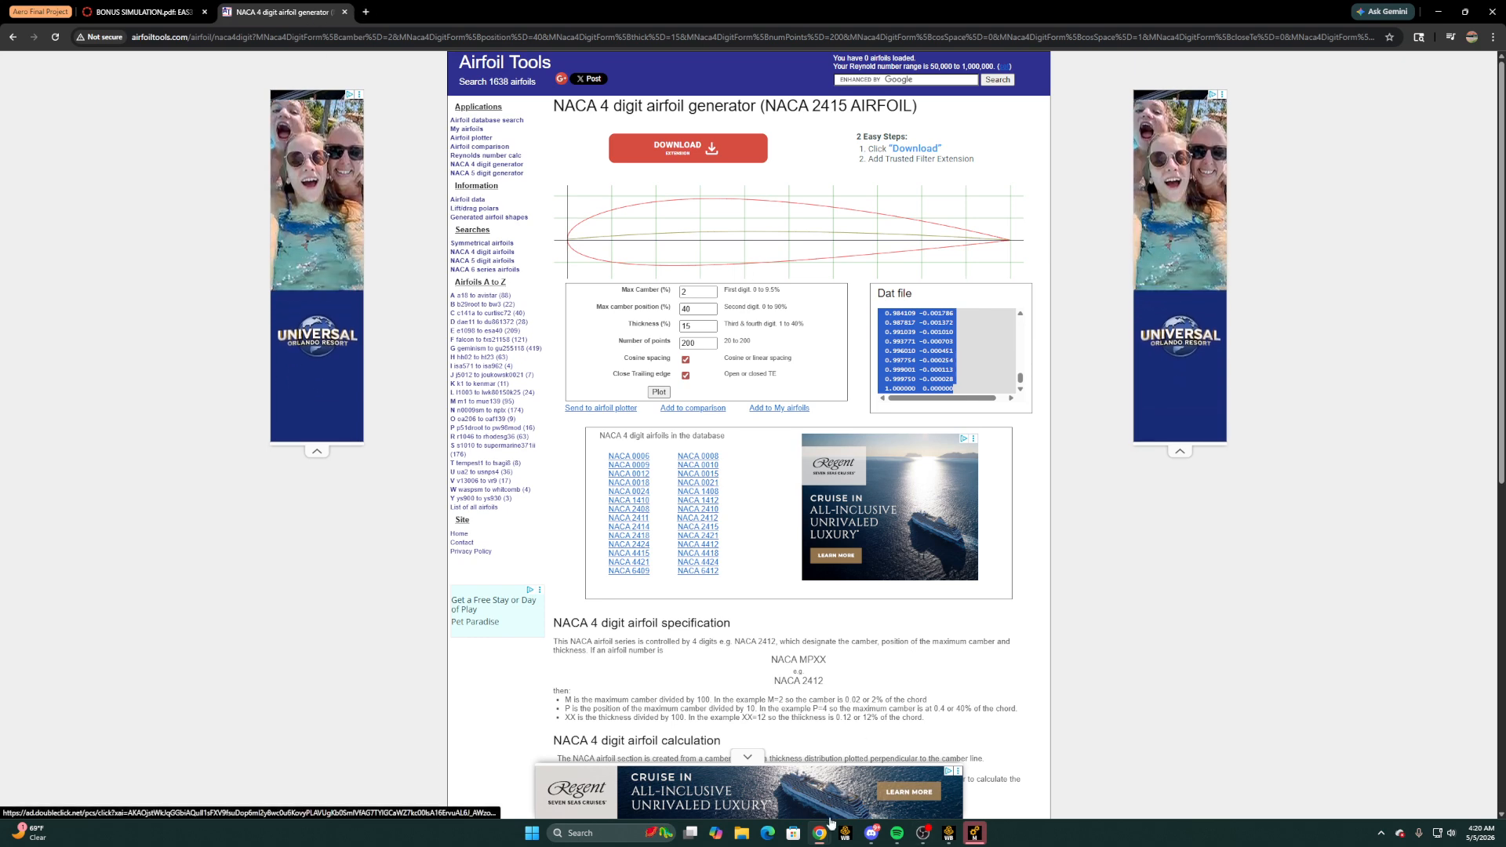
{"action": "left_click", "coordinate": [610, 831]}
{"action": "type", "text": "excel"}
{"action": "key", "text": "Return"}
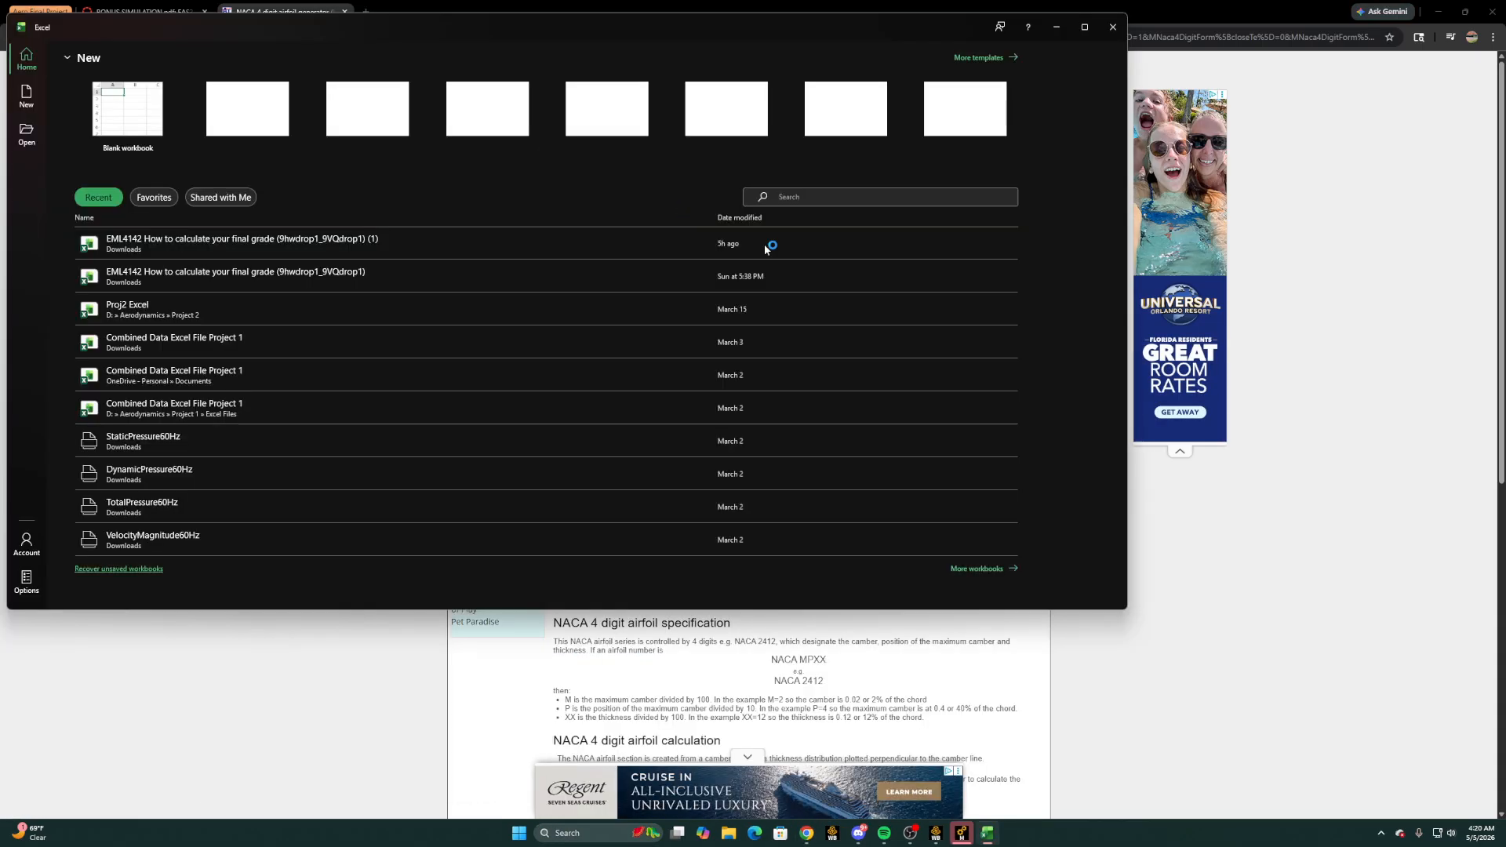
{"action": "left_click", "coordinate": [152, 184]}
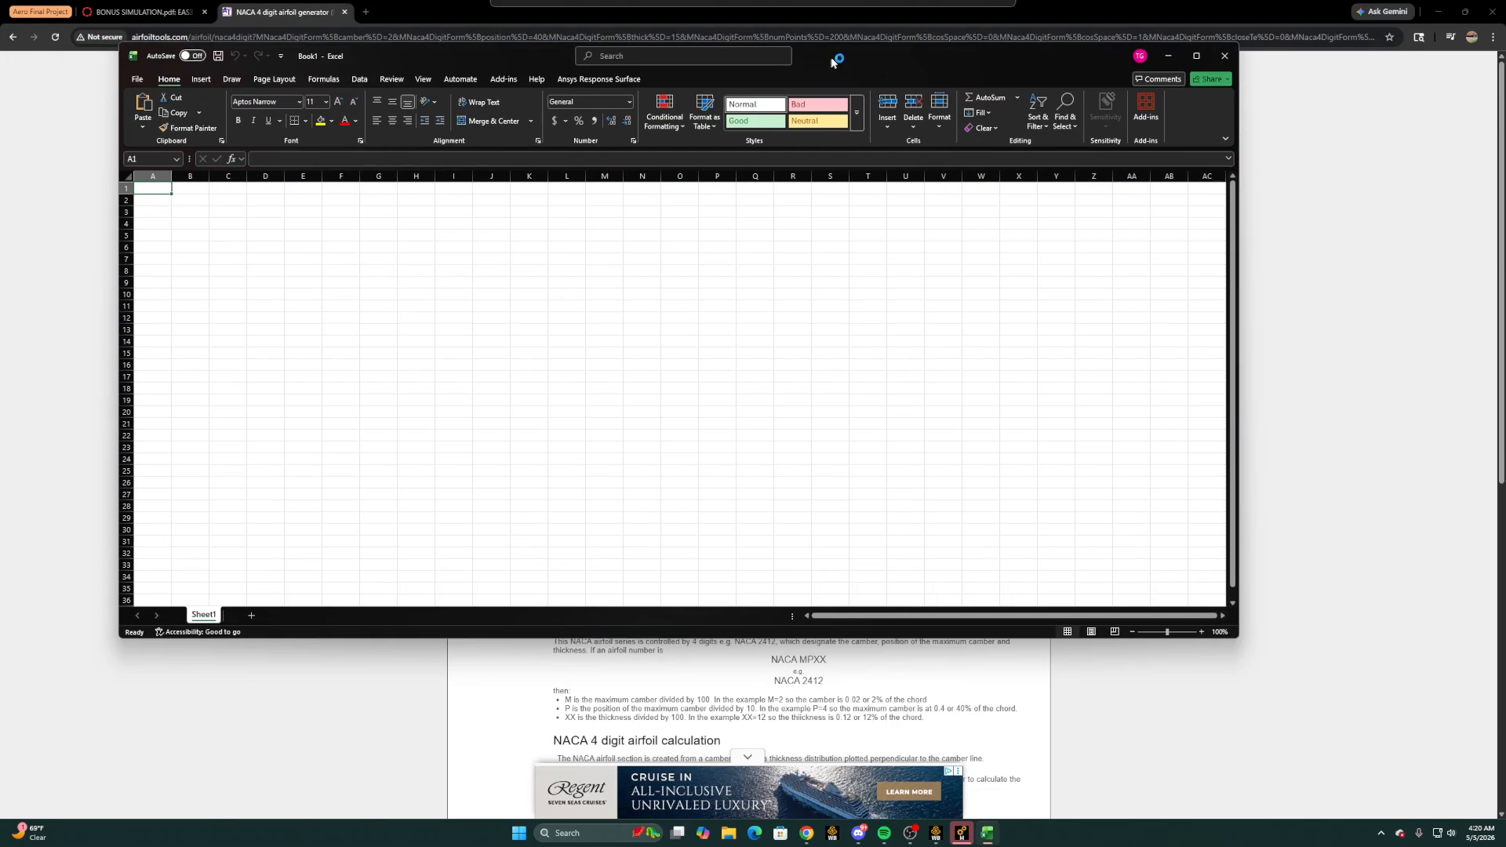
Paste the copied airfoil coordinates into the blank Excel workbook starting at cell D4
{"action": "left_click_drag", "start_coordinate": [950, 53], "coordinate": [760, 599]}
{"action": "left_click", "coordinate": [944, 345]}
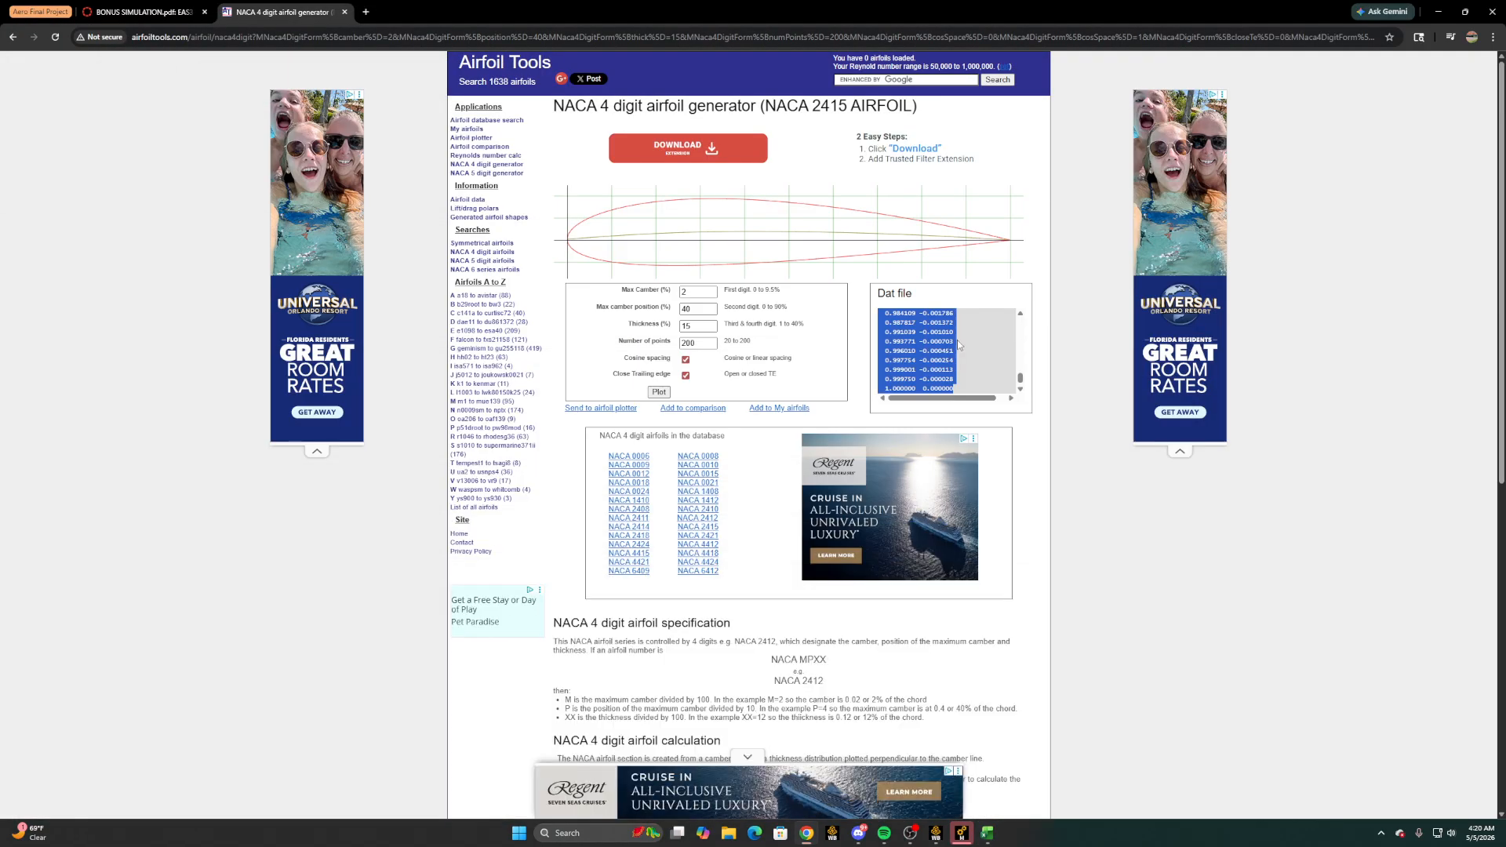
{"action": "scroll", "coordinate": [934, 333], "scroll_direction": "up", "scroll_amount": 12}
{"action": "scroll", "coordinate": [934, 332], "scroll_direction": "up", "scroll_amount": 6}
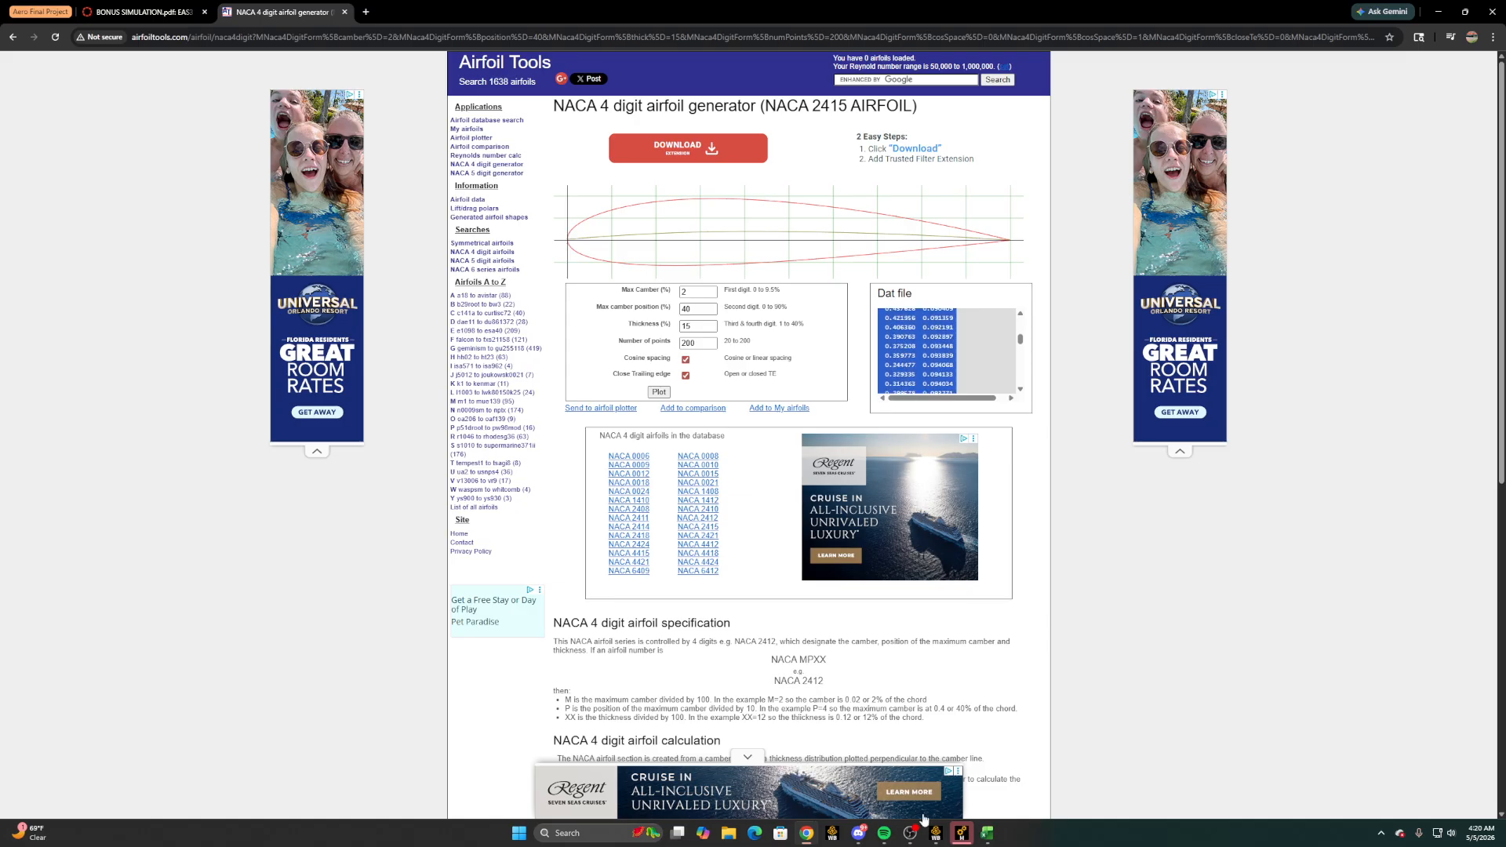
{"action": "left_click", "coordinate": [986, 835]}
{"action": "left_click_drag", "start_coordinate": [676, 585], "coordinate": [948, 227]}
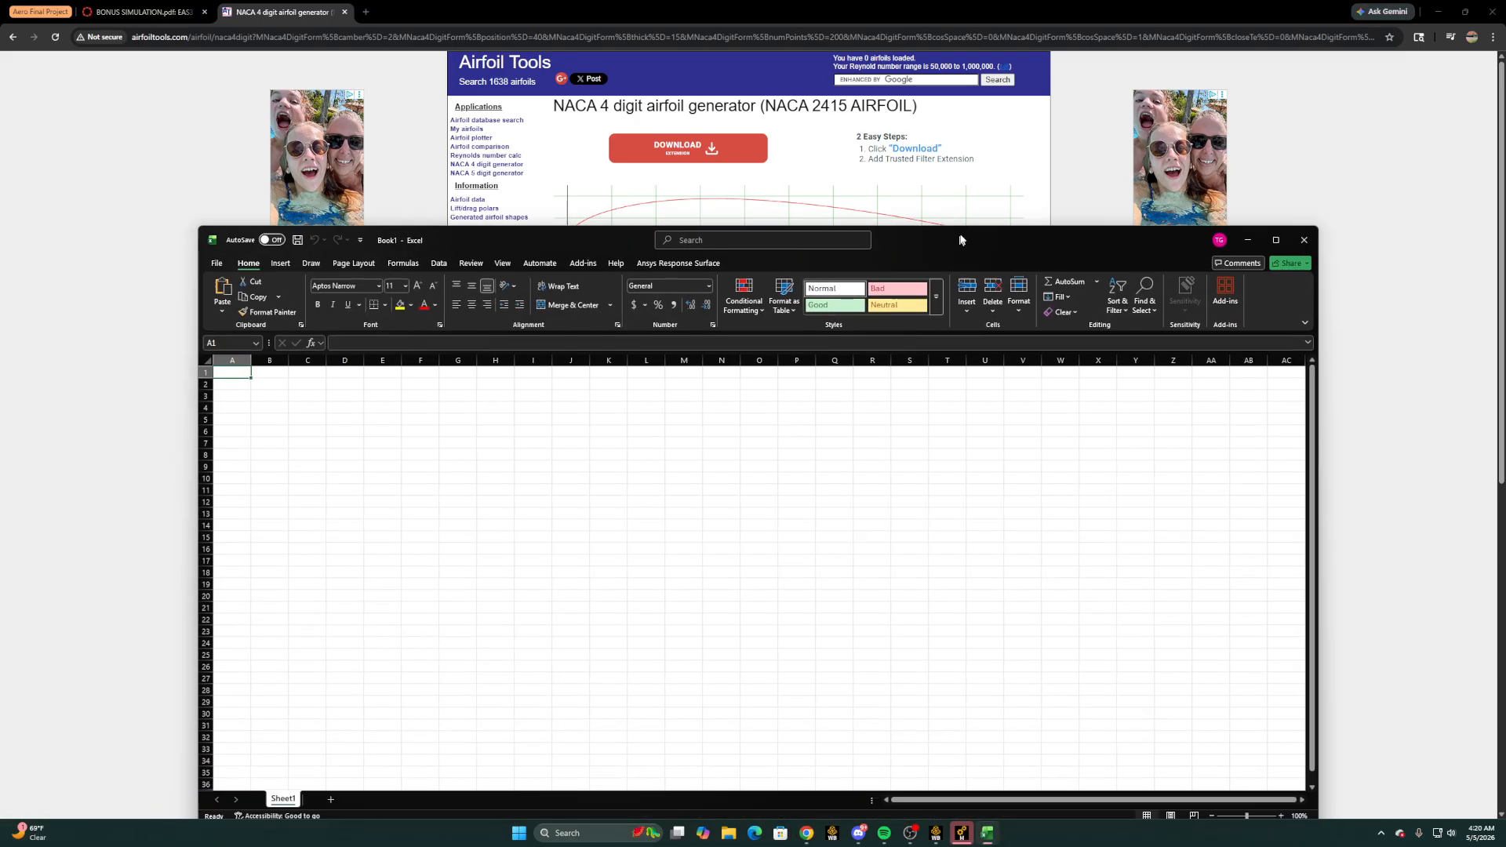
{"action": "left_click", "coordinate": [361, 408]}
{"action": "key", "text": "ctrl+v"}
Label the coordinate columns with "x" in D3 and "y" in E3
{"action": "left_click", "coordinate": [363, 394]}
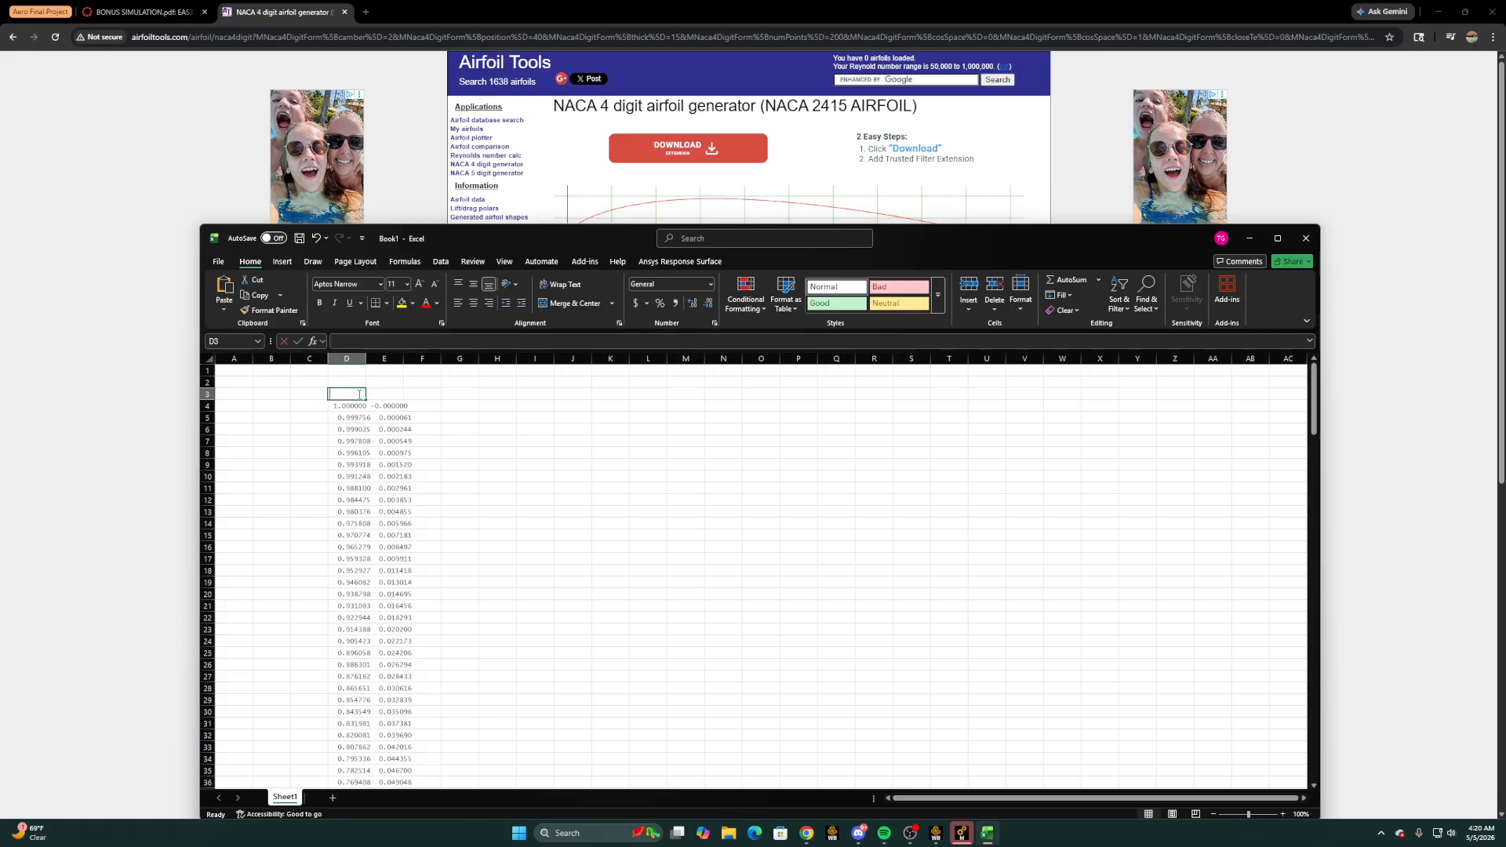
{"action": "type", "text": "x"}
{"action": "left_click", "coordinate": [398, 394]}
{"action": "type", "text": "y"}
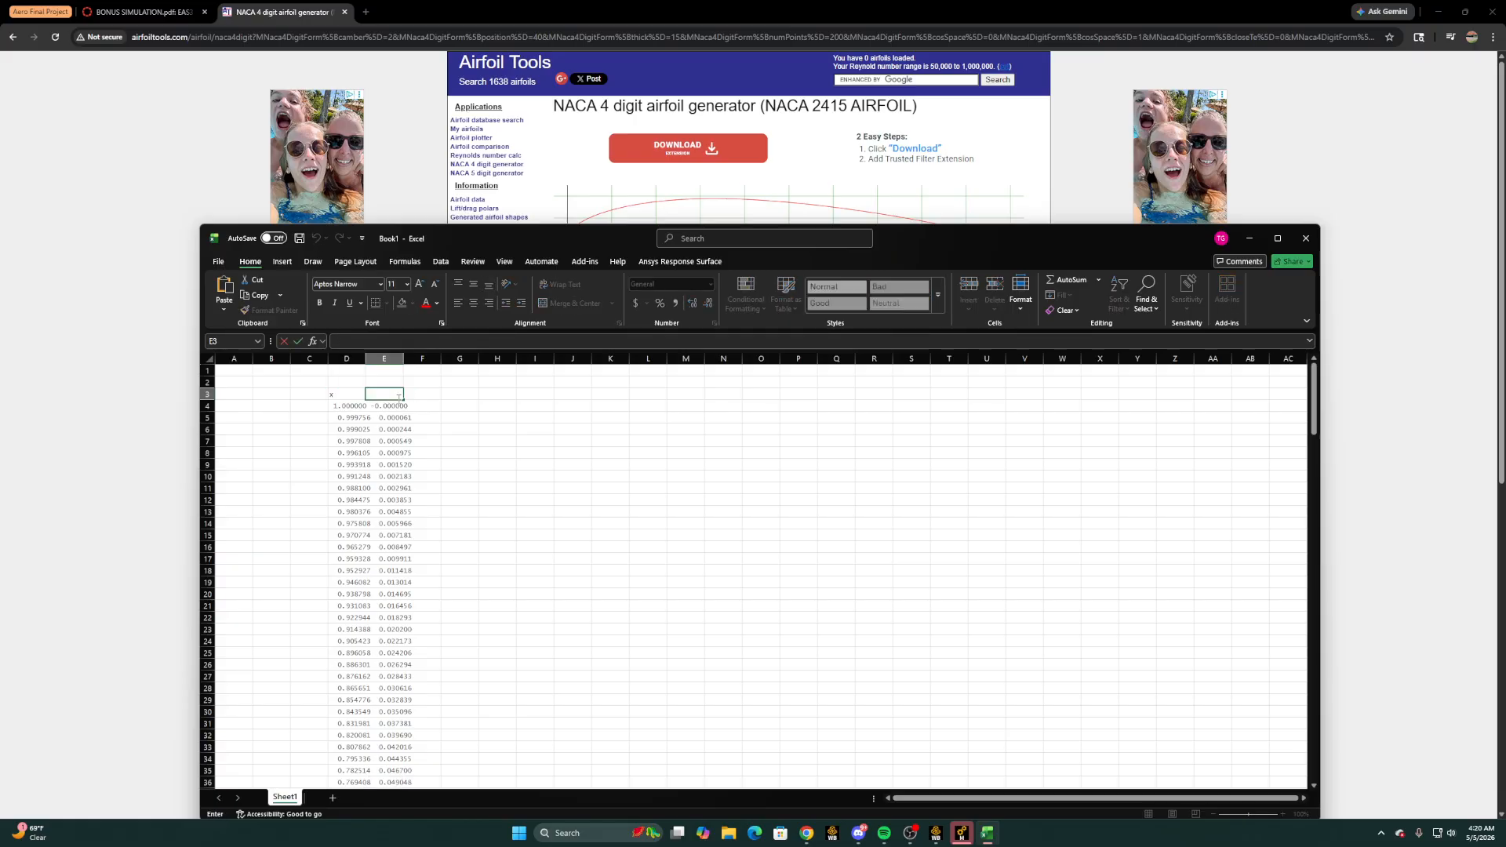
Start a point index in column C with 1 in C4 and the formula =C4+1 in C5
{"action": "left_click", "coordinate": [303, 393]}
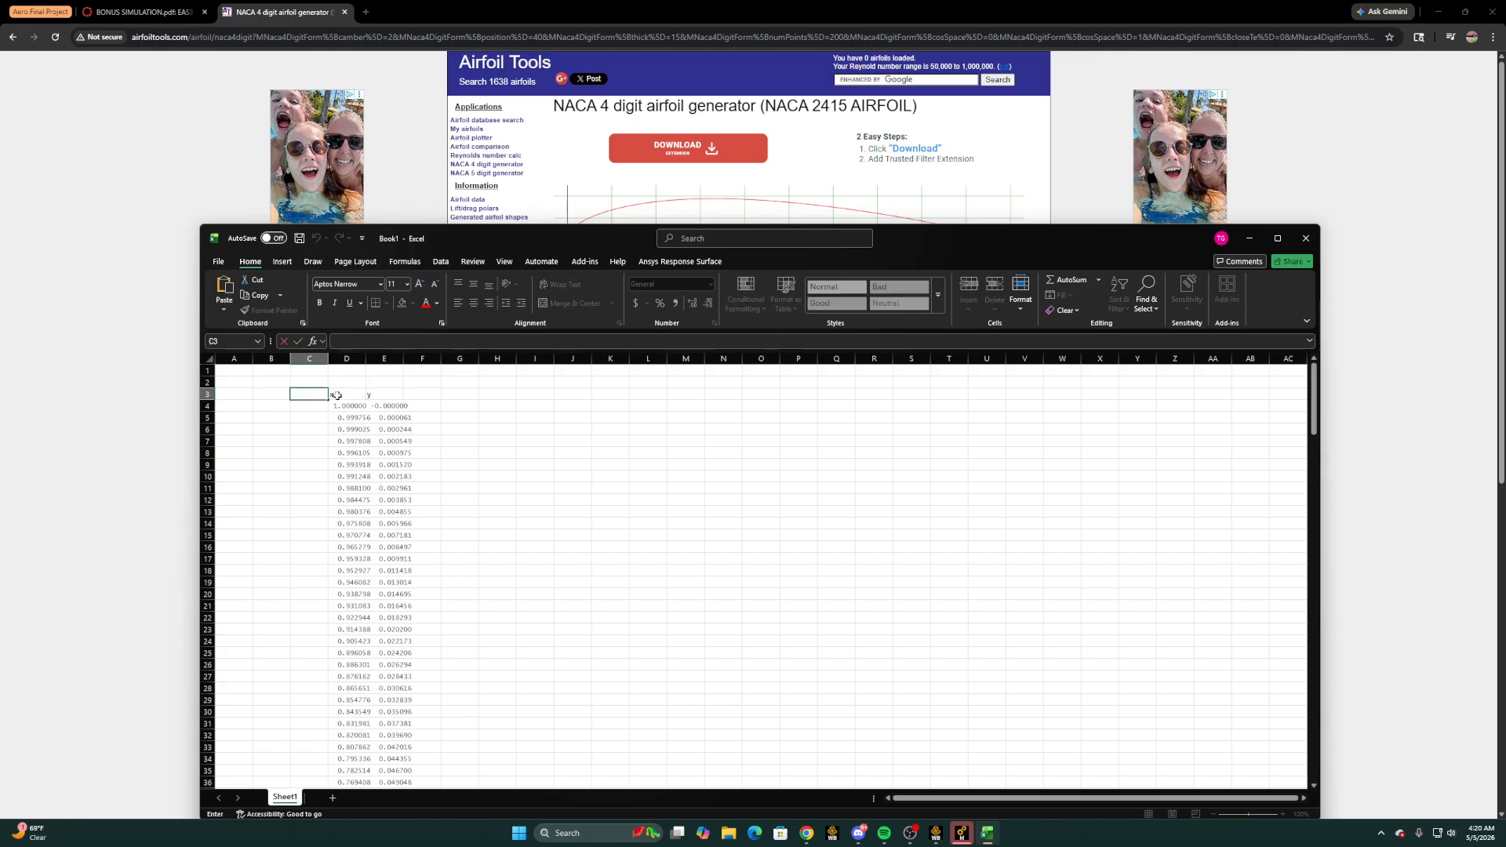
{"action": "left_click", "coordinate": [298, 407]}
{"action": "type", "text": "1"}
{"action": "left_click", "coordinate": [311, 418]}
{"action": "type", "text": "="}
{"action": "key", "text": "Up"}
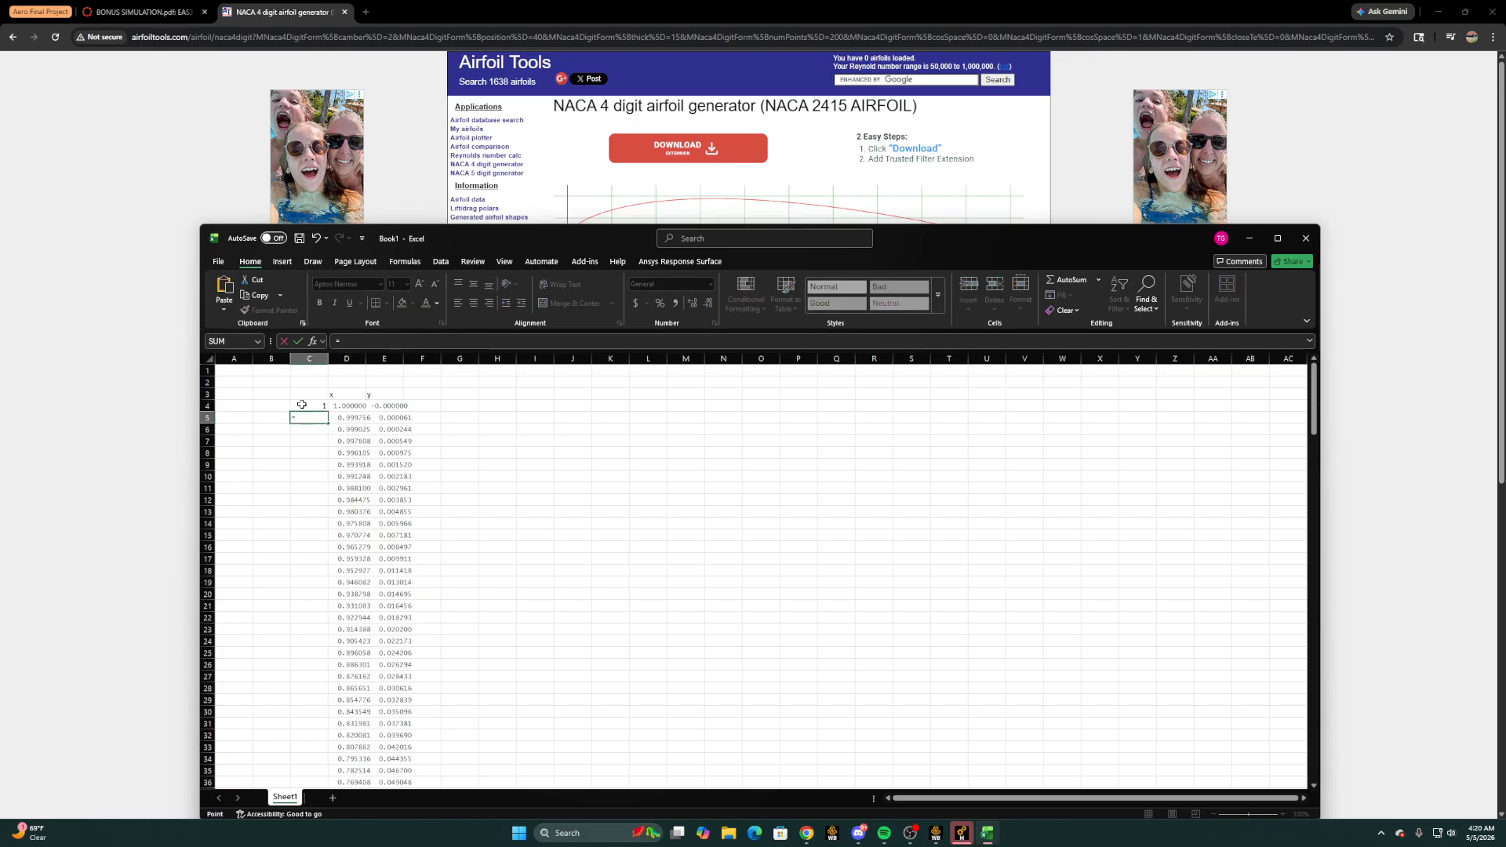
{"action": "type", "text": "+1"}
{"action": "key", "text": "Return"}
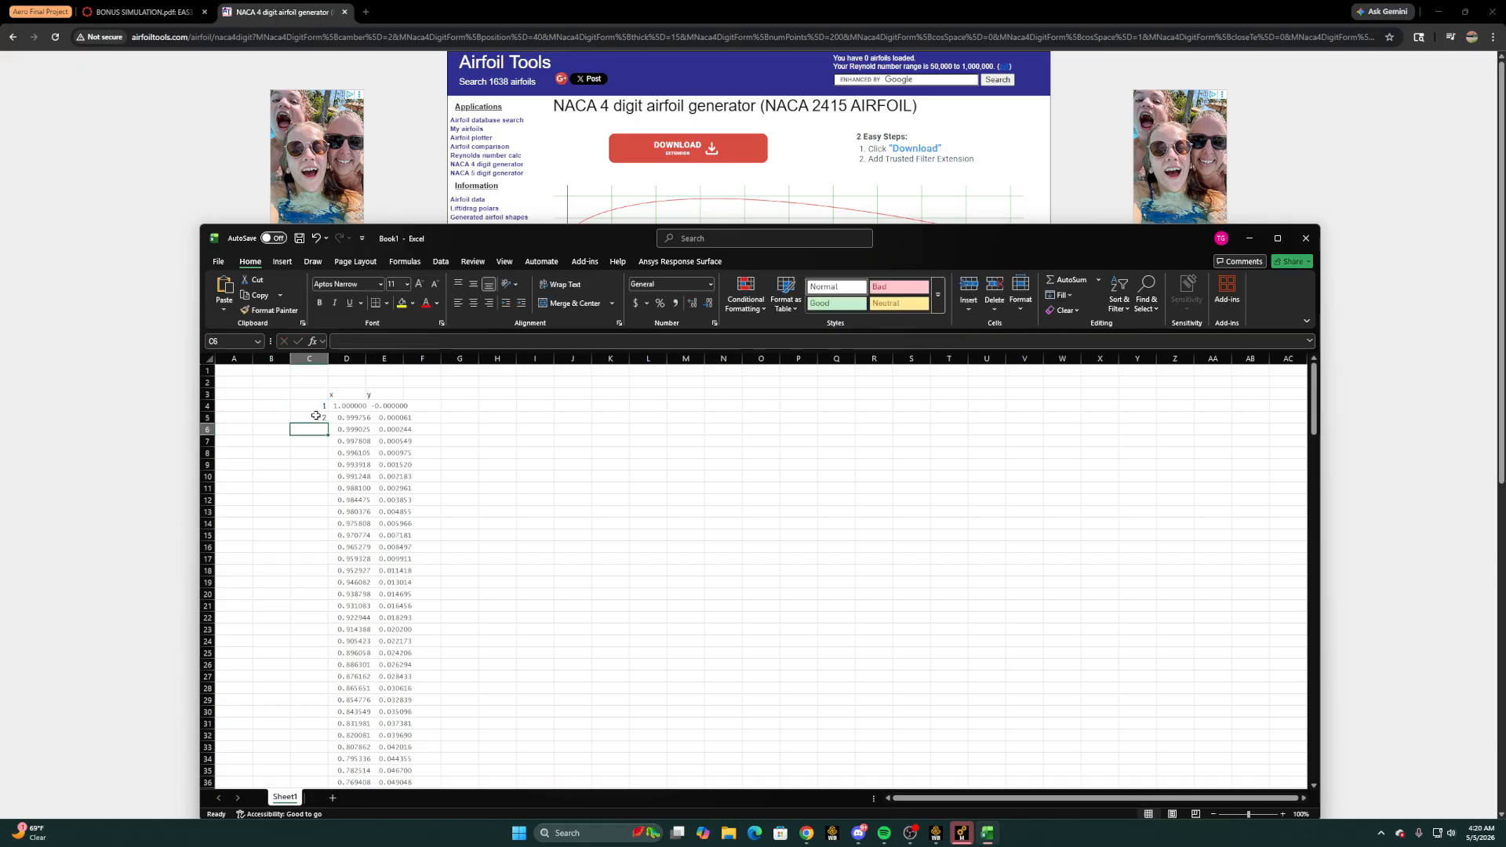
Fill the index formula from C5 down to C204, the last coordinate row
{"action": "left_click", "coordinate": [314, 418]}
{"action": "left_click_drag", "start_coordinate": [329, 424], "coordinate": [305, 844]}
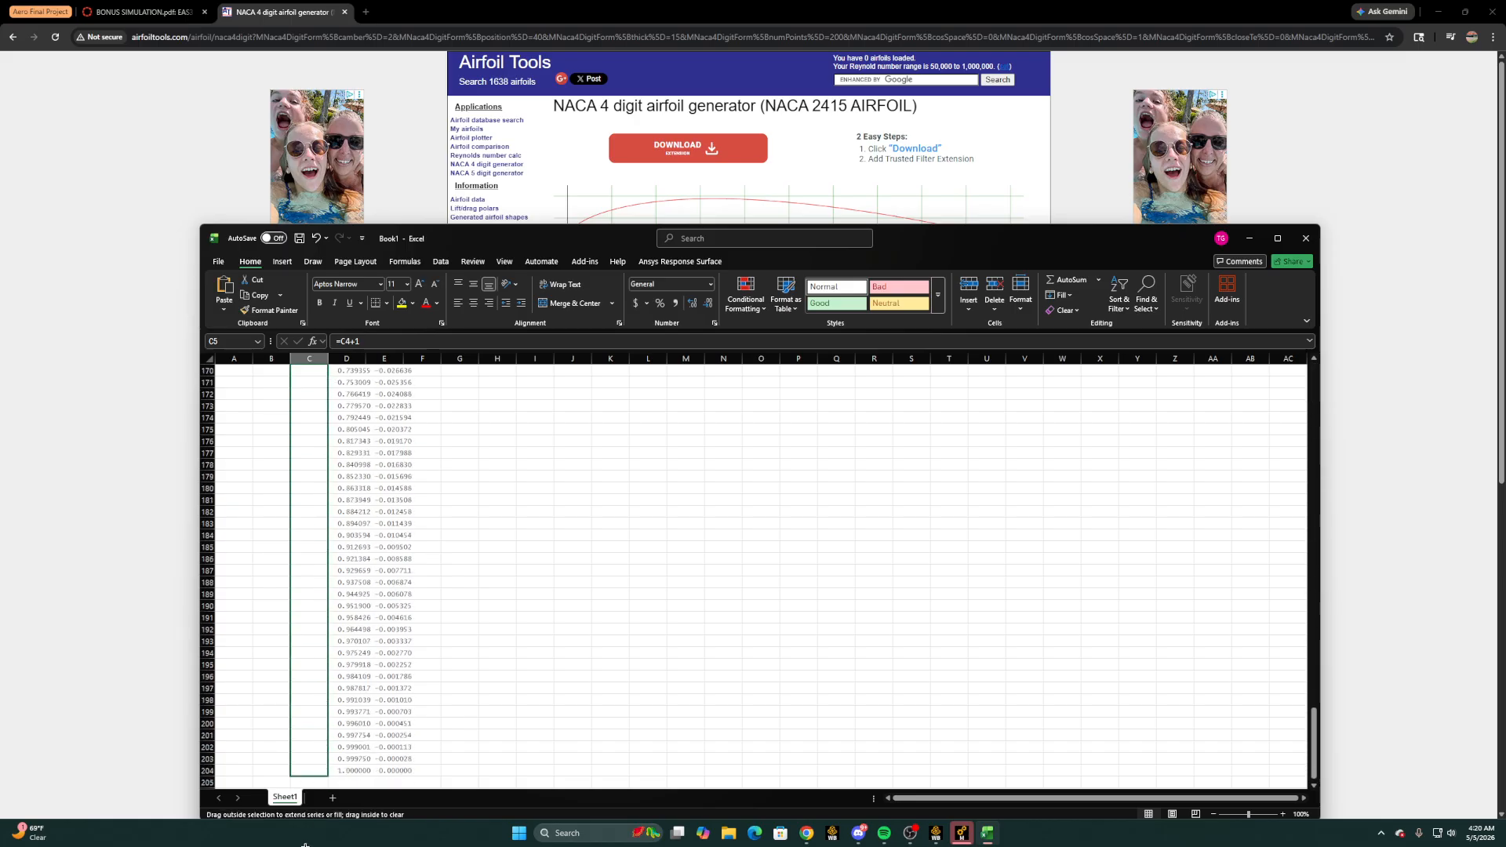
{"action": "left_click_drag", "start_coordinate": [312, 787], "coordinate": [317, 760]}
{"action": "left_click", "coordinate": [318, 759]}
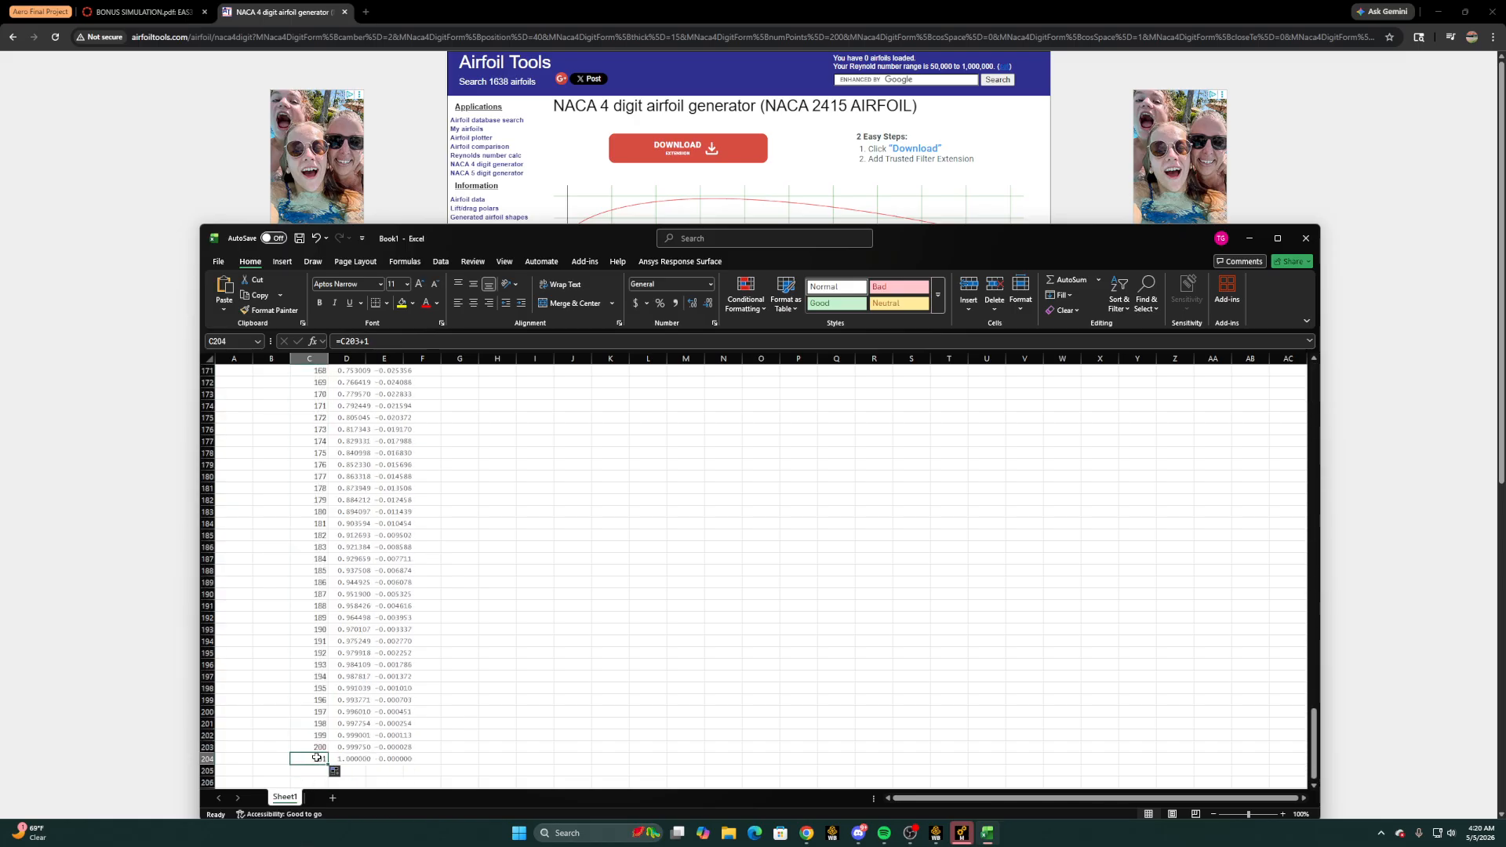
{"action": "double_click", "coordinate": [318, 758]}
{"action": "left_click", "coordinate": [343, 768]}
{"action": "left_click", "coordinate": [396, 762]}
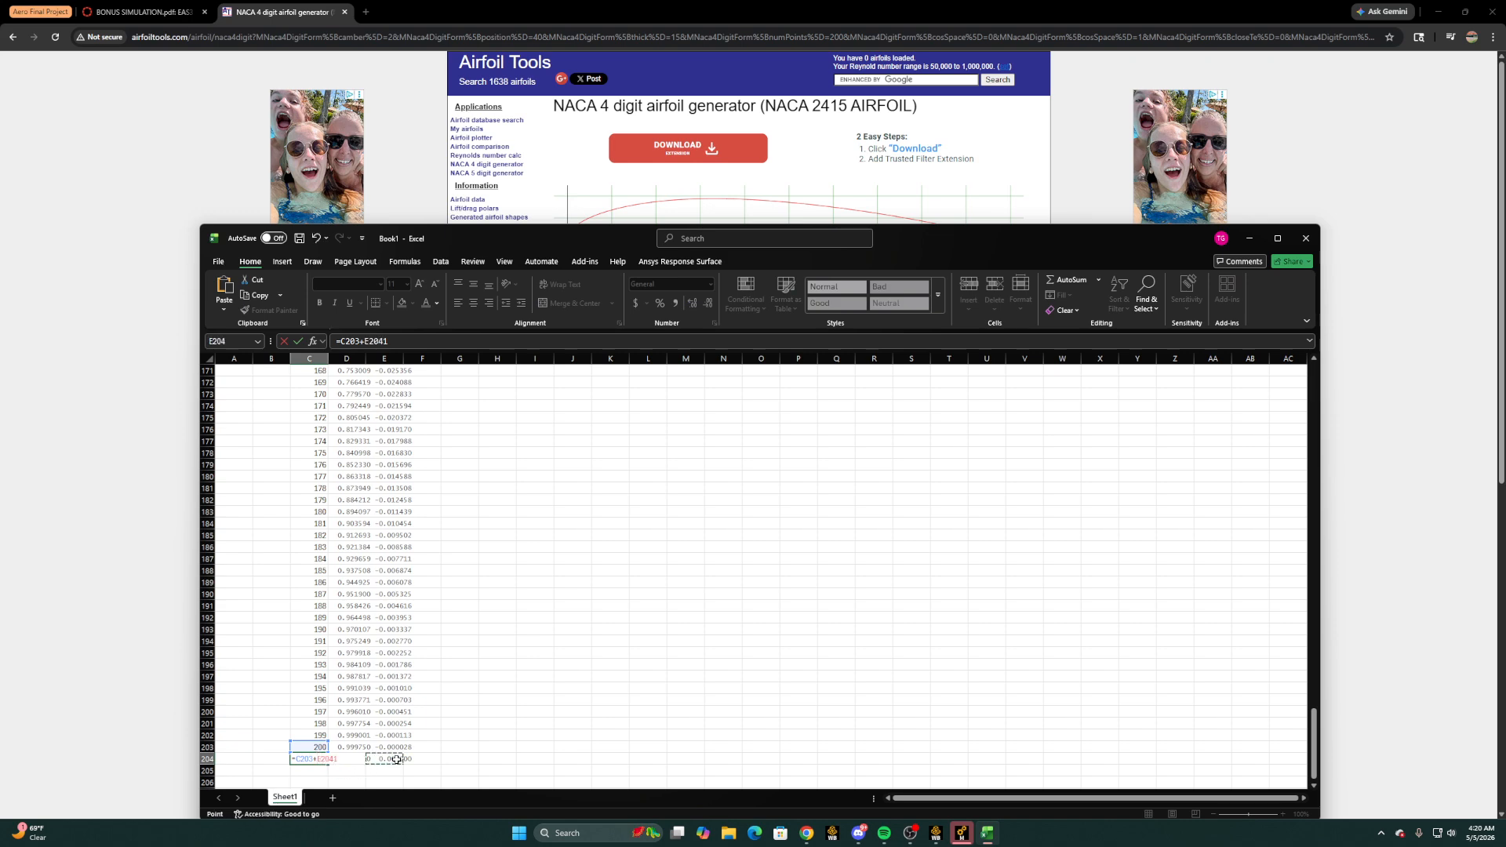
{"action": "left_click", "coordinate": [428, 761]}
{"action": "key", "text": "Escape"}
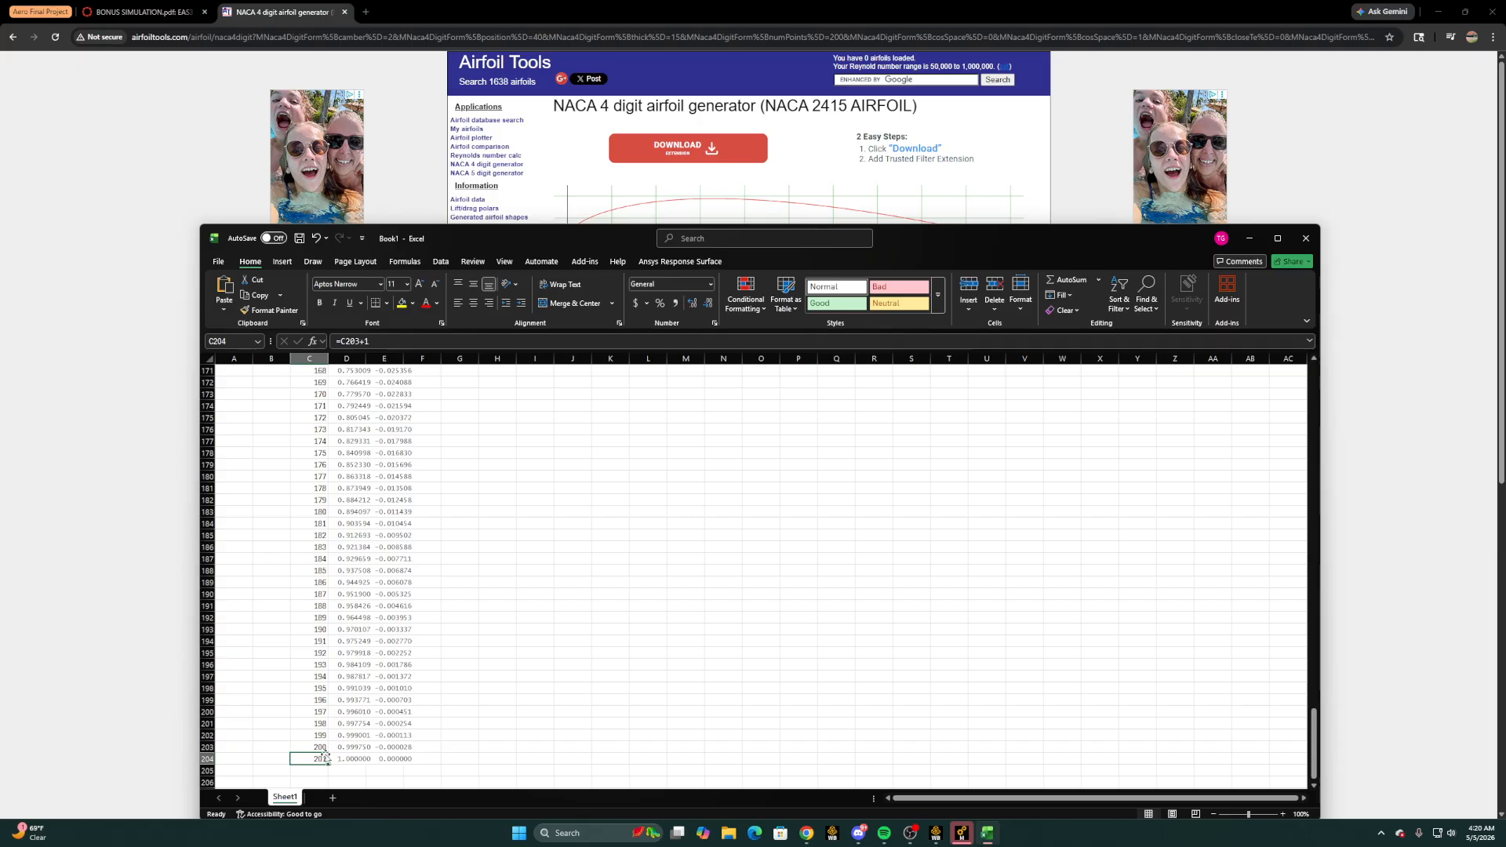
Replace the index in C204 with 0 and clear the coordinates from the rest of row 204
{"action": "left_click_drag", "start_coordinate": [320, 759], "coordinate": [358, 760]}
{"action": "key", "text": "BackSpace"}
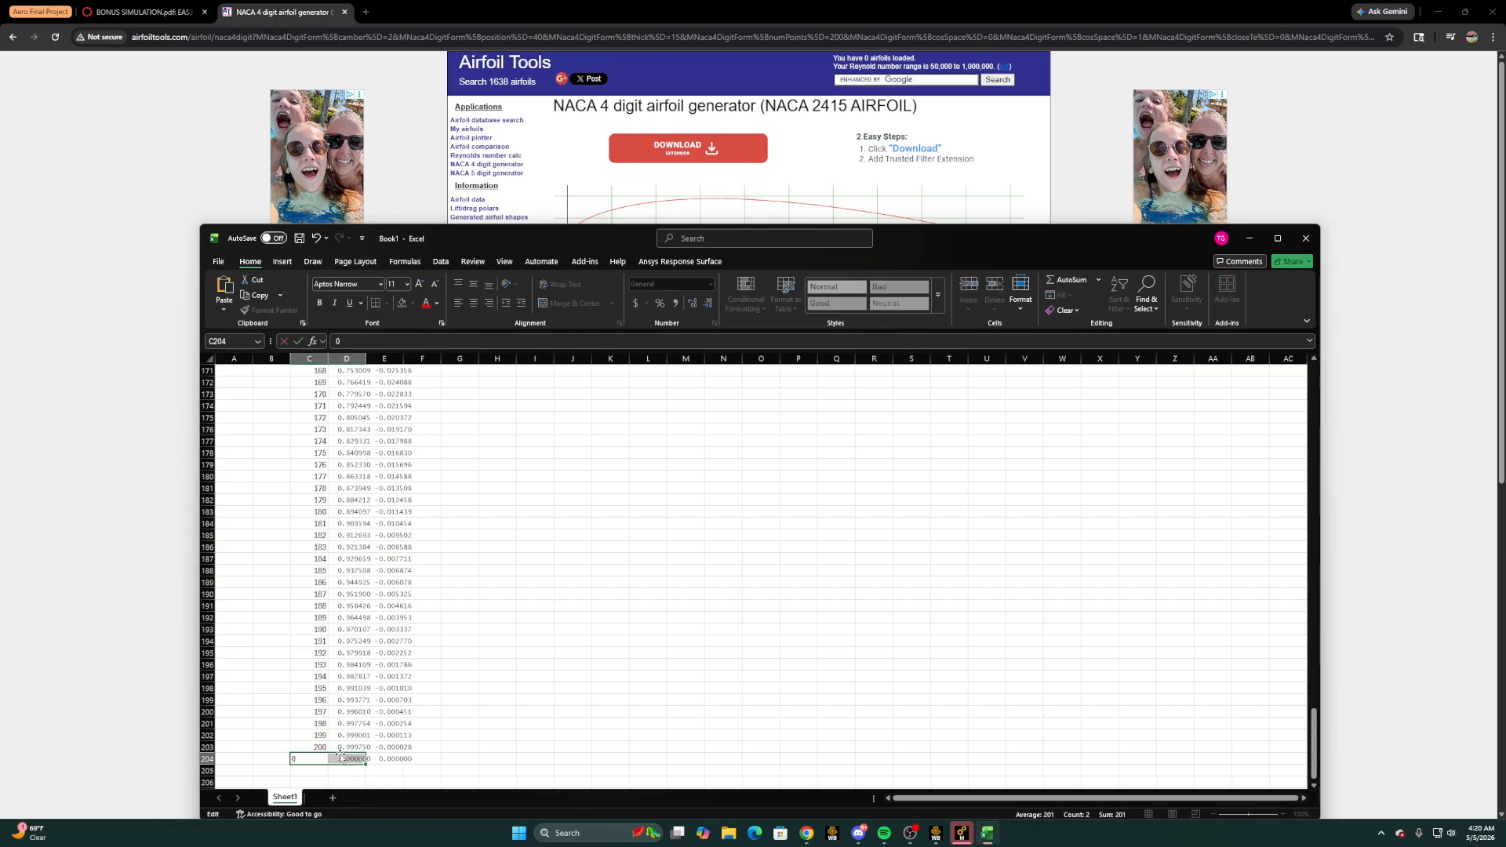
{"action": "left_click", "coordinate": [346, 758]}
{"action": "key", "text": "Delete"}
{"action": "left_click", "coordinate": [281, 761]}
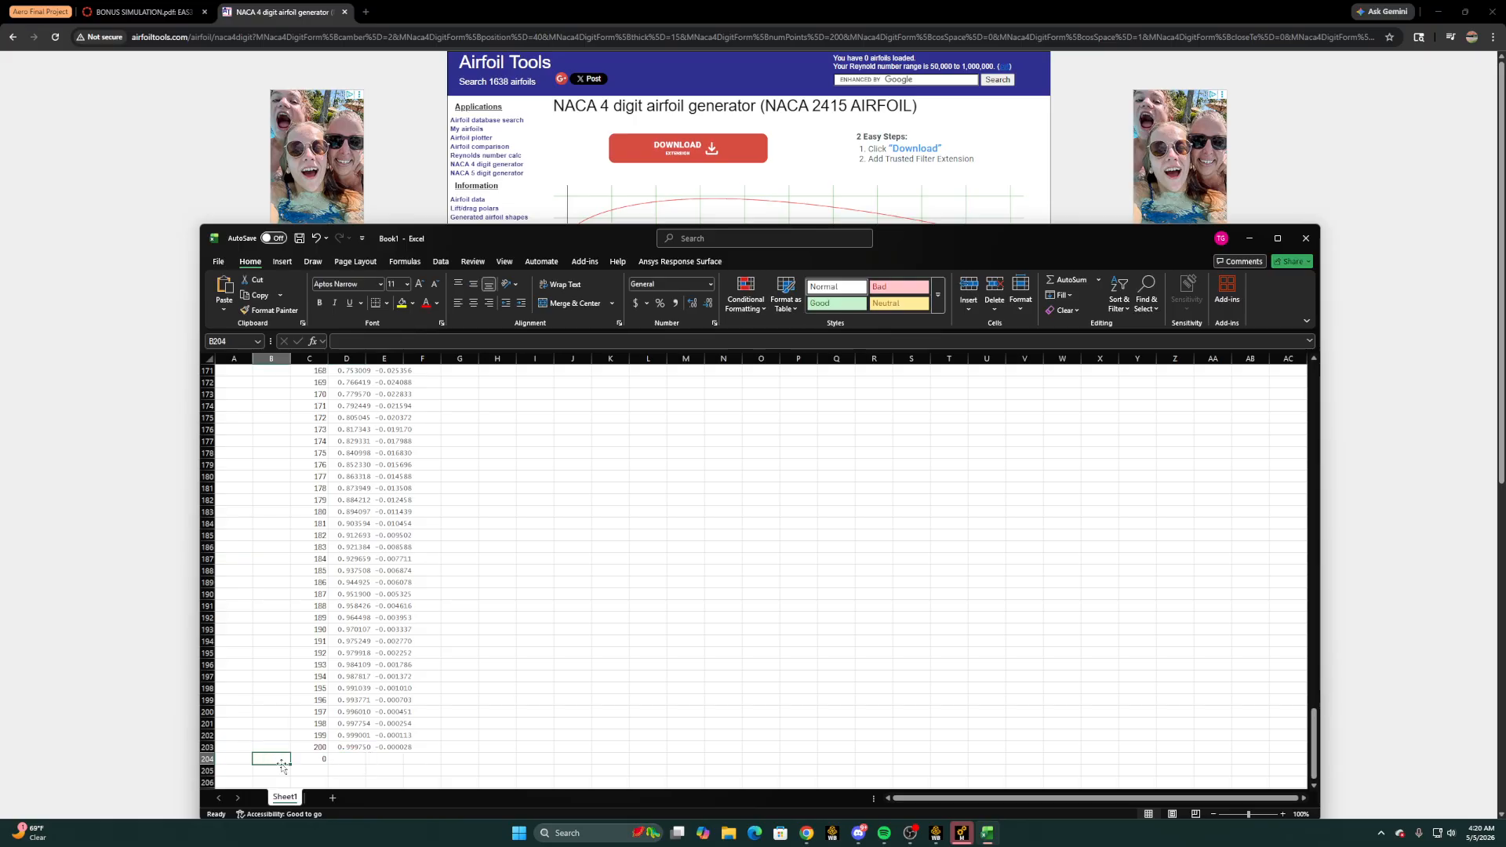
Enter the value 1 in column B at B204 and at the first coordinate row, B4
{"action": "double_click", "coordinate": [281, 760]}
{"action": "type", "text": "1"}
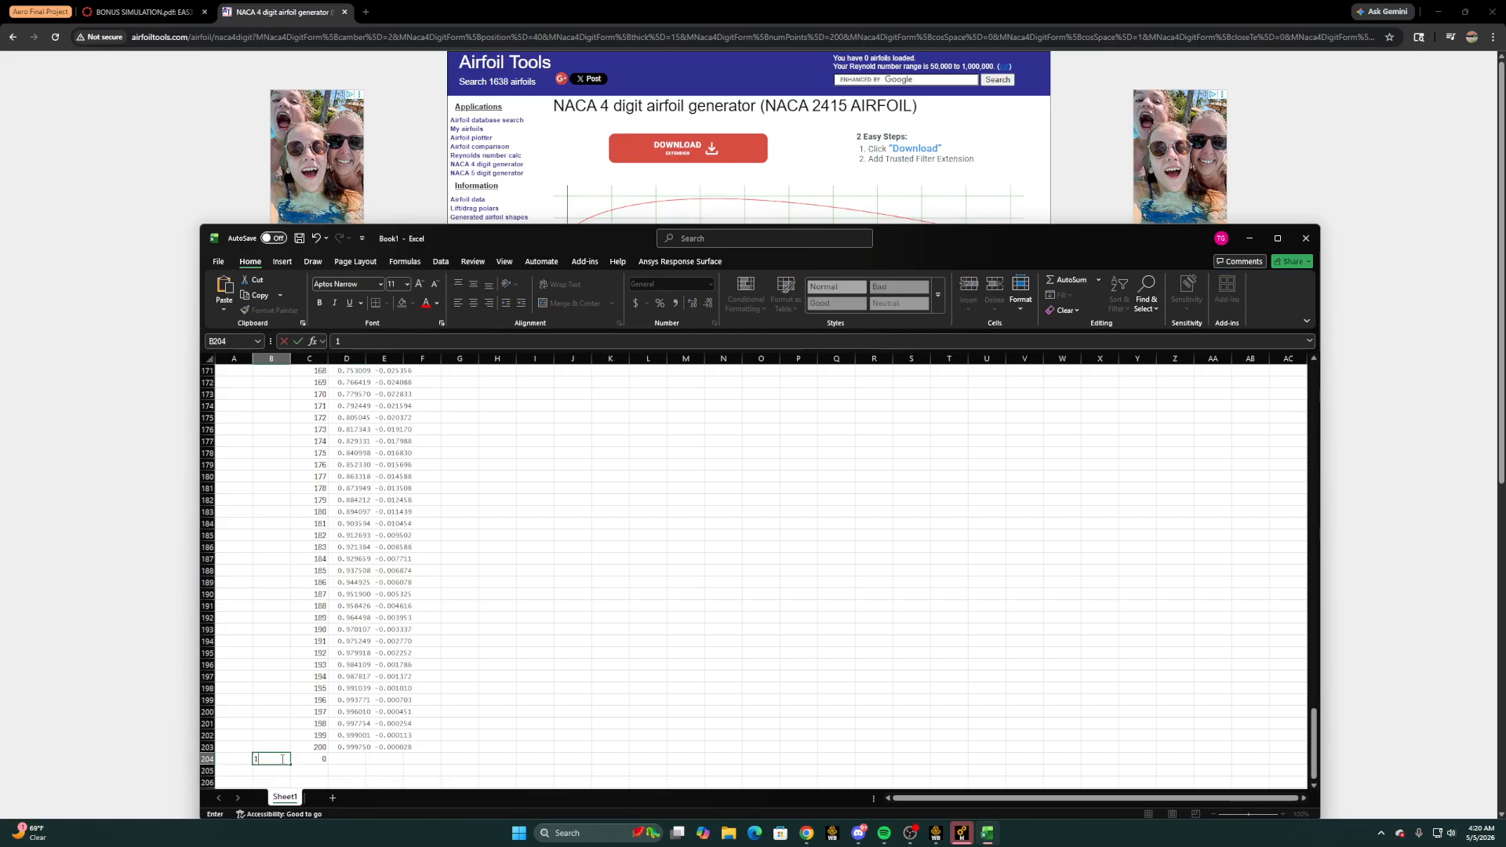
{"action": "scroll", "coordinate": [282, 578], "scroll_direction": "up", "scroll_amount": 16}
{"action": "scroll", "coordinate": [276, 527], "scroll_direction": "up", "scroll_amount": 20}
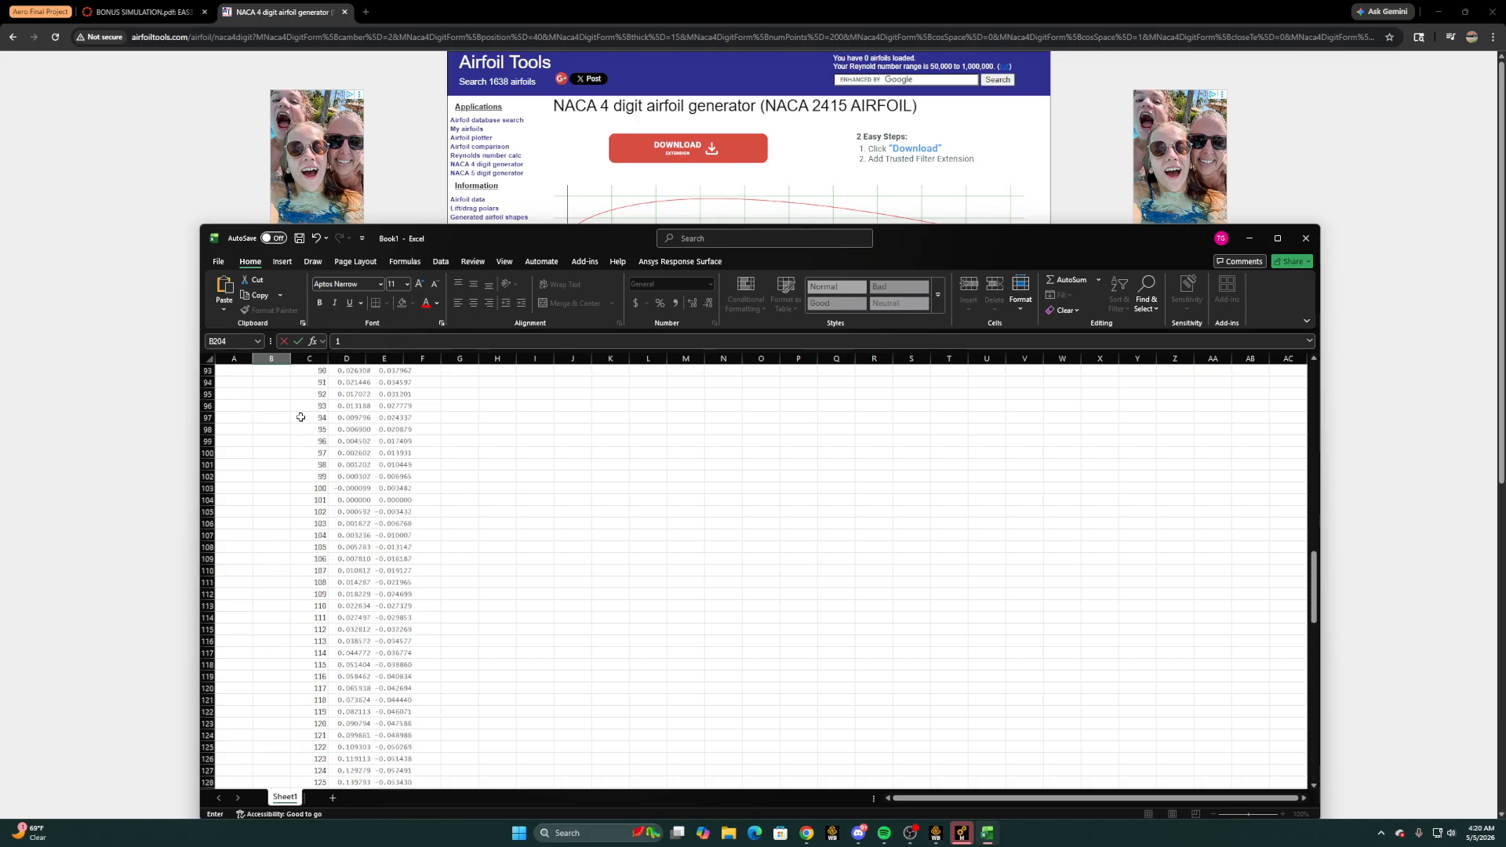
{"action": "scroll", "coordinate": [330, 421], "scroll_direction": "up", "scroll_amount": 3}
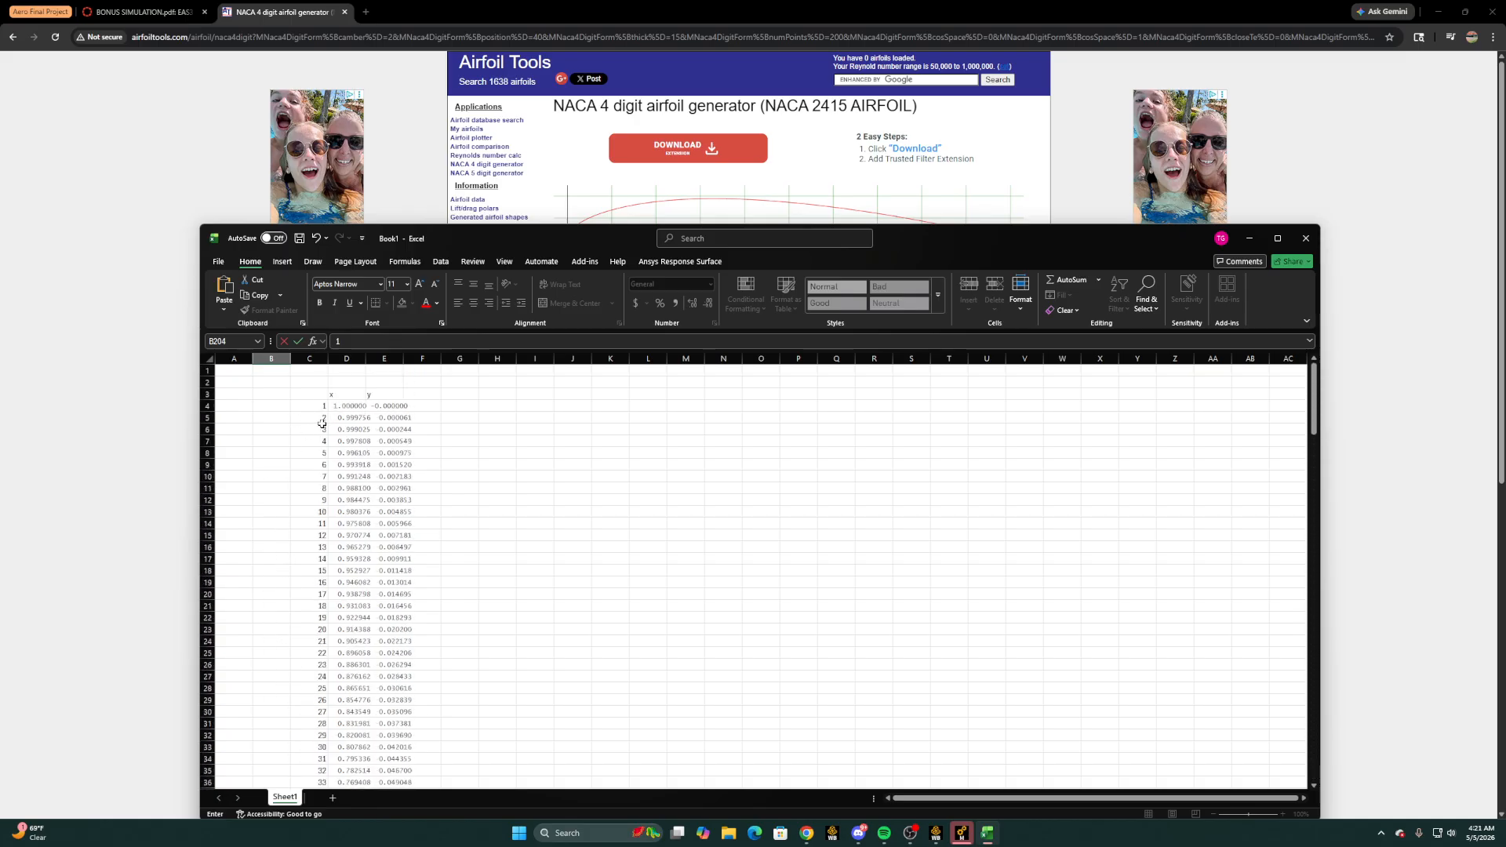
{"action": "left_click", "coordinate": [283, 408]}
{"action": "type", "text": "1"}
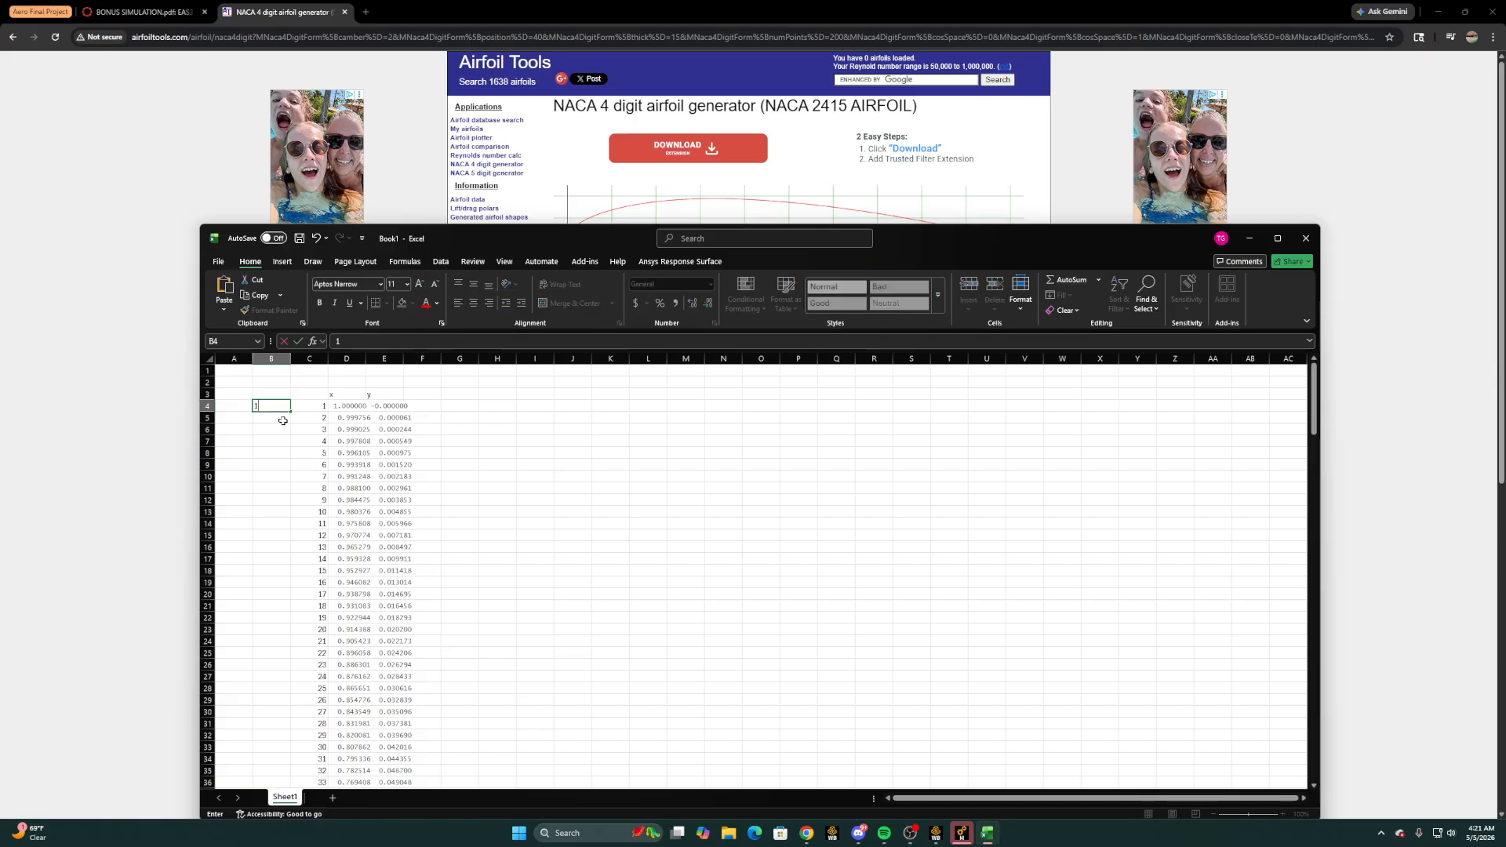
{"action": "left_click", "coordinate": [438, 407]}
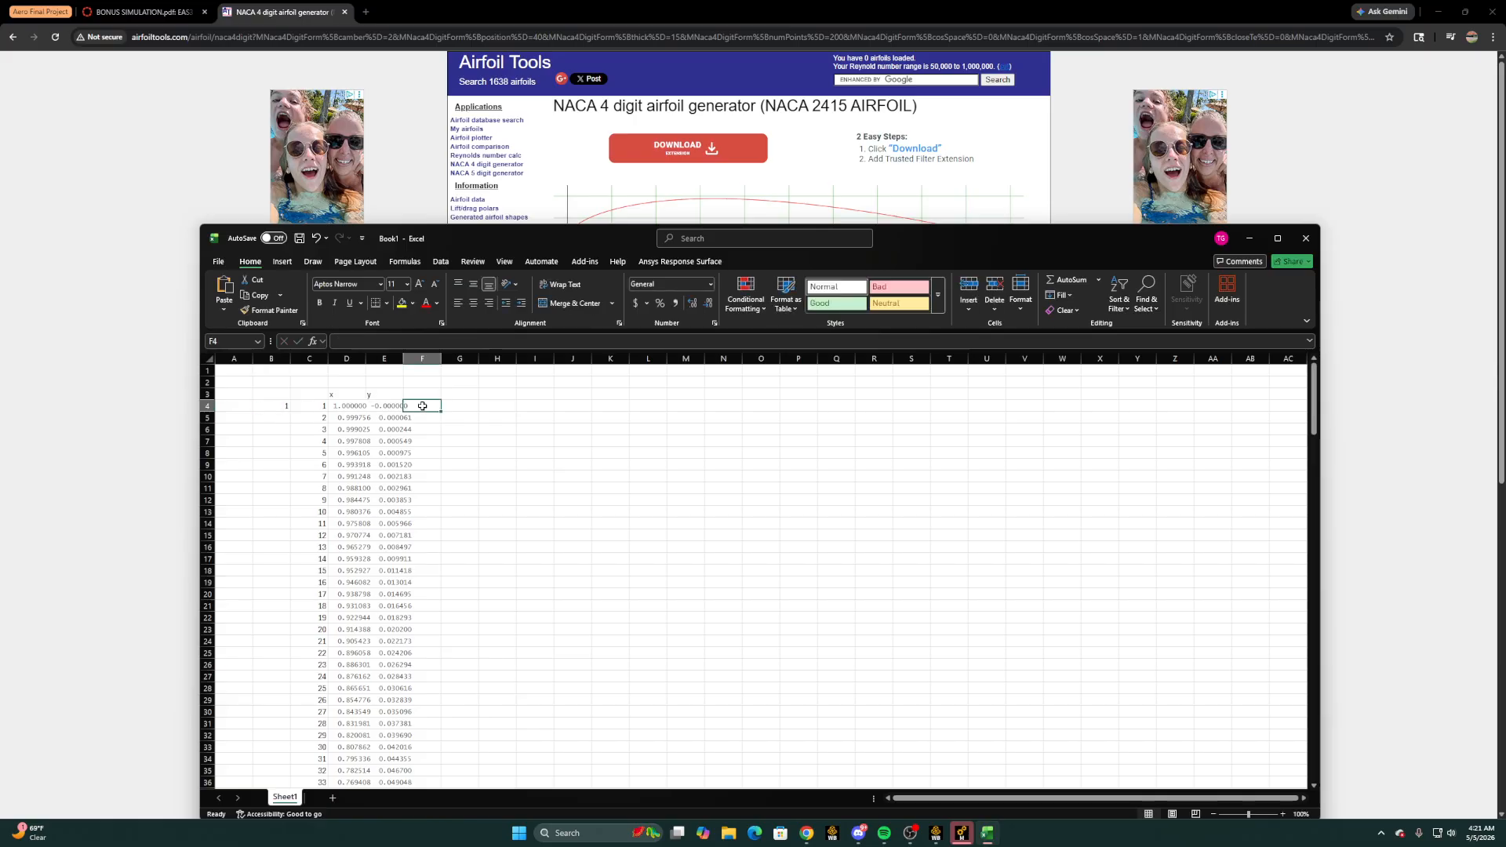
Add a "z" column heading in F3 and enter 0 for the first point in F4
{"action": "left_click", "coordinate": [421, 392]}
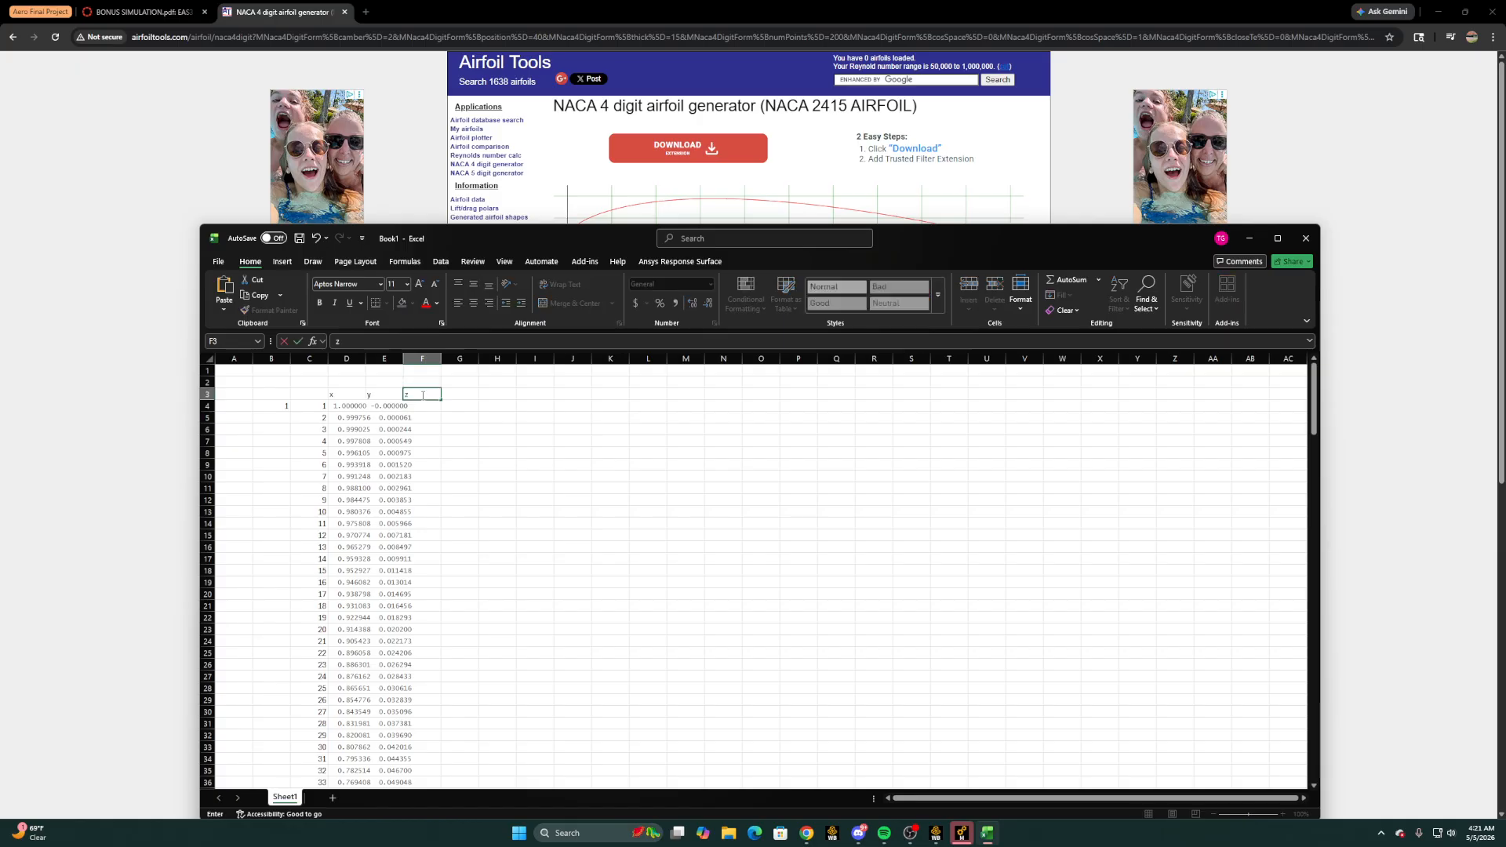
{"action": "type", "text": "z"}
{"action": "left_click", "coordinate": [427, 406]}
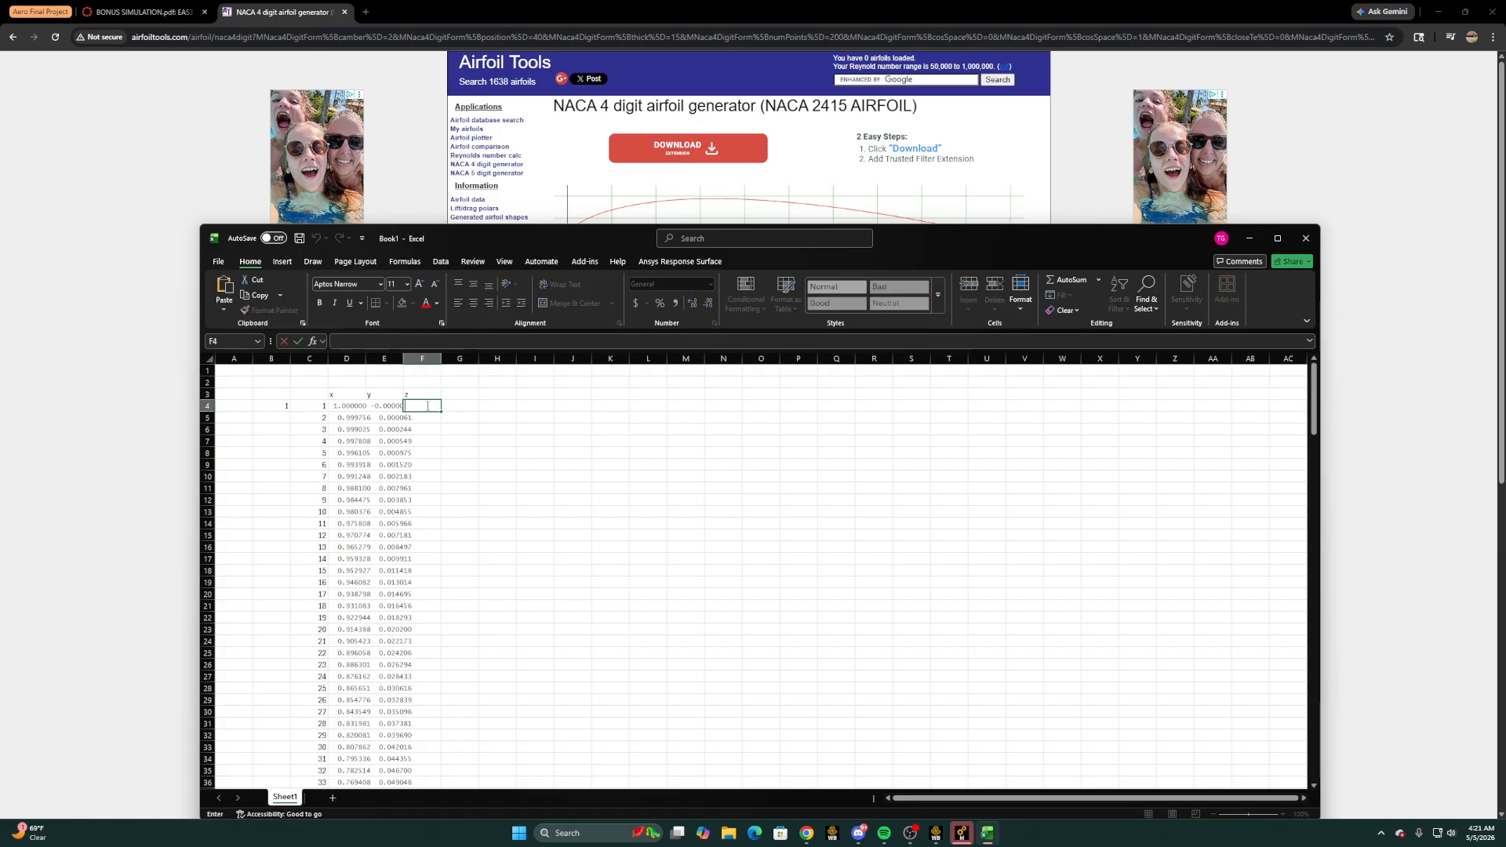
{"action": "left_click", "coordinate": [429, 414]}
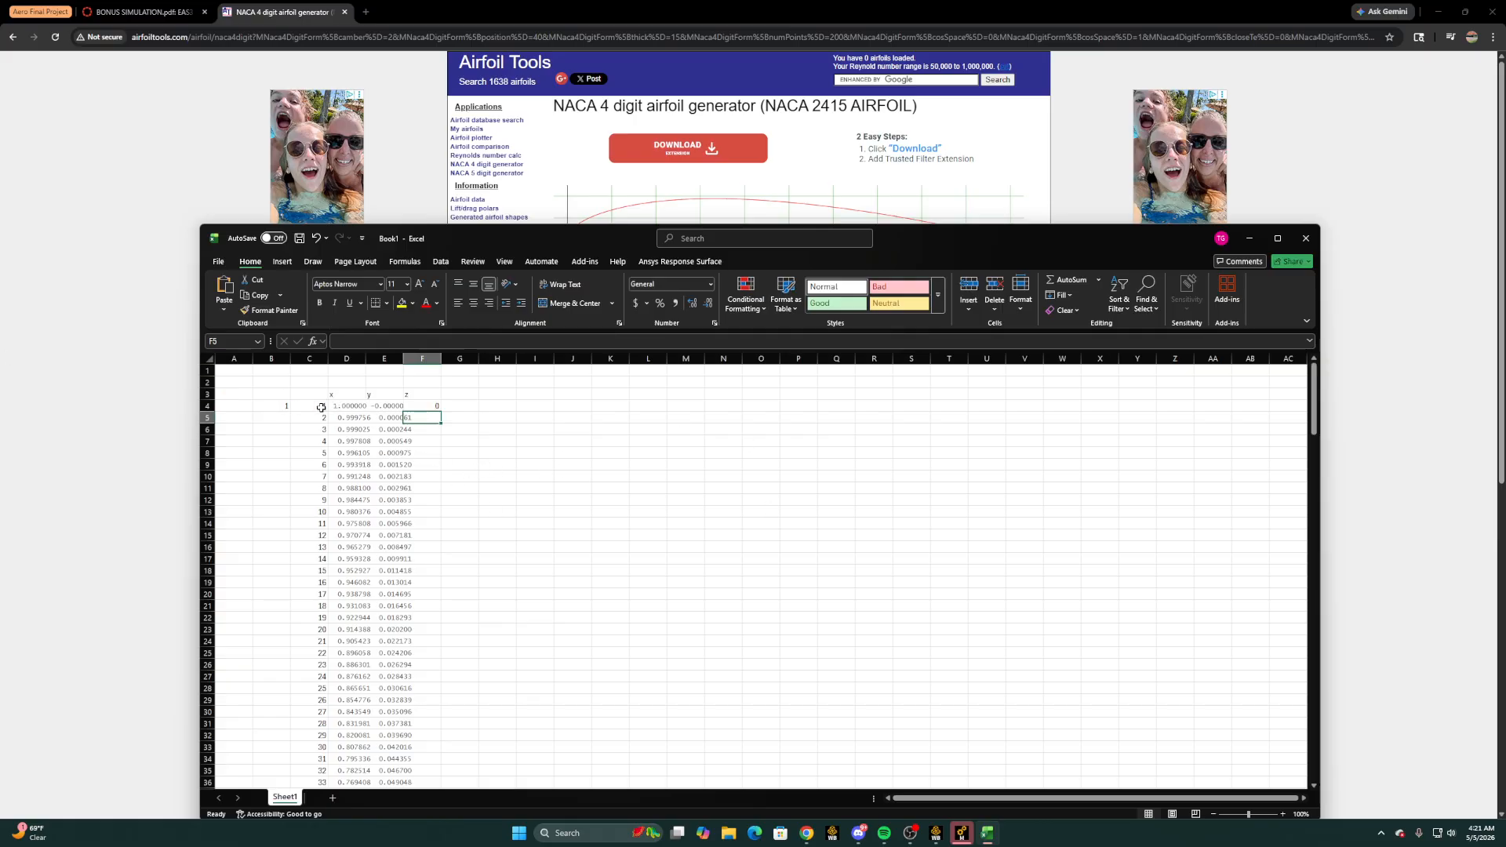
Open Notepad and examine the column layout of the prepared NACA2415 Full.txt coordinate file, then minimize it
{"action": "left_click", "coordinate": [590, 833]}
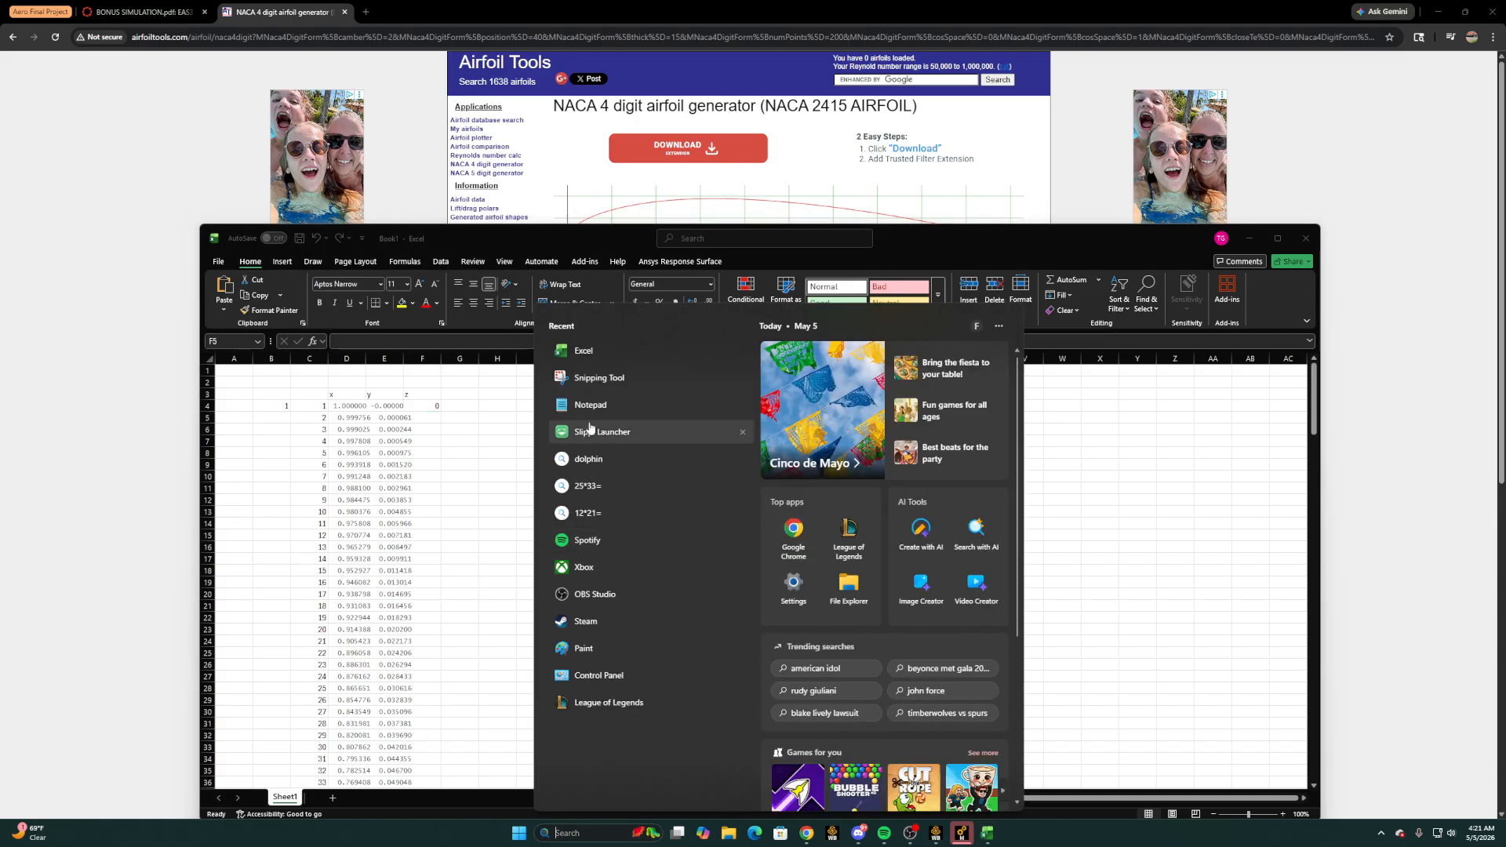
{"action": "left_click", "coordinate": [590, 405]}
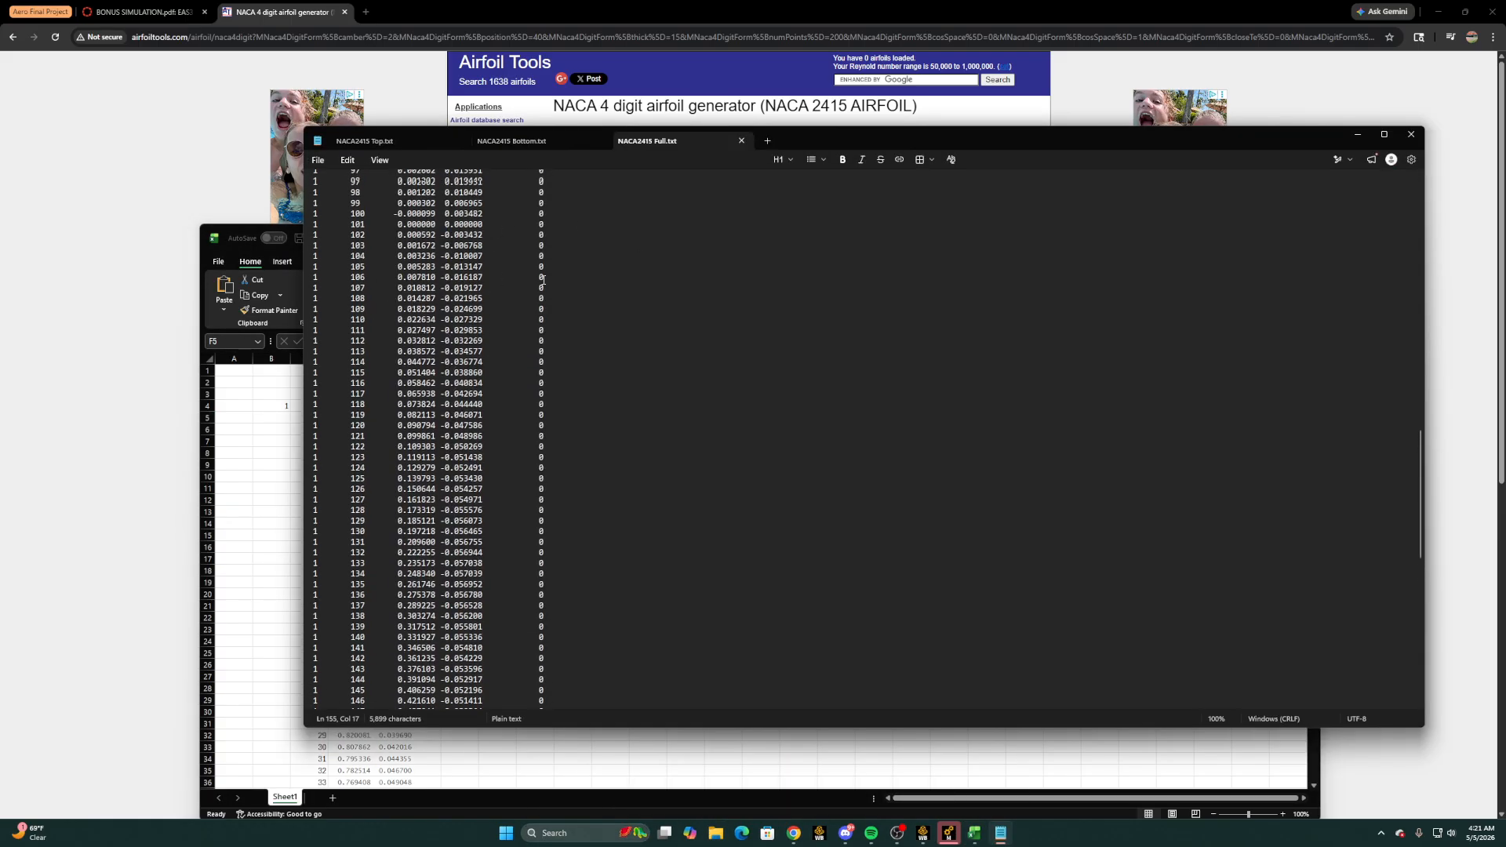
{"action": "scroll", "coordinate": [542, 278], "scroll_direction": "up", "scroll_amount": 20}
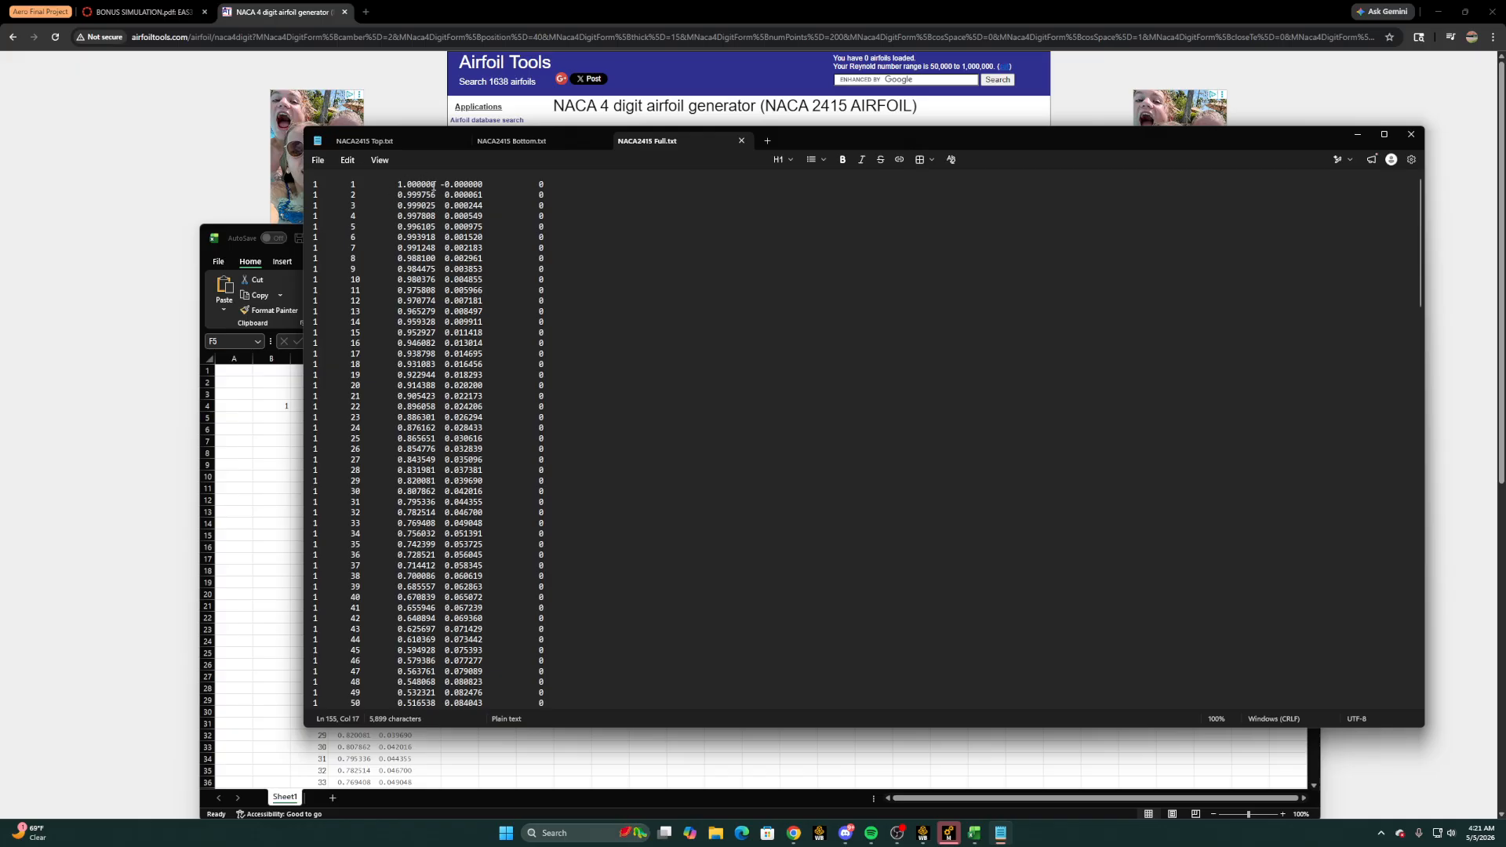
{"action": "left_click", "coordinate": [1359, 134]}
Close the Excel workbook and the NACA 4 digit airfoil generator page in the browser
{"action": "left_click_drag", "start_coordinate": [1264, 236], "coordinate": [1170, 212]}
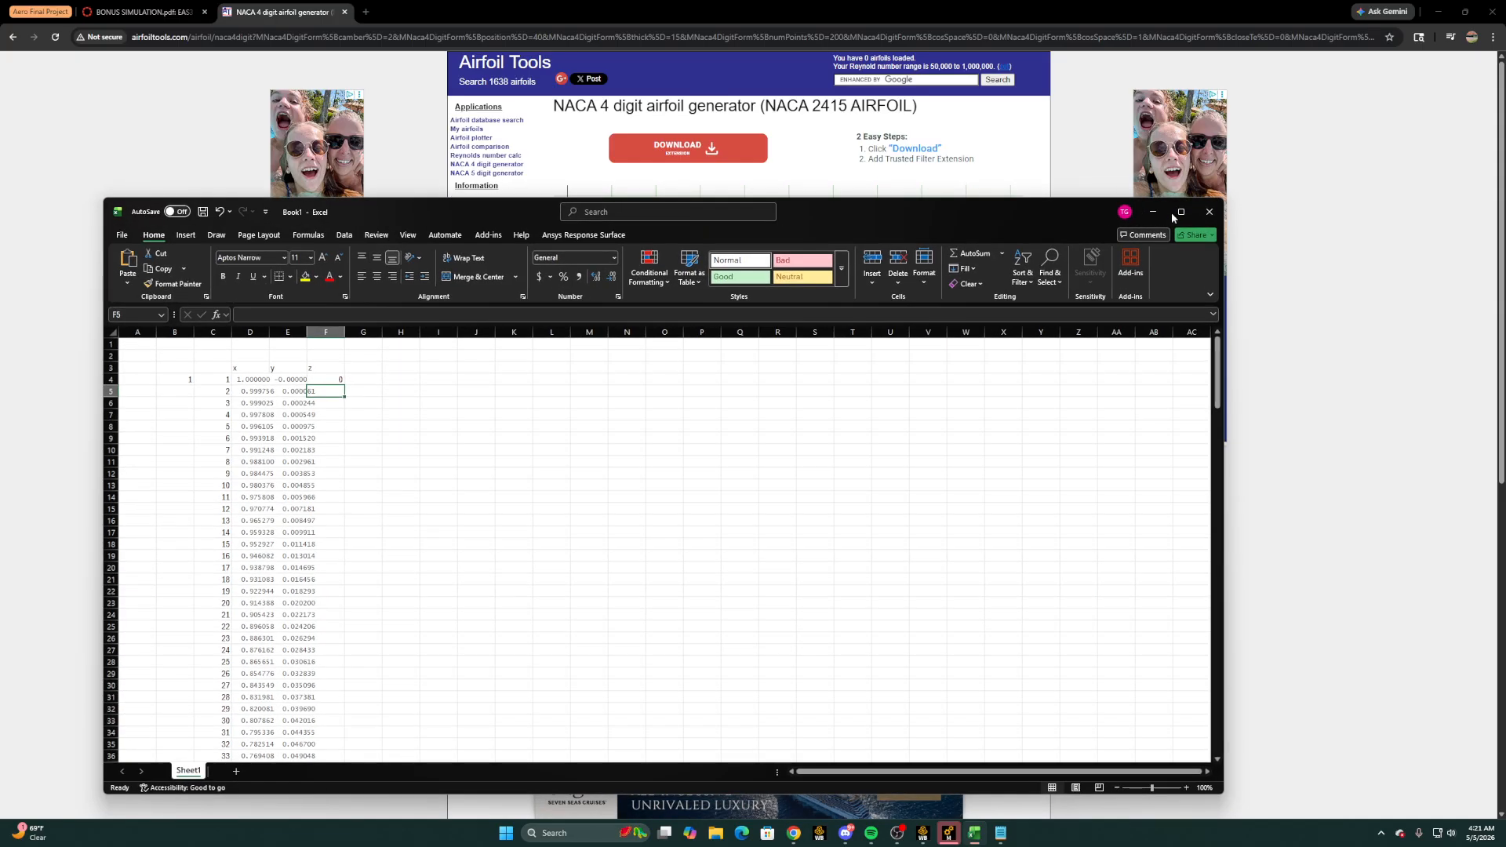
{"action": "left_click", "coordinate": [1209, 211]}
{"action": "left_click", "coordinate": [706, 642]}
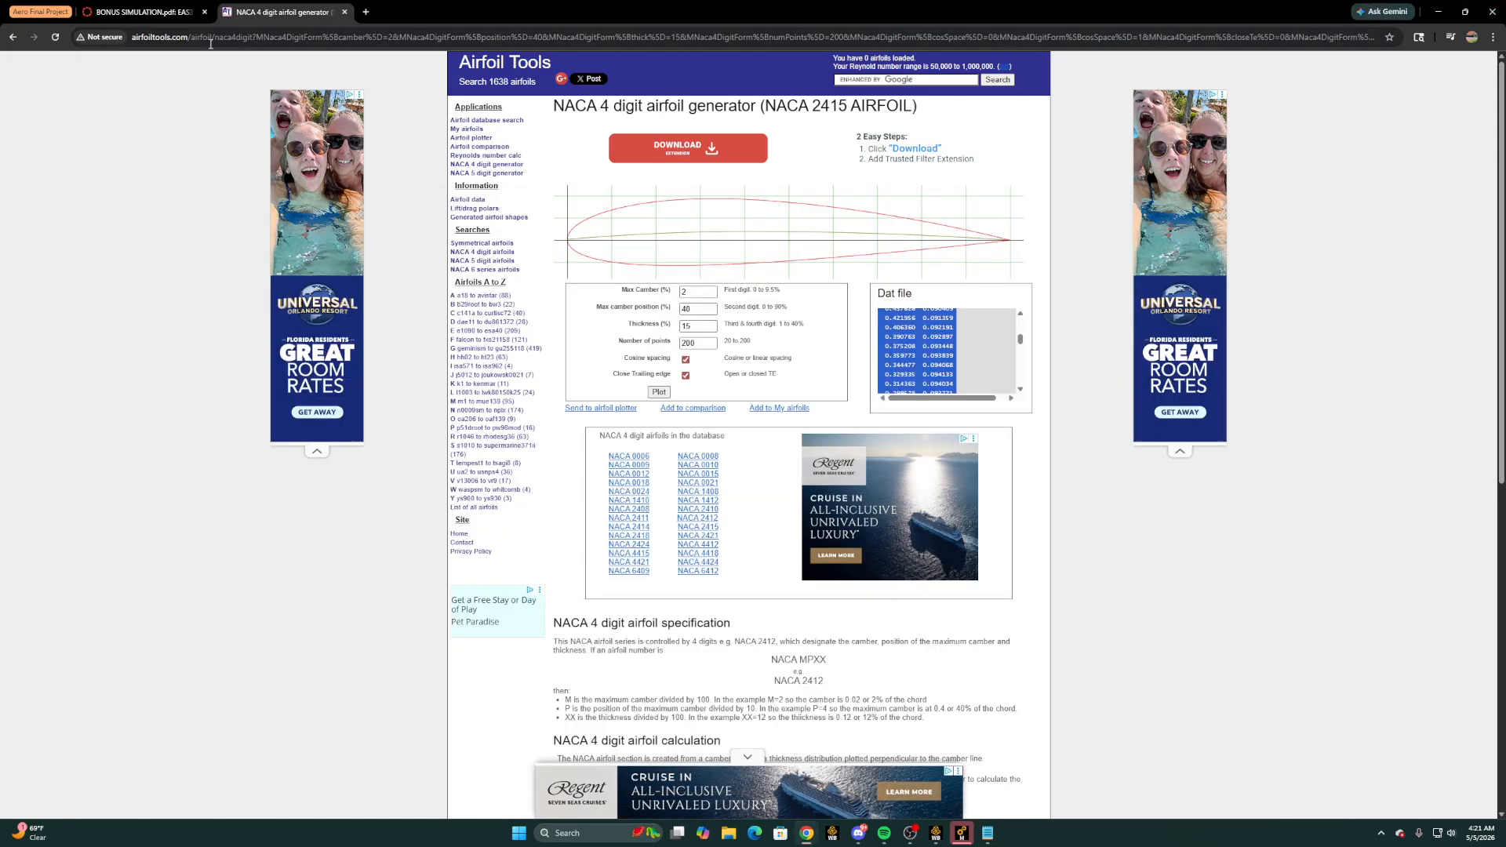
{"action": "left_click", "coordinate": [344, 12]}
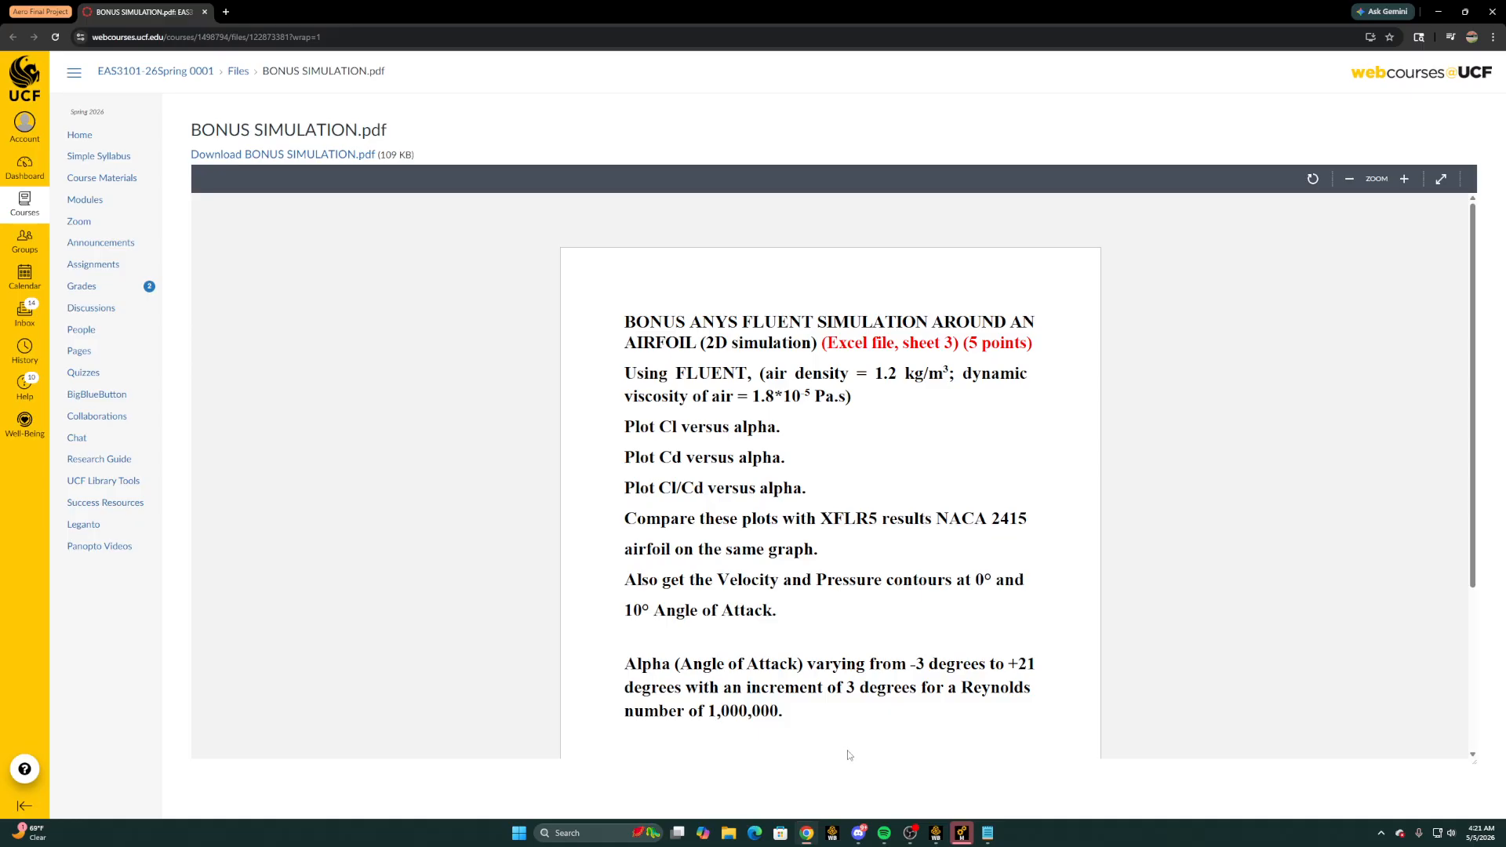
Switch to DesignModeler and orient the view to look straight at the XYPlane
{"action": "left_click", "coordinate": [936, 833]}
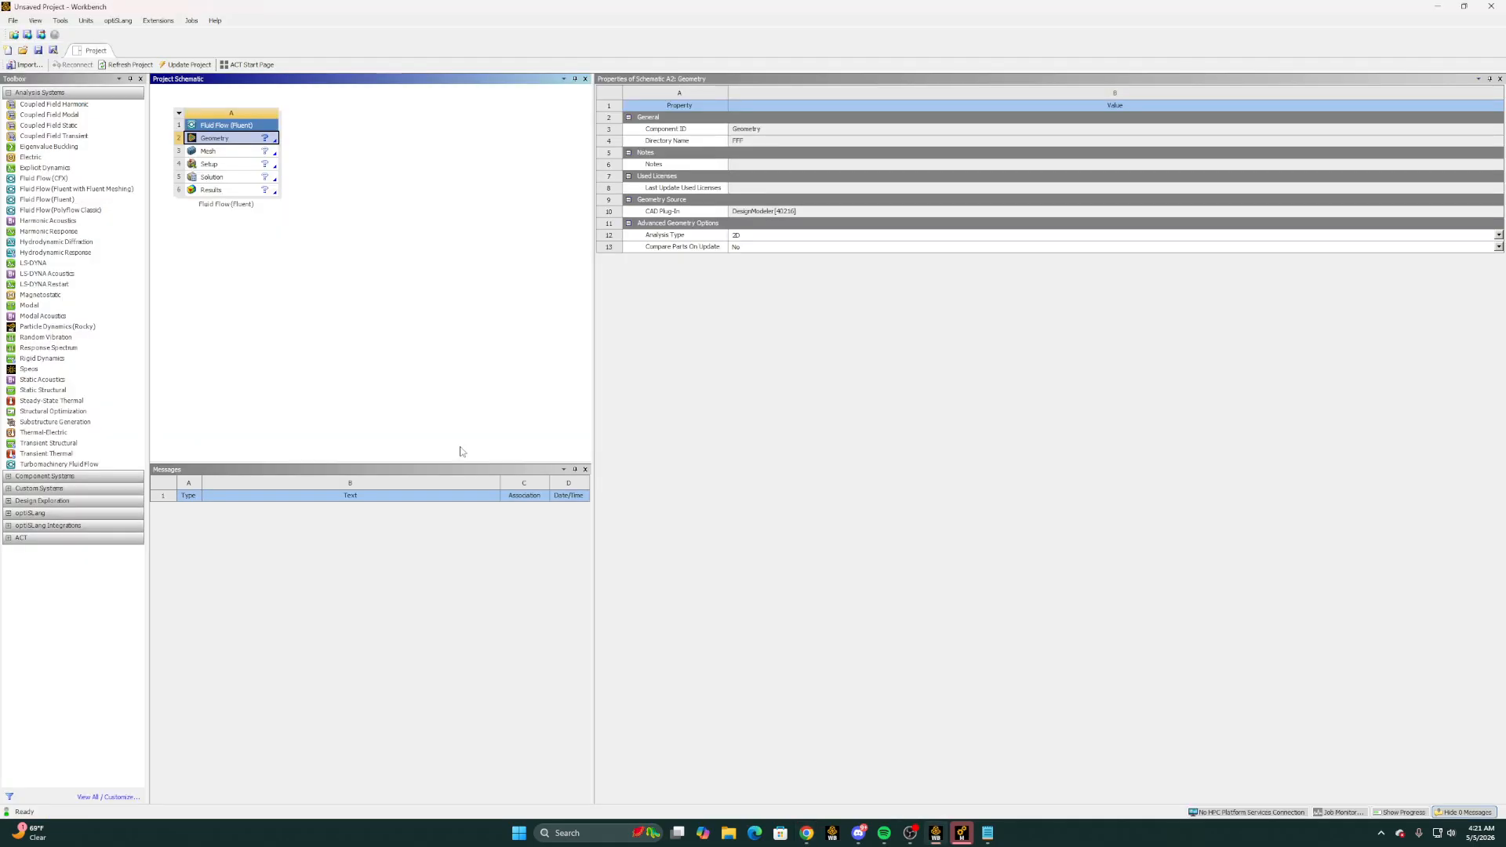
{"action": "left_click", "coordinate": [962, 835]}
{"action": "left_click", "coordinate": [61, 98]}
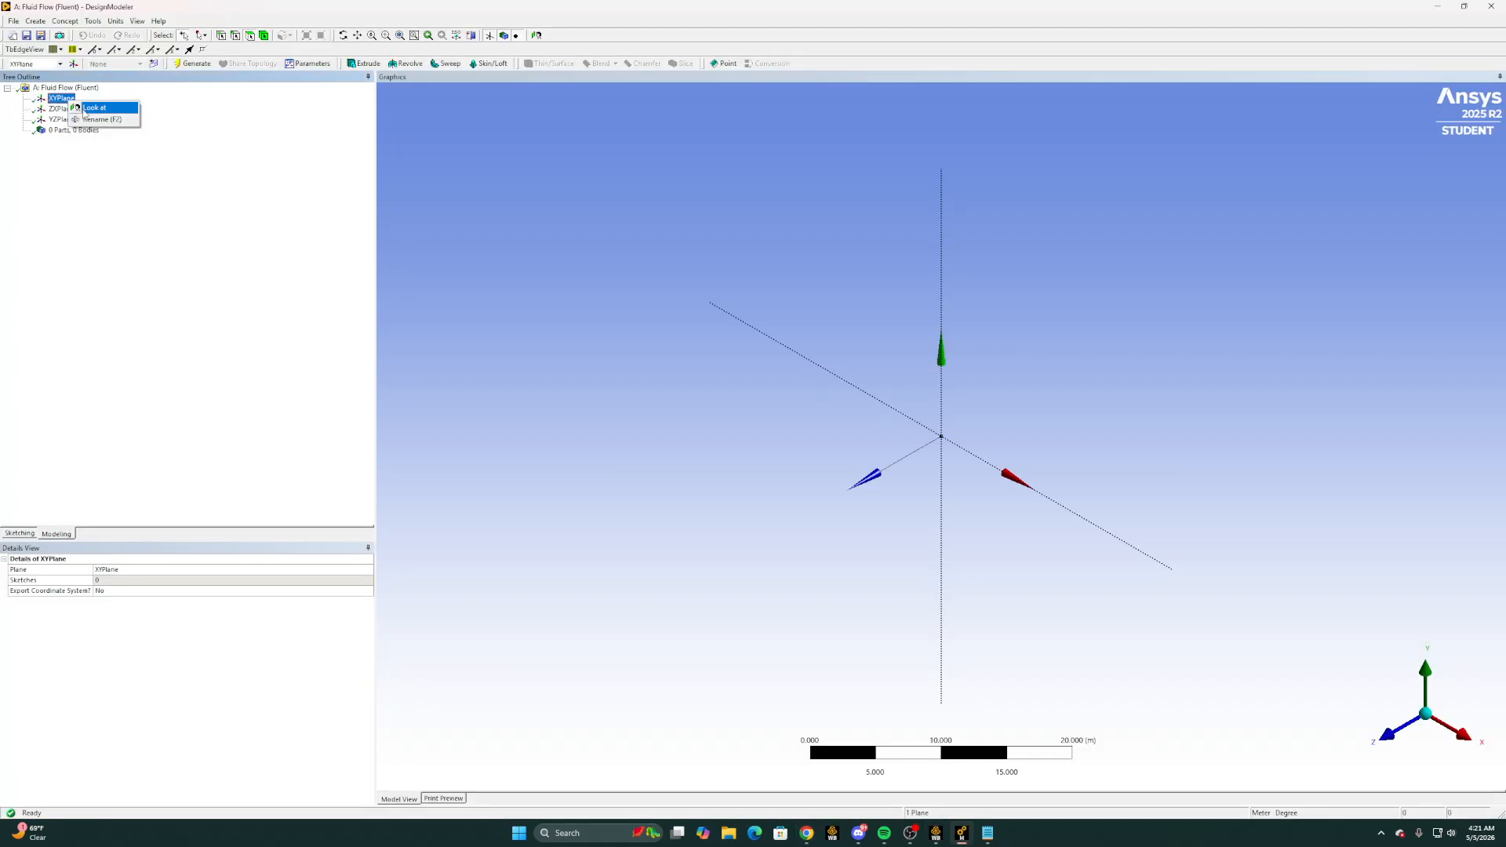
Create a 3D Curve defined from a coordinates file, with metres as the coordinates unit
{"action": "left_click", "coordinate": [65, 21]}
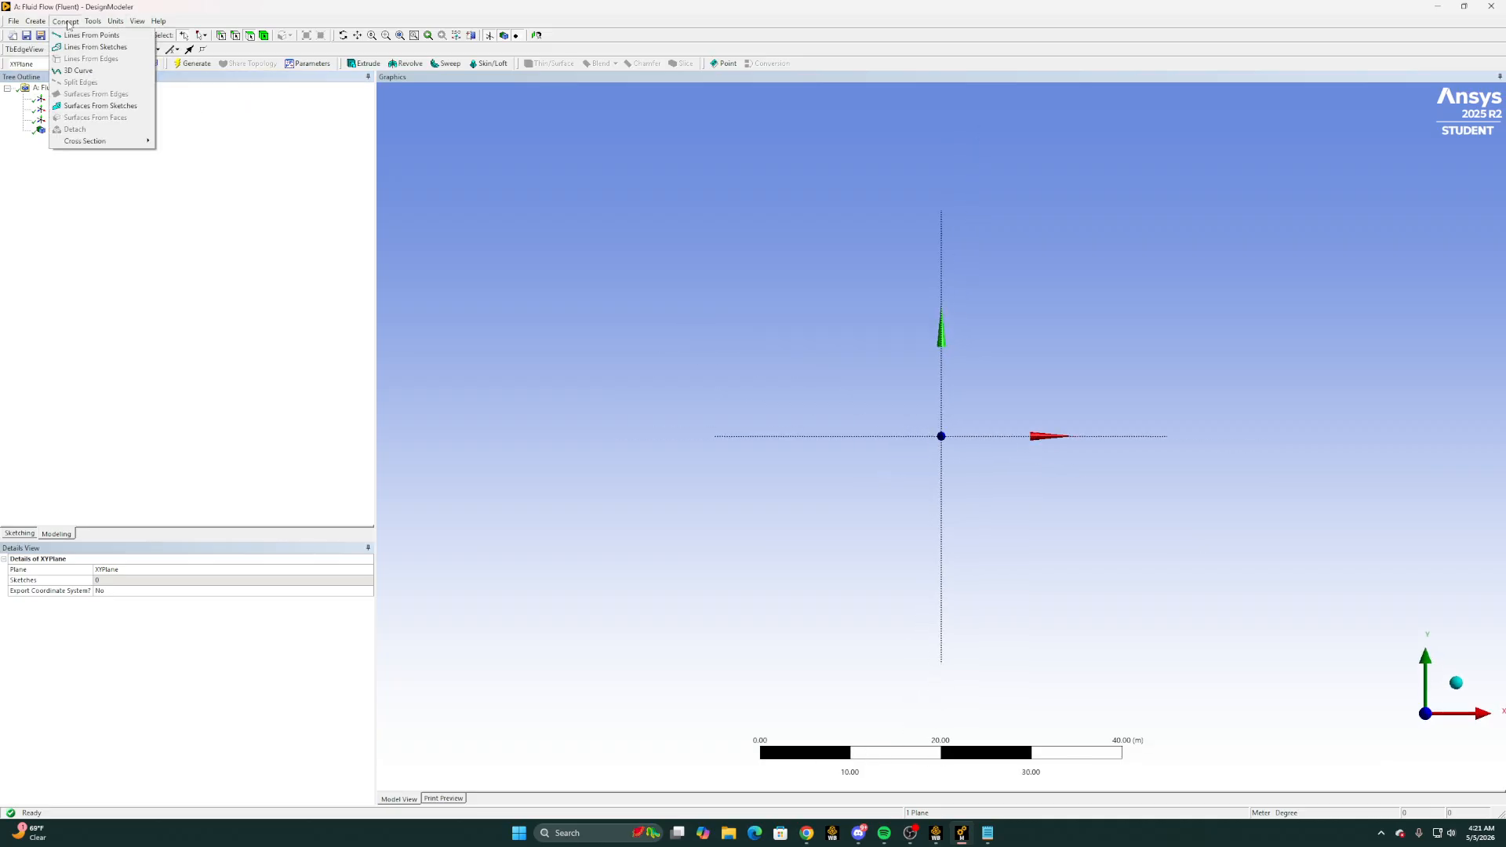
{"action": "left_click", "coordinate": [89, 74]}
{"action": "left_click", "coordinate": [233, 601]}
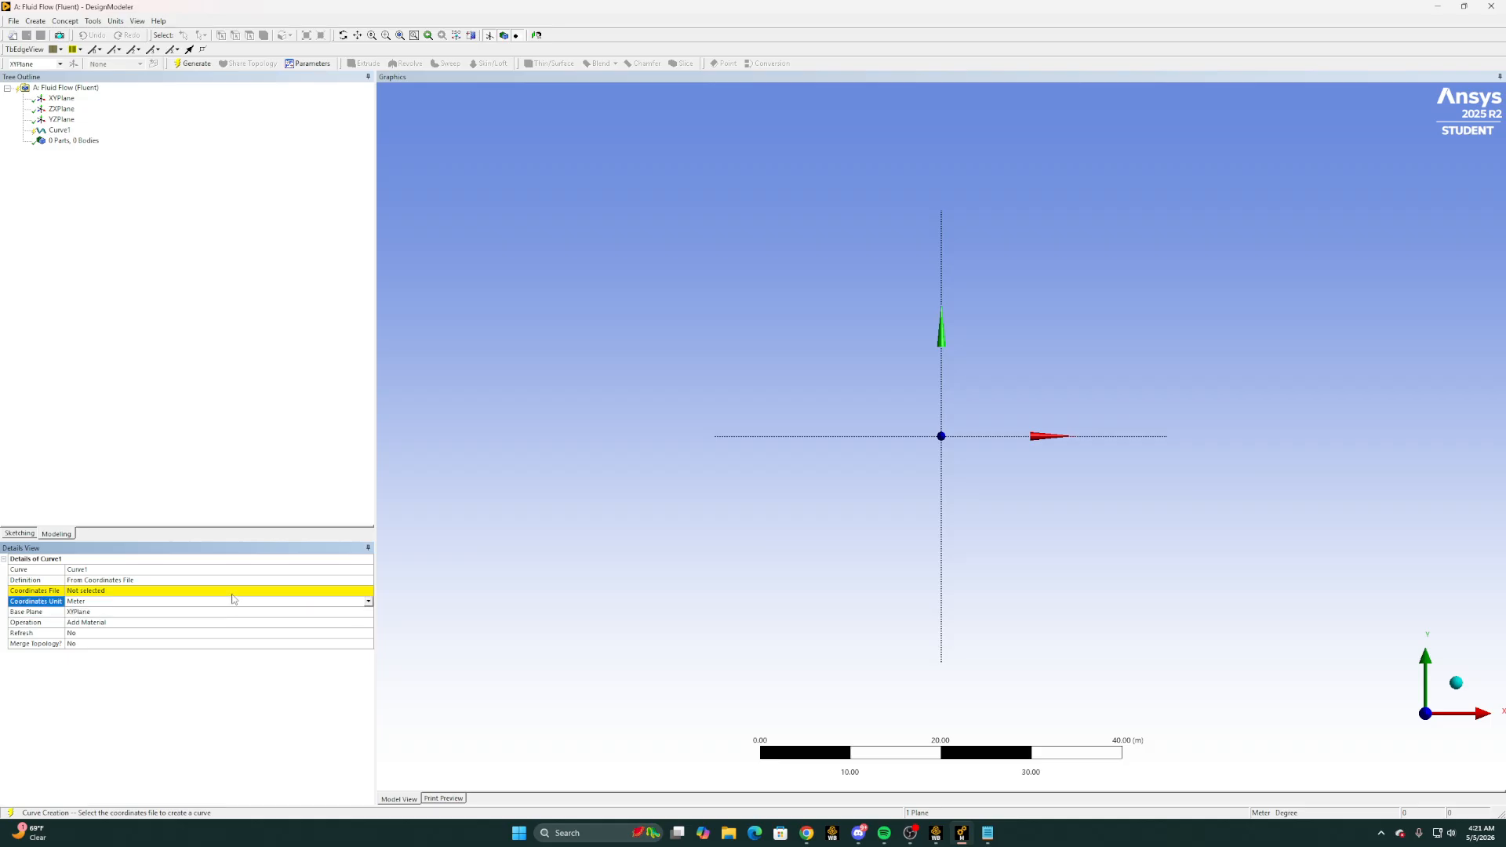
{"action": "left_click", "coordinate": [345, 580]}
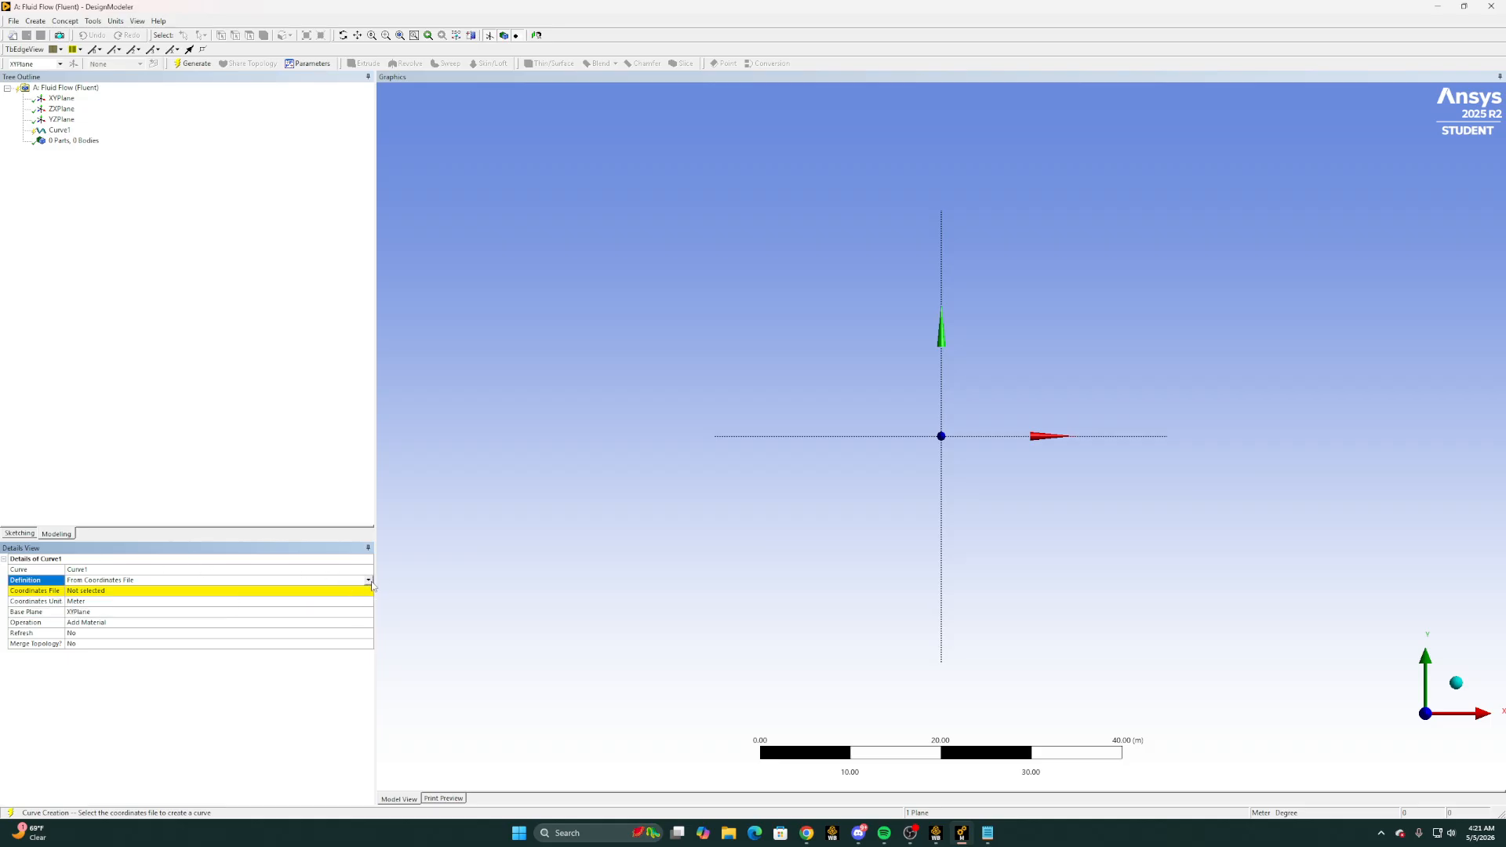
{"action": "left_click", "coordinate": [369, 581]}
{"action": "left_click", "coordinate": [136, 599]}
Load the NACA2415 Full text file from Aerodynamics\Final Project on the D: drive as the curve's coordinates file
{"action": "left_click", "coordinate": [363, 593]}
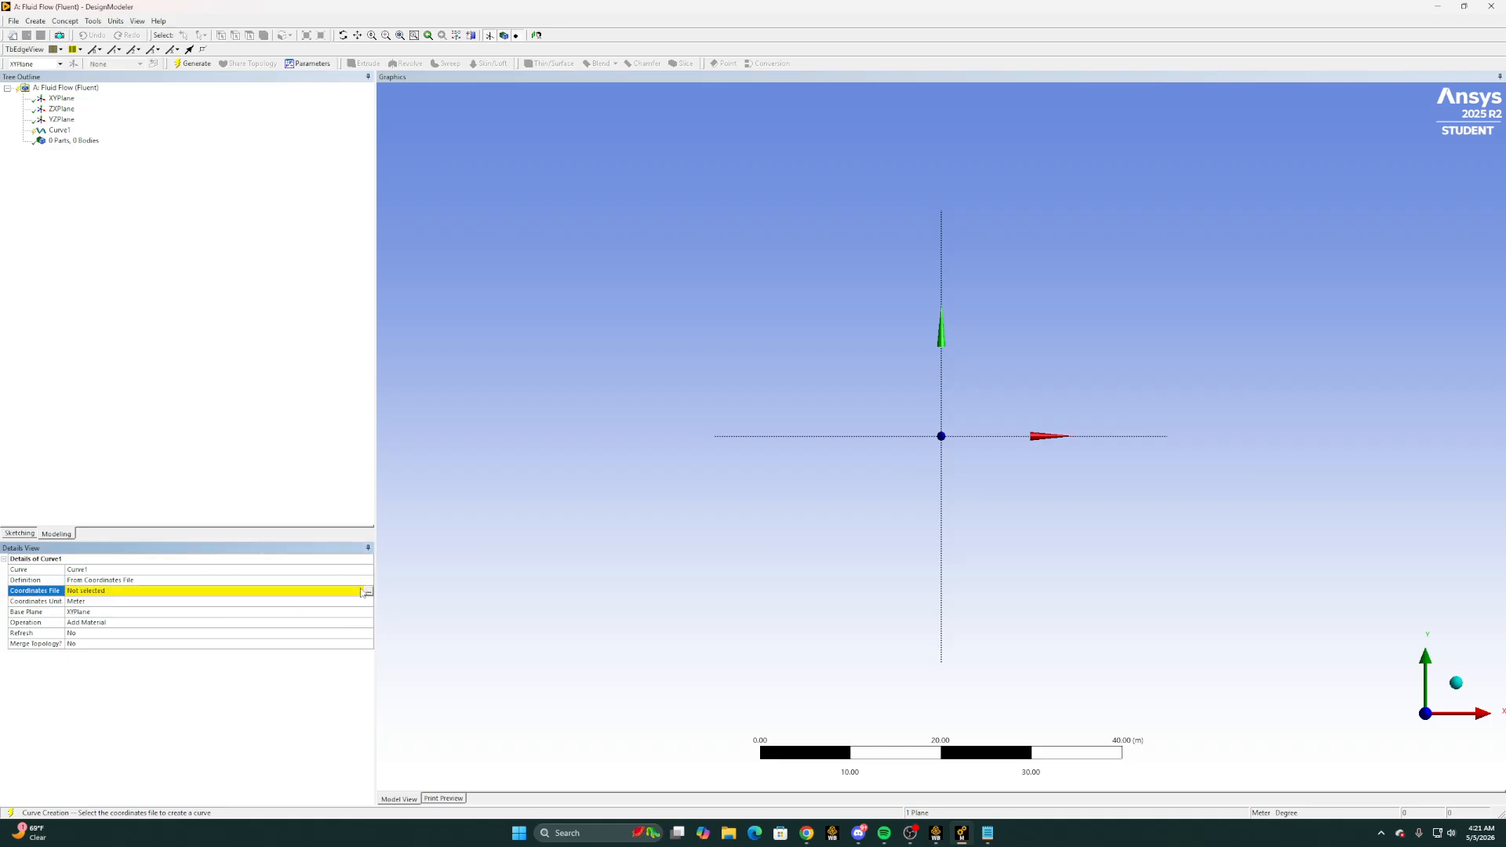
{"action": "left_click", "coordinate": [369, 592]}
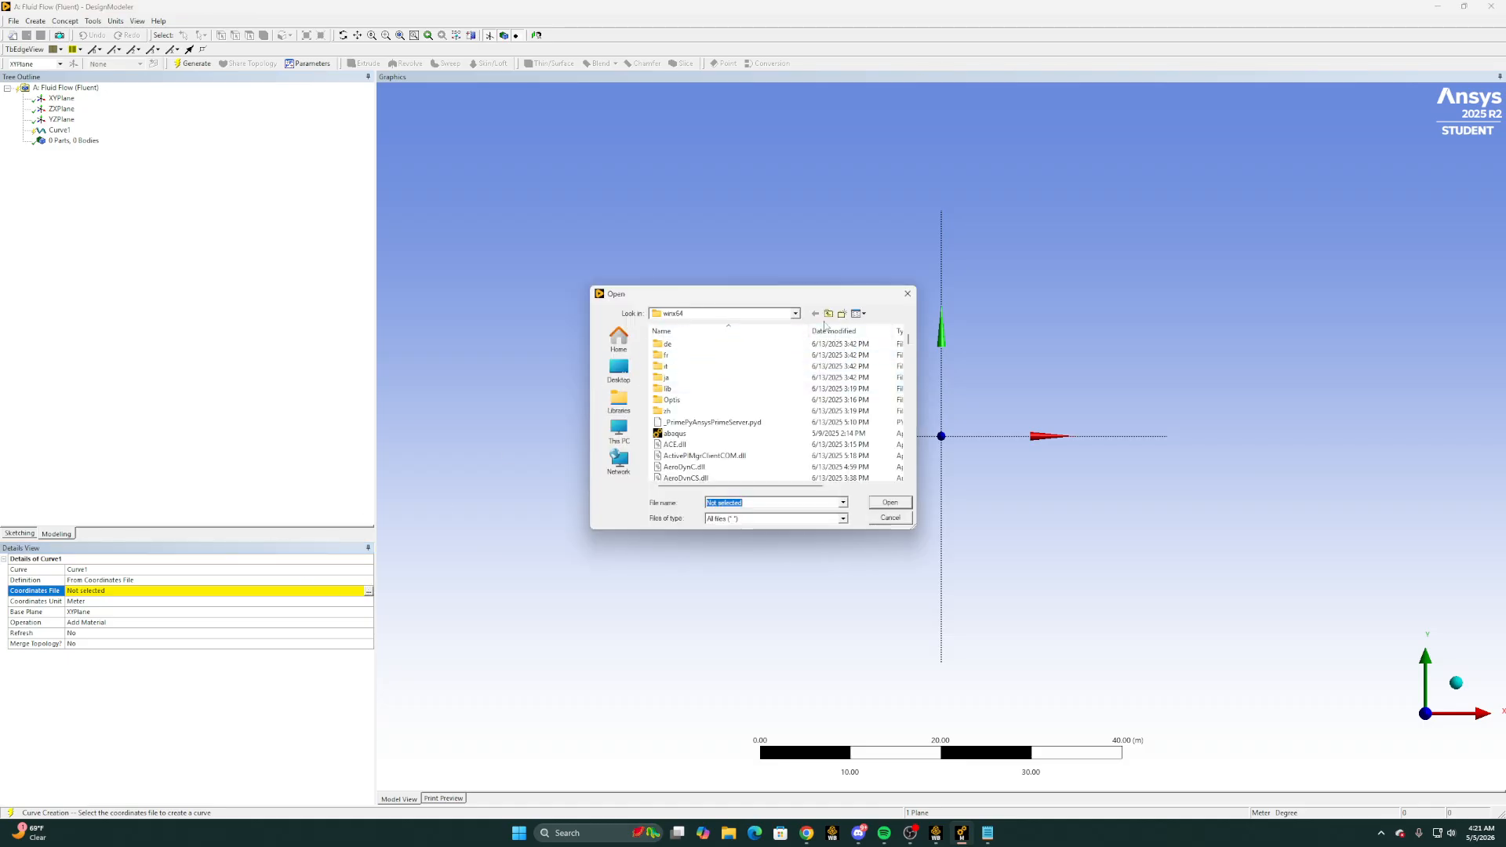
{"action": "left_click", "coordinate": [796, 314]}
{"action": "left_click", "coordinate": [693, 372]}
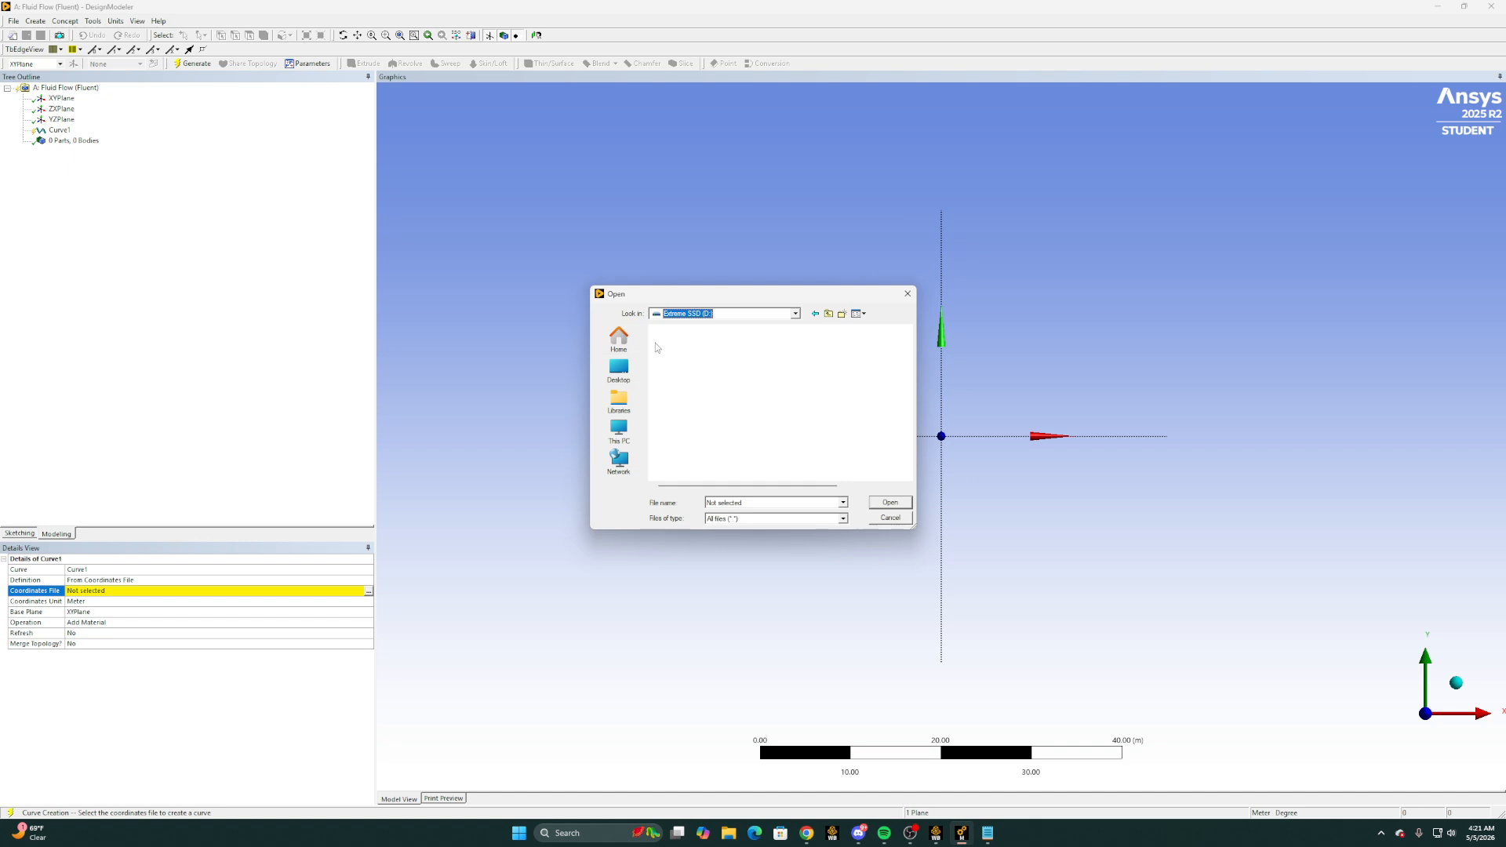
{"action": "double_click", "coordinate": [699, 366]}
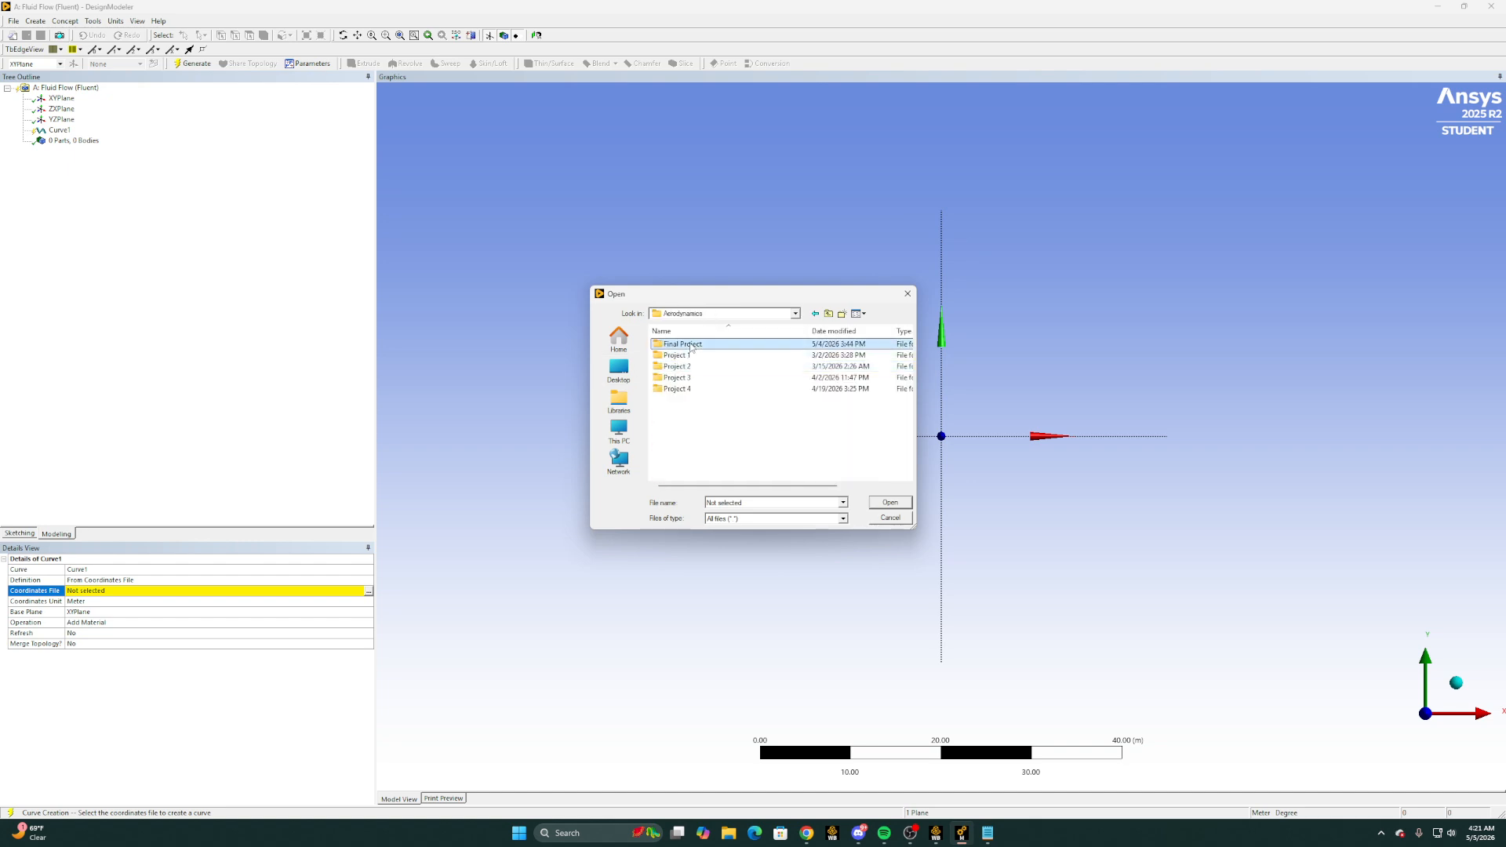
{"action": "double_click", "coordinate": [688, 381]}
{"action": "left_click", "coordinate": [706, 411]}
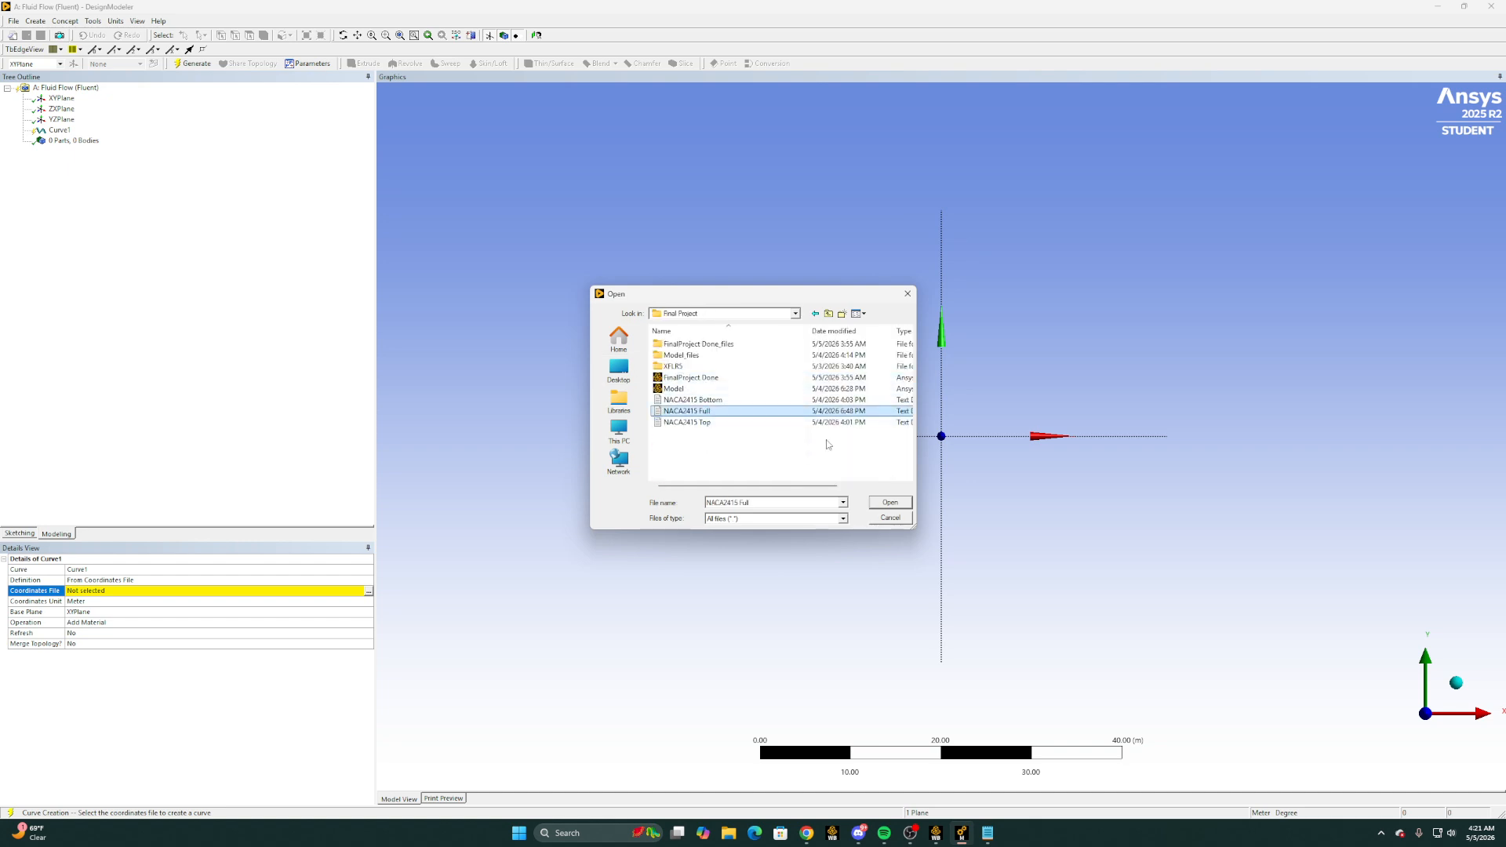
{"action": "left_click", "coordinate": [873, 503]}
{"action": "right_click_drag", "start_coordinate": [895, 411], "coordinate": [1043, 494]}
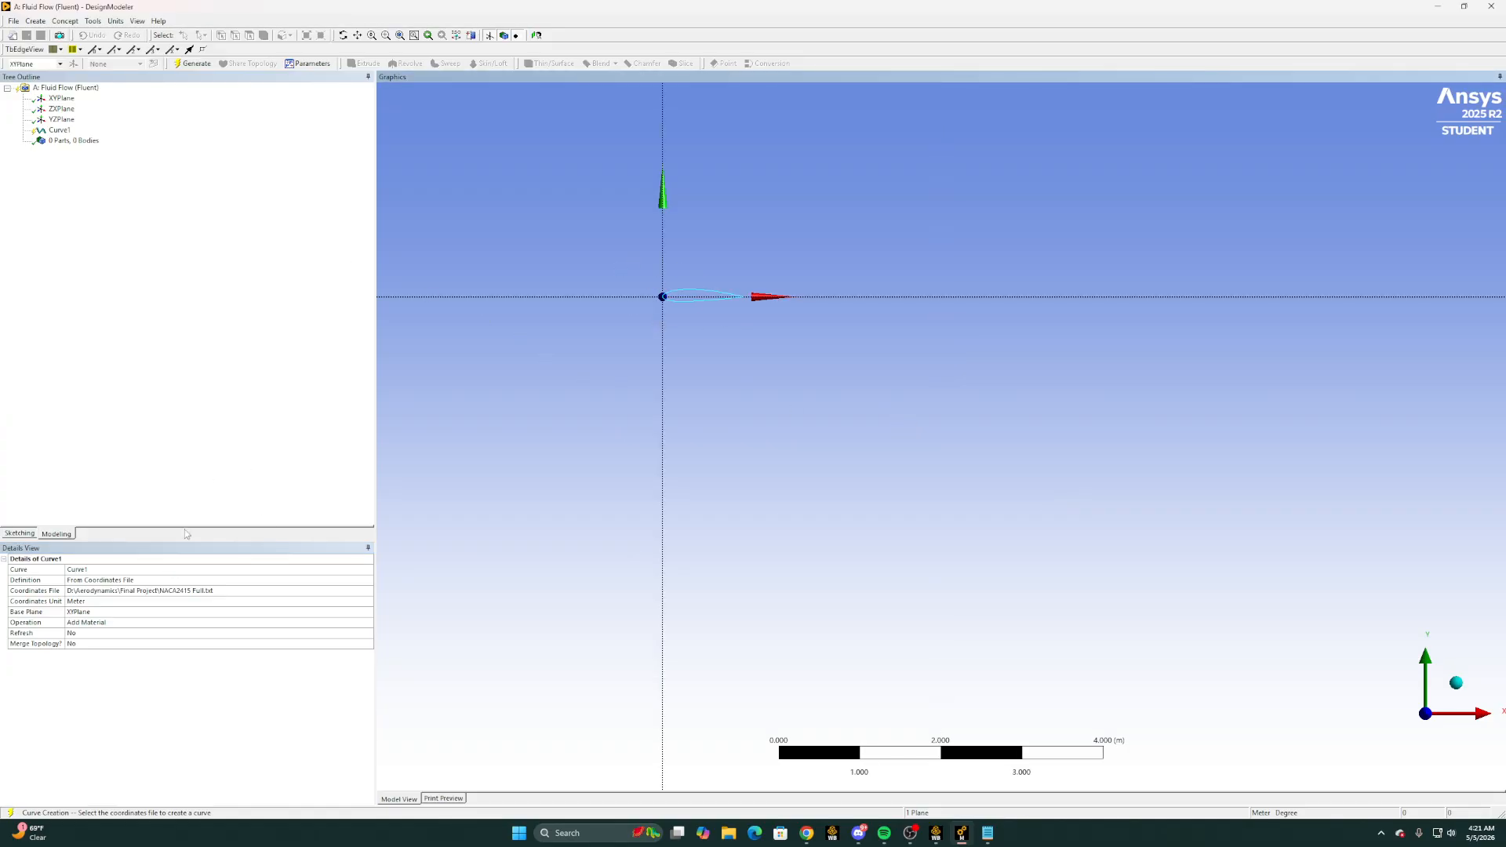
Check that the model units are metres and generate the airfoil curve
{"action": "left_click", "coordinate": [115, 21]}
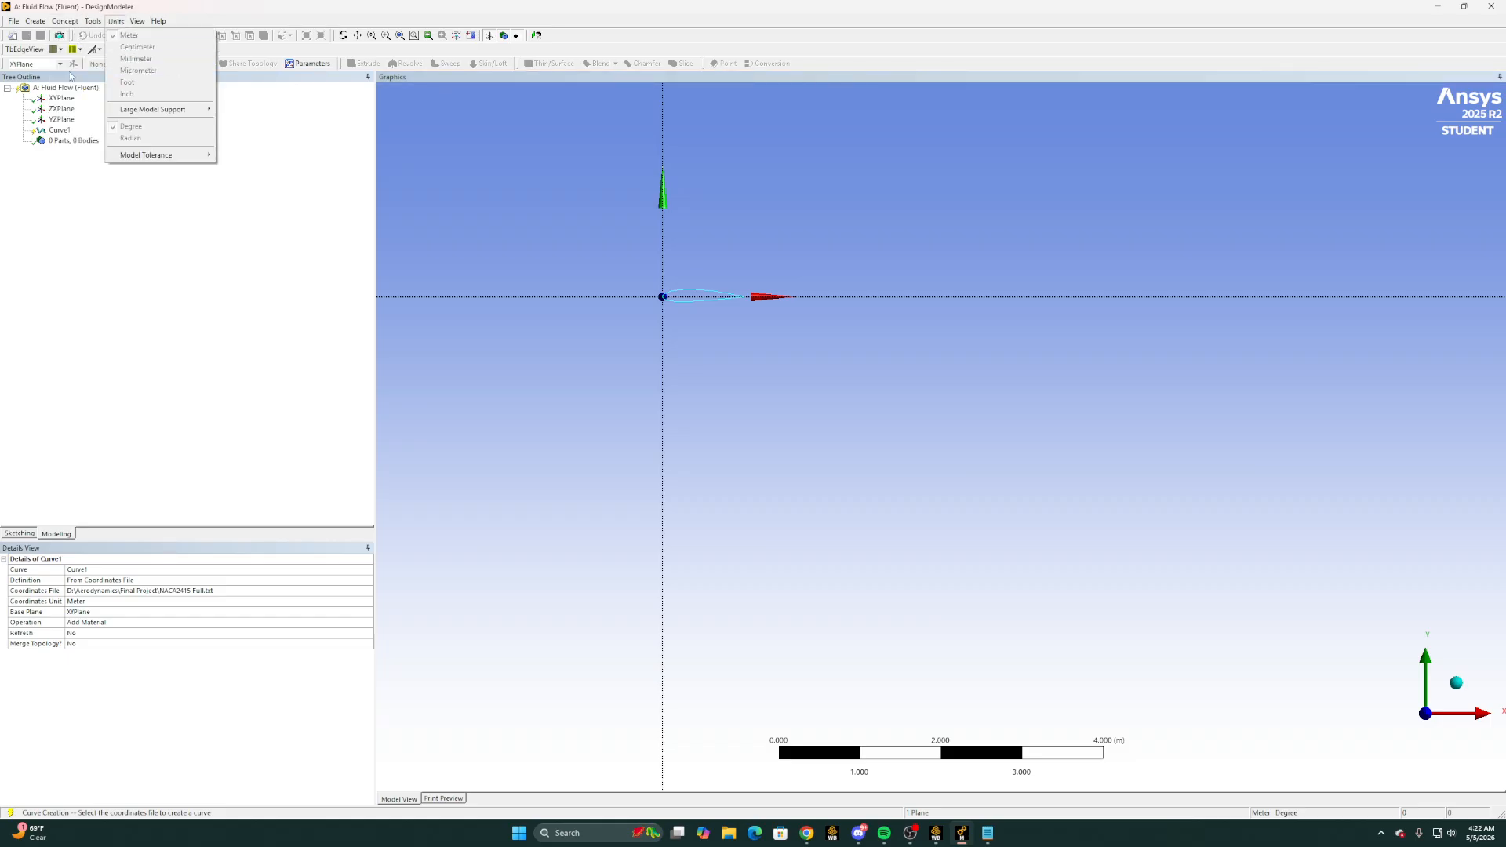
{"action": "left_click", "coordinate": [214, 260]}
{"action": "left_click", "coordinate": [194, 64]}
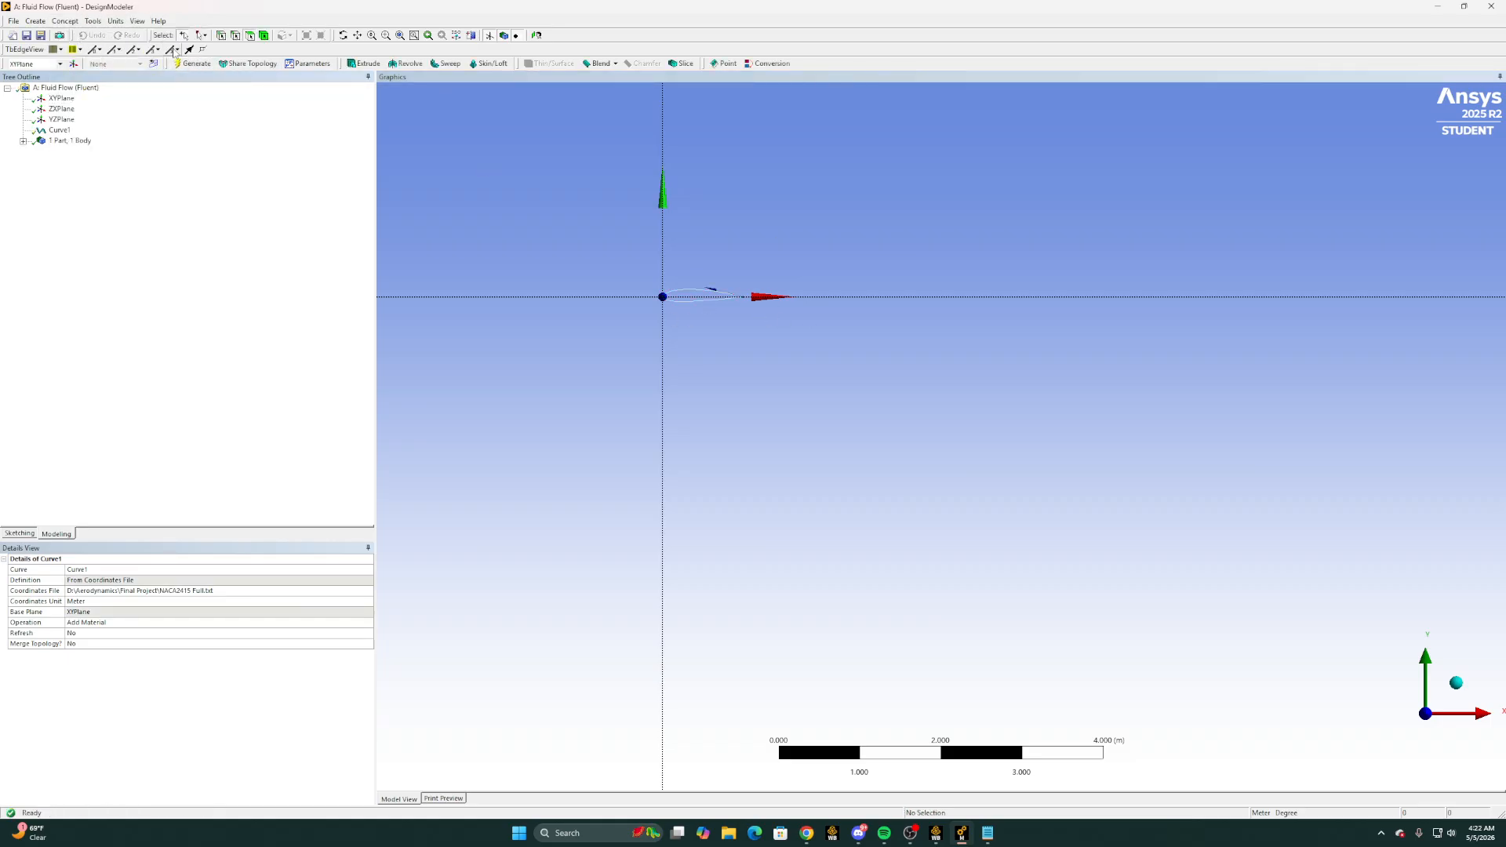
Create a surface from the airfoil curve's edge with Surfaces From Edges and generate it
{"action": "left_click", "coordinate": [65, 20]}
{"action": "left_click", "coordinate": [83, 92]}
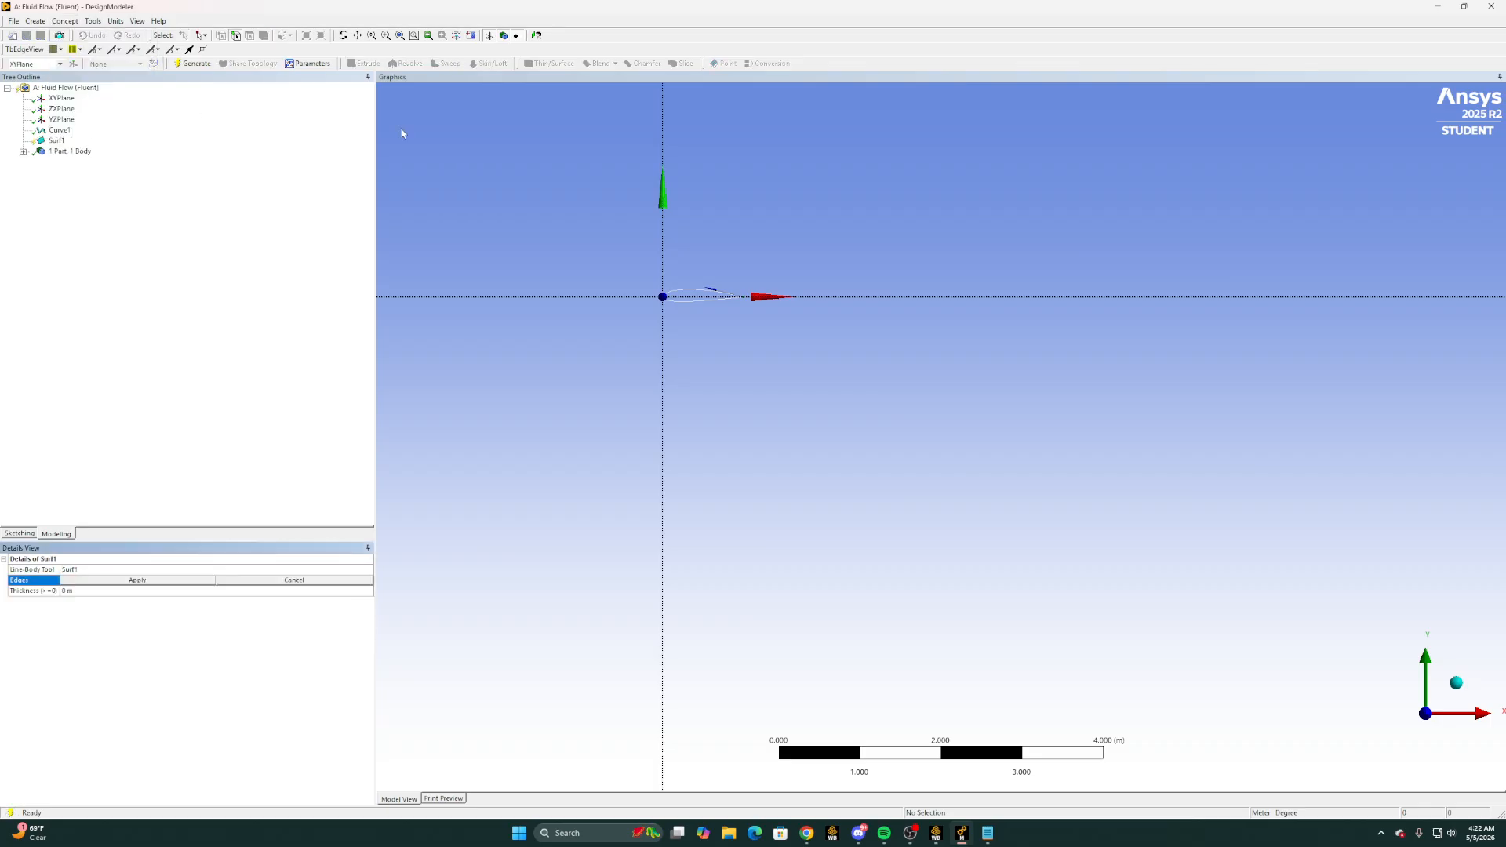
{"action": "left_click", "coordinate": [704, 289]}
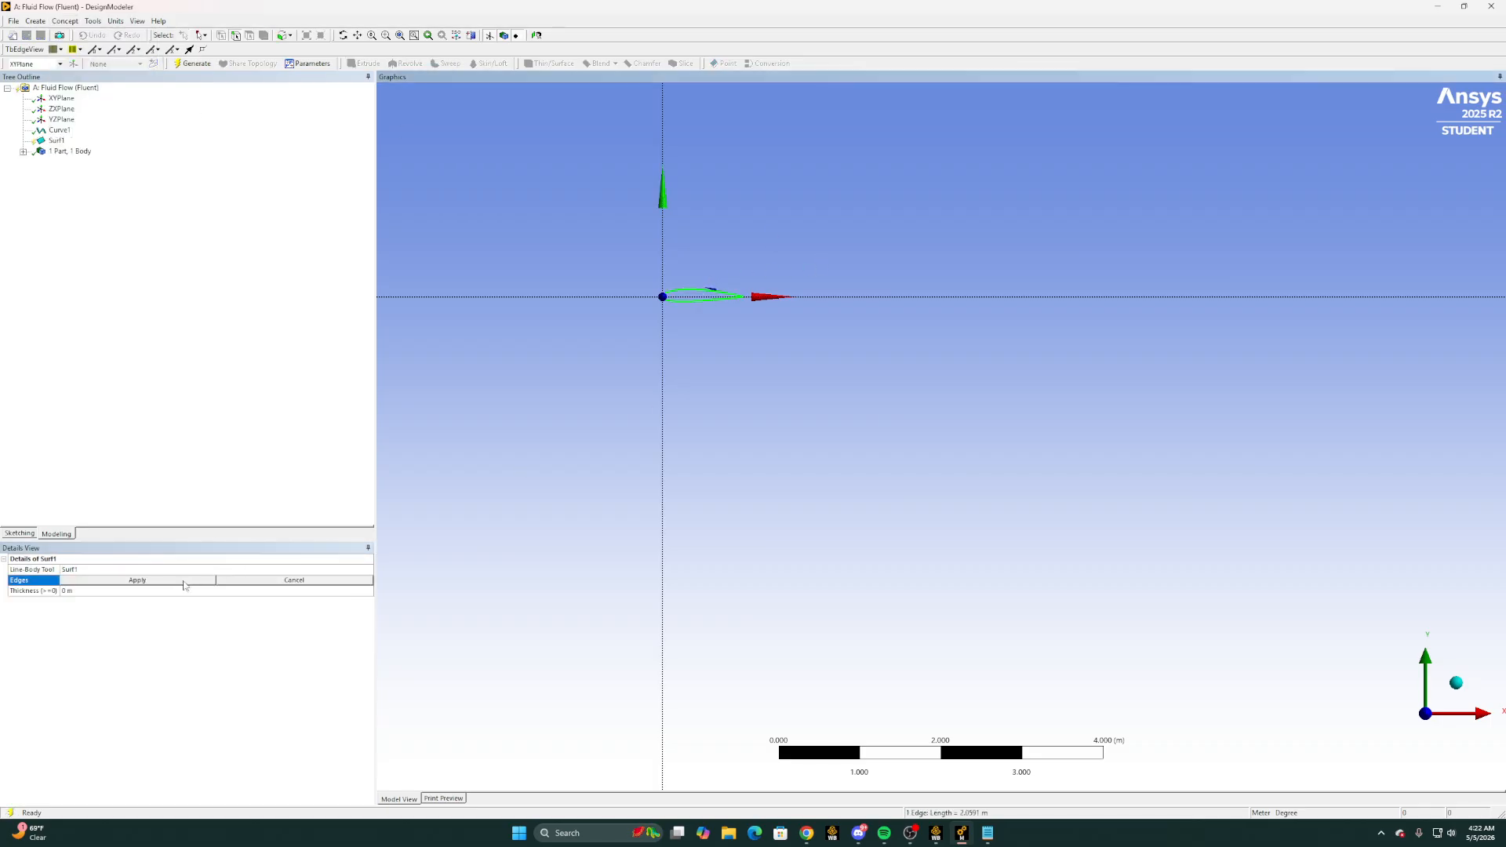
{"action": "left_click", "coordinate": [137, 580]}
{"action": "left_click", "coordinate": [193, 62]}
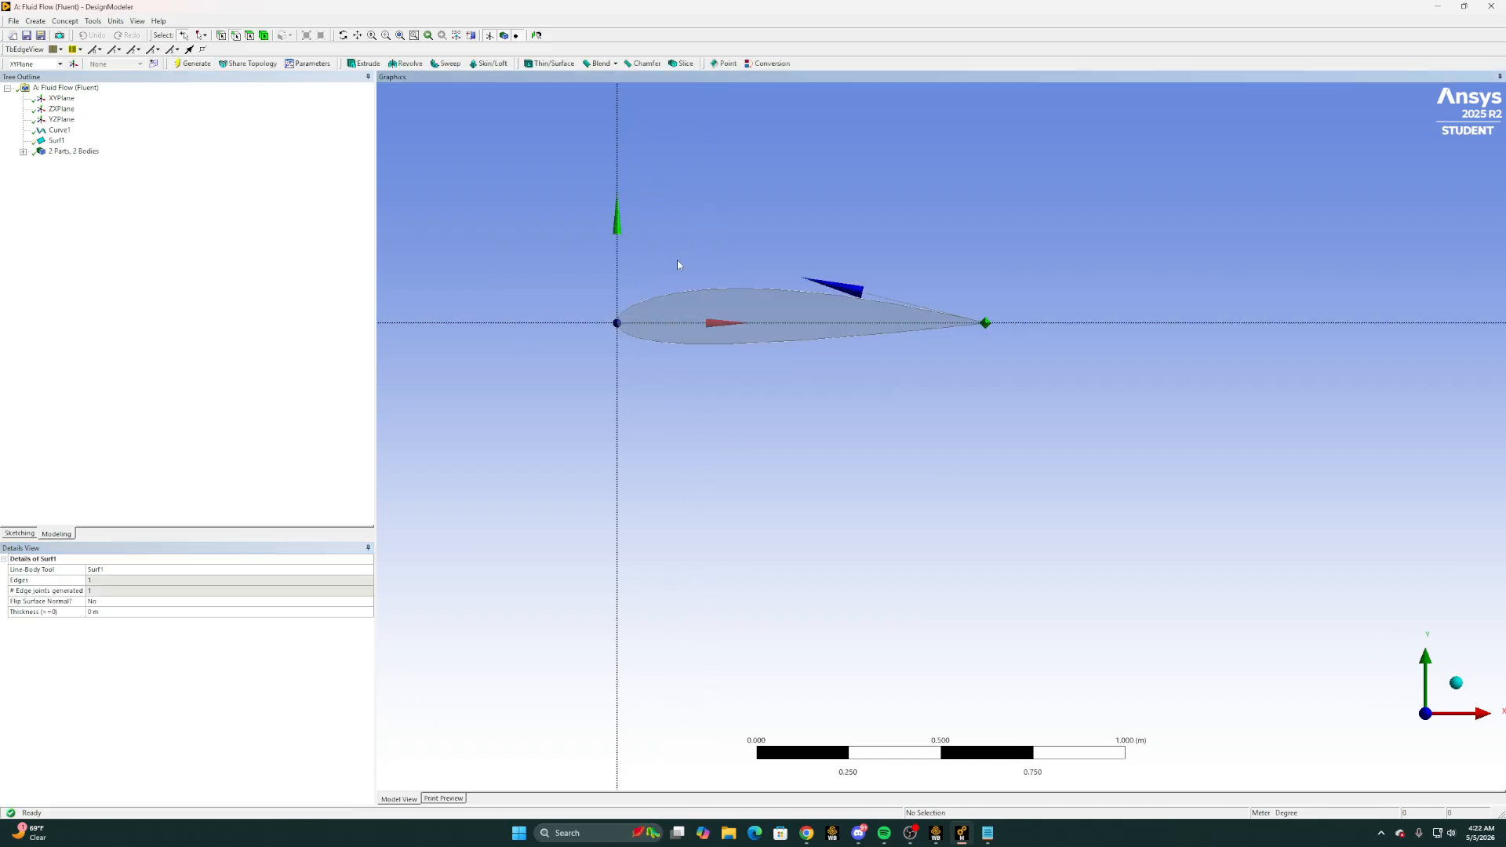
Sketch a semicircular arc by centre about the origin, about 1.6 m in radius, bulging ahead of the airfoil with endpoints on the vertical axis
{"action": "scroll", "coordinate": [678, 264], "scroll_direction": "down", "scroll_amount": 5}
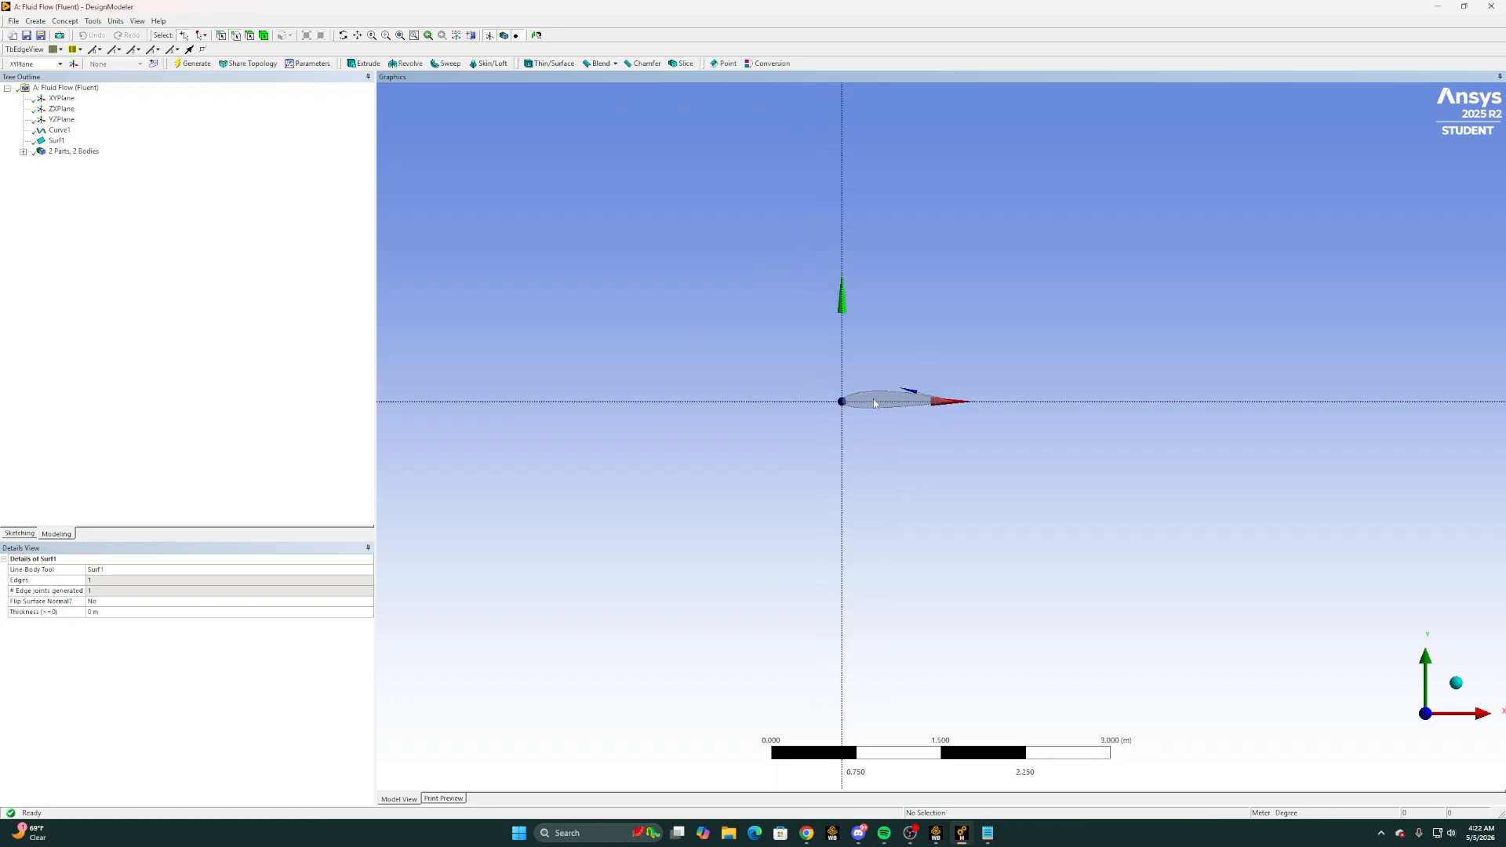
{"action": "scroll", "coordinate": [875, 403], "scroll_direction": "down", "scroll_amount": 1}
{"action": "left_click", "coordinate": [20, 534]}
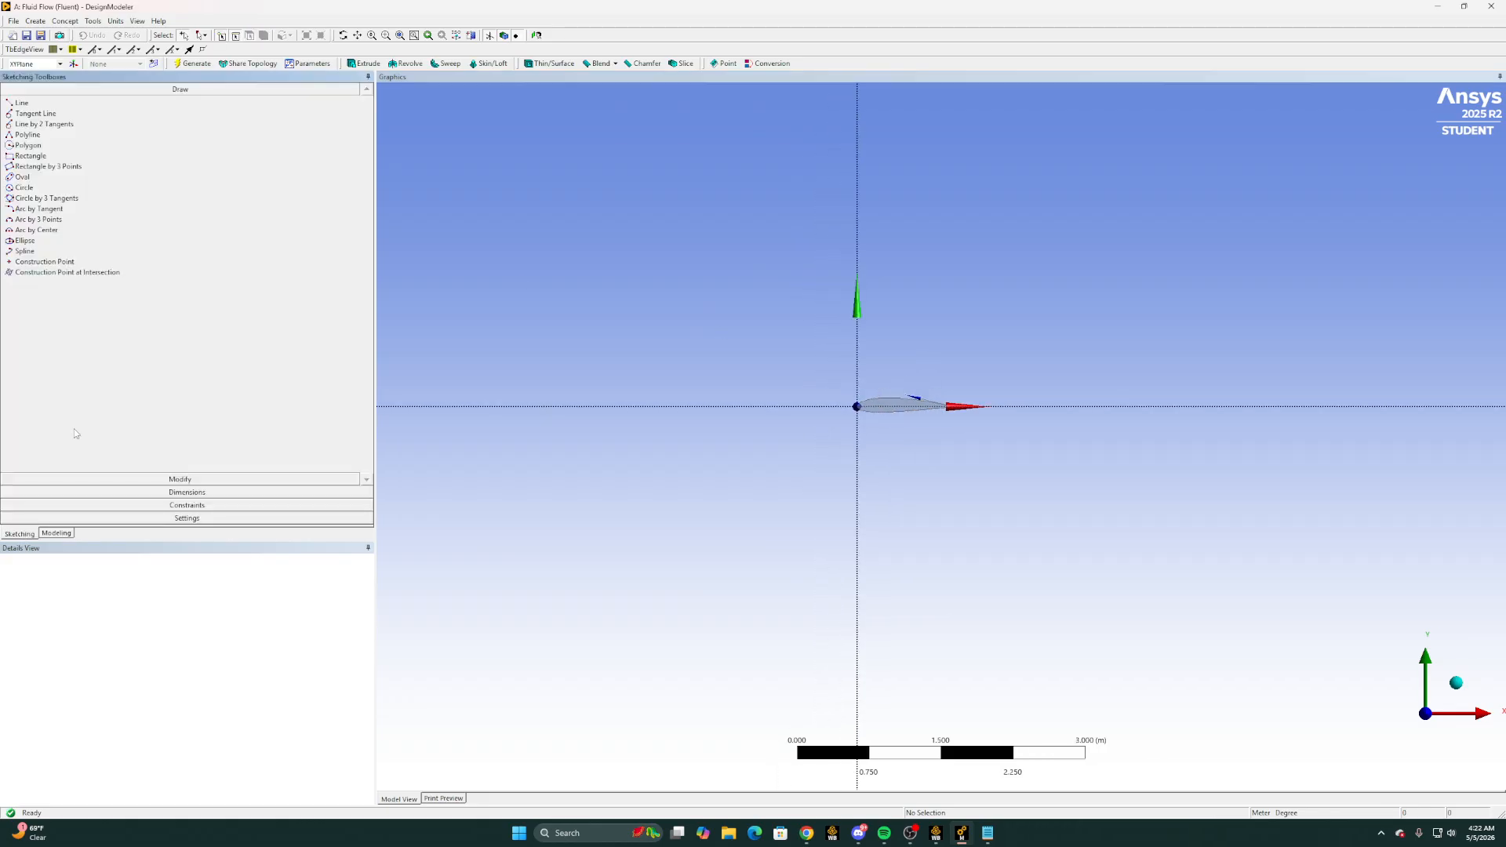
{"action": "left_click", "coordinate": [36, 219]}
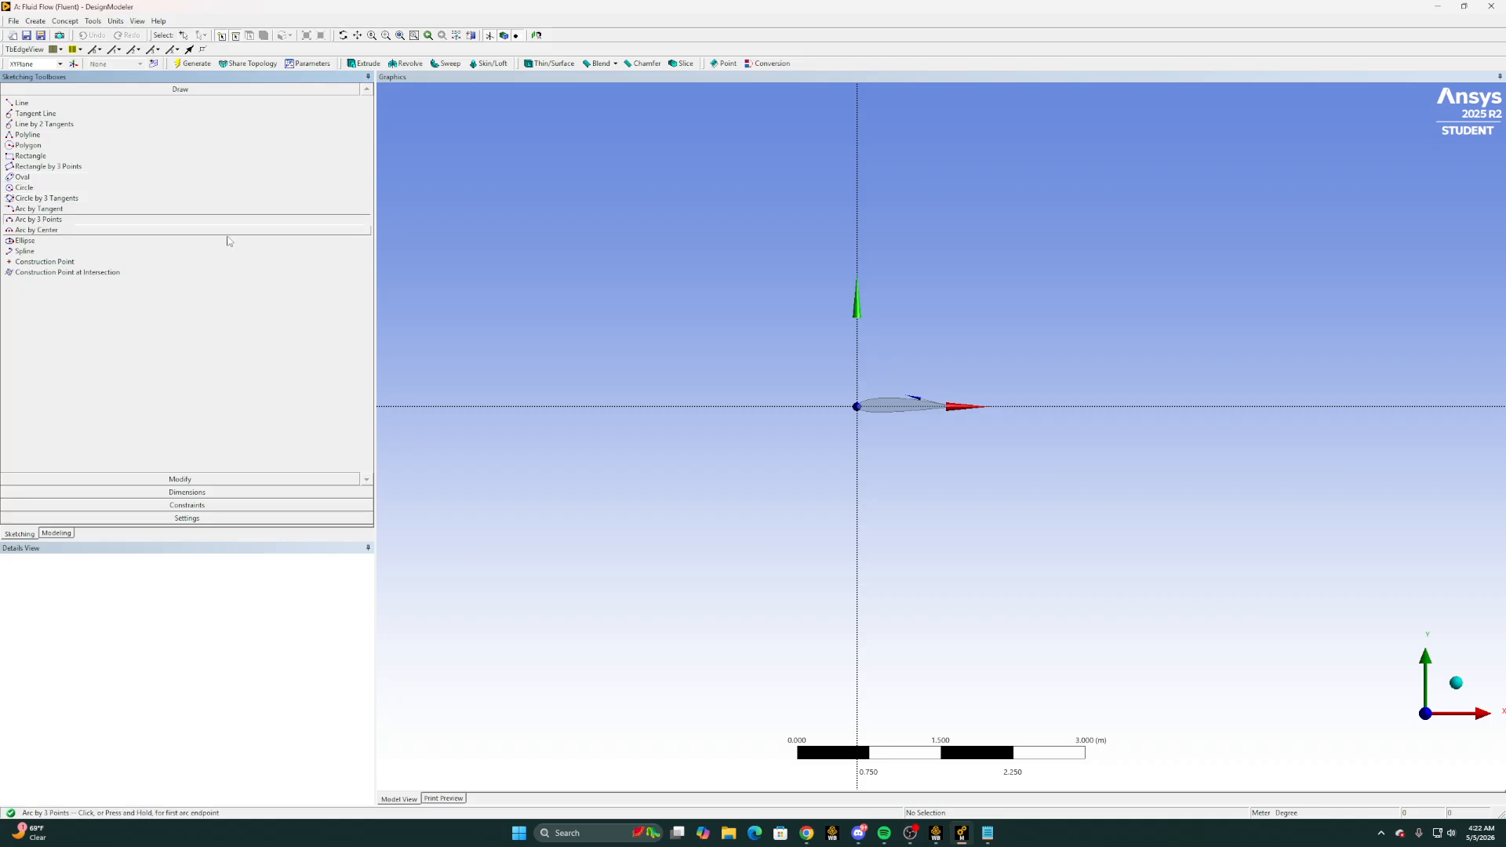
{"action": "left_click", "coordinate": [36, 230]}
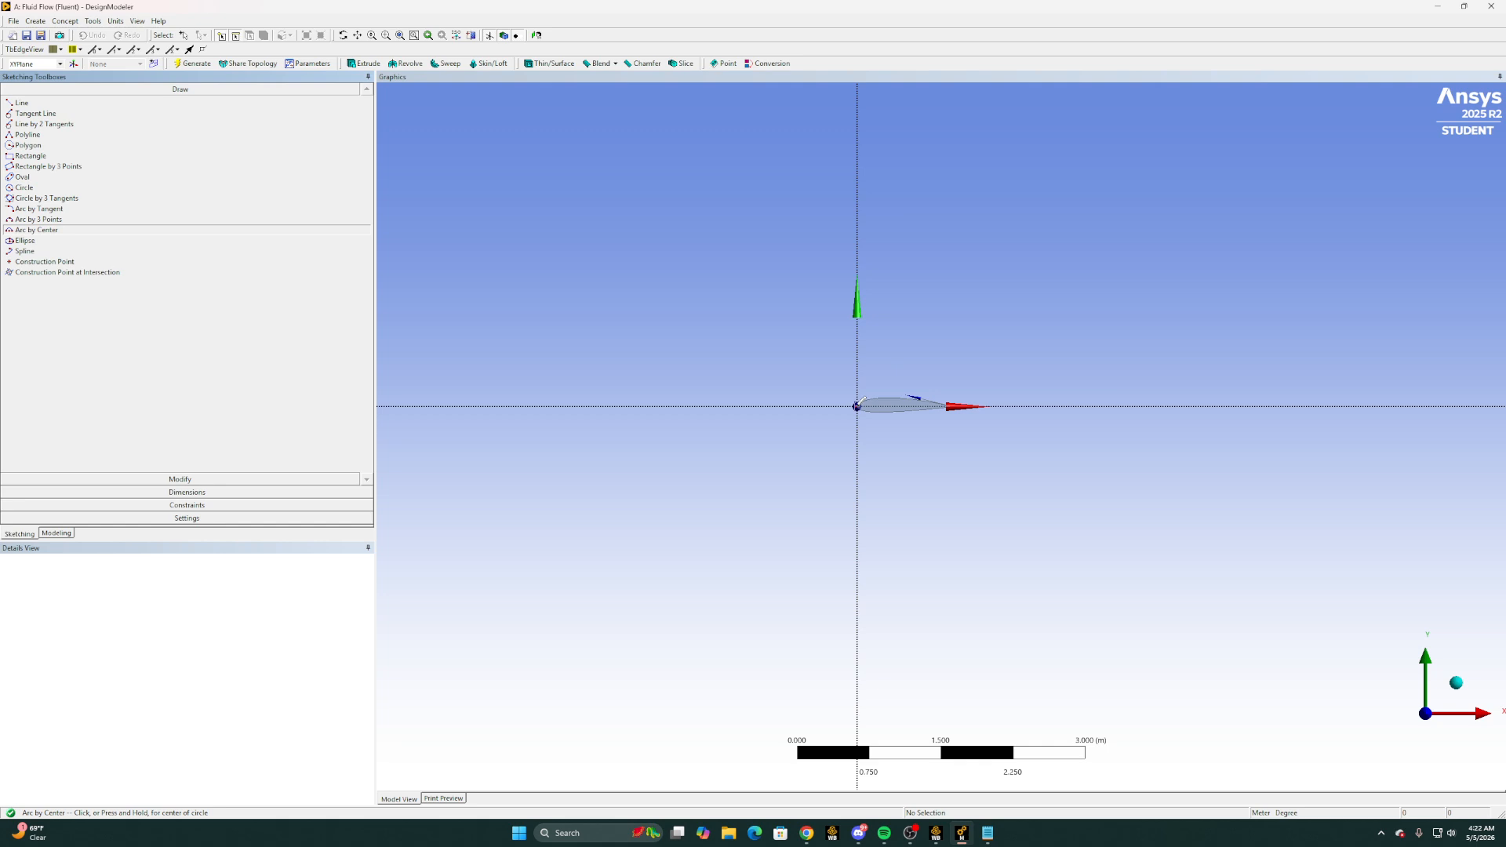
{"action": "left_click", "coordinate": [858, 406]}
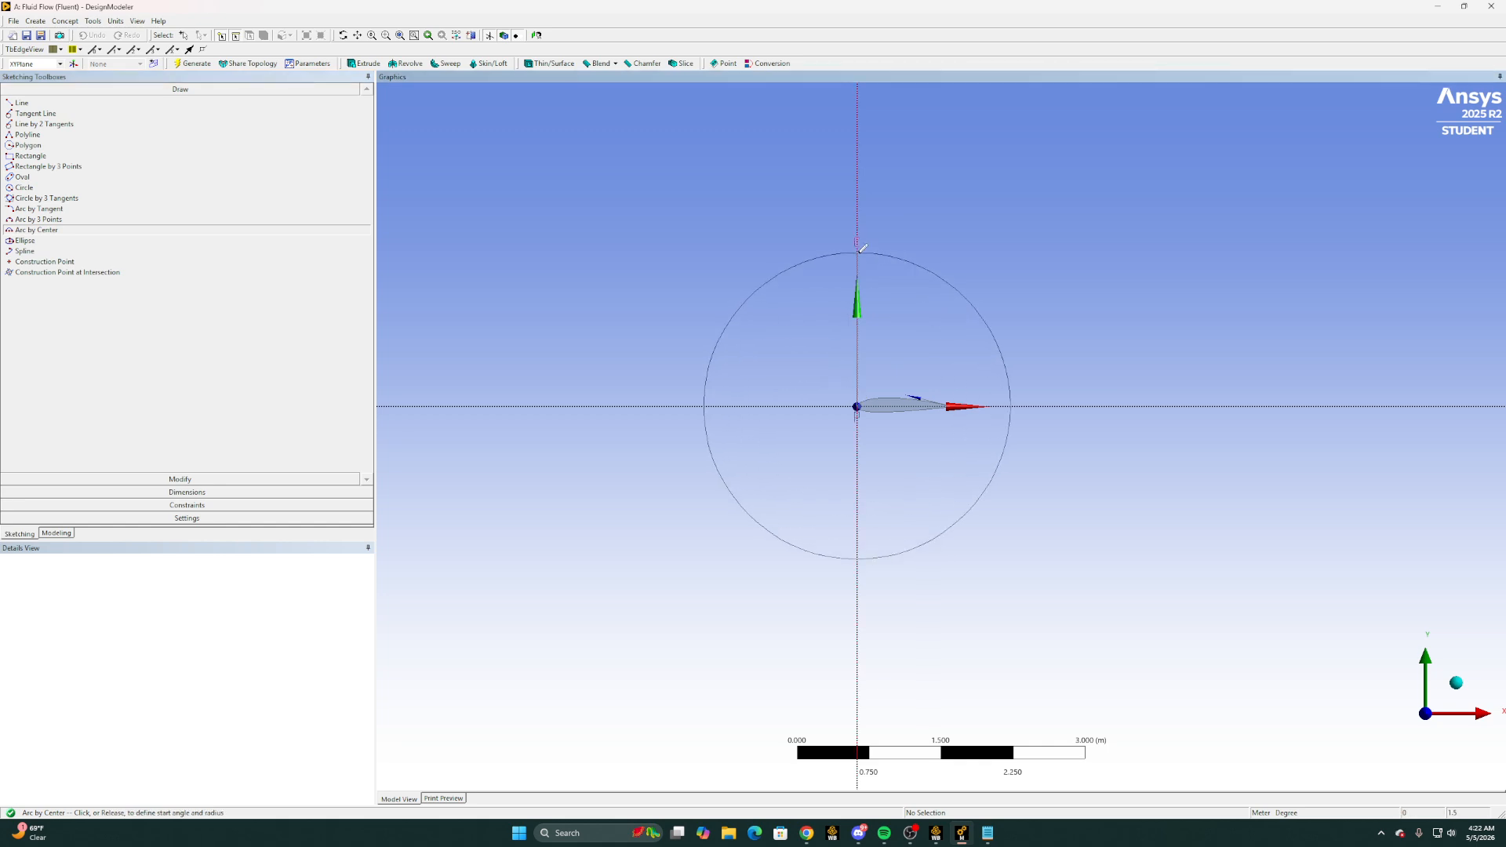
{"action": "left_click", "coordinate": [861, 249]}
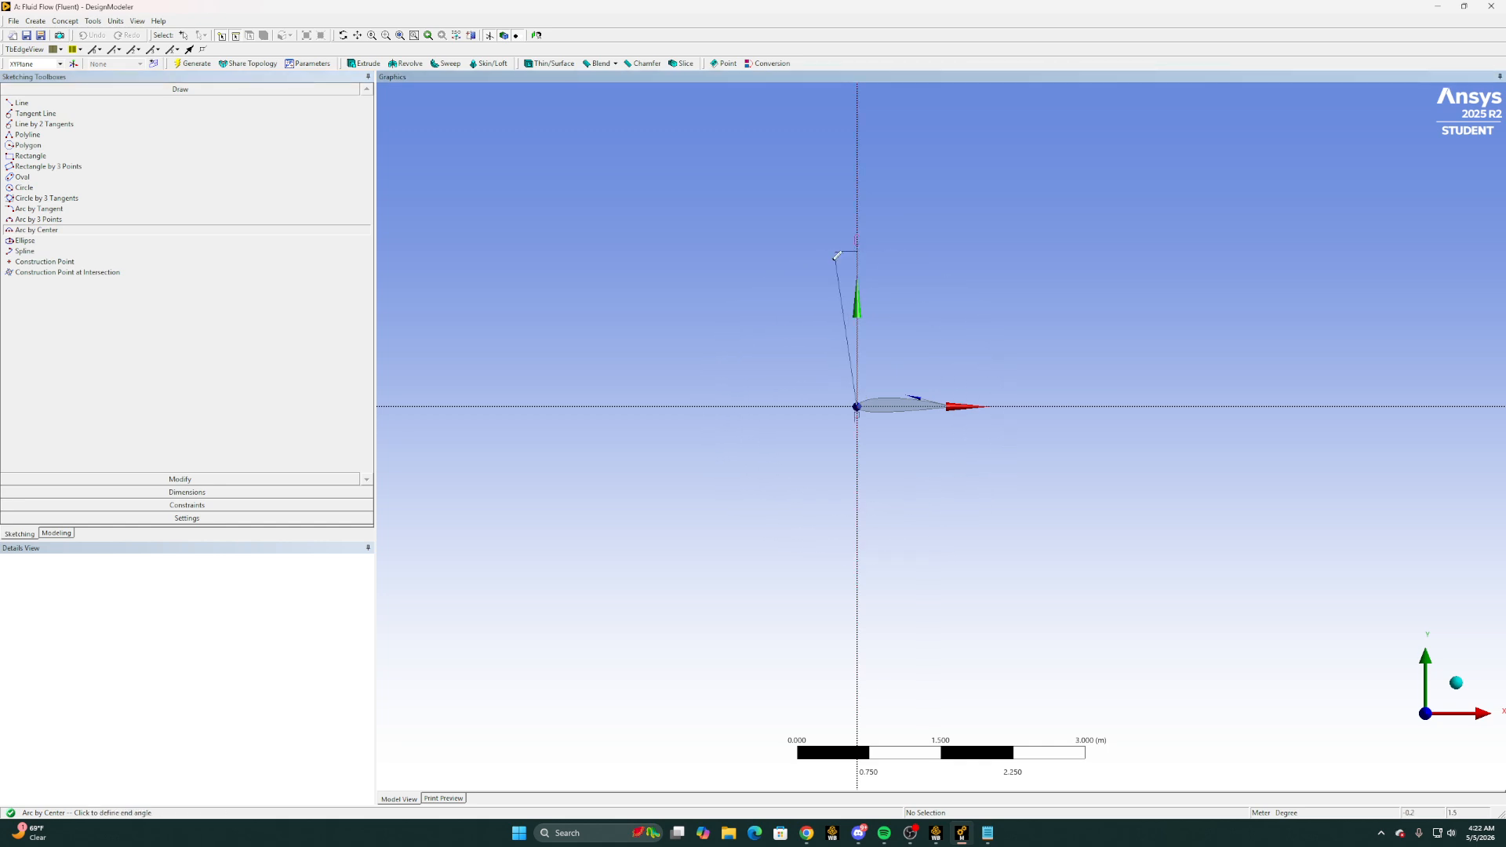
{"action": "left_click", "coordinate": [861, 524]}
Add a radius dimension to the semicircular arc and set it to 7.5 m
{"action": "left_click", "coordinate": [233, 492]}
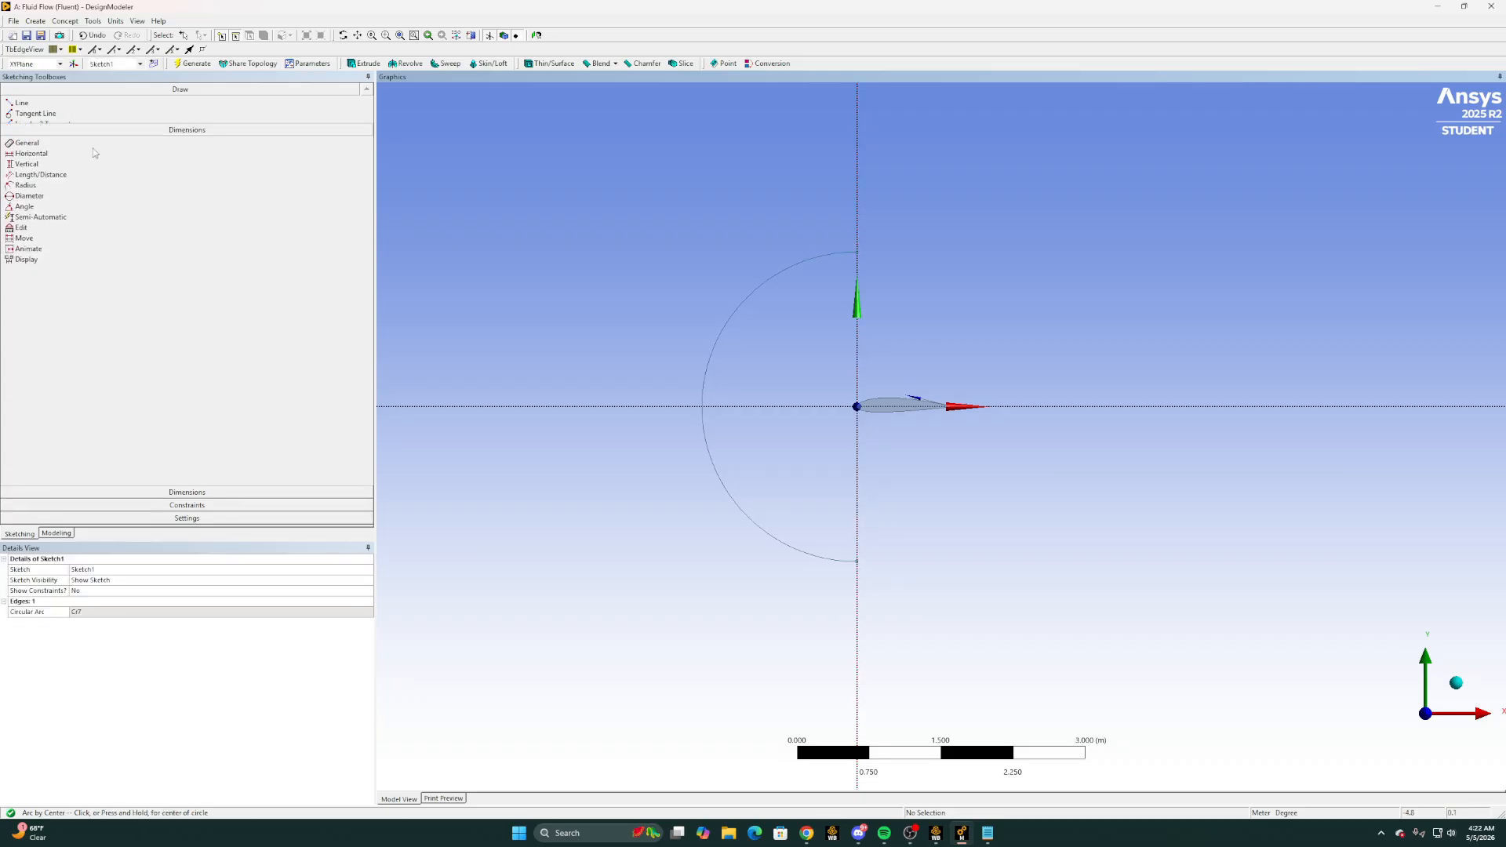
{"action": "left_click", "coordinate": [48, 171]}
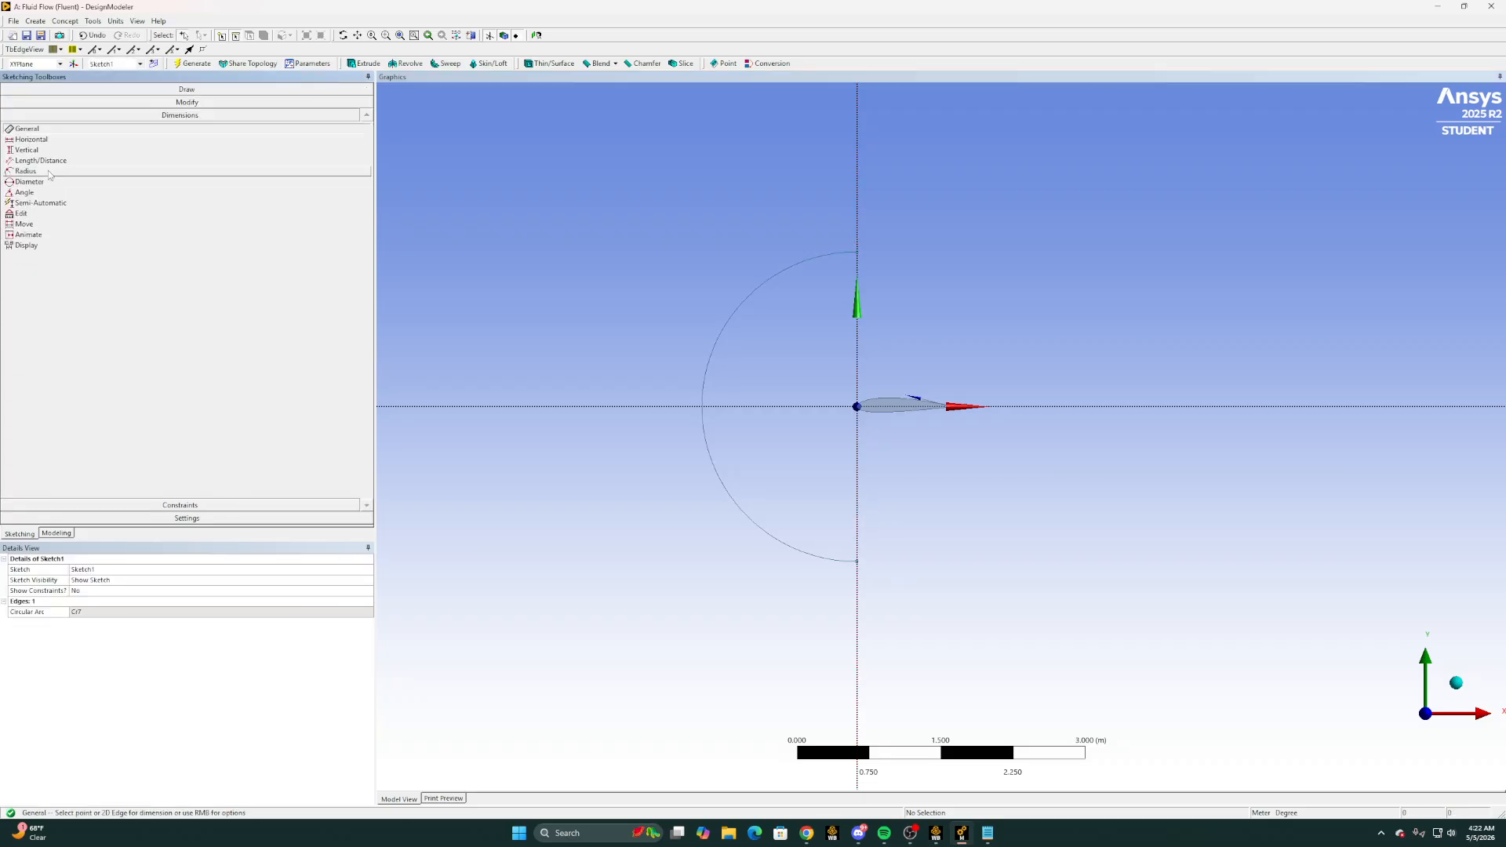
{"action": "left_click", "coordinate": [710, 333]}
{"action": "left_click", "coordinate": [684, 315]}
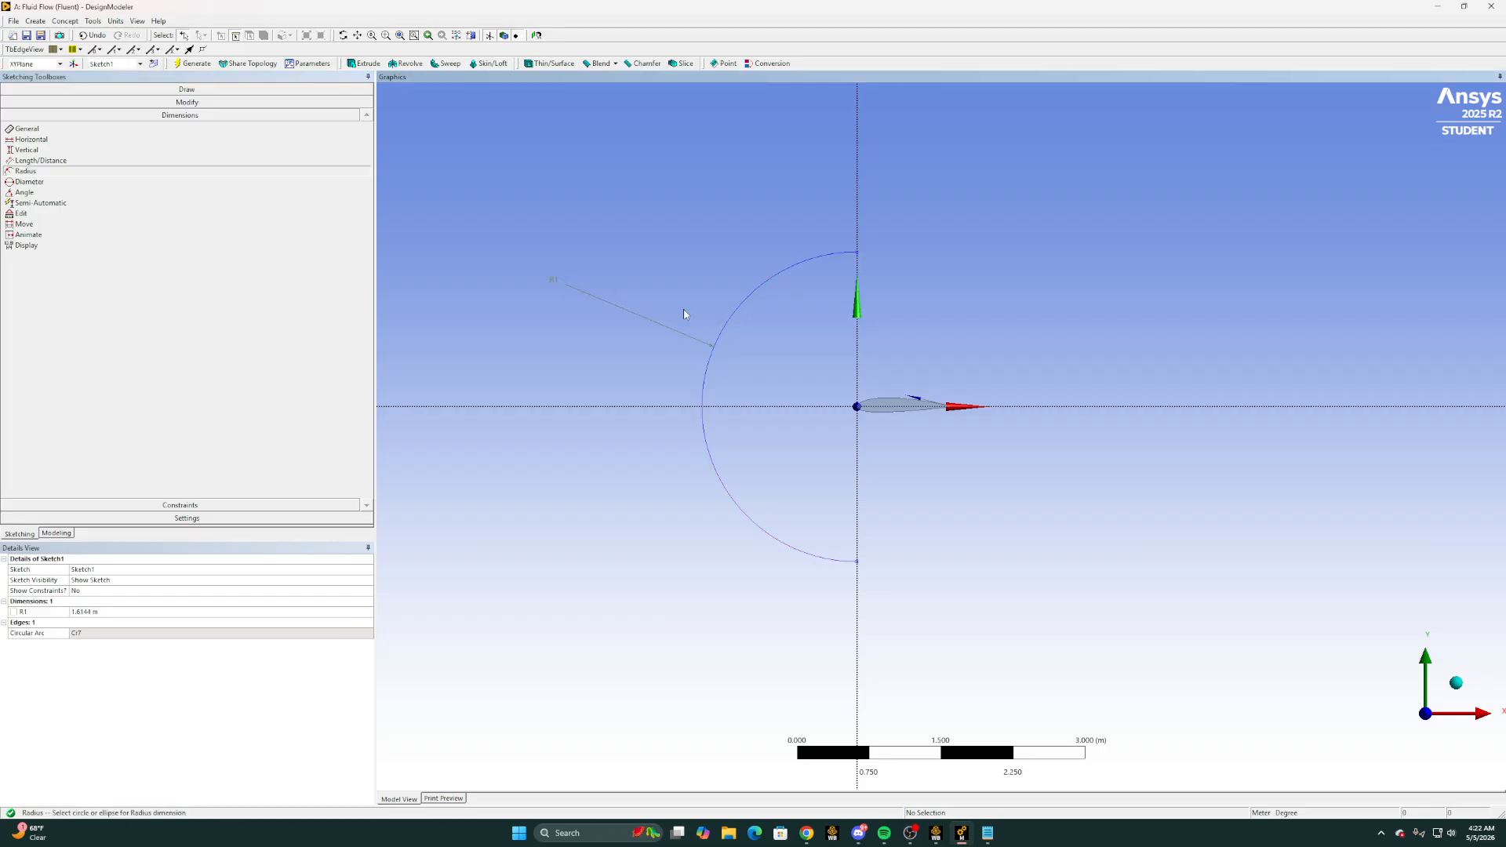
{"action": "left_click", "coordinate": [141, 613]}
{"action": "type", "text": "7.5"}
{"action": "key", "text": "Return"}
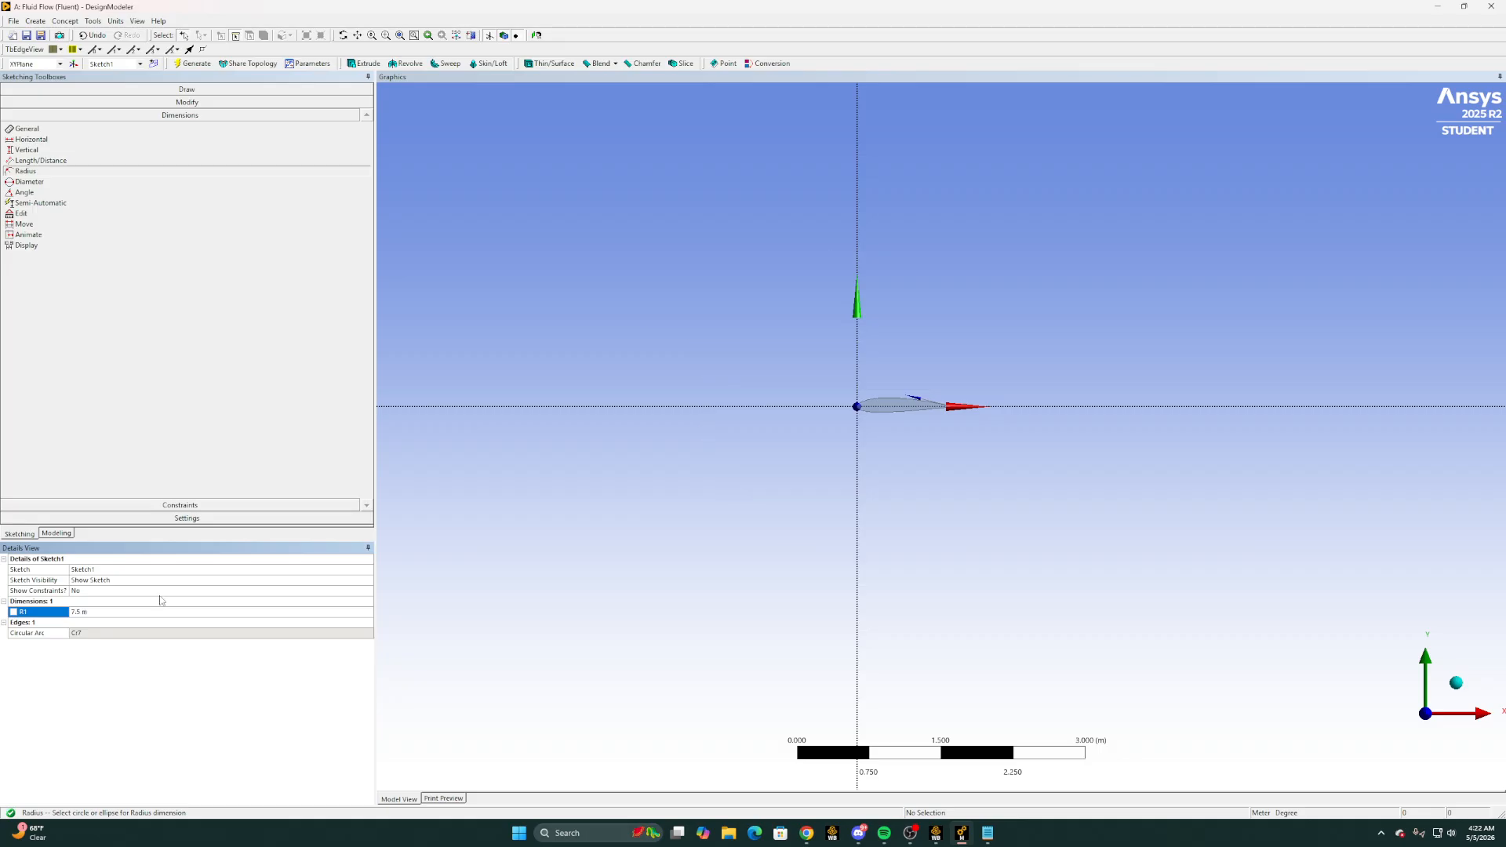
Sketch a horizontal line about 11.8 m long from the arc's upper endpoint, extending downstream of the airfoil
{"action": "scroll", "coordinate": [534, 452], "scroll_direction": "down", "scroll_amount": 5}
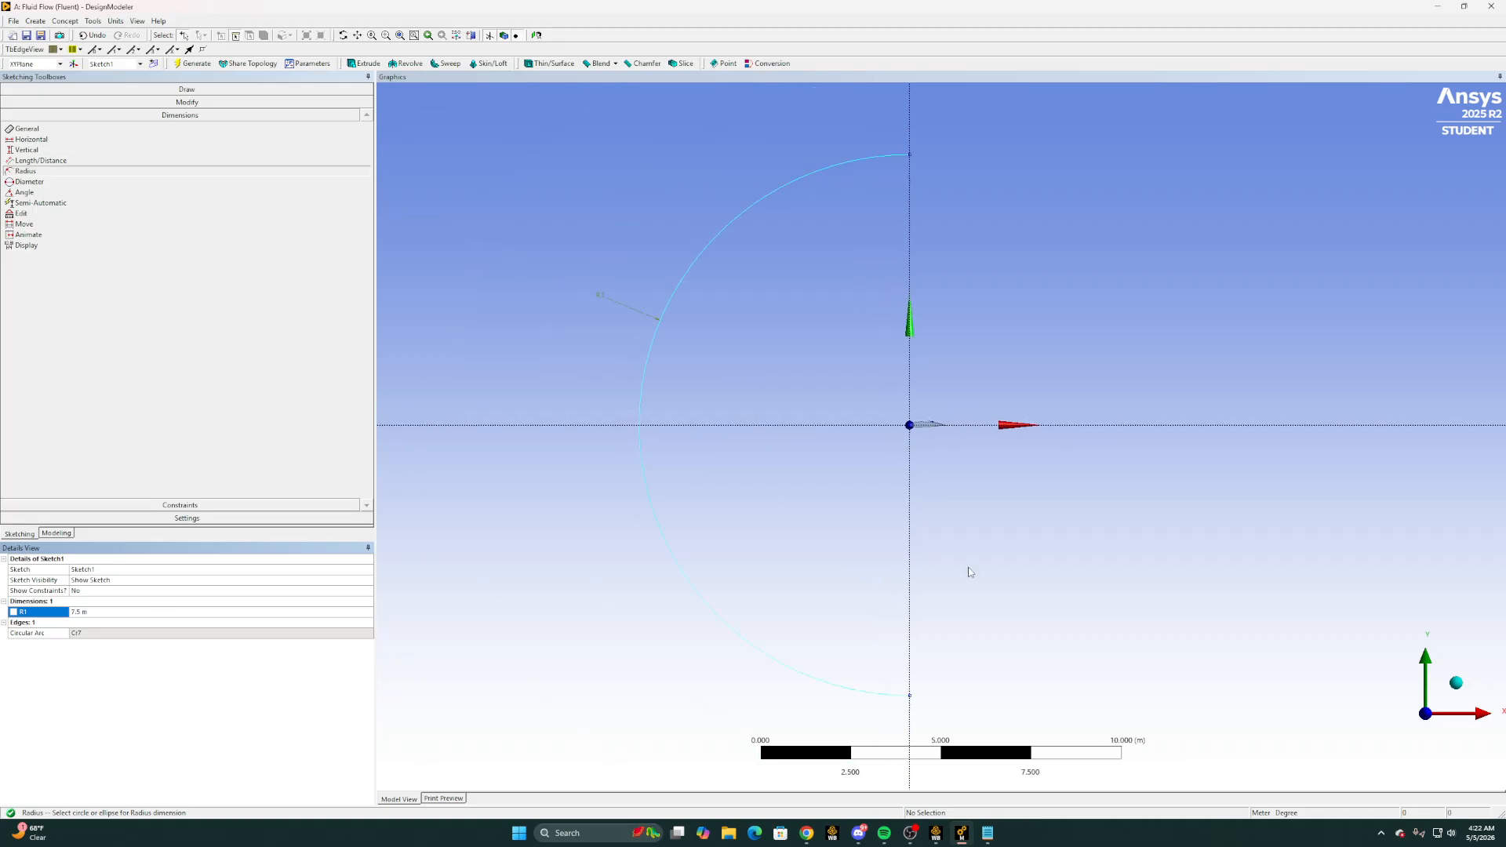
{"action": "left_click", "coordinate": [70, 89]}
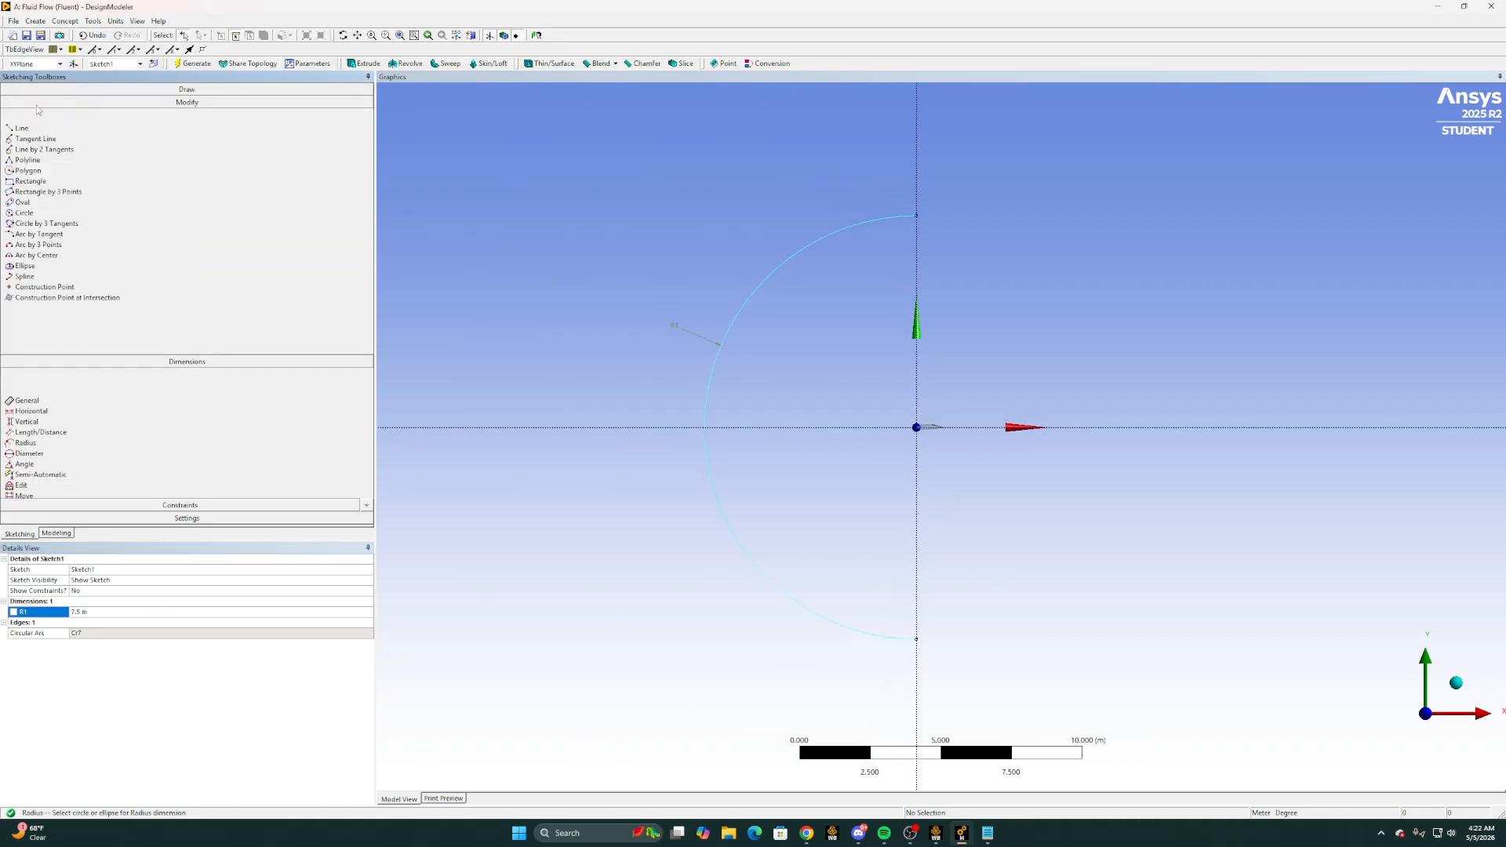
{"action": "left_click", "coordinate": [21, 103]}
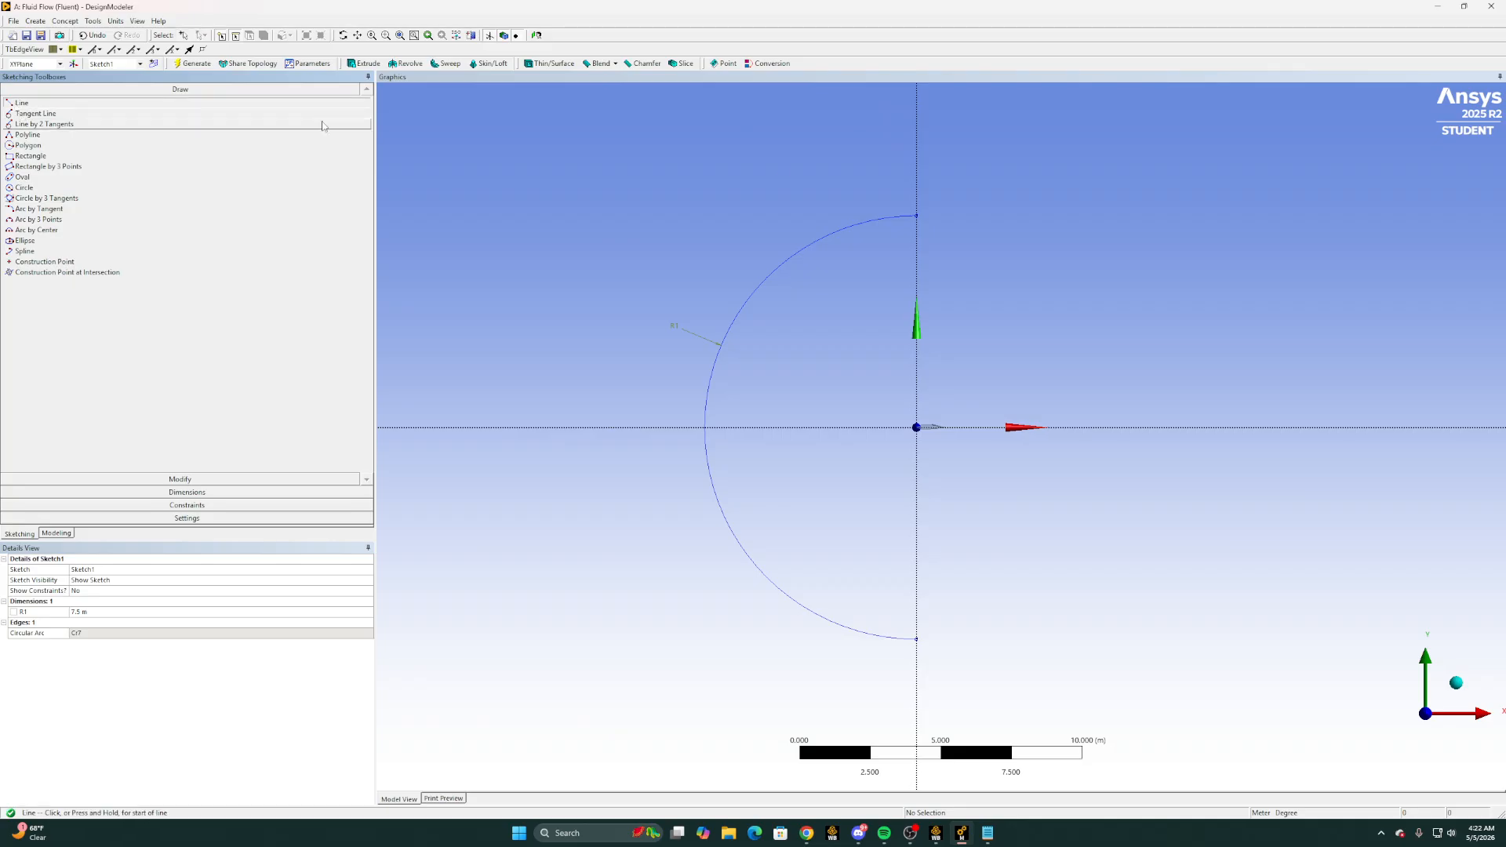
{"action": "left_click", "coordinate": [917, 214]}
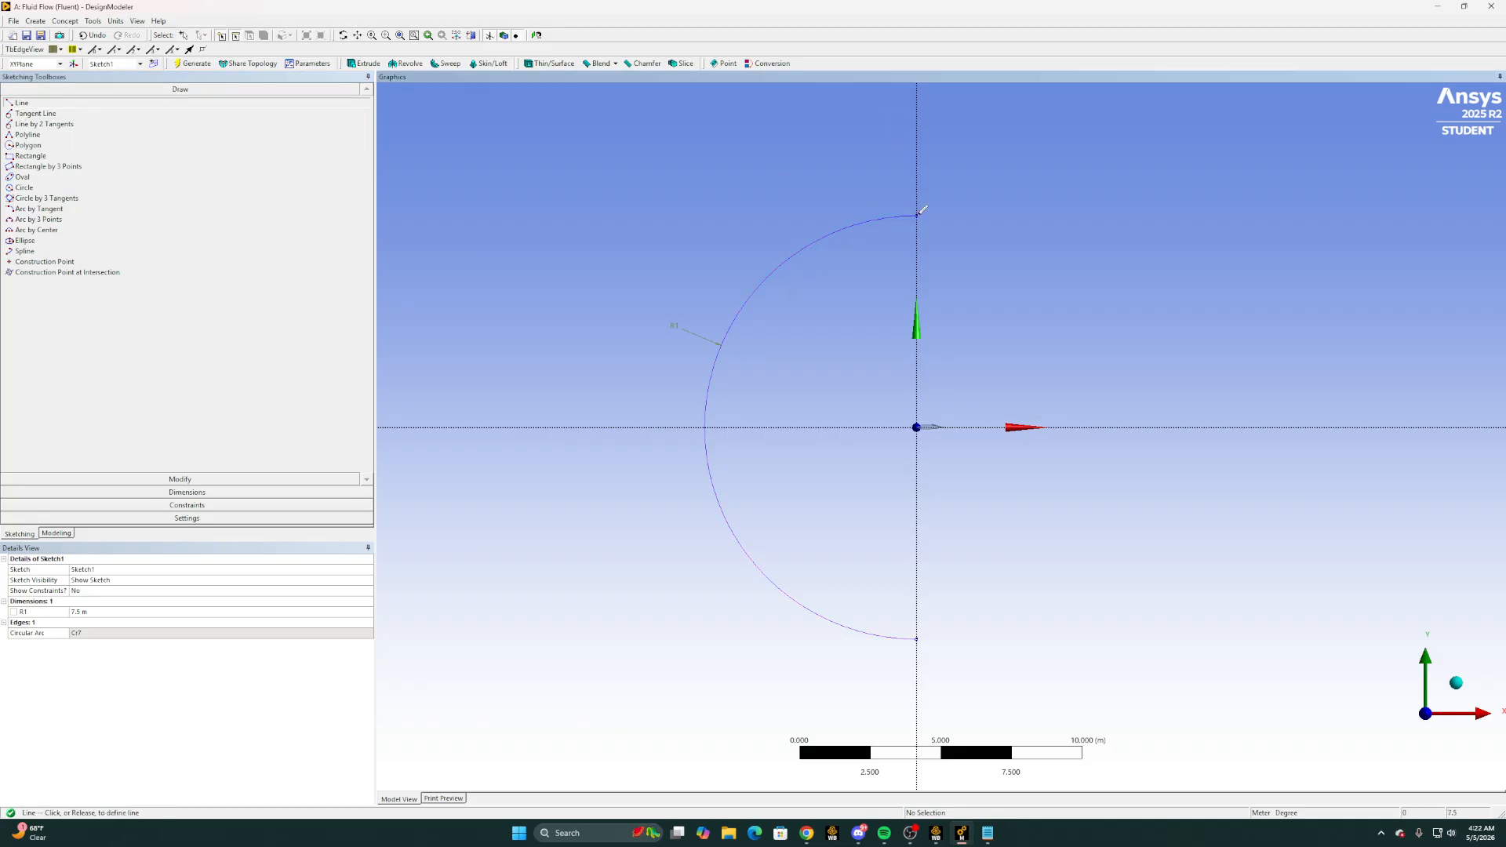
{"action": "left_click", "coordinate": [1249, 215]}
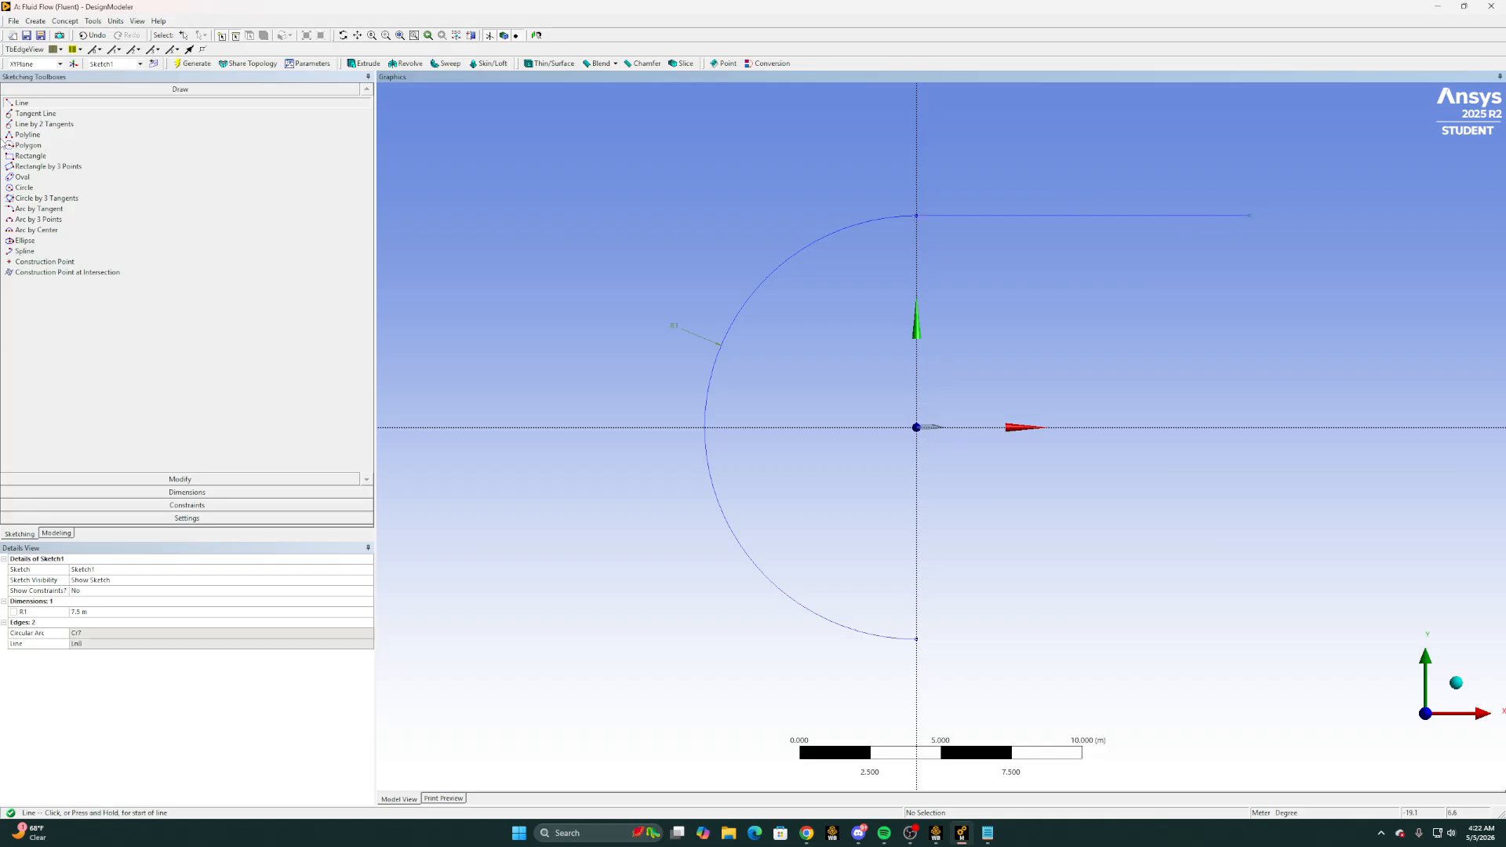
Dimension the length of the upper horizontal line and set it to 15 m
{"action": "left_click", "coordinate": [239, 492]}
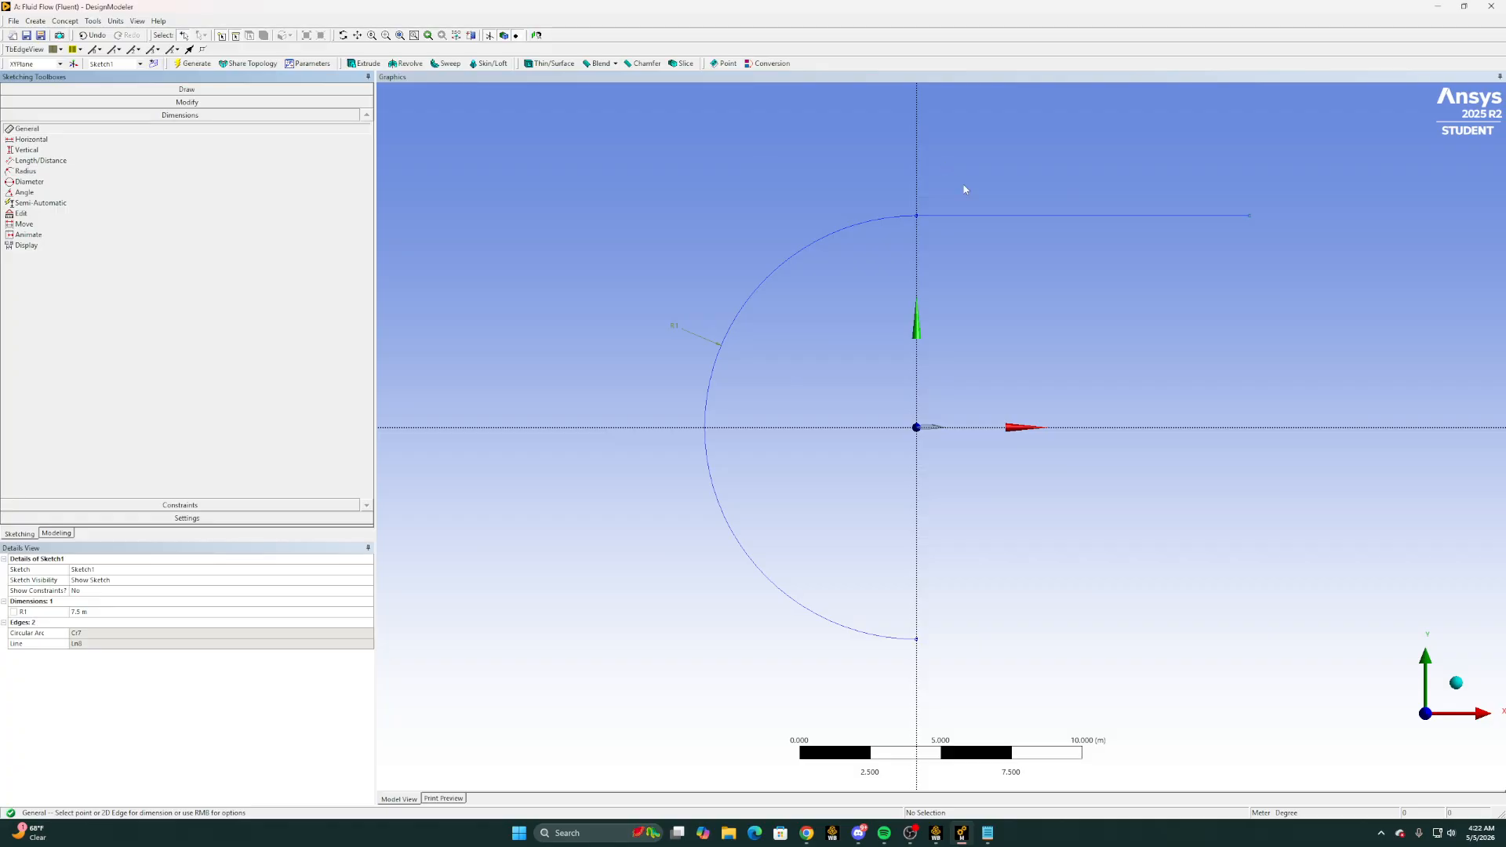
{"action": "left_click", "coordinate": [1000, 215]}
{"action": "left_click", "coordinate": [1024, 167]}
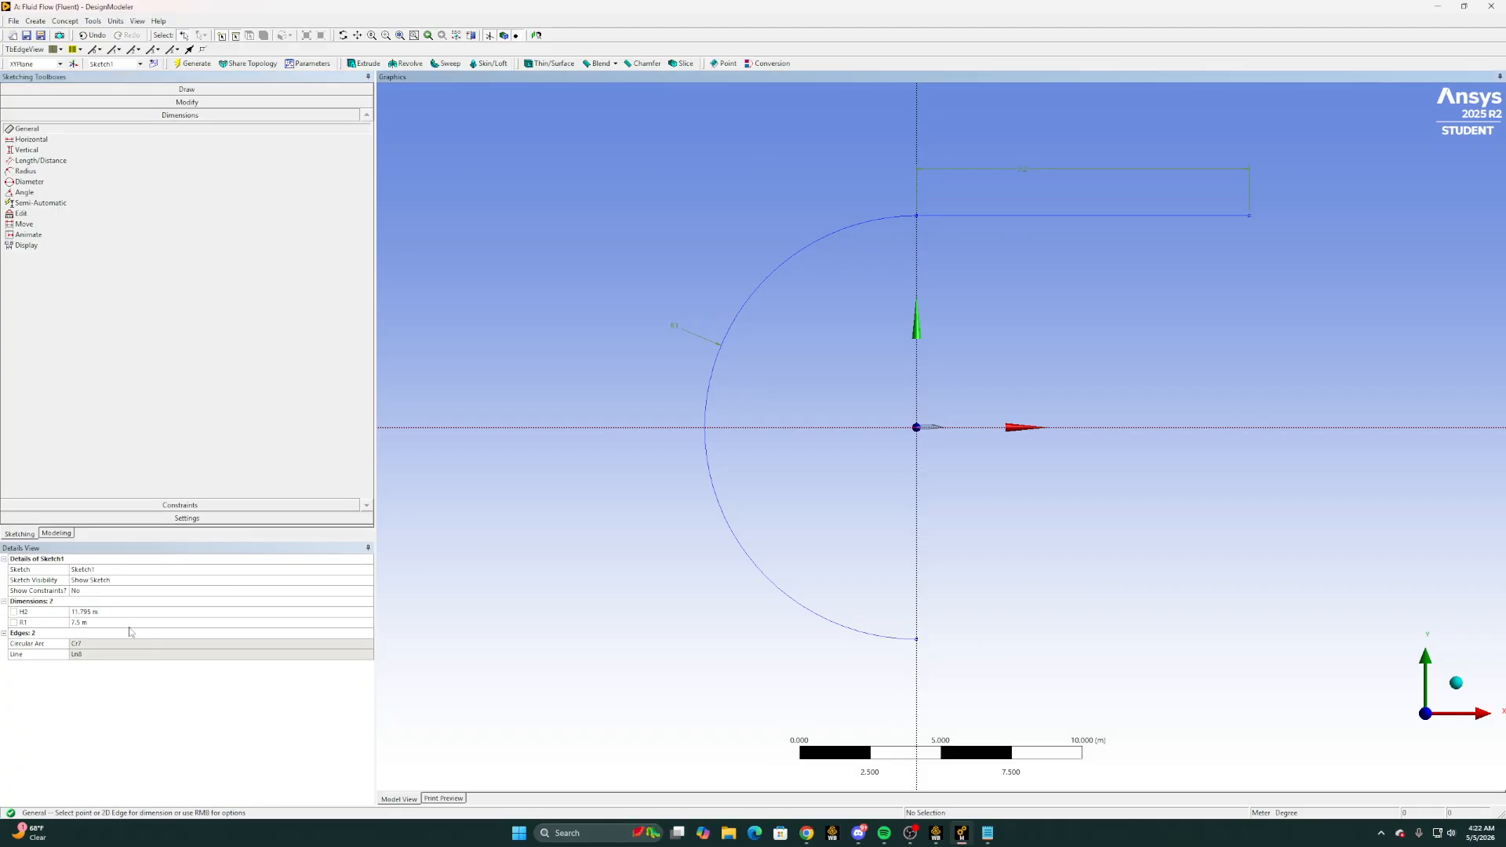
{"action": "left_click", "coordinate": [110, 611]}
{"action": "type", "text": "15"}
{"action": "key", "text": "Return"}
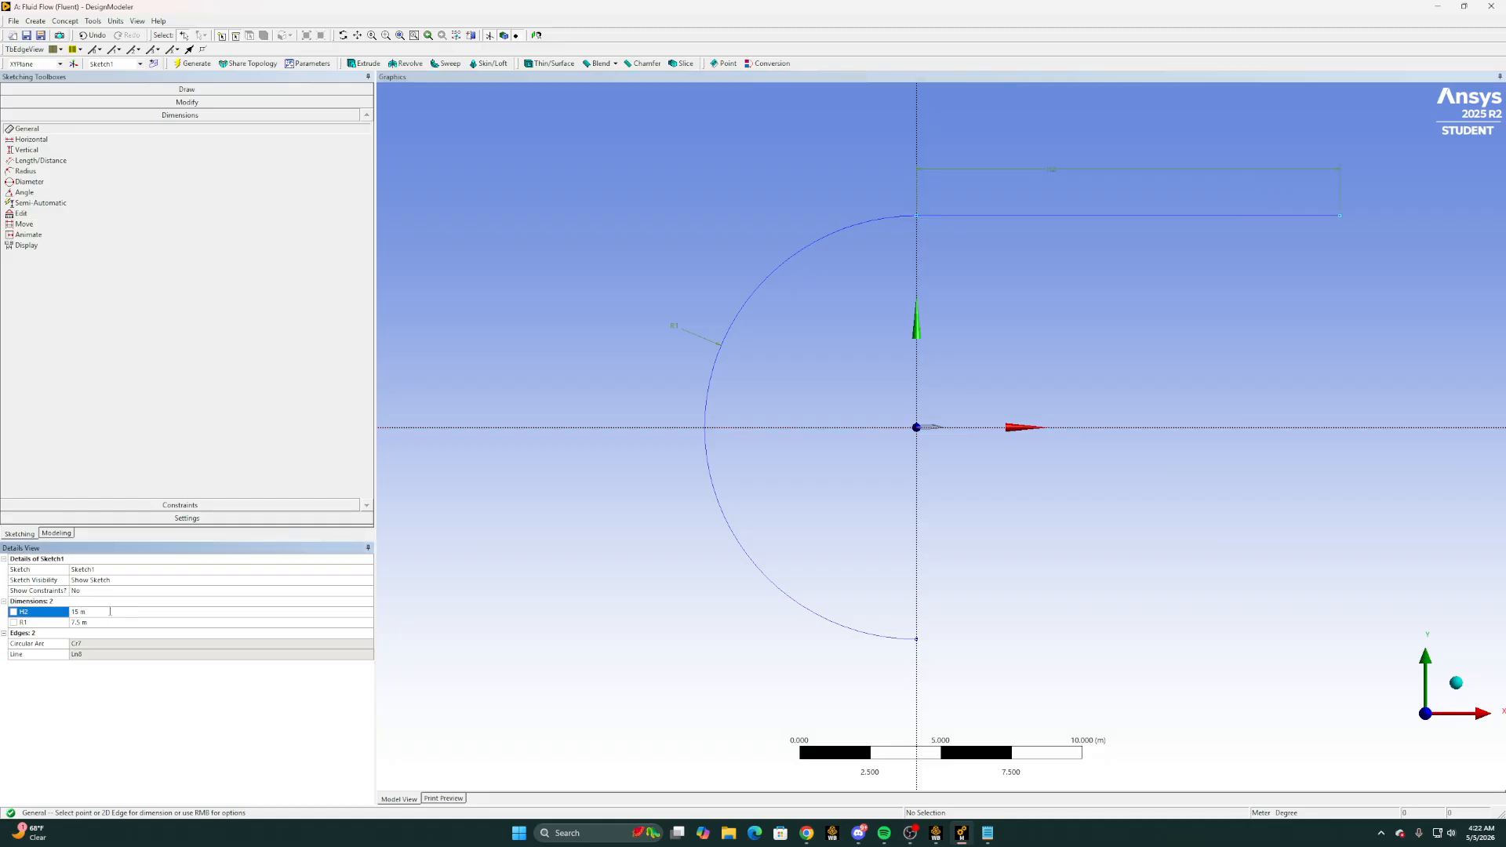
Sketch a vertical line from the upper line's downstream end down to the horizontal axis
{"action": "left_click", "coordinate": [28, 89]}
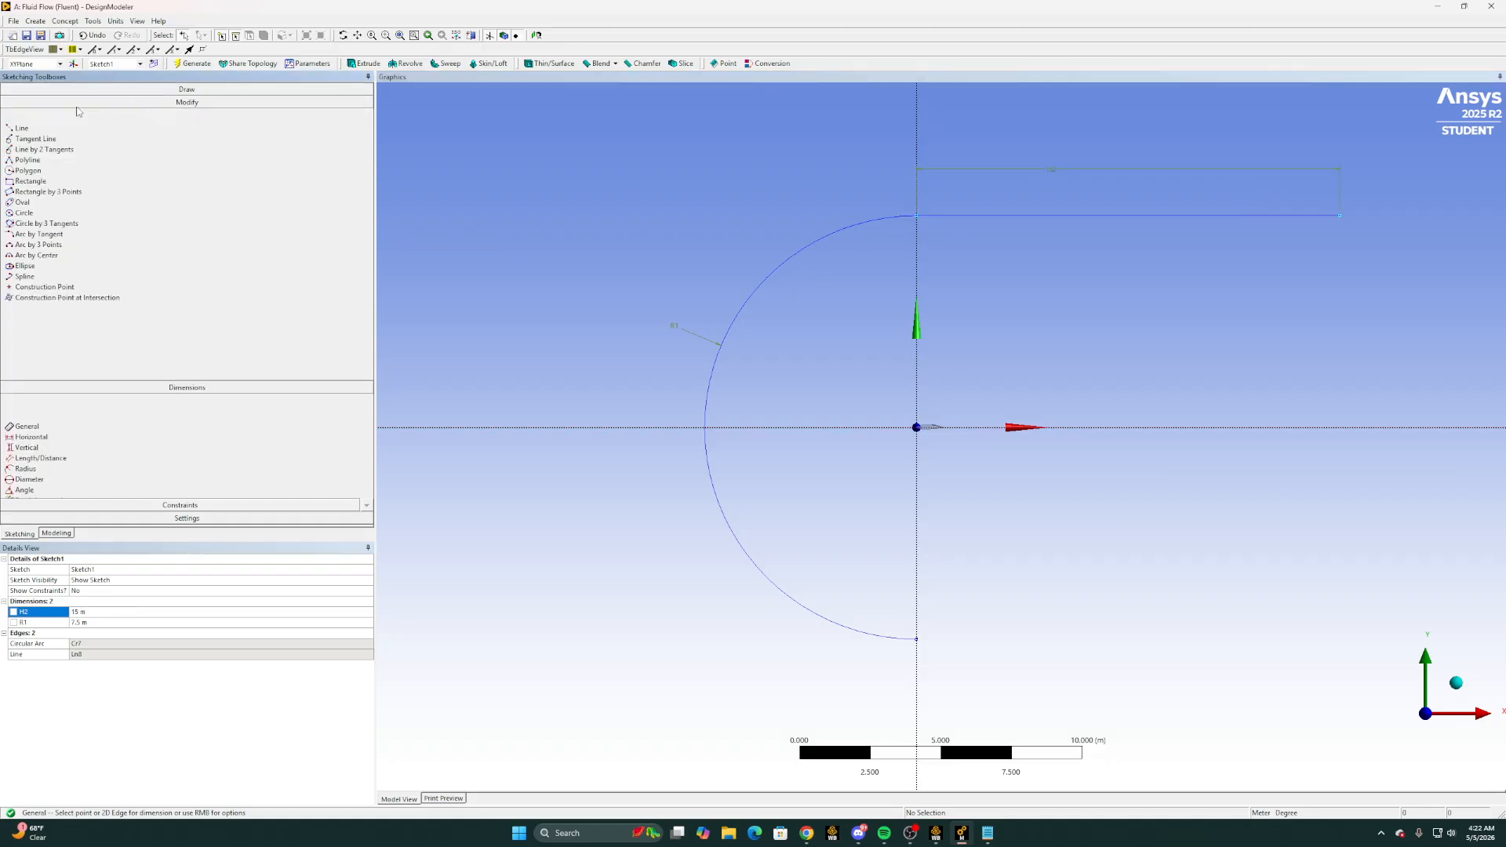
{"action": "left_click", "coordinate": [22, 103]}
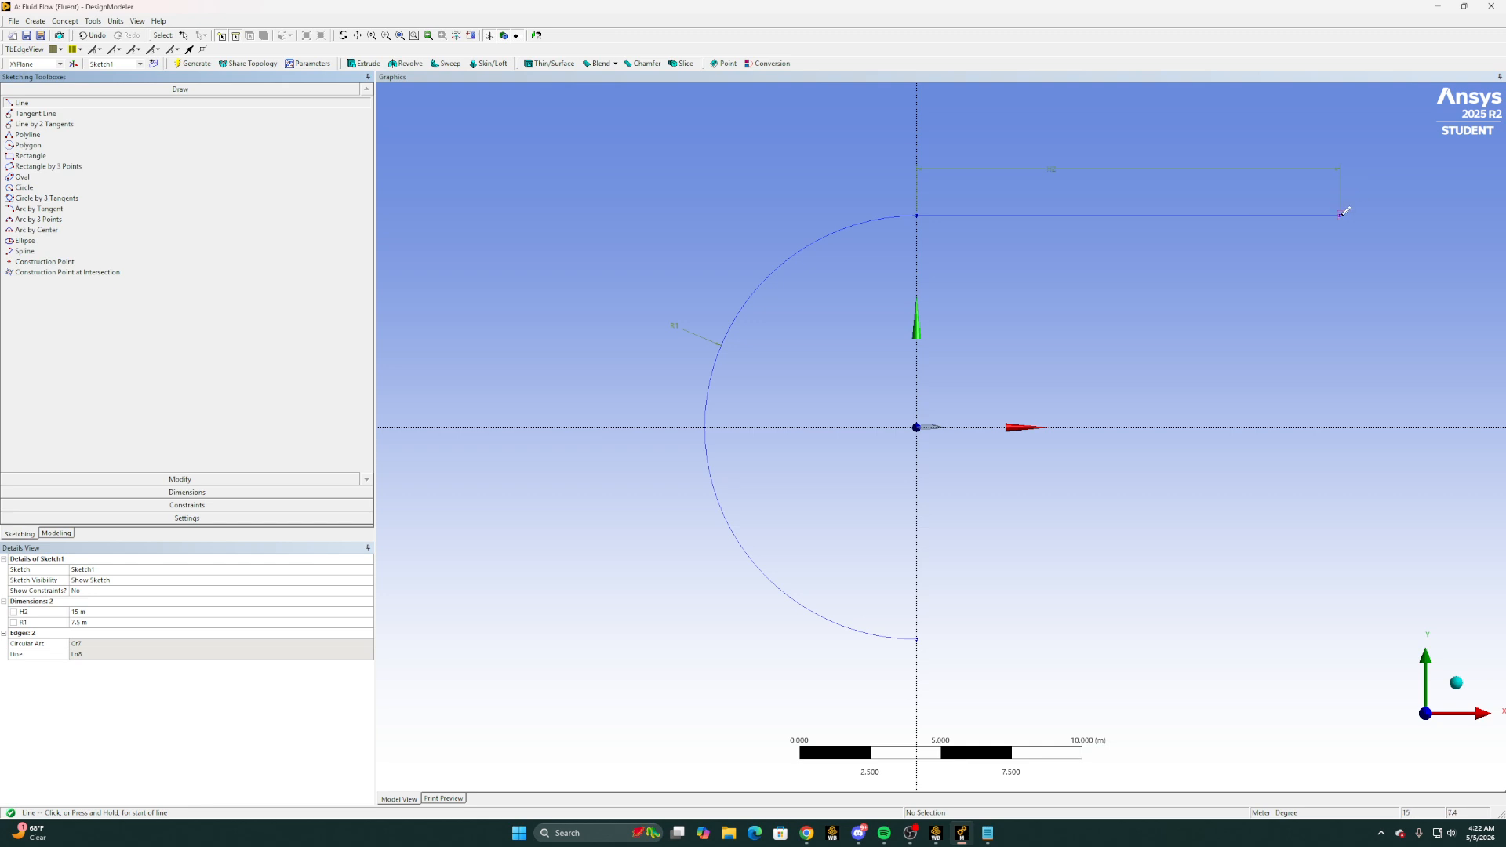
{"action": "left_click", "coordinate": [1340, 214]}
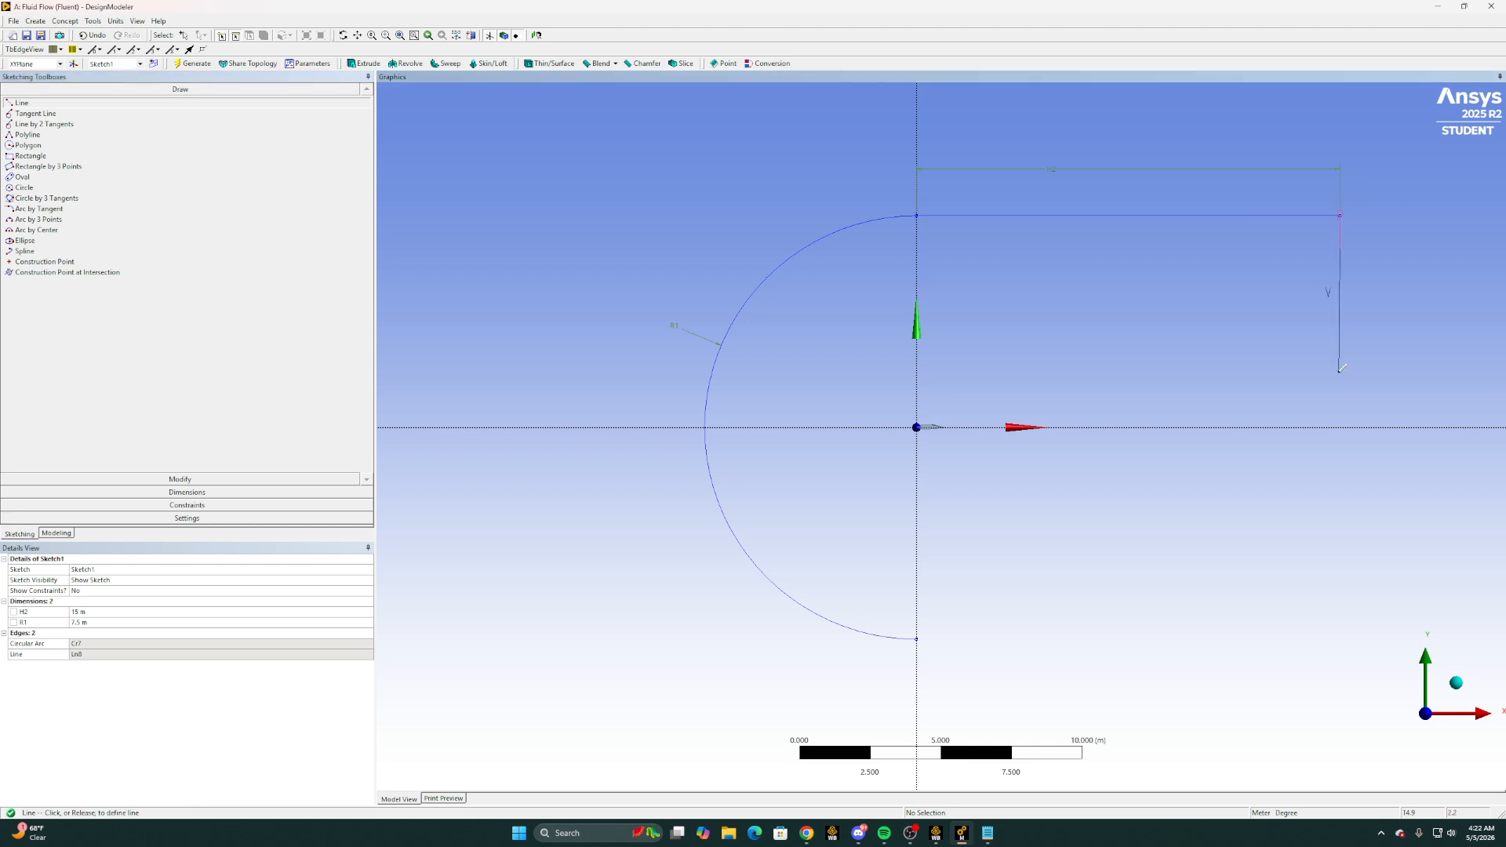
{"action": "left_click", "coordinate": [1340, 427]}
Close the outline with a horizontal line from the arc's lower endpoint and a vertical line up to the existing endpoint on the horizontal axis
{"action": "left_click", "coordinate": [918, 637]}
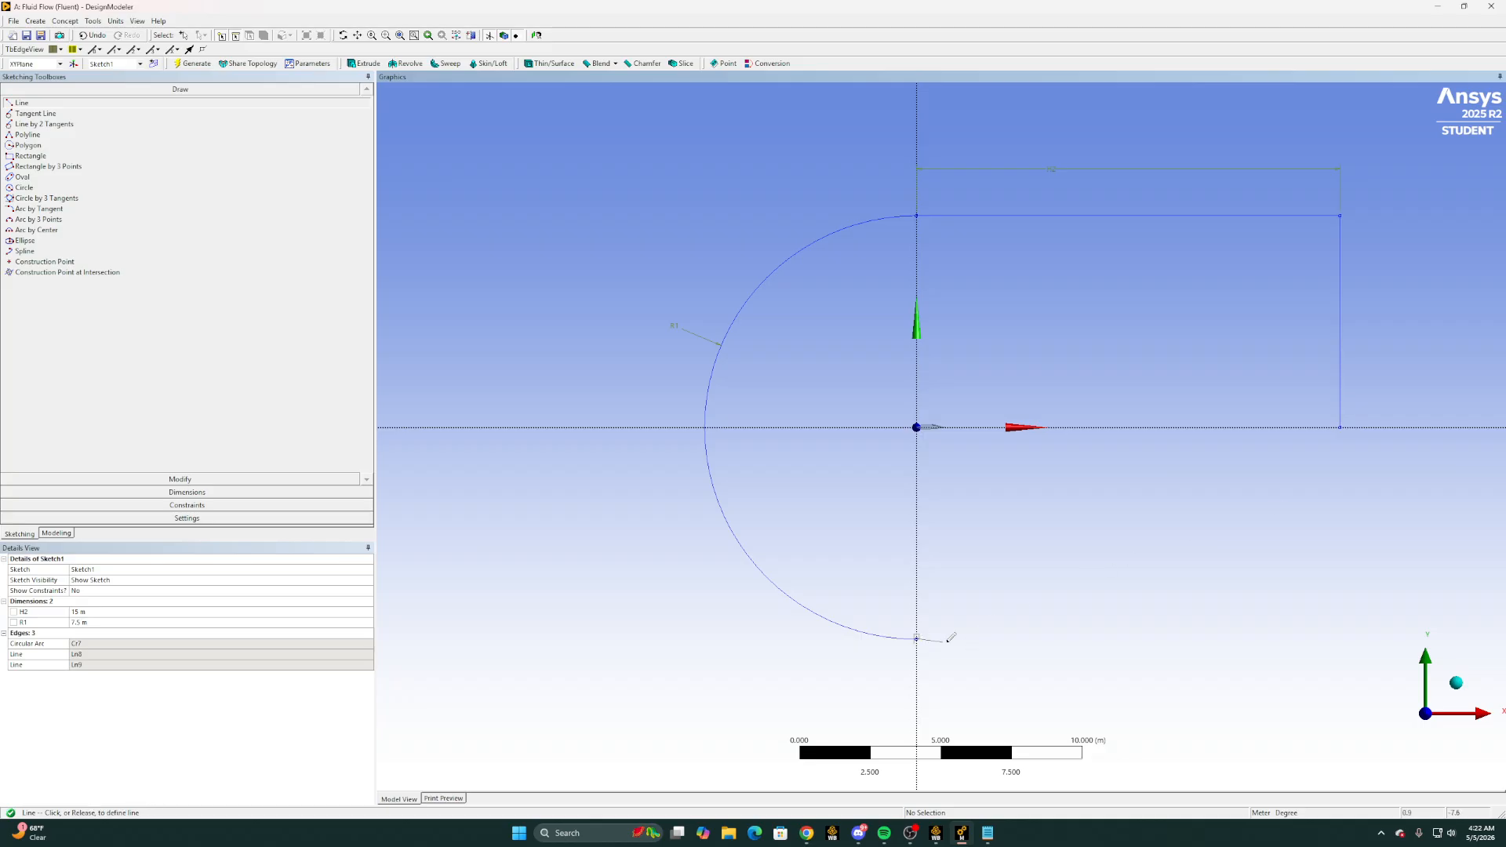
{"action": "left_click", "coordinate": [1341, 637]}
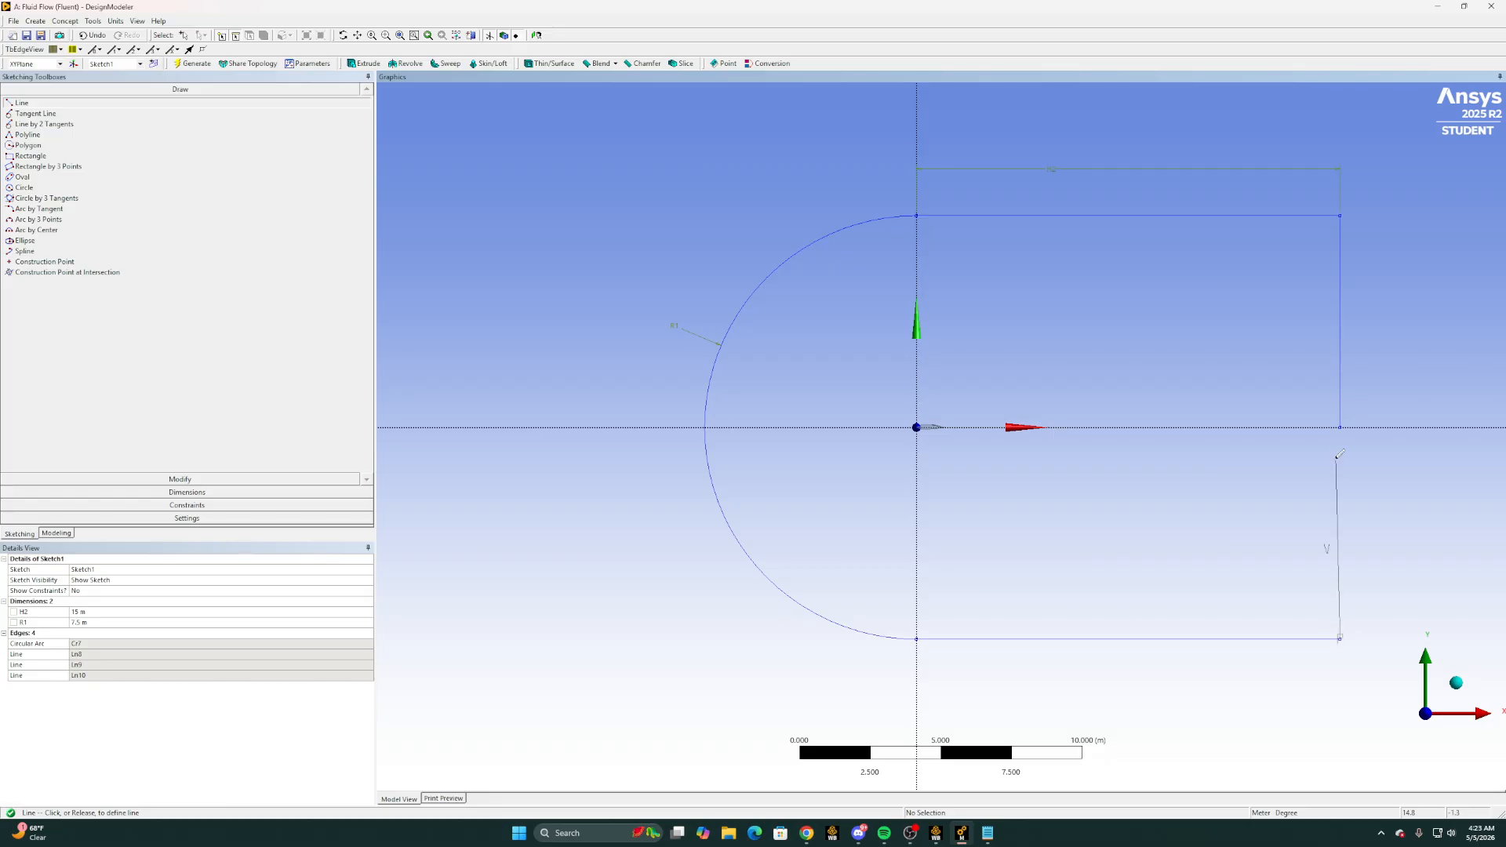
{"action": "left_click", "coordinate": [1341, 427]}
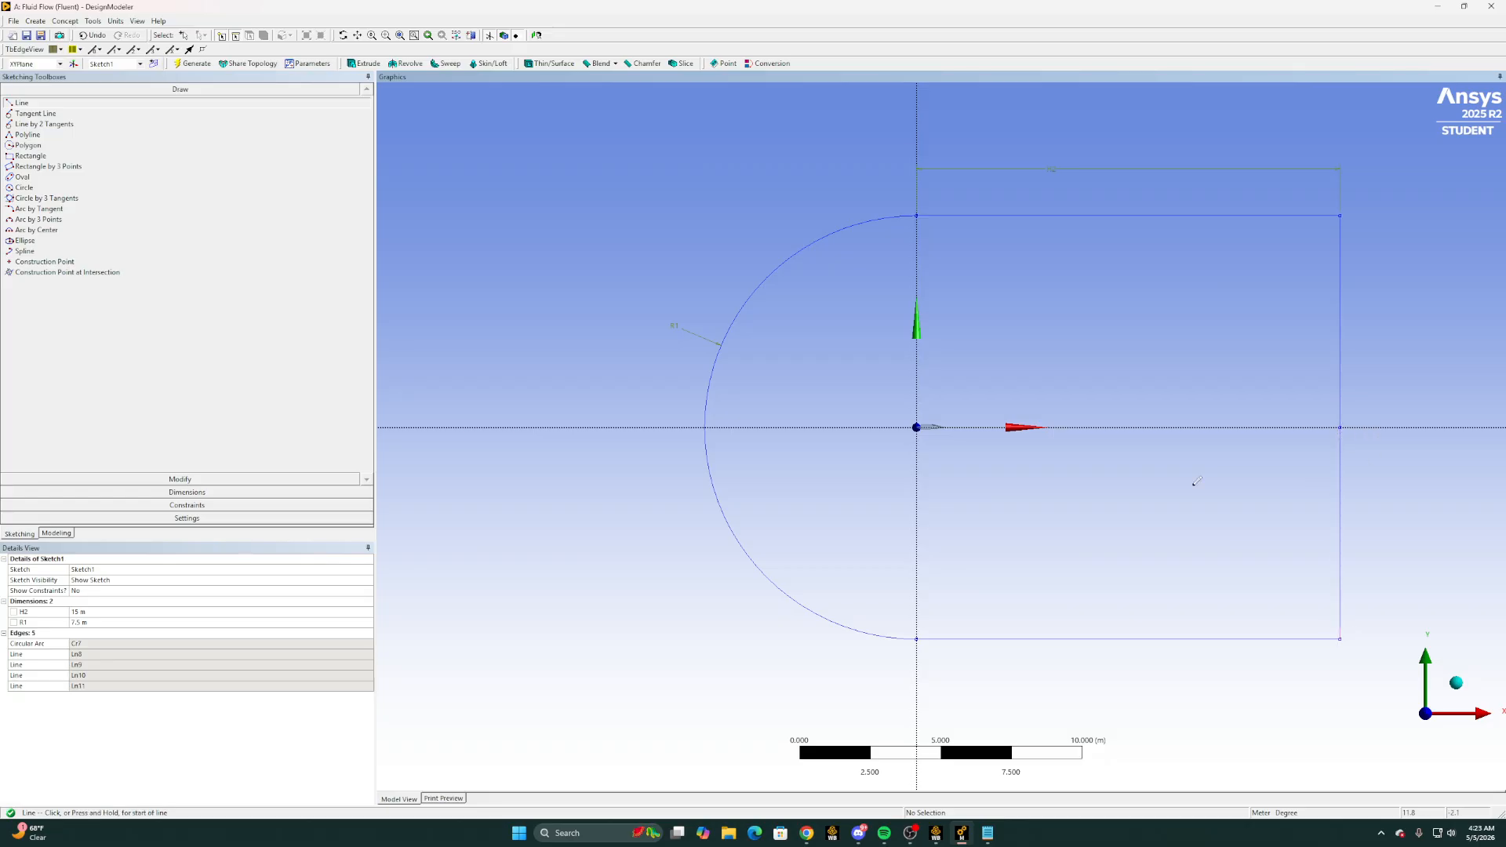
Sketch a short vertical line upward from the horizontal axis just behind the airfoil's trailing edge, about 1.2 m from the vertical axis
{"action": "scroll", "coordinate": [973, 447], "scroll_direction": "up", "scroll_amount": 3}
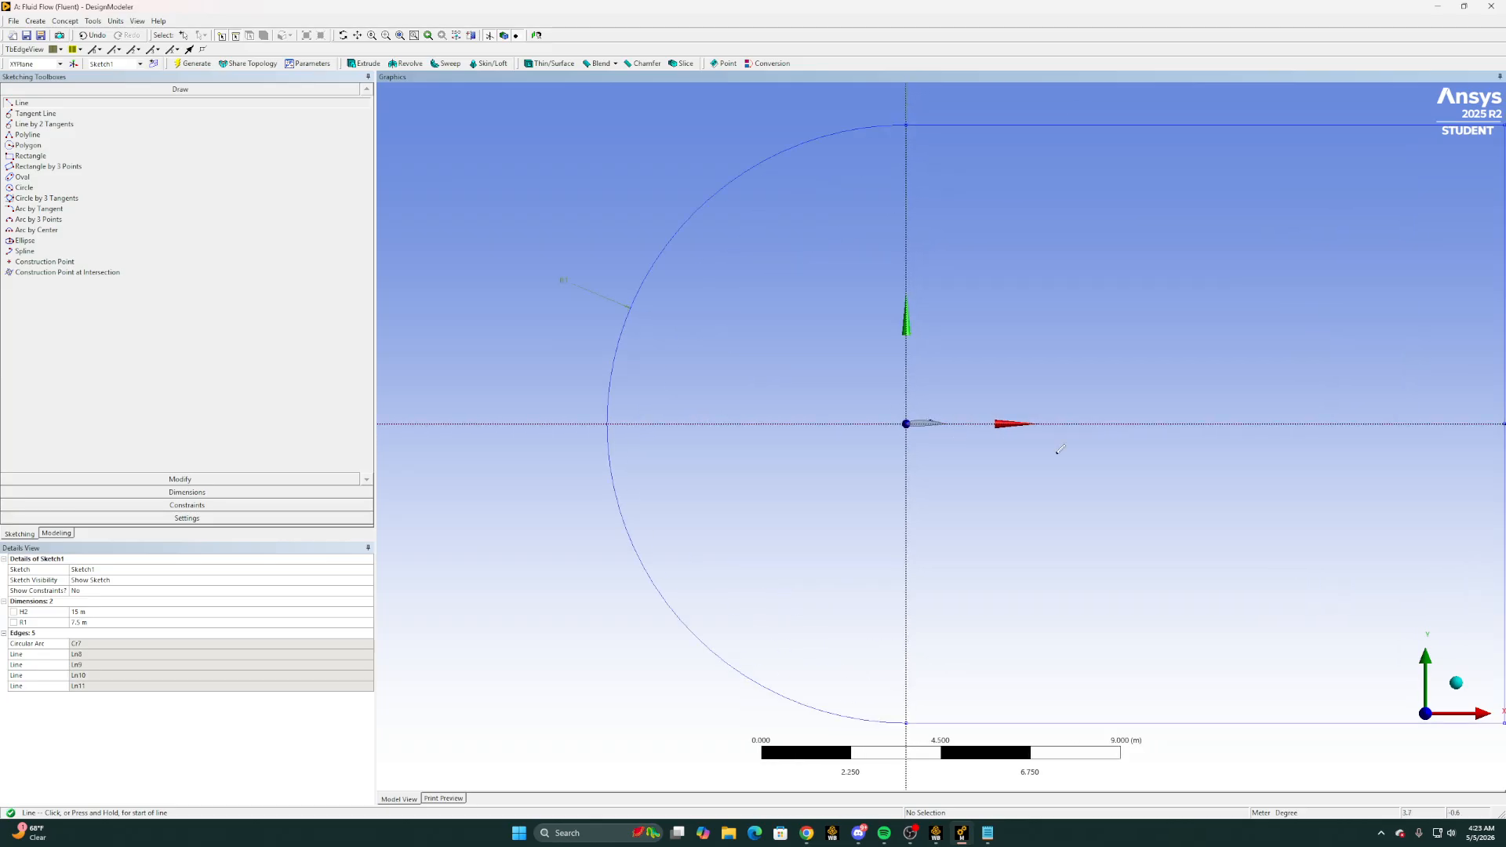
{"action": "scroll", "coordinate": [1028, 350], "scroll_direction": "down", "scroll_amount": 4}
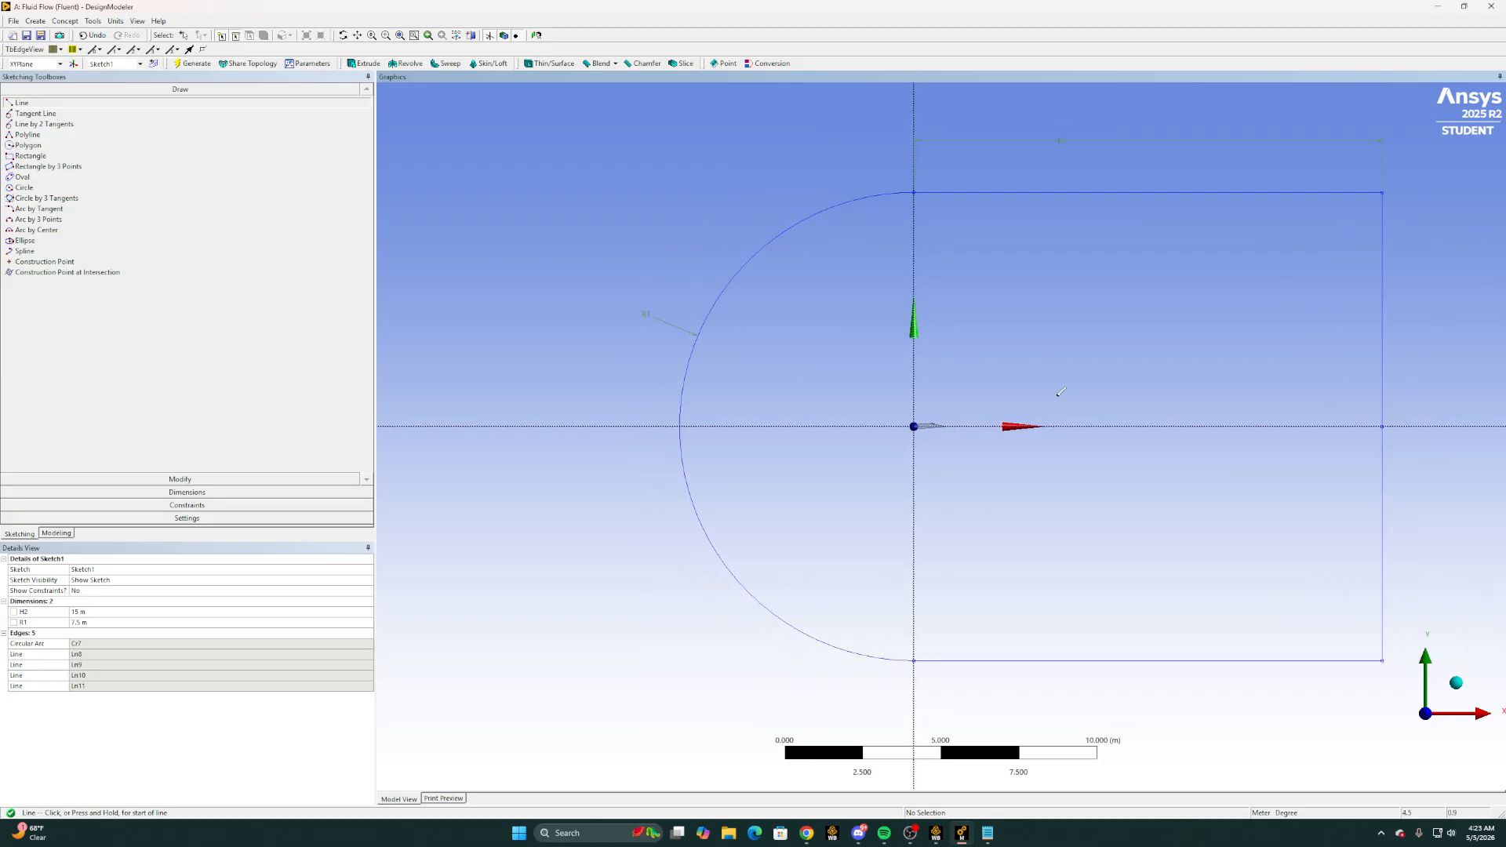
{"action": "scroll", "coordinate": [960, 427], "scroll_direction": "up", "scroll_amount": 5}
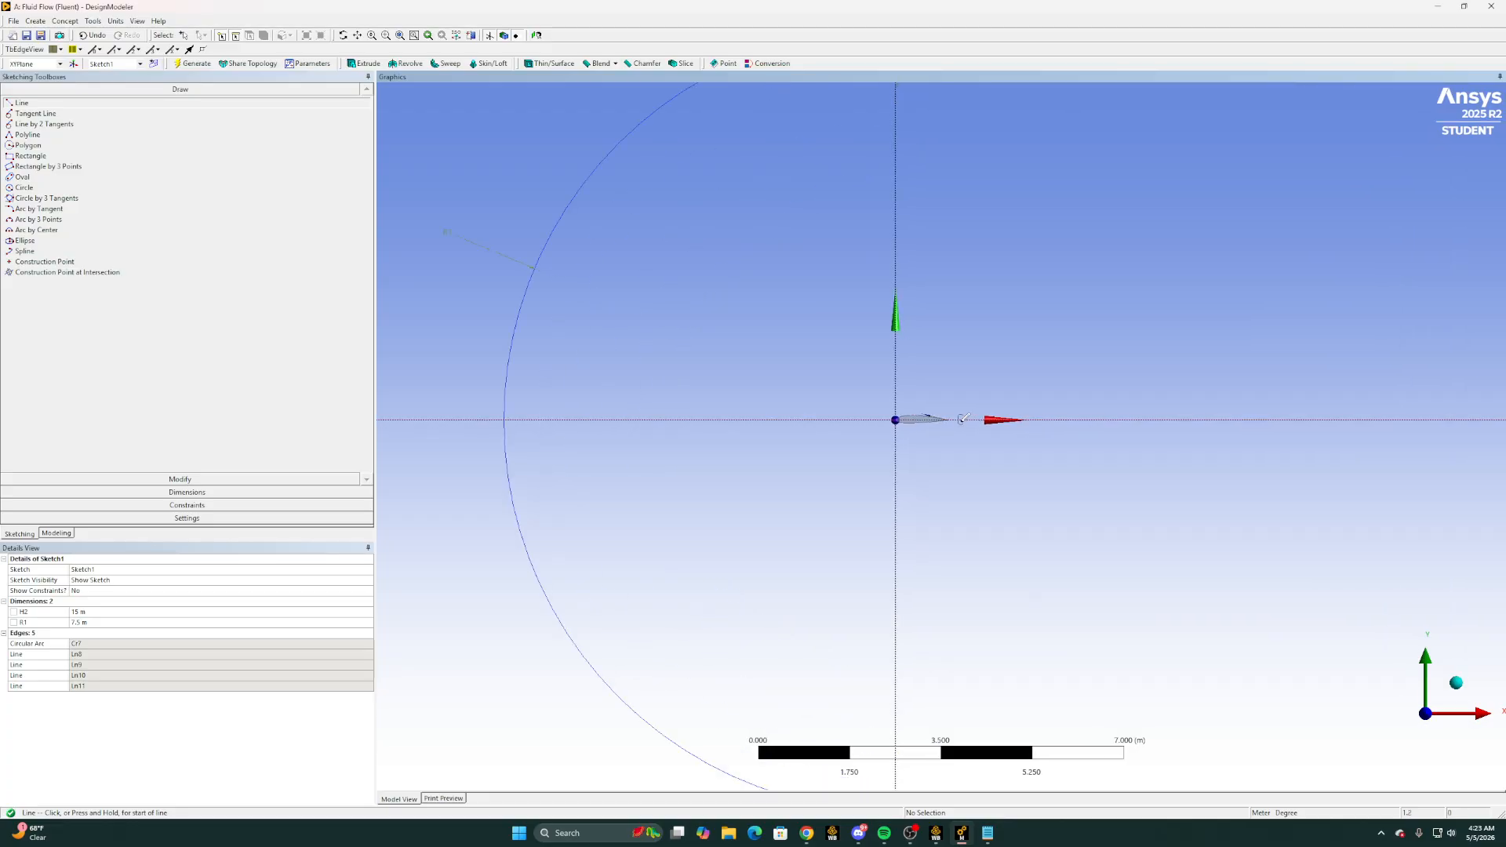
{"action": "left_click", "coordinate": [958, 415]}
{"action": "scroll", "coordinate": [941, 424], "scroll_direction": "up", "scroll_amount": 1}
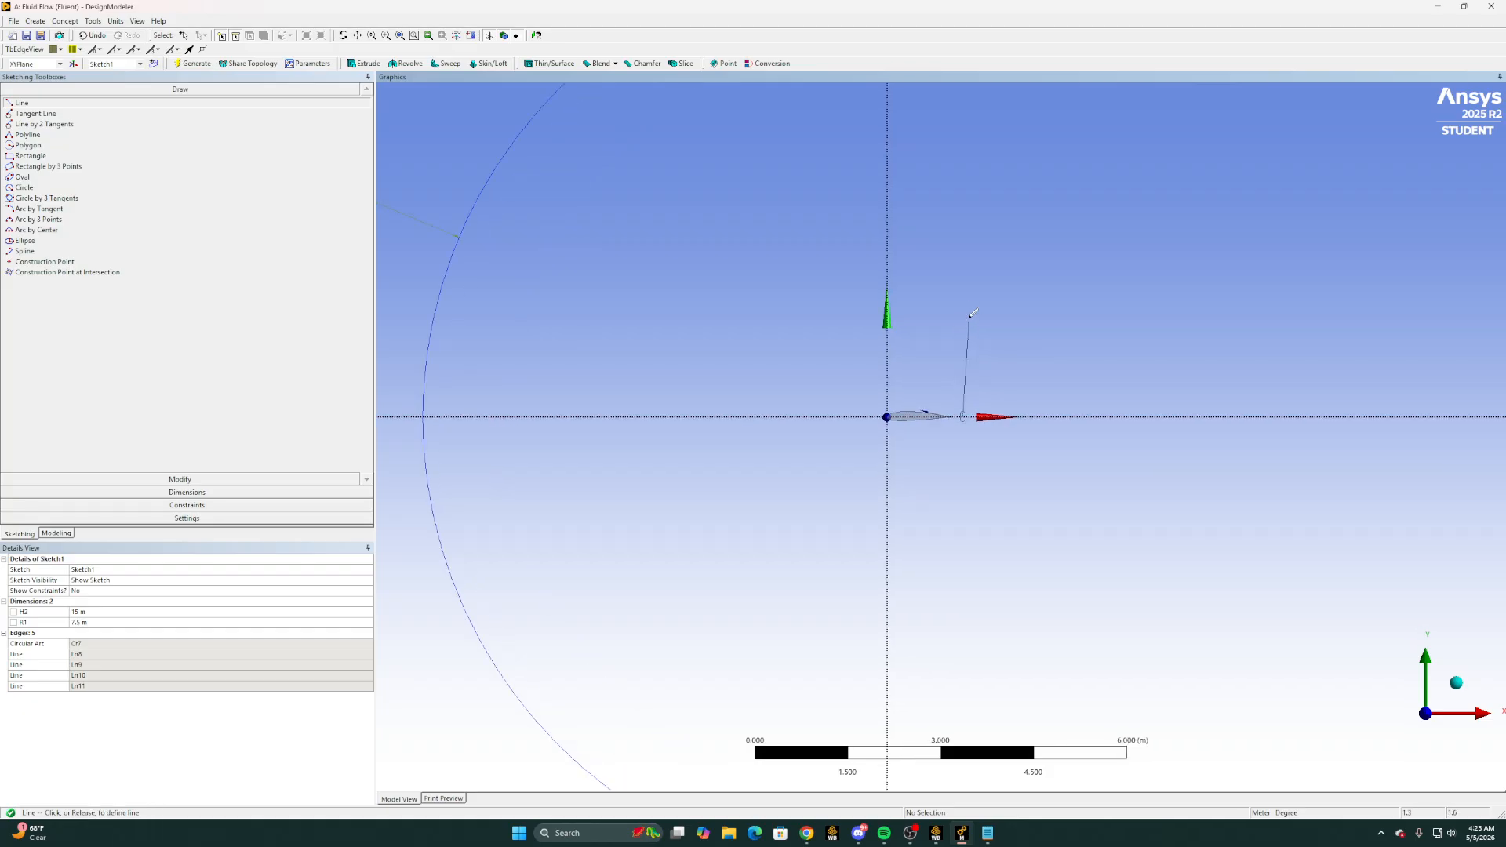
{"action": "left_click", "coordinate": [963, 306]}
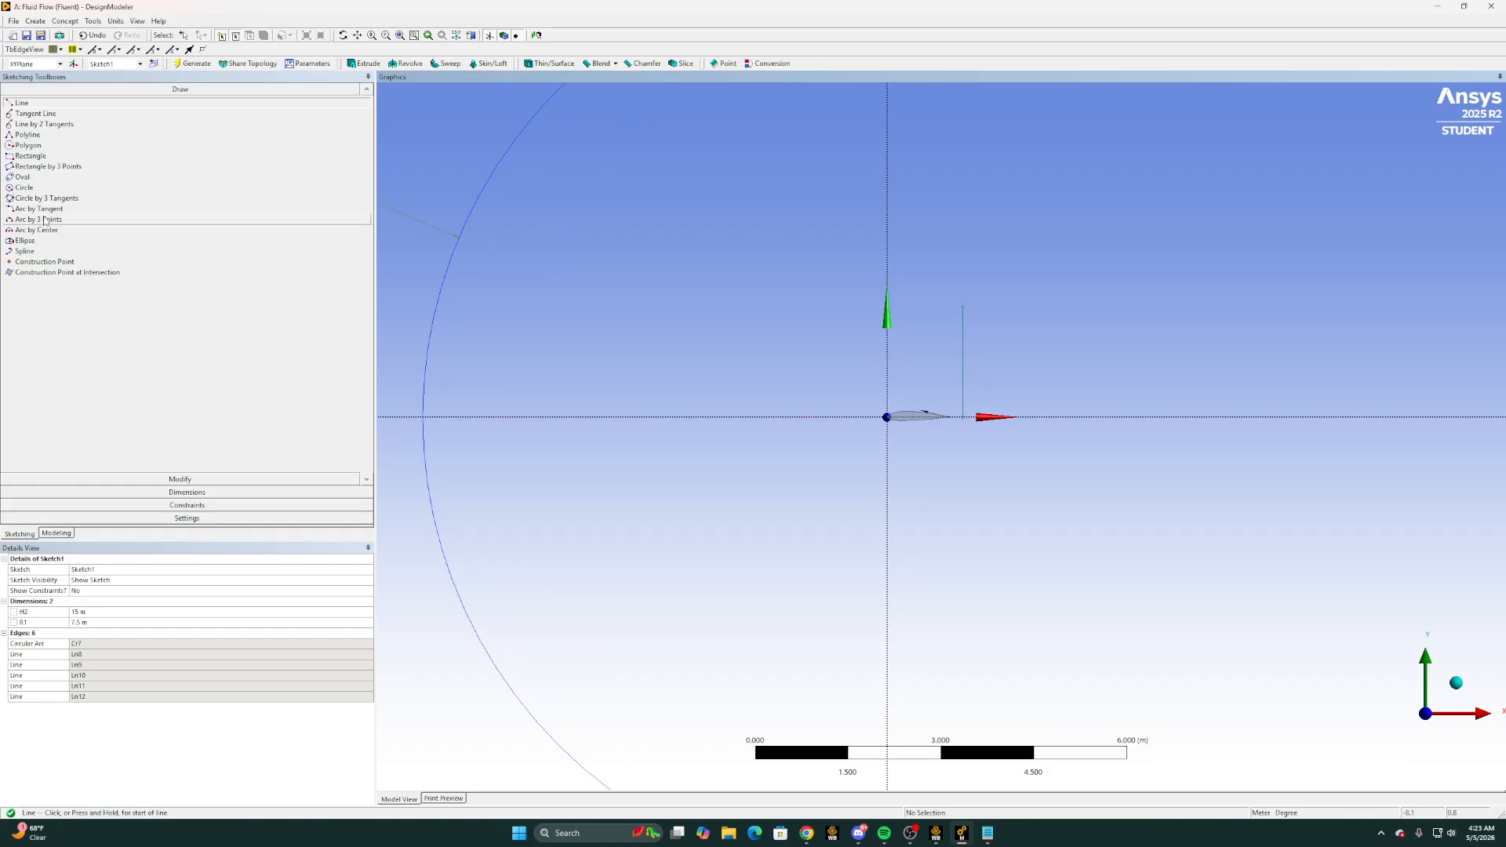
Add a horizontal dimension between the vertical axis and the short vertical line and set it to 1 m
{"action": "left_click", "coordinate": [204, 492]}
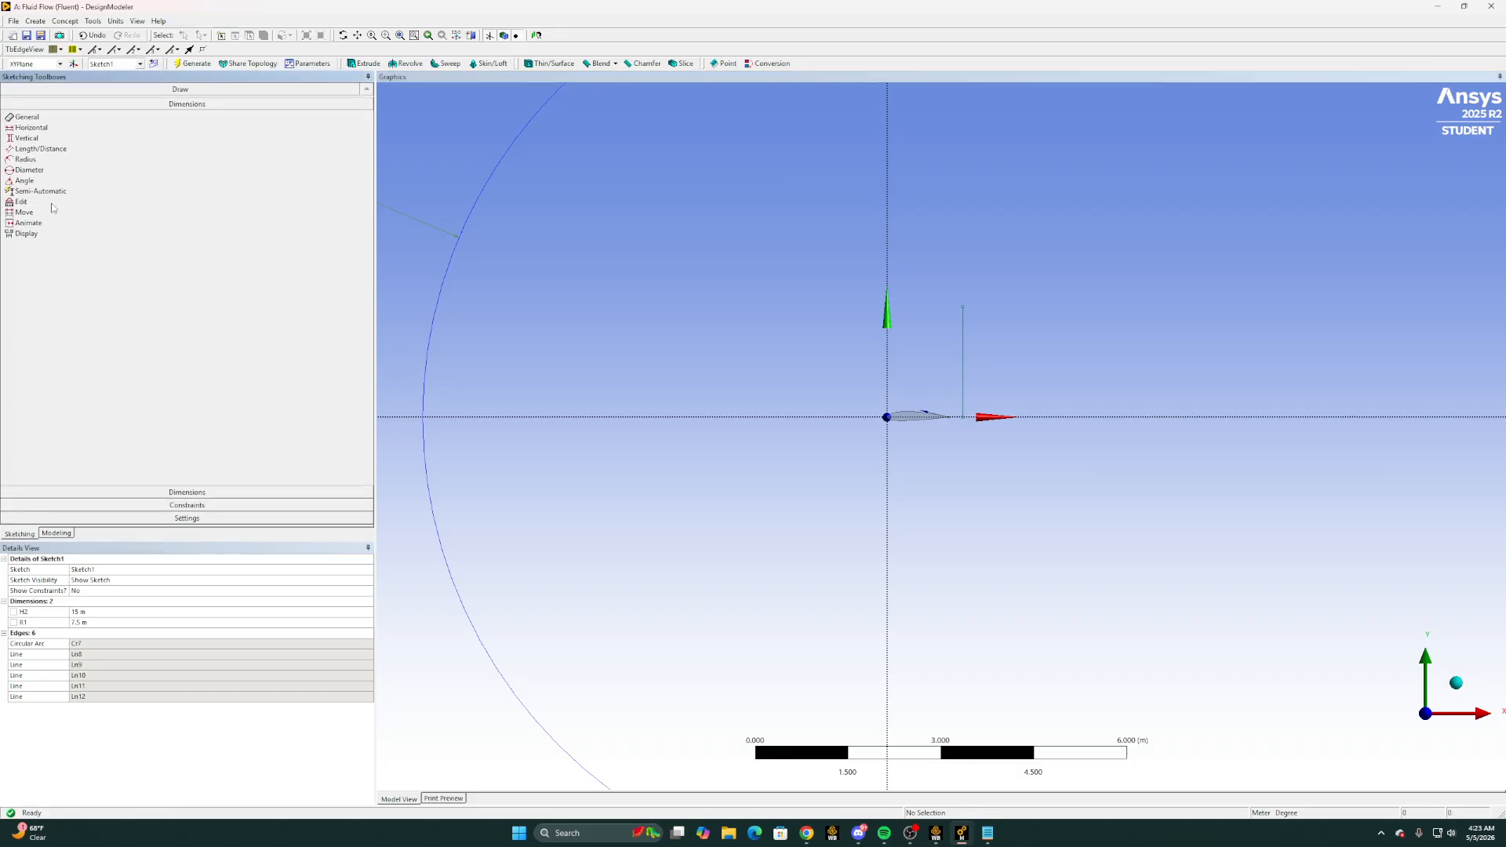
{"action": "left_click", "coordinate": [30, 139]}
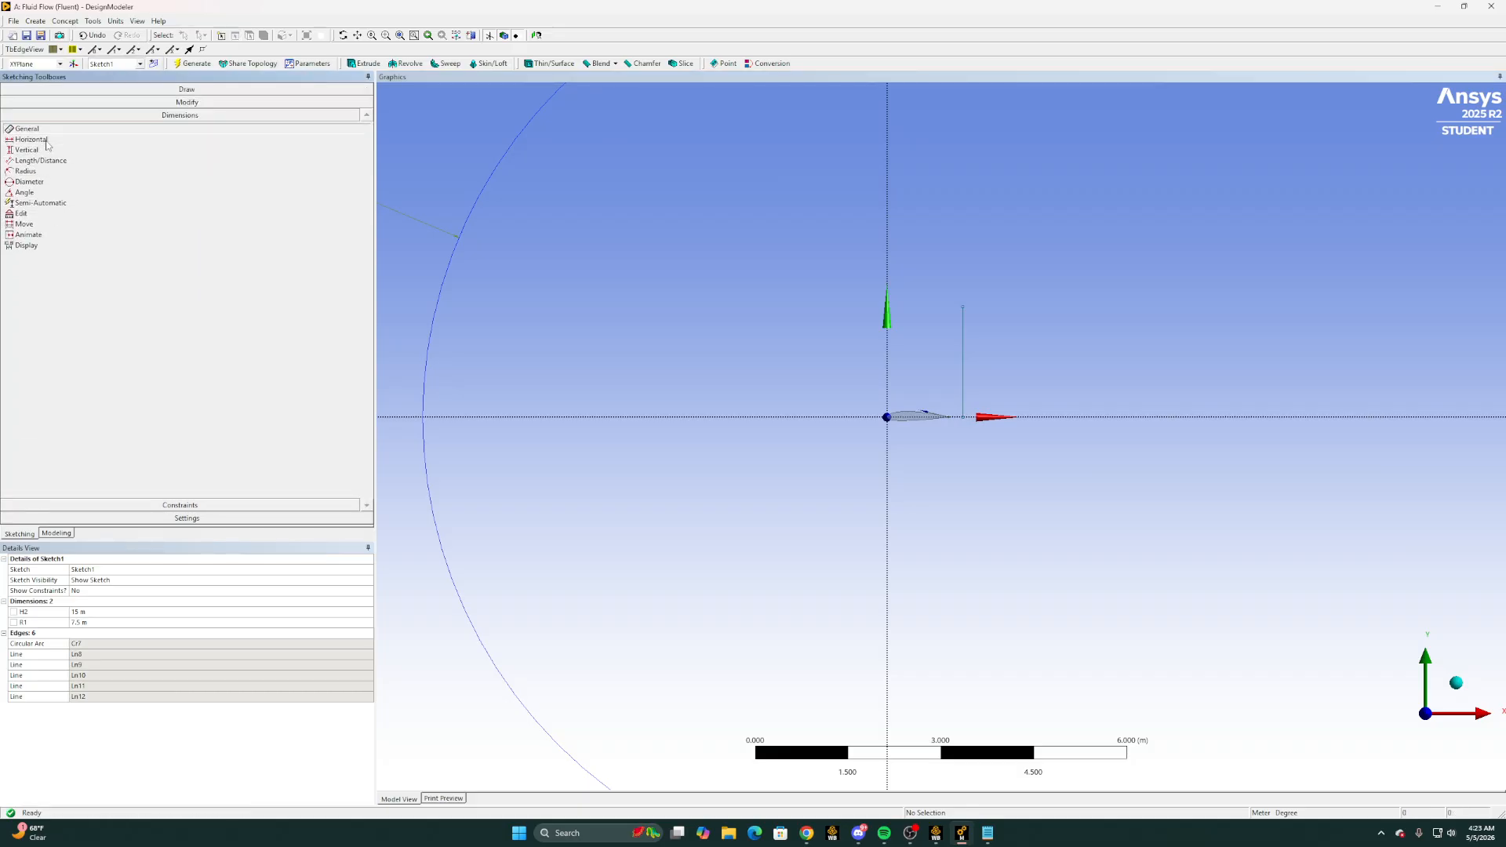
{"action": "left_click", "coordinate": [887, 361]}
{"action": "left_click", "coordinate": [962, 350]}
{"action": "left_click", "coordinate": [929, 271]}
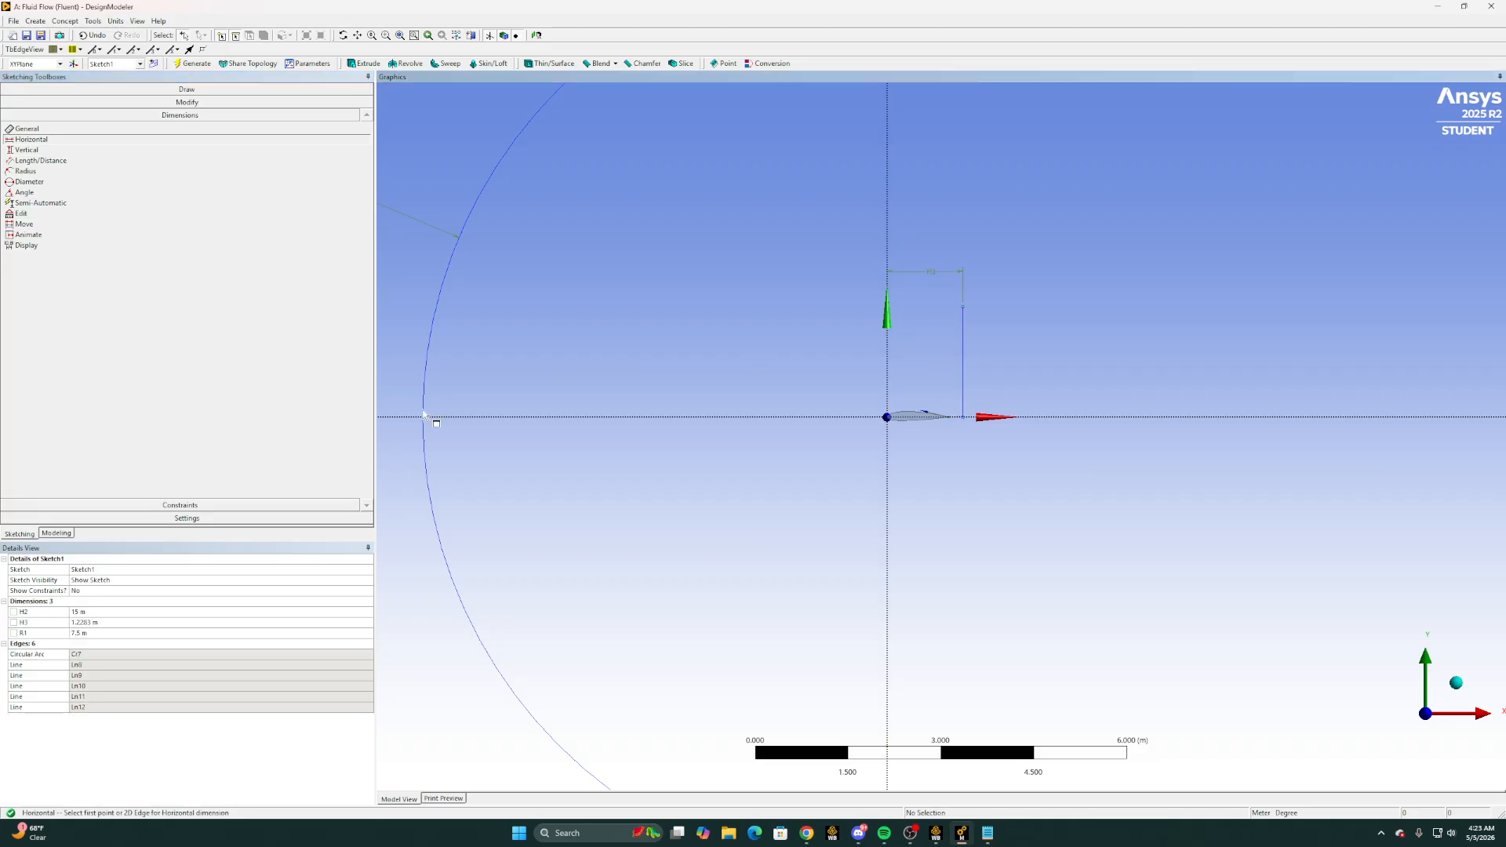
{"action": "left_click", "coordinate": [84, 623]}
{"action": "type", "text": "1"}
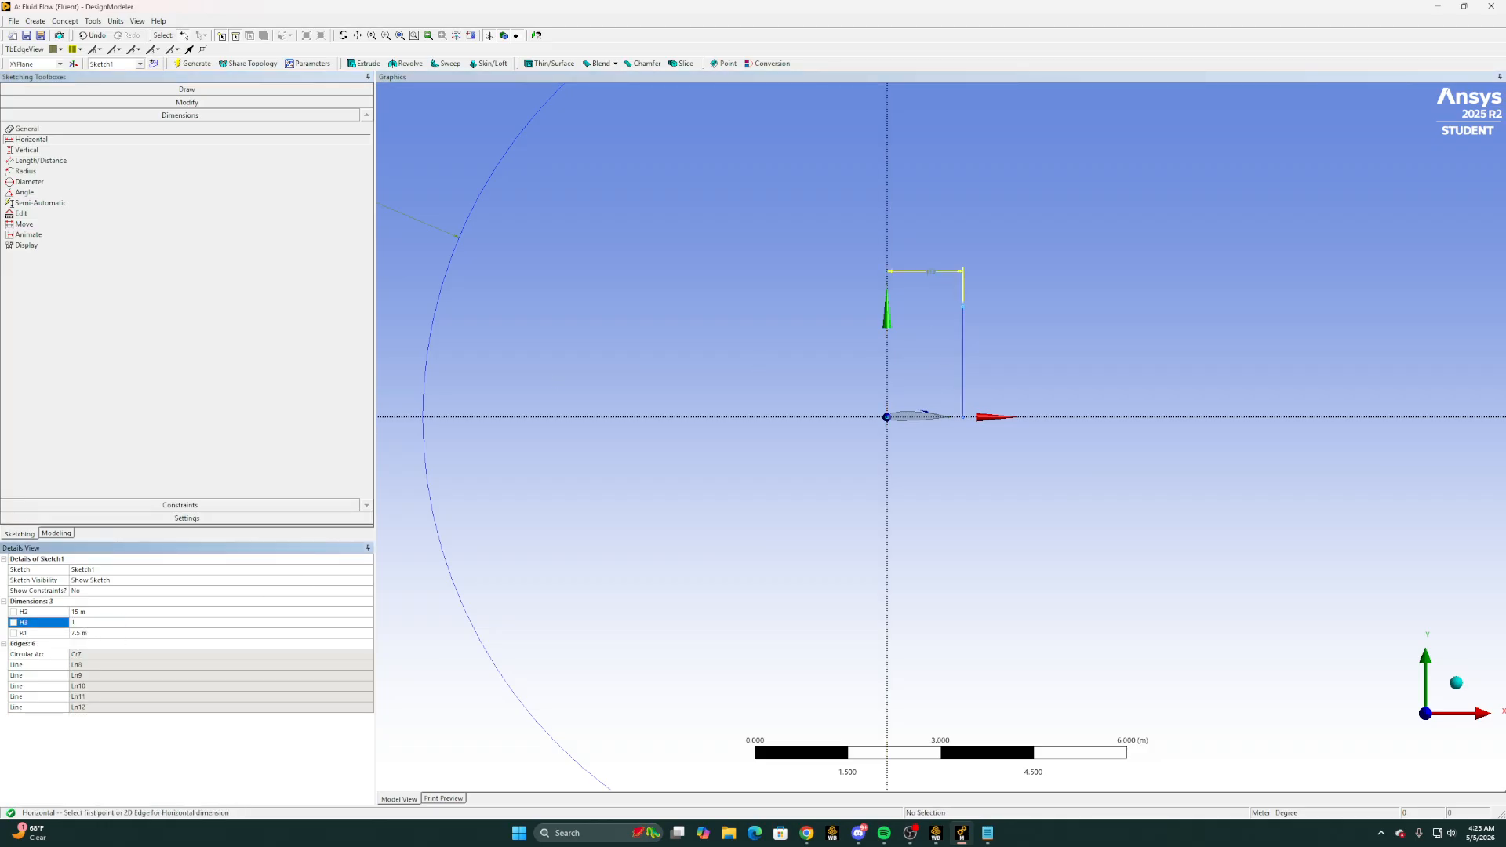
{"action": "key", "text": "Return"}
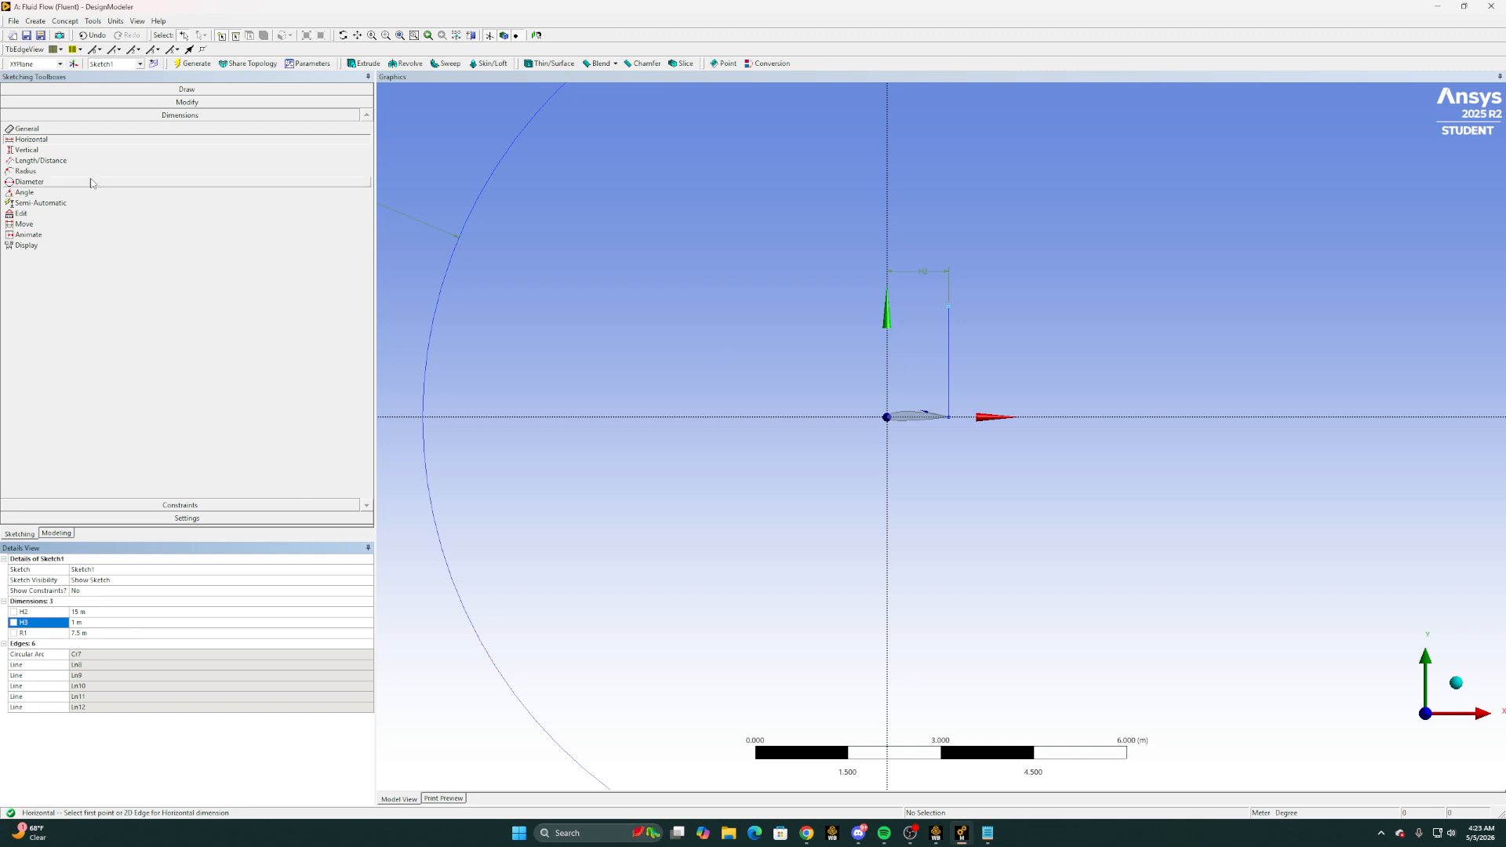
Extend the short vertical line behind the trailing edge up to the domain's upper boundary
{"action": "left_click", "coordinate": [145, 102]}
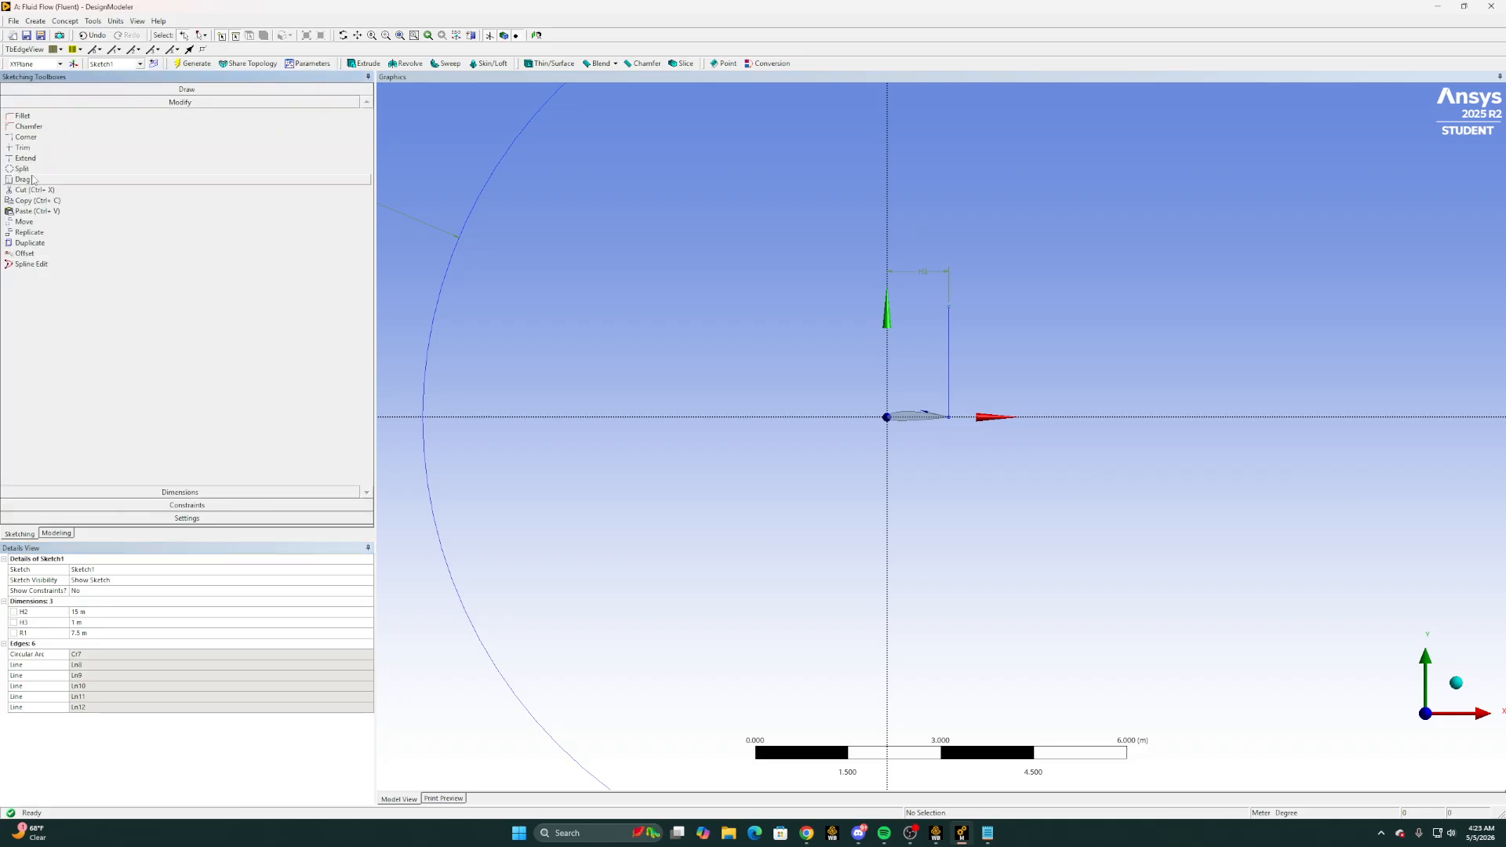
{"action": "left_click", "coordinate": [32, 158]}
{"action": "left_click", "coordinate": [949, 302]}
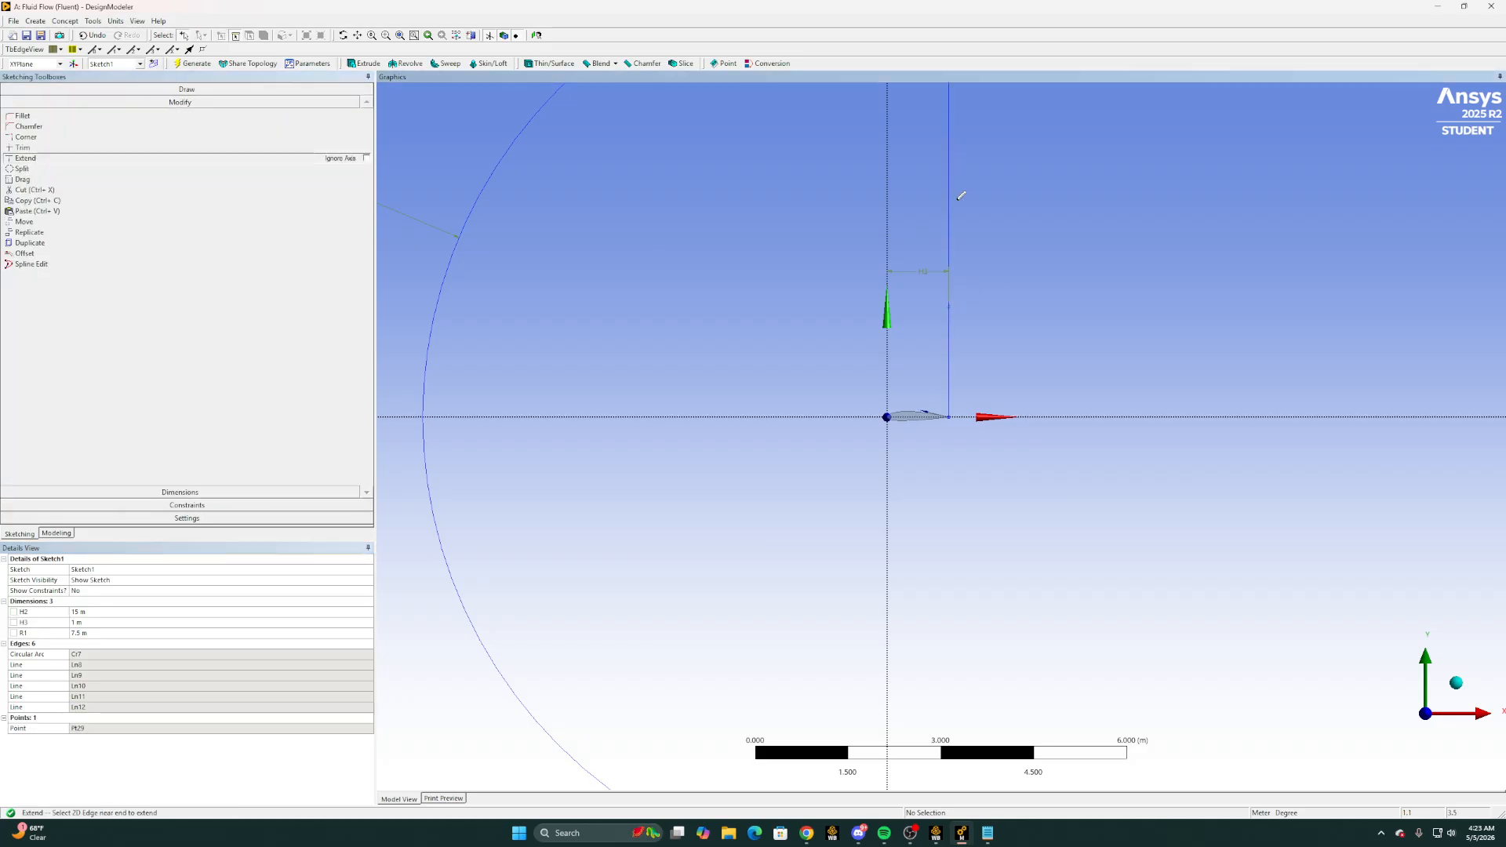
Sketch a vertical line from the trailing-edge line's endpoint on the horizontal axis down to the domain's lower boundary
{"action": "left_click", "coordinate": [187, 89]}
{"action": "left_click", "coordinate": [22, 102]}
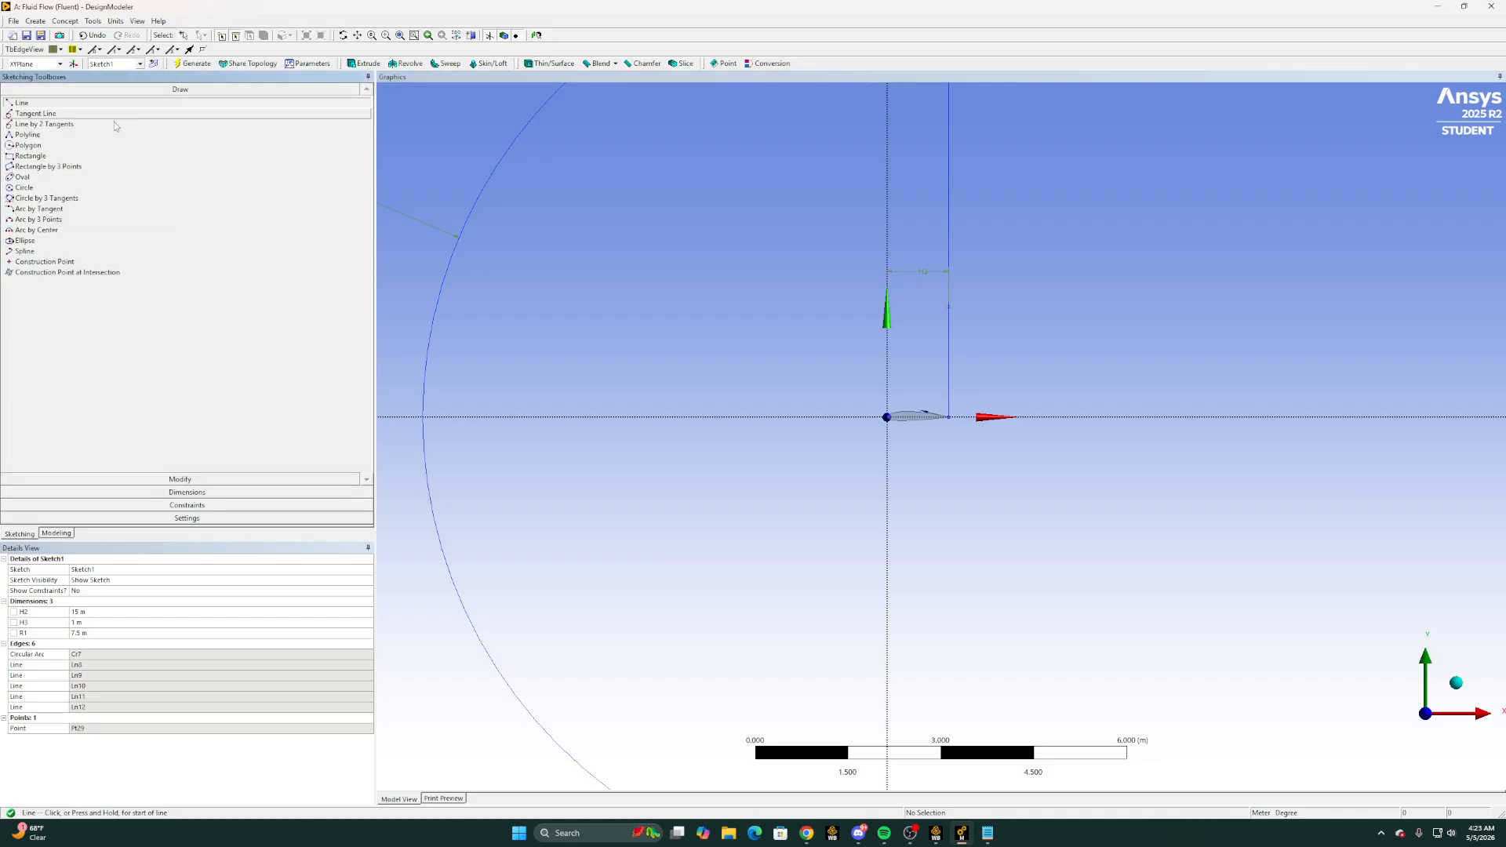
{"action": "left_click", "coordinate": [950, 417]}
{"action": "scroll", "coordinate": [946, 439], "scroll_direction": "down", "scroll_amount": 3}
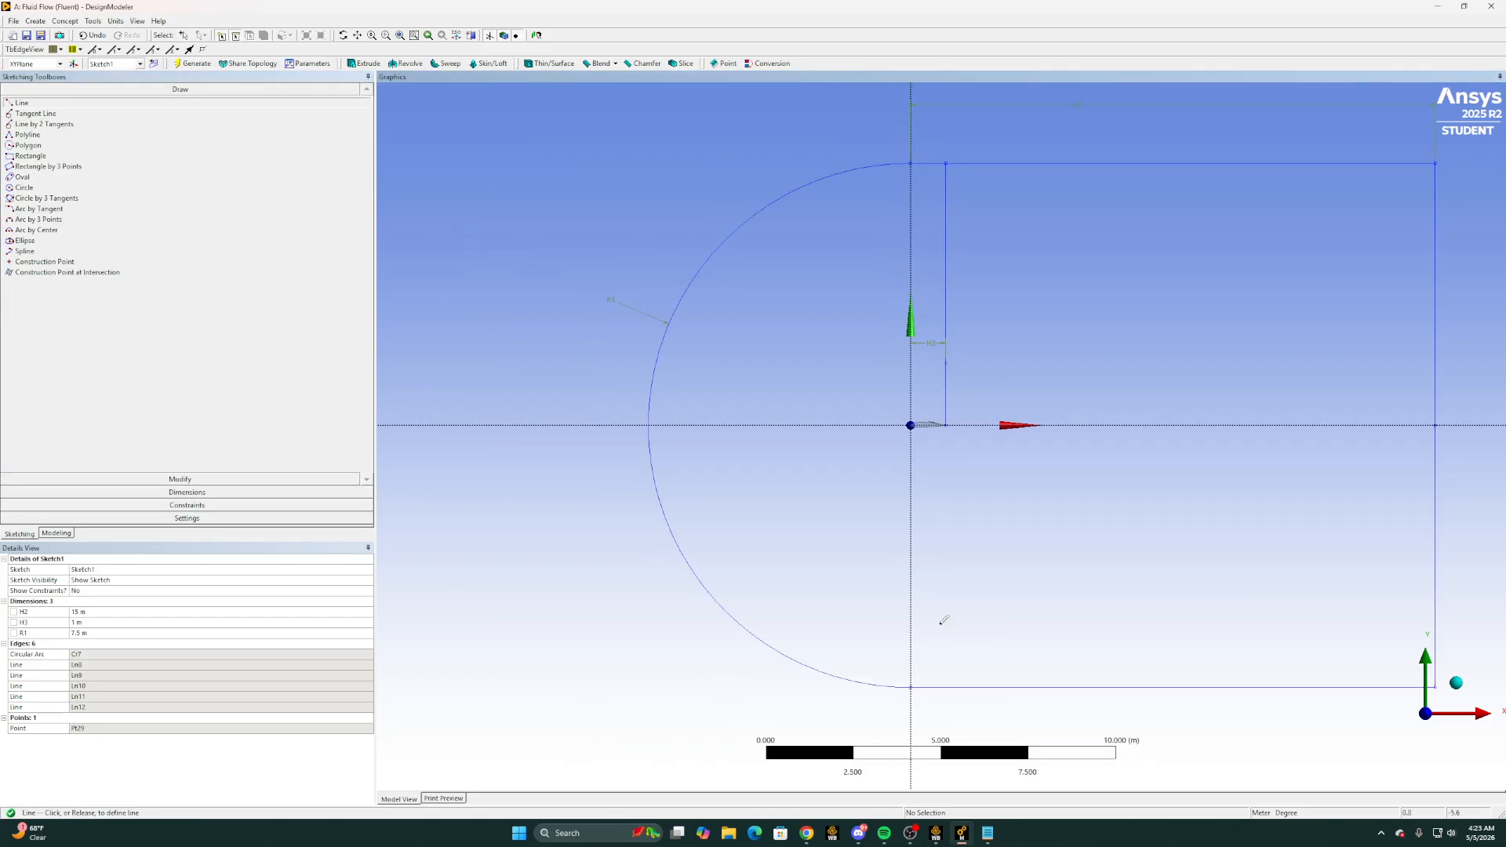
{"action": "left_click", "coordinate": [944, 687]}
Sketch a short vertical line upward from the airfoil near its leading edge, about 0.19 m from the vertical axis
{"action": "scroll", "coordinate": [929, 418], "scroll_direction": "up", "scroll_amount": 3}
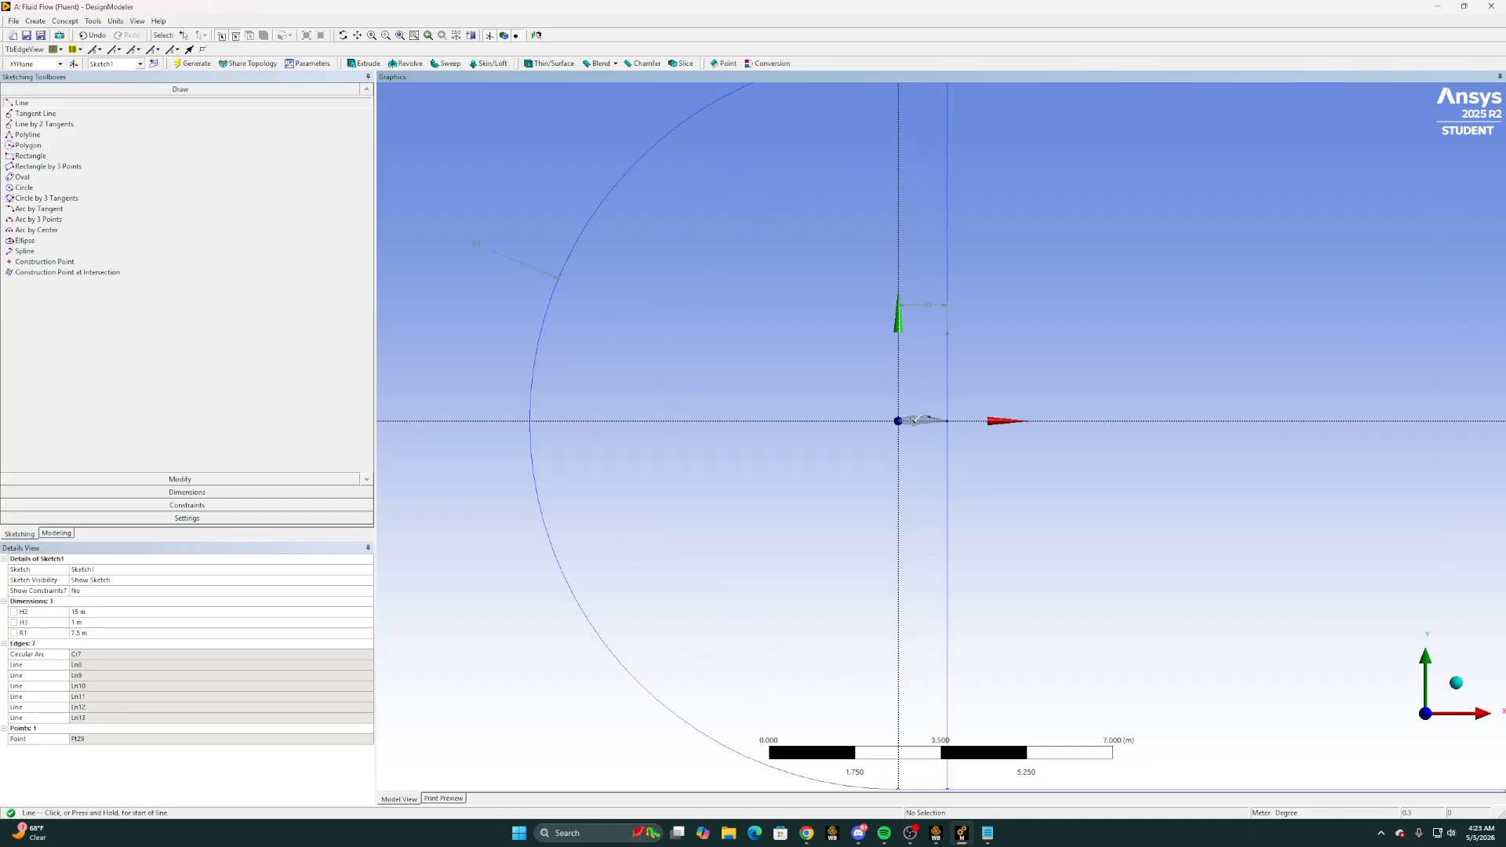
{"action": "left_click", "coordinate": [907, 417]}
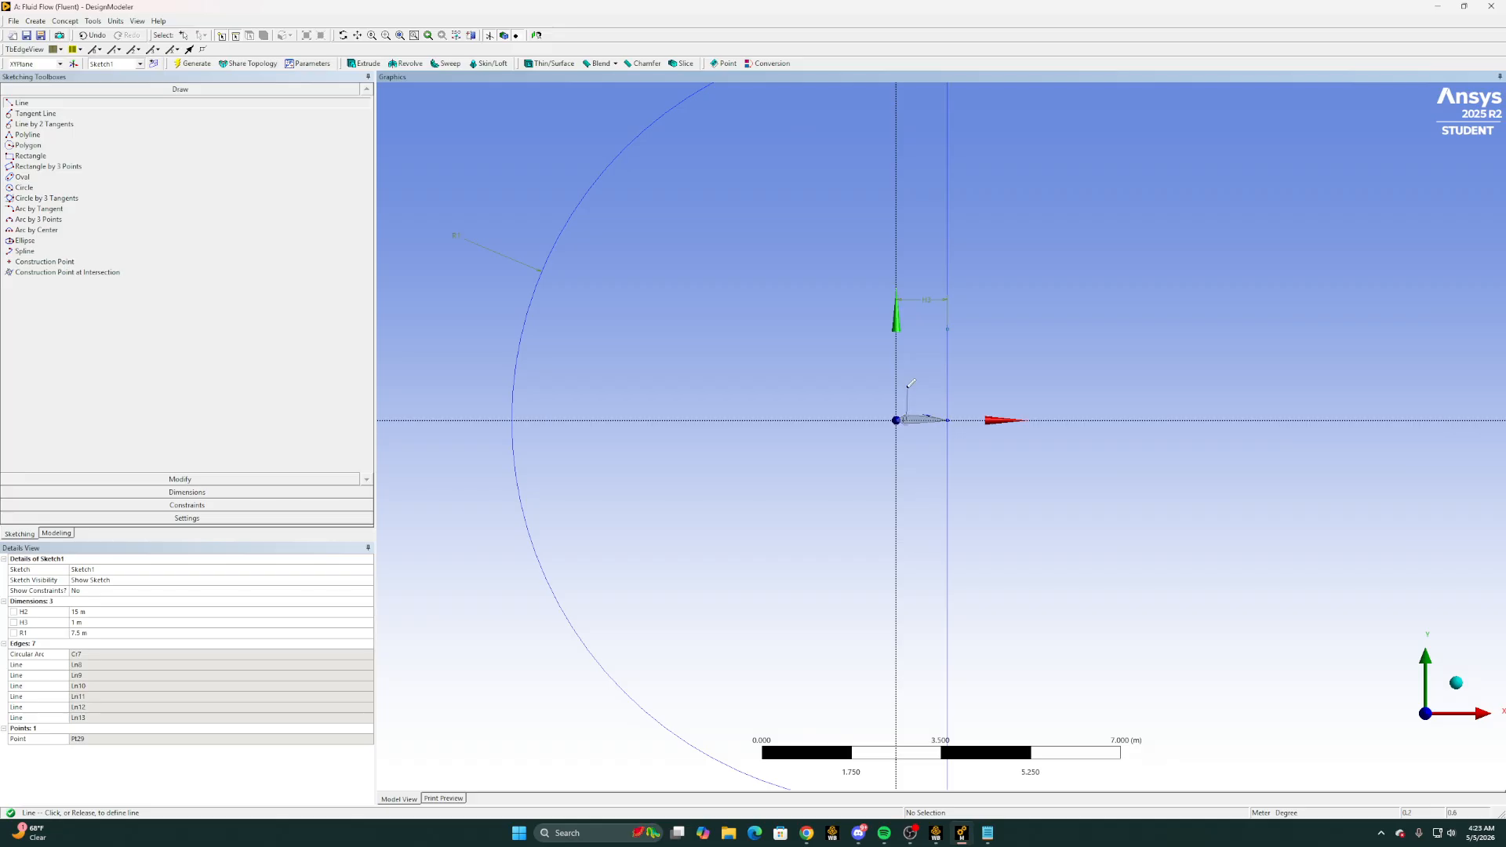
{"action": "left_click", "coordinate": [907, 330]}
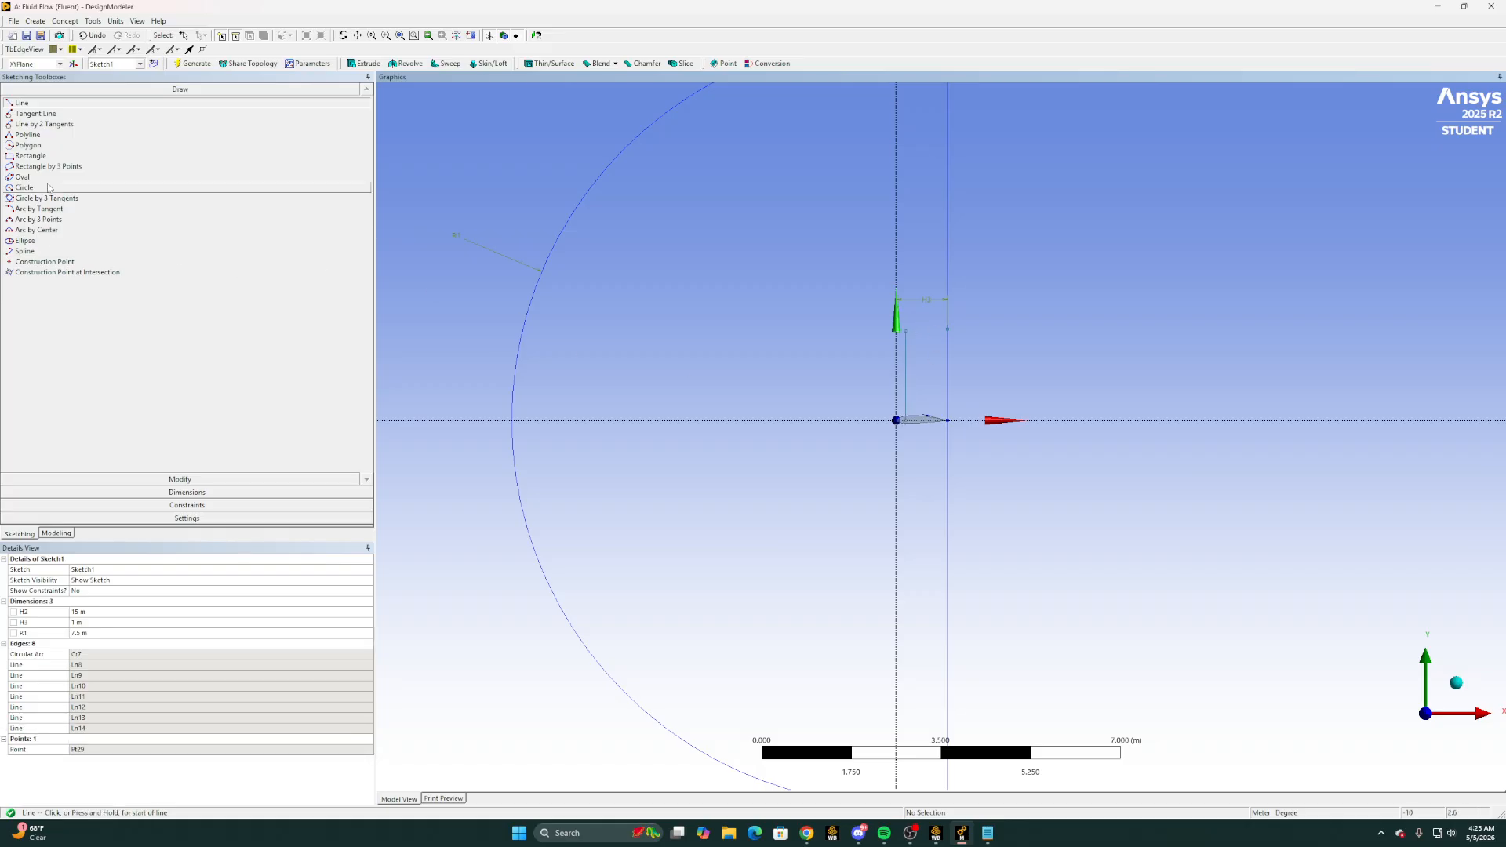
Add a horizontal dimension between the vertical axis and the short line near the leading edge and set it to 0.08 m
{"action": "left_click", "coordinate": [147, 479]}
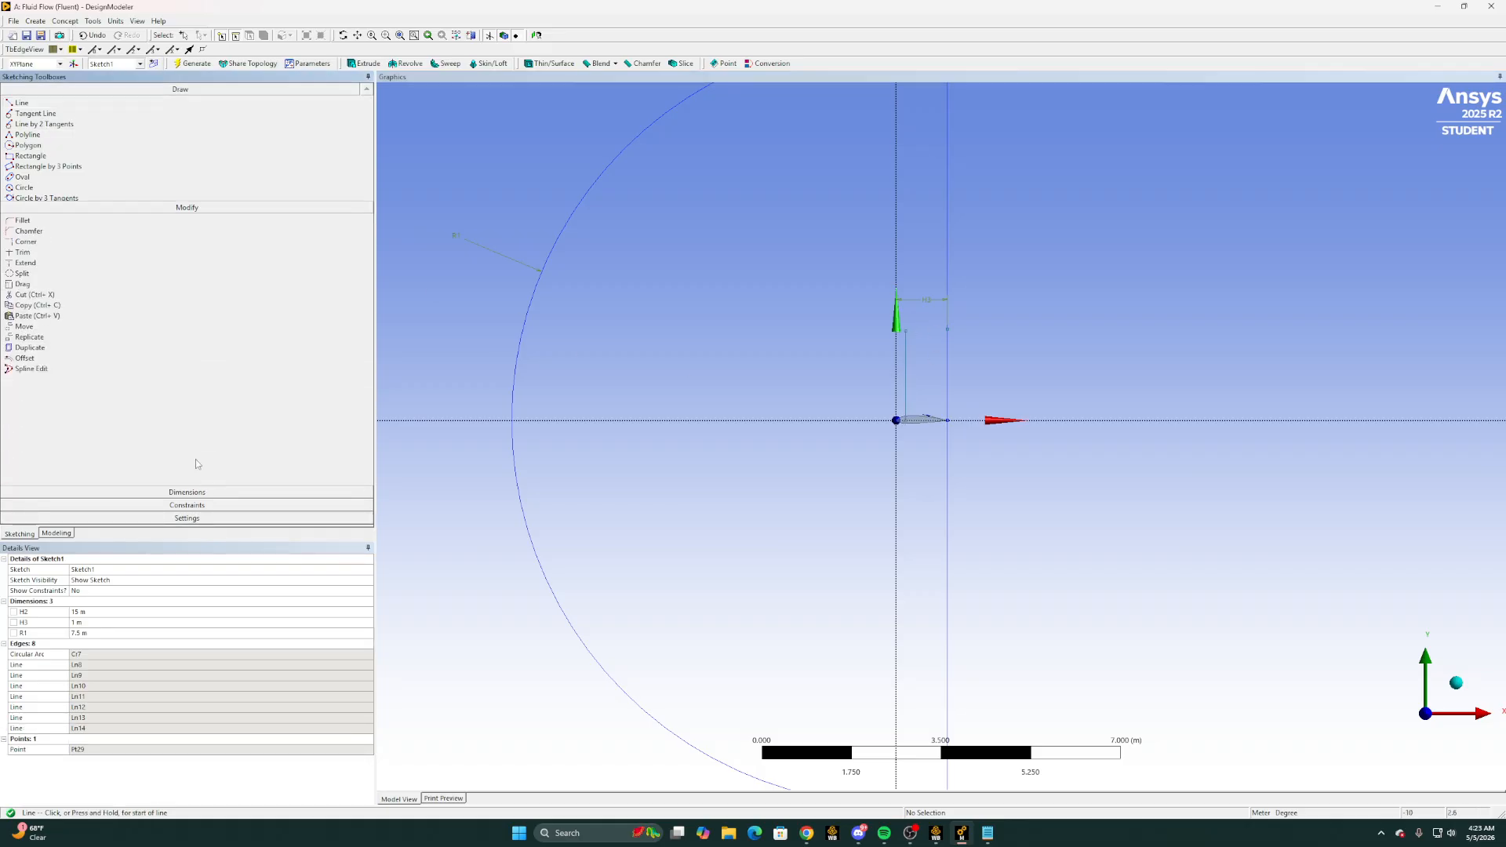
{"action": "left_click", "coordinate": [163, 492]}
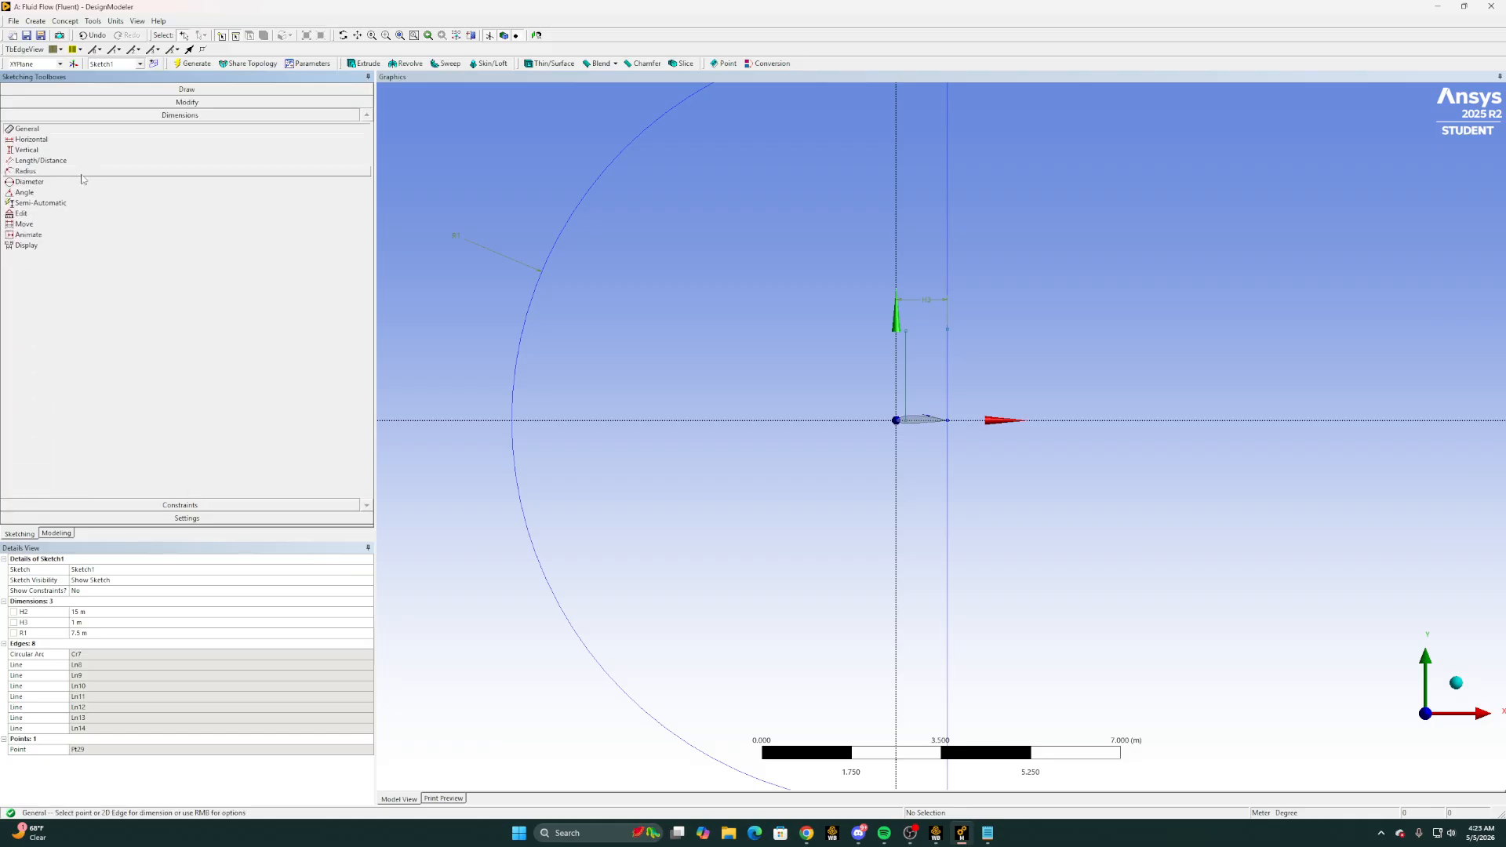
{"action": "left_click", "coordinate": [31, 139]}
{"action": "left_click", "coordinate": [896, 357]}
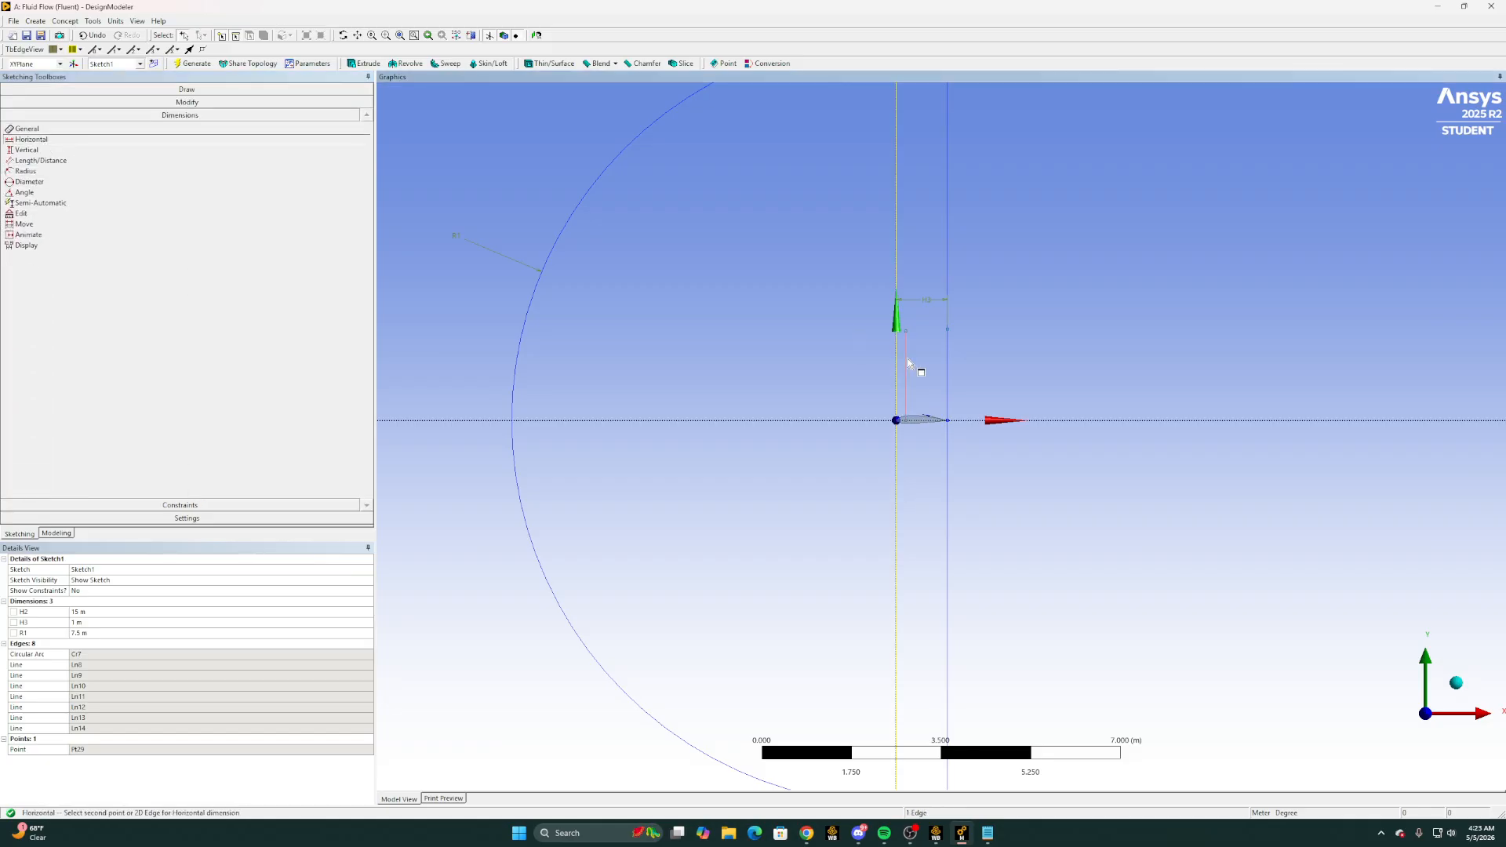
{"action": "left_click", "coordinate": [906, 358]}
{"action": "left_click", "coordinate": [828, 344]}
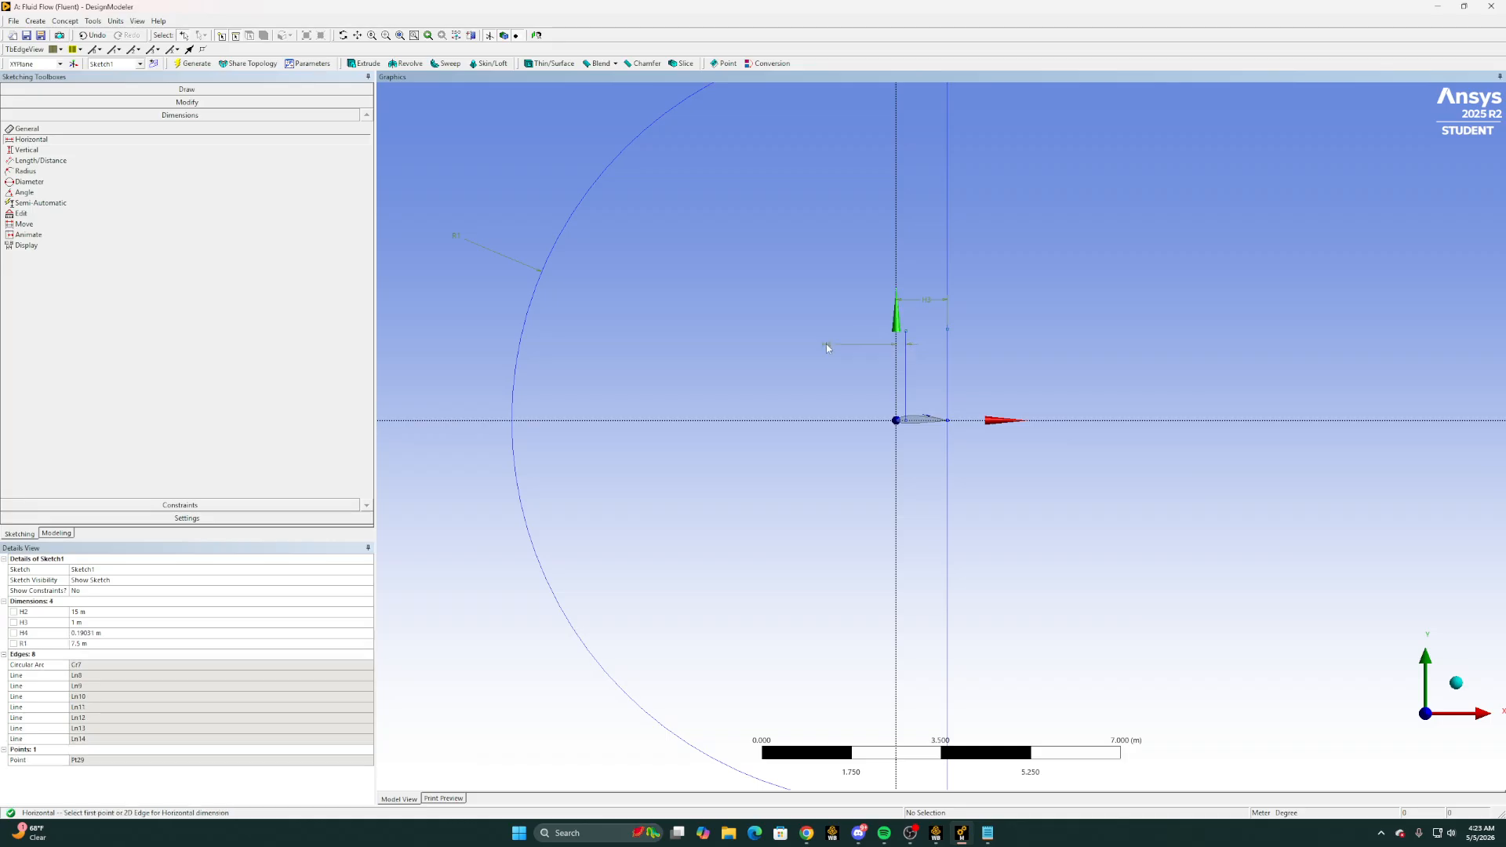
{"action": "left_click", "coordinate": [102, 633]}
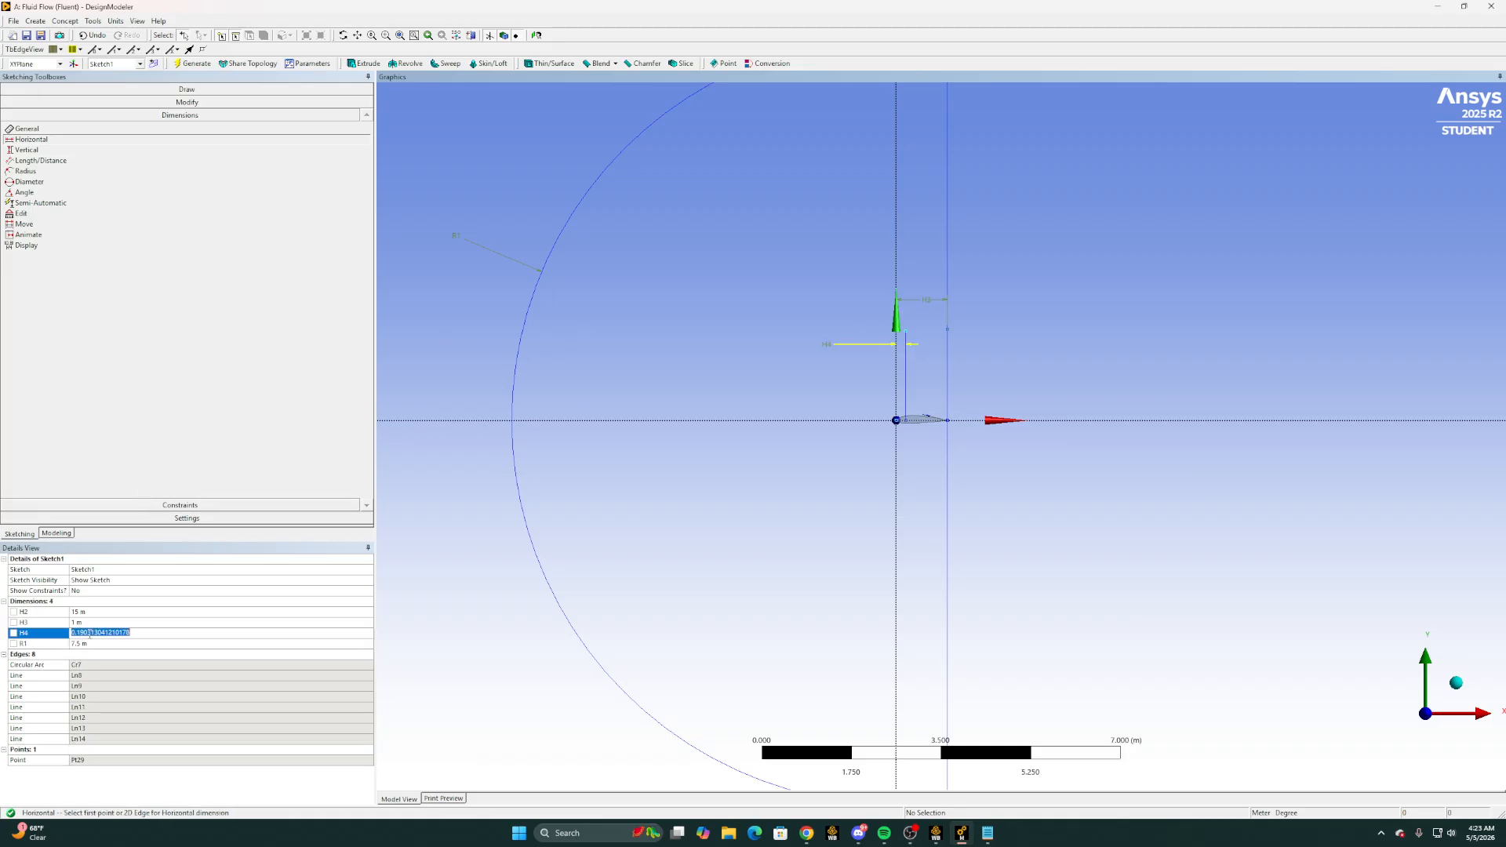
{"action": "type", "text": "0.08"}
{"action": "key", "text": "Return"}
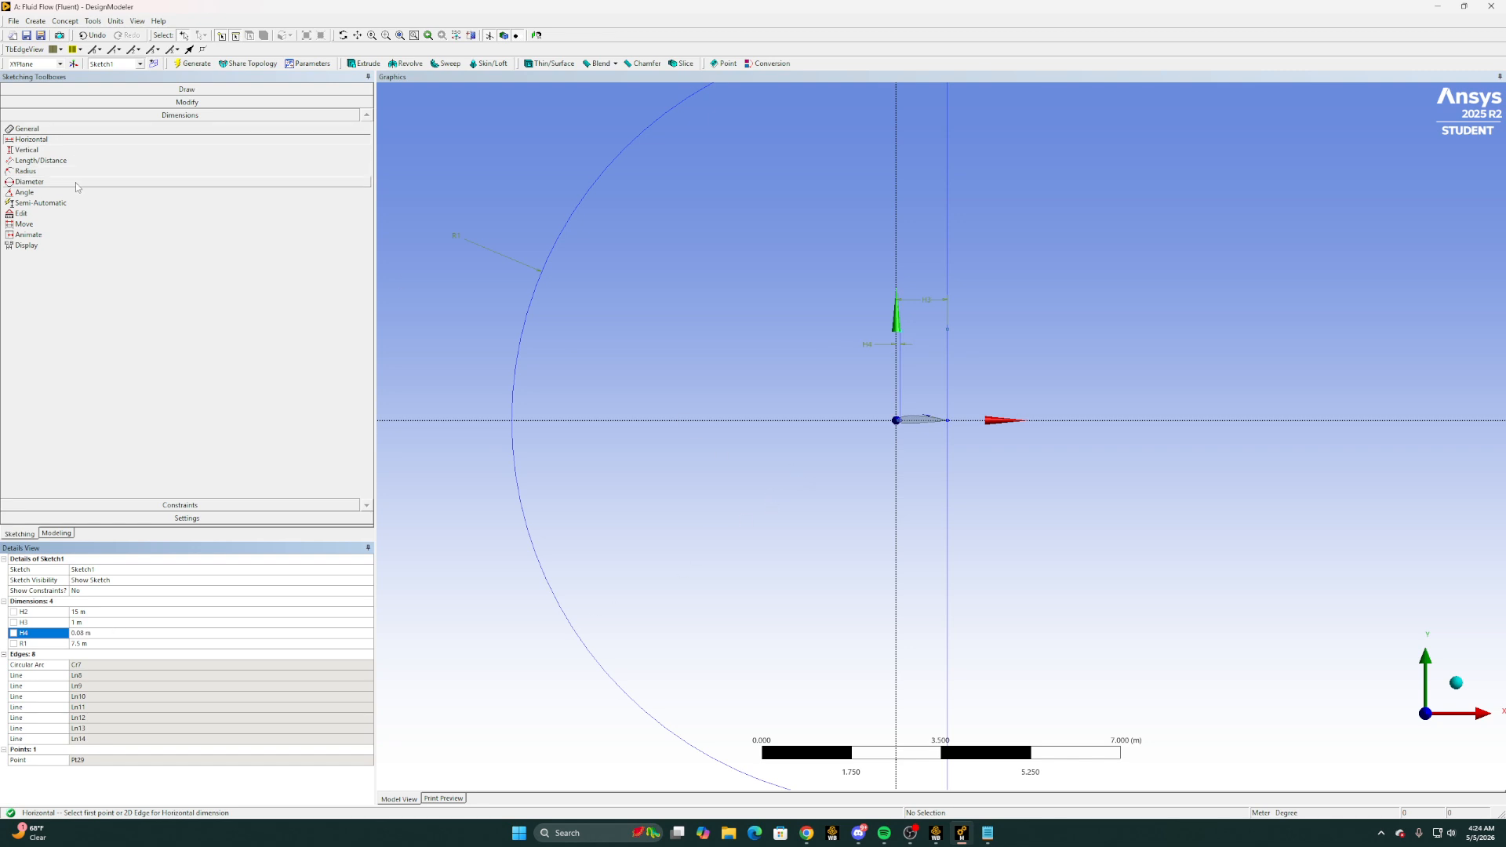
Extend the short vertical line near the leading edge up to the domain's upper boundary
{"action": "left_click", "coordinate": [145, 102]}
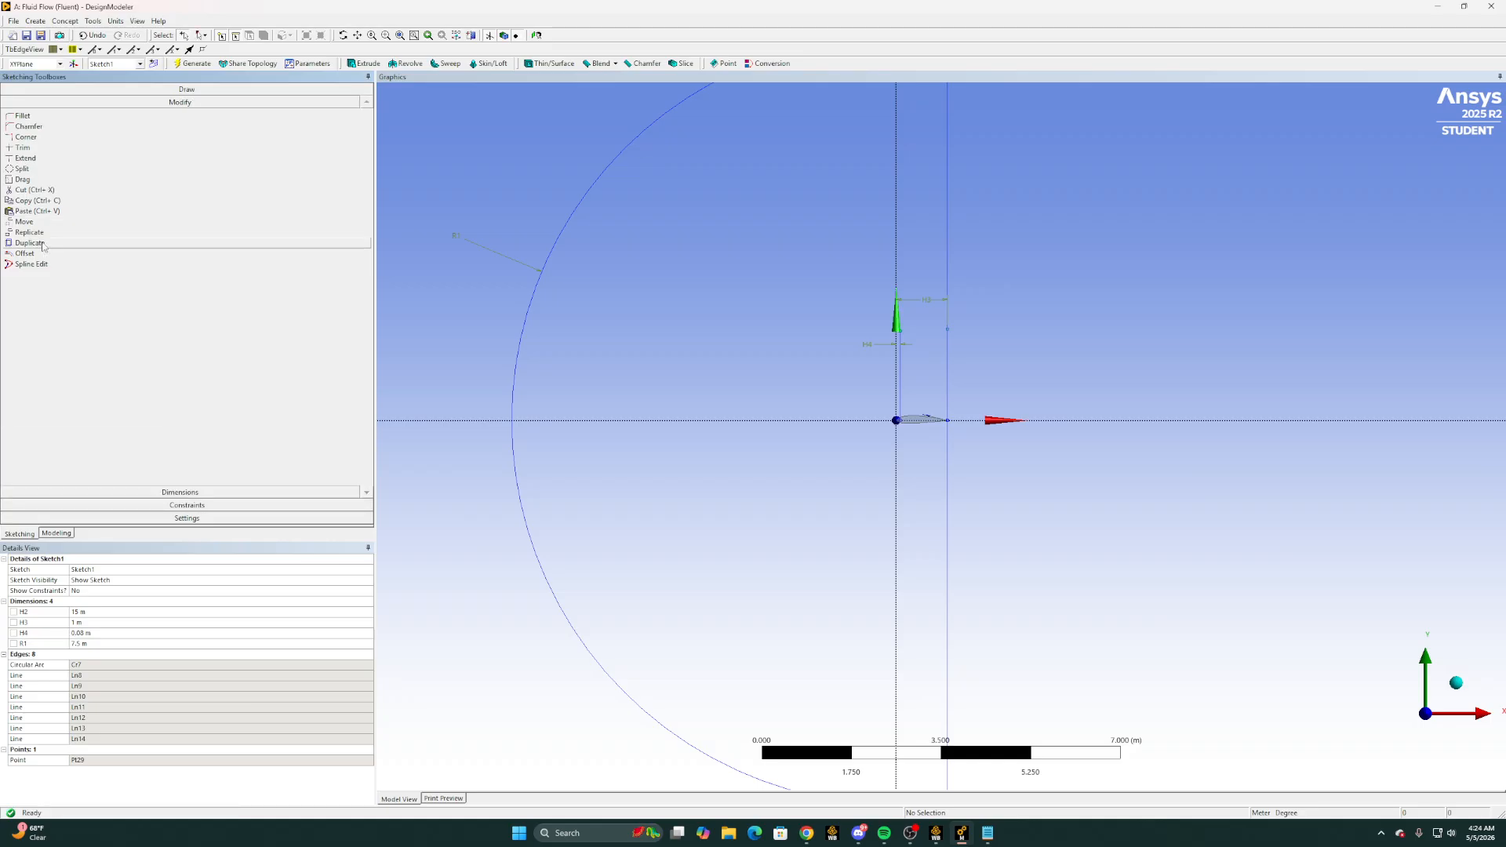
{"action": "left_click", "coordinate": [44, 160]}
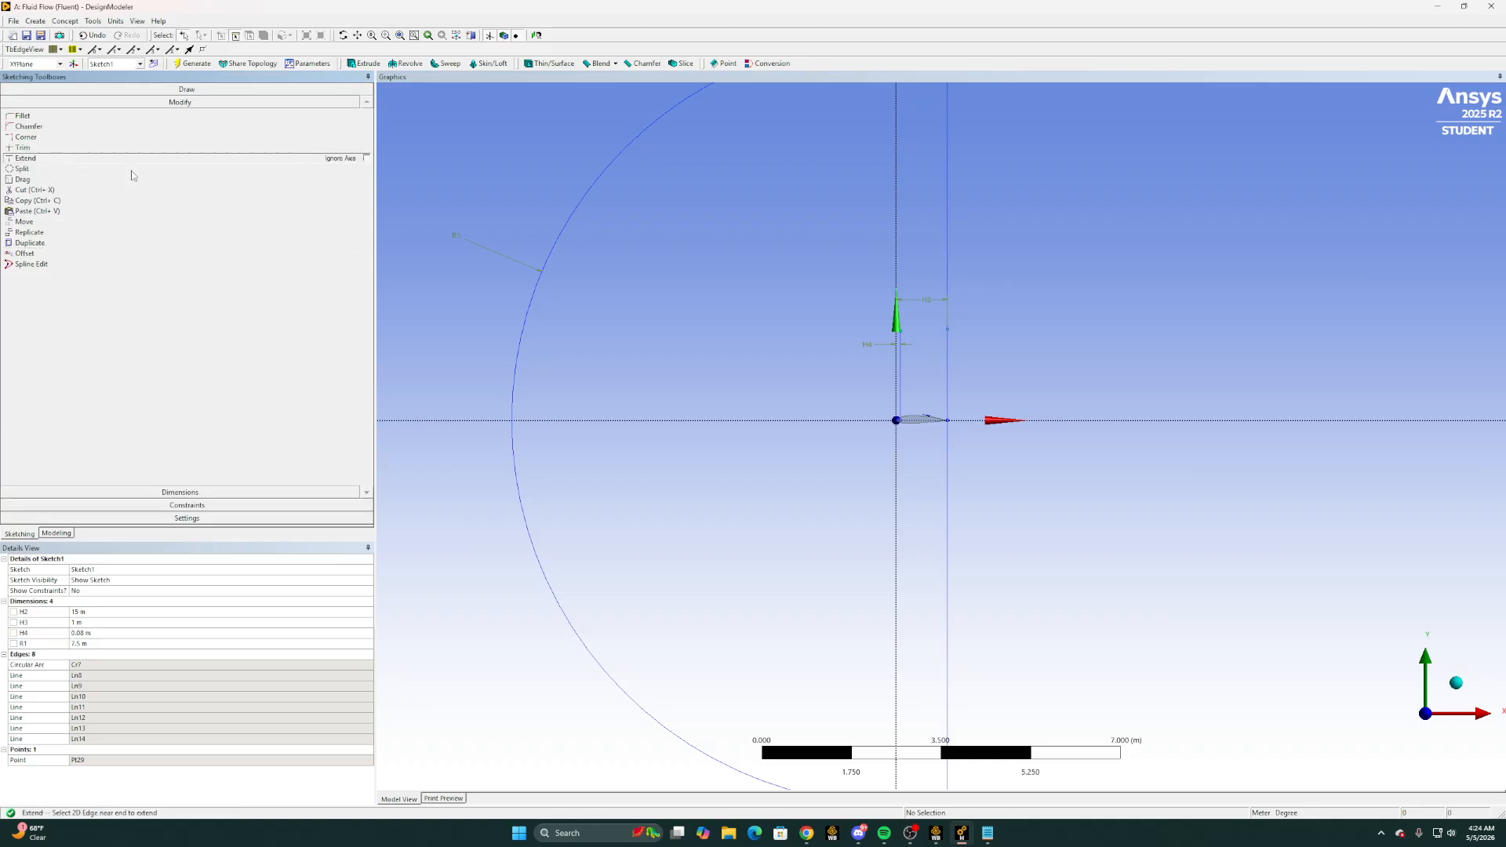
{"action": "left_click", "coordinate": [905, 333]}
Sketch a vertical line from the horizontal axis near the leading edge down to the domain's lower boundary
{"action": "left_click", "coordinate": [187, 89]}
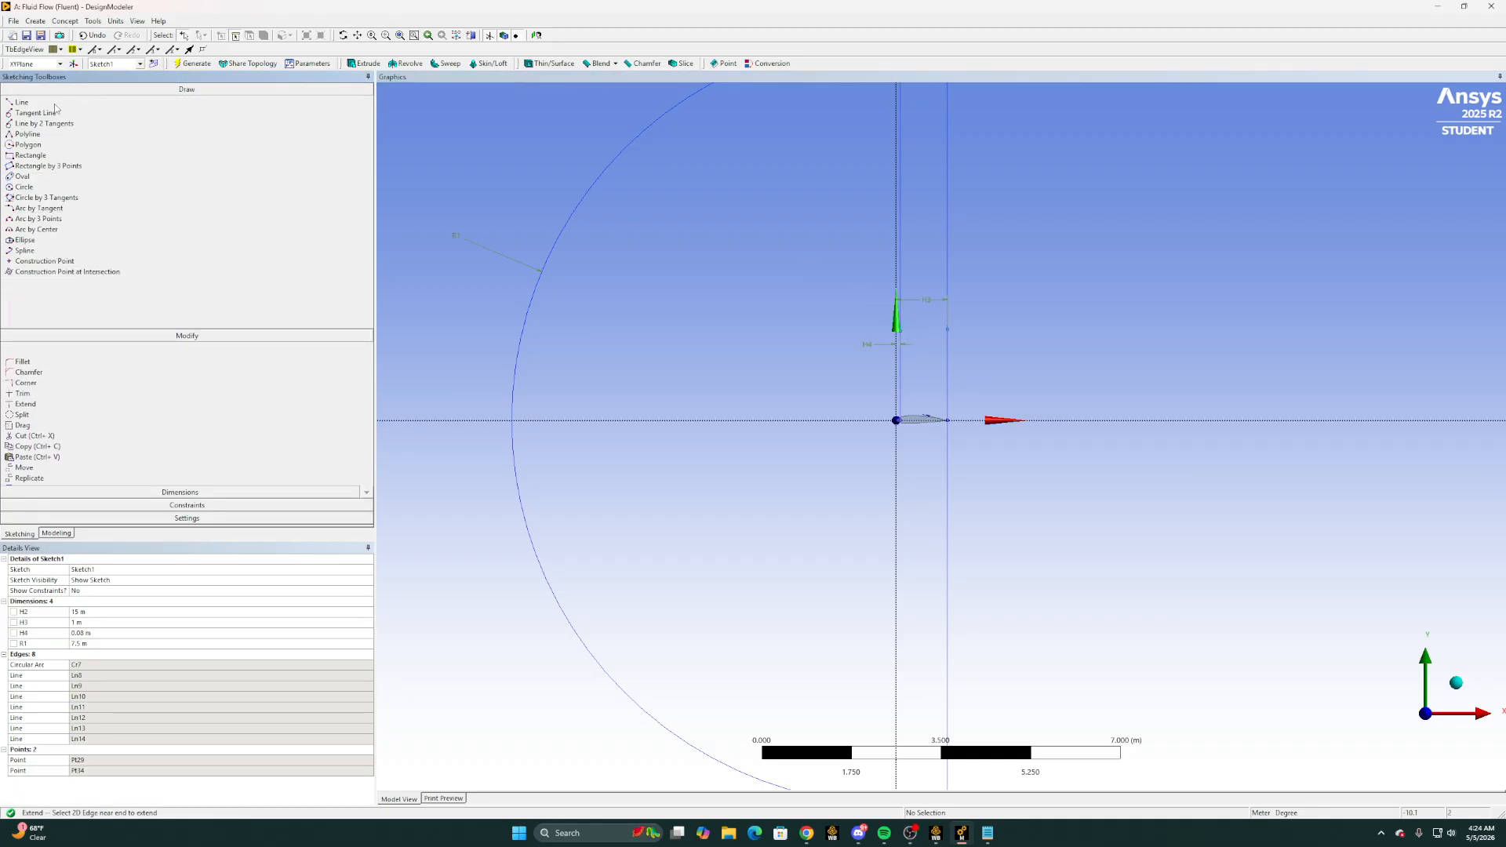
{"action": "left_click", "coordinate": [22, 103]}
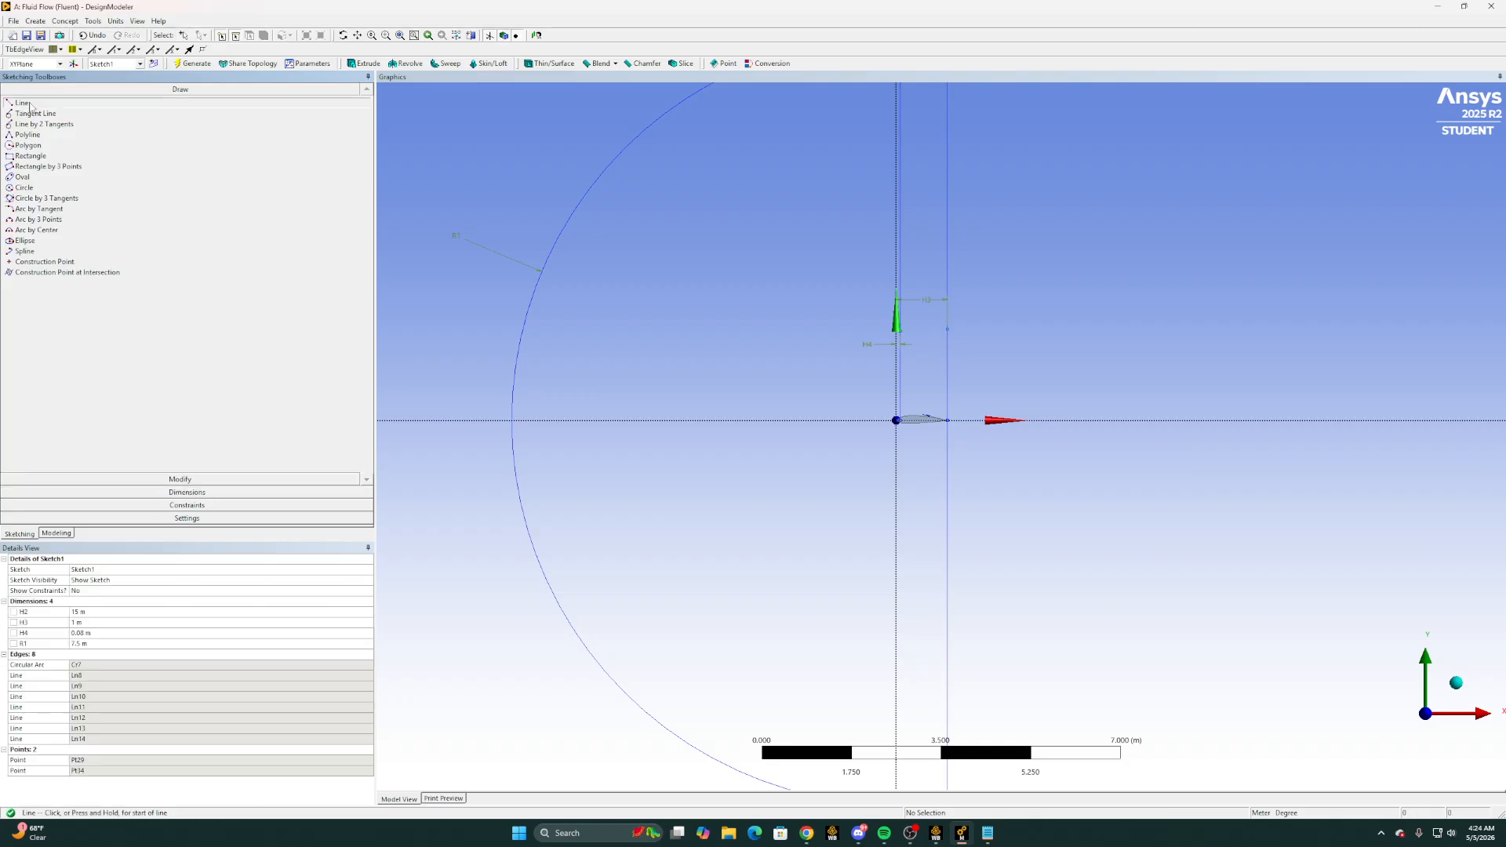
{"action": "left_click", "coordinate": [897, 421]}
{"action": "scroll", "coordinate": [922, 596], "scroll_direction": "down", "scroll_amount": 2}
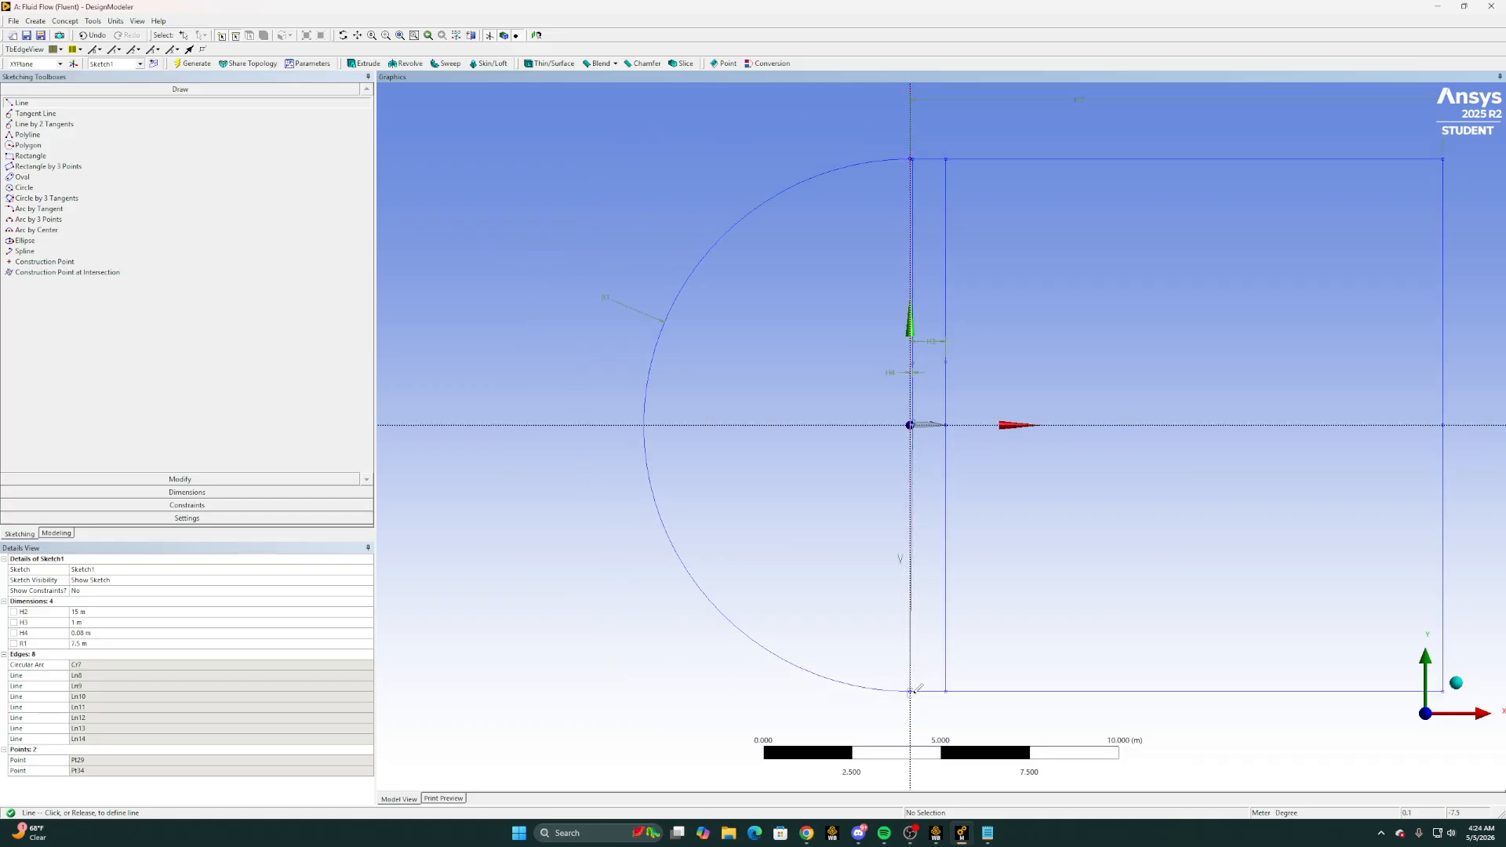
{"action": "left_click", "coordinate": [911, 692]}
{"action": "scroll", "coordinate": [936, 614], "scroll_direction": "up", "scroll_amount": 1}
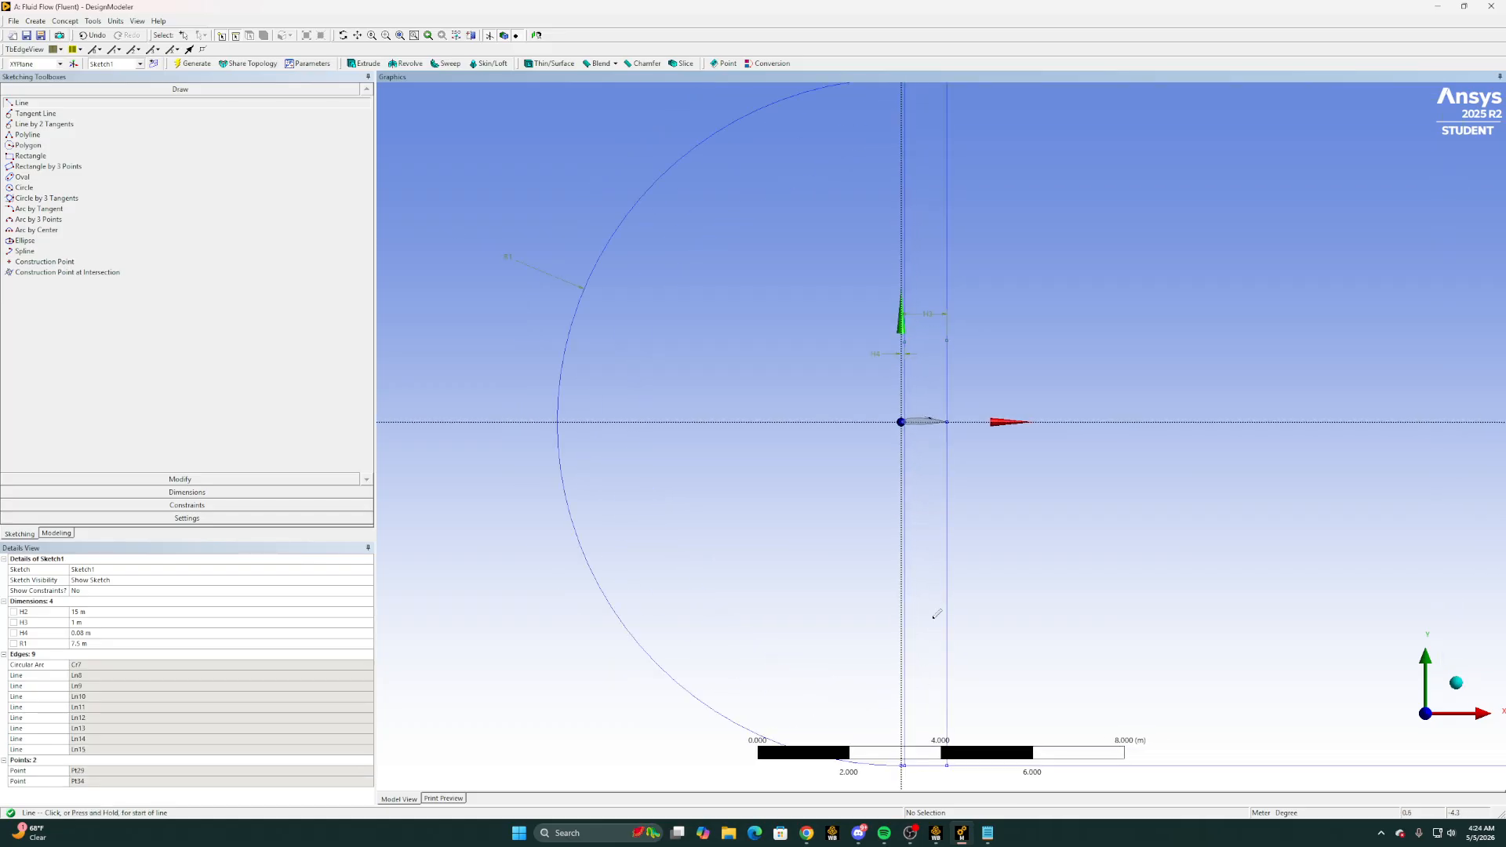
{"action": "scroll", "coordinate": [944, 436], "scroll_direction": "up", "scroll_amount": 1}
{"action": "scroll", "coordinate": [902, 428], "scroll_direction": "down", "scroll_amount": 2}
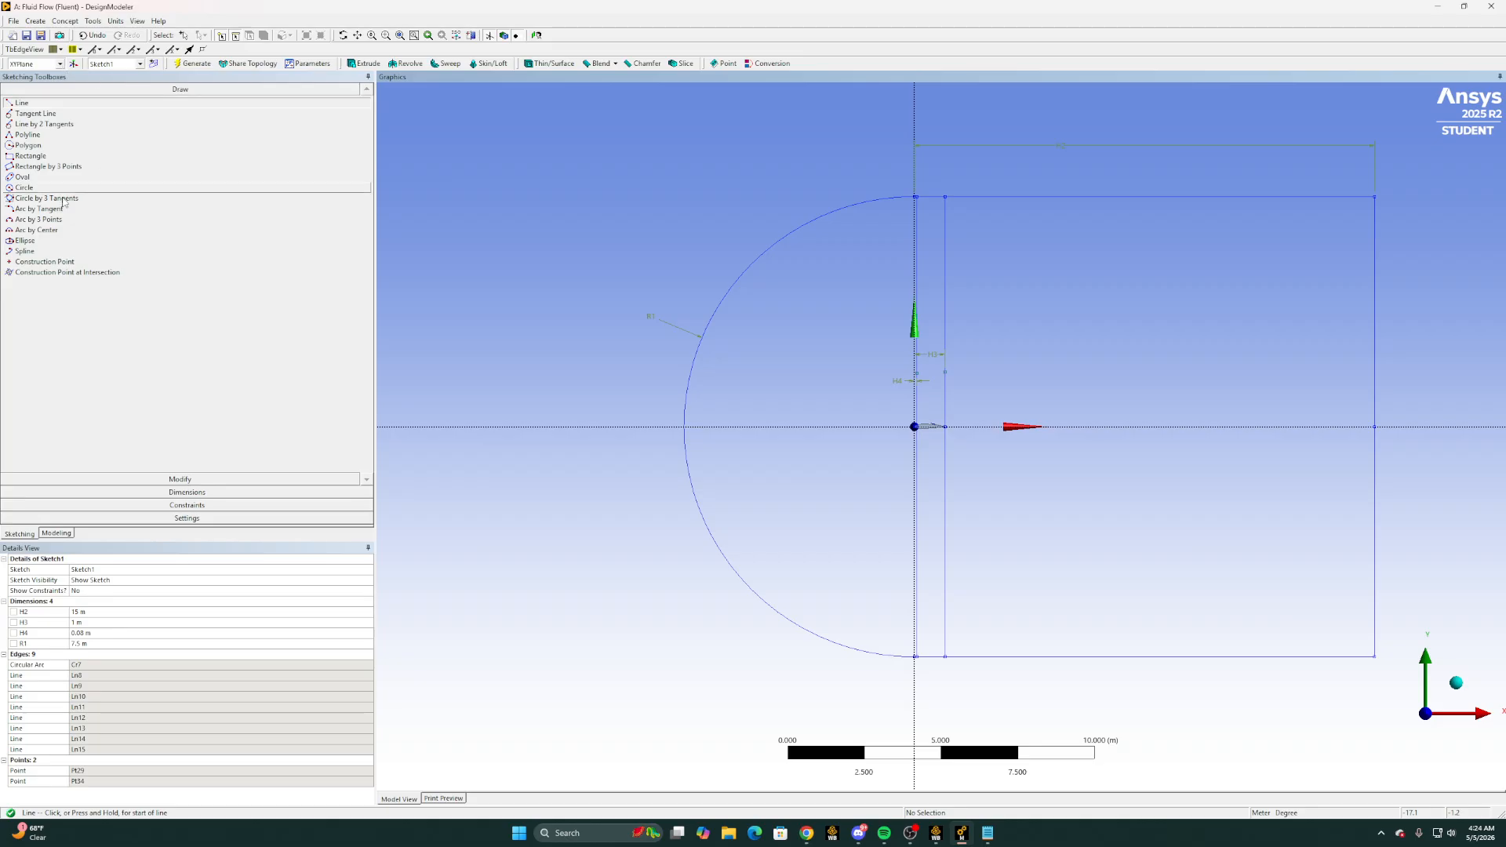
Start a Lines From Sketches feature for the flow domain
{"action": "left_click", "coordinate": [65, 21]}
{"action": "left_click", "coordinate": [75, 48]}
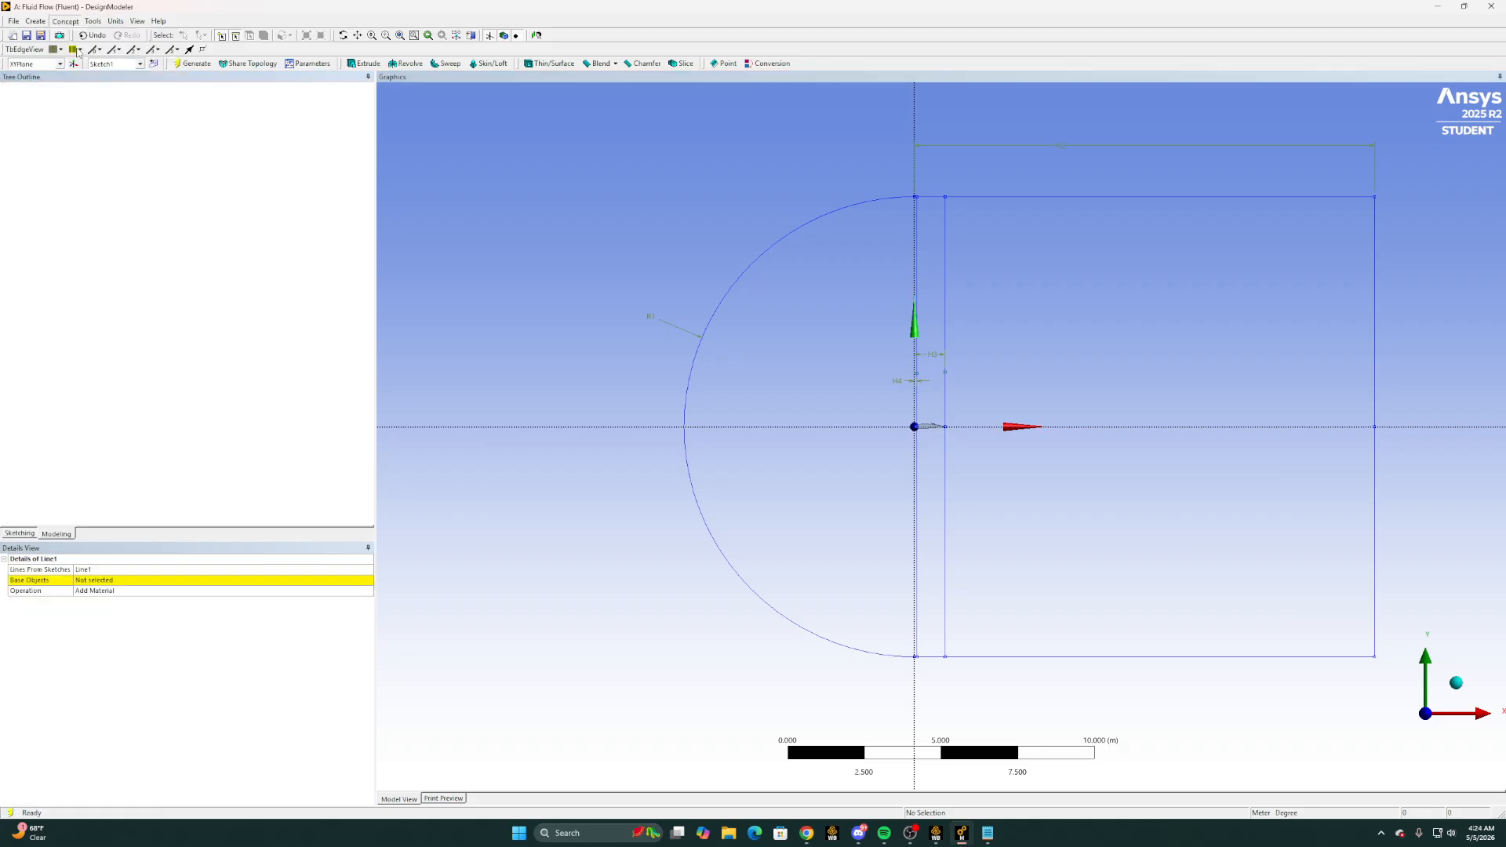
{"action": "left_click", "coordinate": [65, 22]}
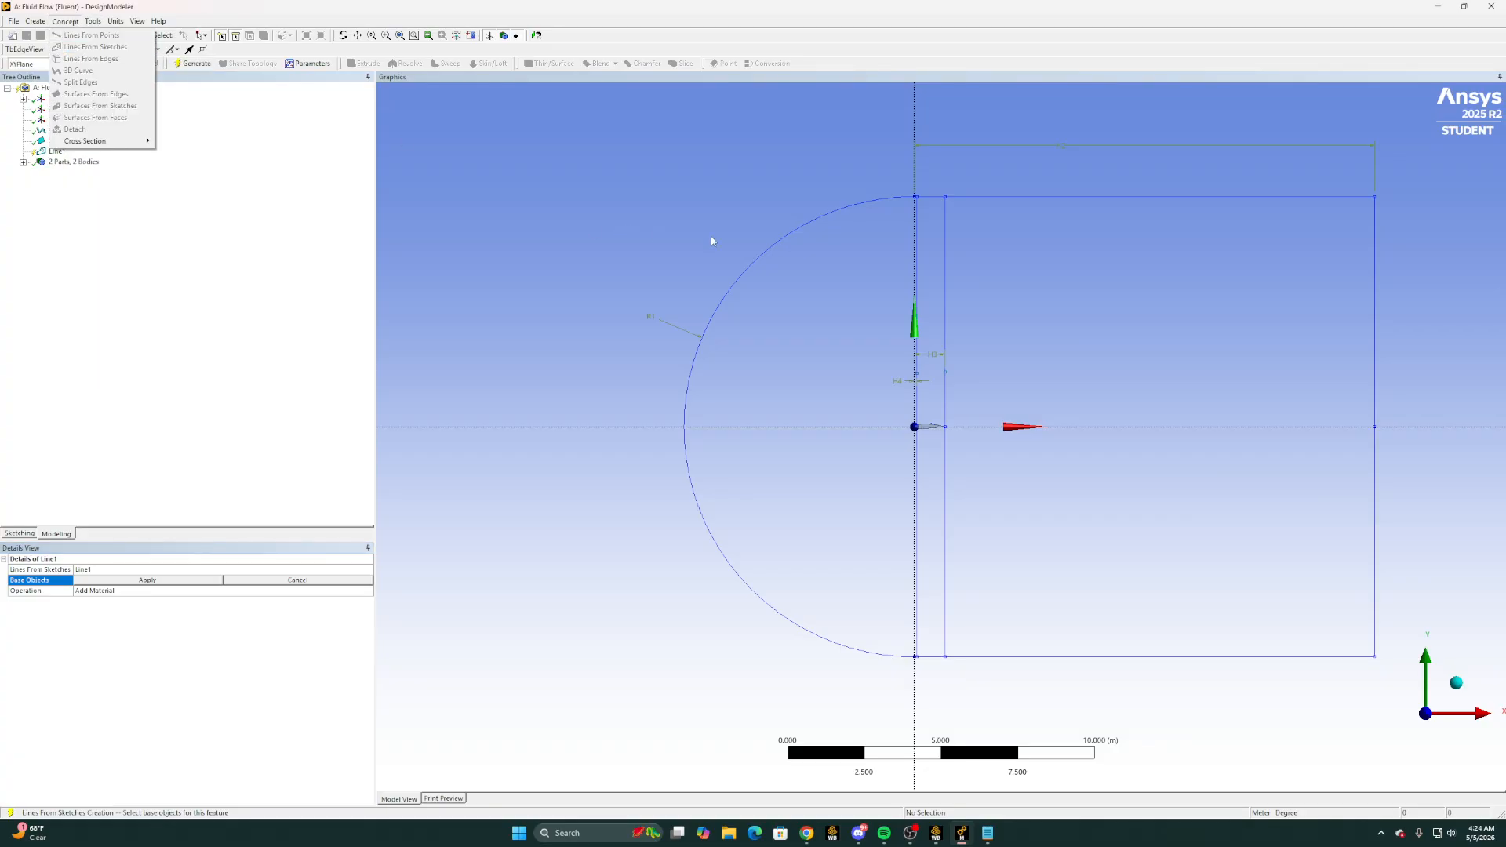
{"action": "left_click", "coordinate": [771, 253]}
{"action": "left_click", "coordinate": [763, 265]}
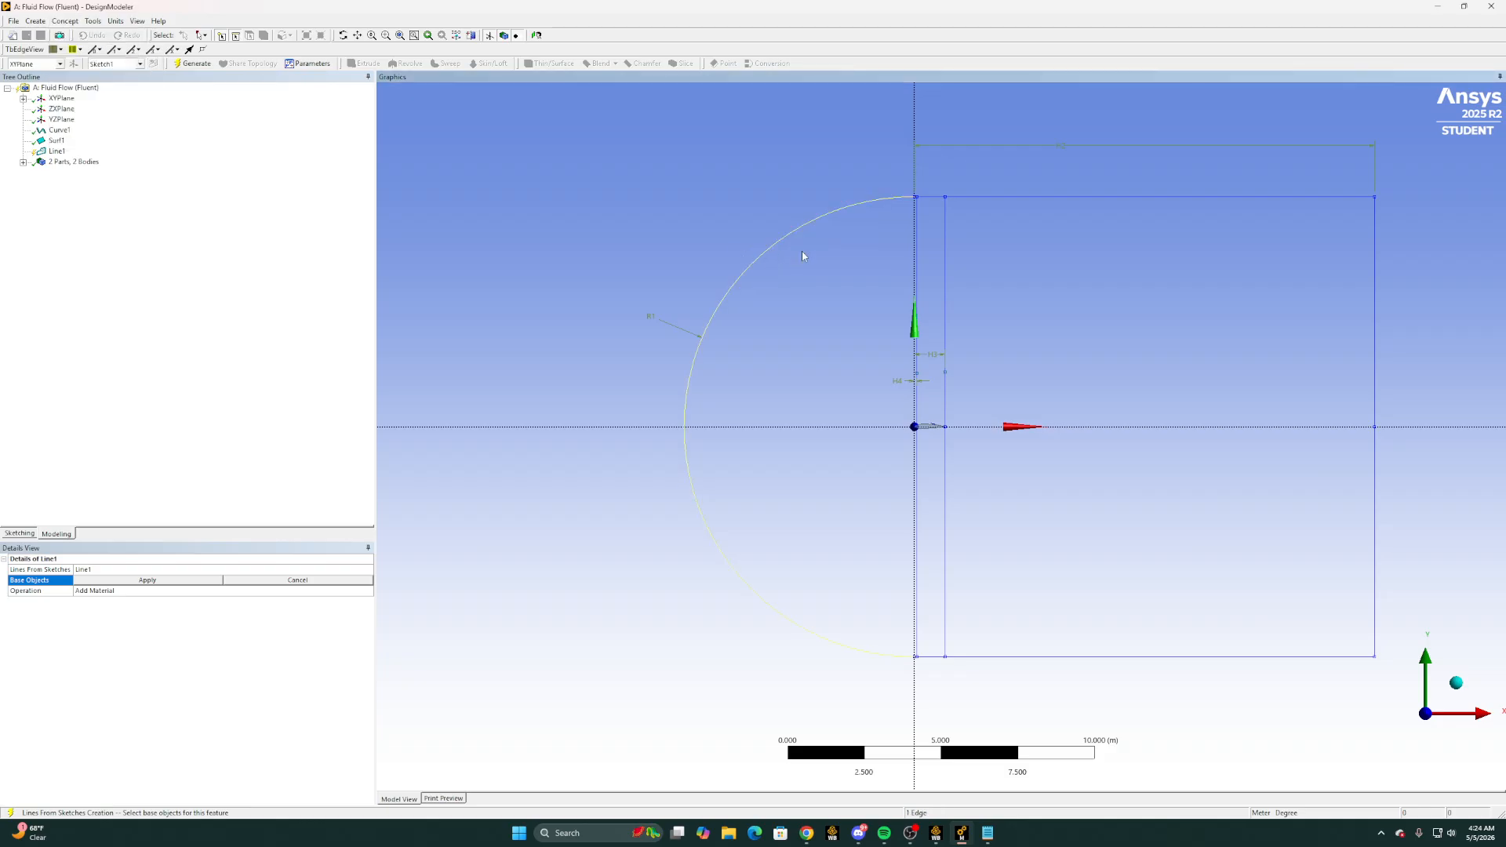
{"action": "left_click", "coordinate": [934, 197], "text": "ctrl"}
{"action": "left_click", "coordinate": [1376, 609], "text": "ctrl"}
{"action": "left_click", "coordinate": [1300, 659], "text": "ctrl"}
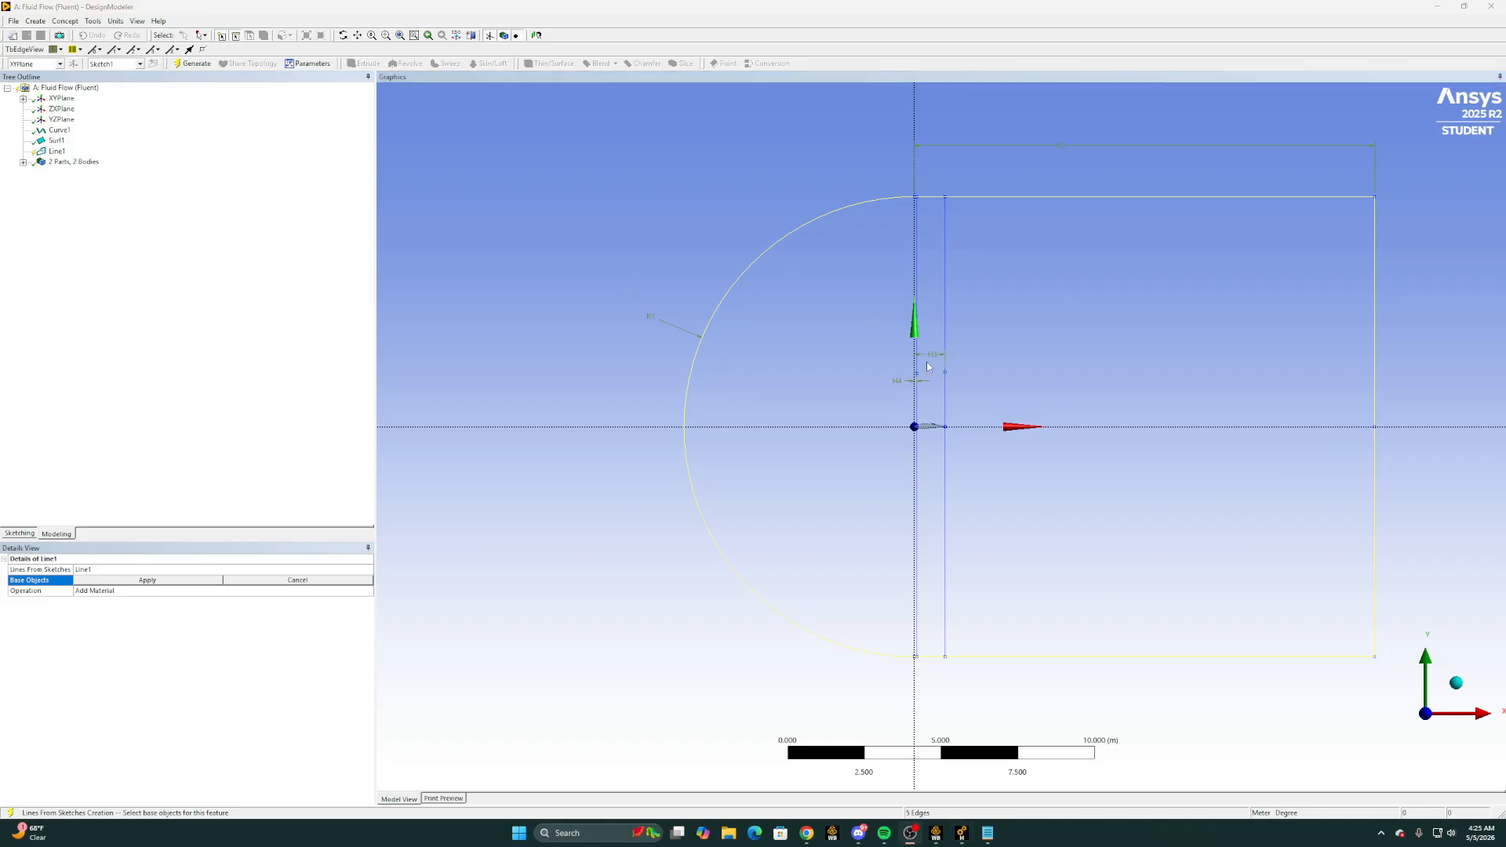
{"action": "left_click", "coordinate": [944, 351], "text": "ctrl"}
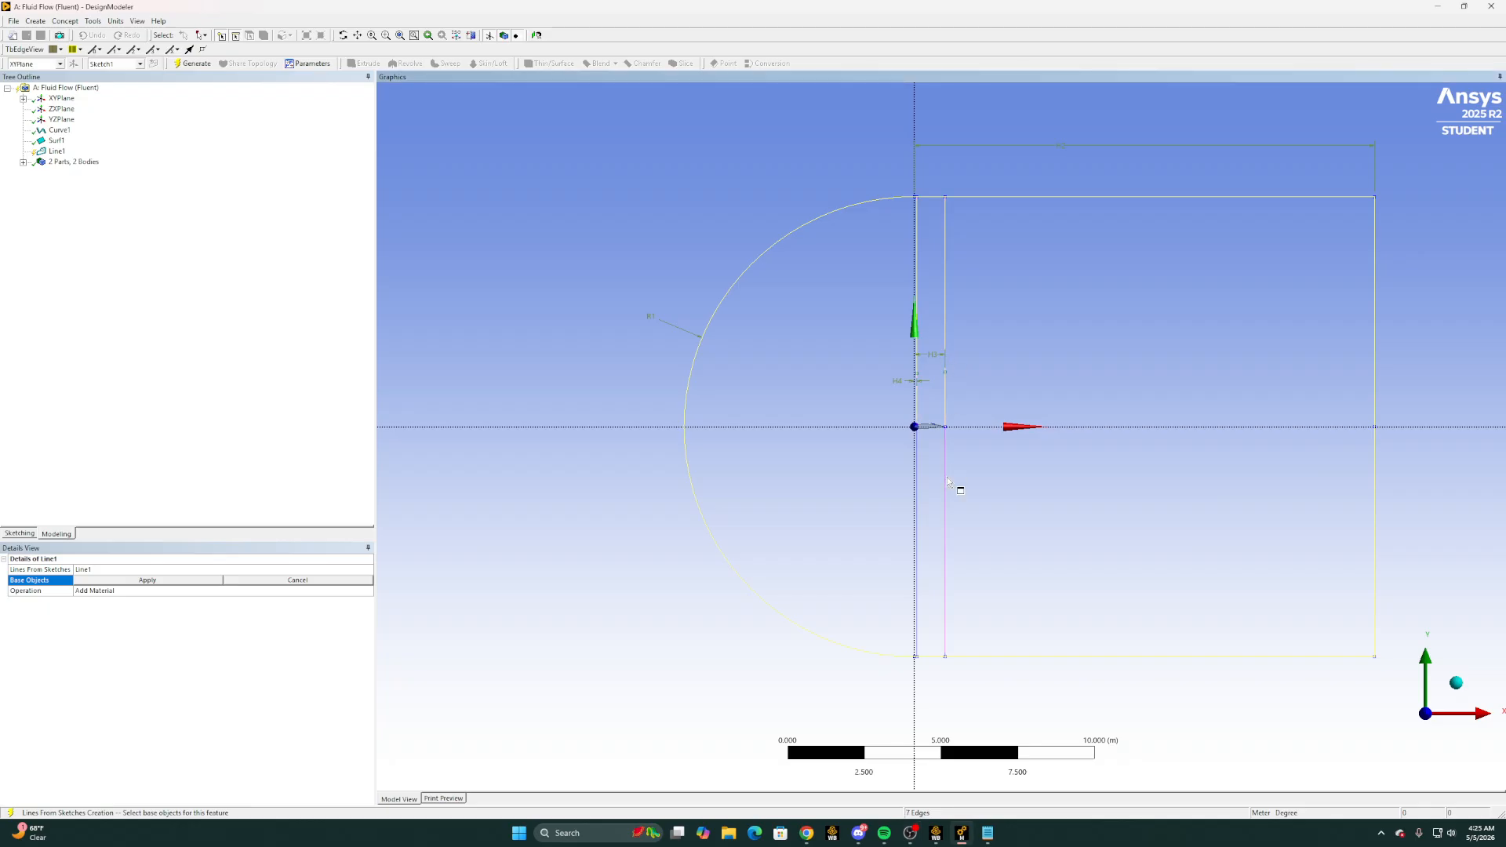
{"action": "left_click", "coordinate": [946, 494], "text": "ctrl"}
{"action": "left_click", "coordinate": [926, 499], "text": "ctrl"}
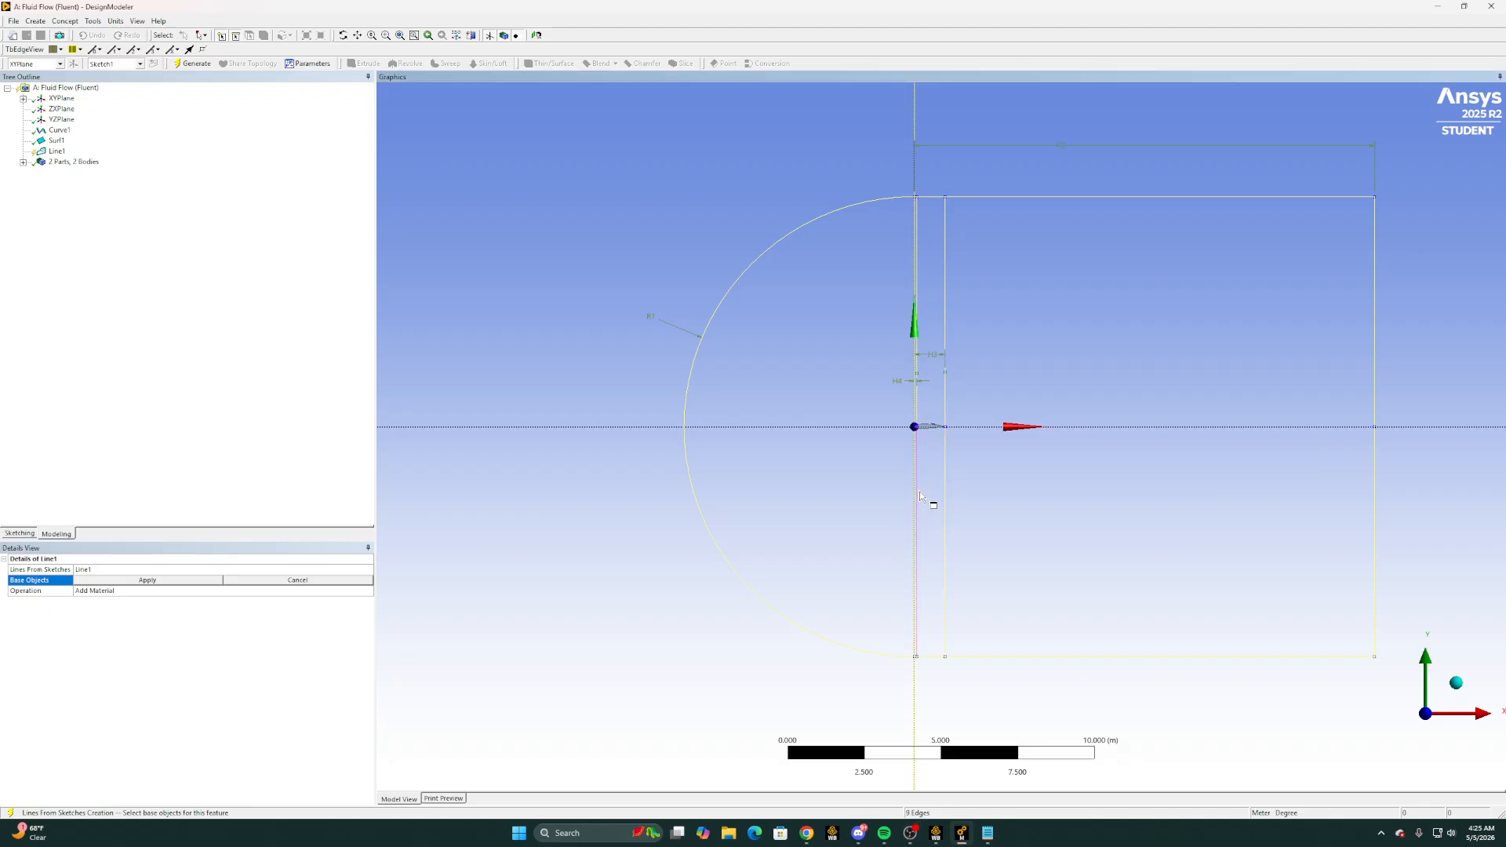
{"action": "left_click", "coordinate": [927, 502]}
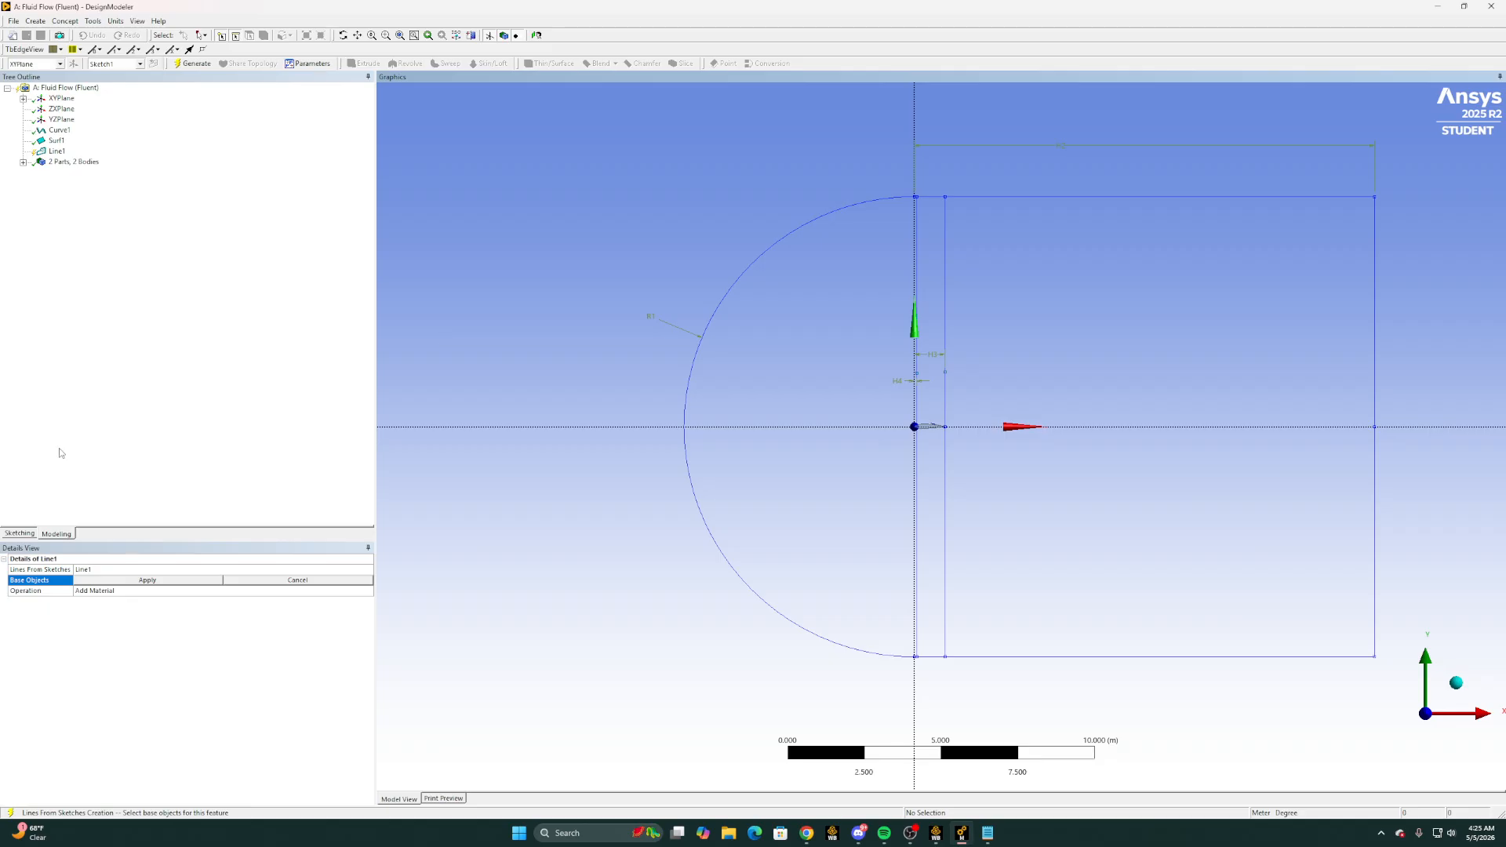
Use Sketch1 from the XY plane as the line feature's base object and generate it
{"action": "left_click", "coordinate": [23, 98]}
{"action": "left_click", "coordinate": [76, 108]}
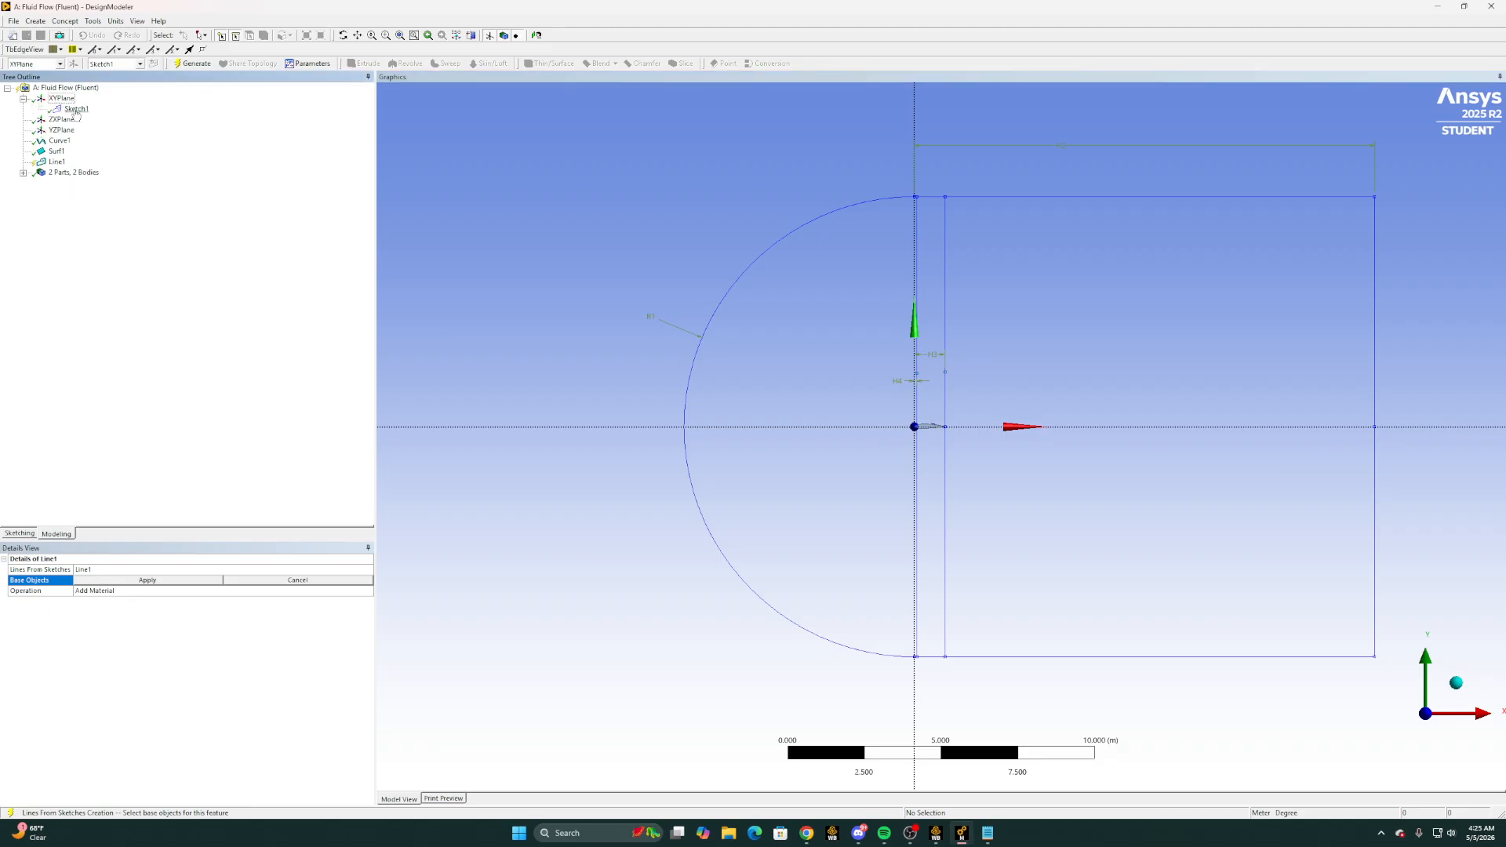
{"action": "left_click", "coordinate": [195, 580]}
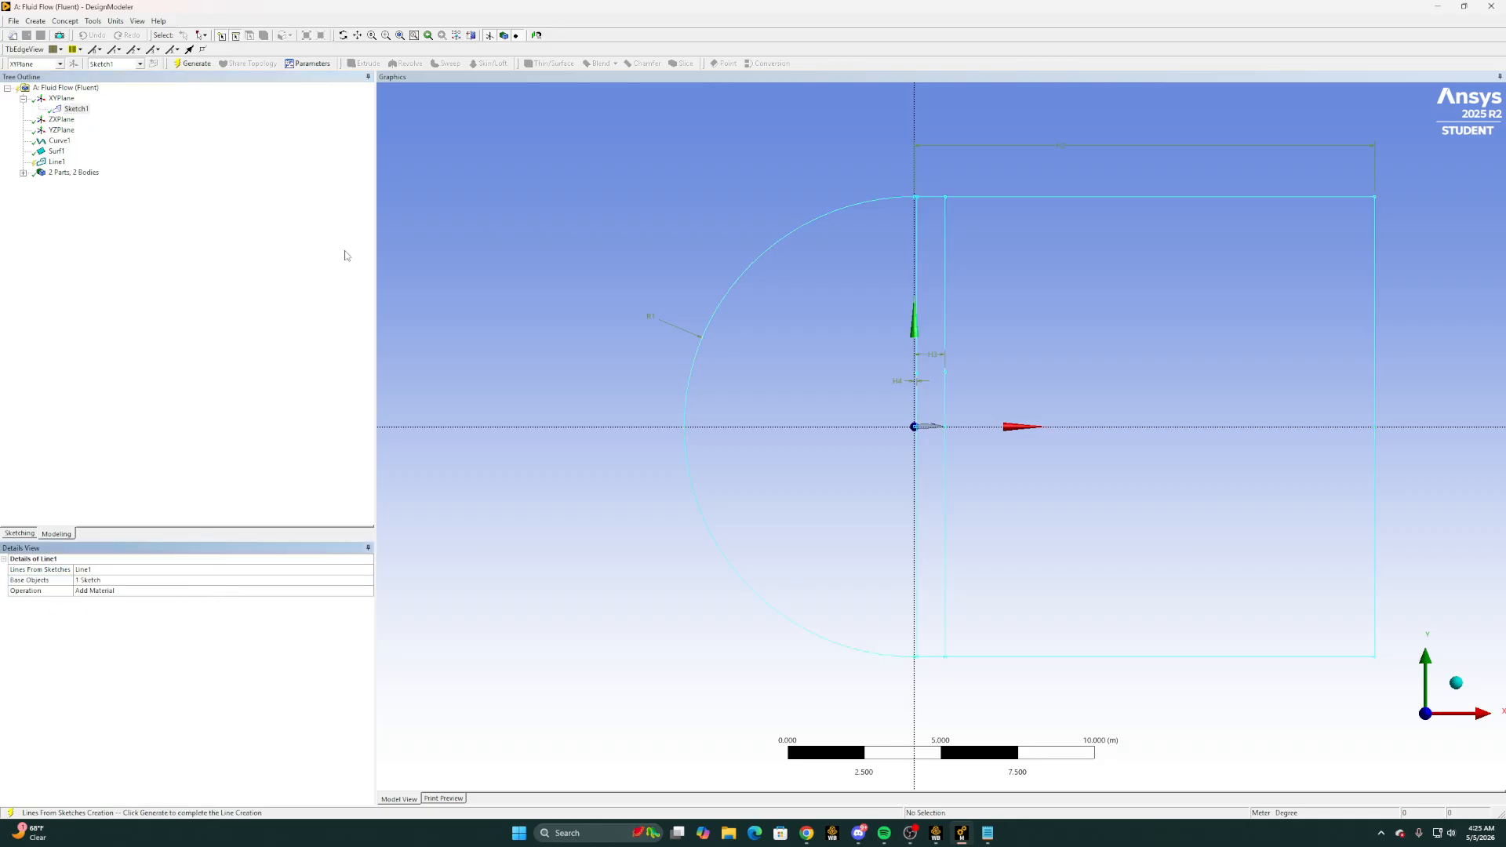
{"action": "left_click", "coordinate": [194, 63]}
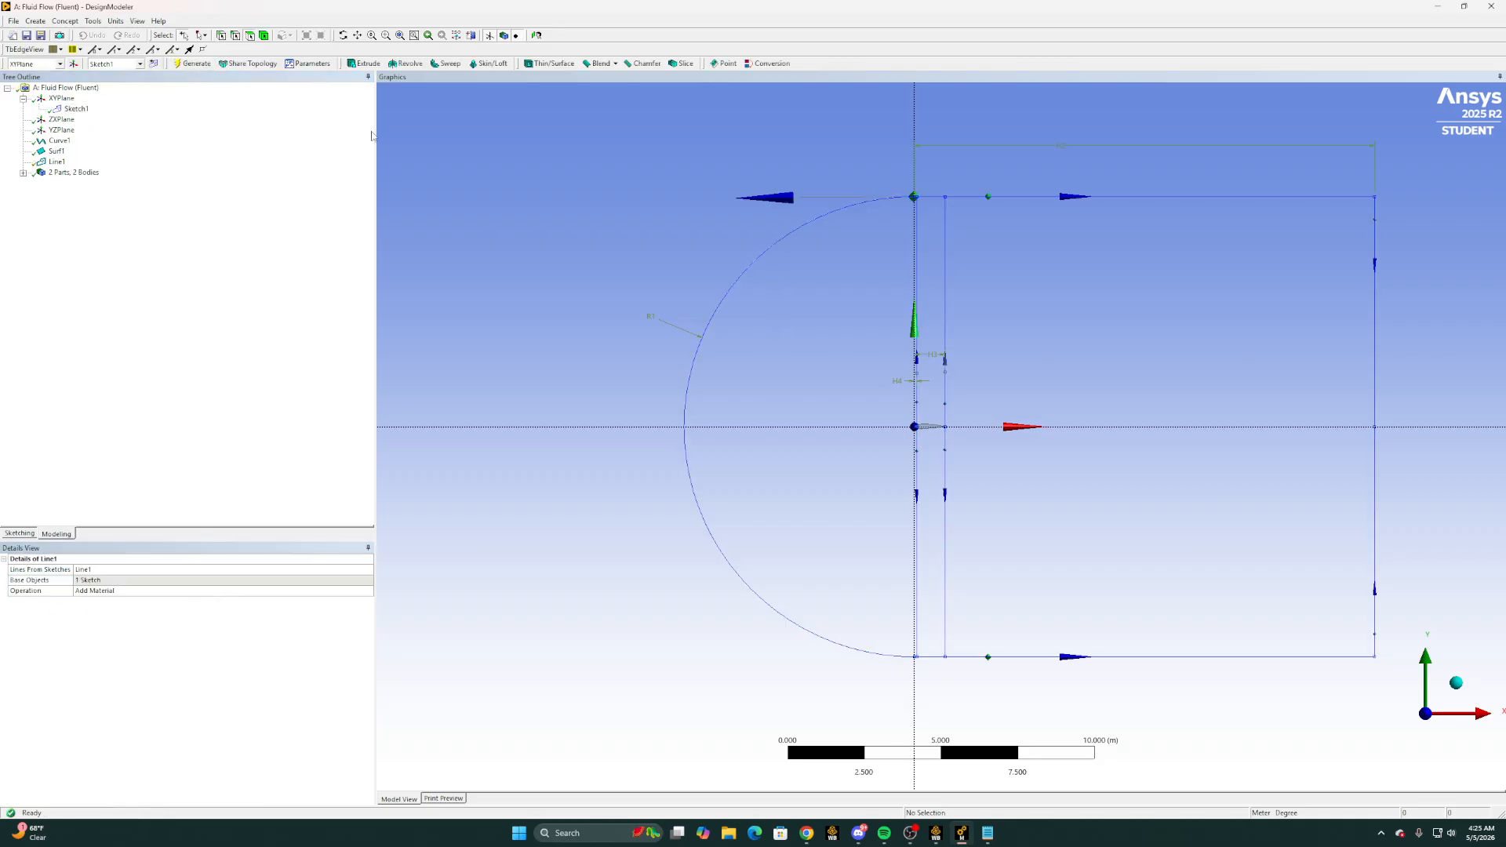
Start a Surfaces From Edges feature and select the domain's arc, upper, outlet and lower boundary edges
{"action": "left_click", "coordinate": [67, 22]}
{"action": "left_click", "coordinate": [92, 22]}
{"action": "left_click", "coordinate": [69, 23]}
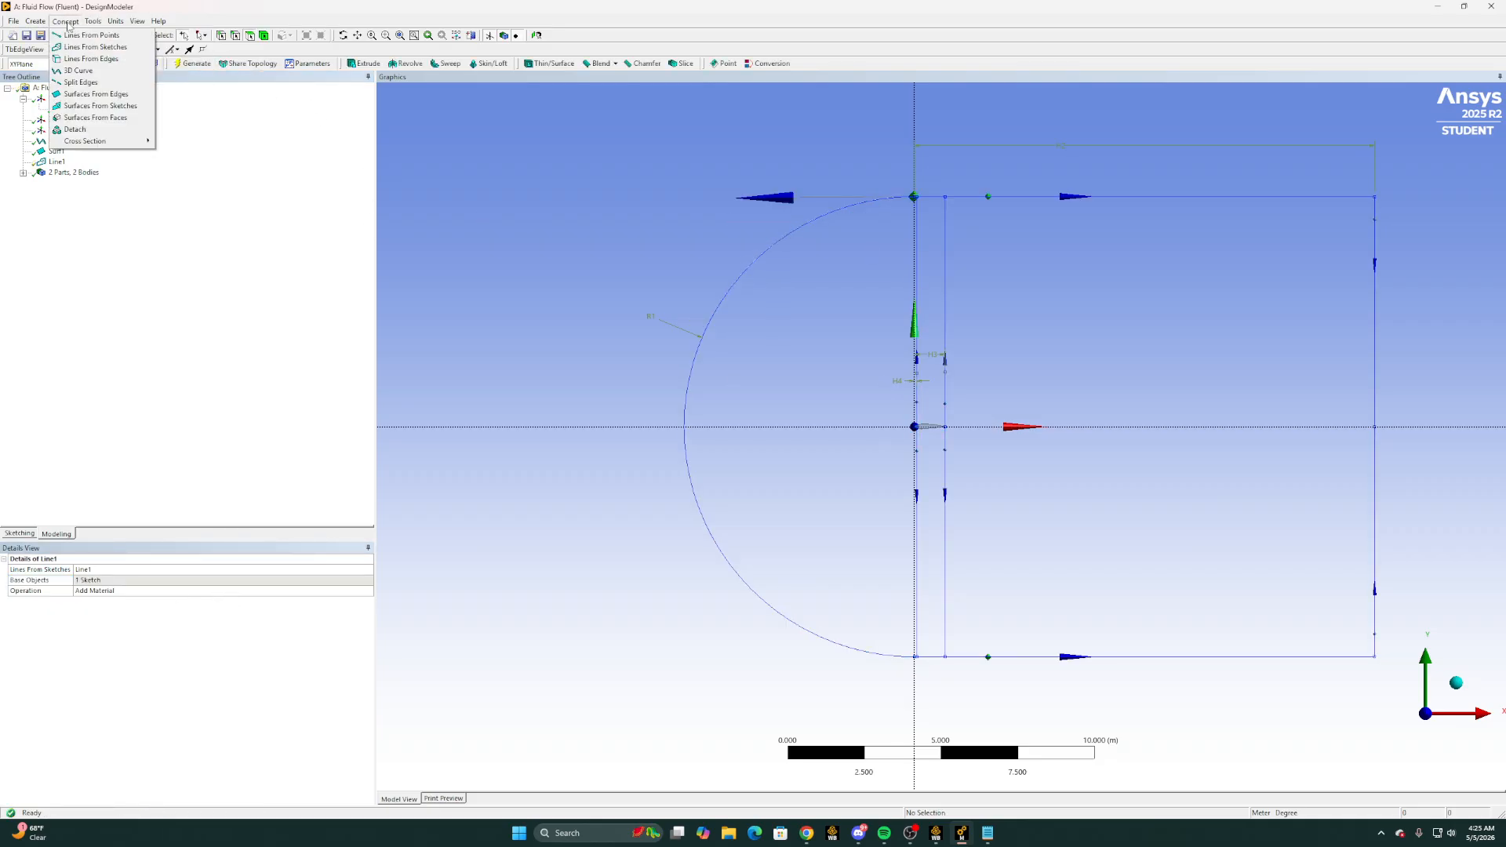
{"action": "left_click", "coordinate": [98, 94]}
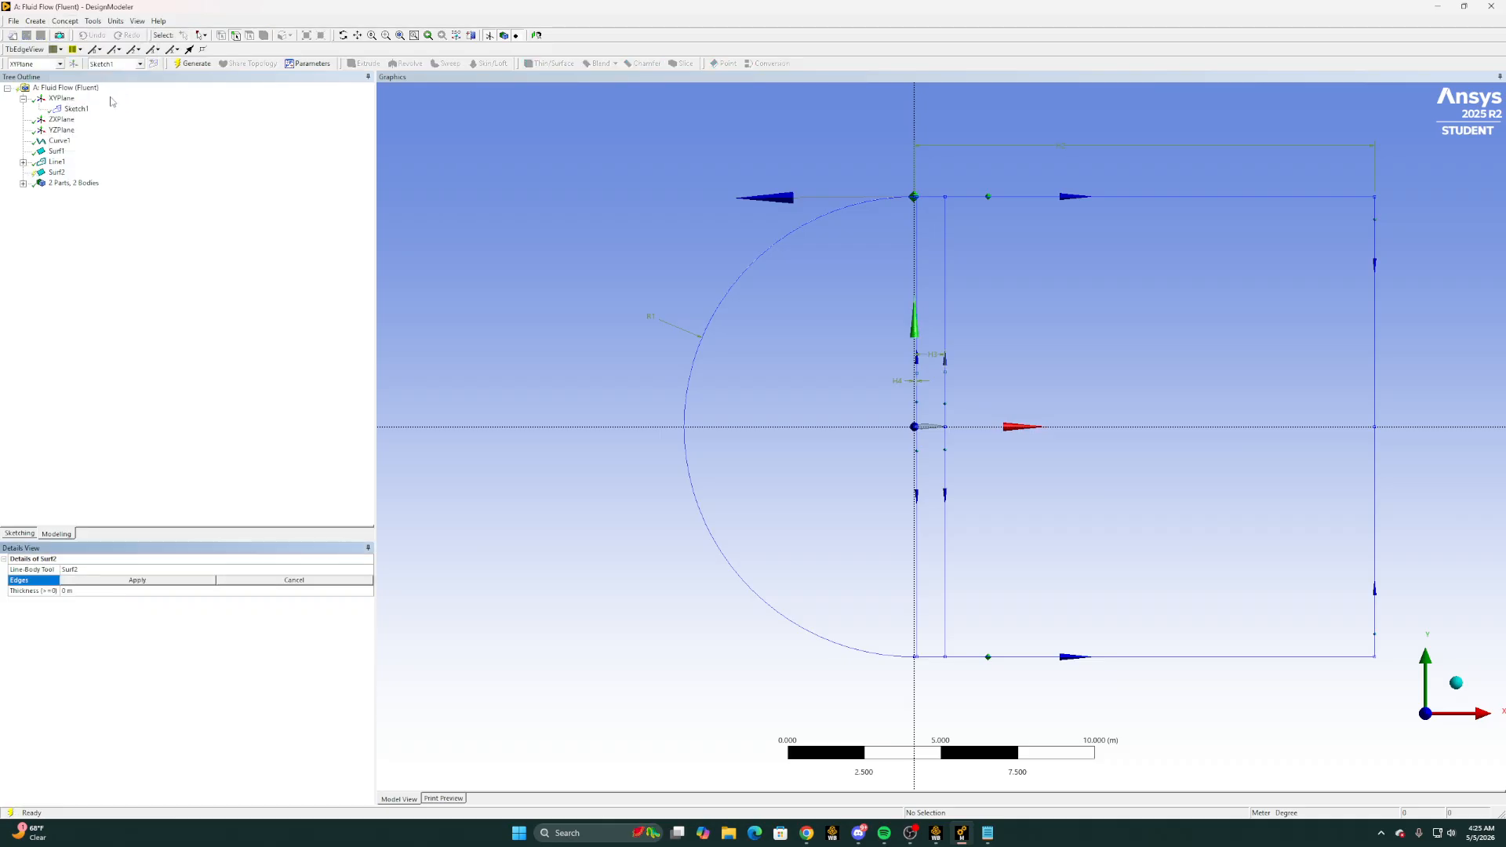
{"action": "left_click", "coordinate": [729, 296]}
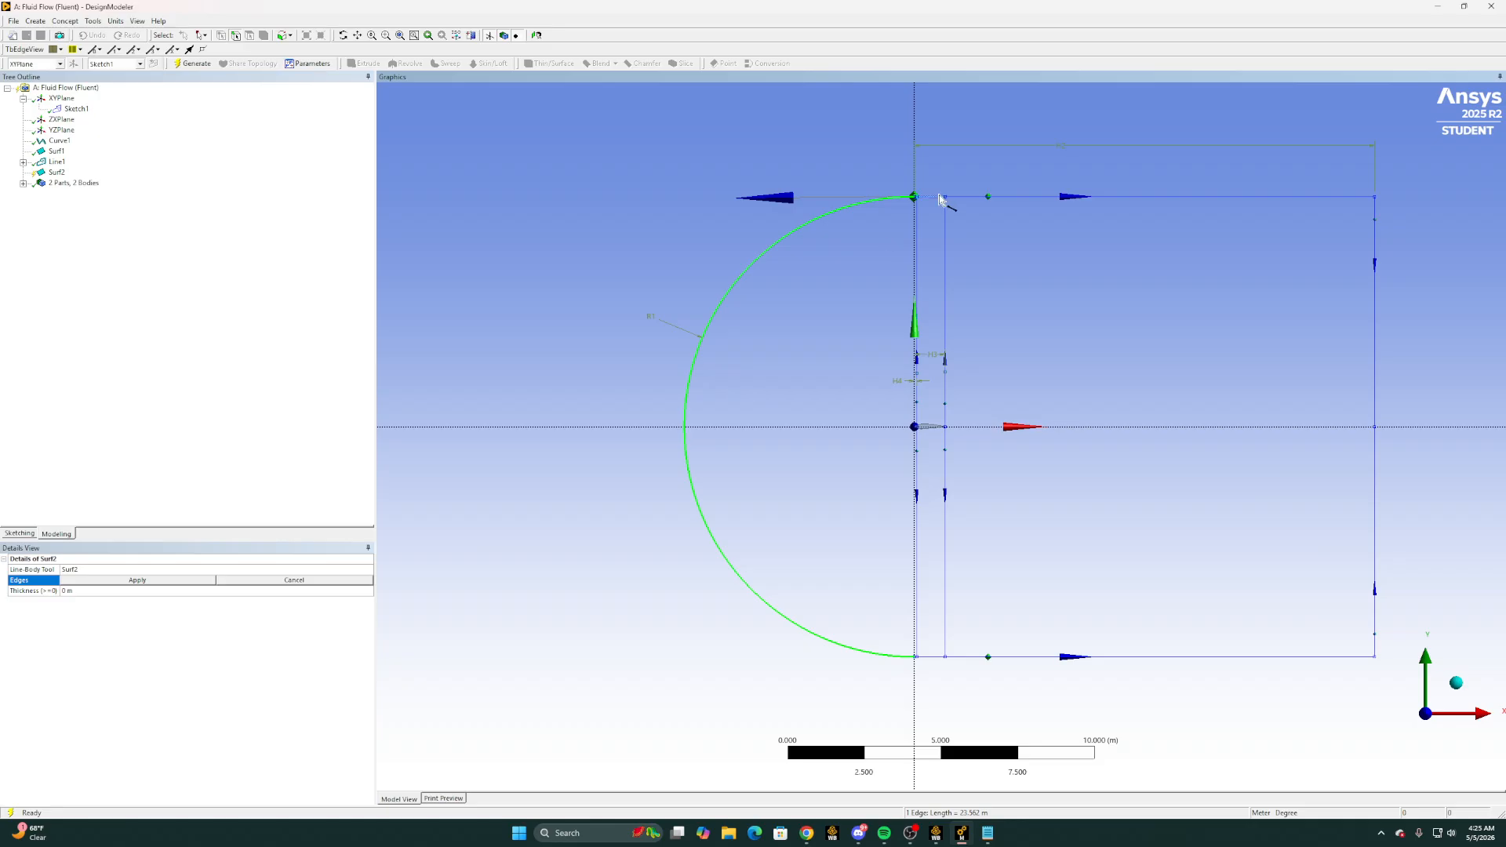
{"action": "left_click", "coordinate": [940, 197], "text": "ctrl"}
{"action": "left_click", "coordinate": [966, 198], "text": "ctrl"}
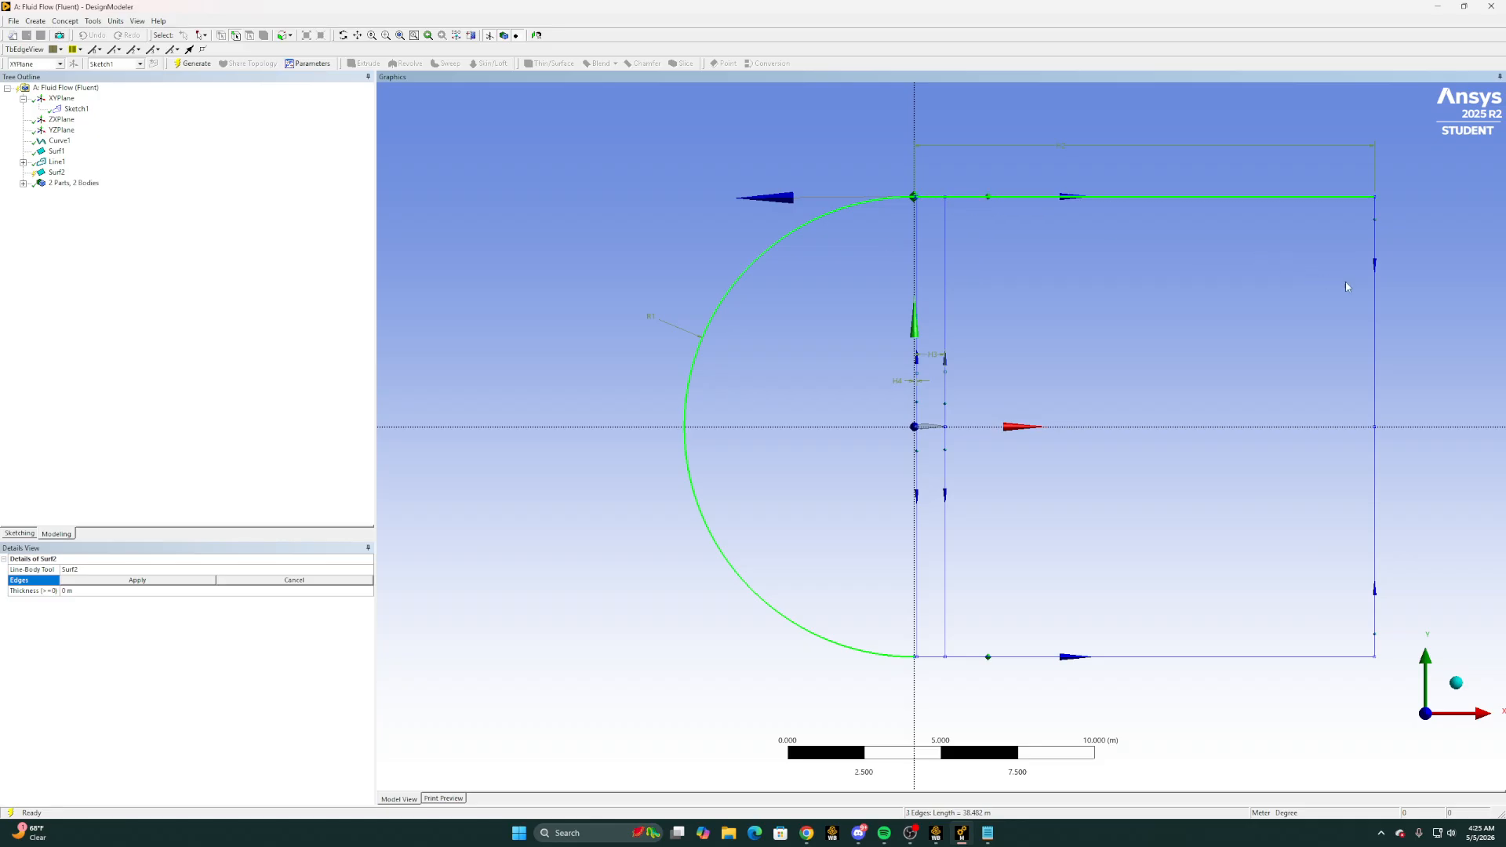
{"action": "left_click", "coordinate": [1380, 302], "text": "ctrl"}
{"action": "left_click", "coordinate": [1380, 508], "text": "ctrl"}
{"action": "left_click", "coordinate": [1227, 658], "text": "ctrl"}
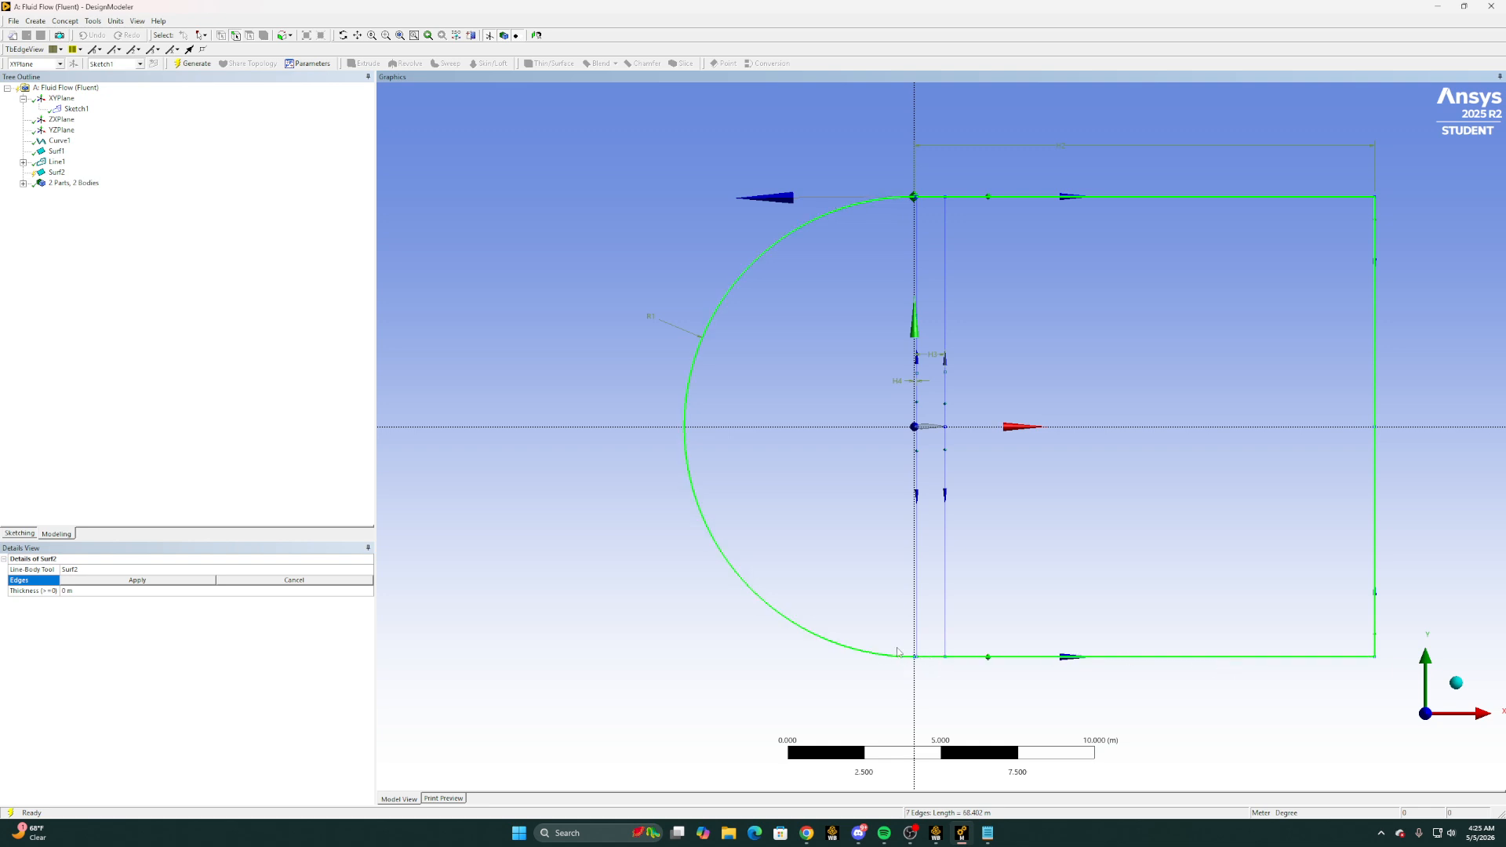
Add the remaining short boundary edges near the arc's ends to the surface's edge selection and generate the flow-domain surface
{"action": "scroll", "coordinate": [981, 694], "scroll_direction": "up", "scroll_amount": 5}
{"action": "left_click", "coordinate": [616, 309], "text": "ctrl"}
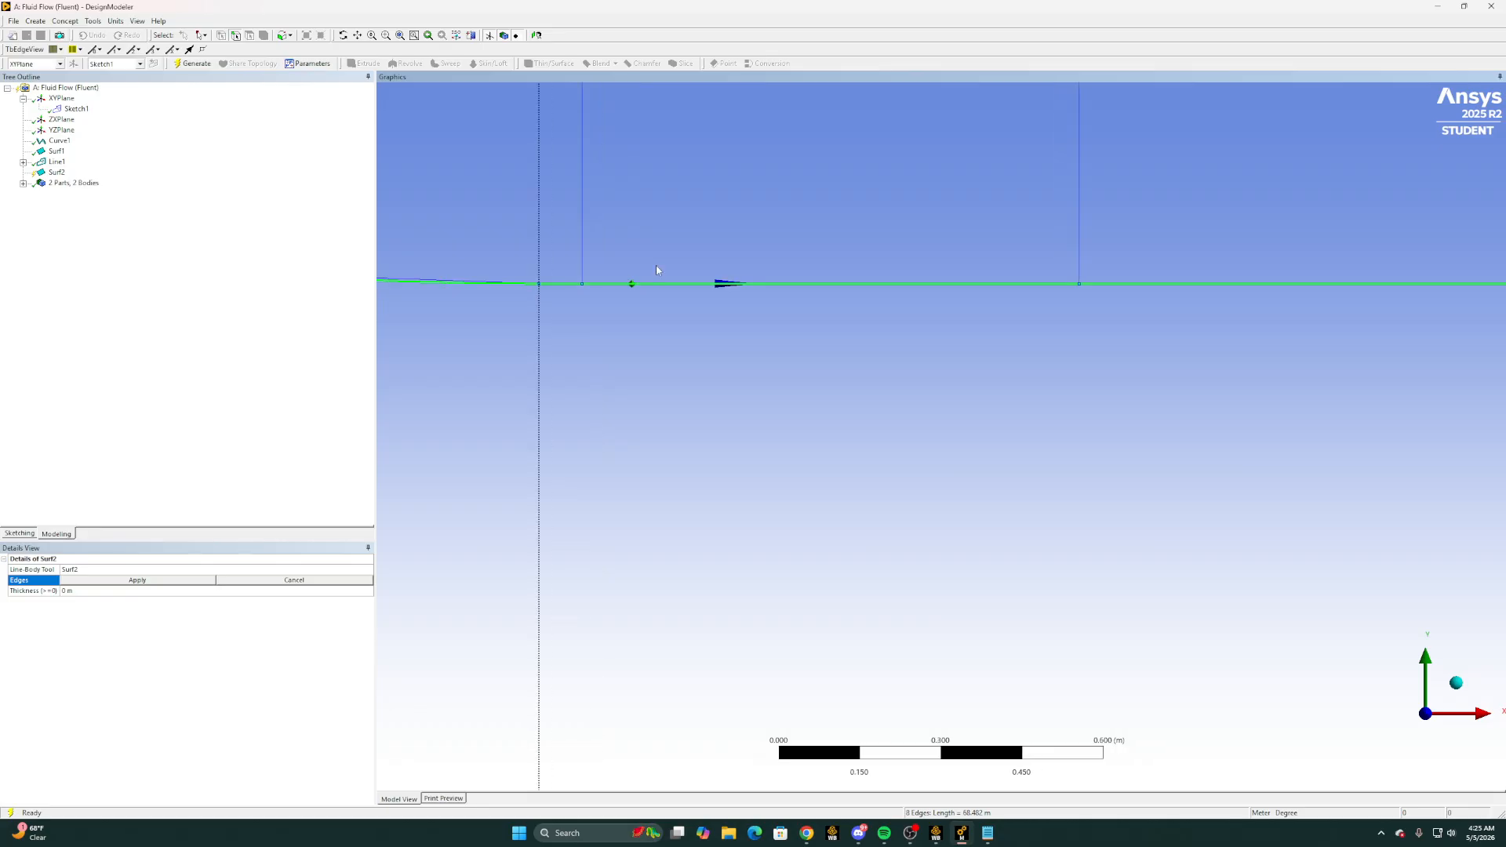
{"action": "scroll", "coordinate": [656, 265], "scroll_direction": "down", "scroll_amount": 2}
{"action": "scroll", "coordinate": [695, 142], "scroll_direction": "down", "scroll_amount": 5}
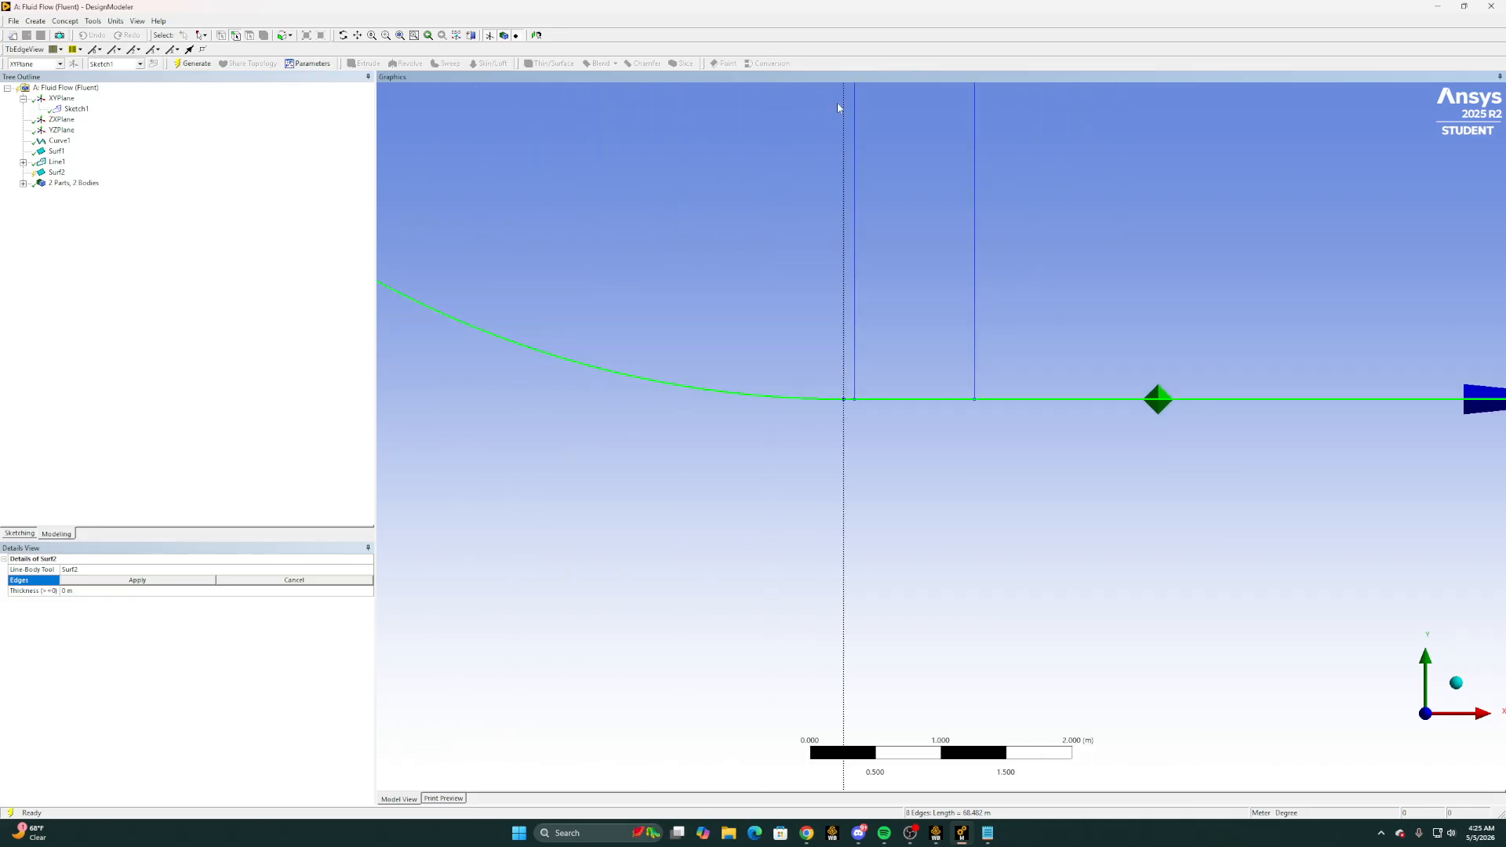
{"action": "scroll", "coordinate": [923, 114], "scroll_direction": "down", "scroll_amount": 3}
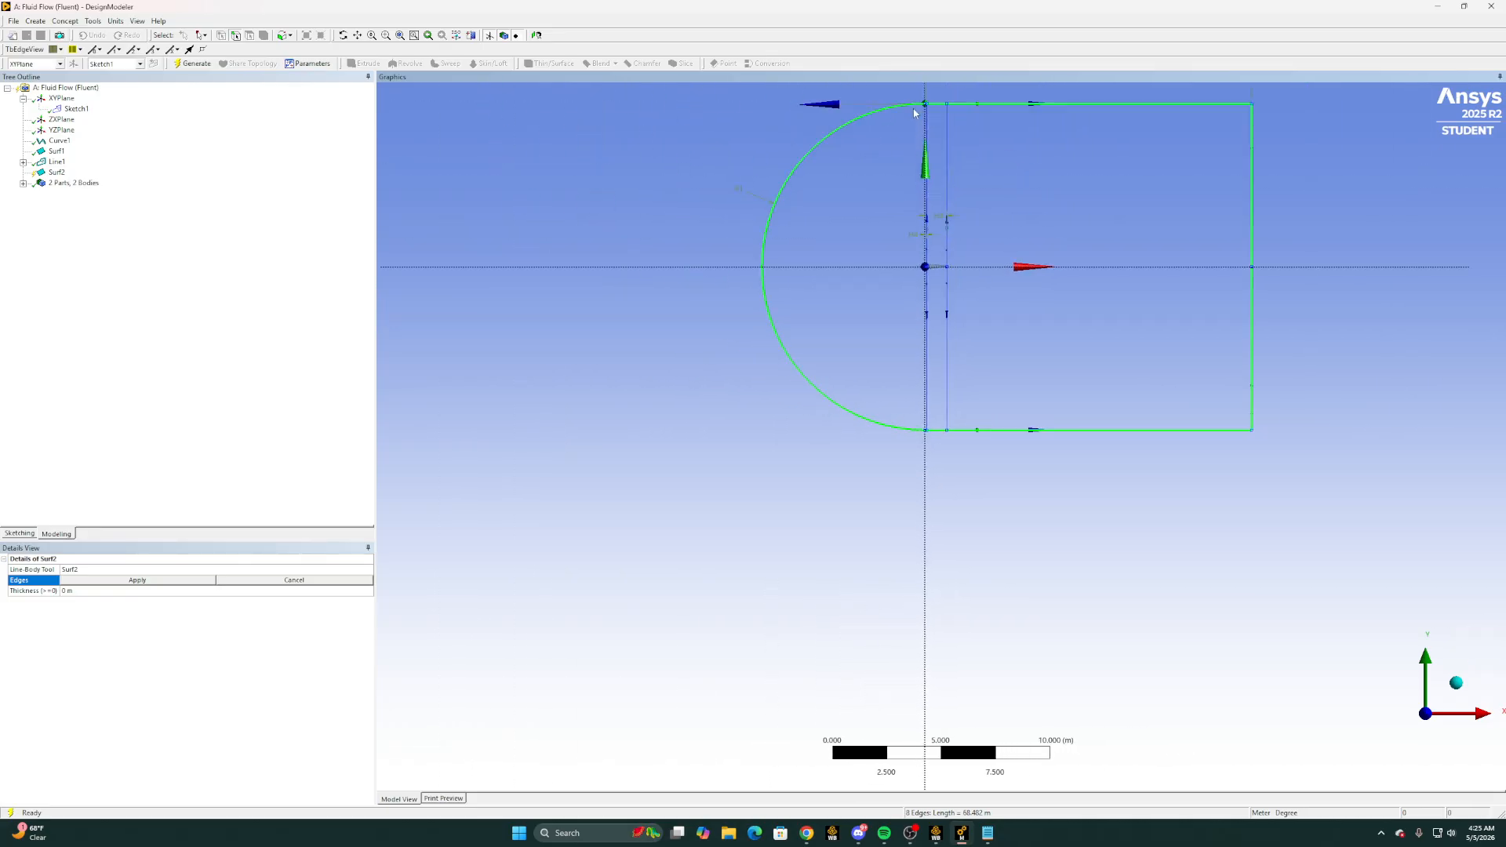
{"action": "right_click_drag", "start_coordinate": [917, 142], "coordinate": [958, 169]}
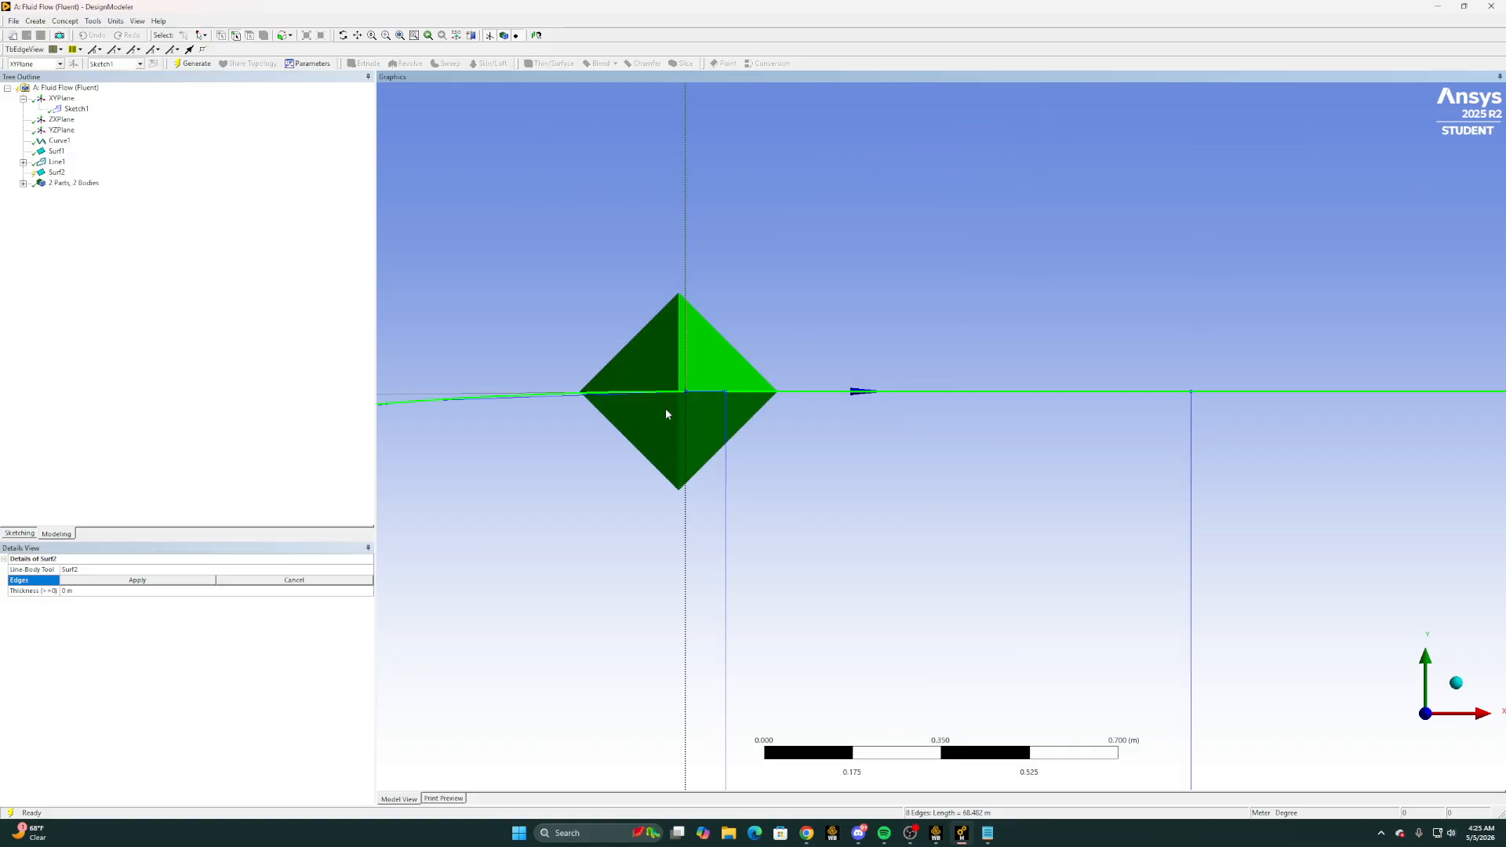
{"action": "left_click", "coordinate": [92, 581]}
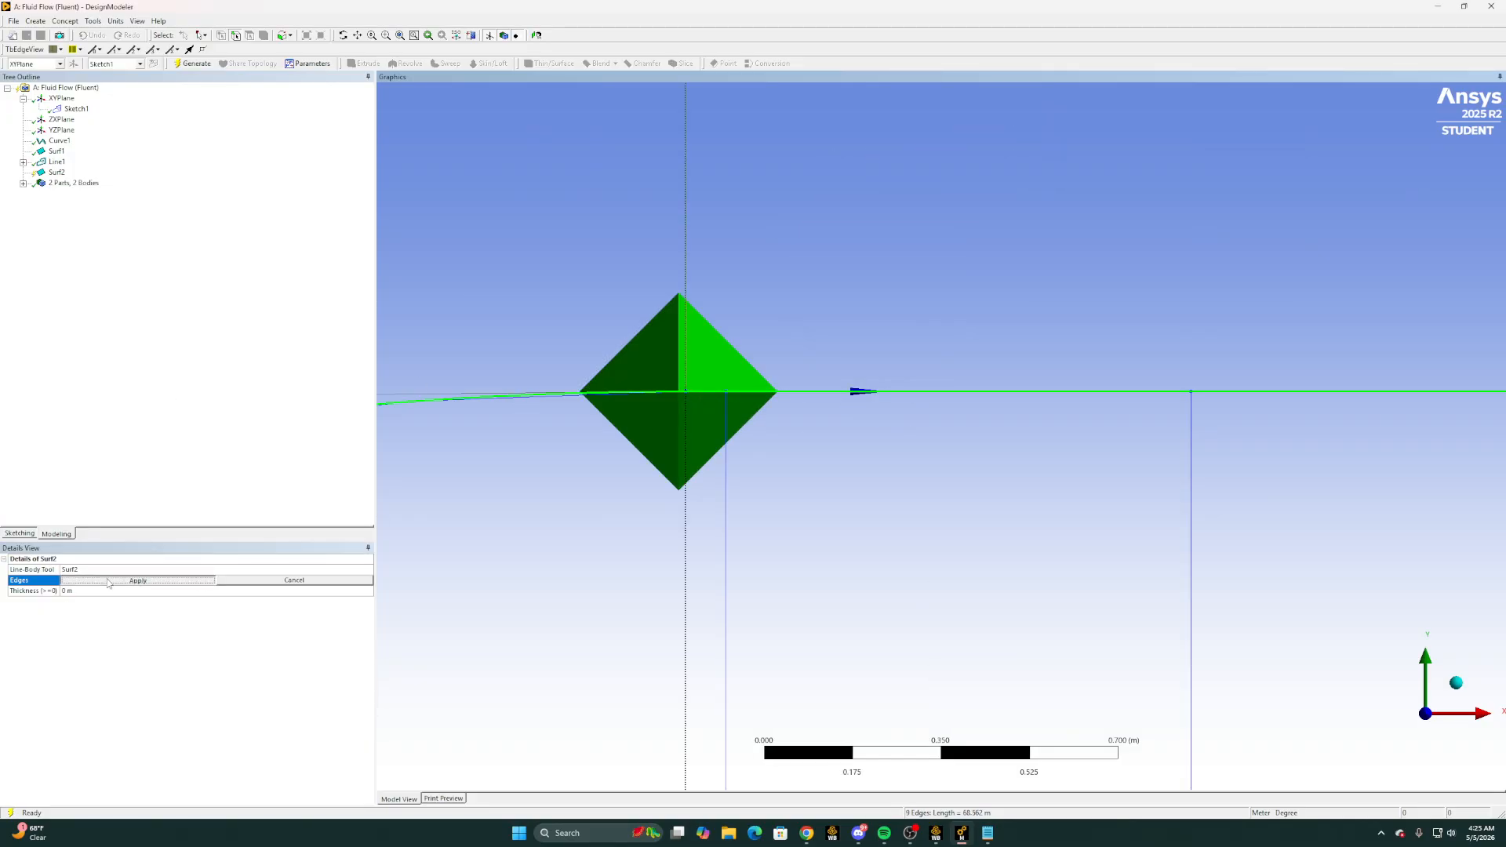
{"action": "left_click", "coordinate": [192, 63]}
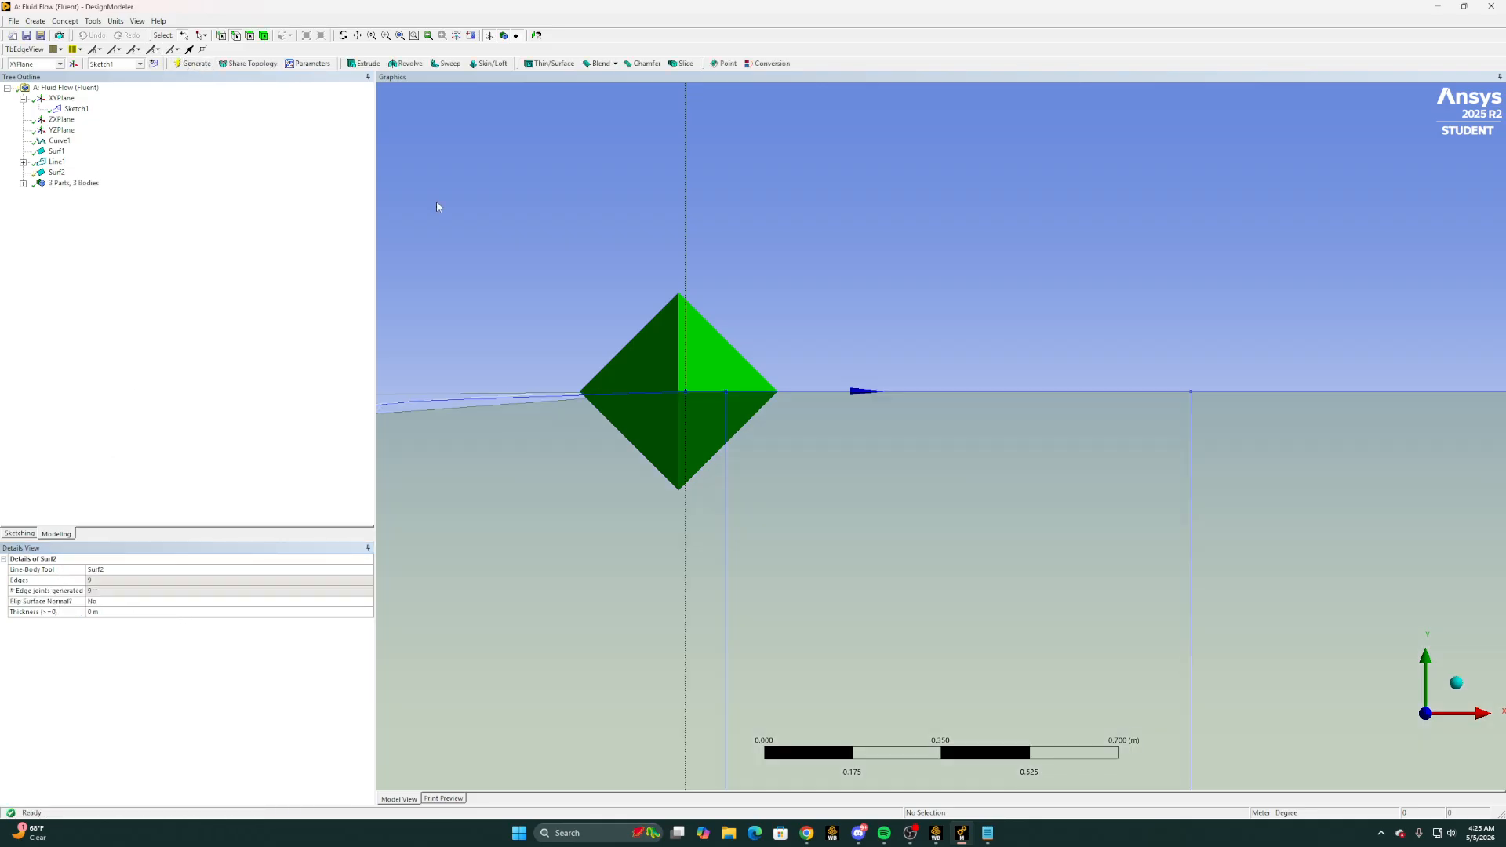
Set the new C-shaped domain's surface body to Fluid and regenerate the model
{"action": "scroll", "coordinate": [868, 431], "scroll_direction": "down", "scroll_amount": 2}
{"action": "scroll", "coordinate": [957, 640], "scroll_direction": "down", "scroll_amount": 6}
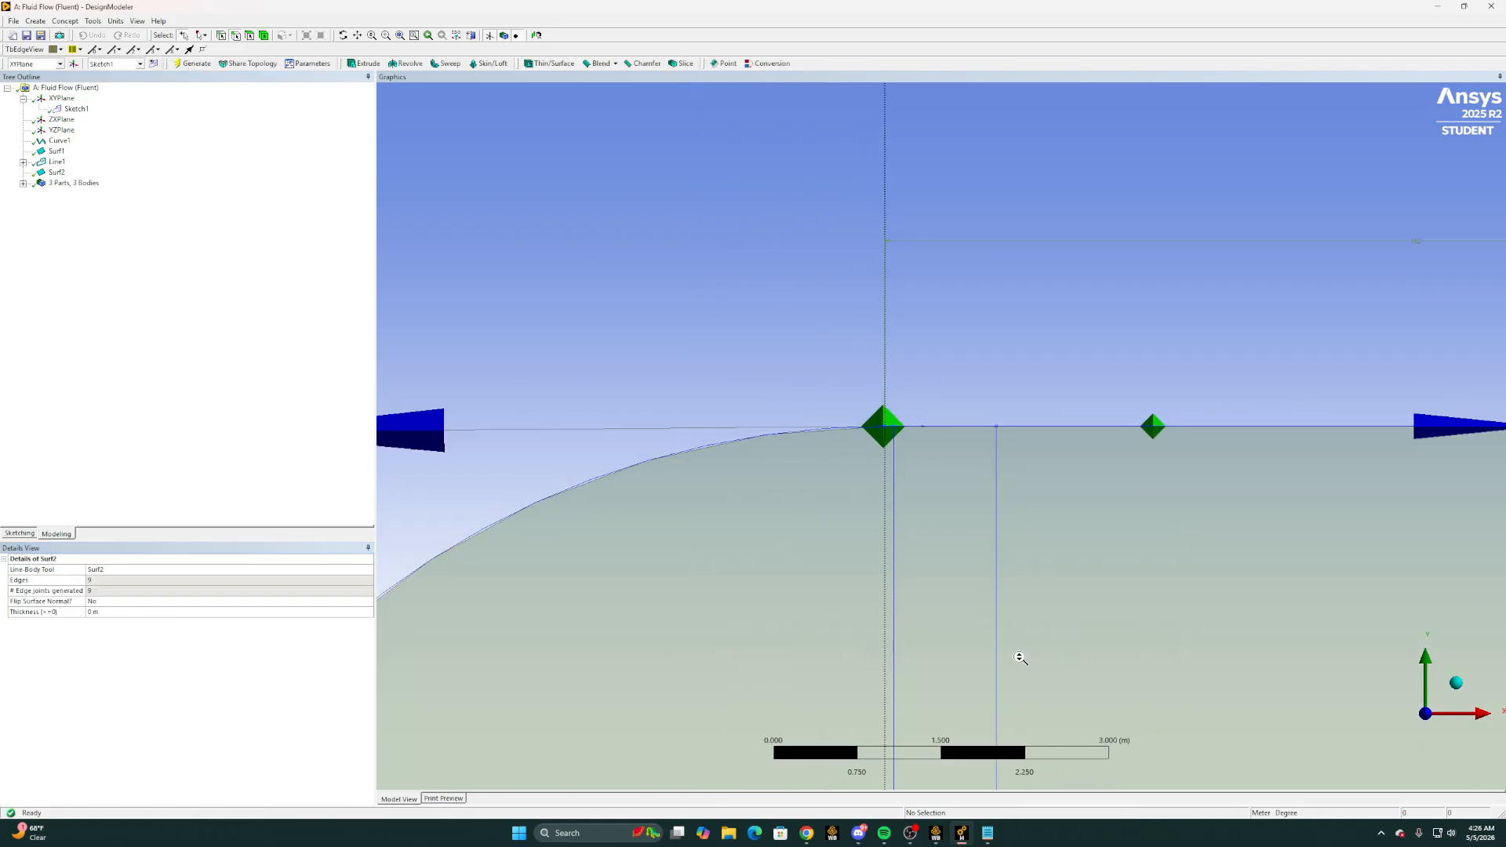
{"action": "scroll", "coordinate": [996, 661], "scroll_direction": "down", "scroll_amount": 3}
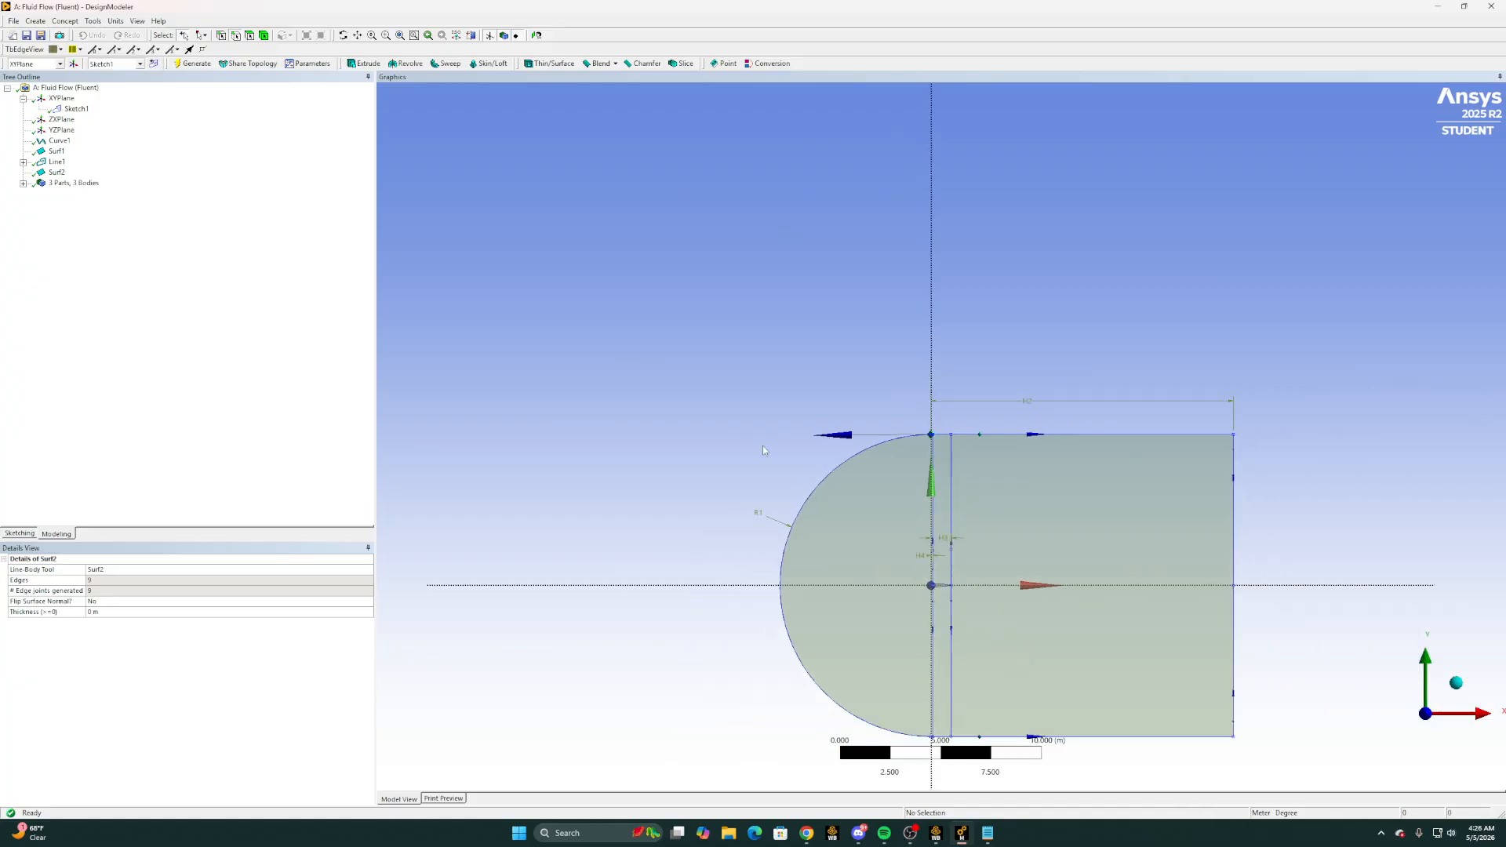
{"action": "right_click_drag", "start_coordinate": [640, 377], "coordinate": [1319, 767]}
{"action": "left_click", "coordinate": [1283, 754]}
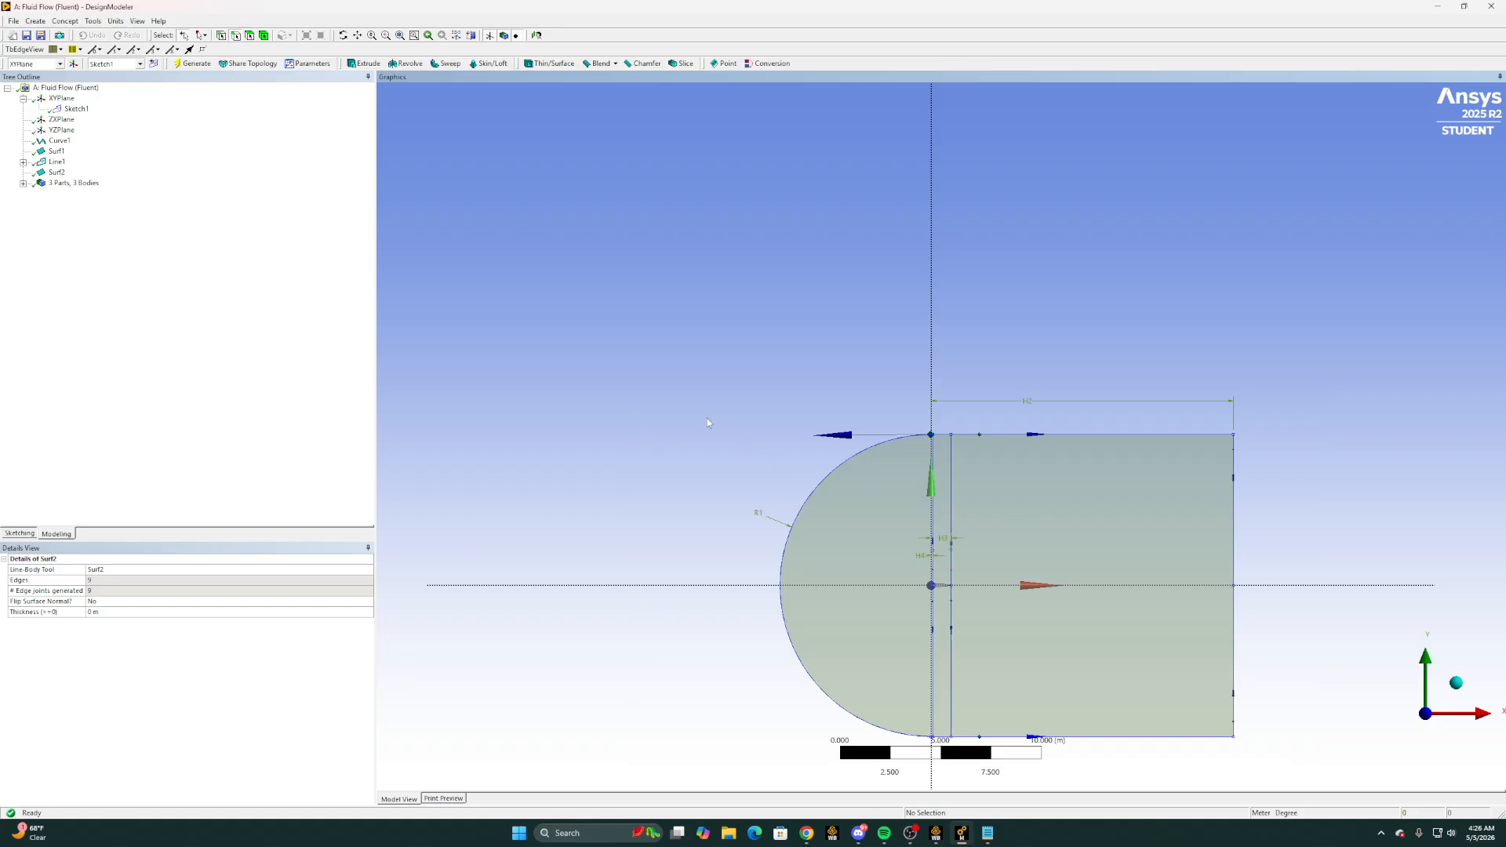
{"action": "right_click_drag", "start_coordinate": [700, 412], "coordinate": [1327, 770]}
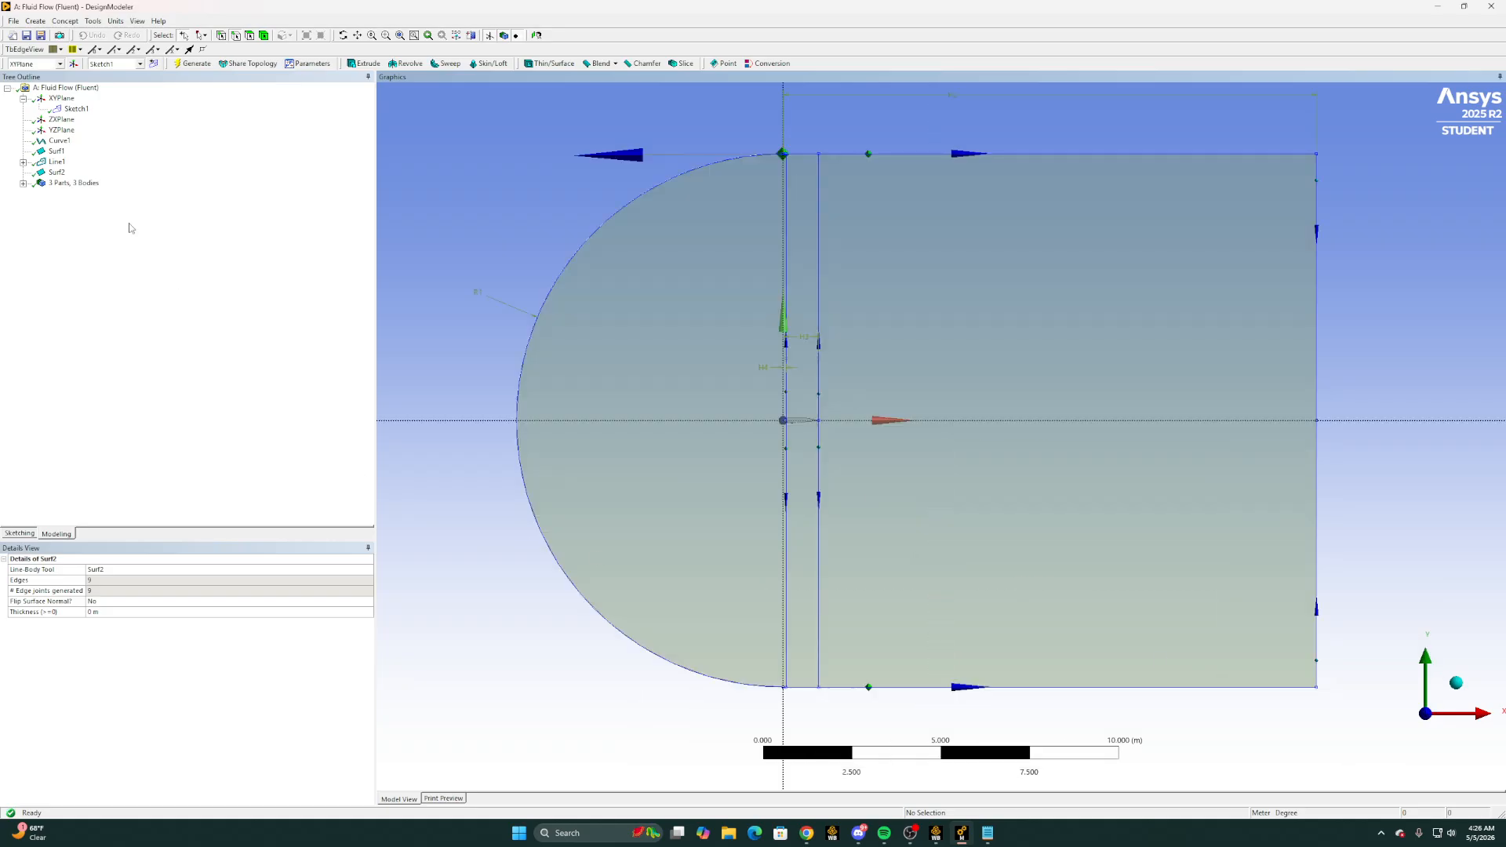
{"action": "left_click", "coordinate": [24, 184]}
{"action": "left_click", "coordinate": [85, 214]}
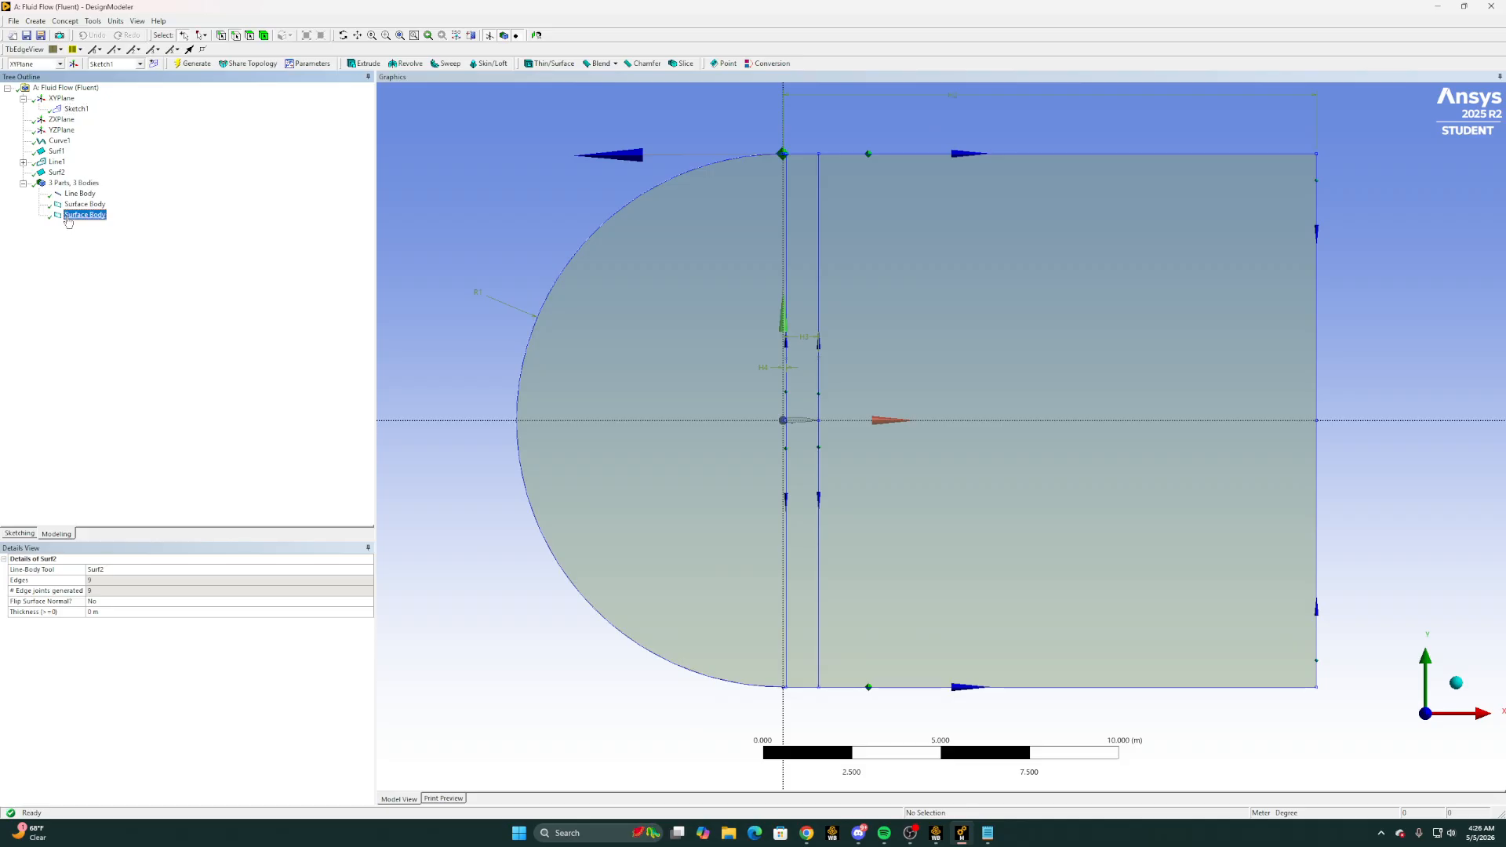
{"action": "left_click", "coordinate": [349, 644]}
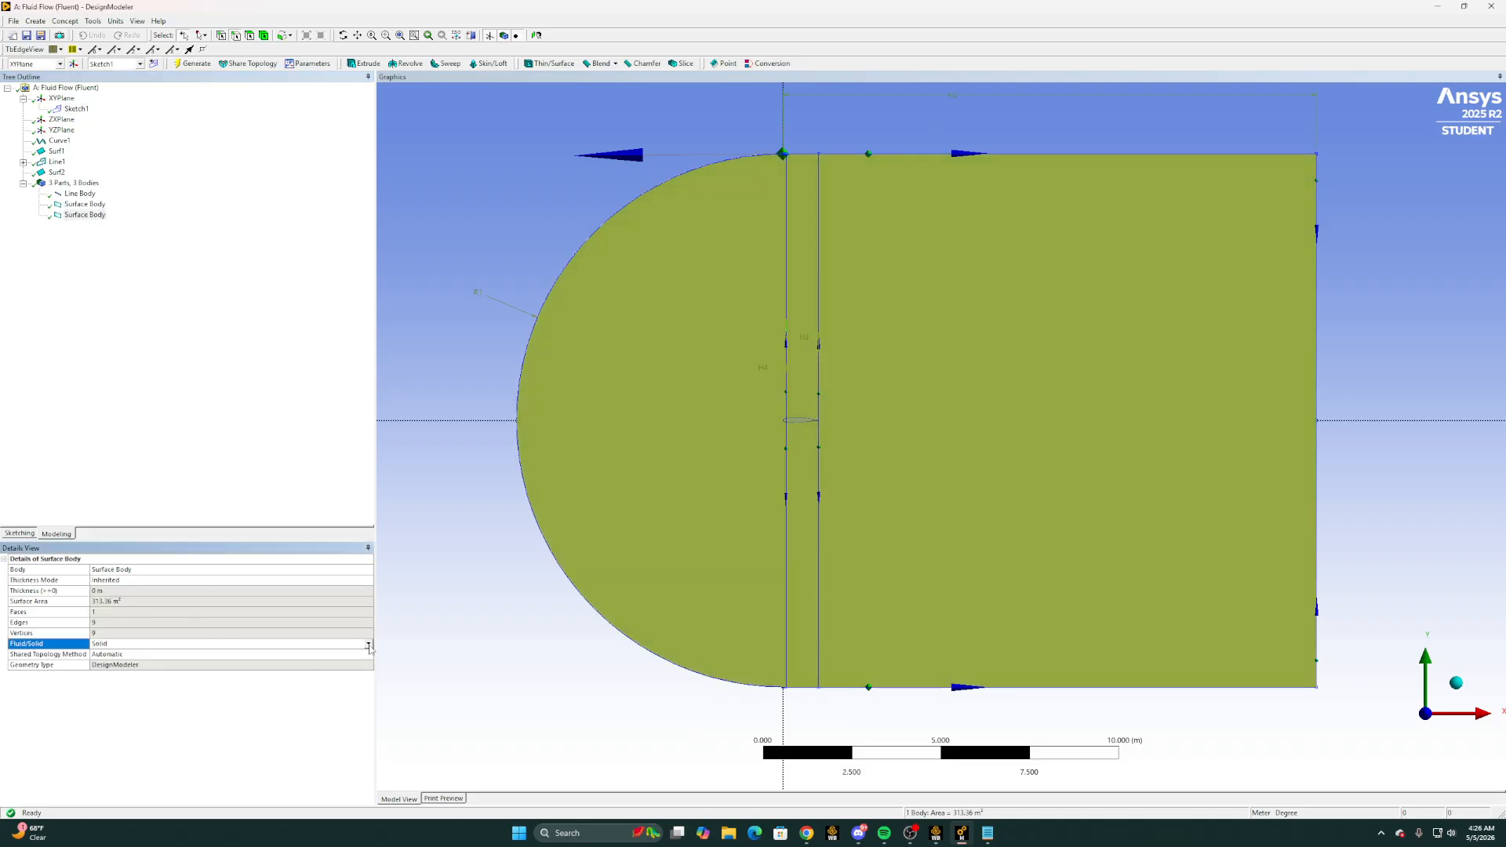
{"action": "left_click", "coordinate": [265, 645]}
{"action": "left_click", "coordinate": [200, 654]}
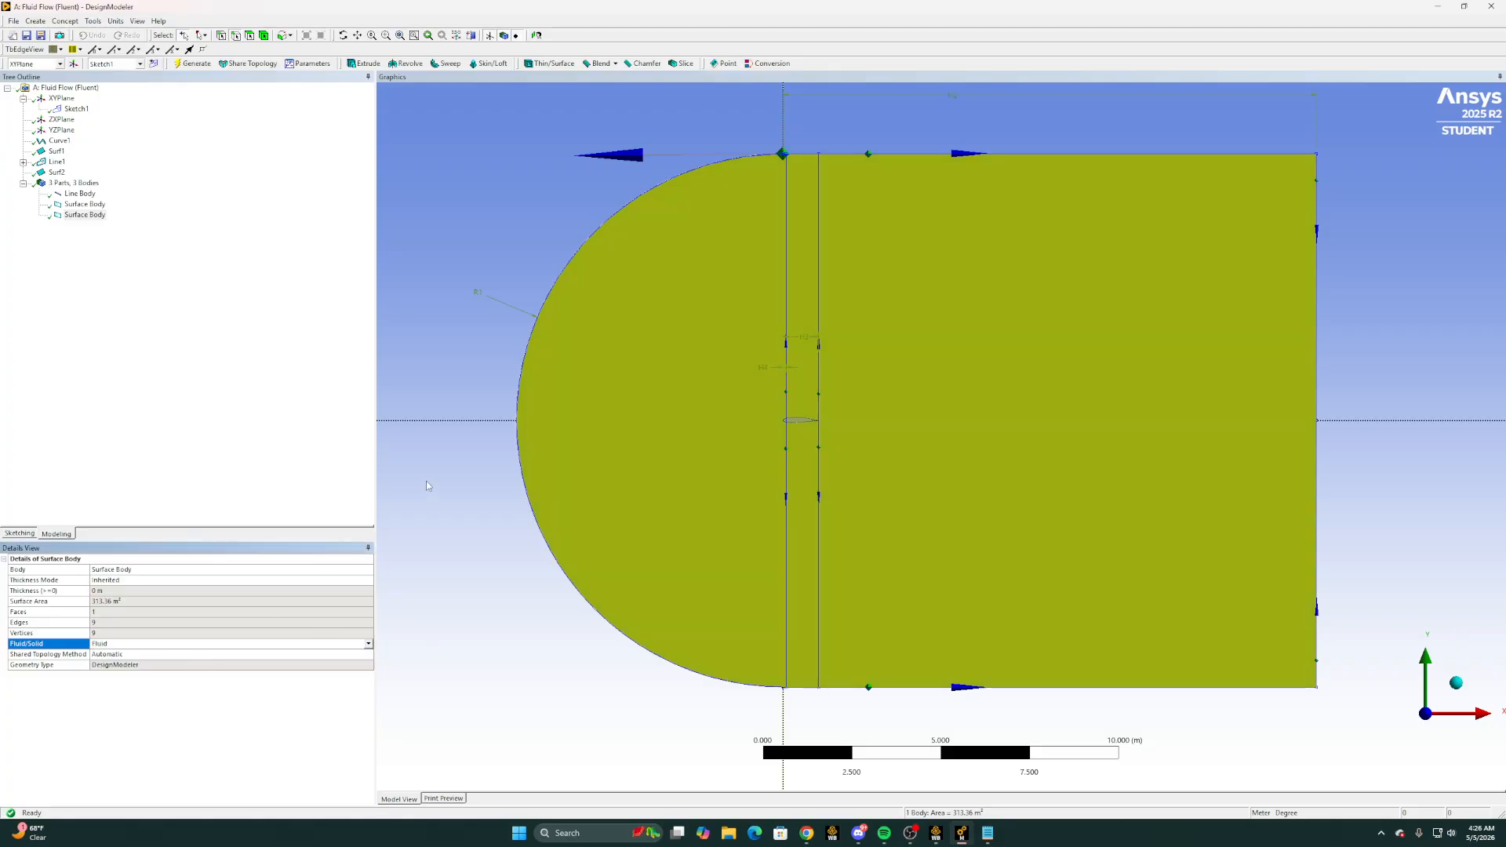
{"action": "left_click", "coordinate": [189, 65]}
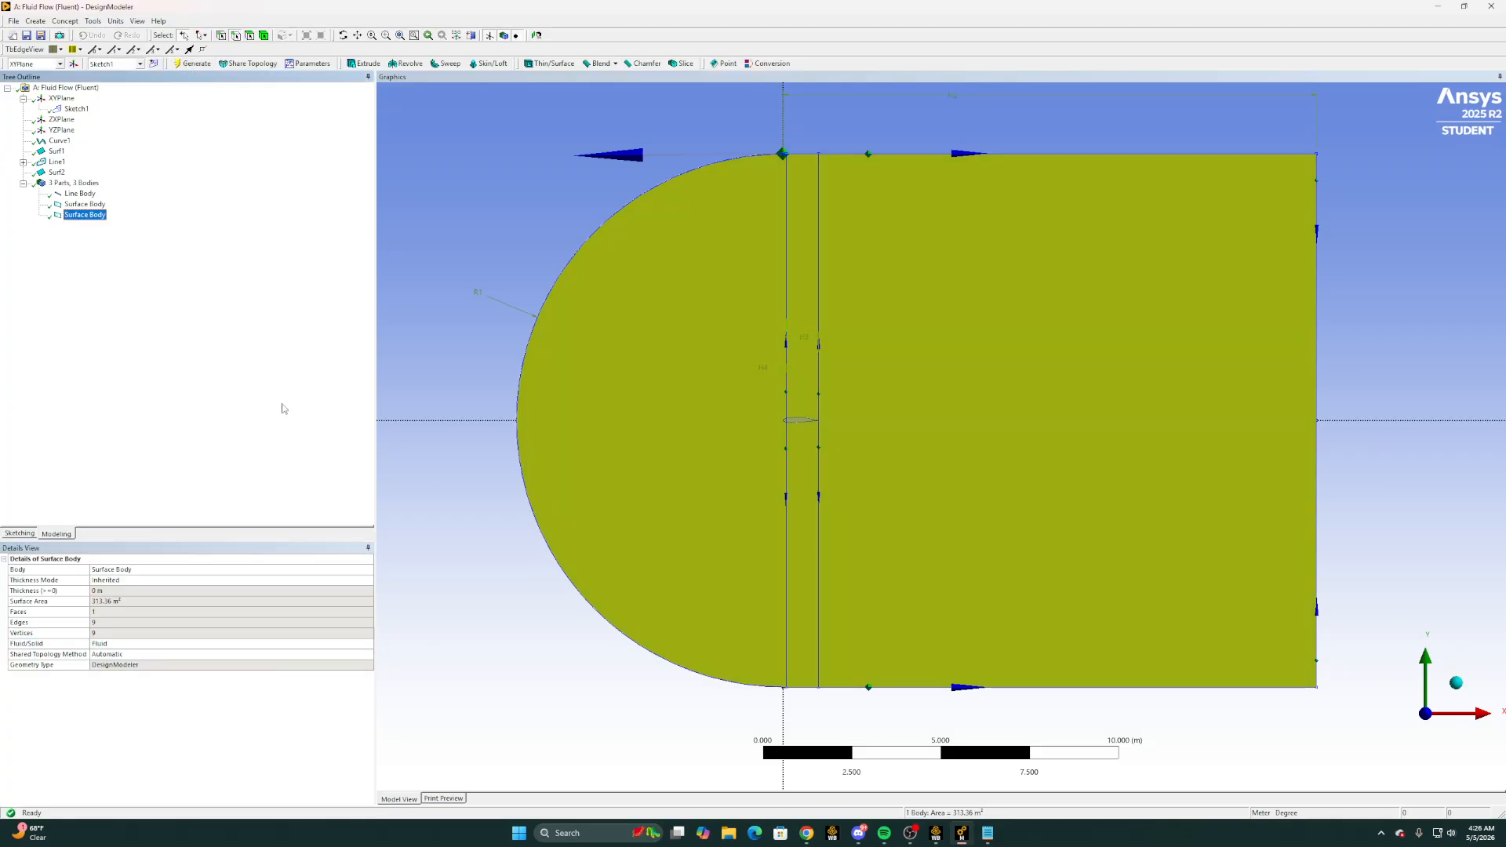
{"action": "left_click", "coordinate": [501, 368]}
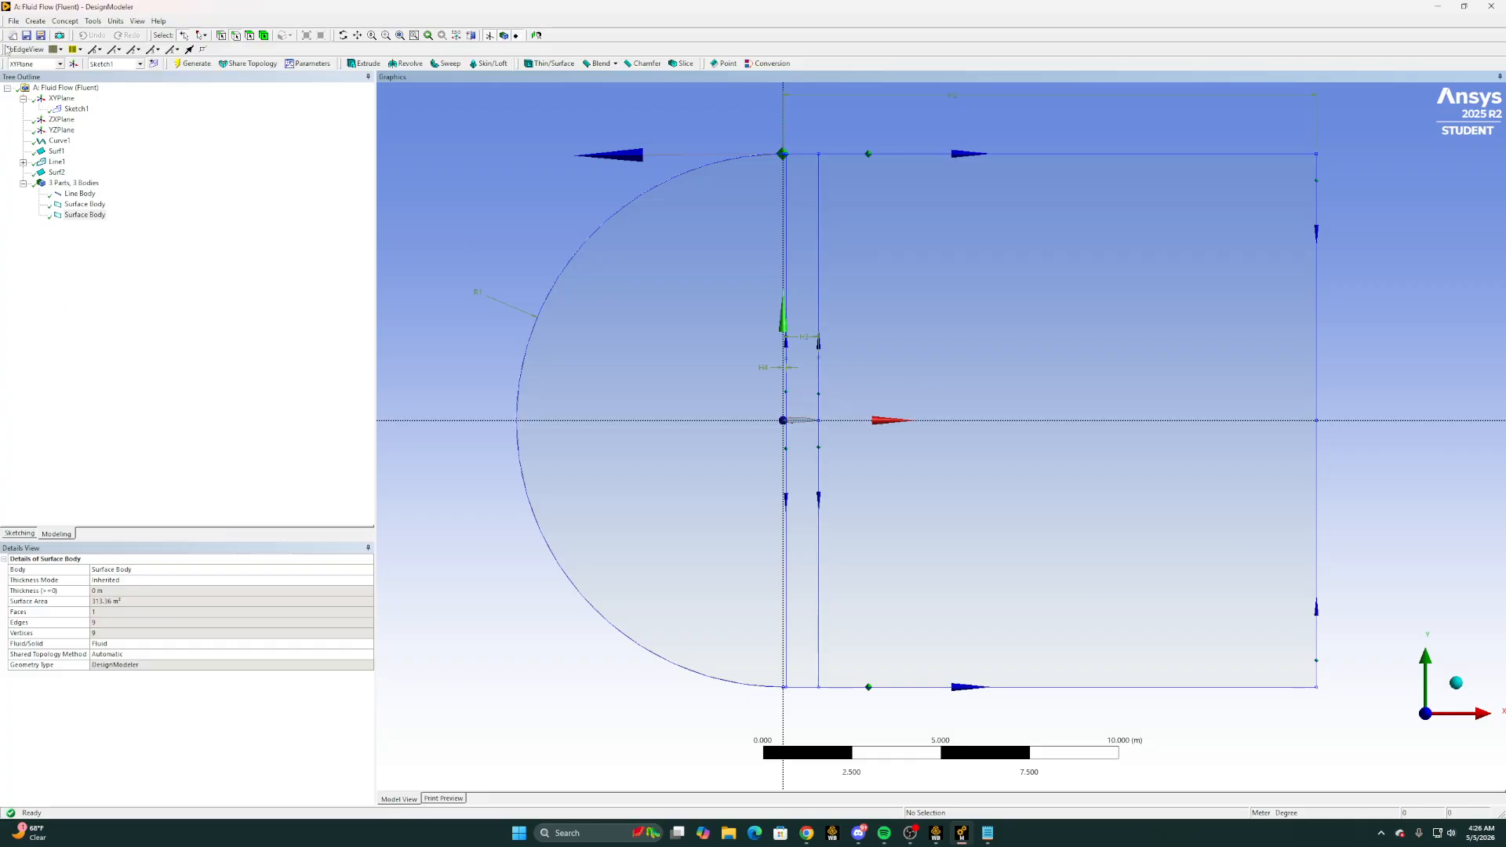
Start a Boolean feature and set its operation to Subtract
{"action": "left_click", "coordinate": [33, 21]}
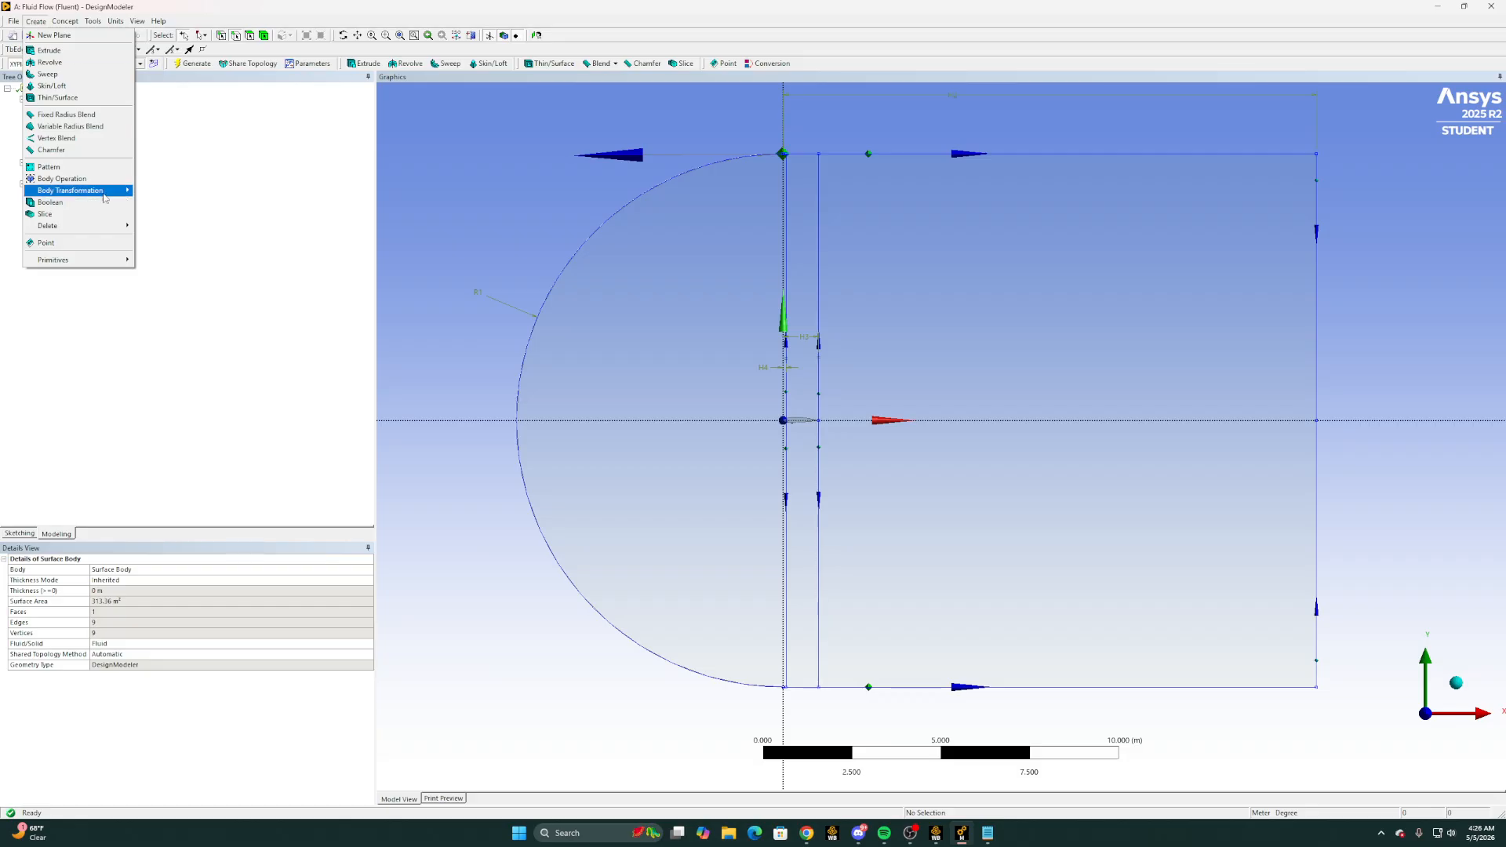
{"action": "left_click", "coordinate": [51, 202]}
{"action": "left_click", "coordinate": [139, 580]}
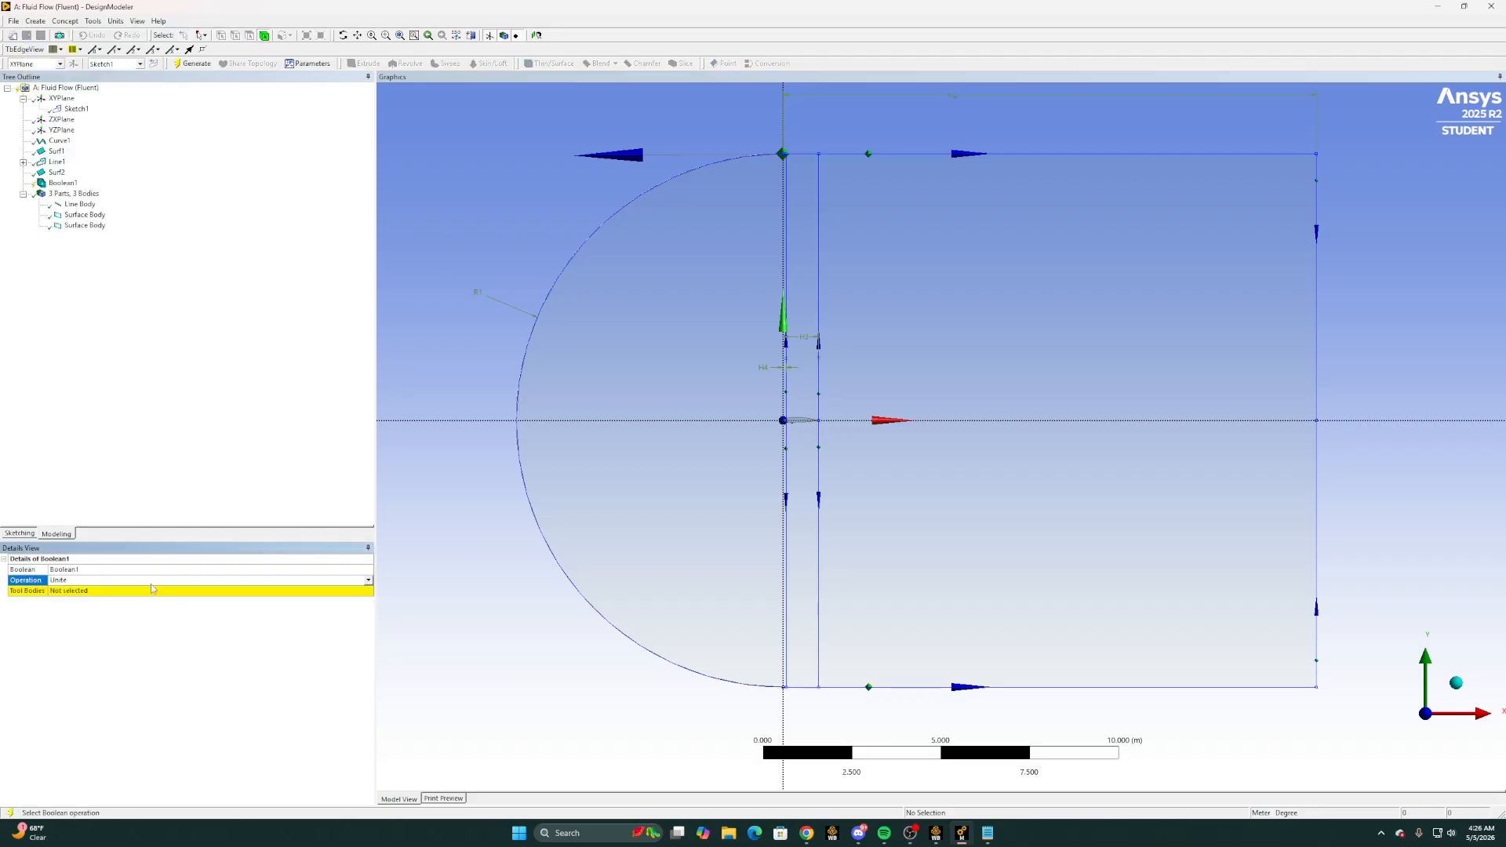
{"action": "left_click", "coordinate": [368, 581]}
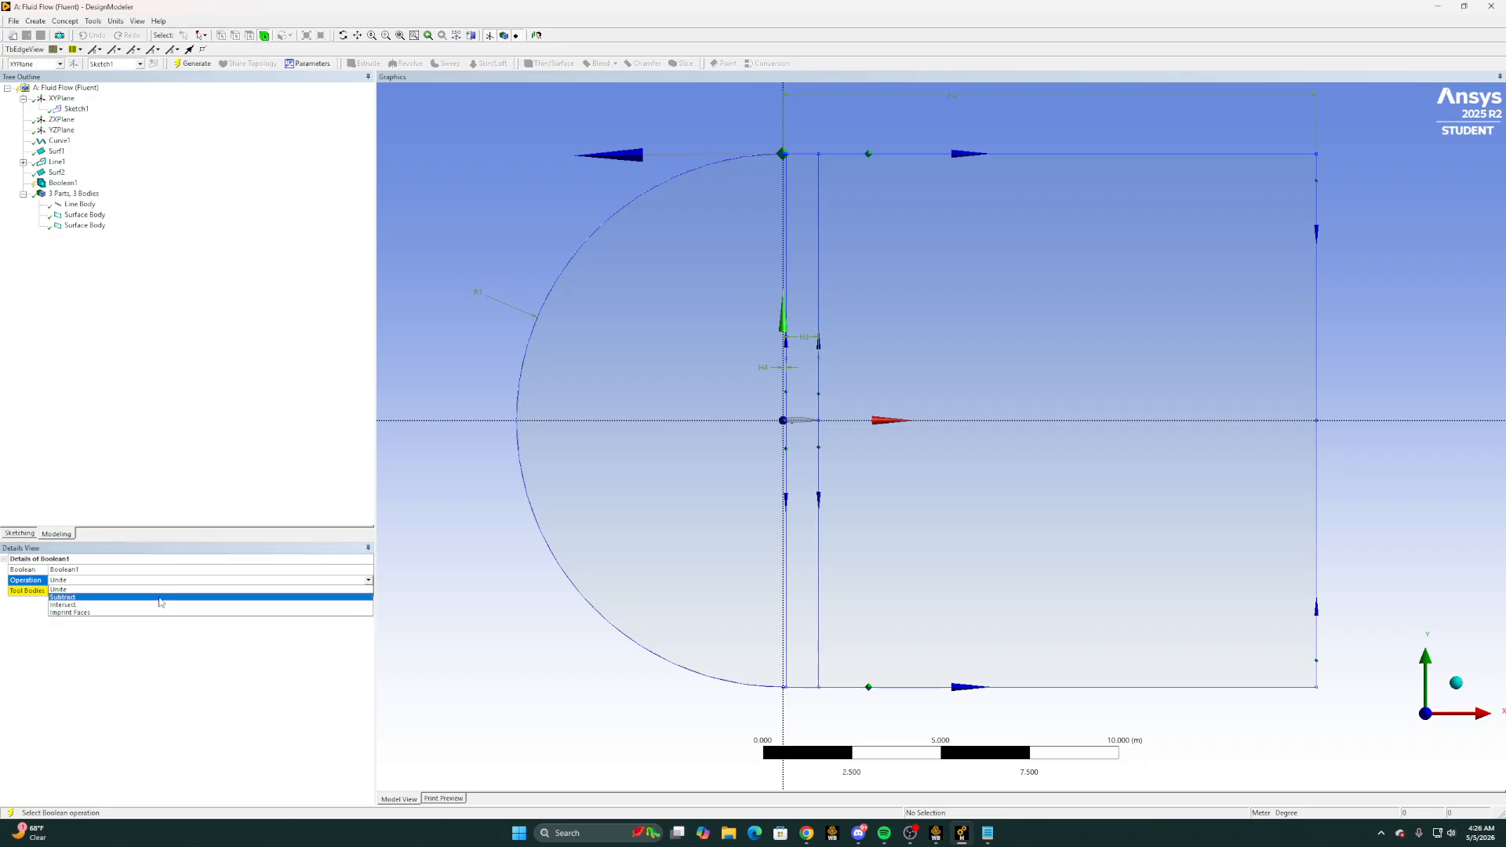
{"action": "left_click", "coordinate": [163, 597]}
Use the C-shaped domain as the target body and the airfoil surface as the tool body, and generate the Boolean
{"action": "left_click", "coordinate": [162, 591]}
{"action": "left_click", "coordinate": [569, 499]}
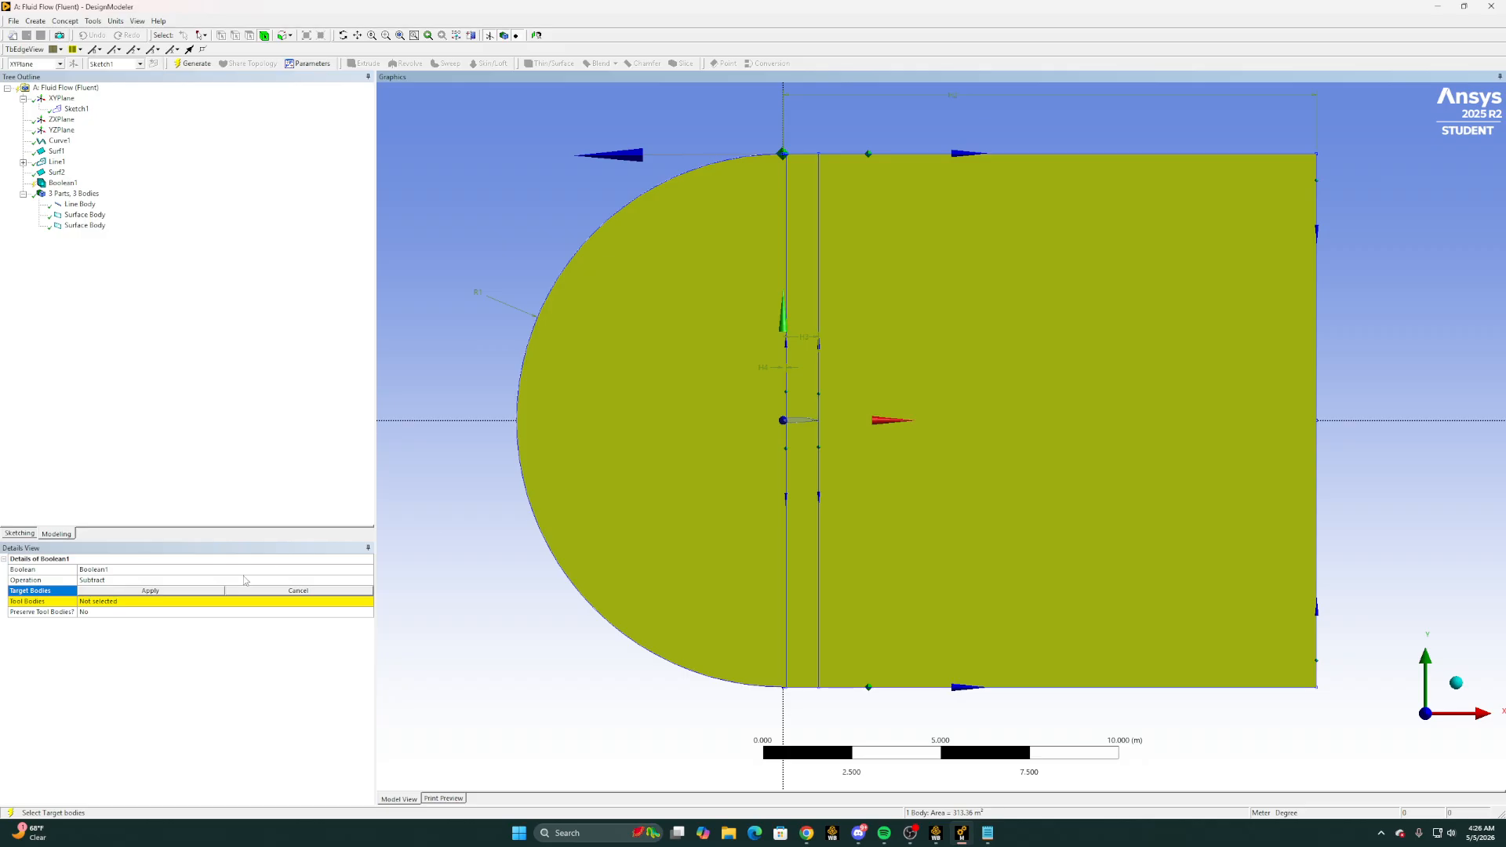
{"action": "left_click", "coordinate": [161, 592]}
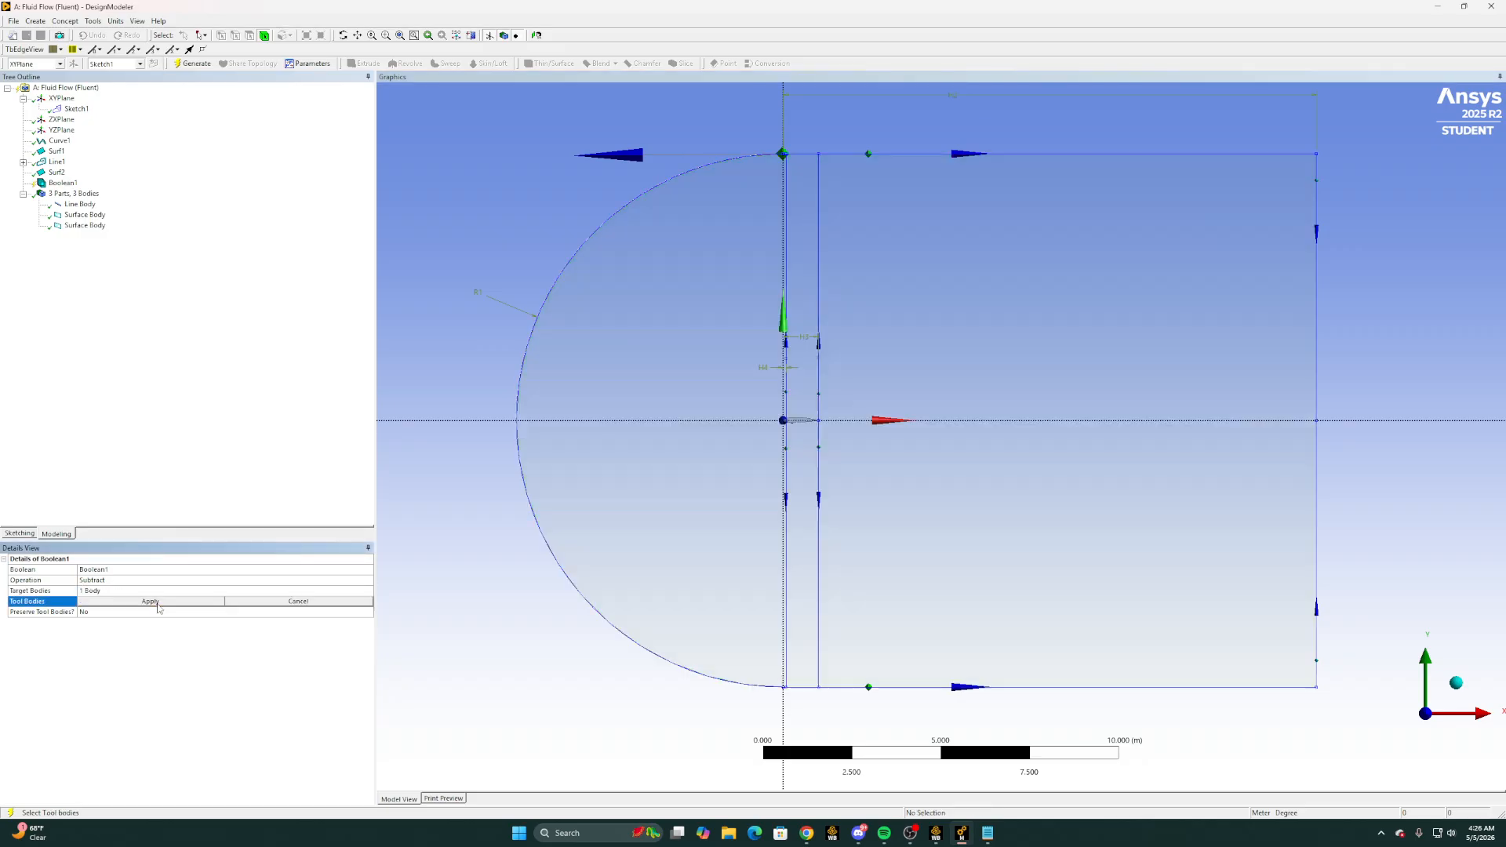
{"action": "left_click", "coordinate": [811, 422]}
{"action": "left_click", "coordinate": [808, 423]}
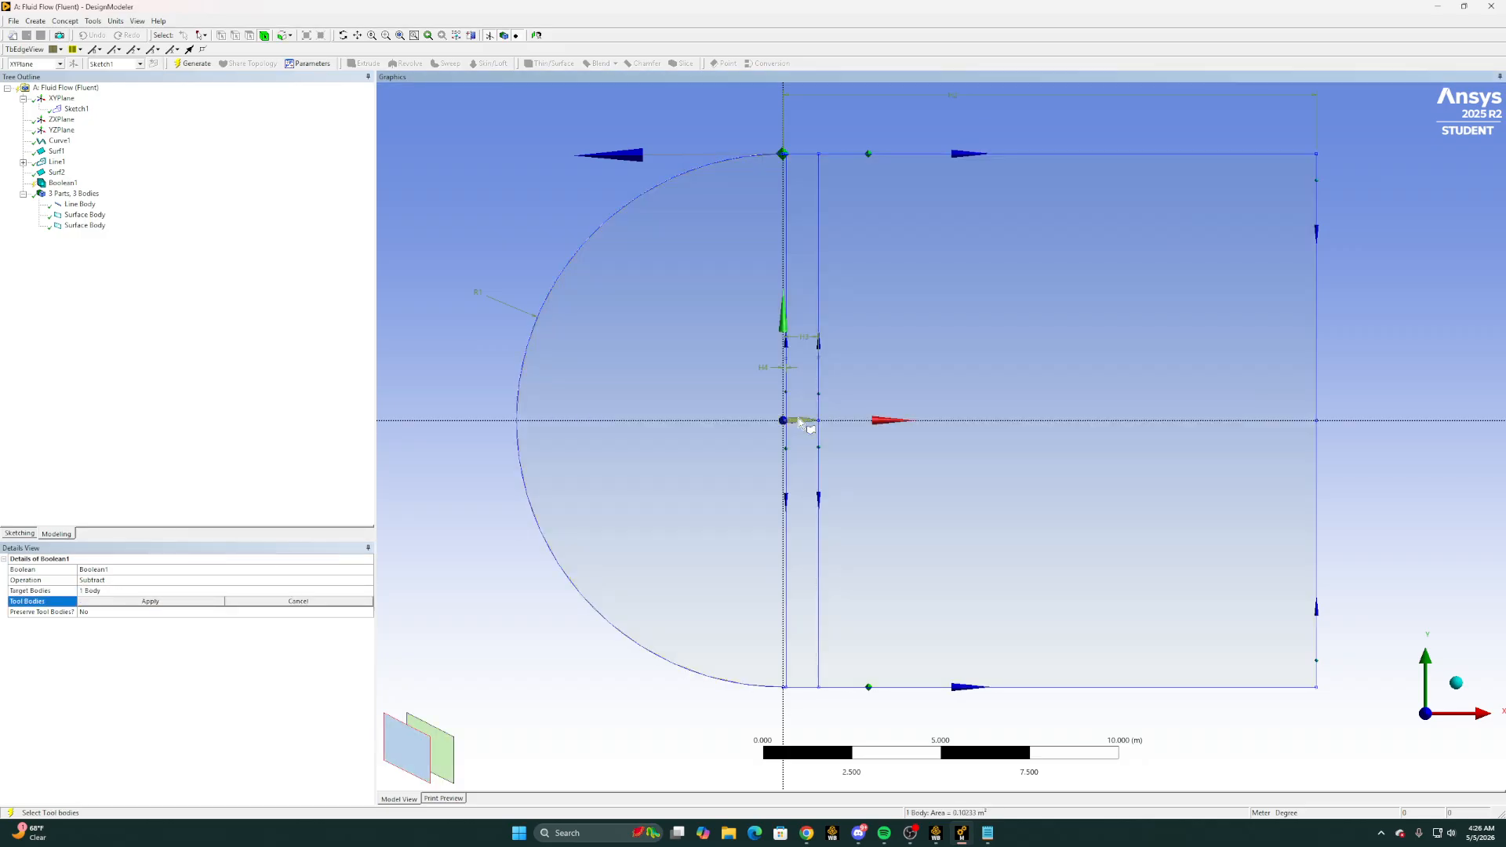
{"action": "left_click", "coordinate": [165, 603]}
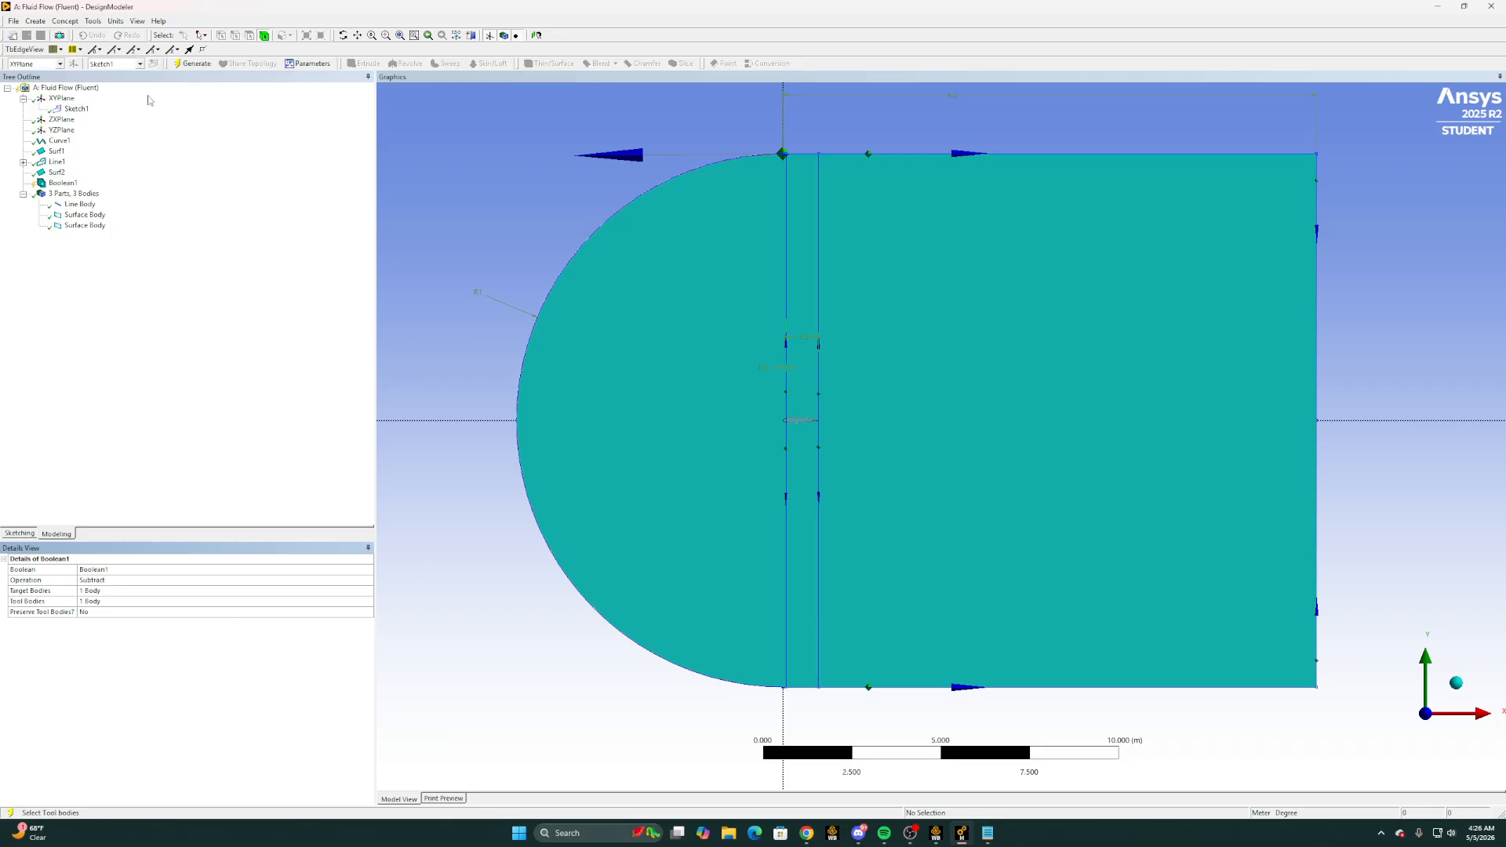
{"action": "left_click", "coordinate": [184, 66]}
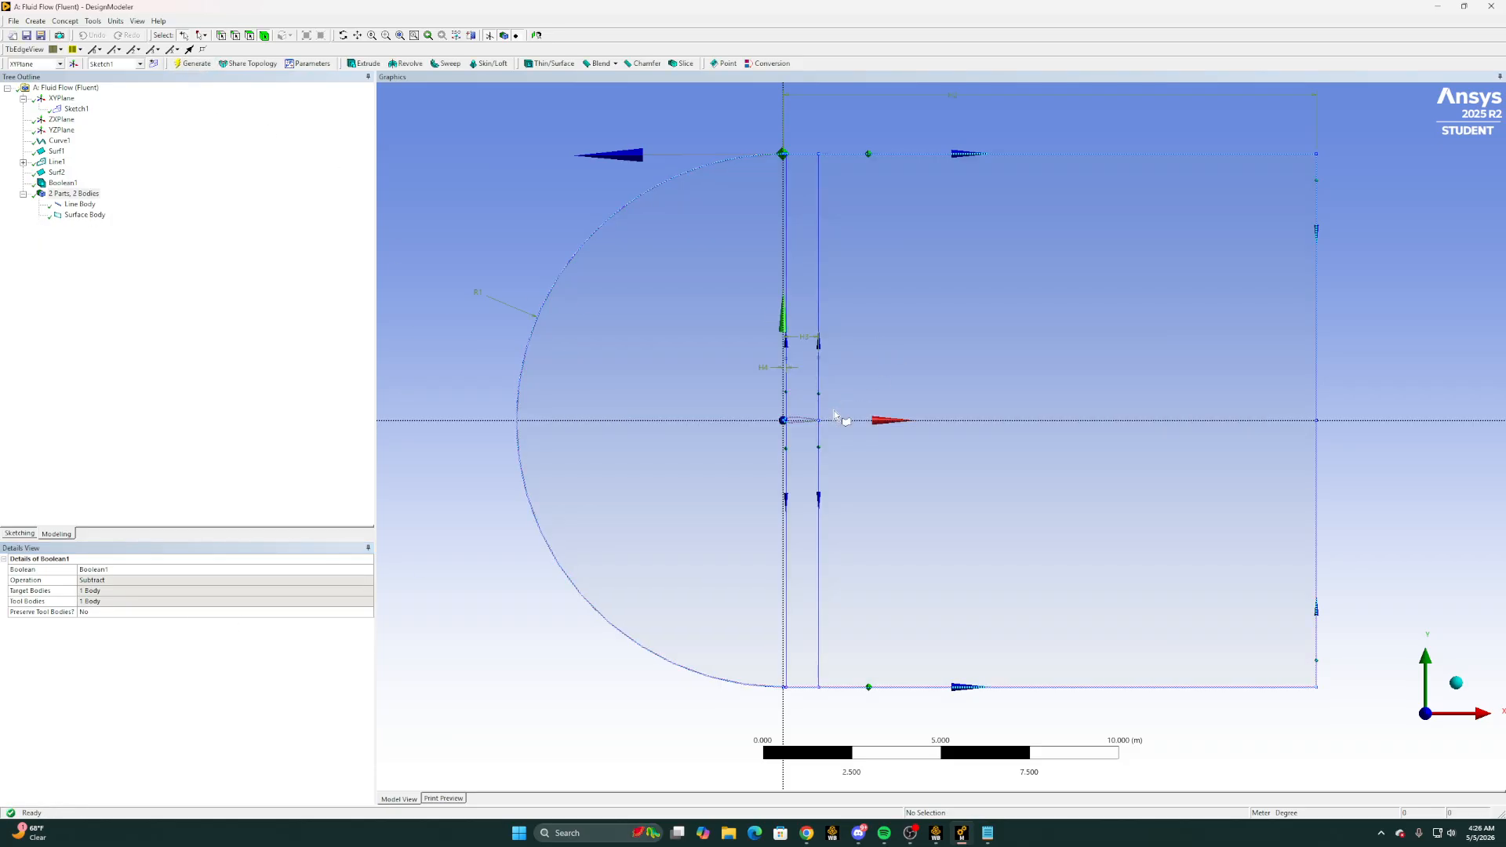
{"action": "left_click", "coordinate": [83, 215]}
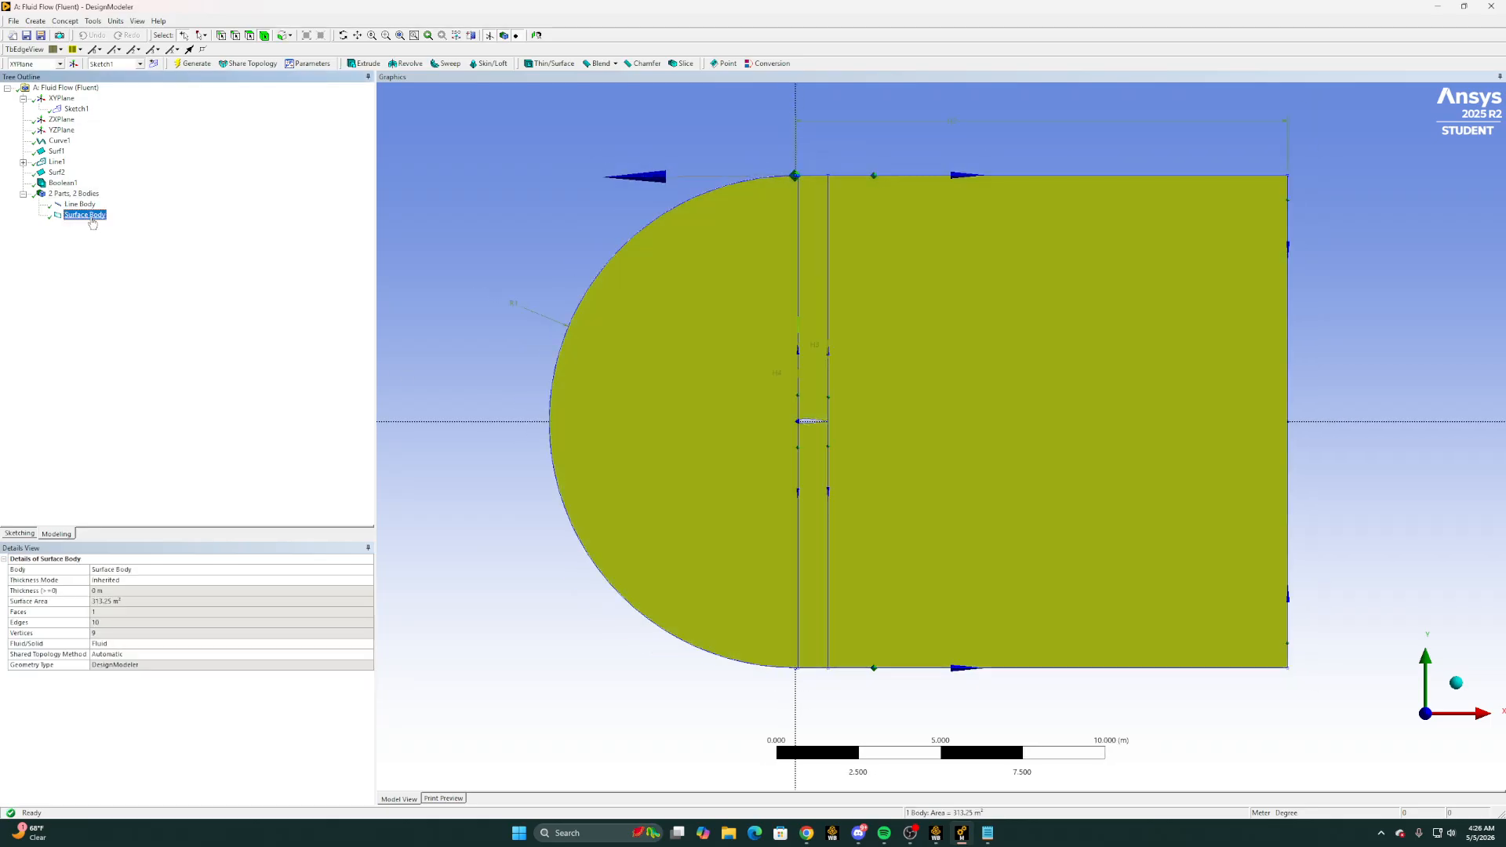
{"action": "scroll", "coordinate": [816, 443], "scroll_direction": "up", "scroll_amount": 4}
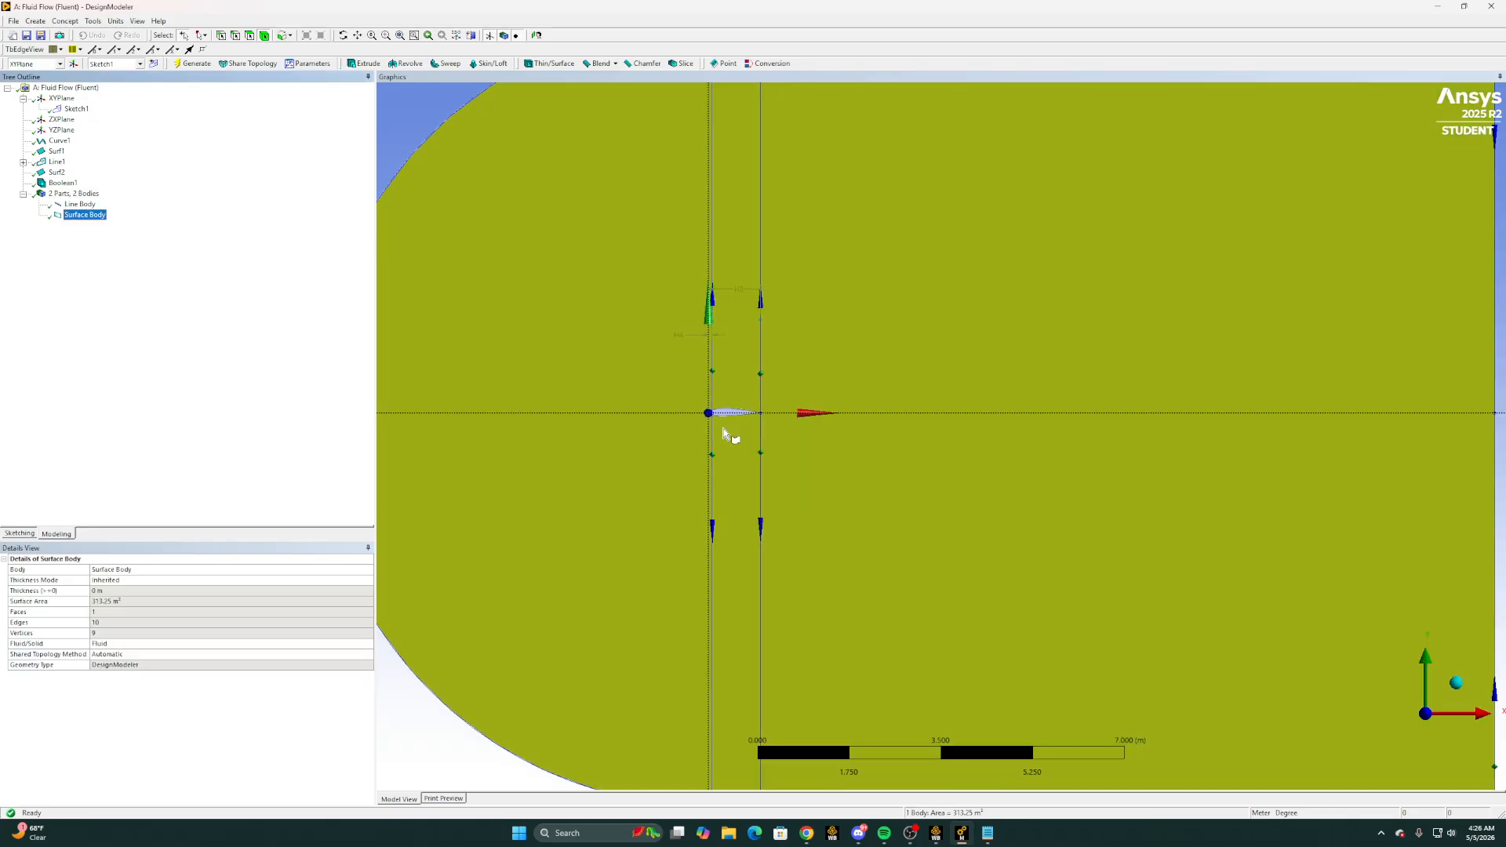
{"action": "scroll", "coordinate": [720, 452], "scroll_direction": "down", "scroll_amount": 3}
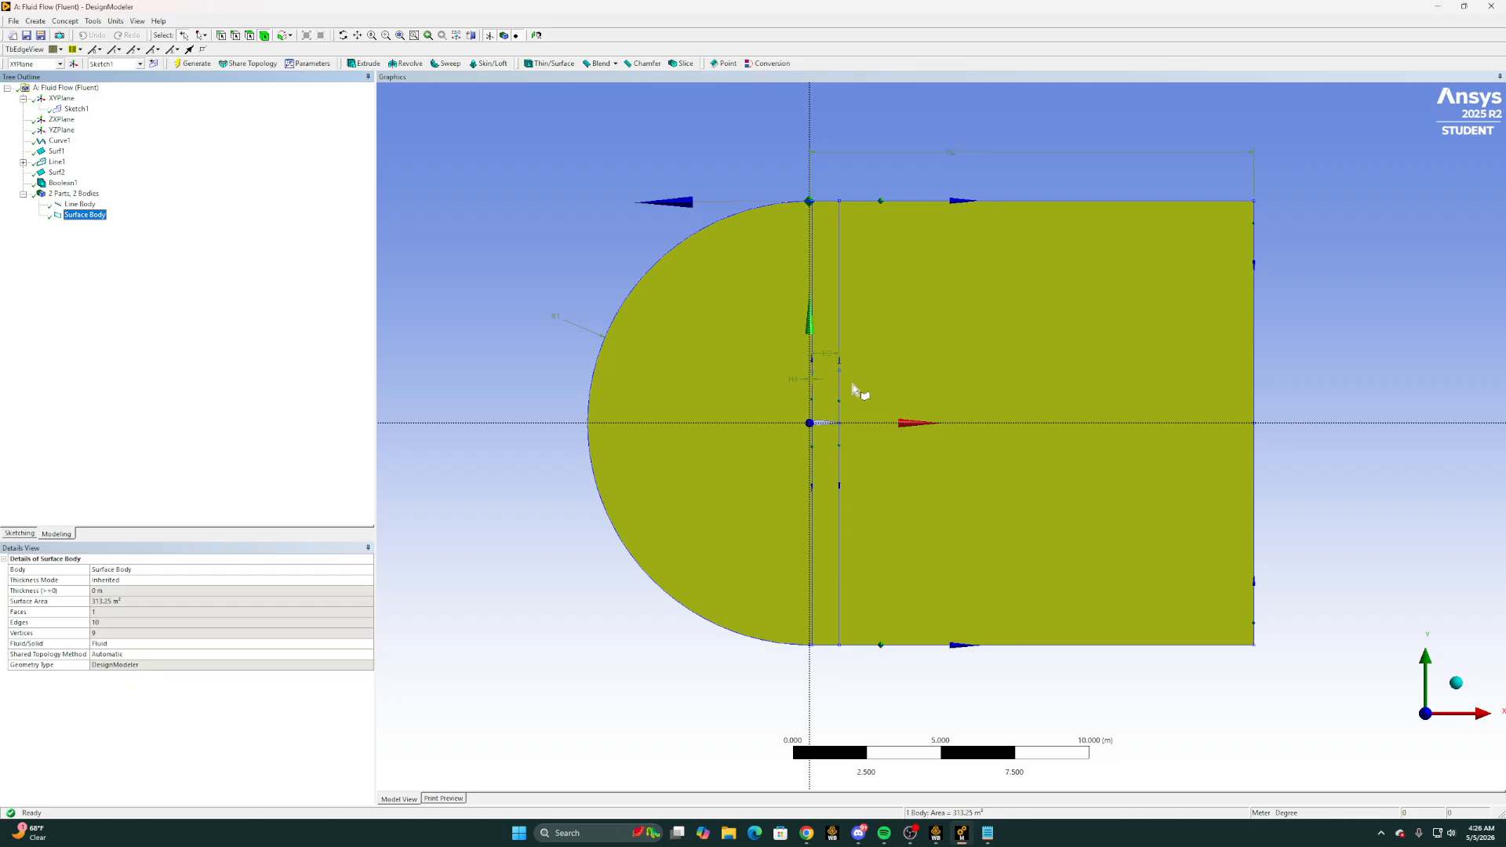
{"action": "left_click", "coordinate": [1333, 354]}
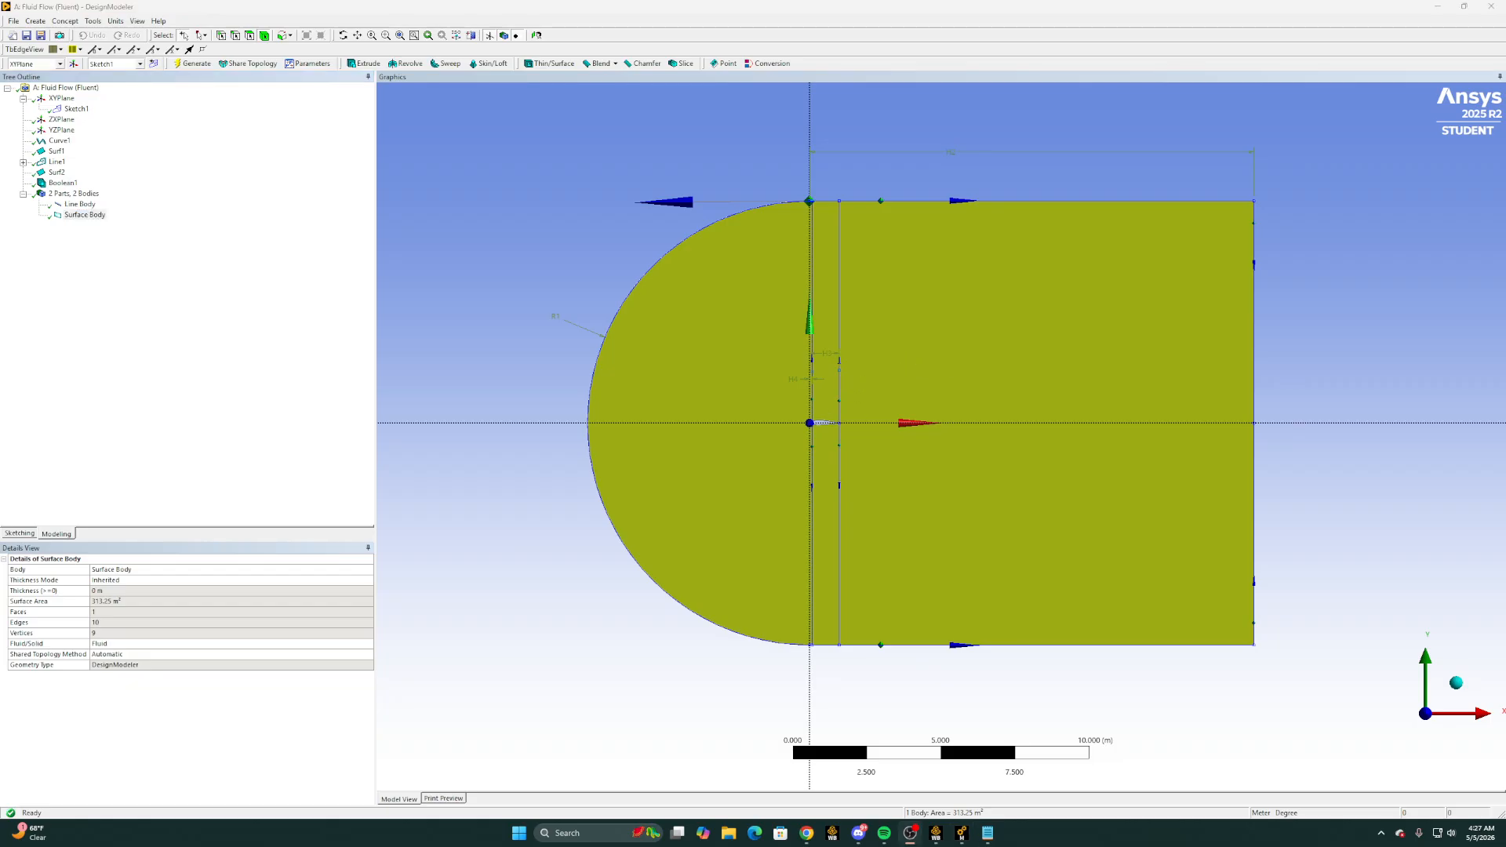
Start a Face Split feature and assign the C-shaped flow-domain face as its target face
{"action": "left_click", "coordinate": [66, 21]}
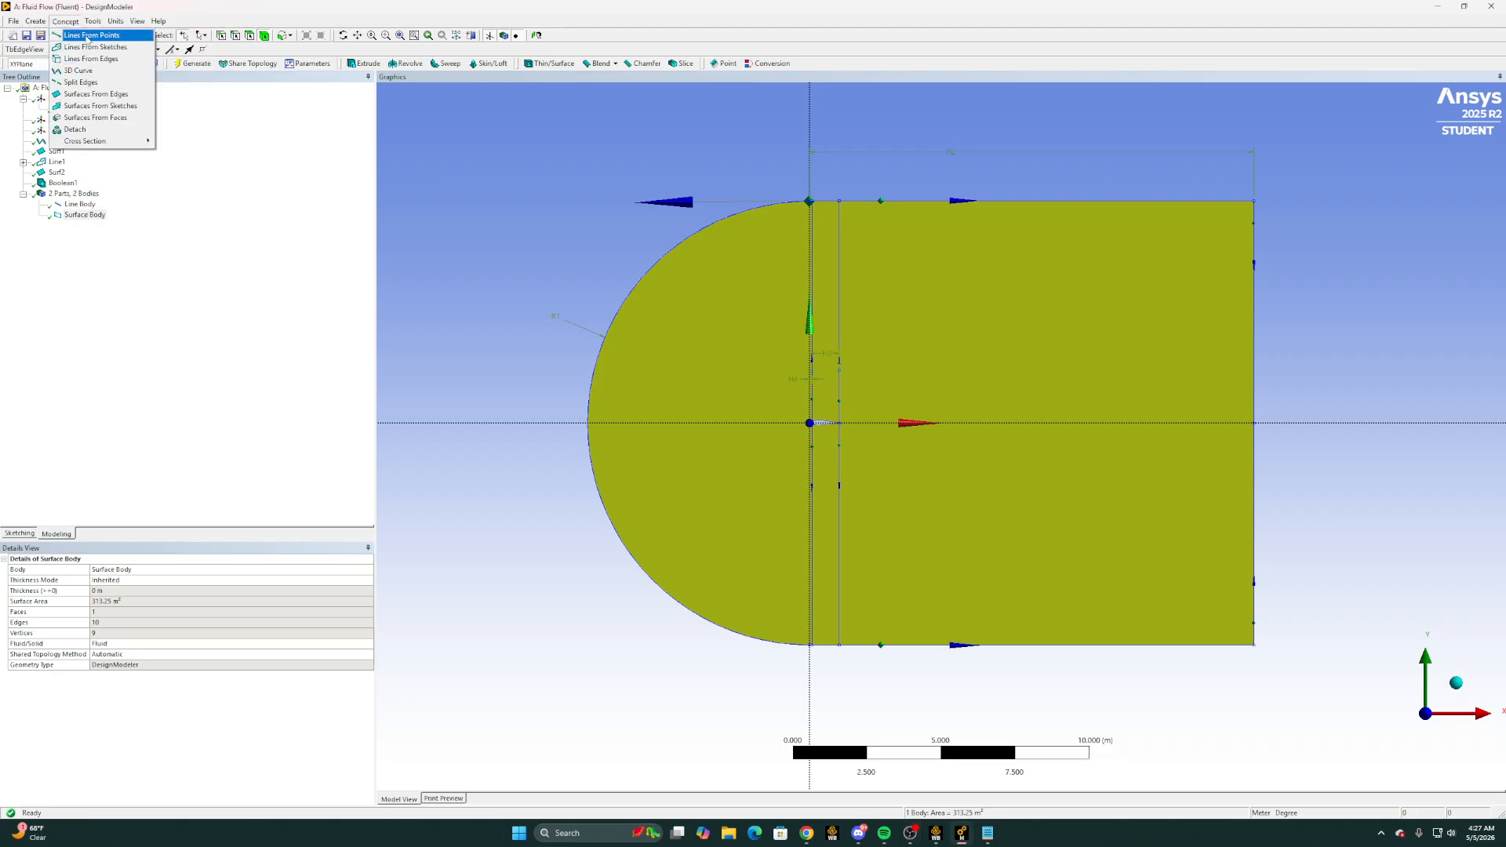
{"action": "mouse_move", "coordinate": [93, 21]}
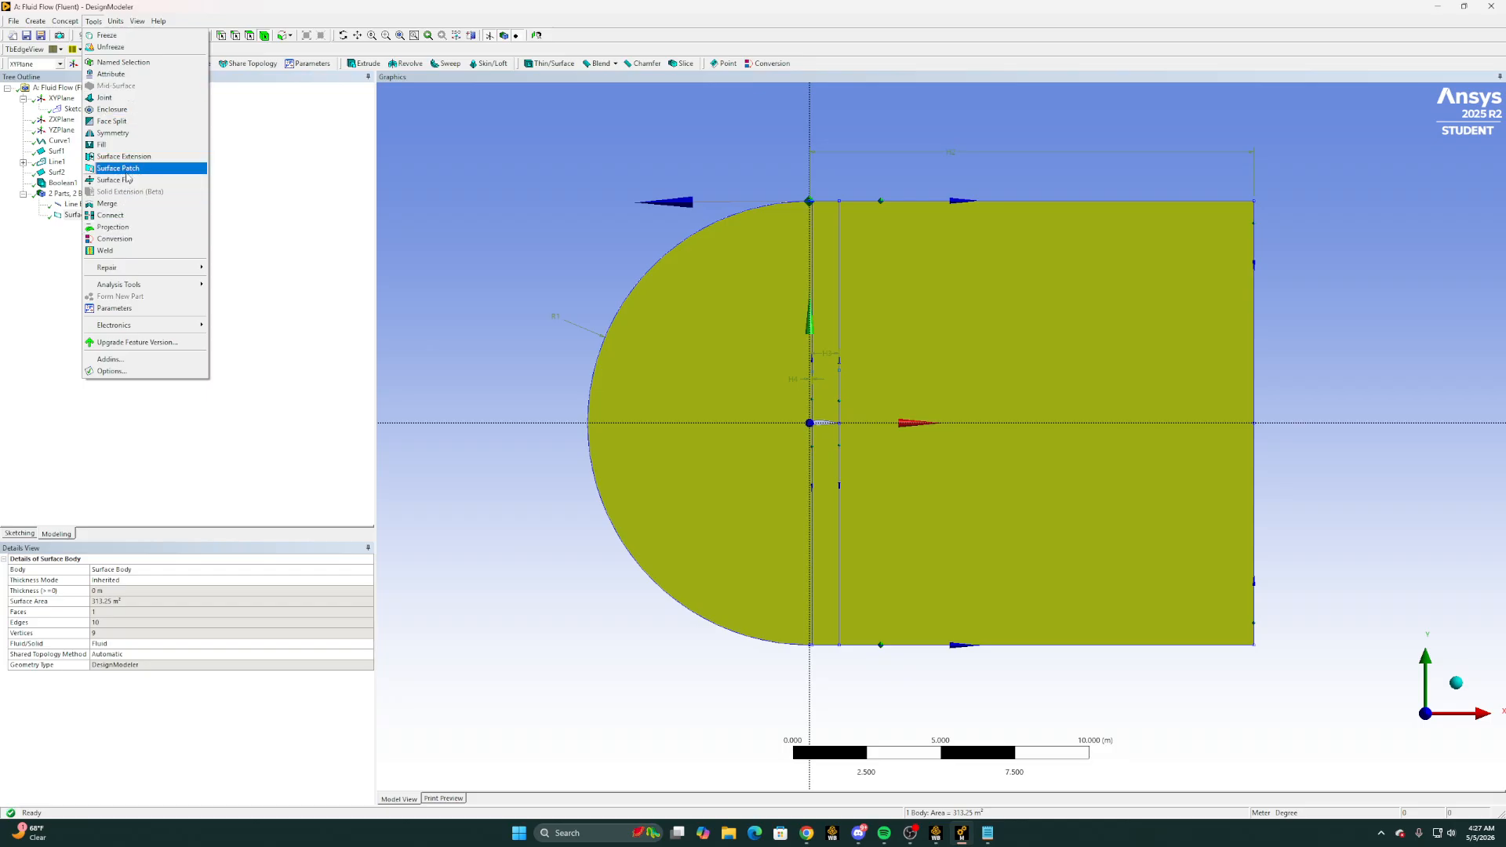
{"action": "left_click", "coordinate": [111, 121]}
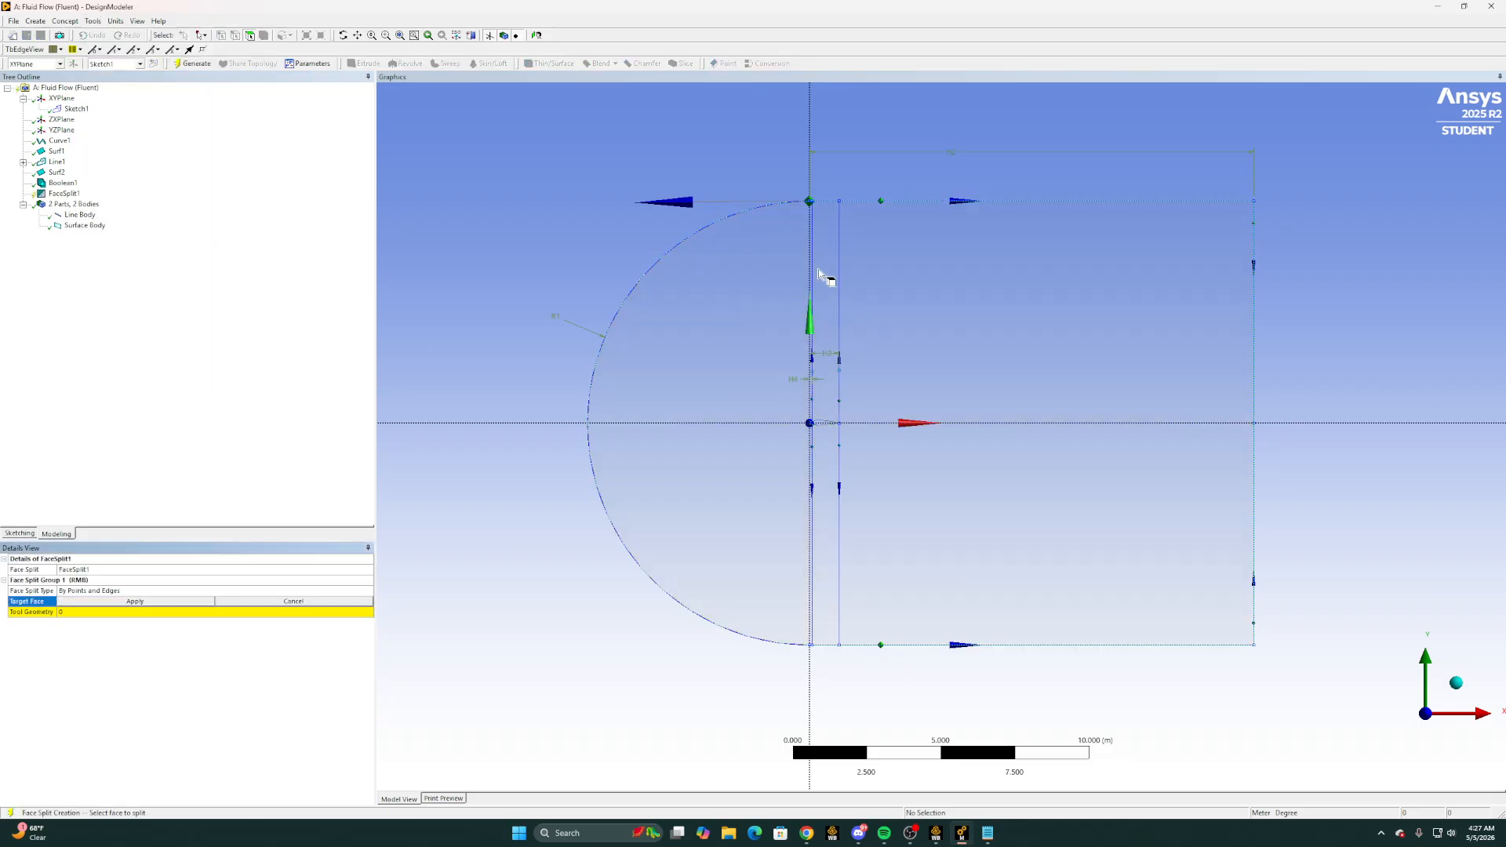
{"action": "left_click", "coordinate": [779, 421]}
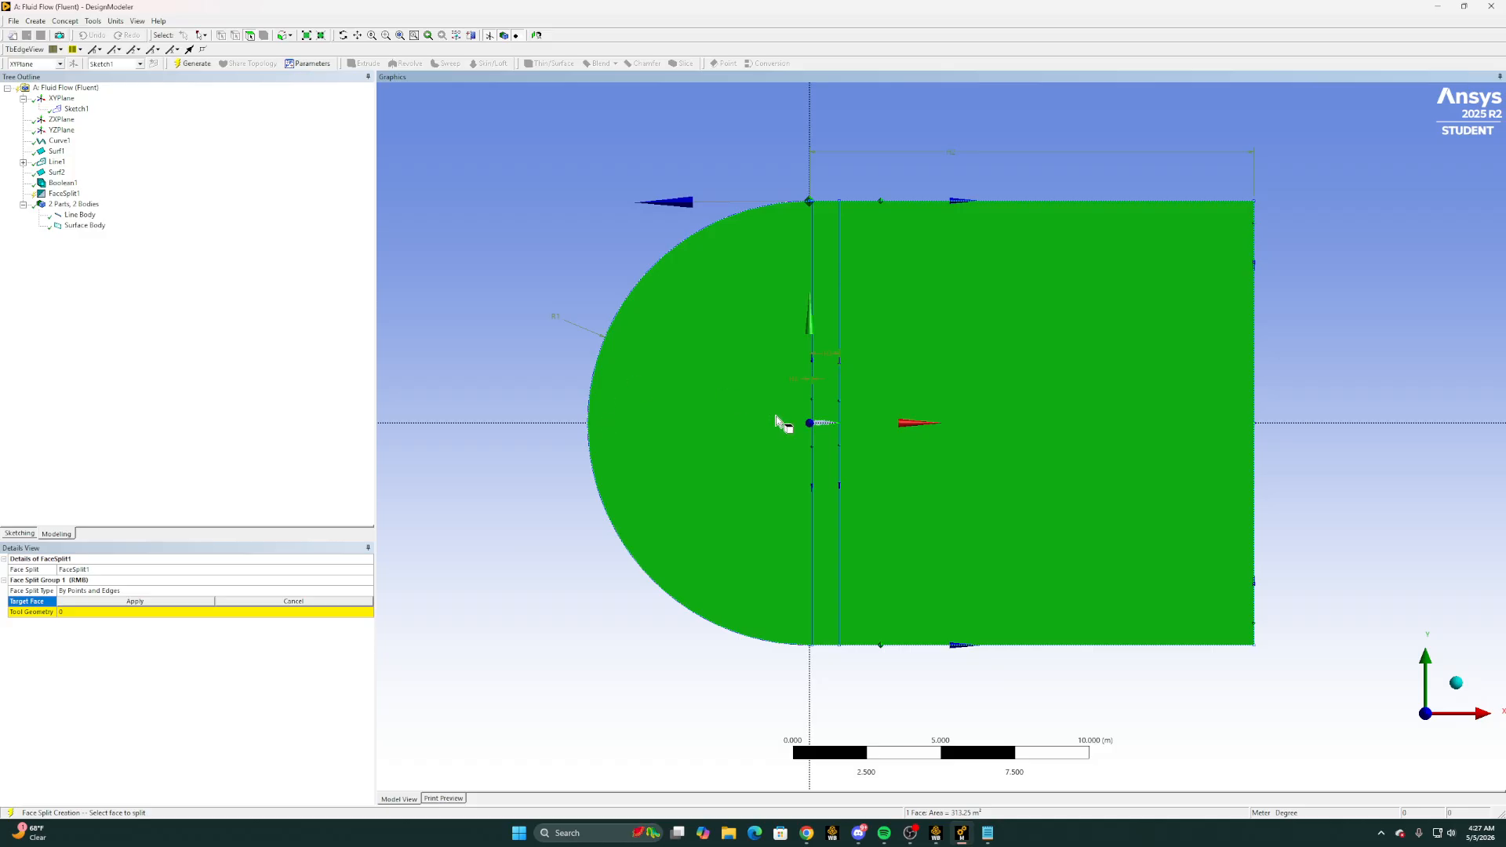
{"action": "left_click", "coordinate": [153, 603]}
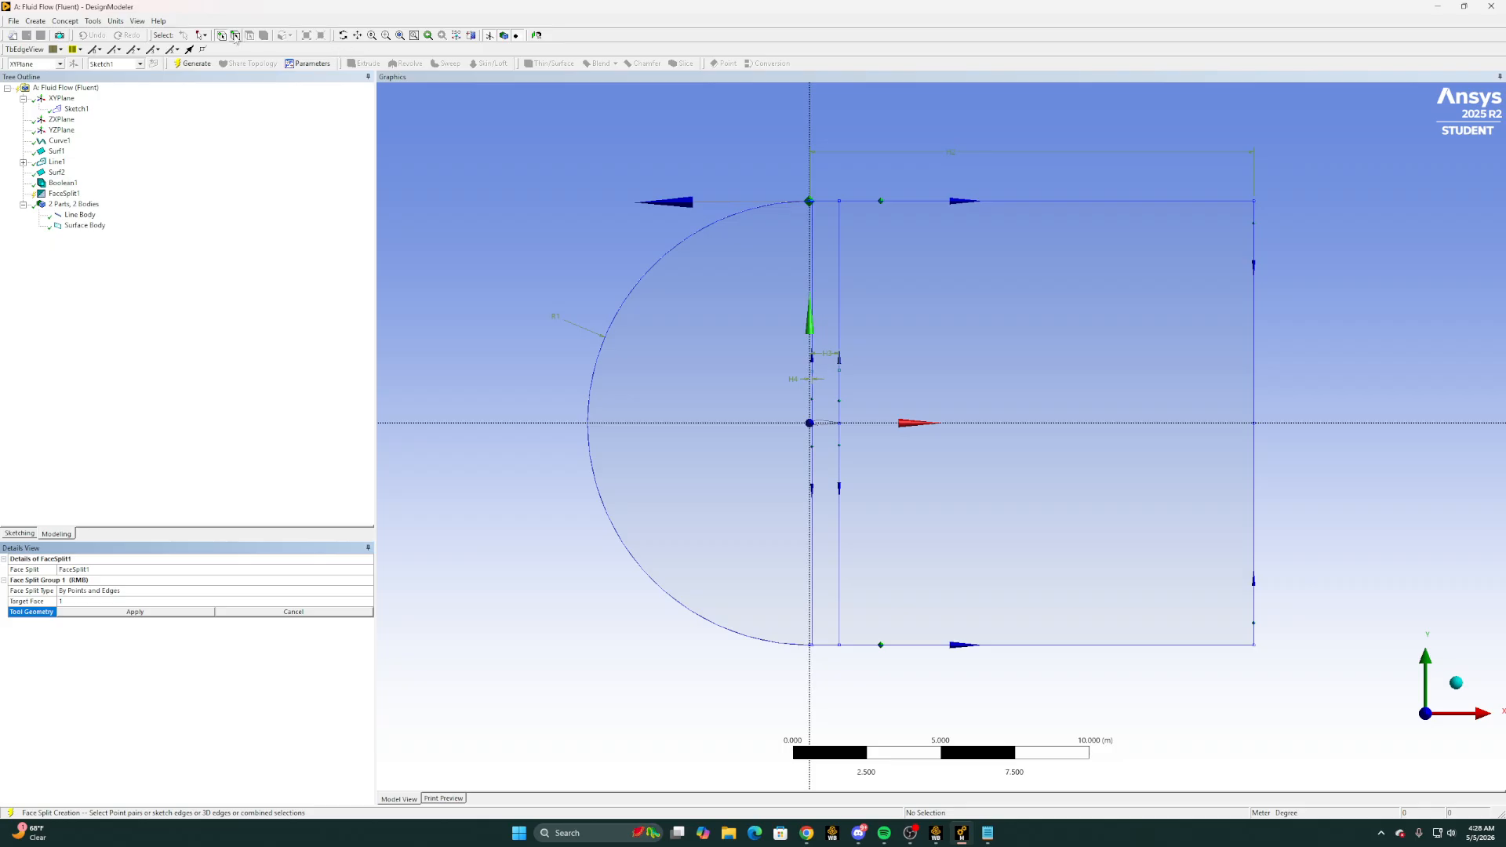
{"action": "left_click", "coordinate": [665, 257]}
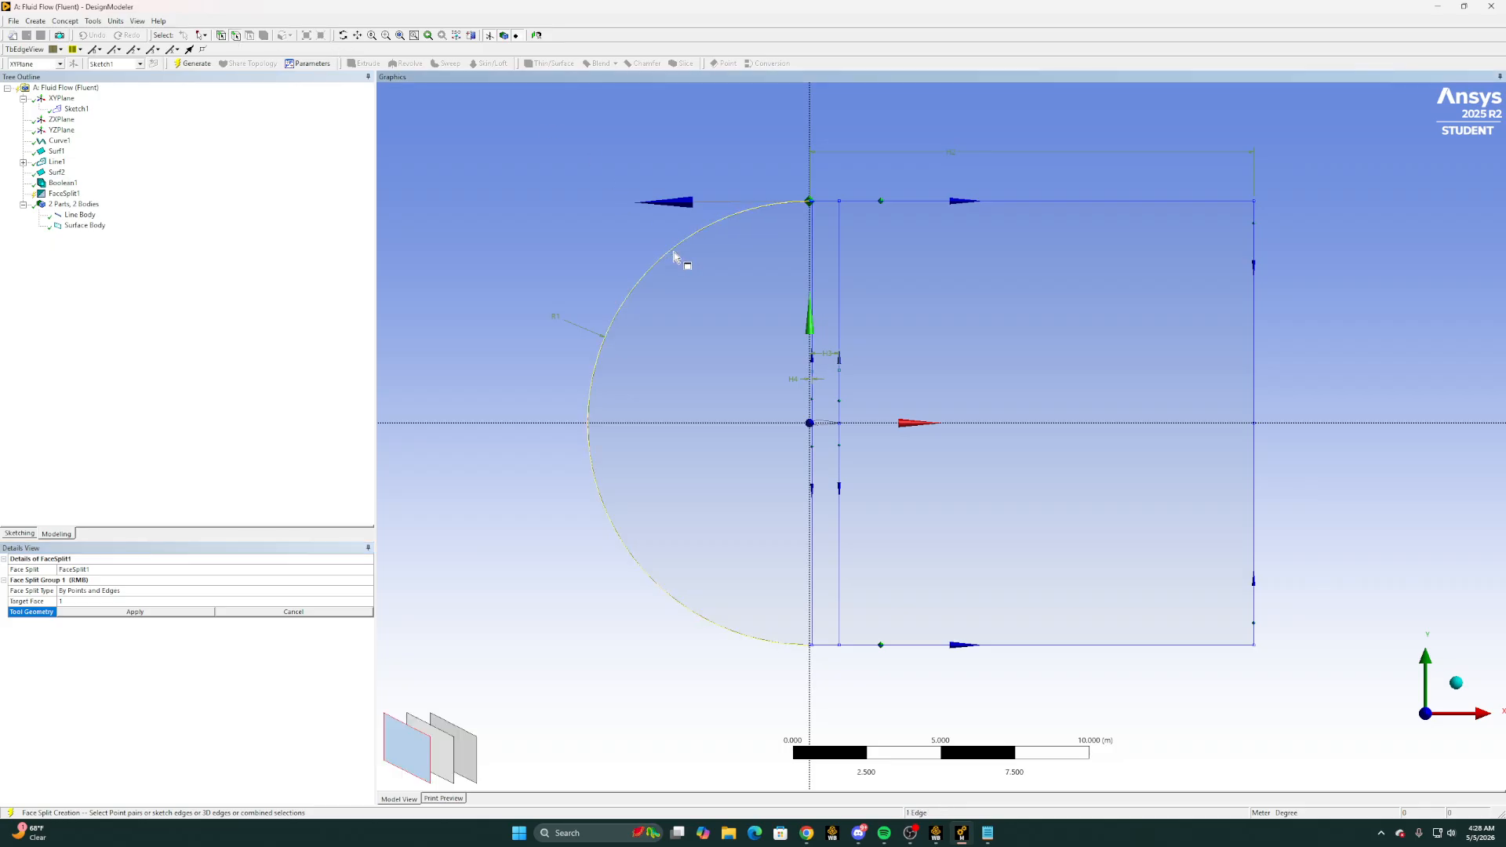
{"action": "left_click", "coordinate": [814, 235], "text": "ctrl"}
{"action": "left_click", "coordinate": [839, 243], "text": "ctrl"}
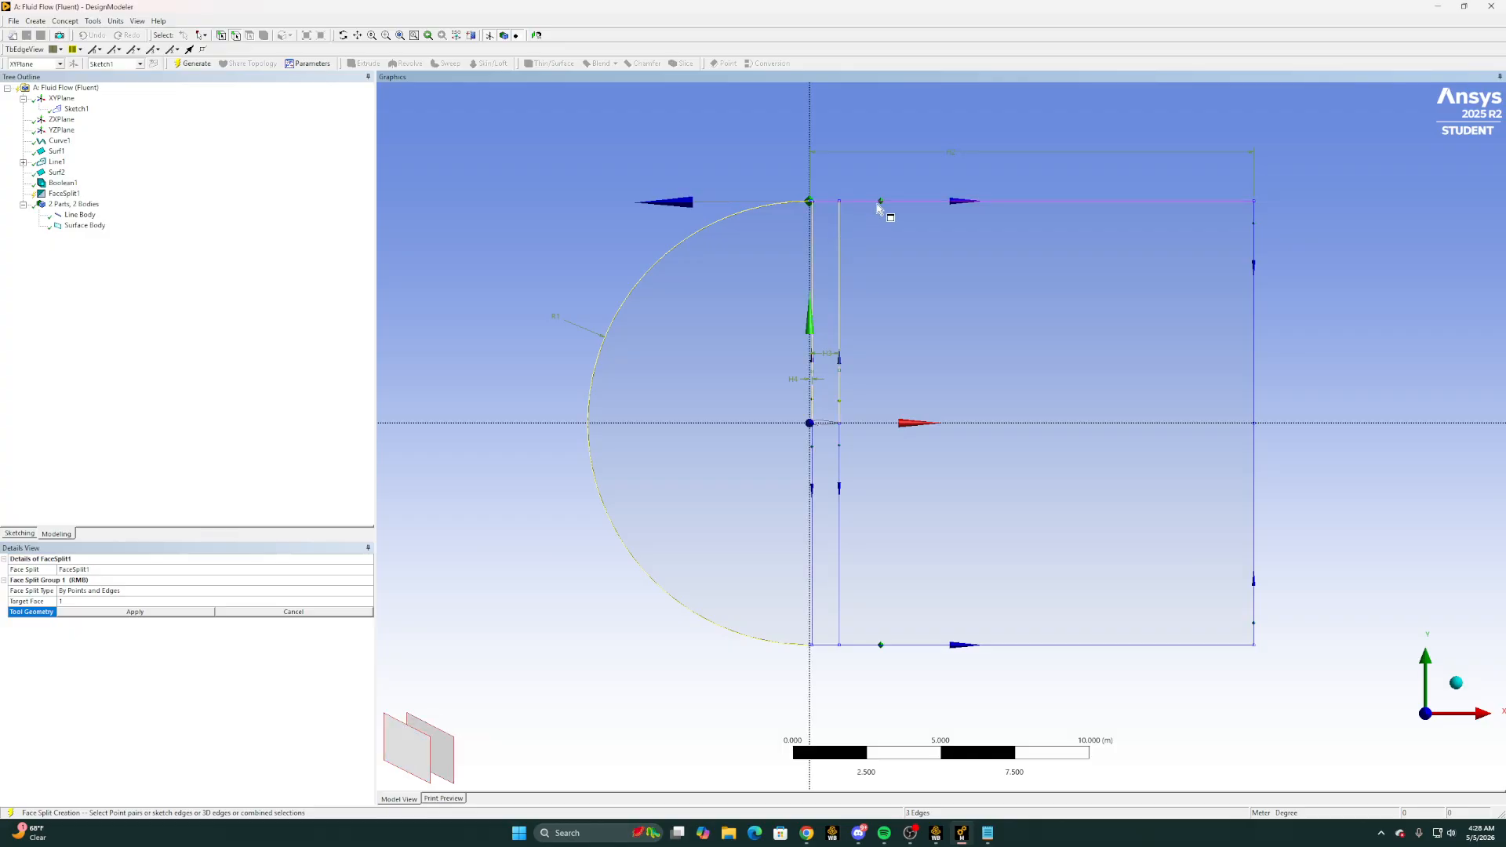
{"action": "left_click", "coordinate": [840, 469], "text": "ctrl"}
{"action": "left_click", "coordinate": [814, 471], "text": "ctrl"}
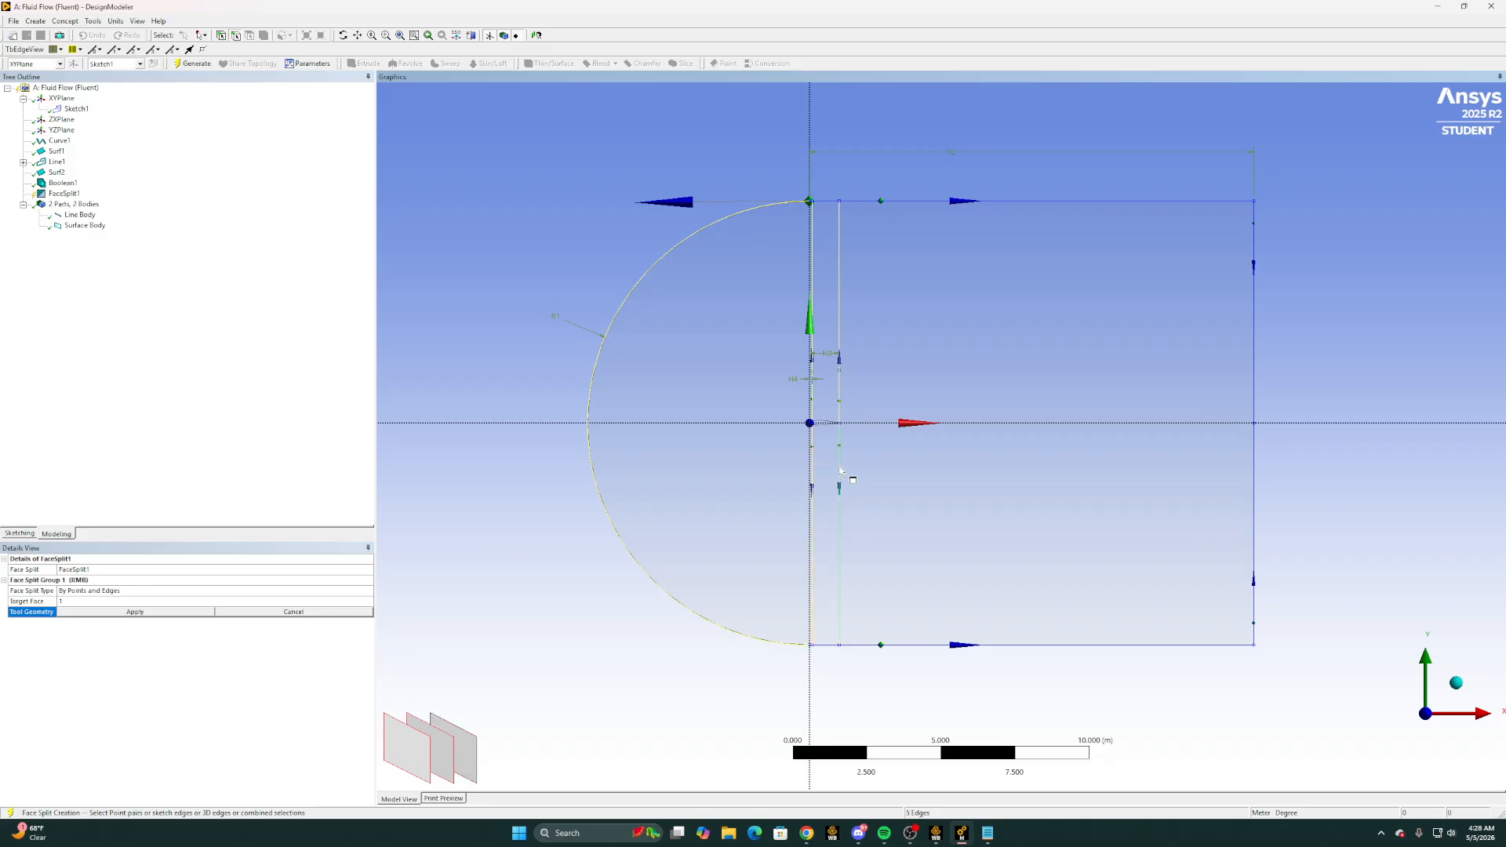
{"action": "left_click", "coordinate": [588, 432]}
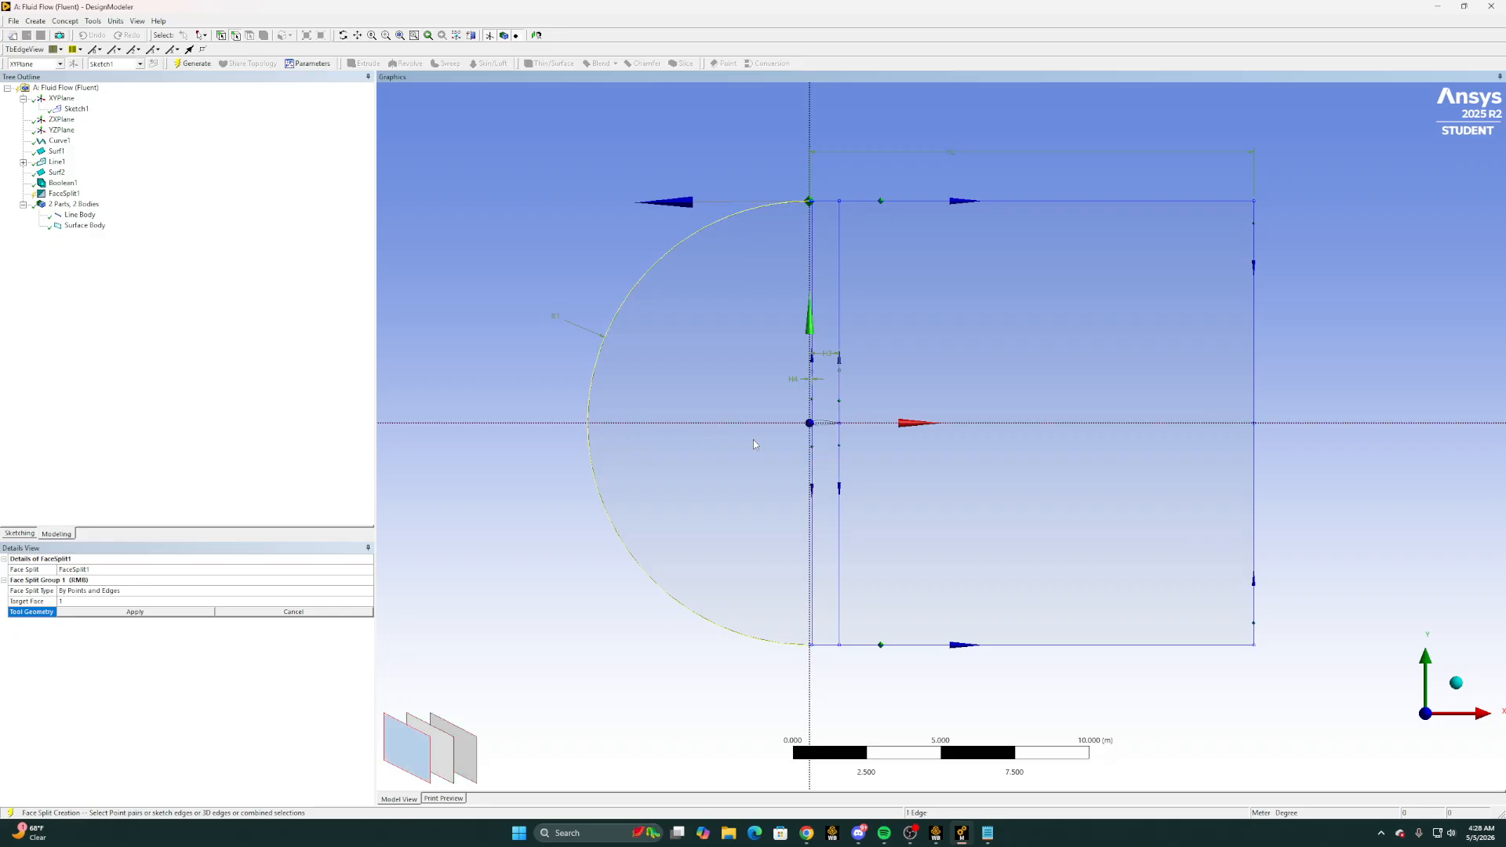
{"action": "left_click", "coordinate": [722, 439]}
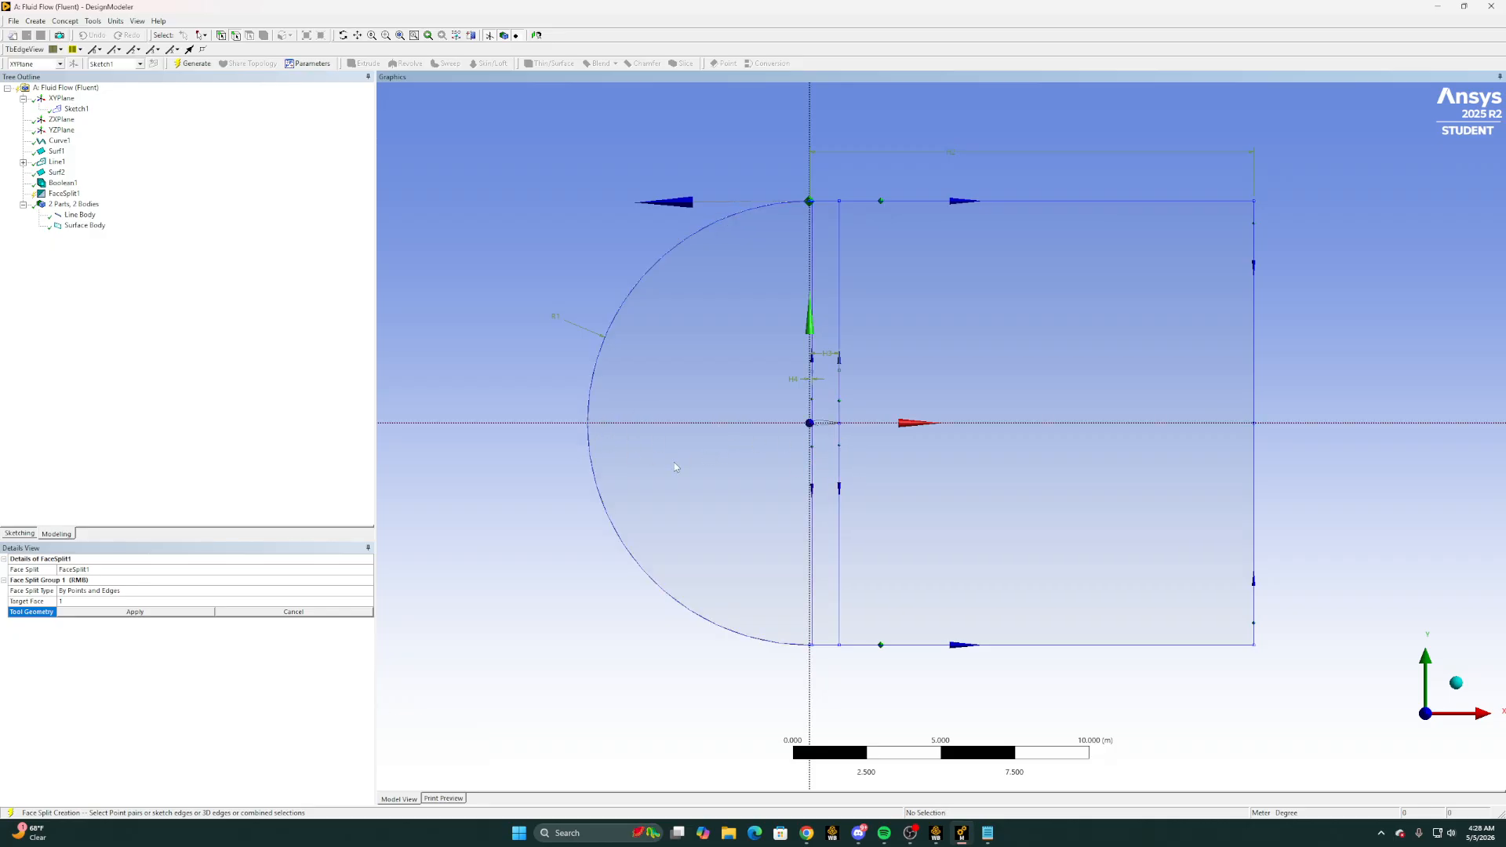
Use the upper and lower segments of both vertical lines plus the horizontal centreline as the split's tool geometry, and generate the face split
{"action": "left_click", "coordinate": [812, 459]}
{"action": "left_click", "coordinate": [841, 455], "text": "ctrl"}
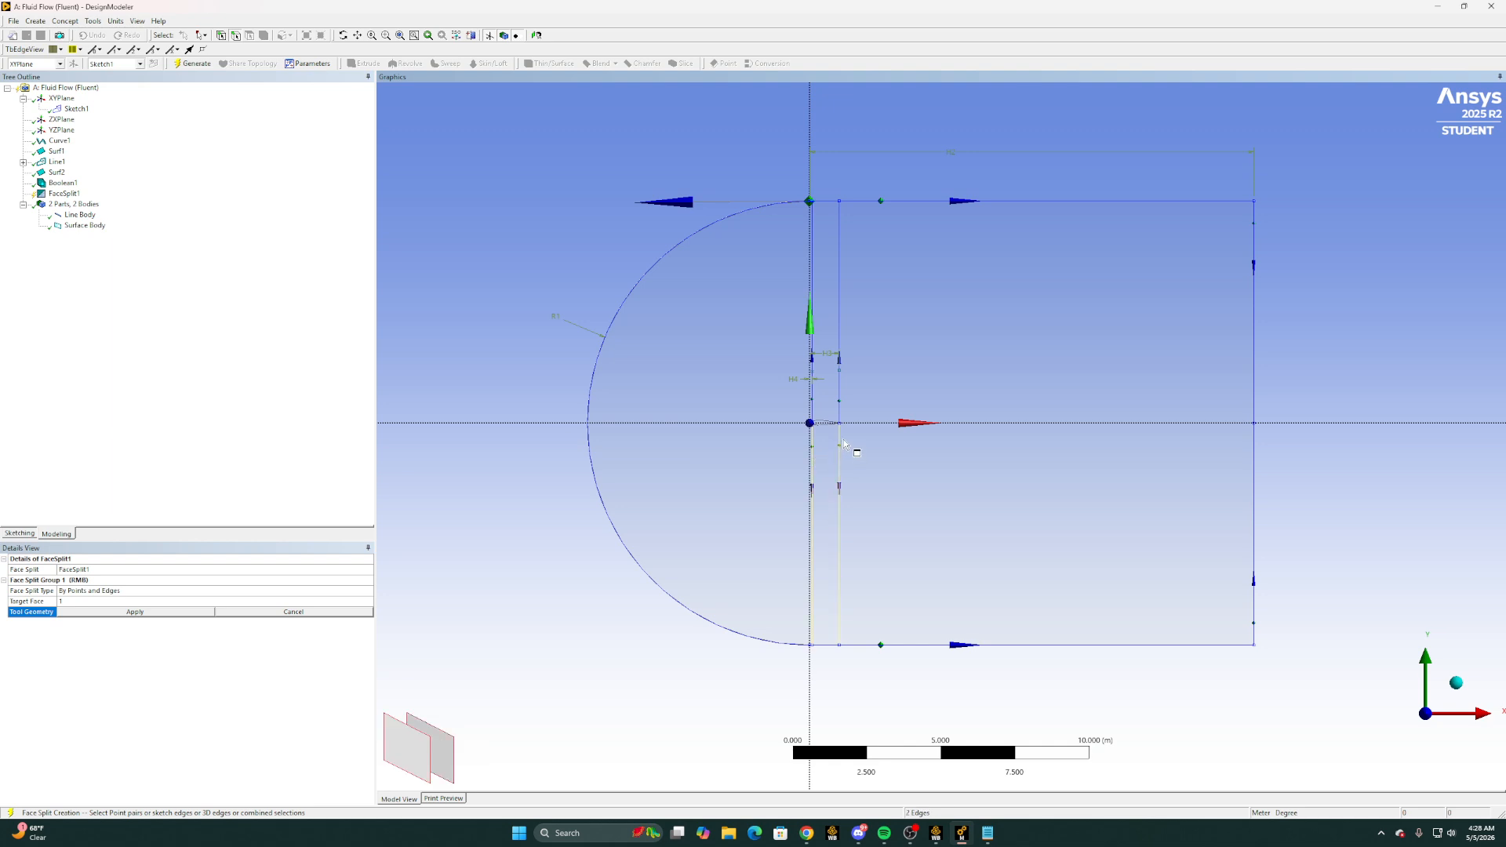
{"action": "left_click", "coordinate": [840, 390], "text": "ctrl"}
{"action": "left_click", "coordinate": [813, 390], "text": "ctrl"}
{"action": "left_click", "coordinate": [765, 425], "text": "ctrl"}
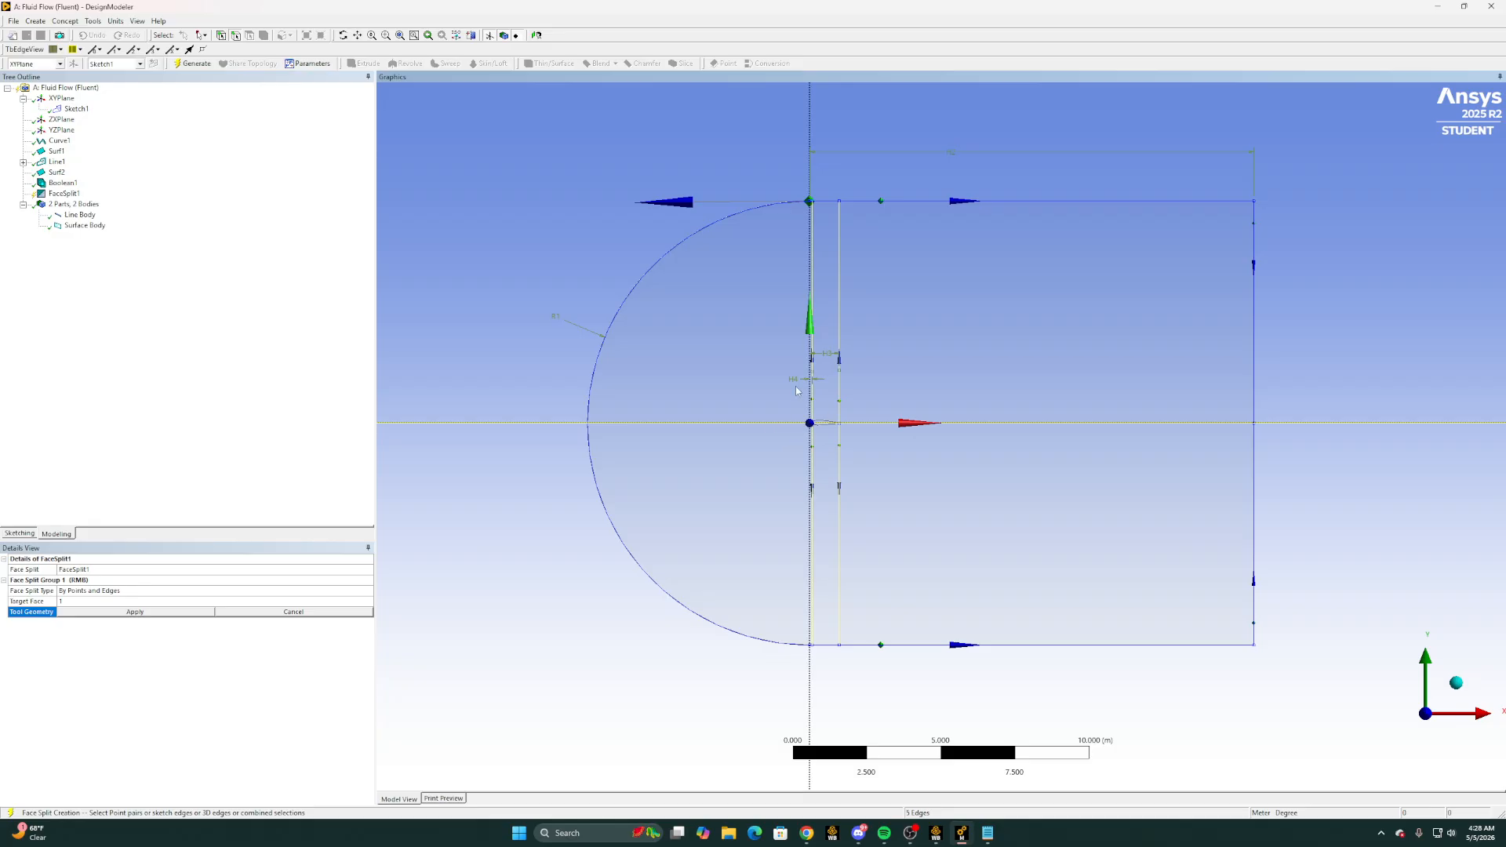
{"action": "left_click", "coordinate": [86, 611]}
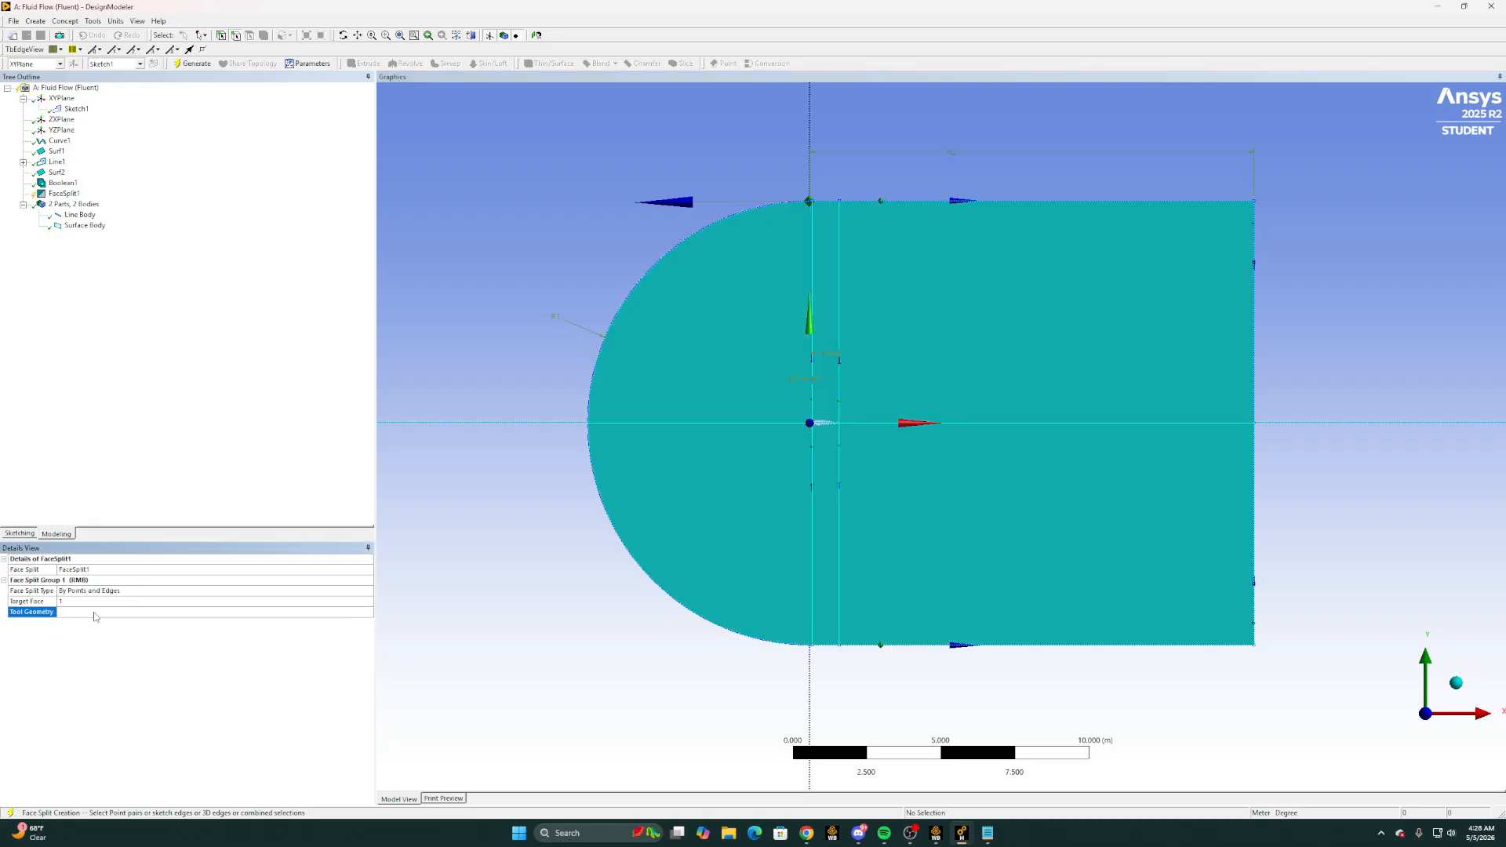
{"action": "left_click", "coordinate": [196, 65]}
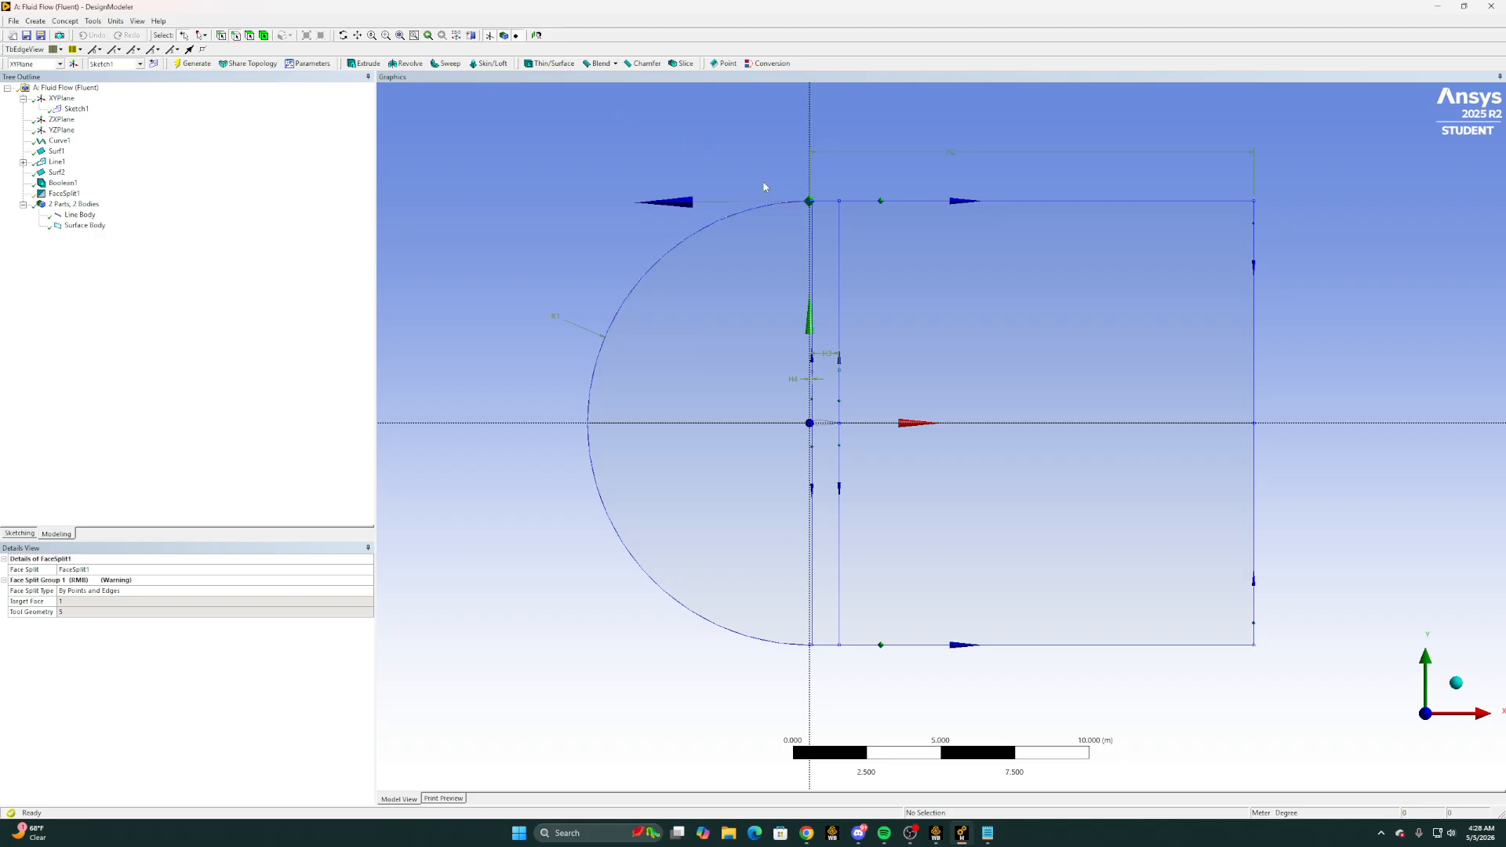
Merge the upper arc edge with the short edge adjoining its upper end, and generate the merge
{"action": "scroll", "coordinate": [820, 189], "scroll_direction": "up", "scroll_amount": 5}
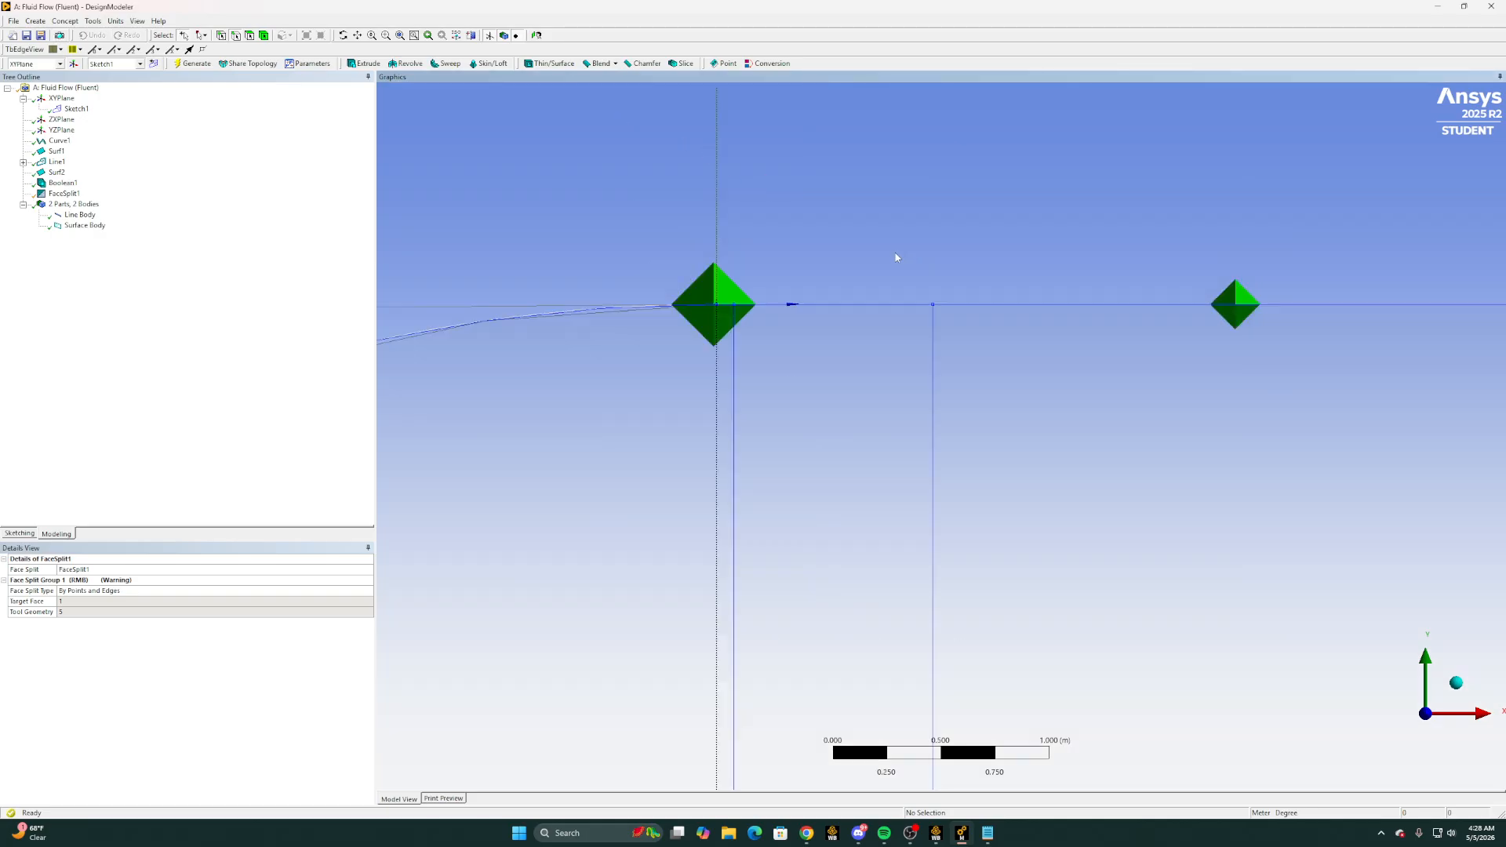
{"action": "left_click", "coordinate": [727, 309]}
{"action": "left_click", "coordinate": [727, 310], "text": "ctrl"}
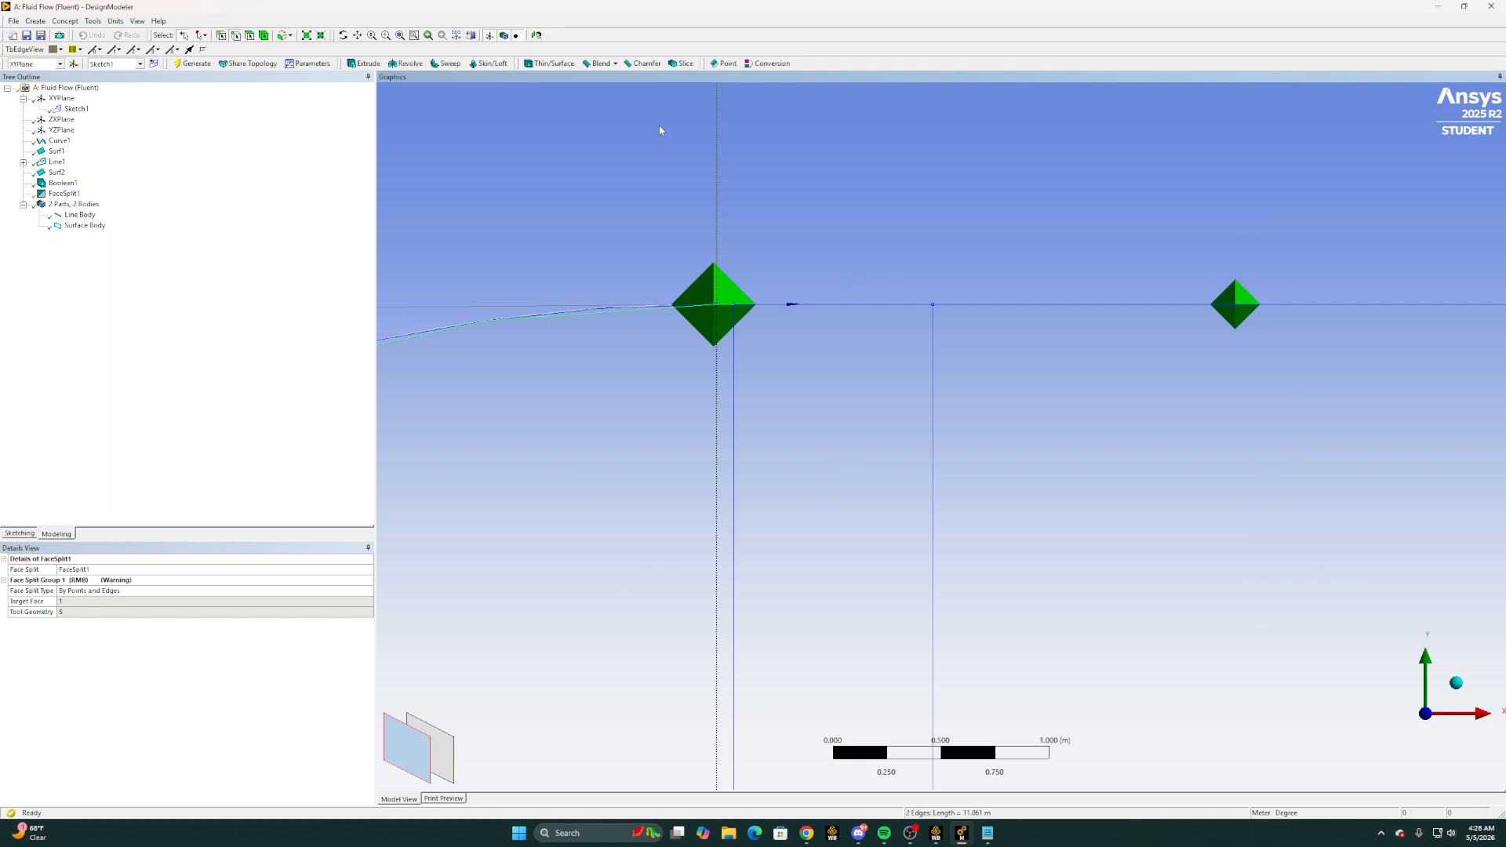
{"action": "left_click", "coordinate": [92, 22]}
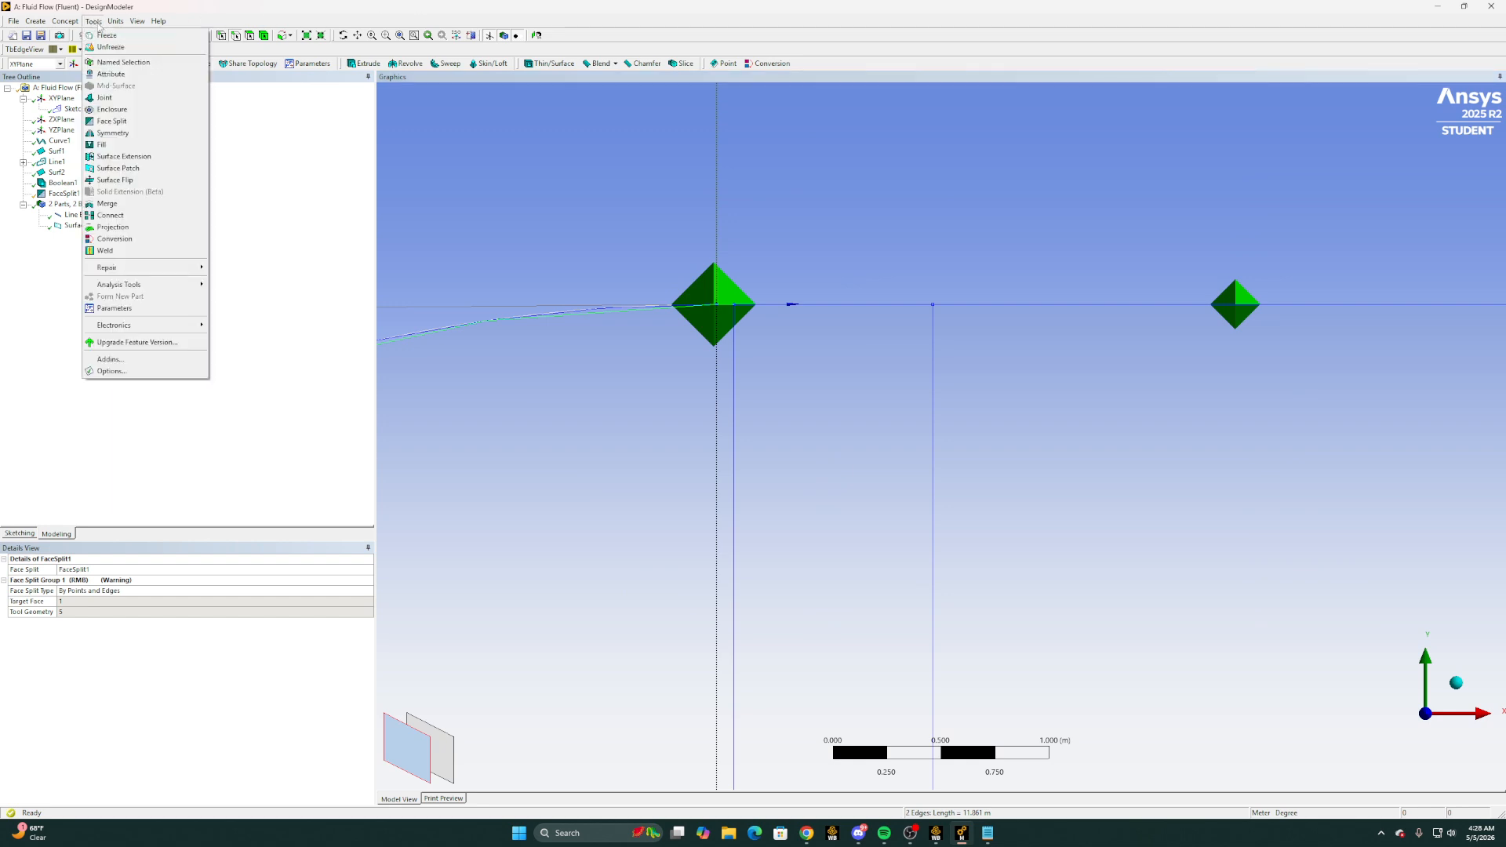
{"action": "left_click", "coordinate": [125, 201]}
{"action": "left_click", "coordinate": [203, 602]}
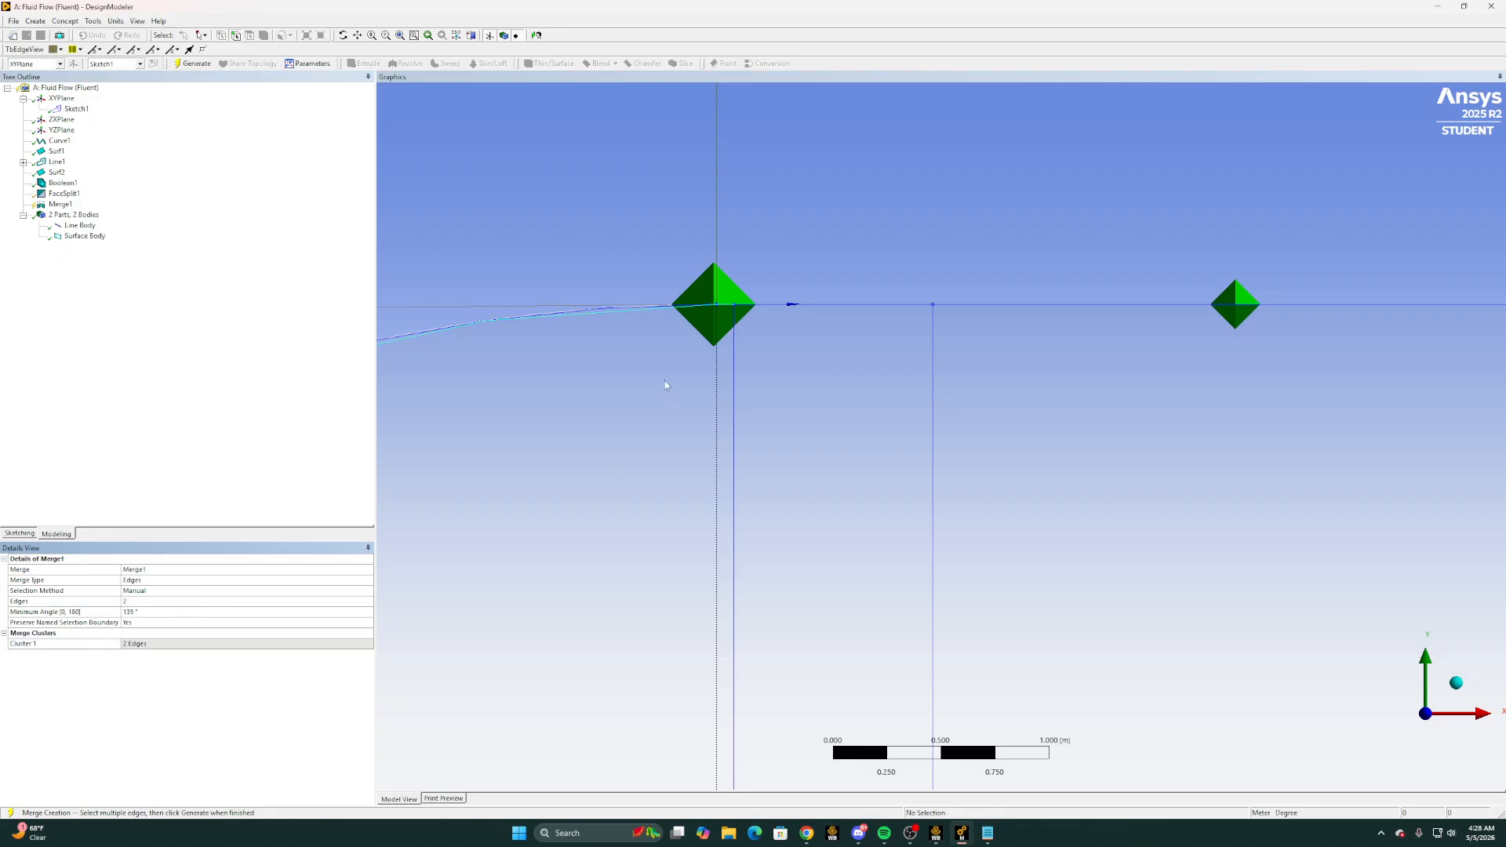
{"action": "scroll", "coordinate": [665, 386], "scroll_direction": "down", "scroll_amount": 1}
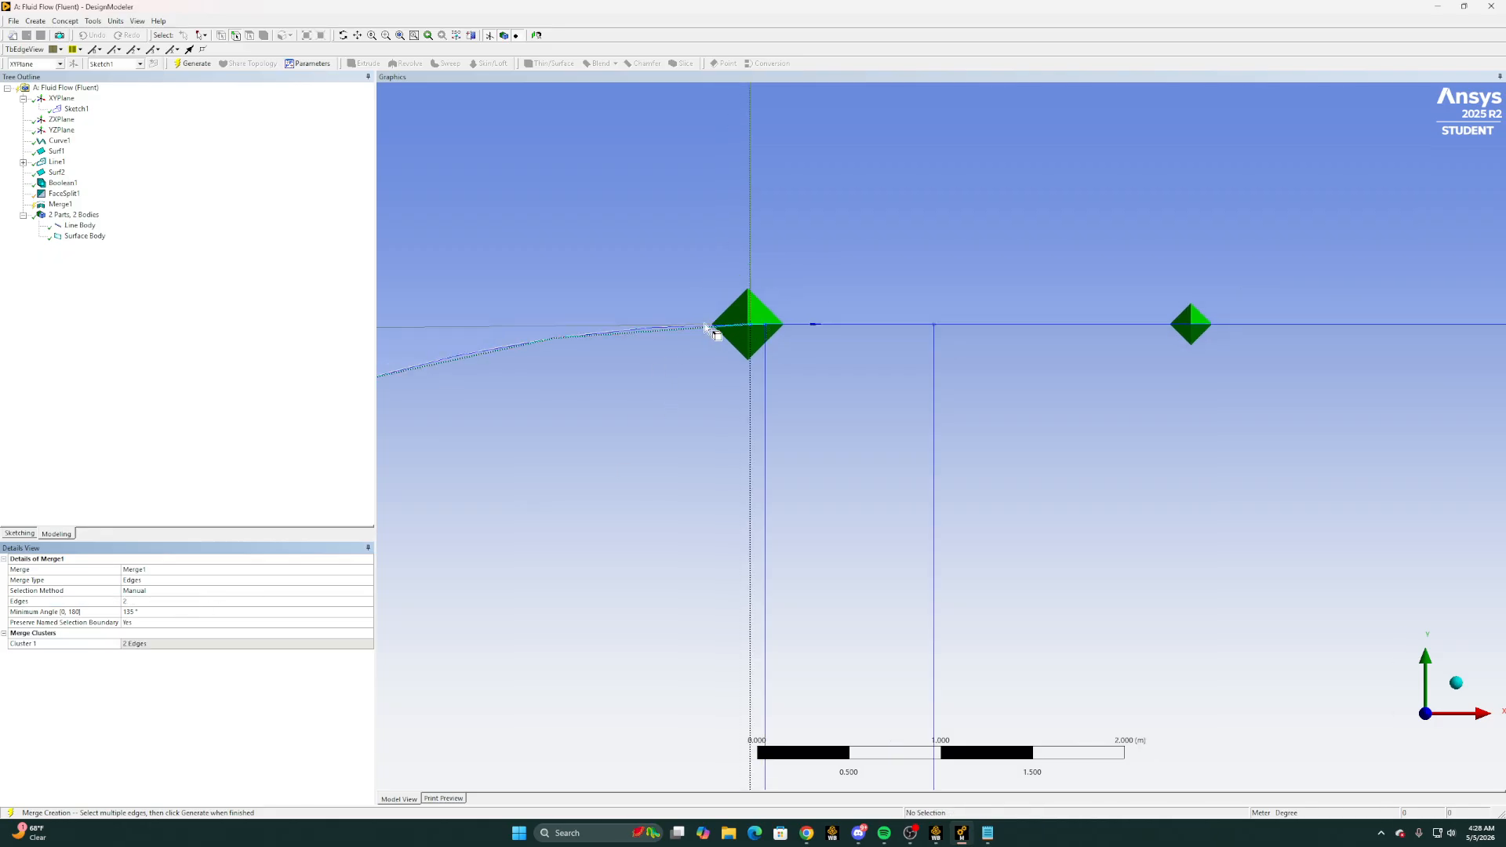
{"action": "scroll", "coordinate": [700, 327], "scroll_direction": "down", "scroll_amount": 3}
{"action": "left_click", "coordinate": [190, 64]}
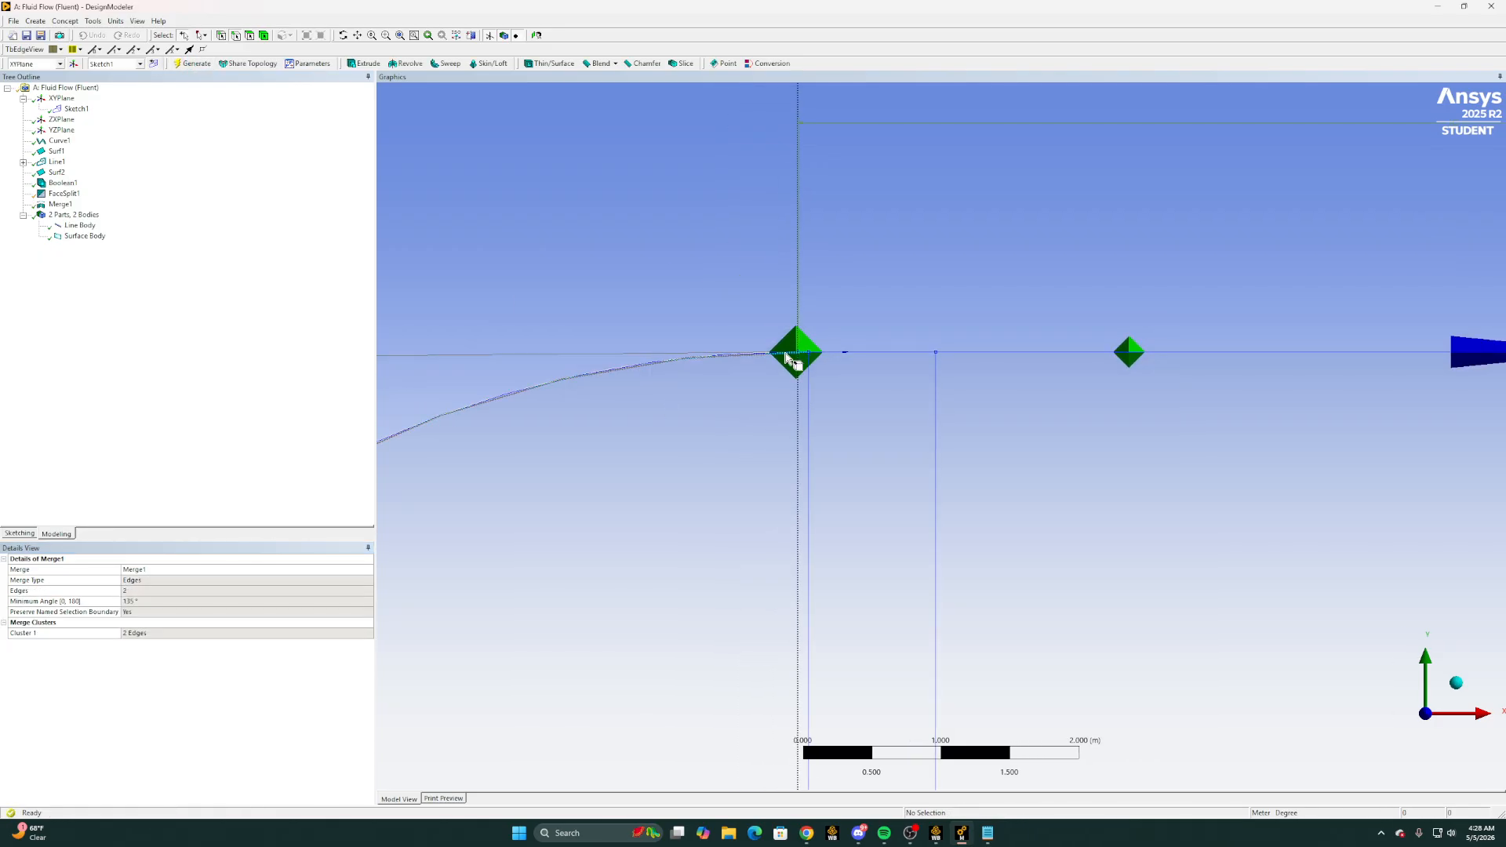
Merge the lower arc edge with the short edge adjoining its lower end, and generate the second merge
{"action": "scroll", "coordinate": [777, 367], "scroll_direction": "down", "scroll_amount": 3}
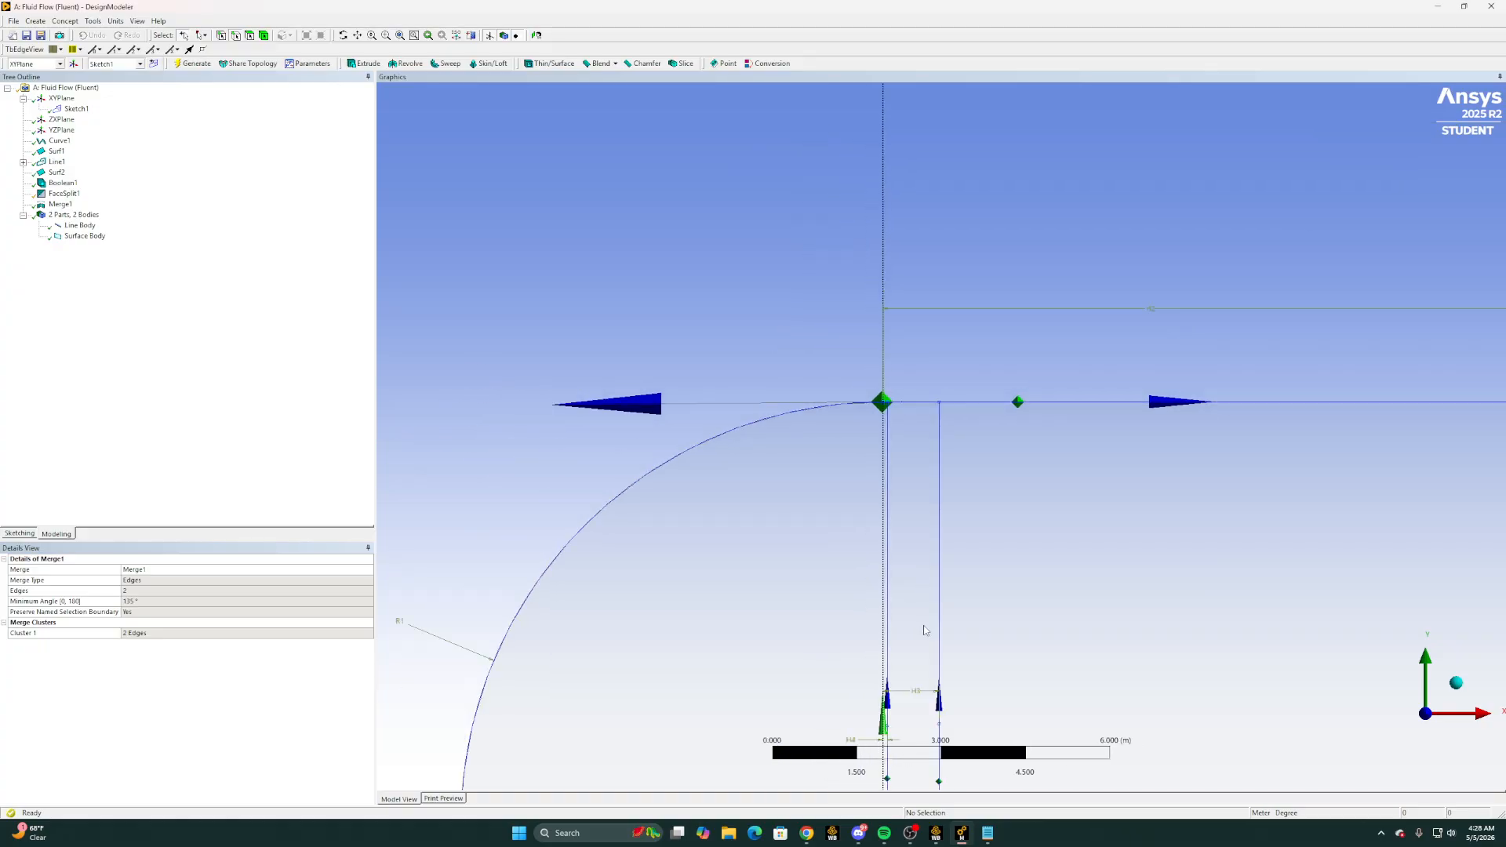
{"action": "scroll", "coordinate": [924, 630], "scroll_direction": "down", "scroll_amount": 3}
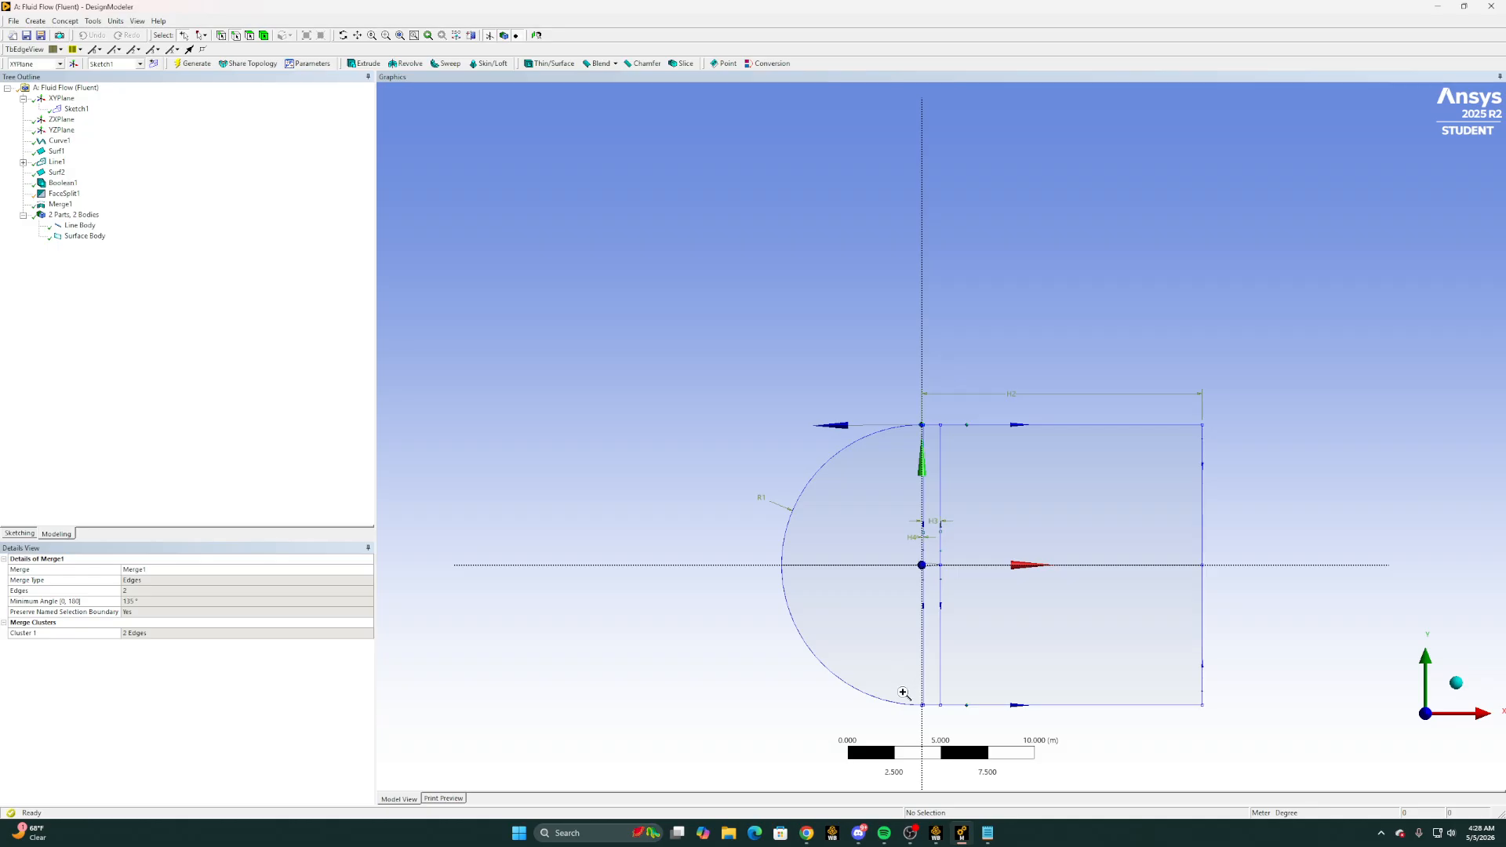
{"action": "left_click_drag", "start_coordinate": [904, 694], "coordinate": [966, 731]}
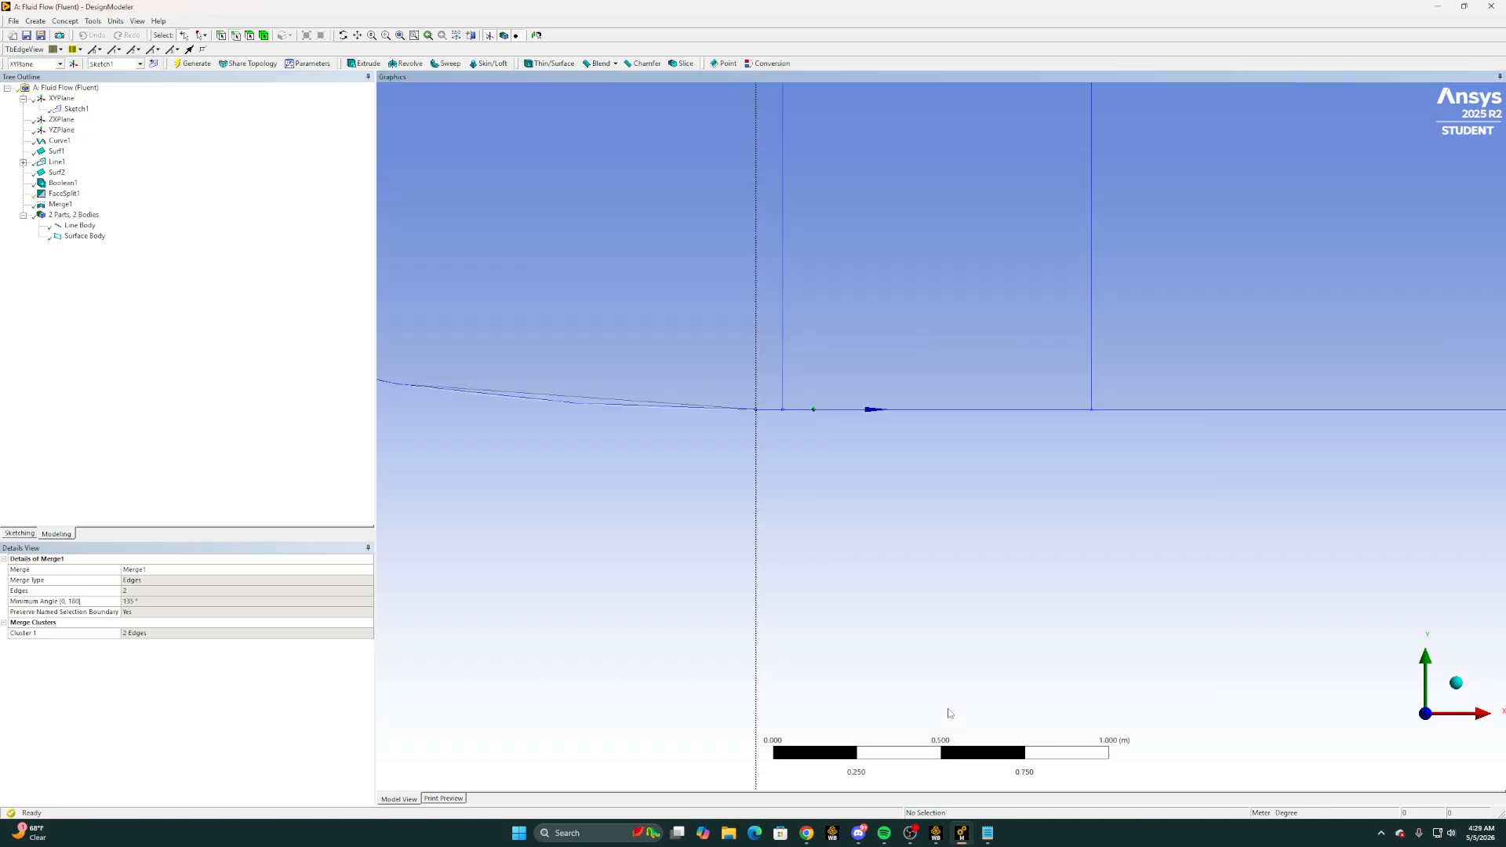
{"action": "left_click", "coordinate": [93, 21]}
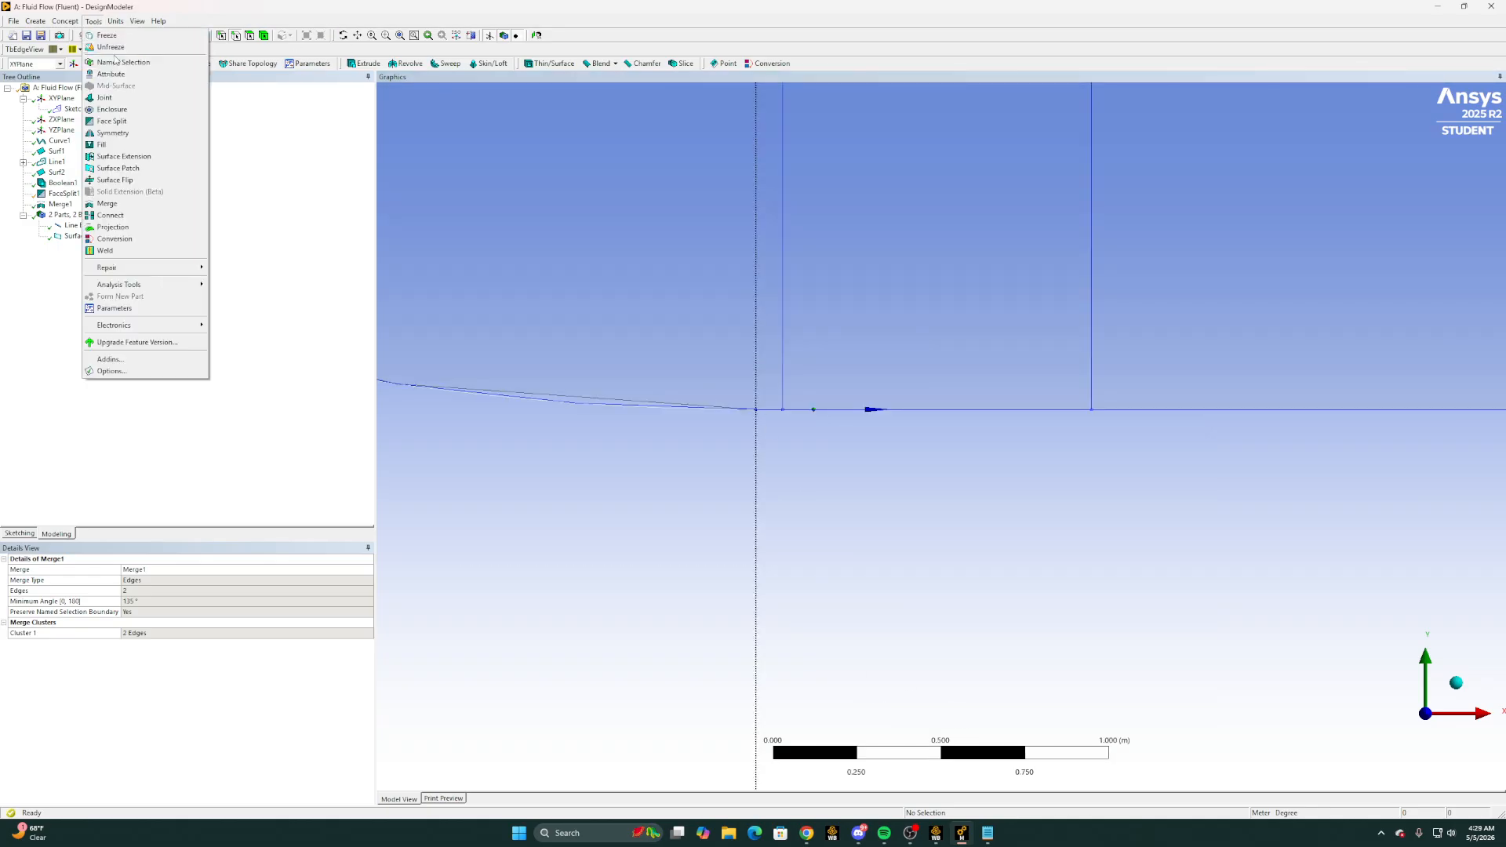
{"action": "left_click", "coordinate": [118, 214]}
{"action": "left_click", "coordinate": [769, 410]}
{"action": "left_click", "coordinate": [719, 408], "text": "ctrl"}
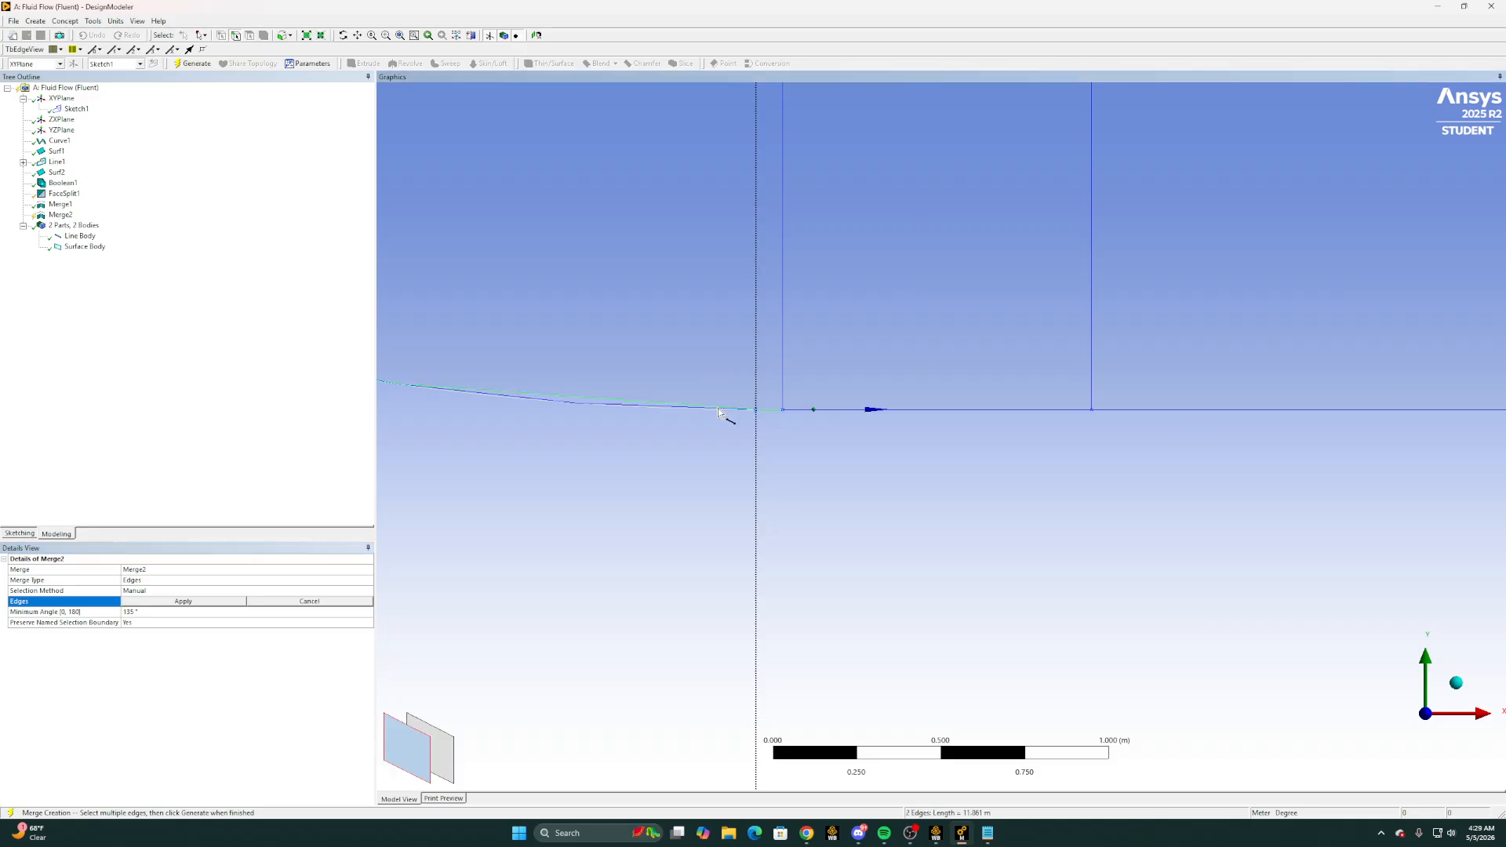
{"action": "left_click", "coordinate": [227, 602]}
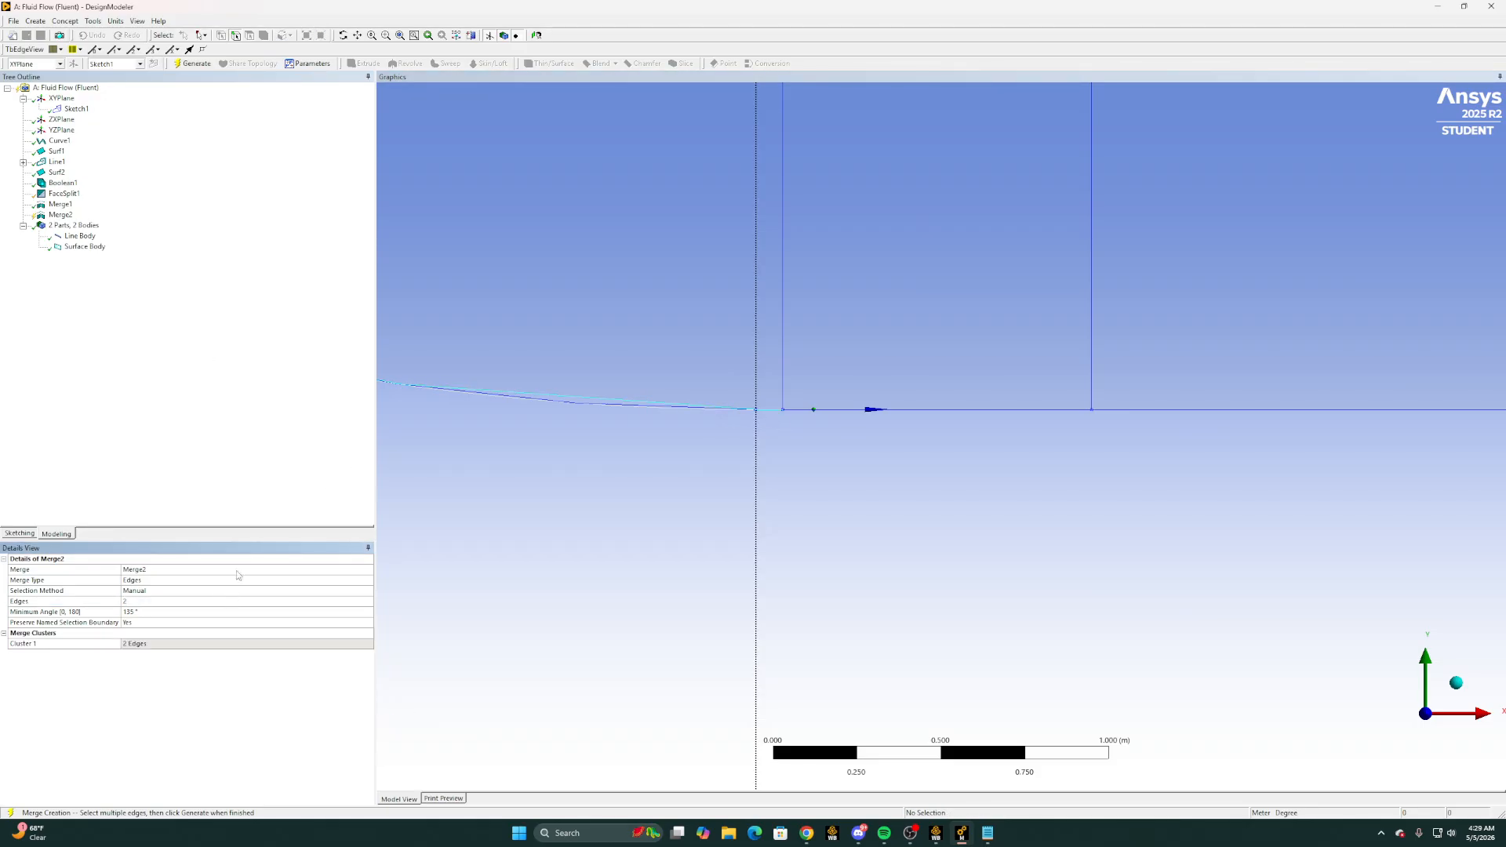
{"action": "left_click", "coordinate": [196, 64]}
Switch to Workbench, update the Geometry cell's upstream components and open the Mesh cell in Ansys Meshing
{"action": "scroll", "coordinate": [840, 413], "scroll_direction": "down", "scroll_amount": 2}
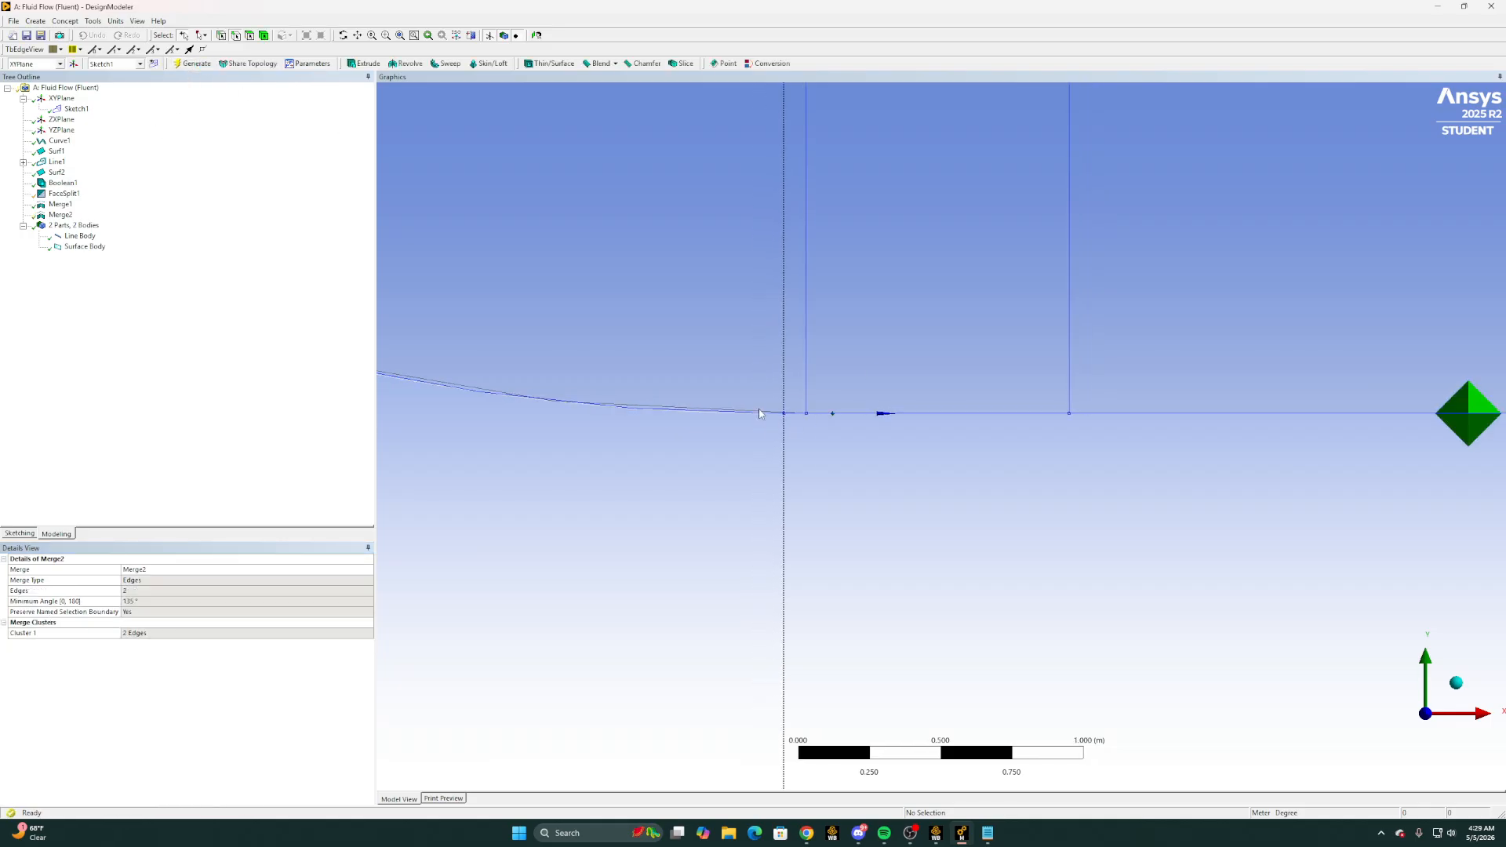
{"action": "scroll", "coordinate": [948, 192], "scroll_direction": "down", "scroll_amount": 5}
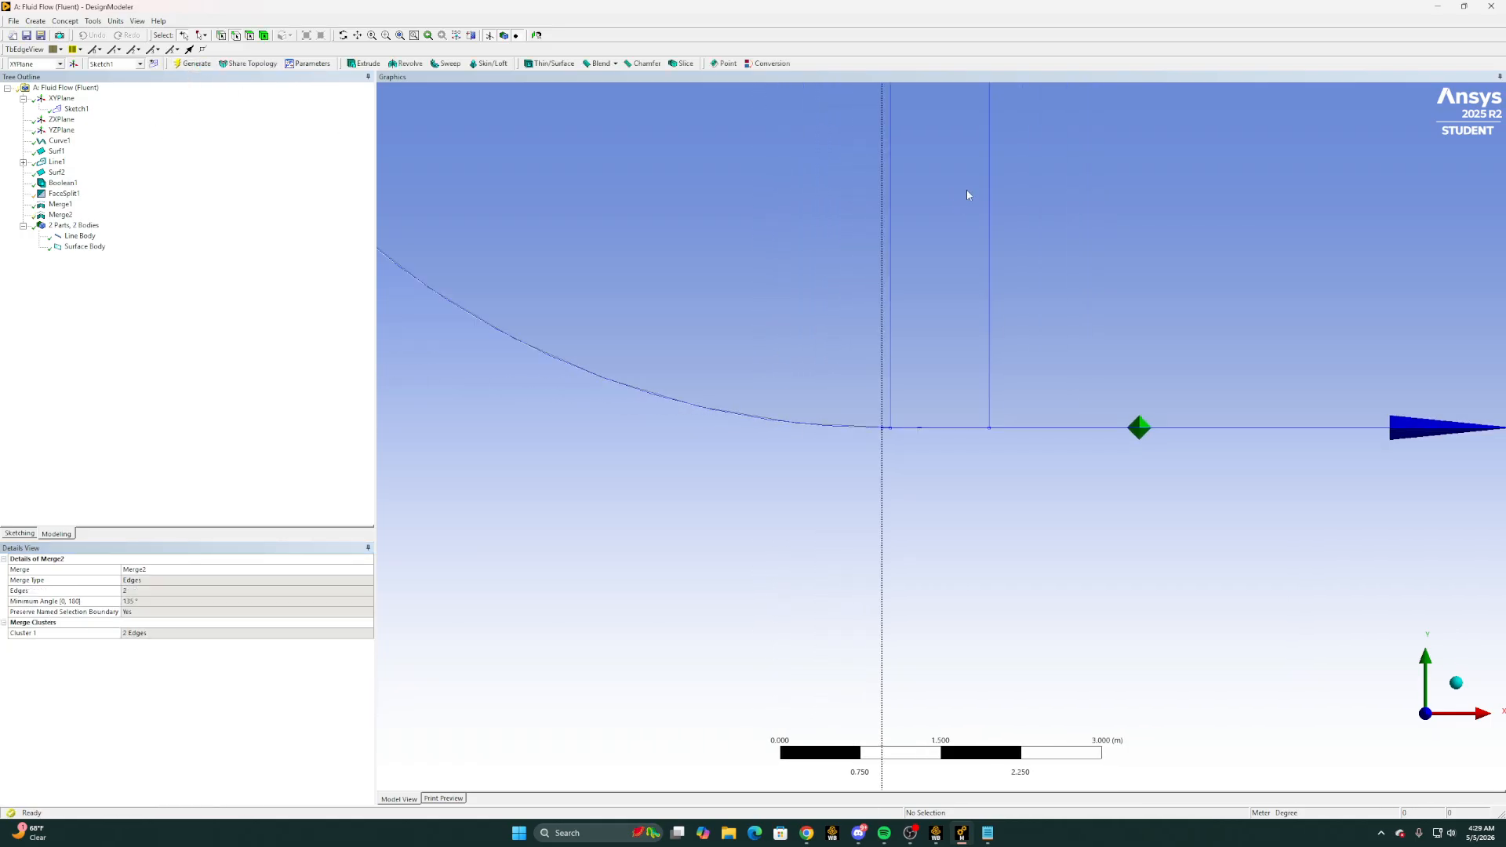
{"action": "scroll", "coordinate": [1018, 140], "scroll_direction": "down", "scroll_amount": 4}
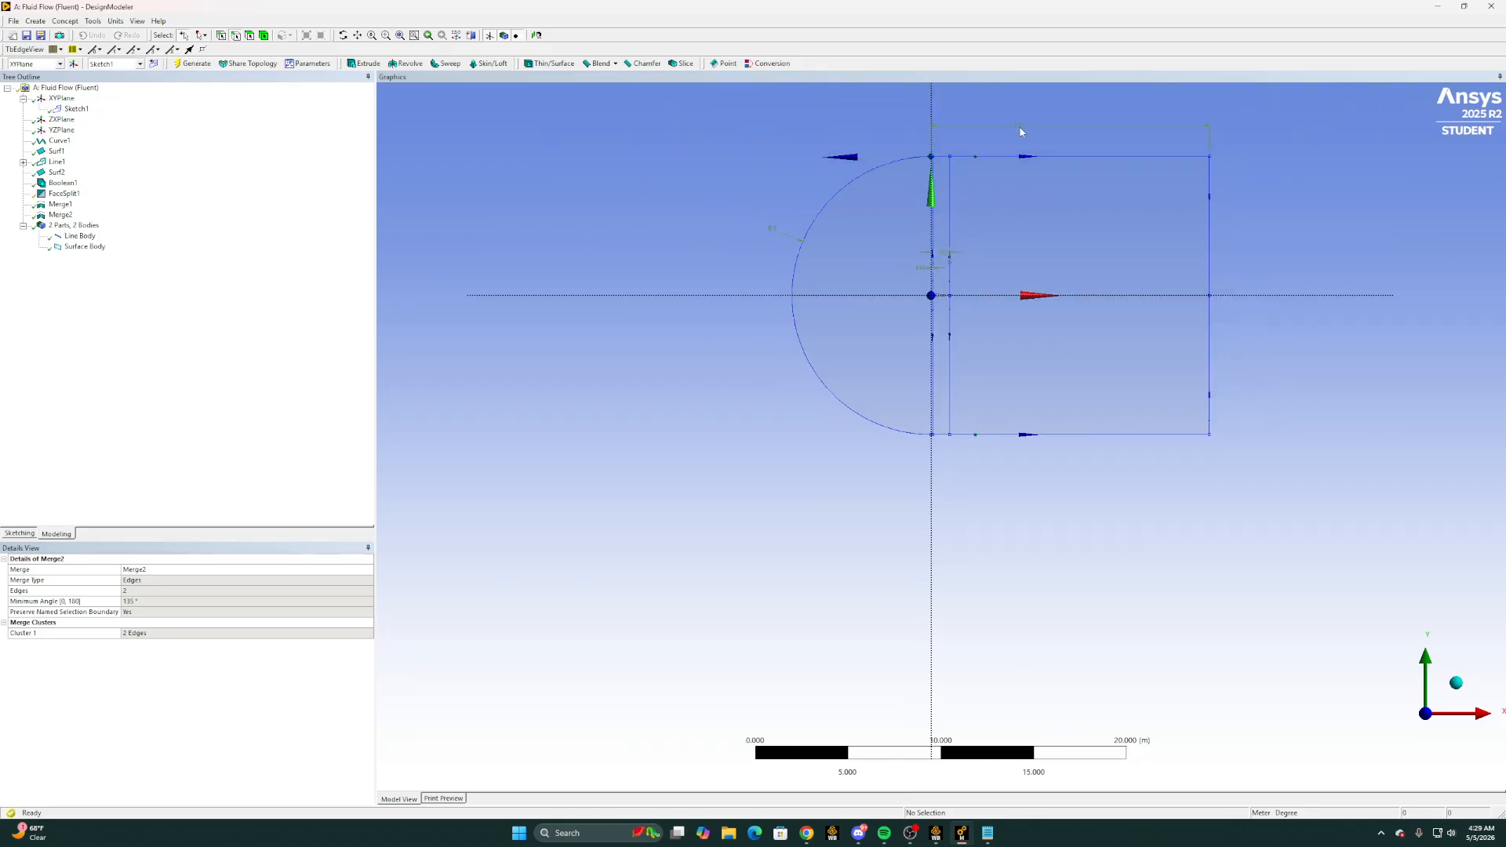
{"action": "mouse_move", "coordinate": [769, 172]}
{"action": "right_mouse_down"}
{"action": "mouse_move", "coordinate": [1028, 373]}
{"action": "mouse_move", "coordinate": [1225, 482]}
{"action": "right_mouse_up"}
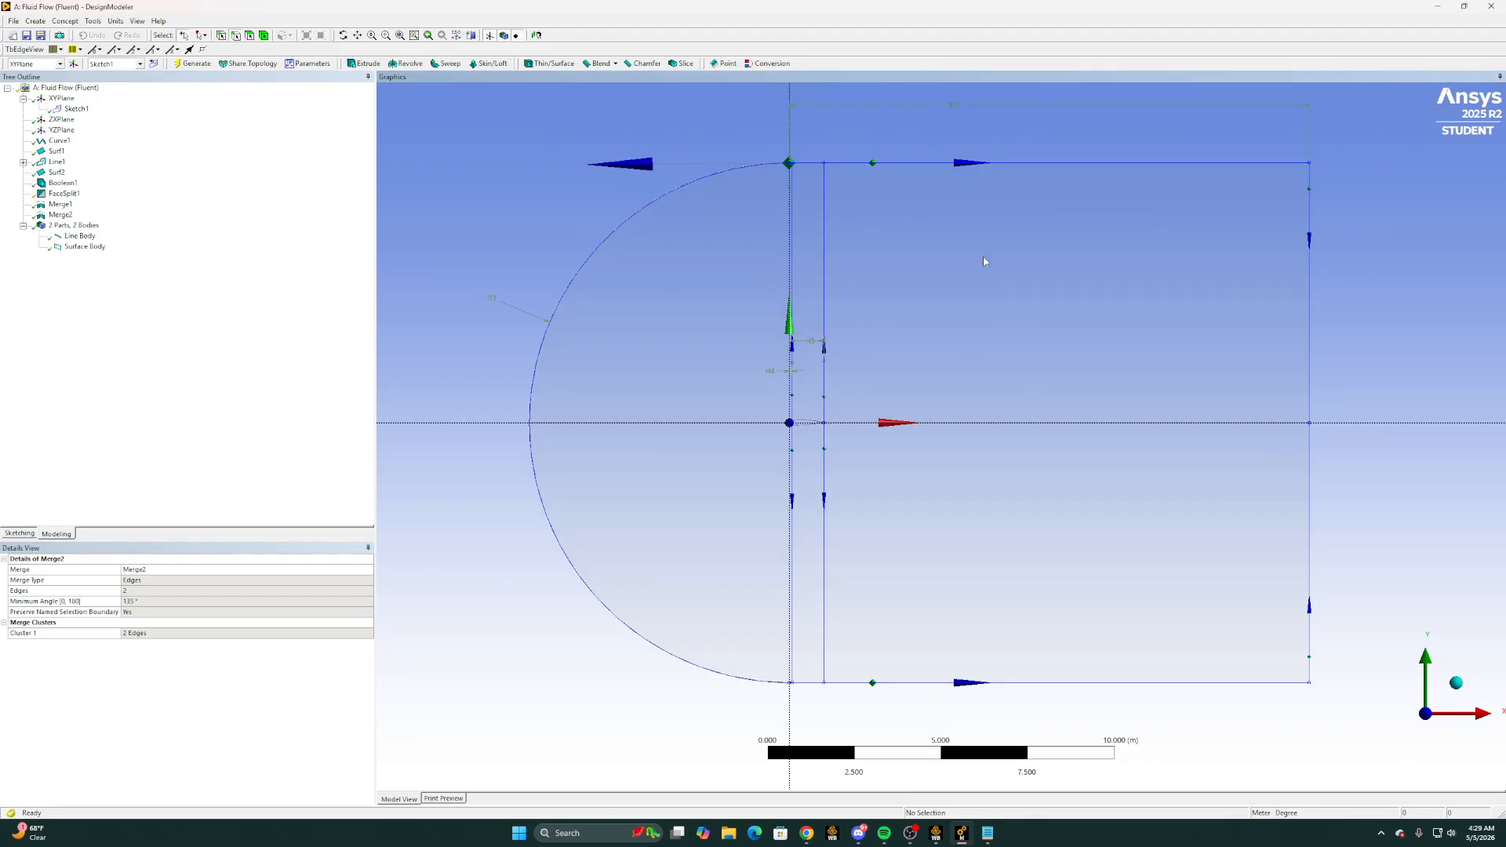
{"action": "left_click", "coordinate": [1438, 6]}
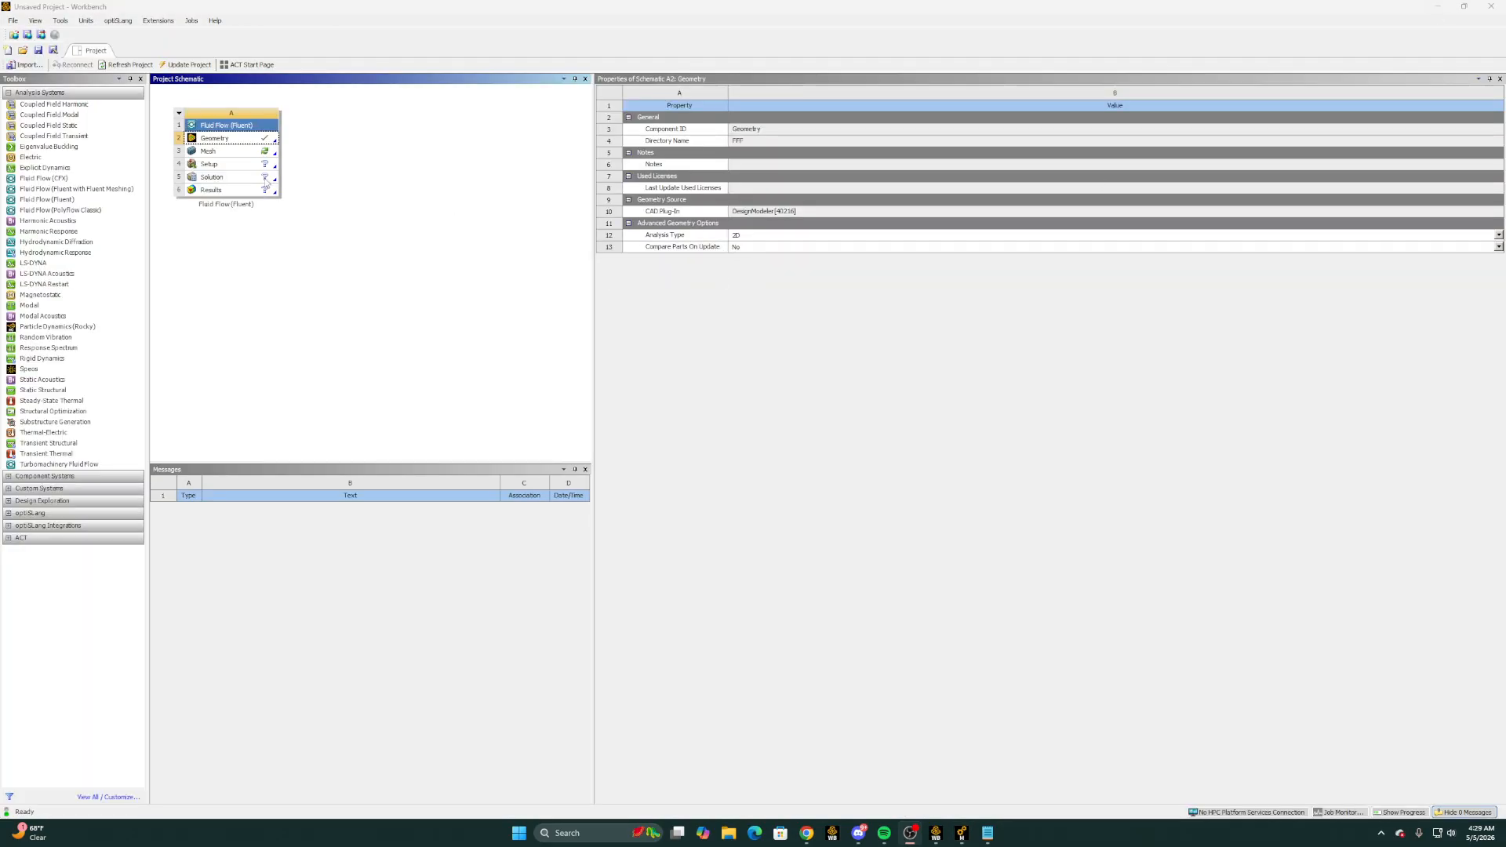
{"action": "right_click", "coordinate": [255, 144]}
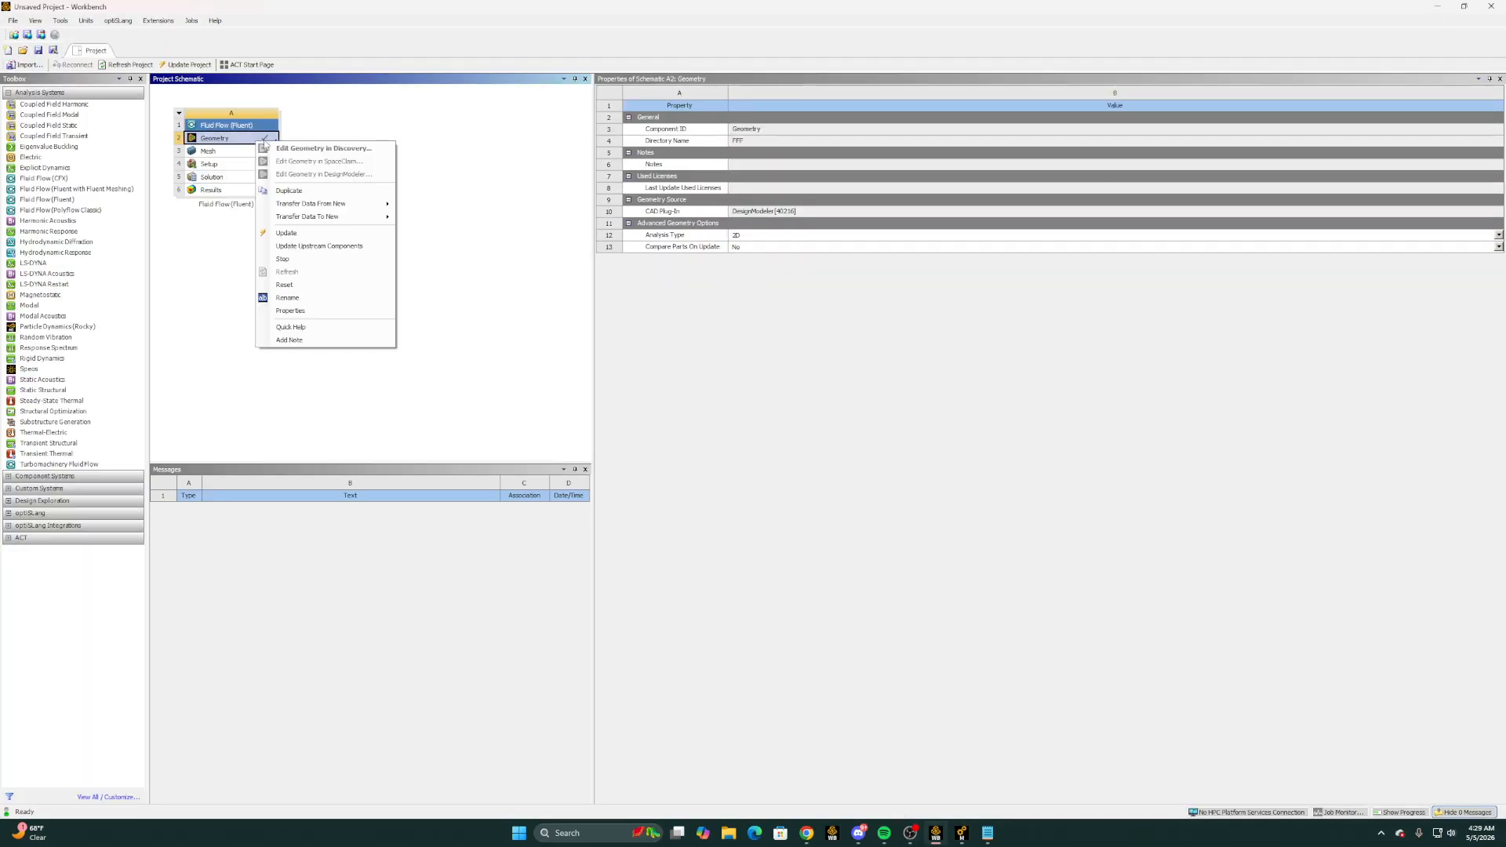
{"action": "left_click", "coordinate": [310, 245]}
{"action": "left_click", "coordinate": [247, 154]}
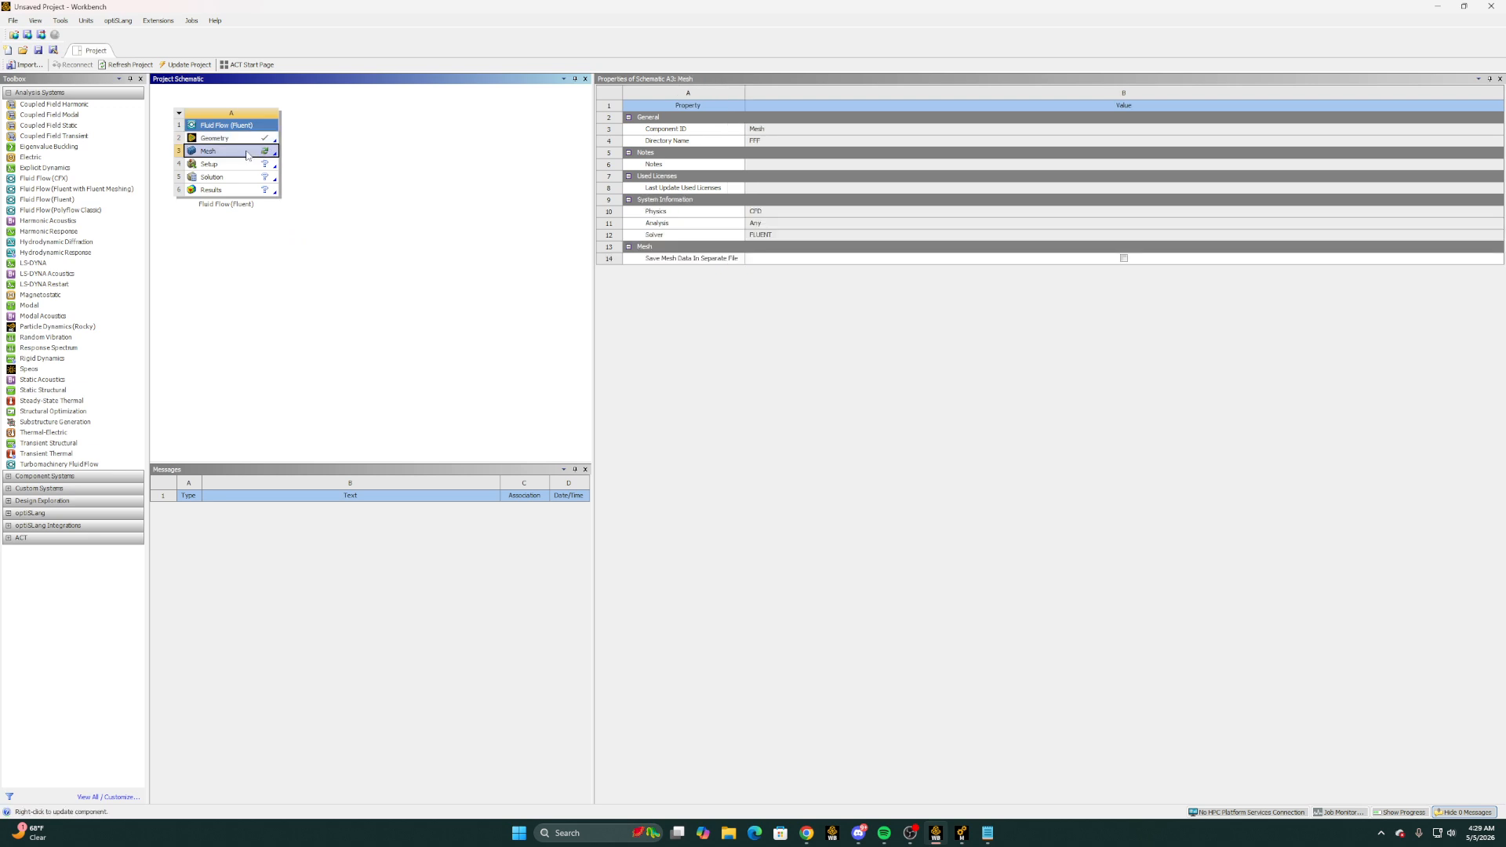
{"action": "double_click", "coordinate": [247, 154]}
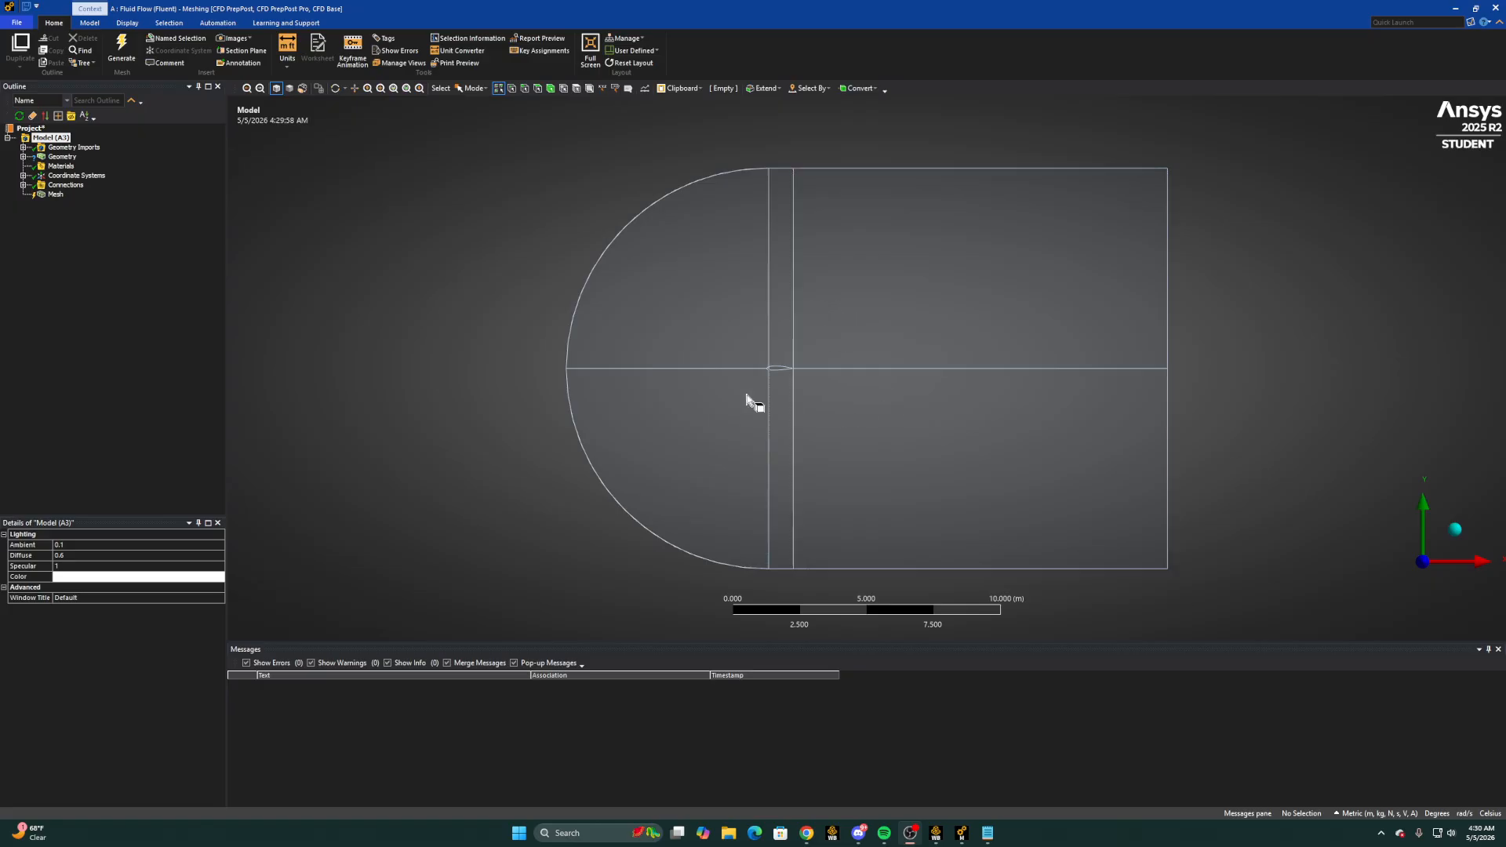
Suppress the line body in the model's geometry, leaving only the surface body active
{"action": "left_click", "coordinate": [23, 156]}
{"action": "left_click", "coordinate": [77, 166]}
{"action": "right_click", "coordinate": [78, 165]}
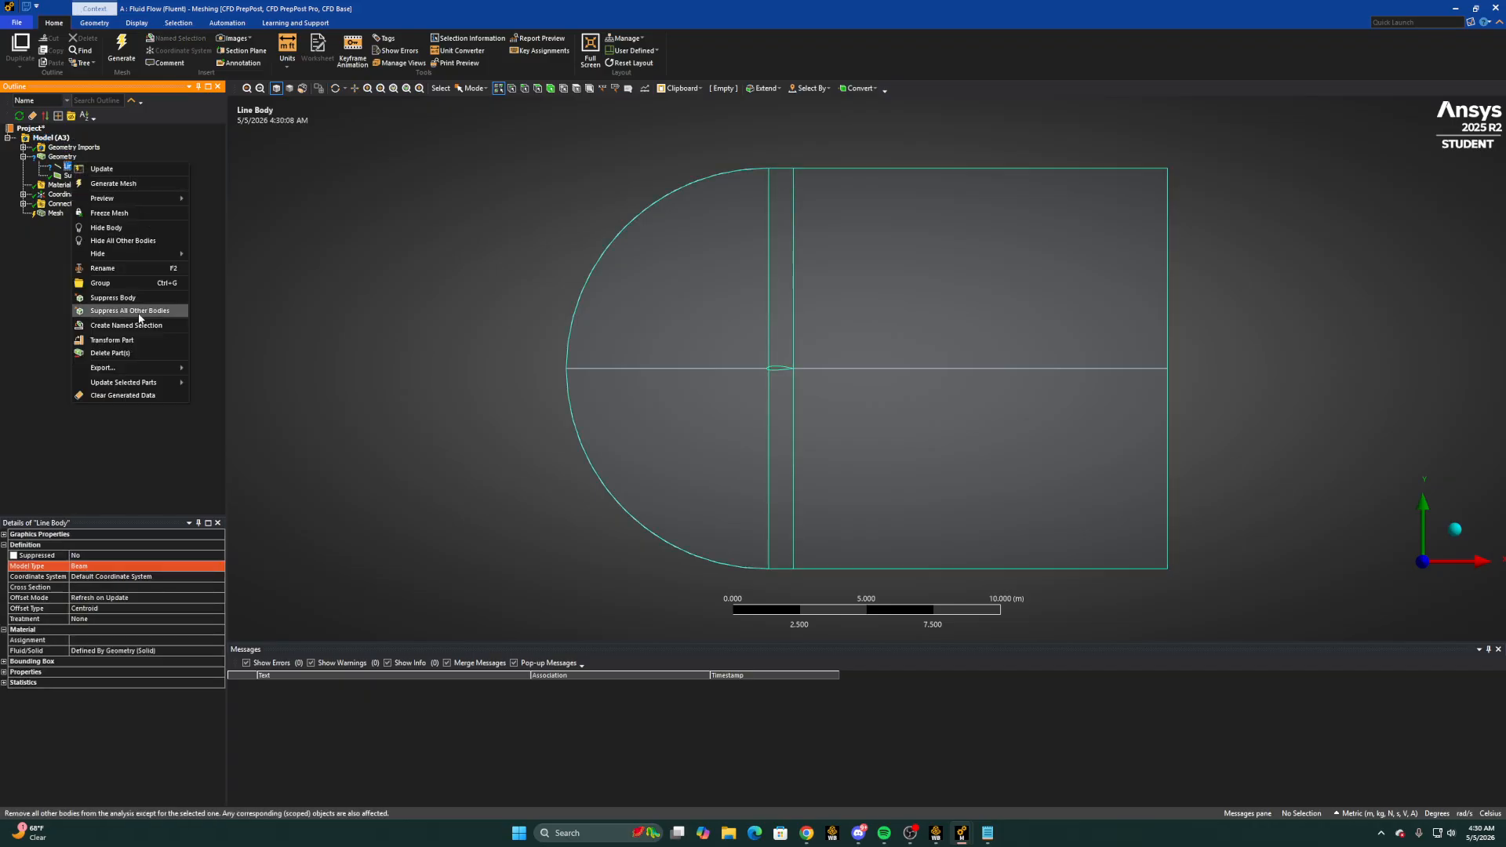
{"action": "left_click", "coordinate": [134, 298]}
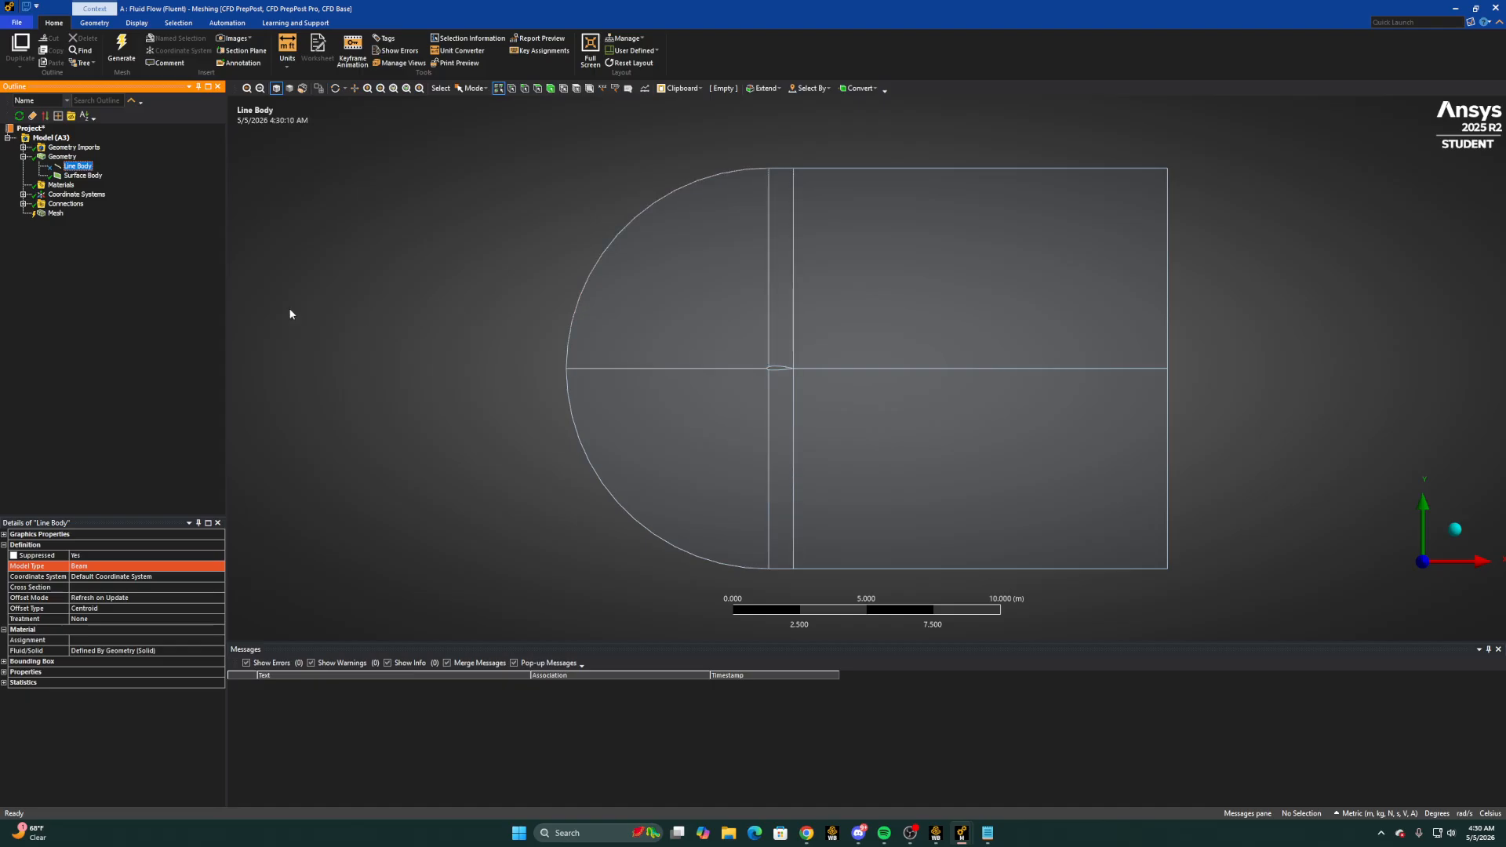
{"action": "left_click", "coordinate": [23, 157]}
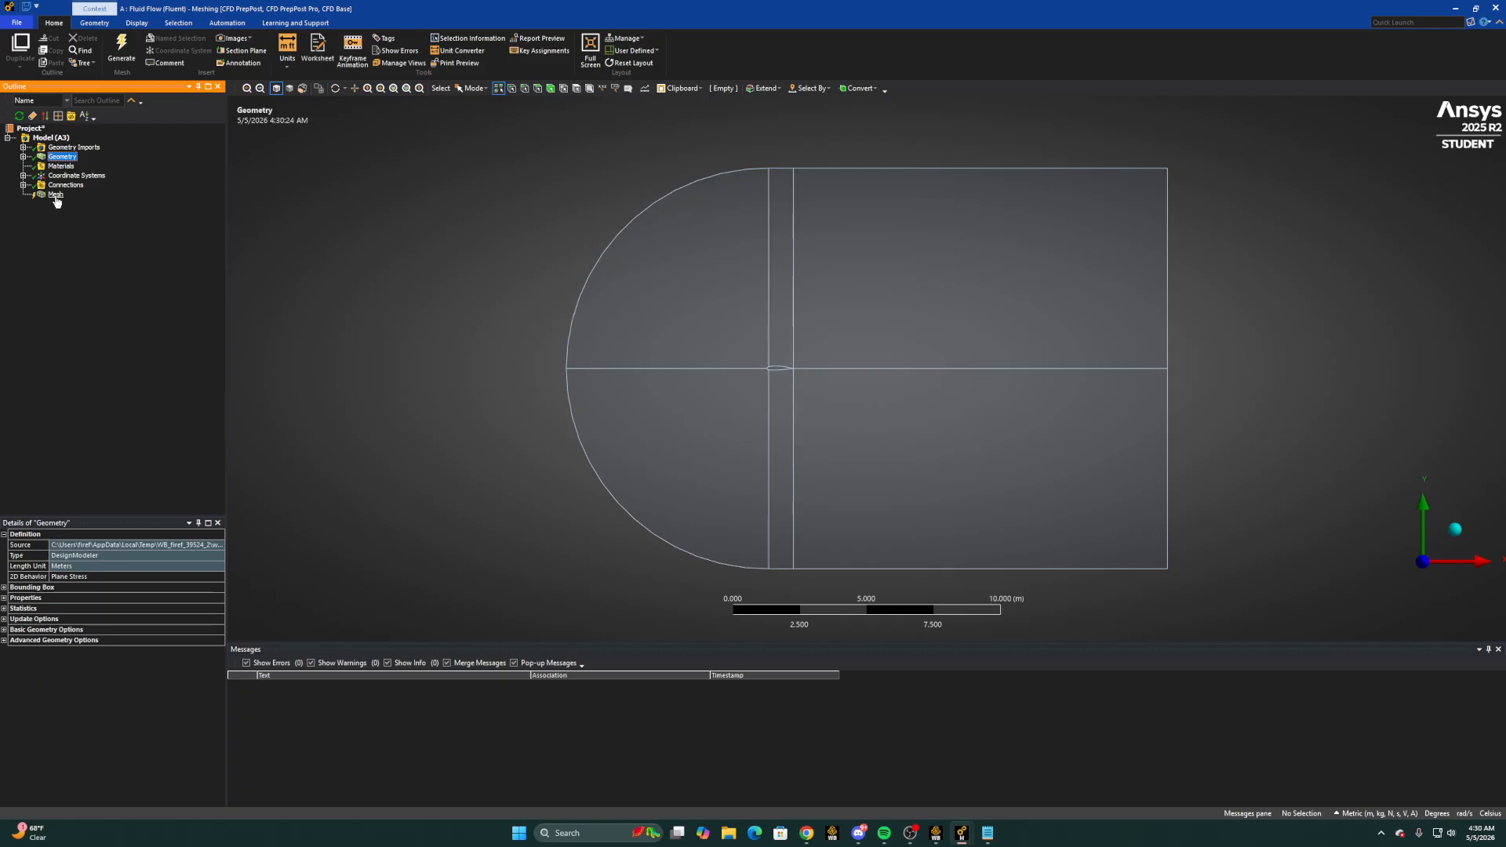
Add a mesh sizing scoped to both segments of each vertical line, the centreline segment ahead of the airfoil, and both outlet edge halves
{"action": "right_click", "coordinate": [55, 195]}
{"action": "mouse_move", "coordinate": [118, 207]}
{"action": "left_click", "coordinate": [202, 234]}
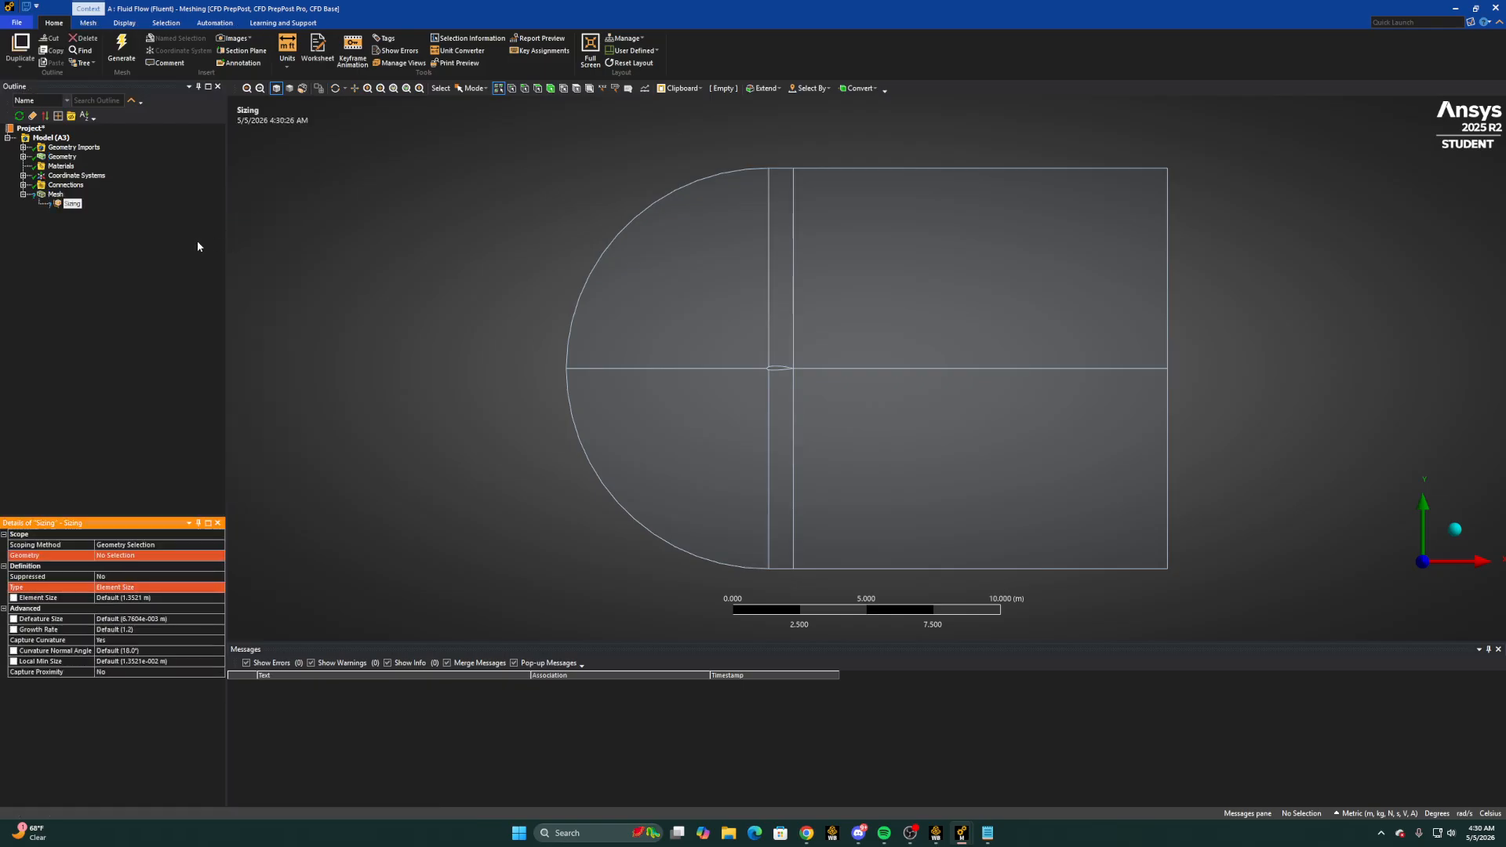
{"action": "left_click", "coordinate": [770, 323]}
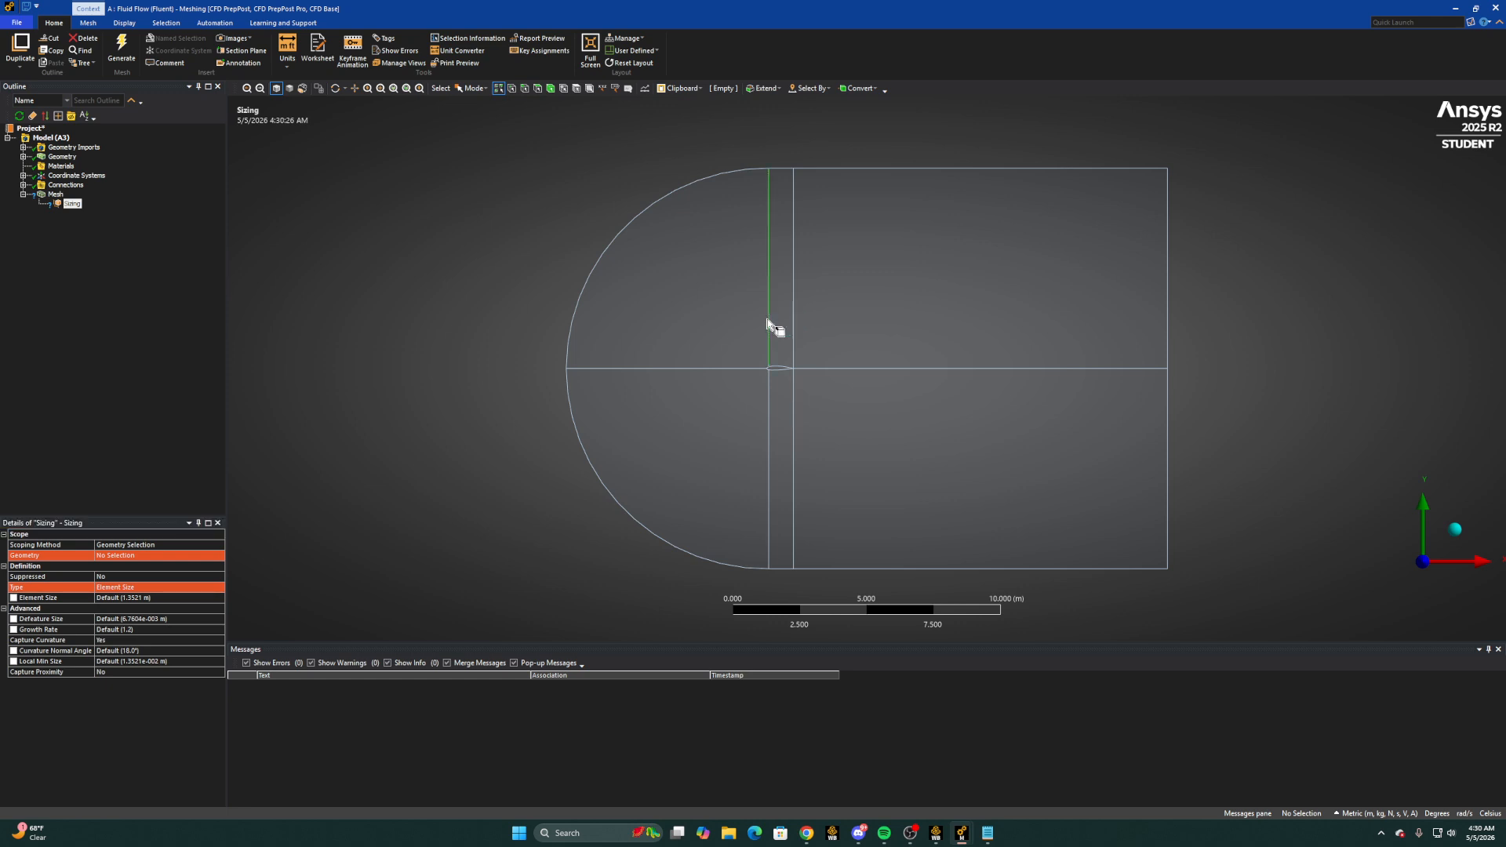
{"action": "left_click", "coordinate": [736, 368], "text": "ctrl"}
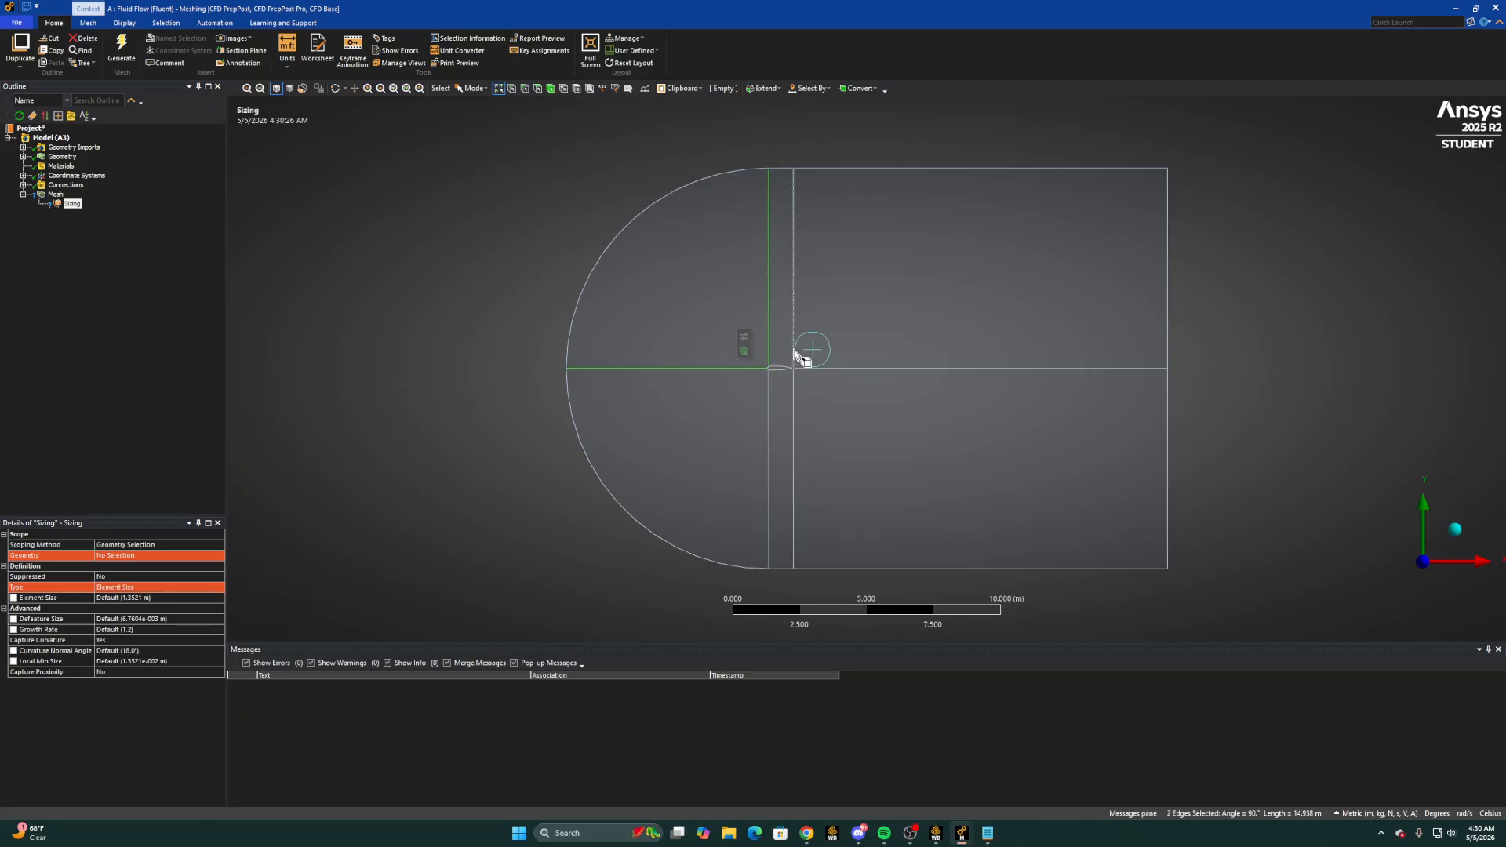
{"action": "left_click", "coordinate": [793, 351], "text": "ctrl"}
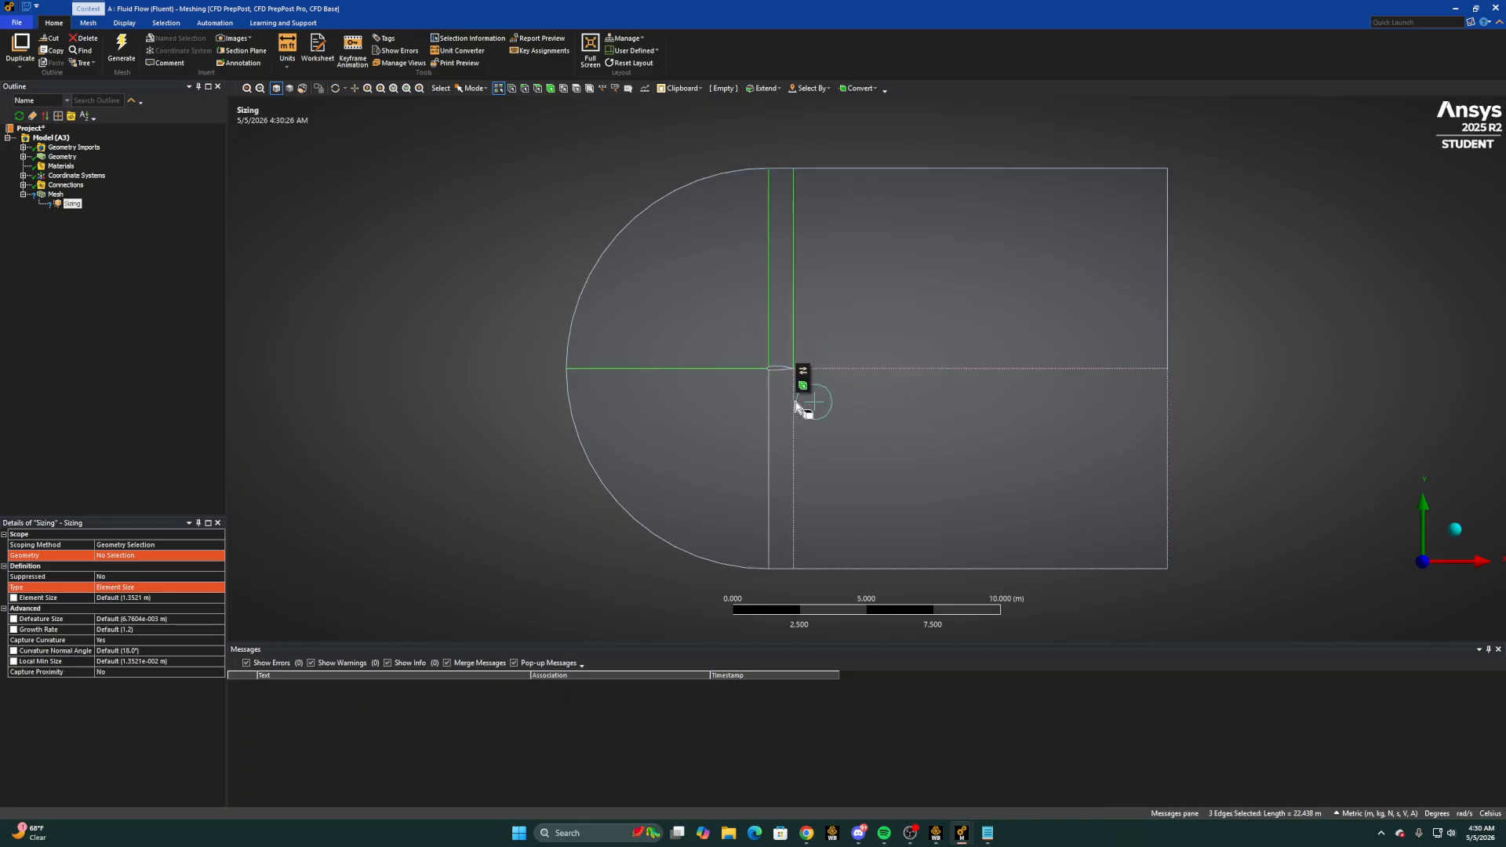
{"action": "left_click", "coordinate": [794, 408], "text": "ctrl"}
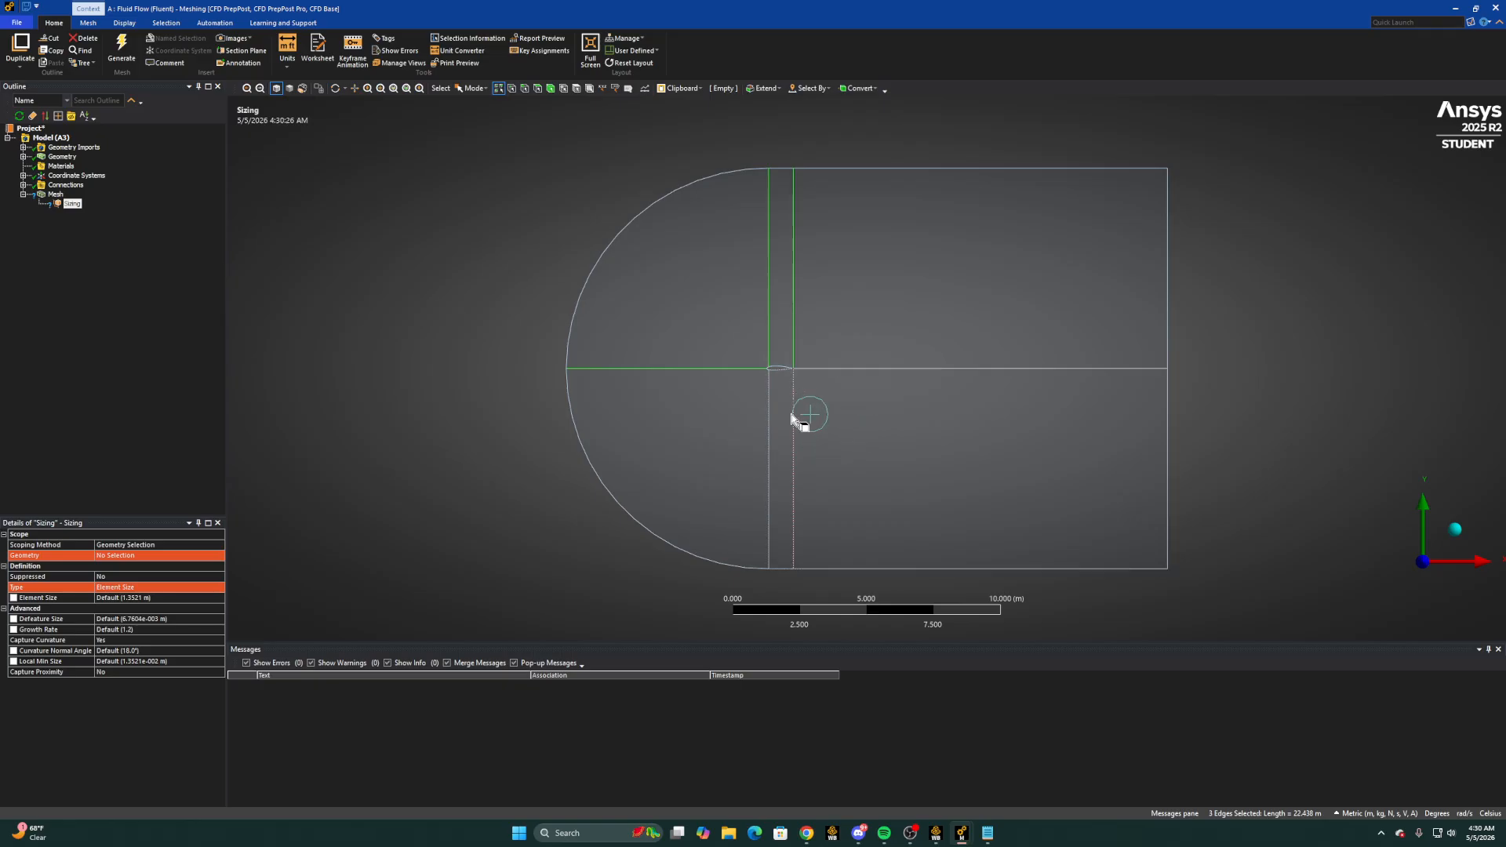
{"action": "left_click", "coordinate": [768, 446], "text": "ctrl"}
{"action": "left_click", "coordinate": [1166, 411], "text": "ctrl"}
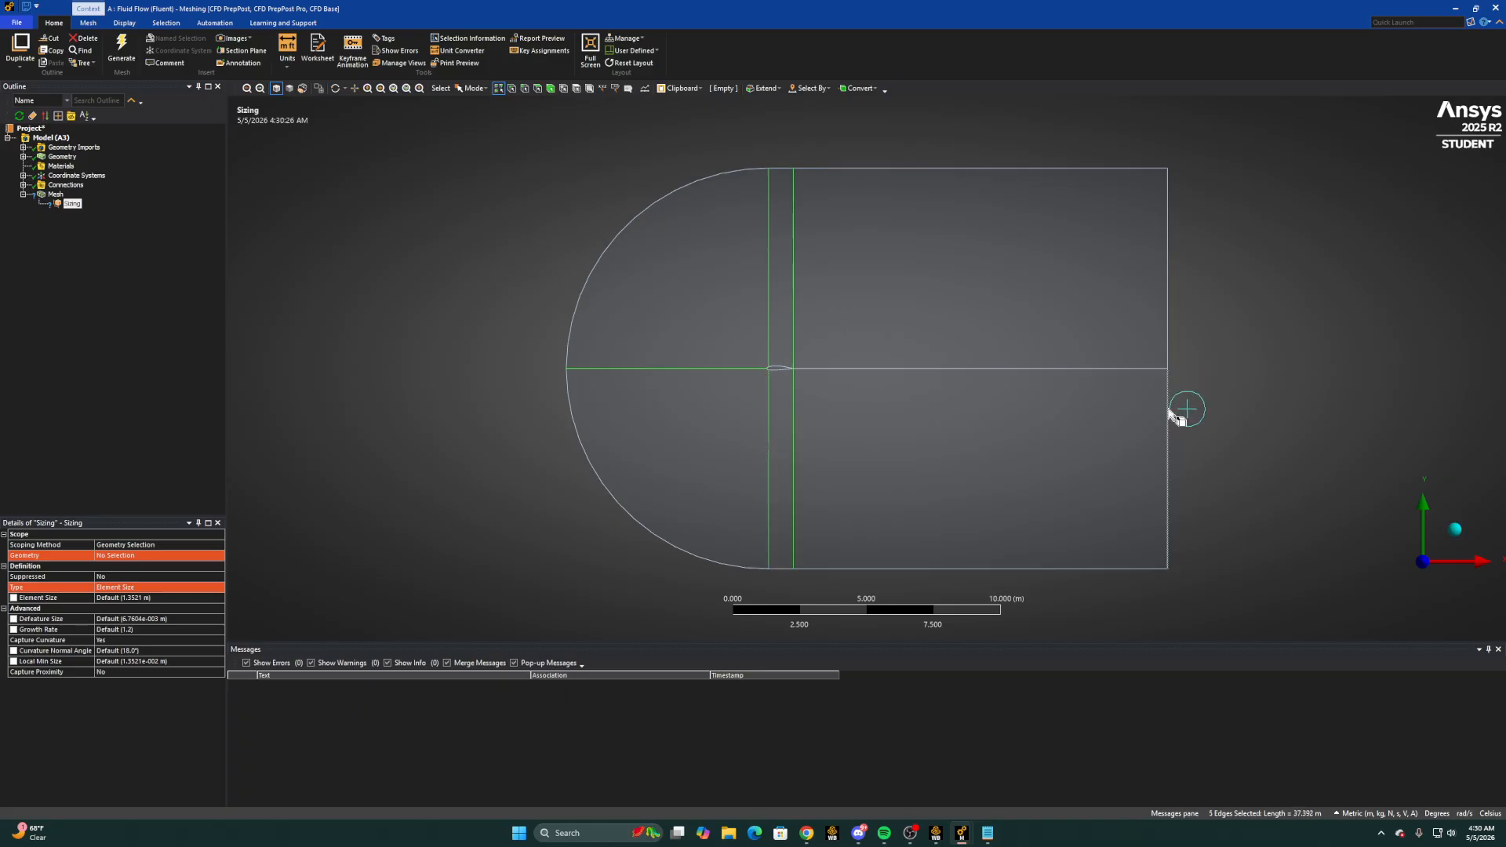
{"action": "left_click", "coordinate": [1168, 336], "text": "ctrl"}
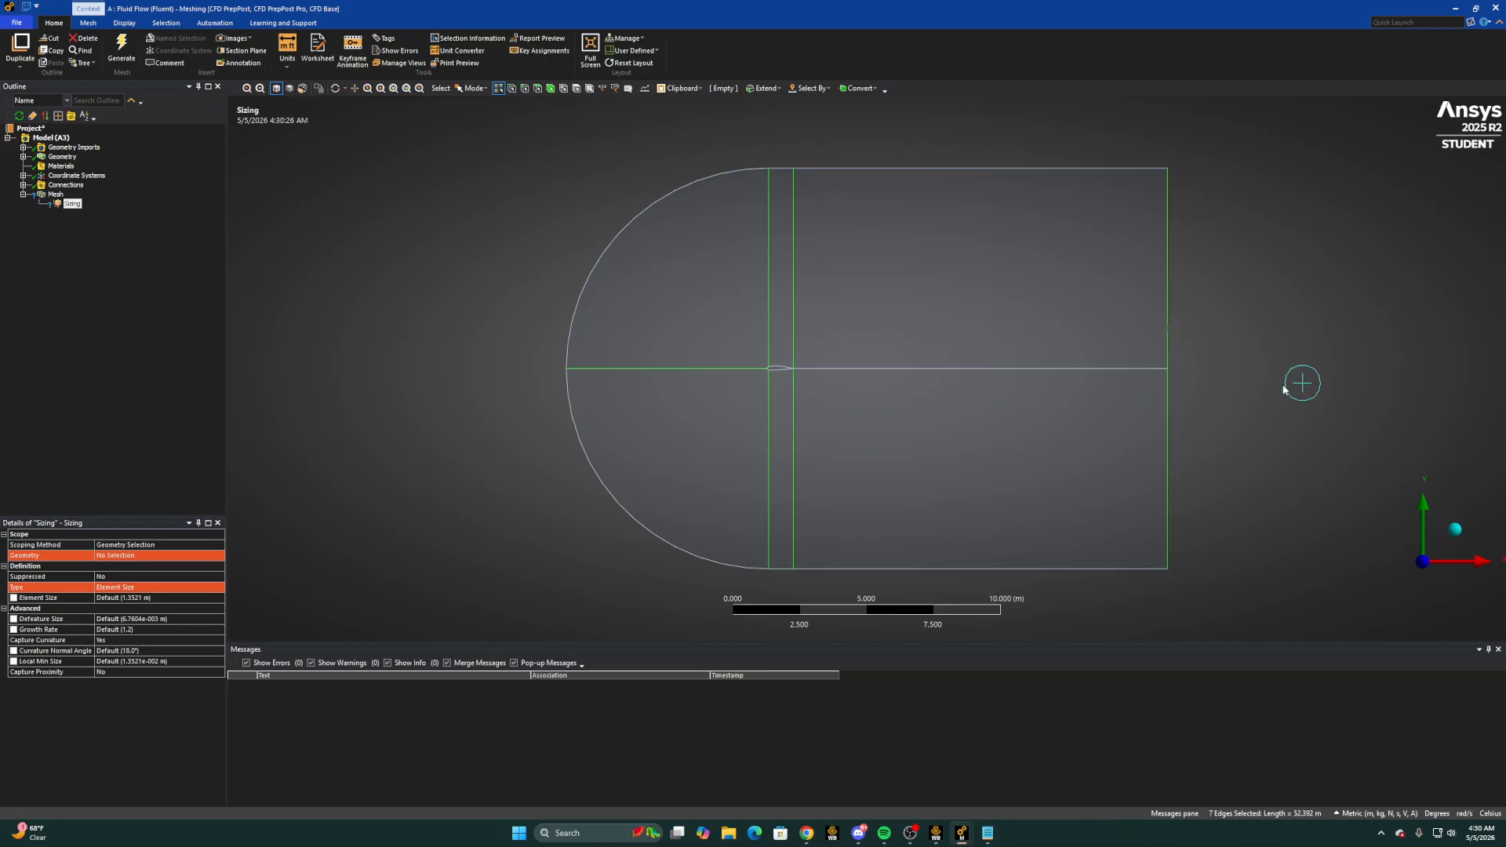
{"action": "left_click", "coordinate": [131, 557]}
{"action": "left_click", "coordinate": [126, 556]}
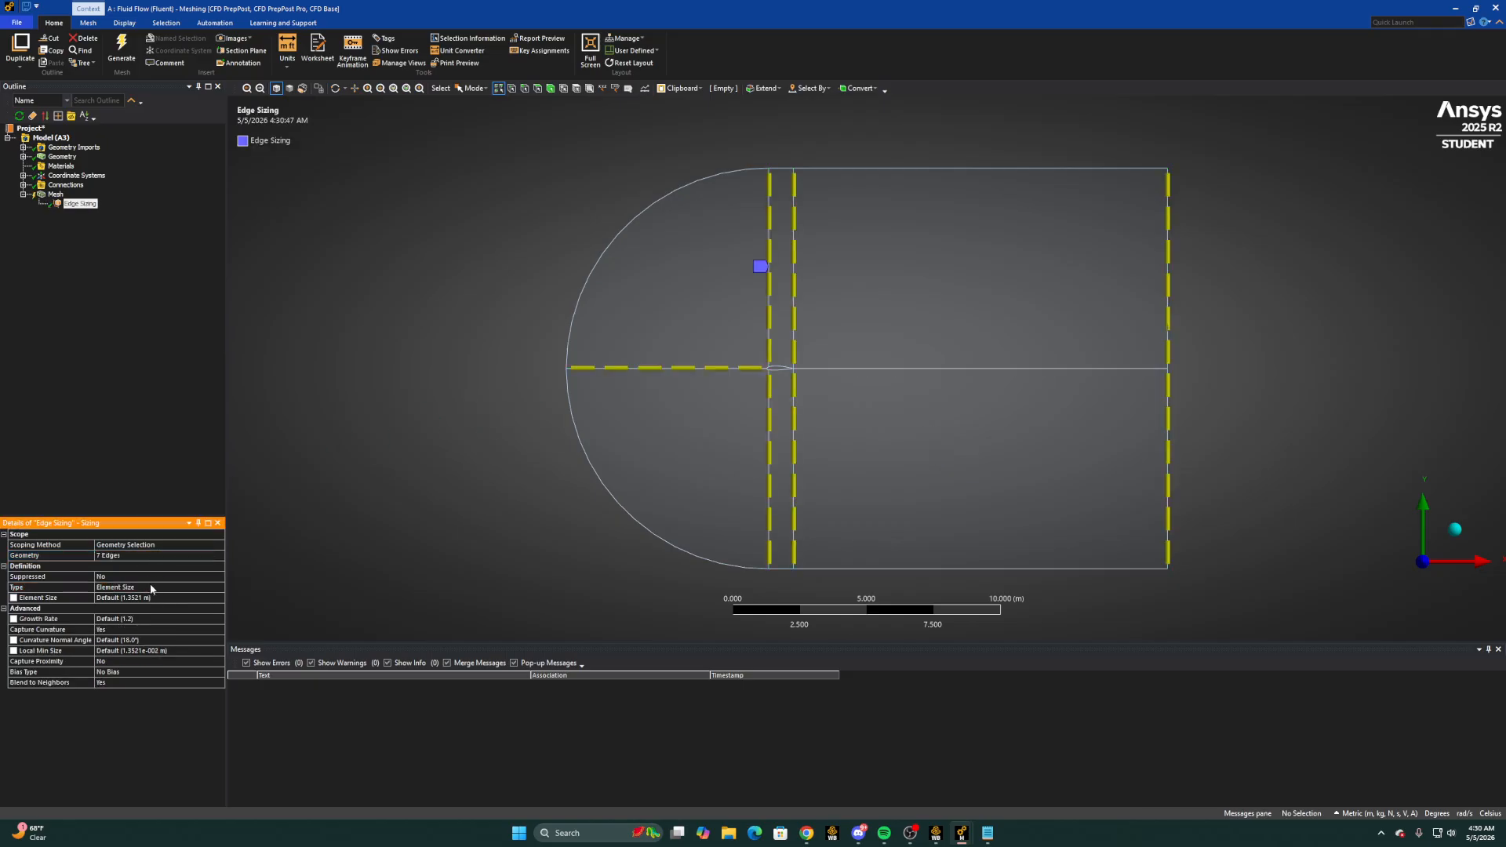
Define the edge sizing by Number of Divisions with 200 divisions, and set Capture Curvature to No
{"action": "left_click", "coordinate": [120, 593]}
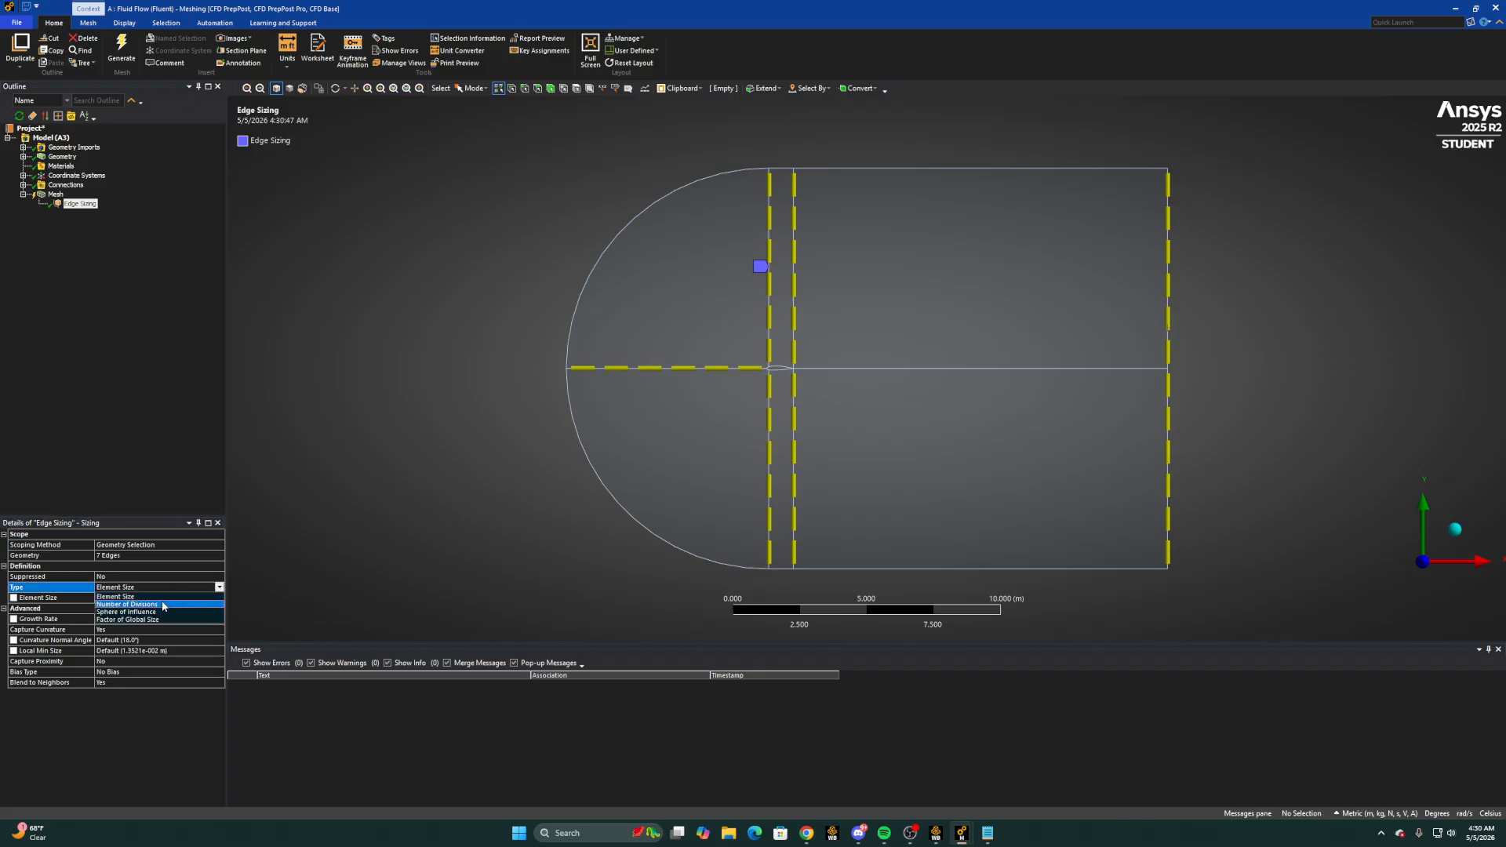
{"action": "left_click", "coordinate": [118, 604]}
{"action": "left_click", "coordinate": [105, 598]}
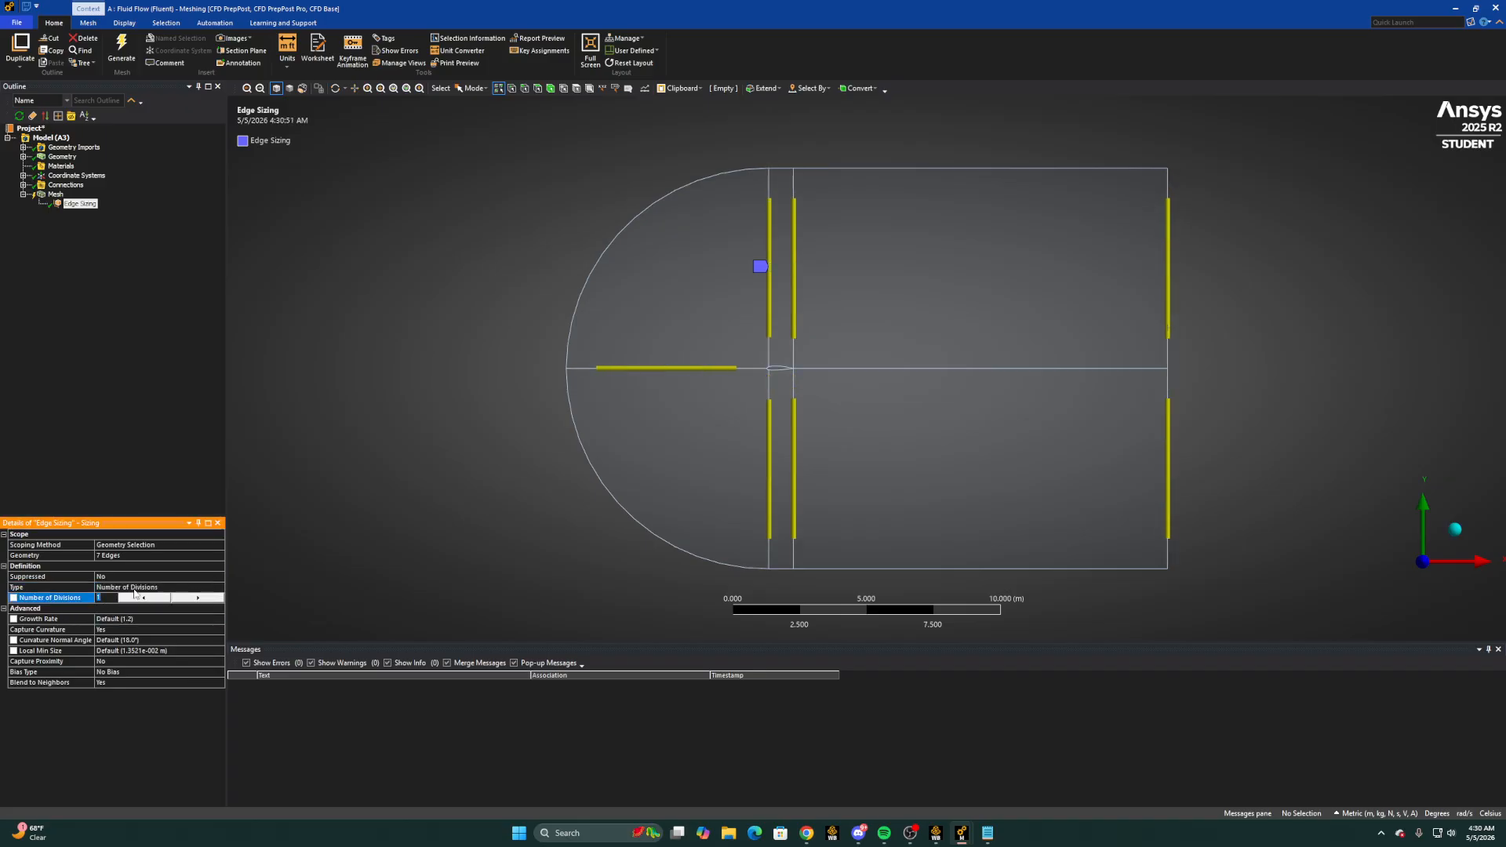
{"action": "key", "text": "Return"}
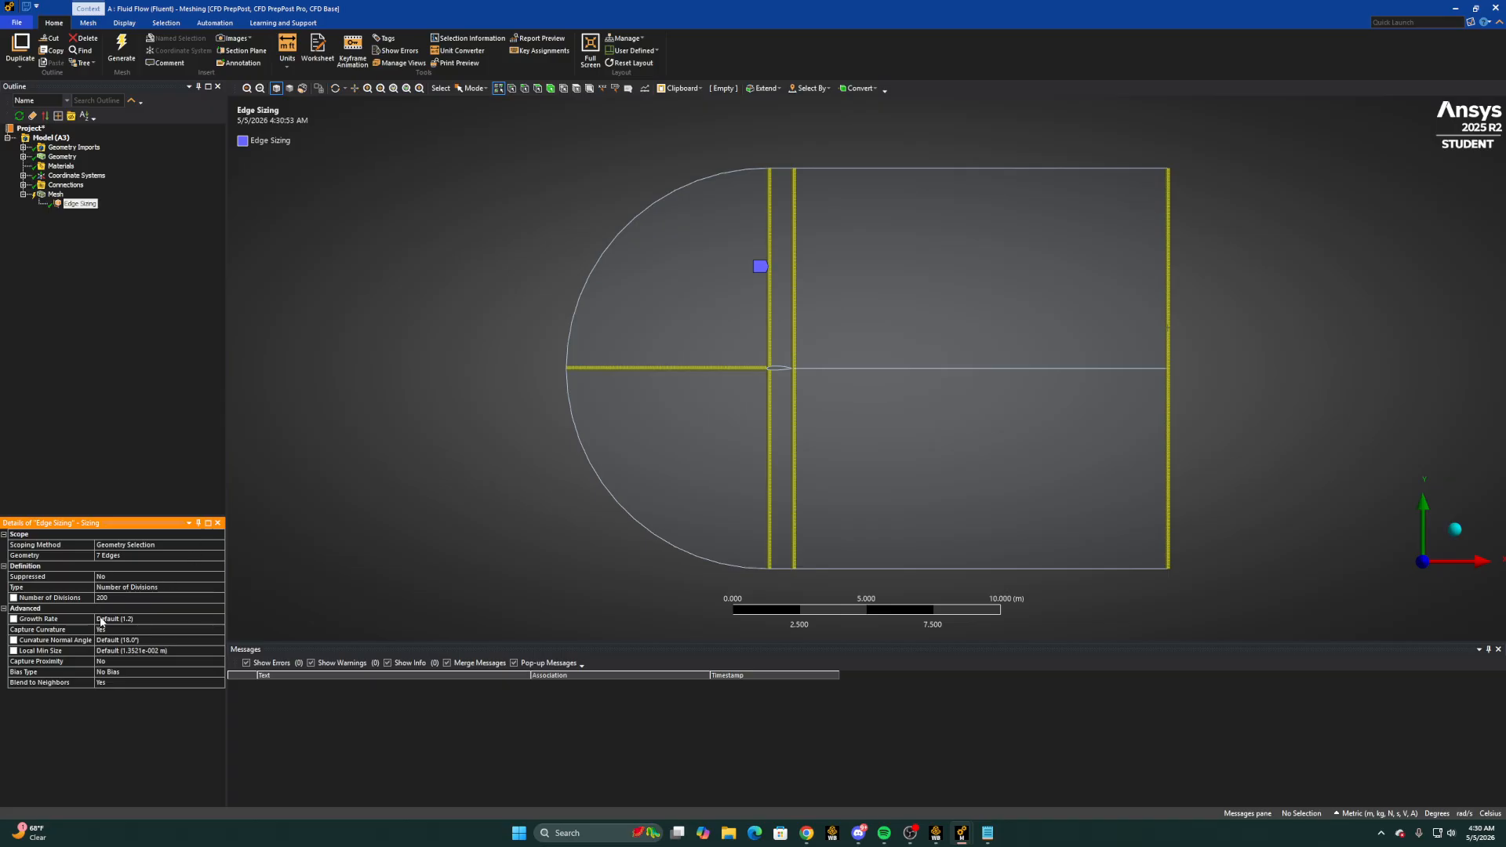
{"action": "left_click", "coordinate": [211, 630]}
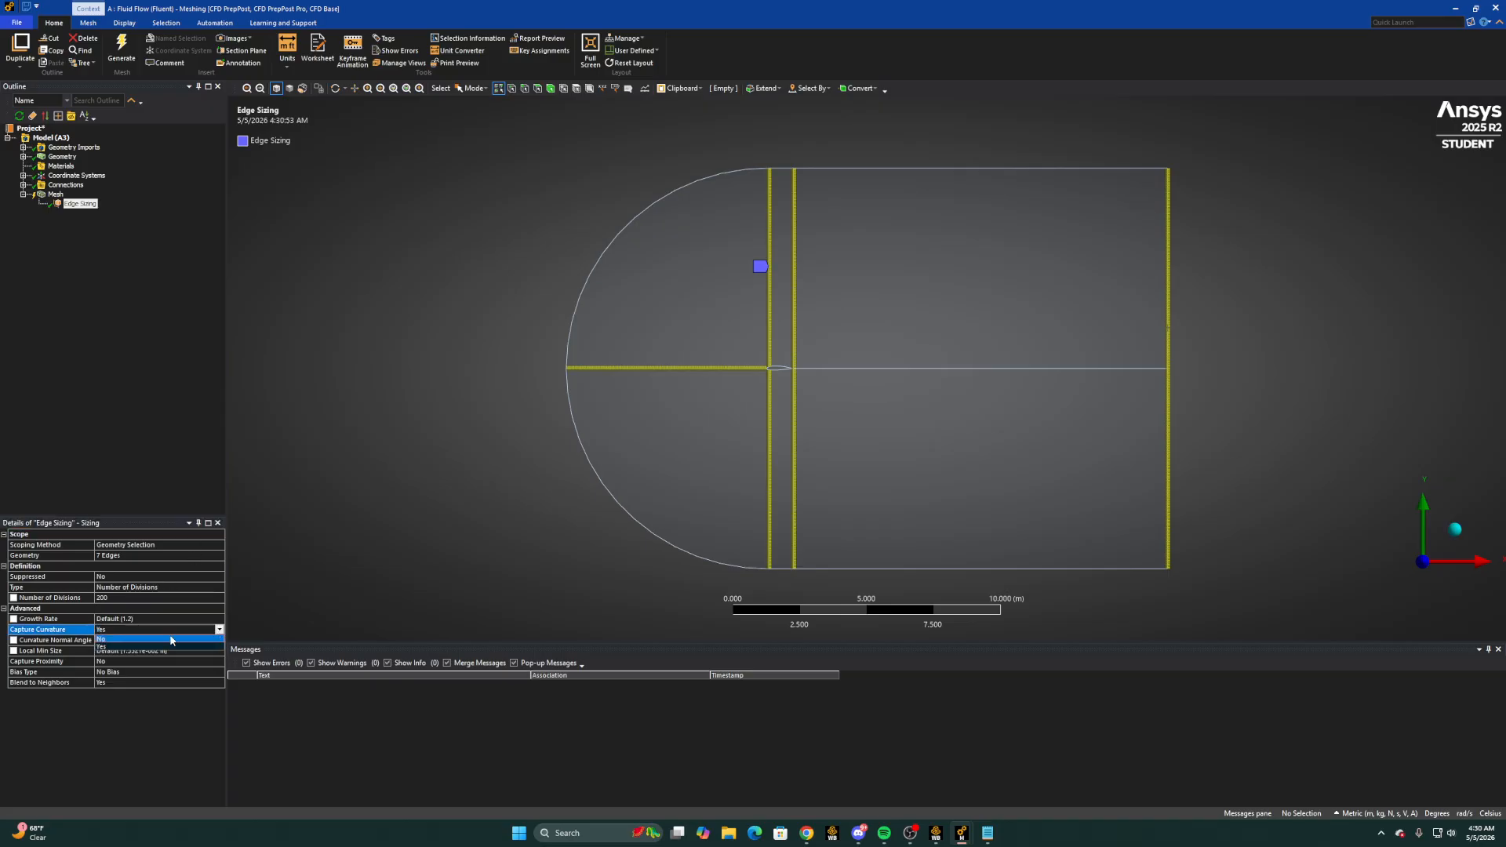
{"action": "left_click", "coordinate": [221, 629]}
{"action": "left_click", "coordinate": [135, 642]}
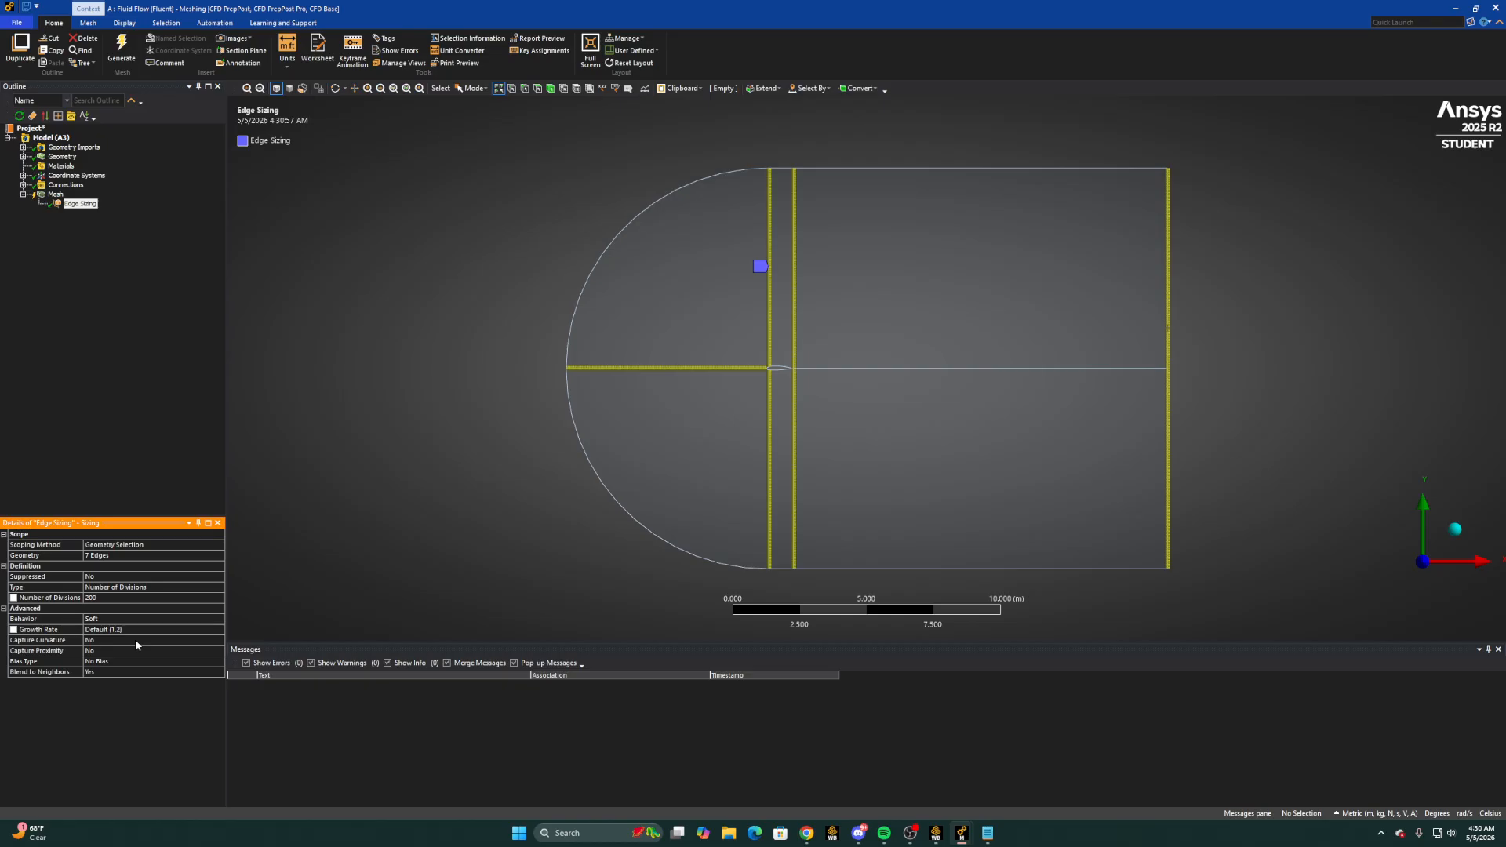
Give the edge sizing the one-way bias pattern running from long to short divisions, with a bias factor of 50000
{"action": "left_click", "coordinate": [207, 661]}
{"action": "left_click", "coordinate": [221, 662]}
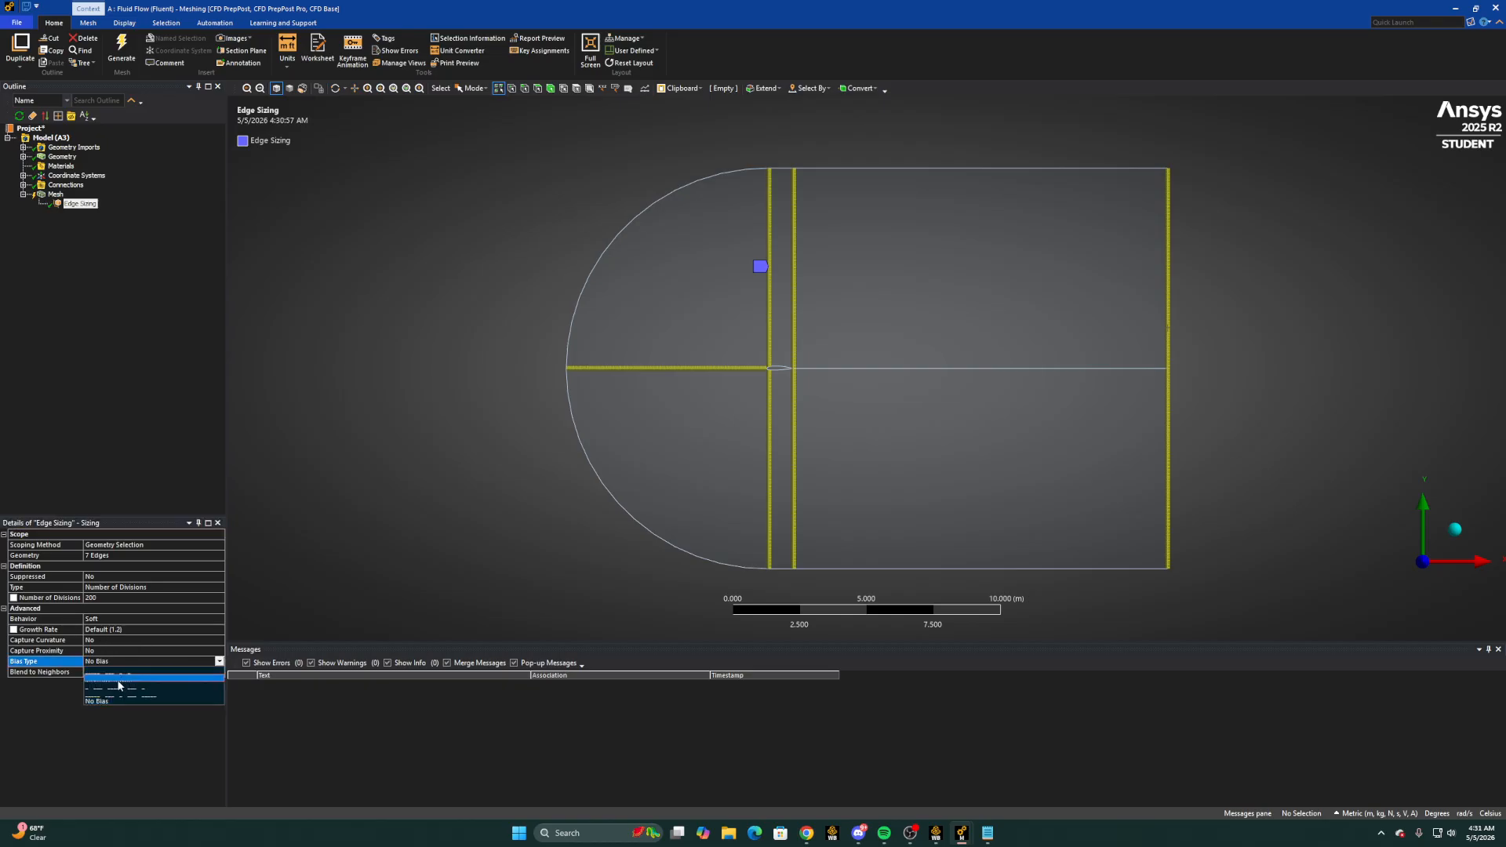
{"action": "left_click", "coordinate": [126, 677]}
{"action": "left_click", "coordinate": [147, 682]}
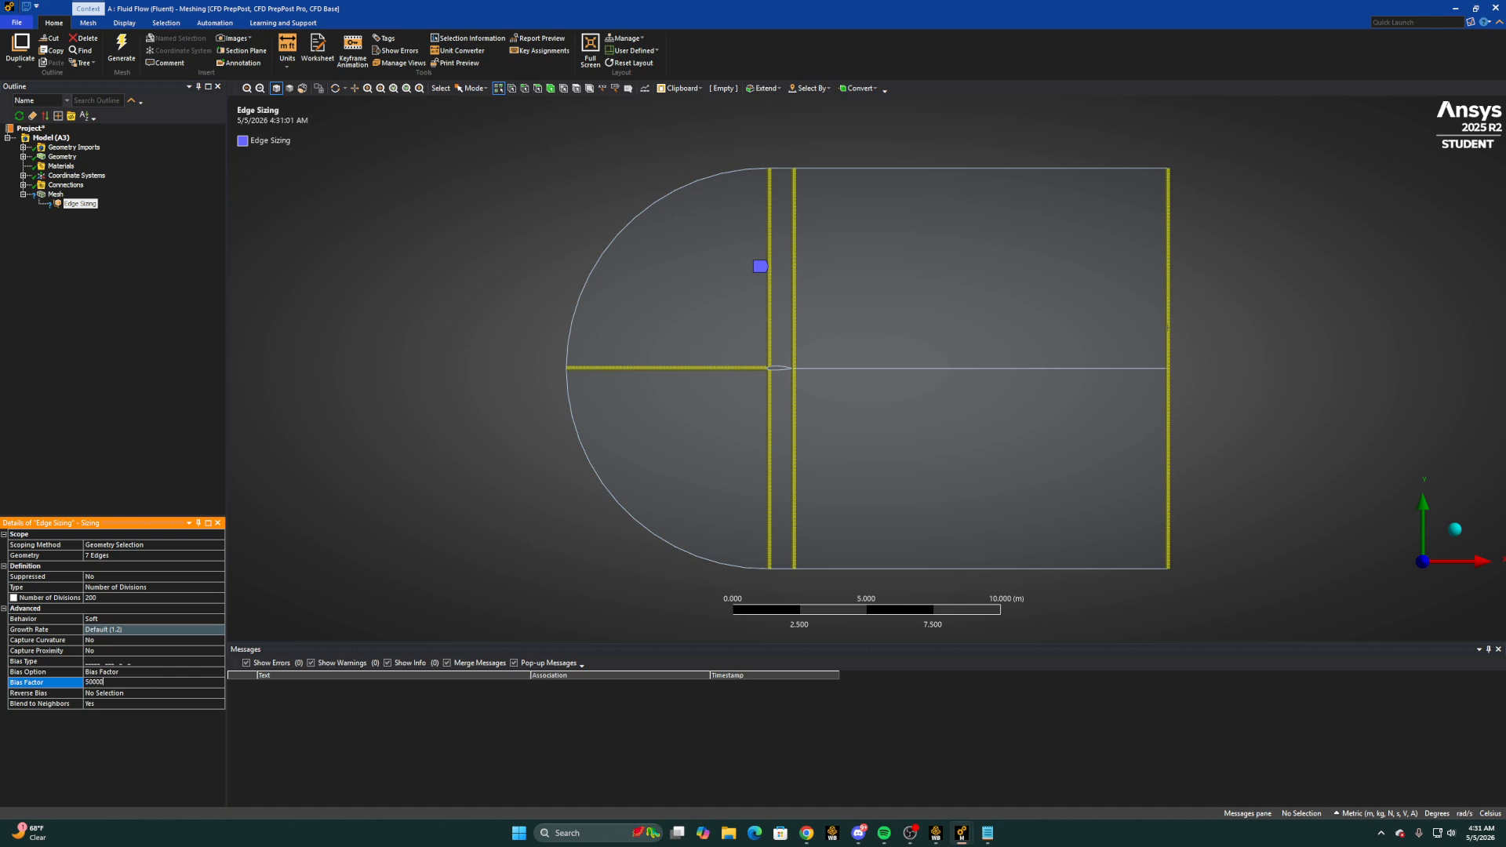
{"action": "type", "text": "50000"}
{"action": "key", "text": "Return"}
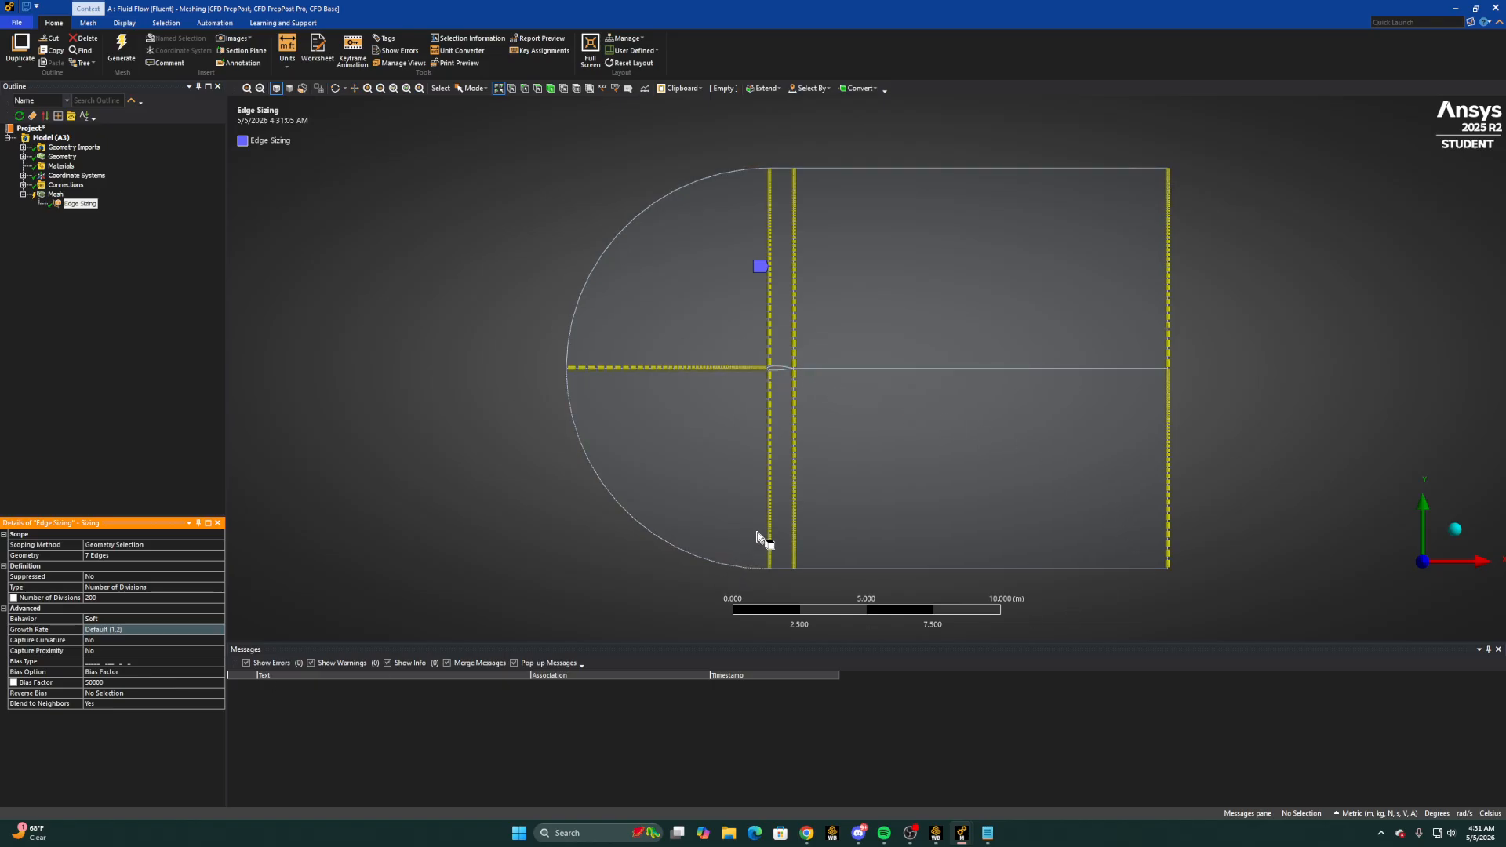
Reverse the bias on the upper and lower segments of both vertical lines and on the upper half of the outlet edge
{"action": "scroll", "coordinate": [753, 390], "scroll_direction": "up", "scroll_amount": 5}
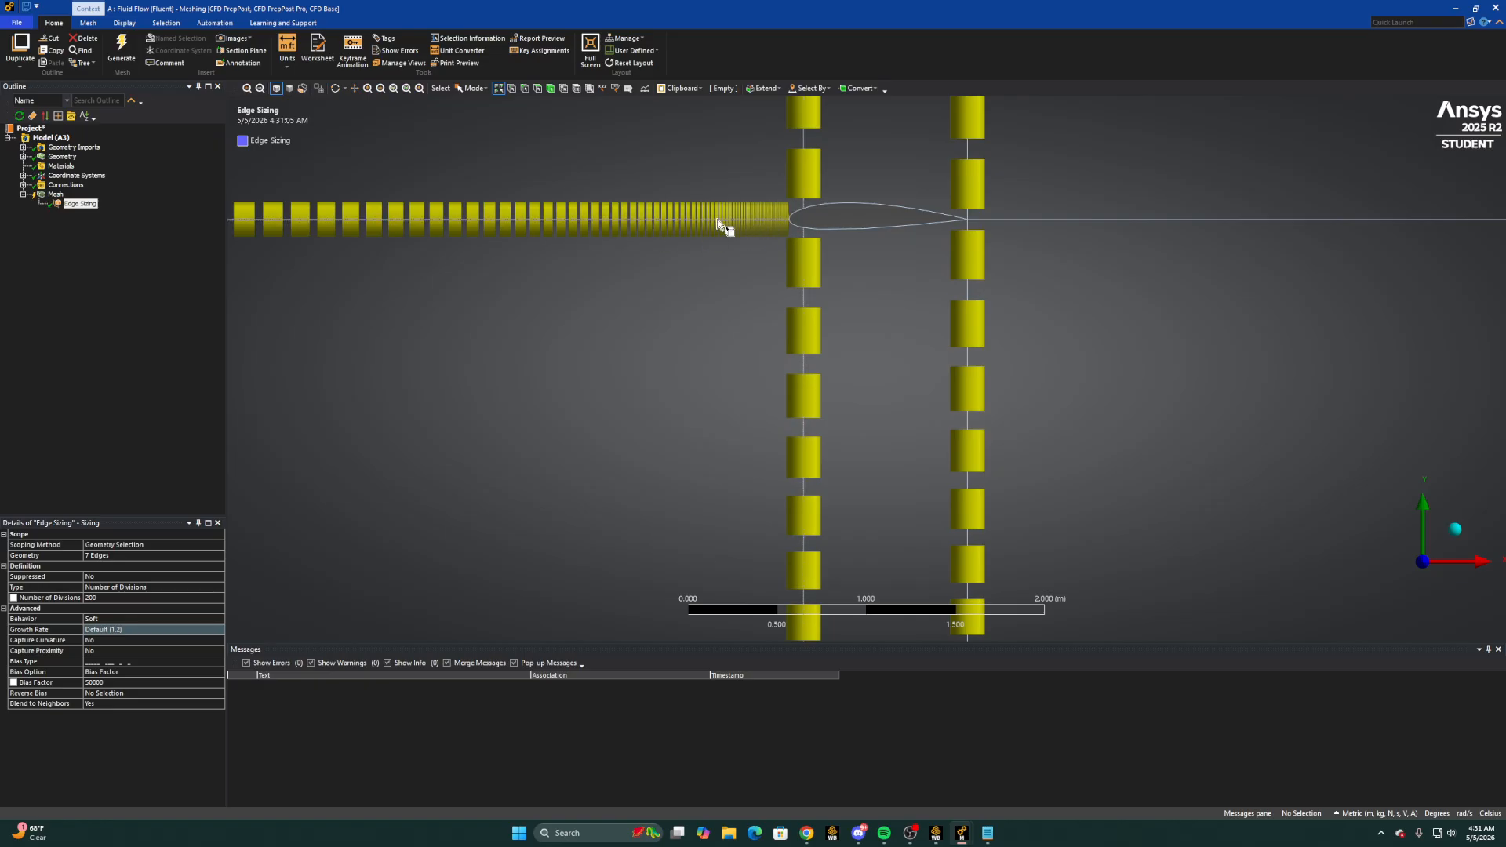
{"action": "scroll", "coordinate": [951, 248], "scroll_direction": "down", "scroll_amount": 3}
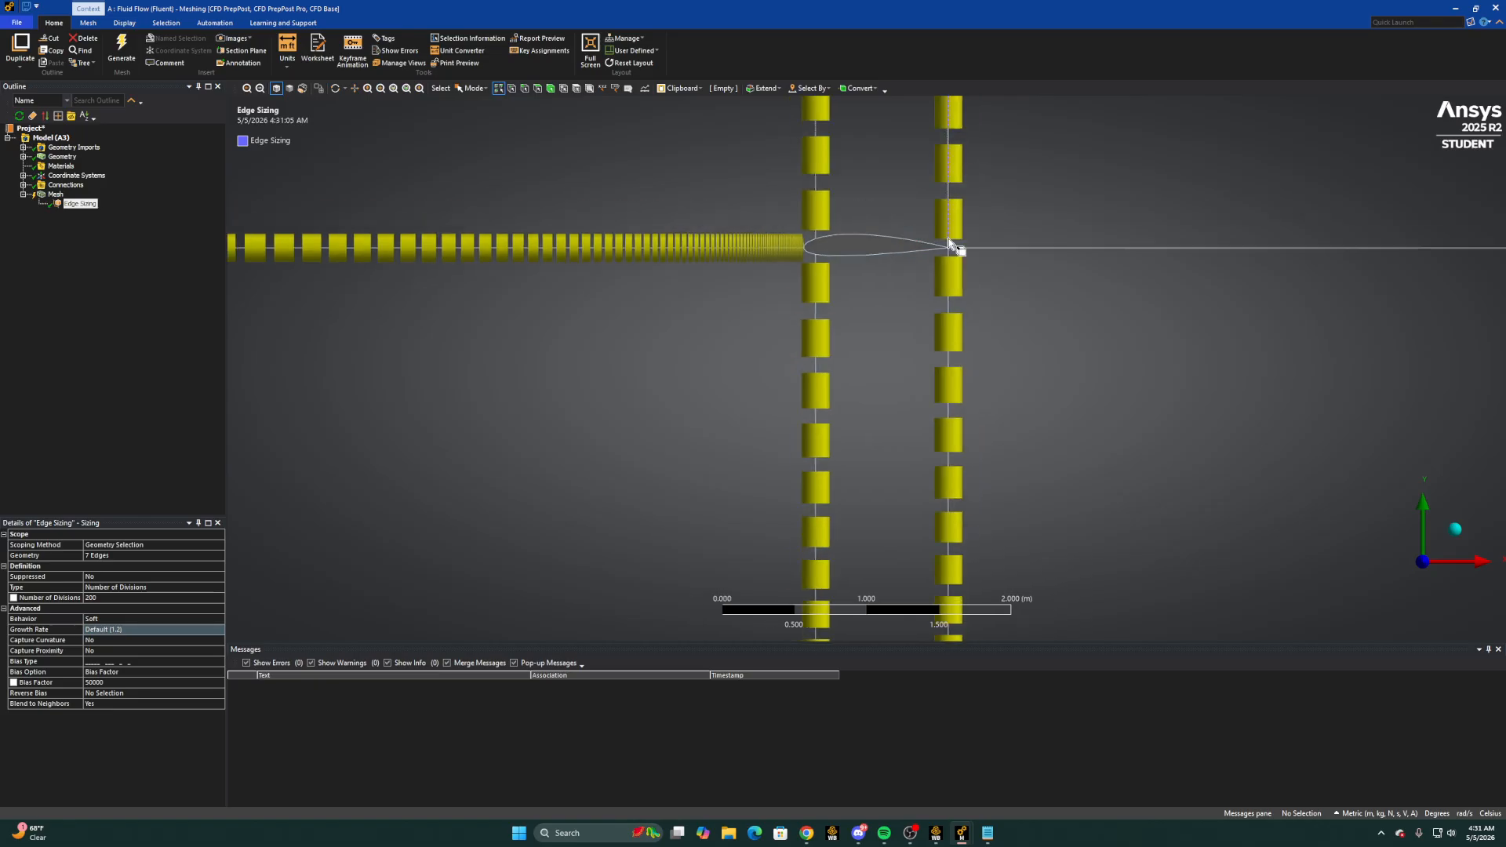
{"action": "scroll", "coordinate": [948, 310], "scroll_direction": "down", "scroll_amount": 4}
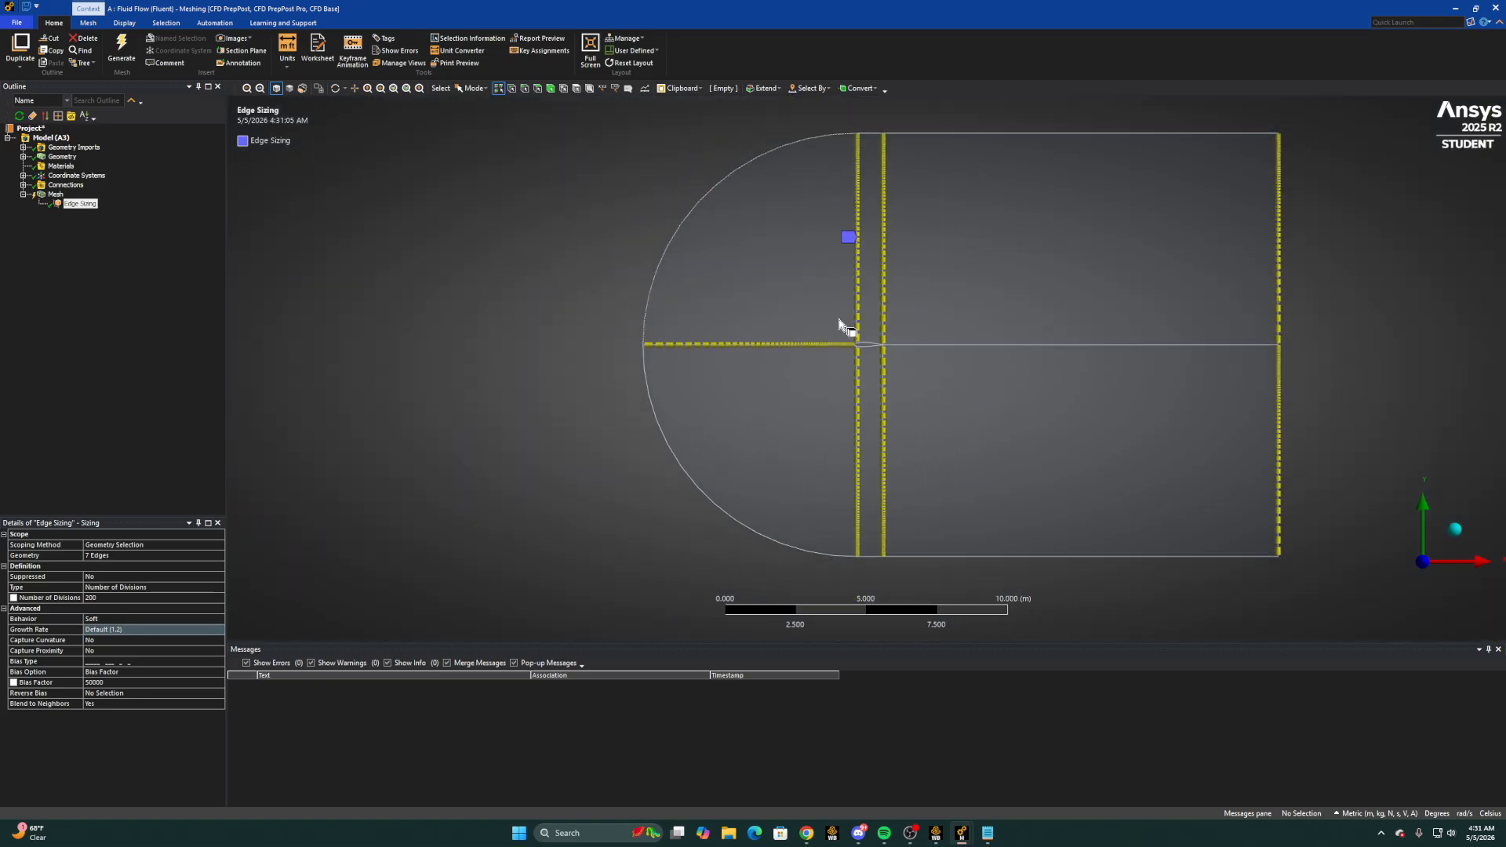
{"action": "left_click", "coordinate": [102, 693]}
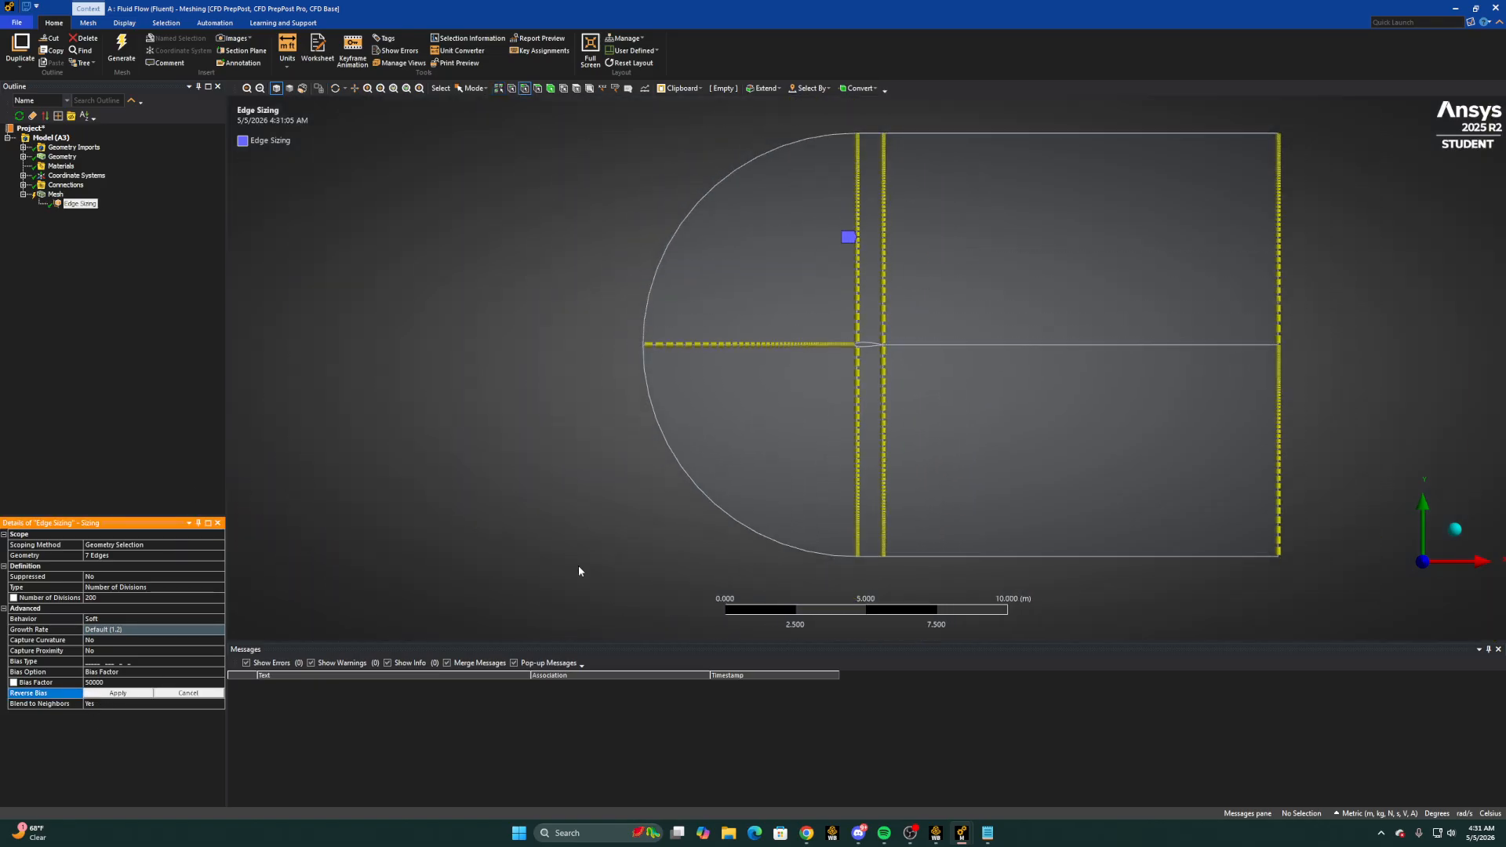
{"action": "left_click", "coordinate": [859, 470]}
{"action": "left_click", "coordinate": [885, 465], "text": "ctrl"}
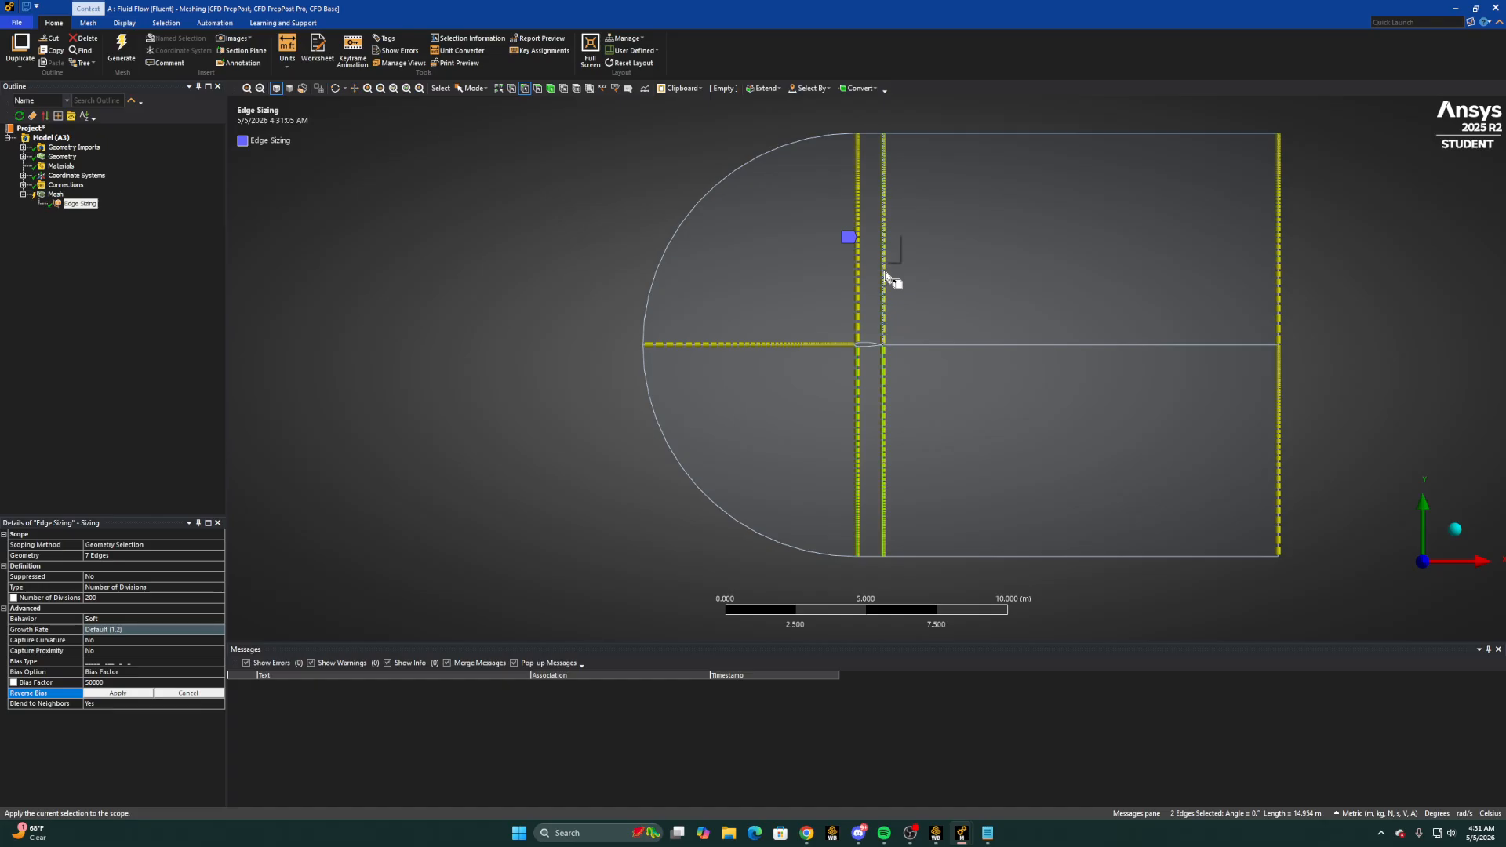
{"action": "left_click", "coordinate": [885, 273], "text": "ctrl"}
{"action": "left_click", "coordinate": [856, 275], "text": "ctrl"}
{"action": "left_click", "coordinate": [1277, 280], "text": "ctrl"}
{"action": "left_click", "coordinate": [118, 694]}
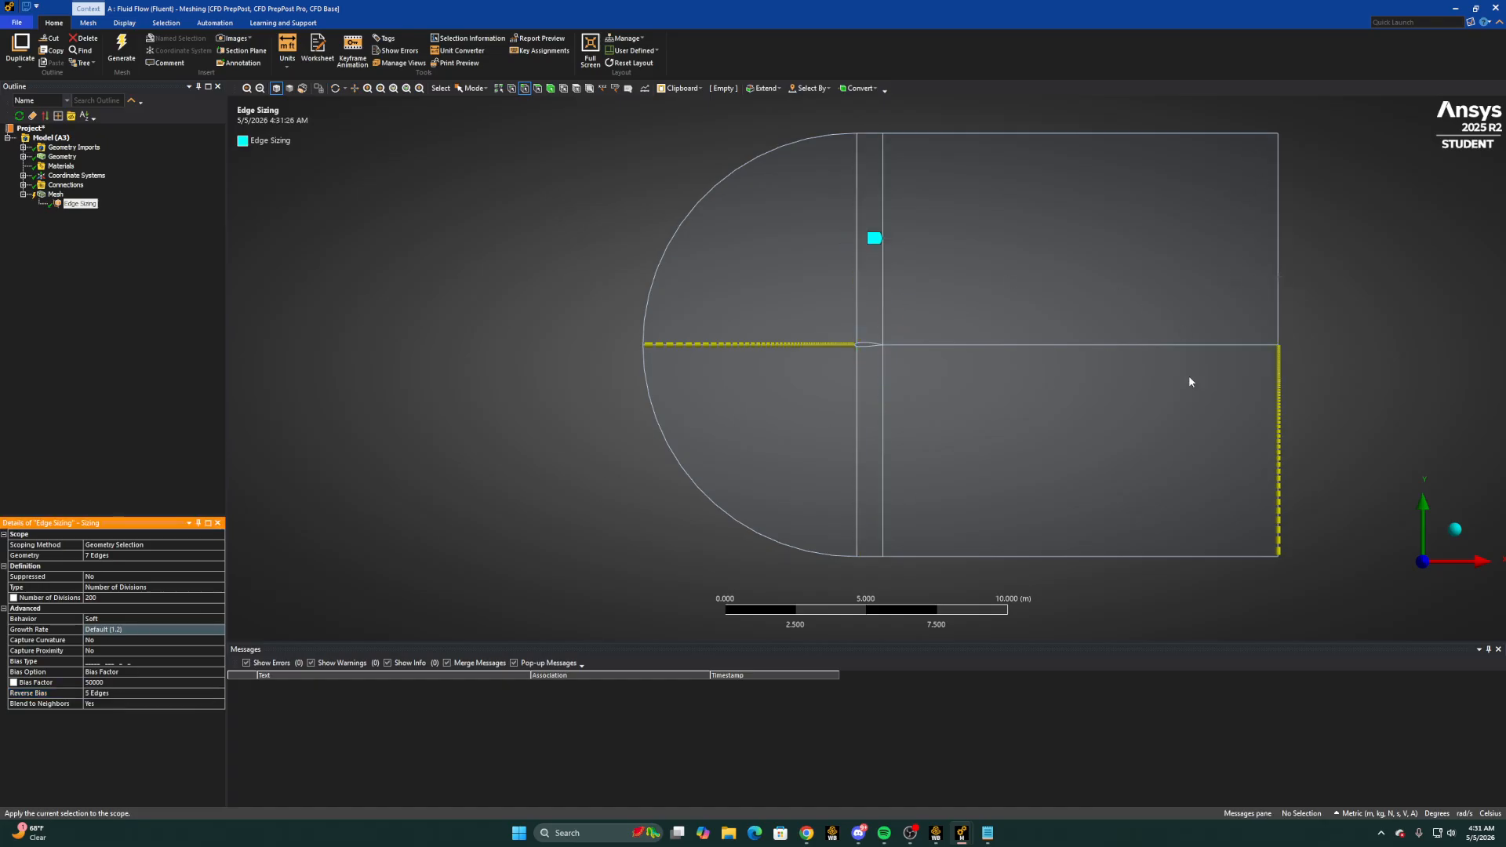
{"action": "left_click", "coordinate": [102, 695]}
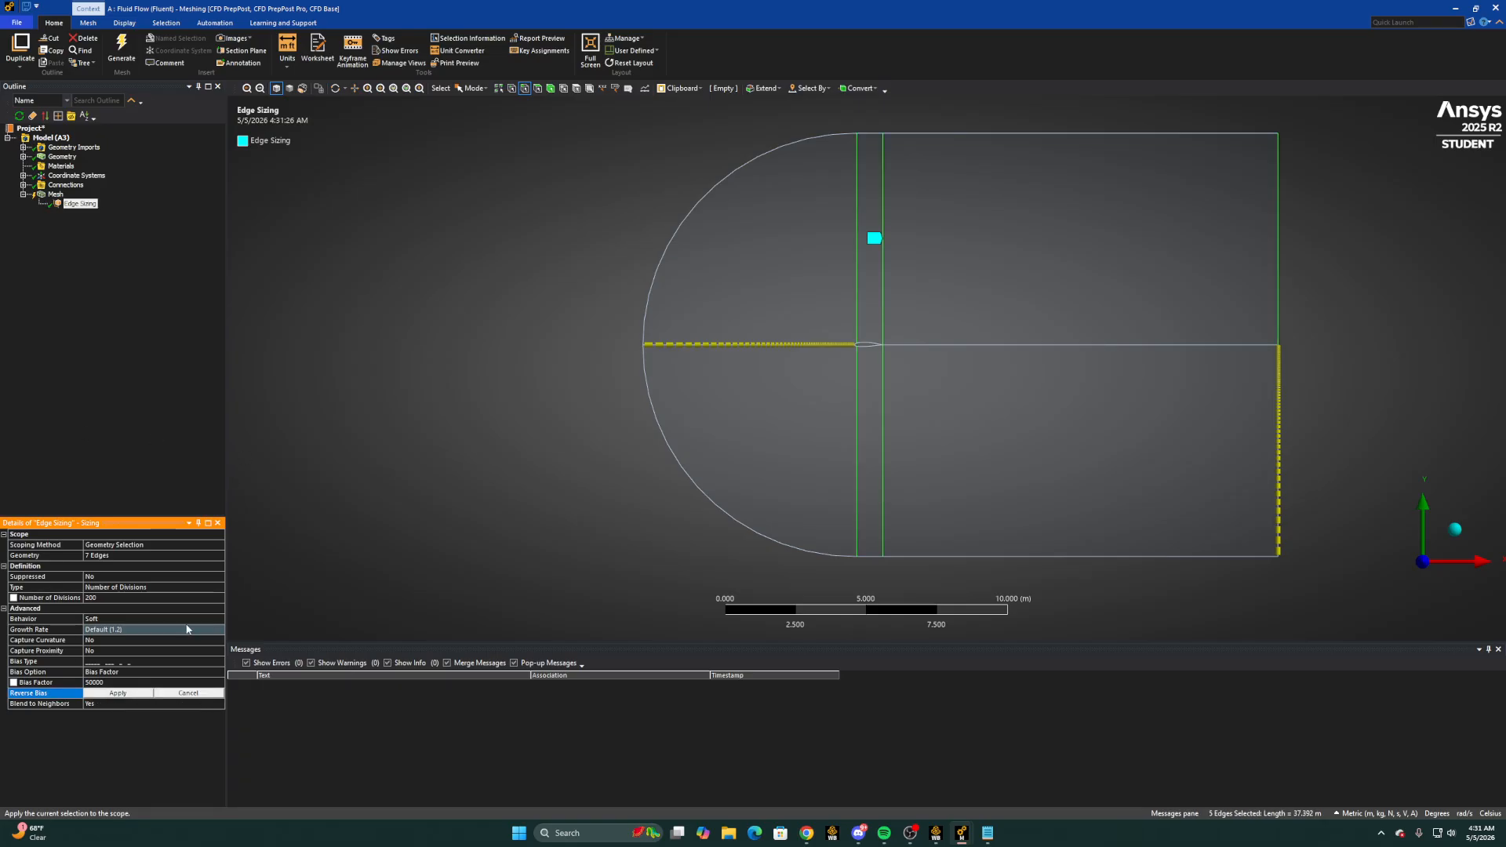
{"action": "left_click", "coordinate": [118, 496]}
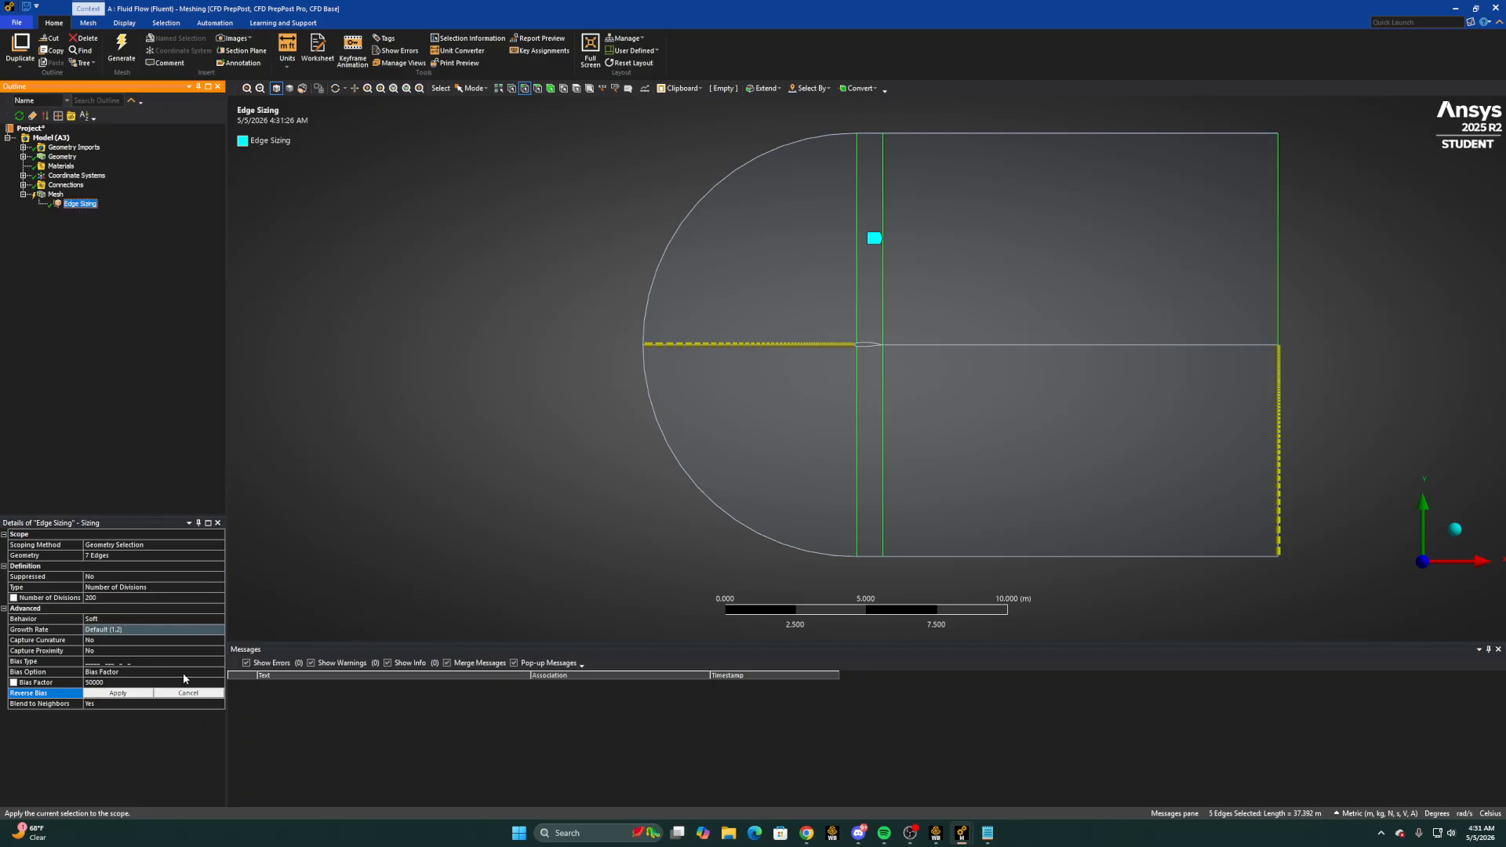
{"action": "left_click", "coordinate": [189, 693]}
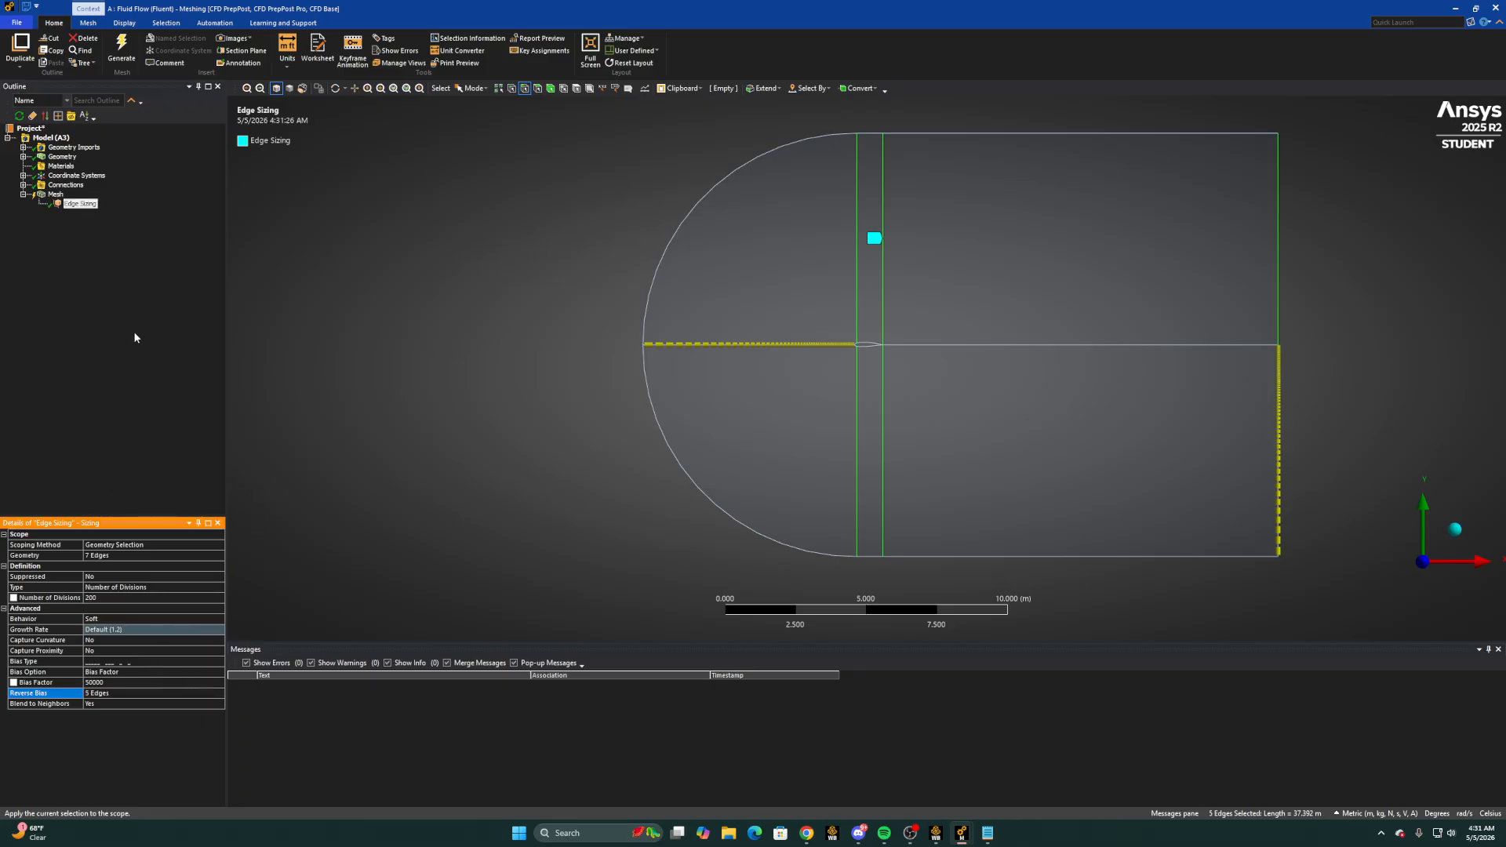
Add a second sizing to the mesh with the five reverse-bias edges still selected
{"action": "left_click", "coordinate": [55, 194]}
{"action": "right_click", "coordinate": [55, 194]}
{"action": "mouse_move", "coordinate": [117, 202]}
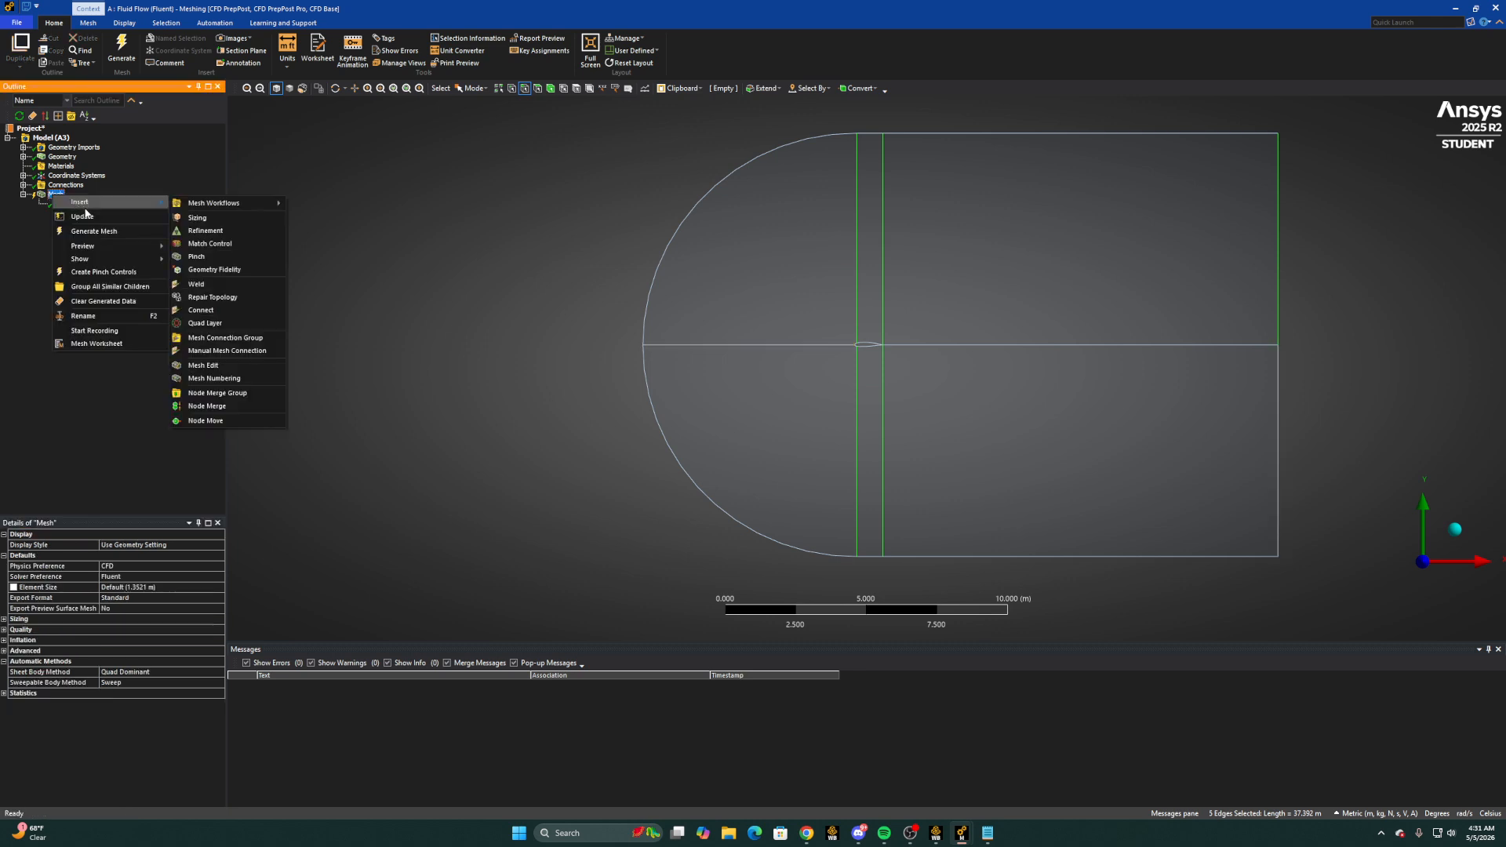
{"action": "left_click", "coordinate": [220, 219]}
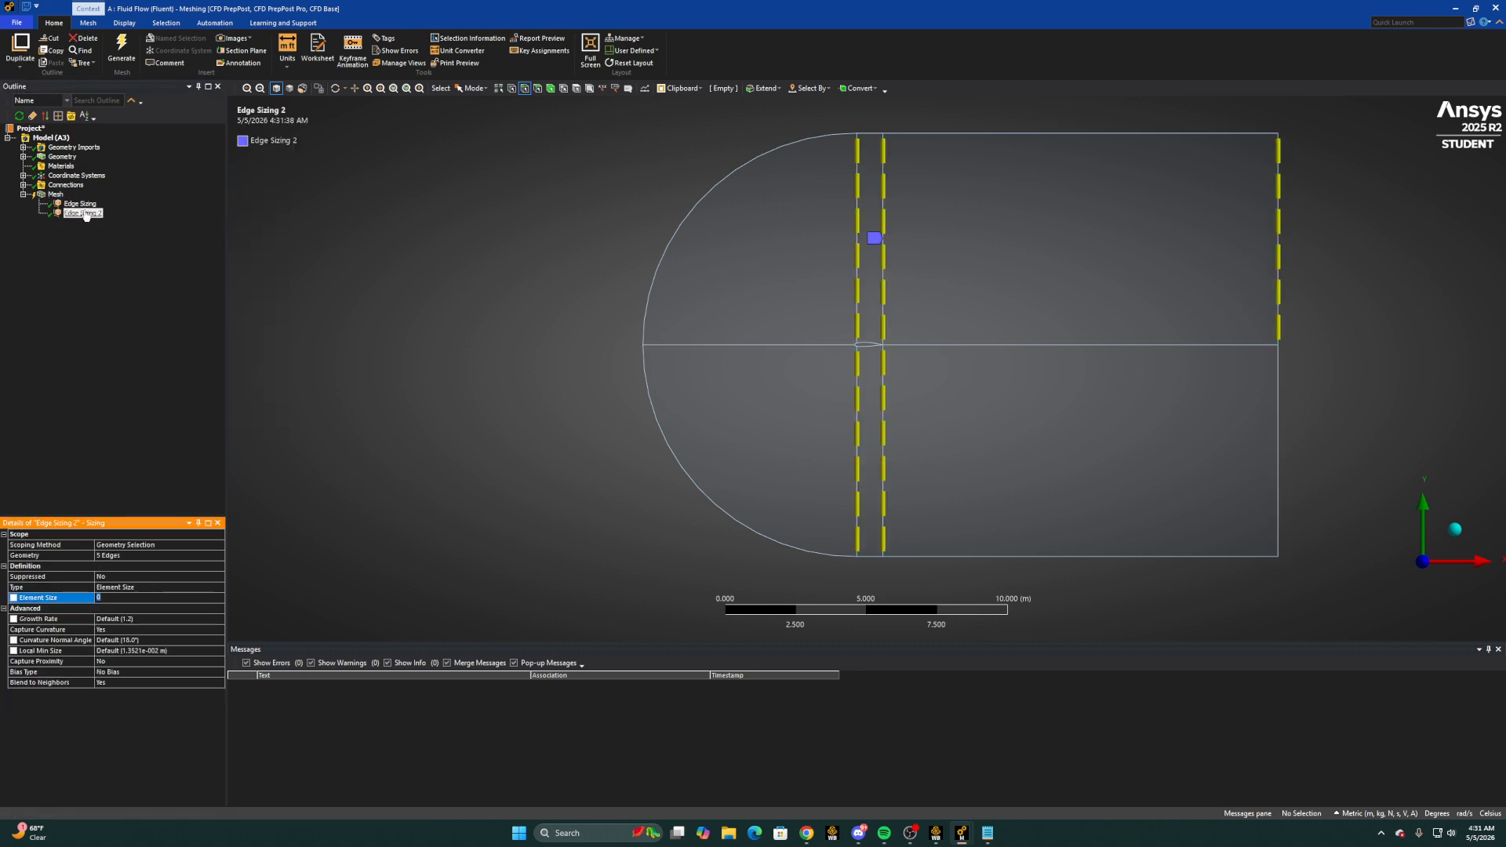
{"action": "left_click", "coordinate": [69, 213]}
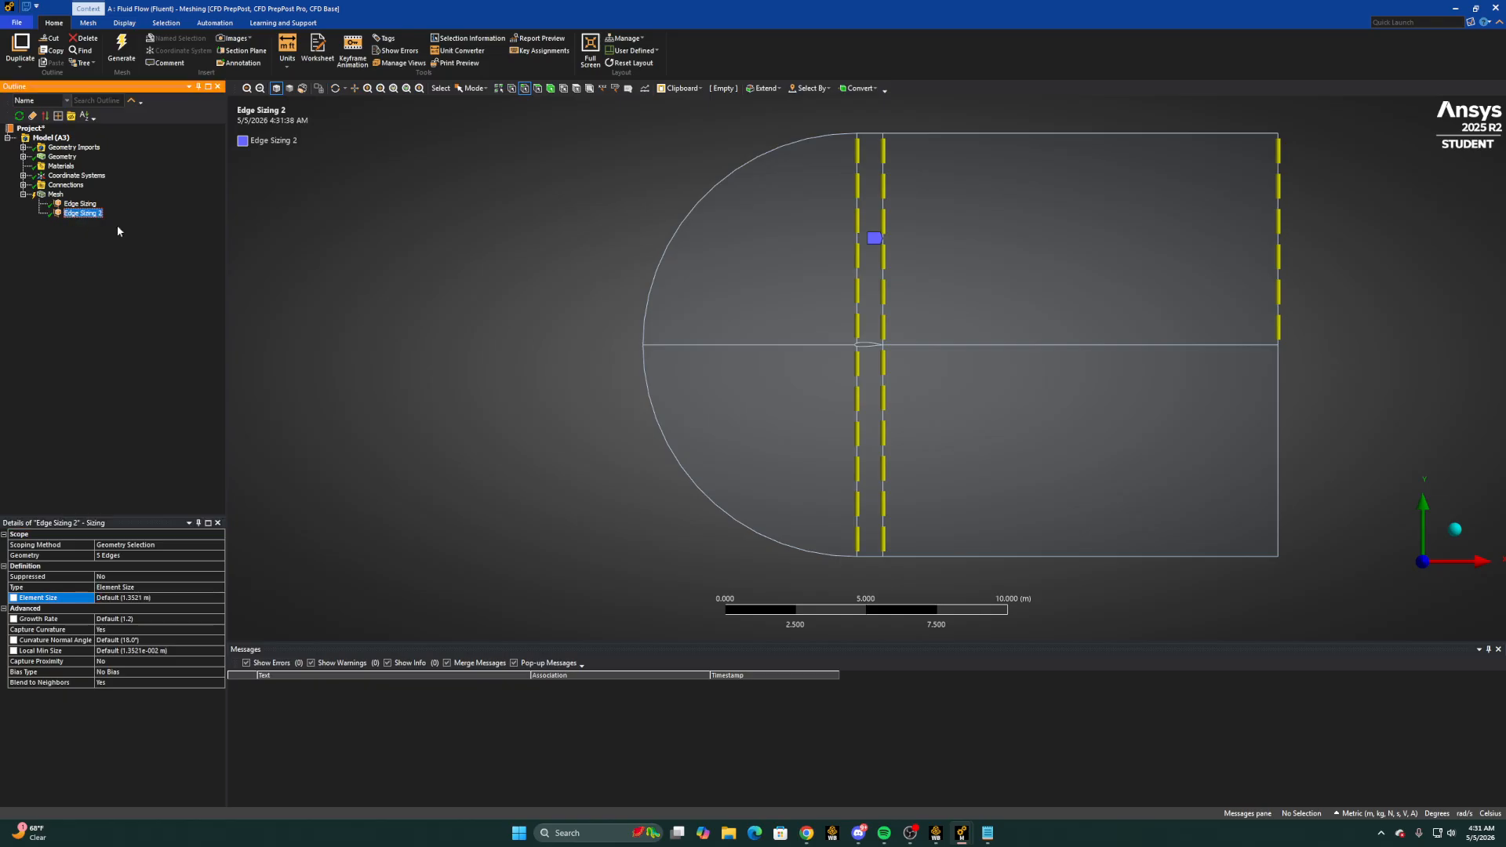
Add the upper boundary, centreline and lower boundary edges downstream of the airfoil to the second edge sizing's geometry
{"action": "left_click", "coordinate": [124, 556]}
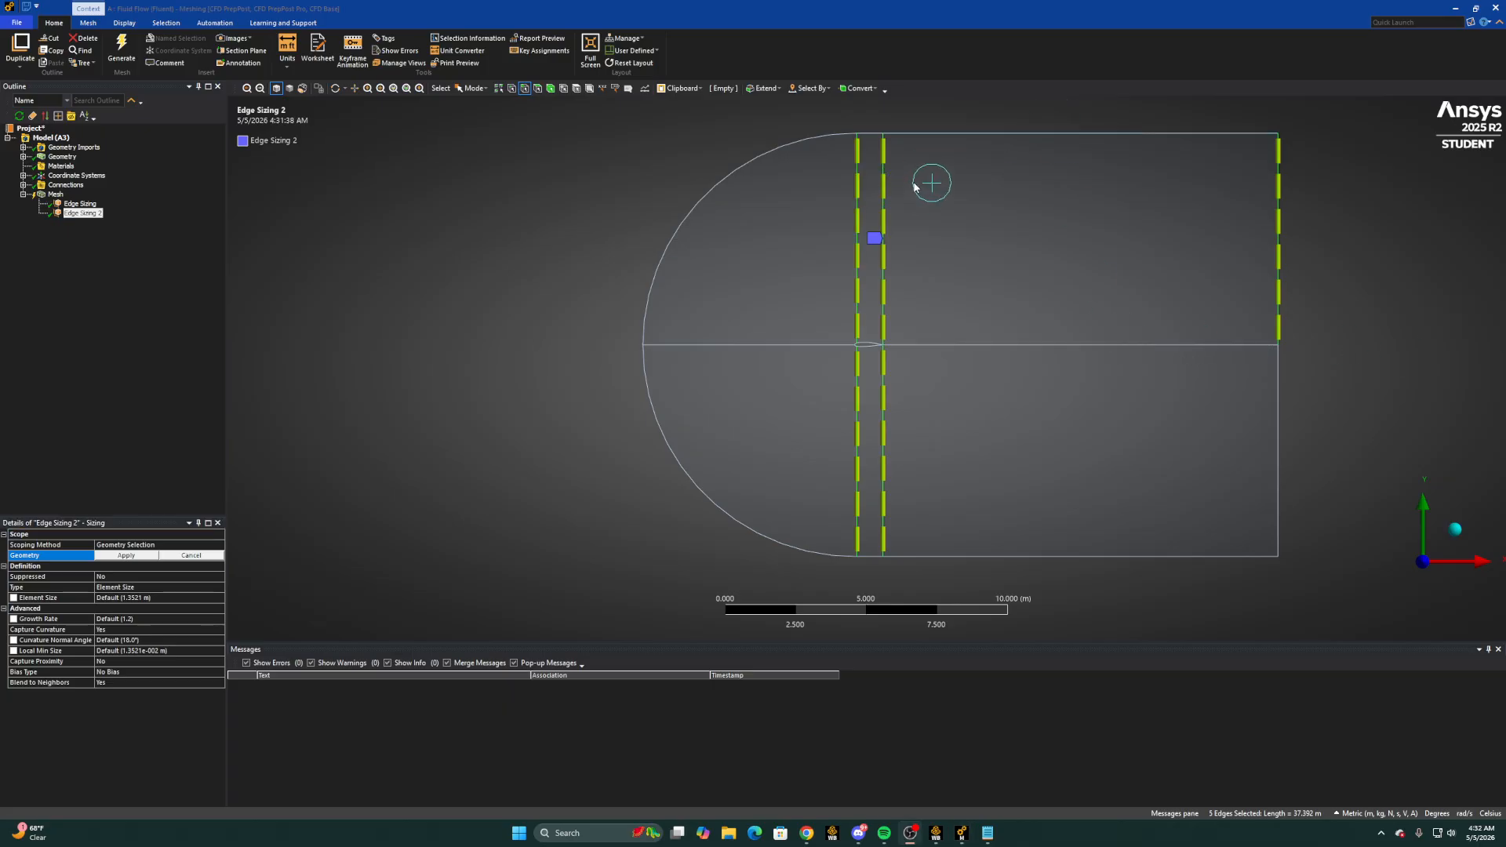
{"action": "left_click", "coordinate": [959, 134], "text": "ctrl"}
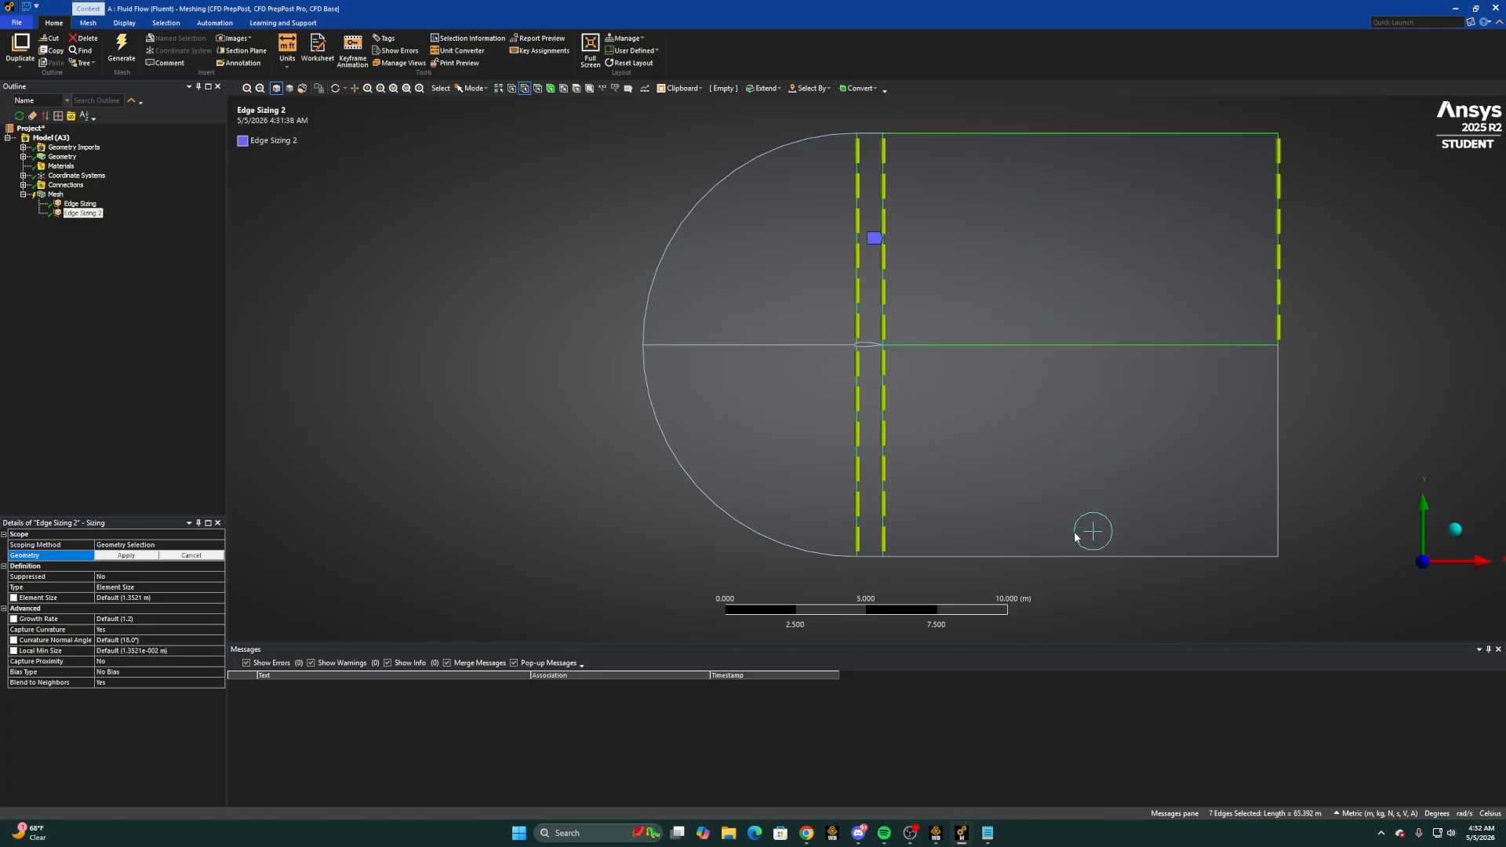
{"action": "left_click", "coordinate": [1076, 557], "text": "ctrl"}
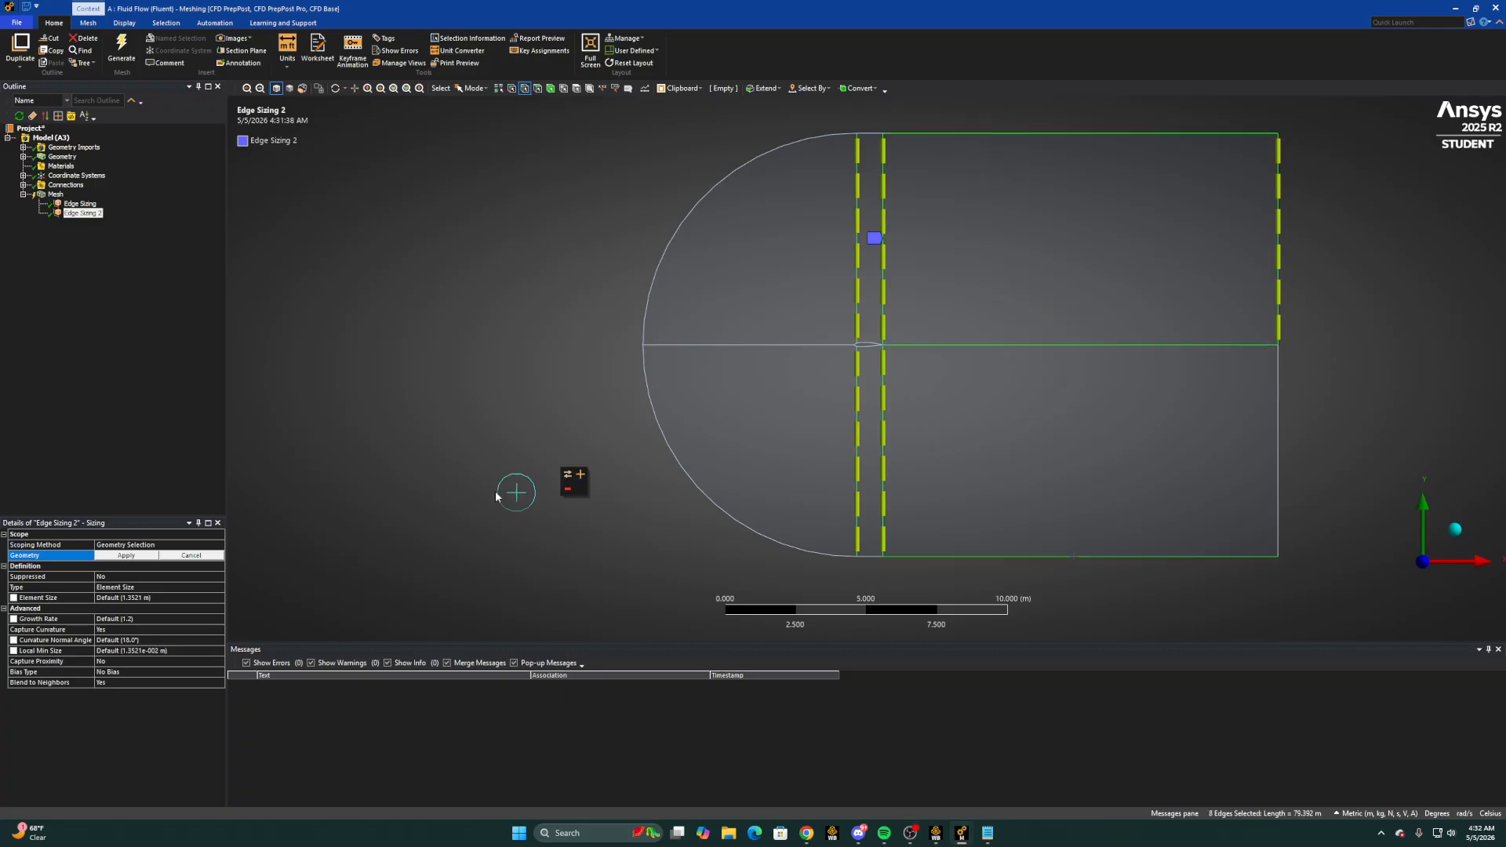
{"action": "left_click", "coordinate": [138, 558]}
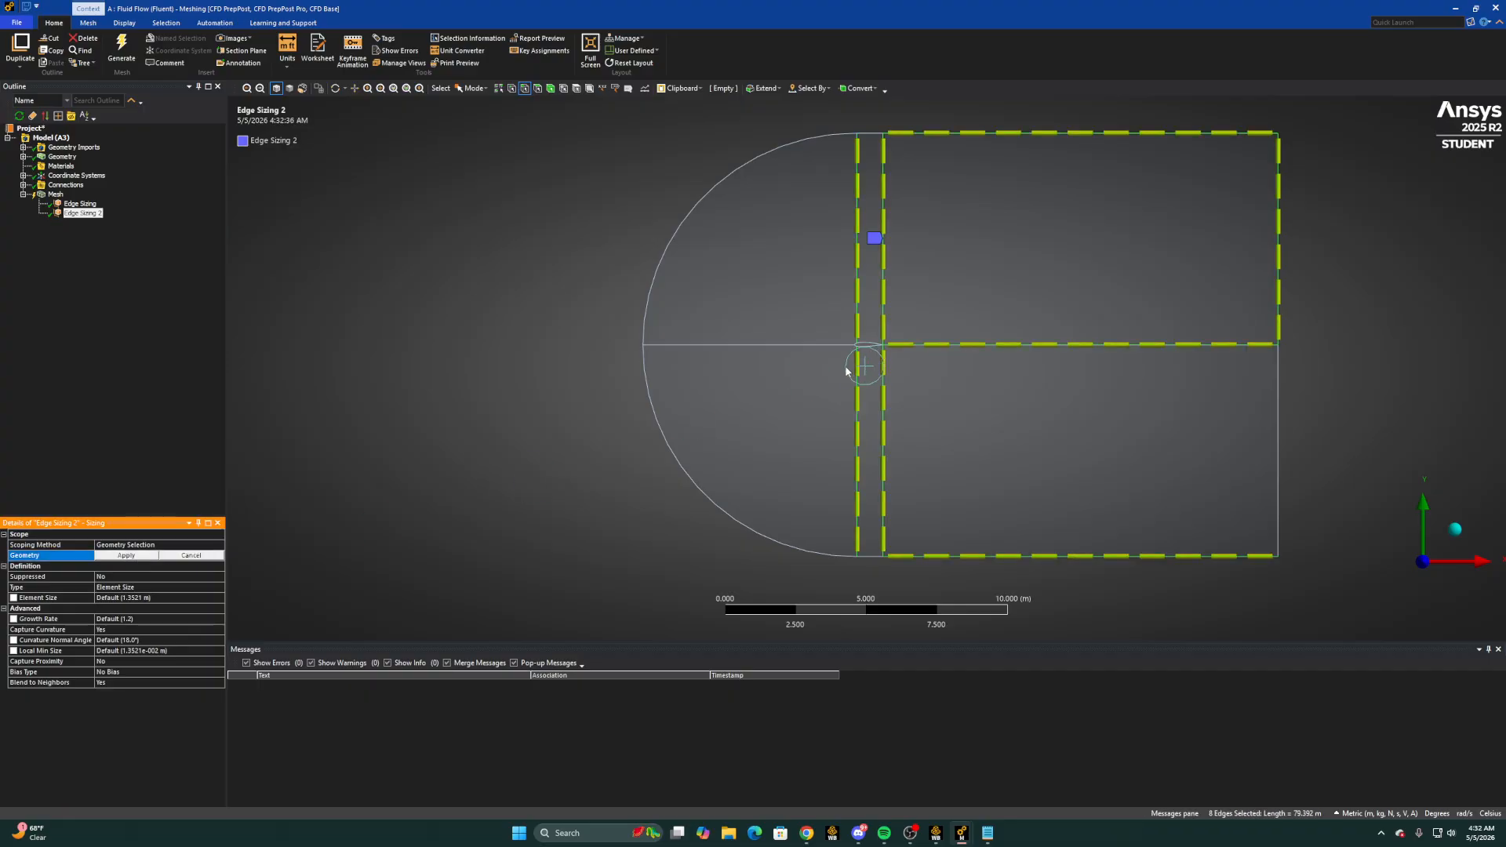
{"action": "left_click", "coordinate": [887, 459]}
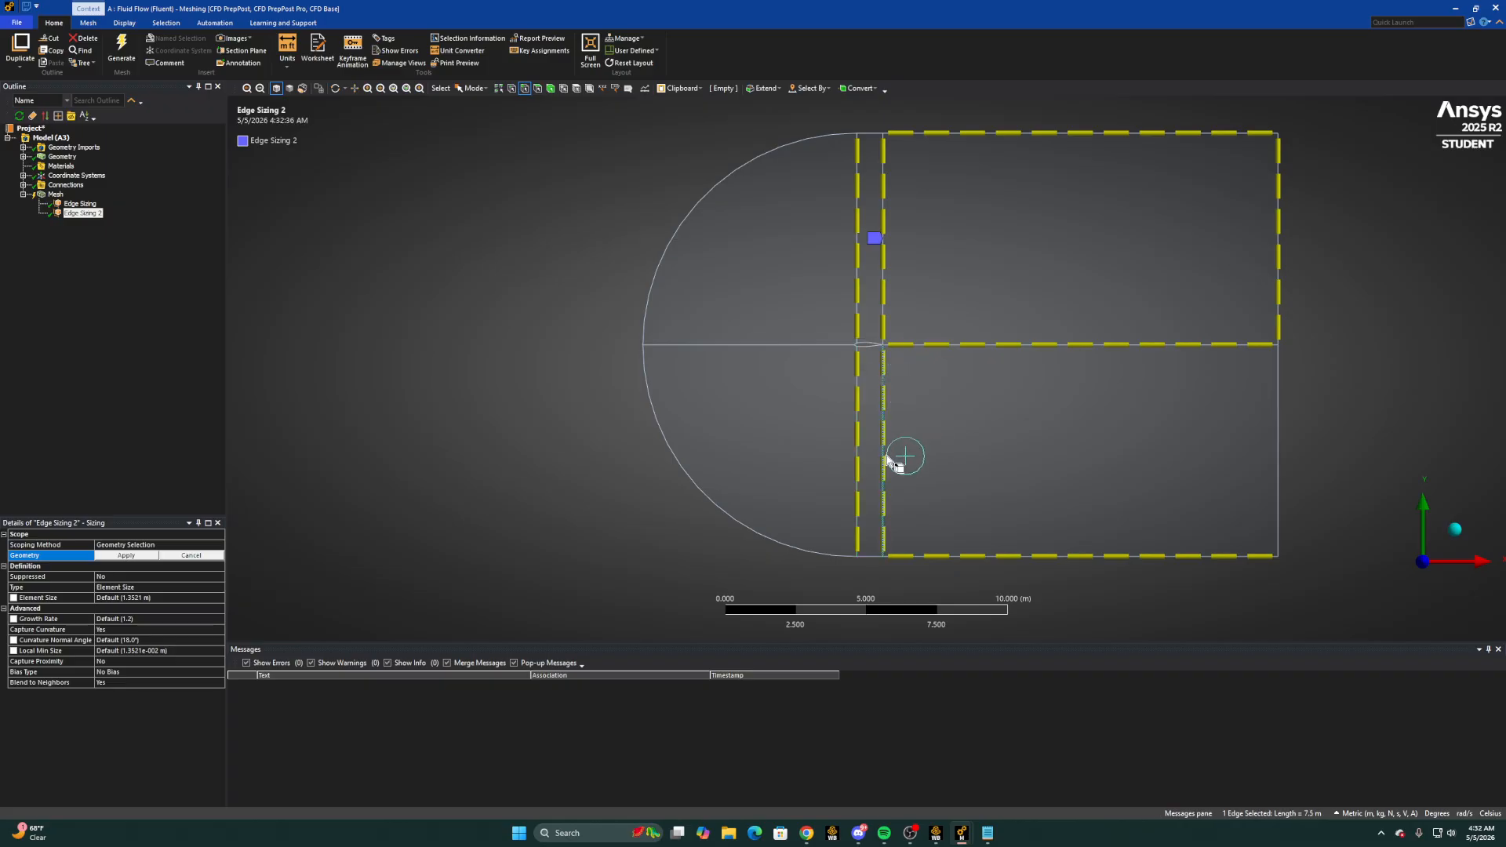
{"action": "left_click", "coordinate": [188, 556]}
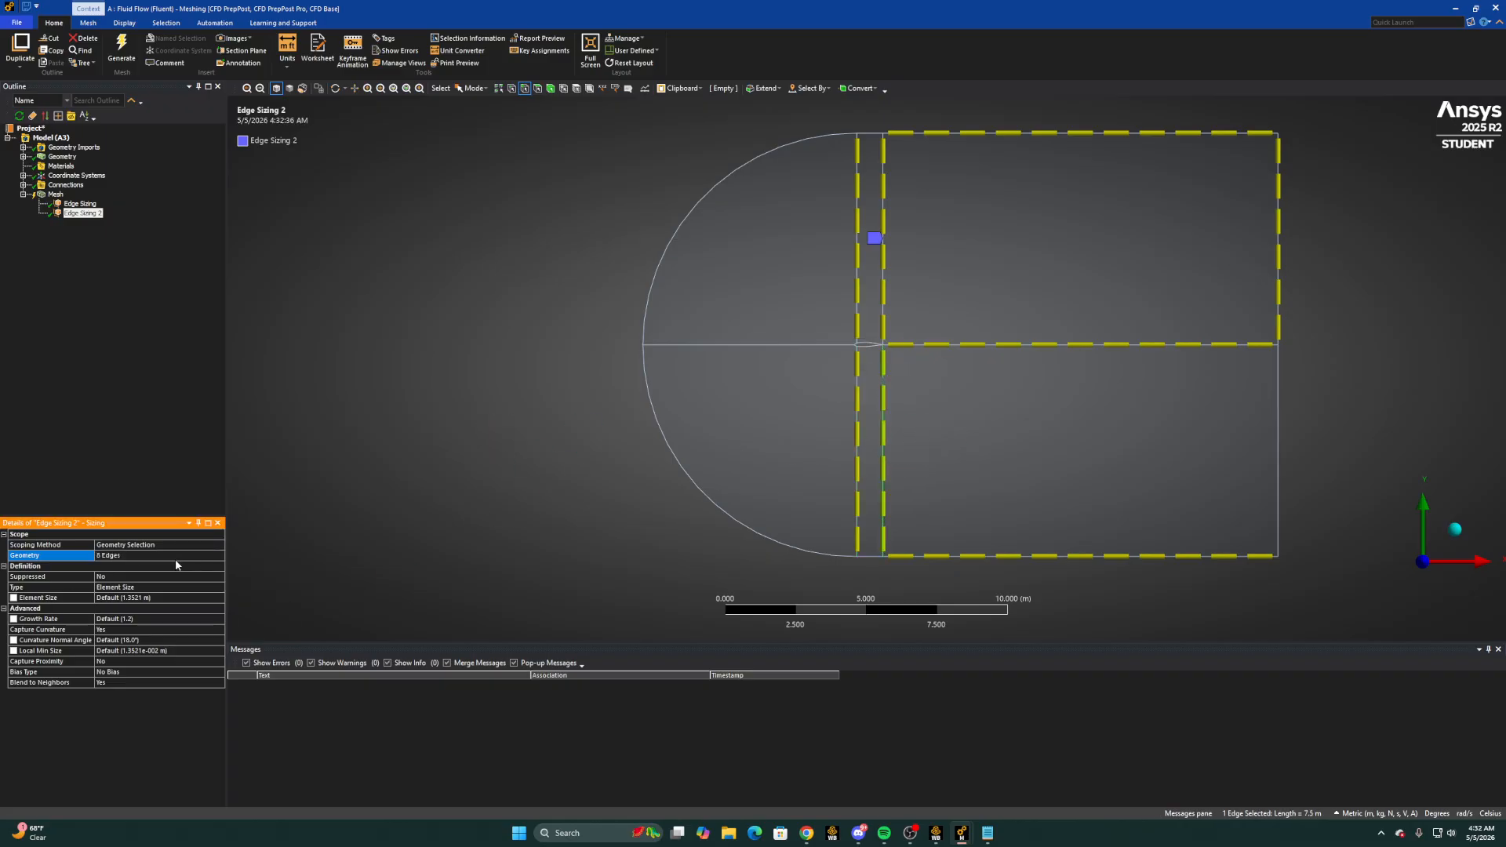
Rescope the second edge sizing to only the upper boundary, centreline and lower boundary edges downstream of the airfoil
{"action": "left_click", "coordinate": [152, 558]}
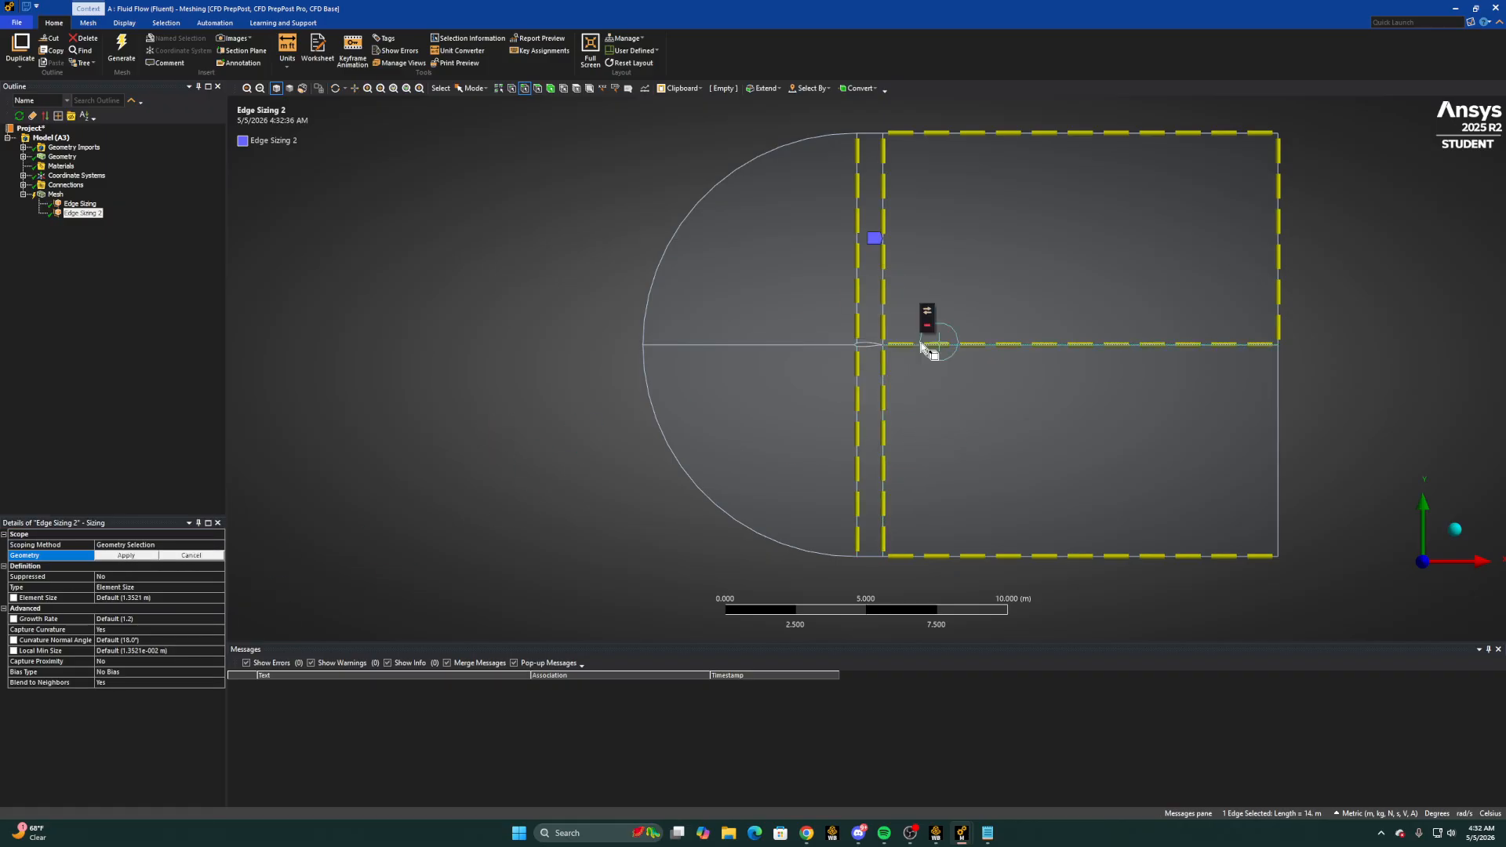
{"action": "left_click", "coordinate": [1063, 557]}
{"action": "left_click", "coordinate": [1071, 343], "text": "ctrl"}
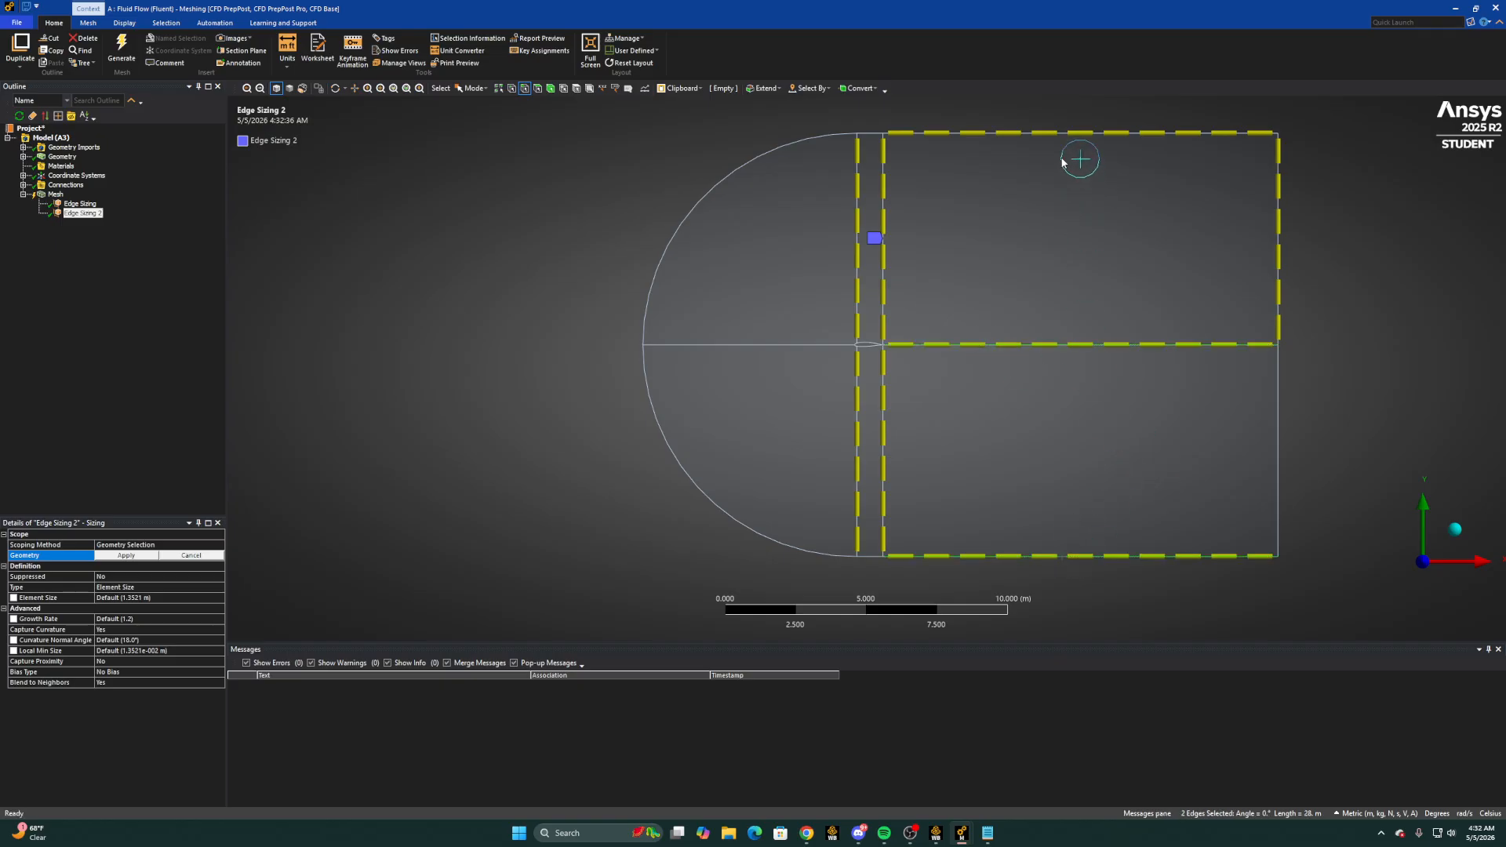
{"action": "left_click", "coordinate": [1052, 133], "text": "ctrl"}
{"action": "left_click", "coordinate": [146, 559]}
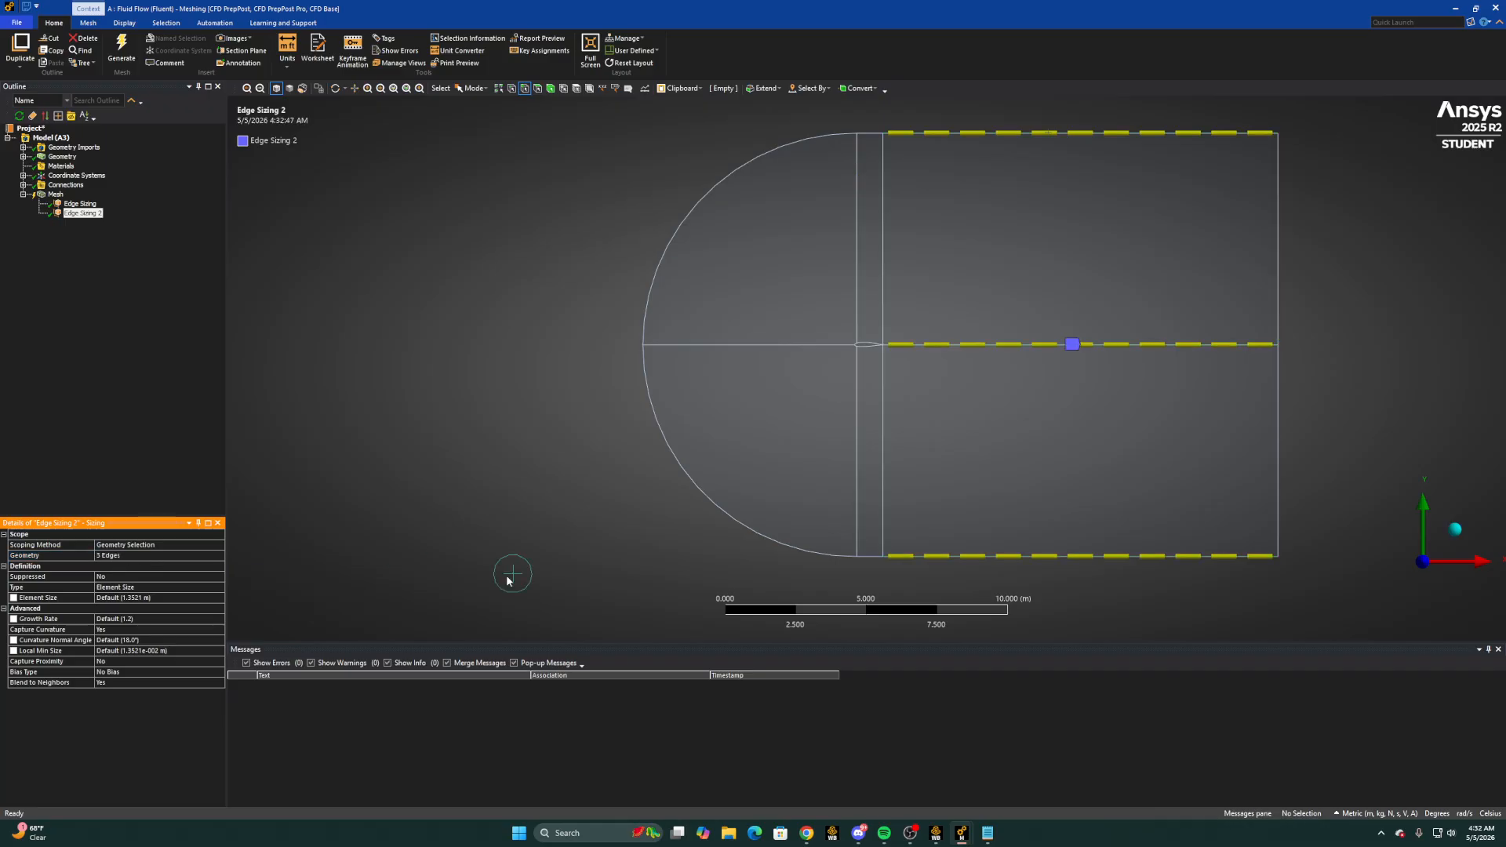
Define the second edge sizing by number of divisions and set it to 150
{"action": "left_click", "coordinate": [132, 586]}
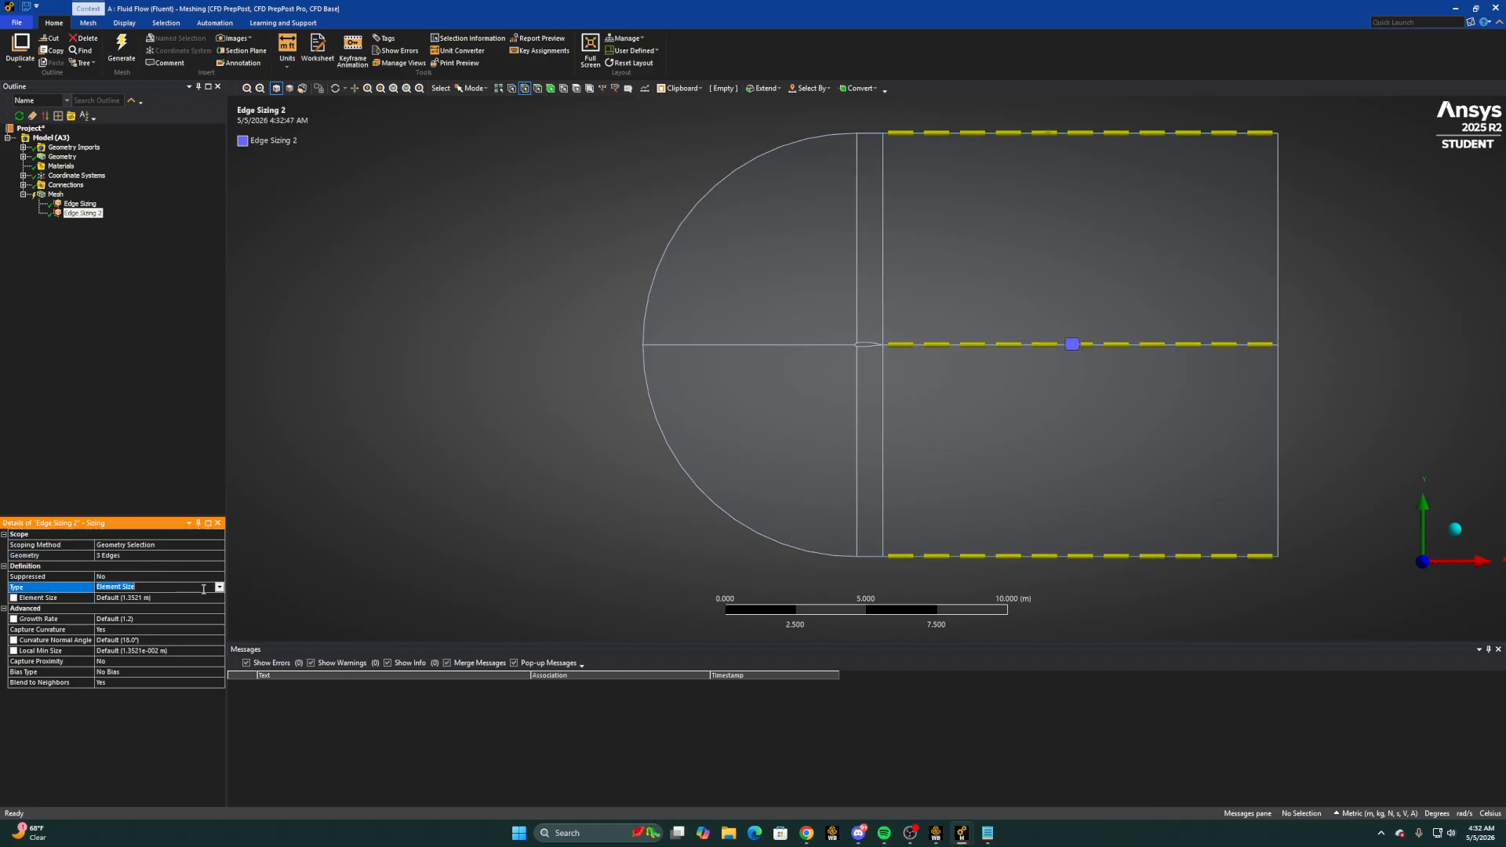
{"action": "left_click", "coordinate": [124, 603]}
{"action": "left_click", "coordinate": [106, 598]}
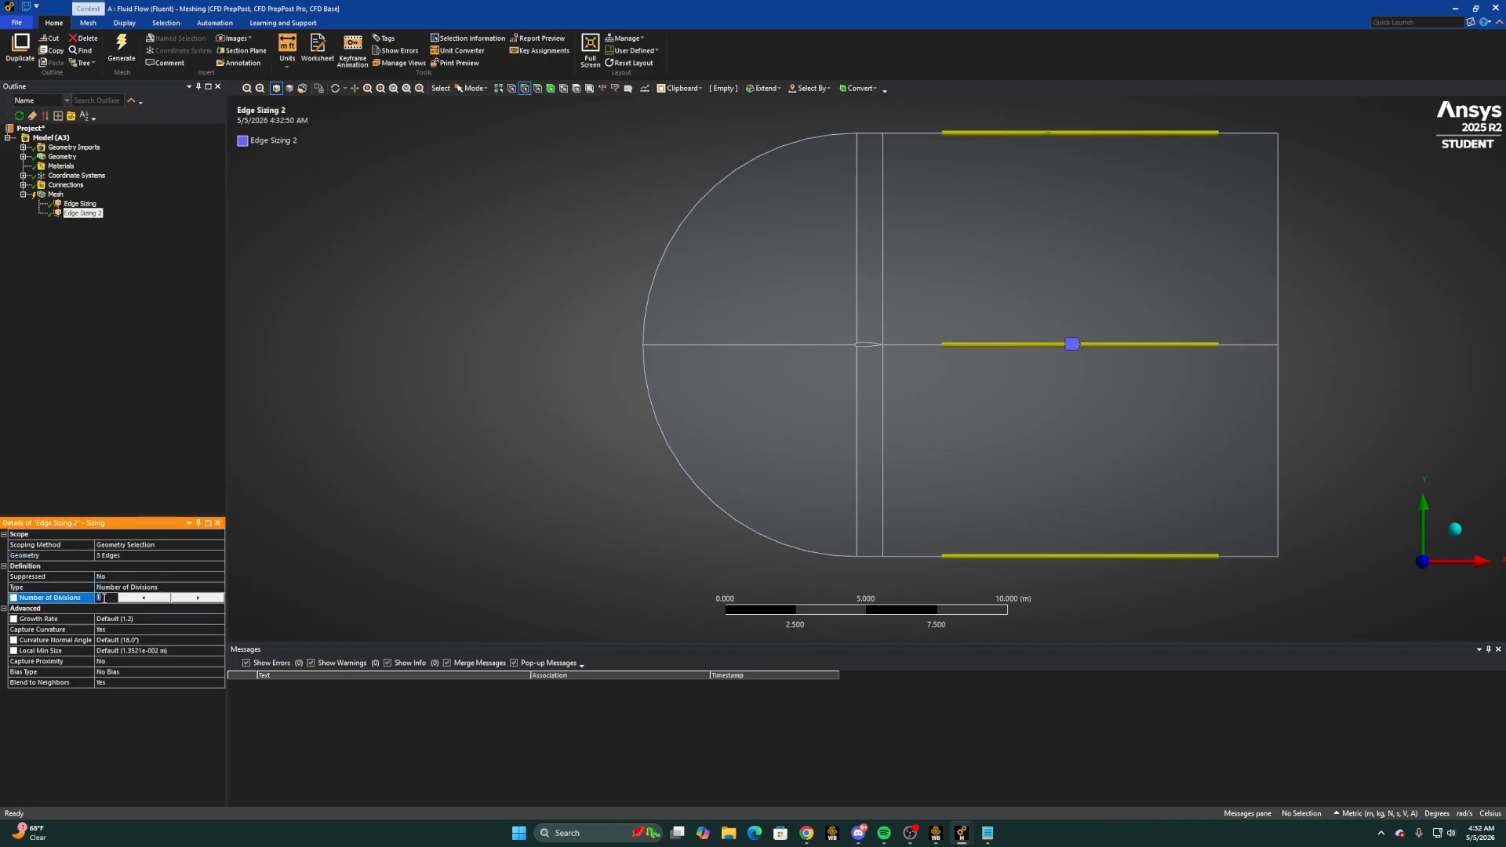
{"action": "type", "text": "150"}
{"action": "key", "text": "Return"}
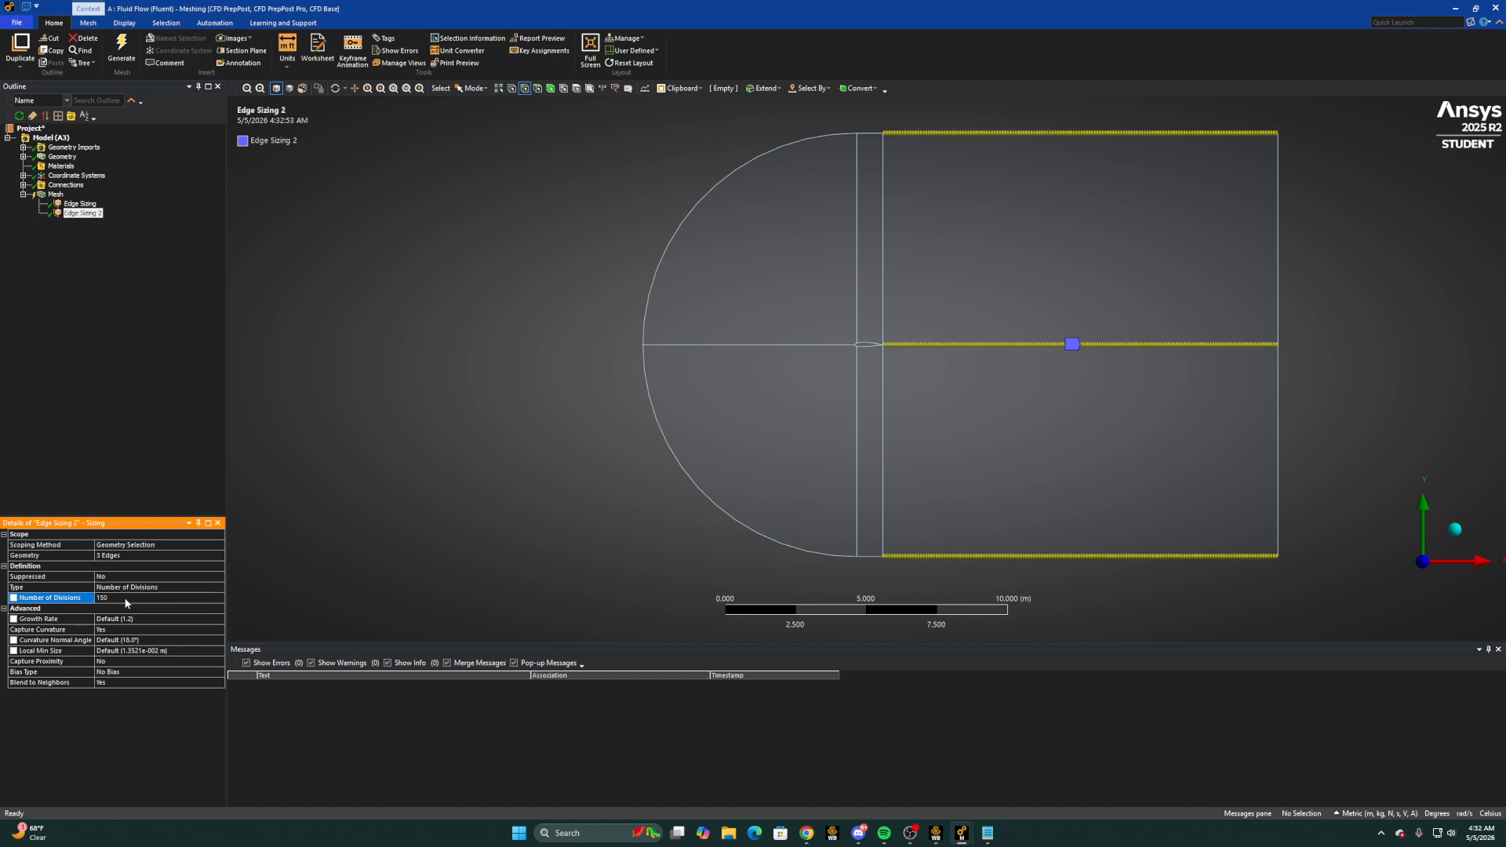
Turn off curvature capture for the second edge sizing and make its behavior Hard
{"action": "left_click", "coordinate": [166, 620]}
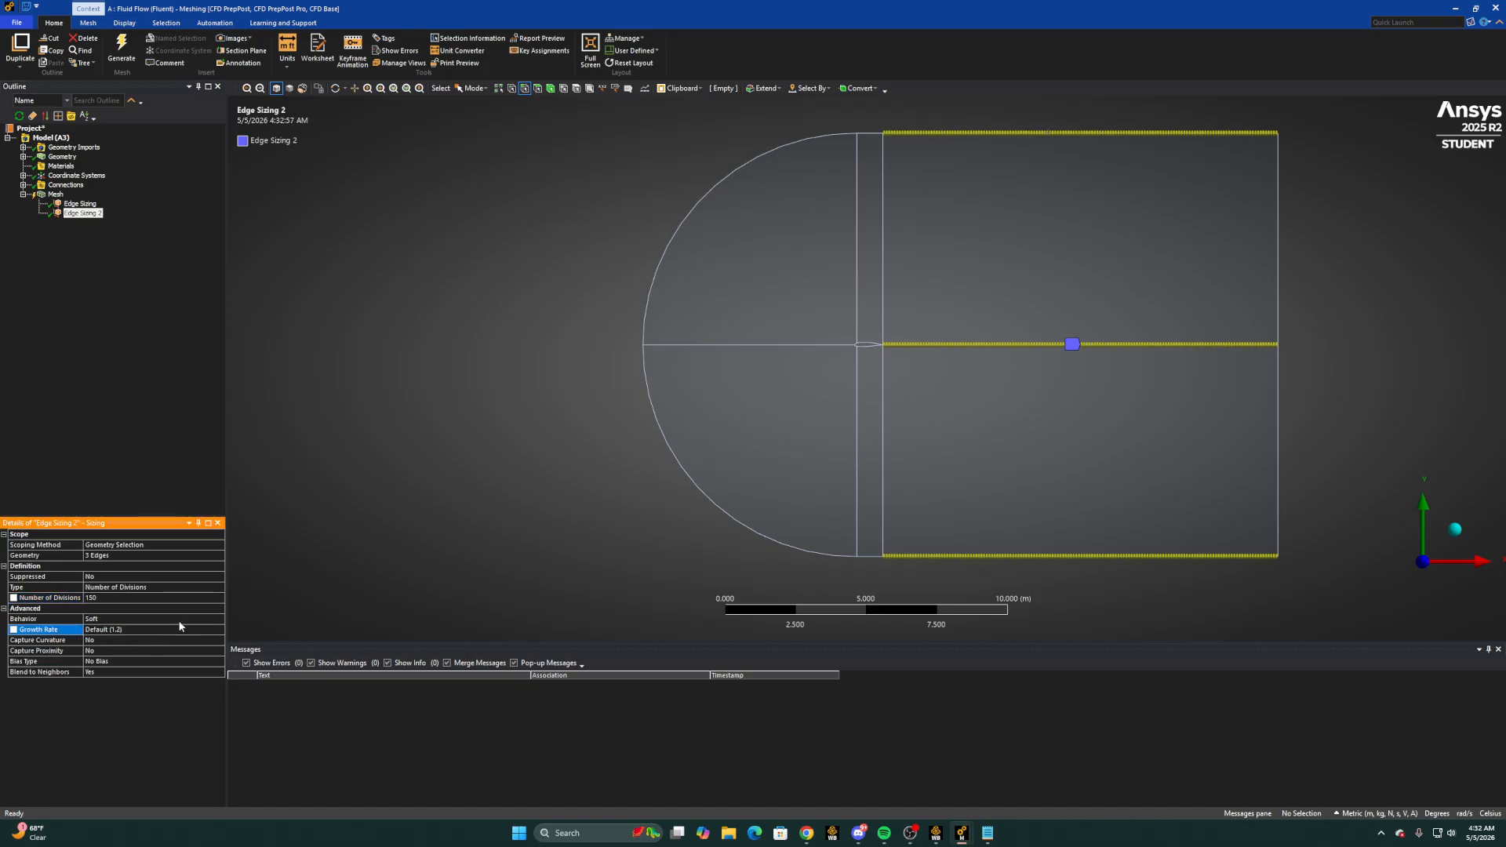
{"action": "left_click", "coordinate": [183, 620]}
{"action": "left_click", "coordinate": [219, 619]}
{"action": "left_click", "coordinate": [146, 636]}
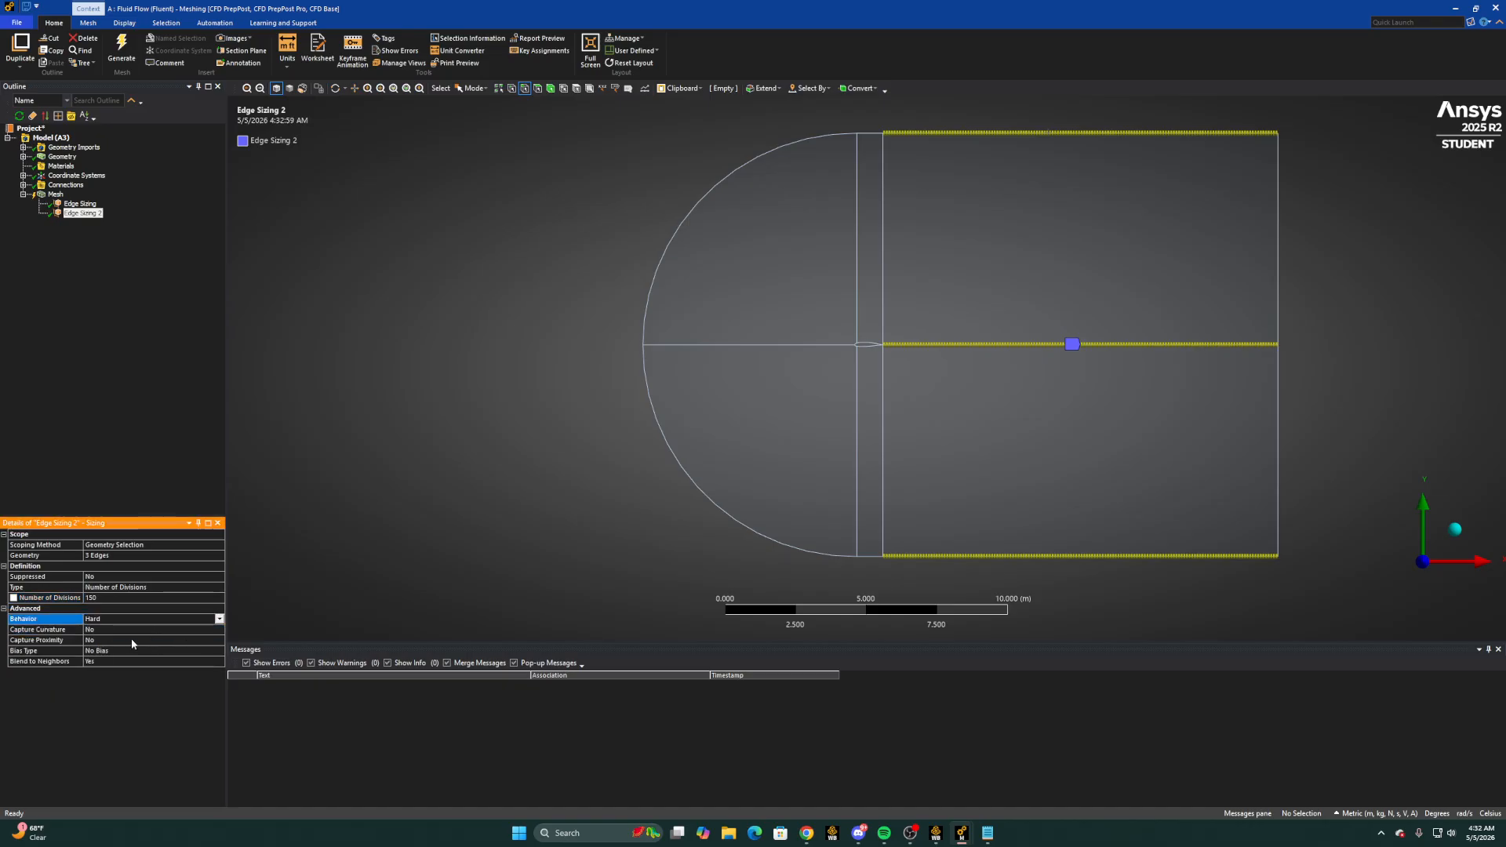
Give the second edge sizing the long-to-short one-way bias pattern with a bias factor of 500
{"action": "left_click", "coordinate": [107, 650]}
{"action": "left_click", "coordinate": [220, 650]}
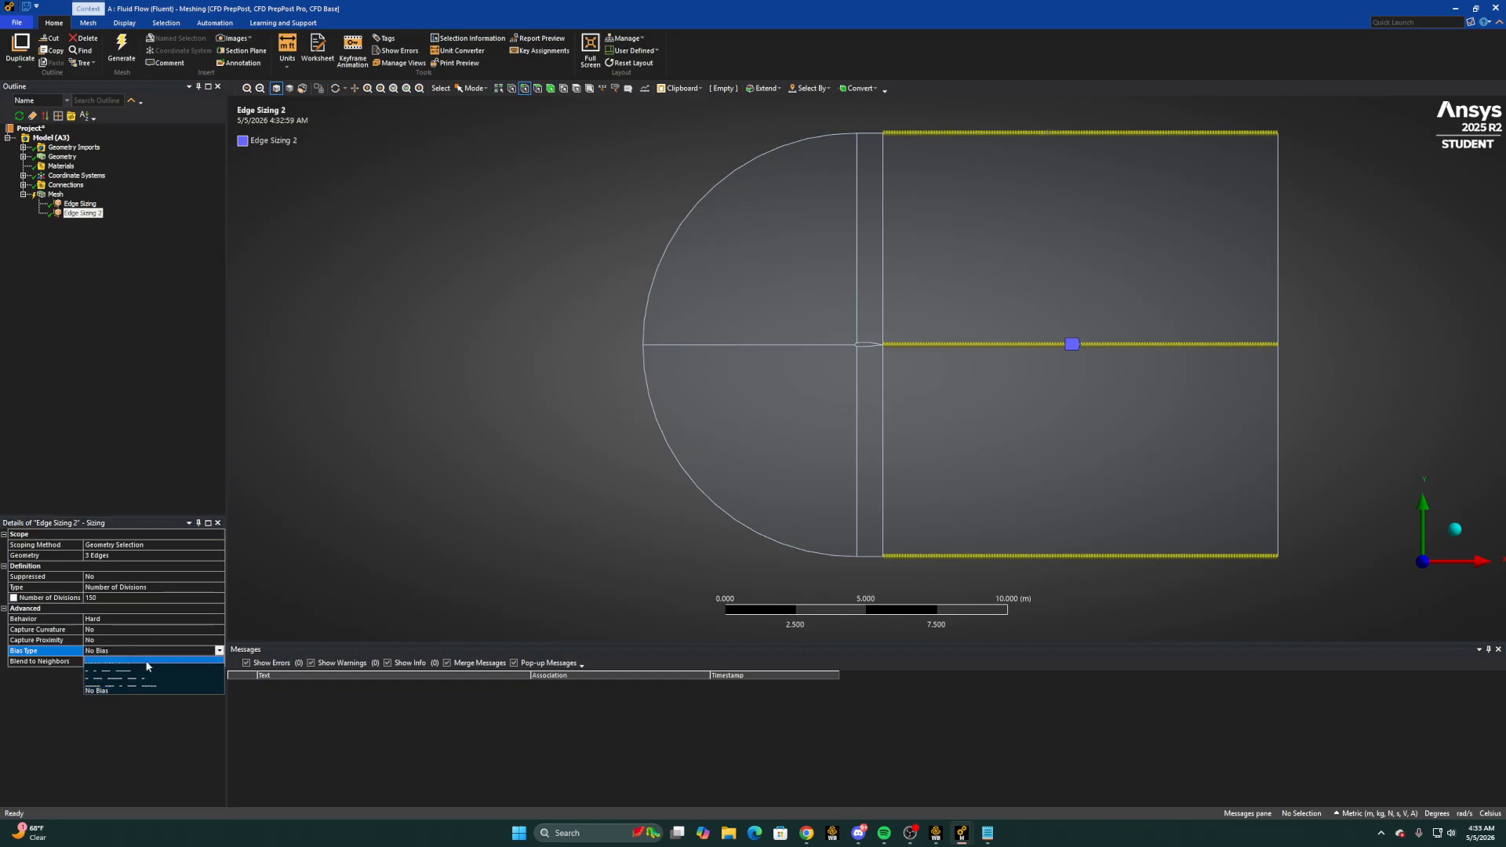
{"action": "left_click", "coordinate": [116, 672]}
{"action": "left_click", "coordinate": [114, 673]}
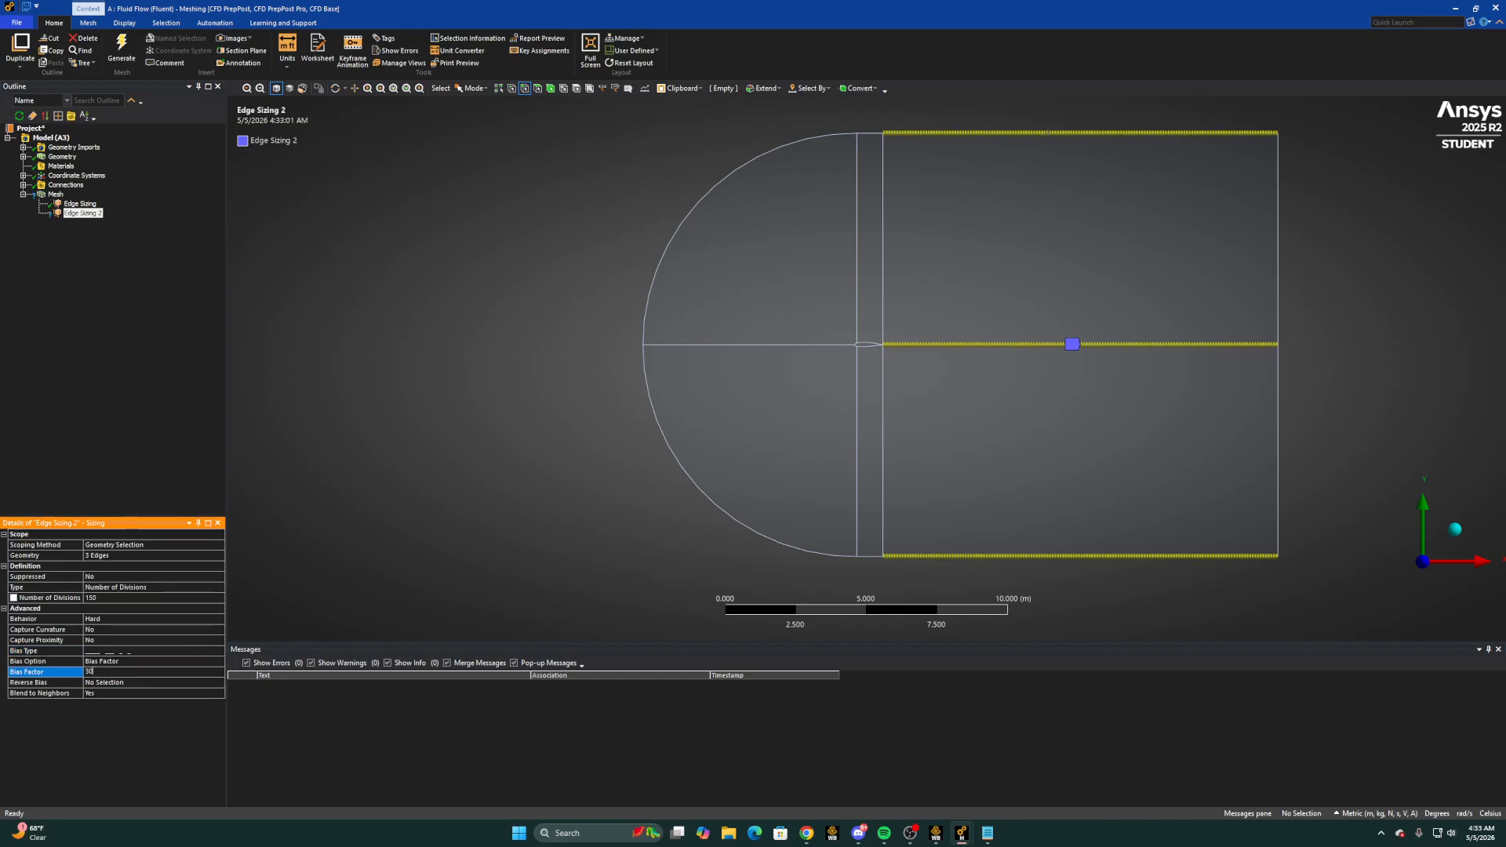
{"action": "key", "text": "Return"}
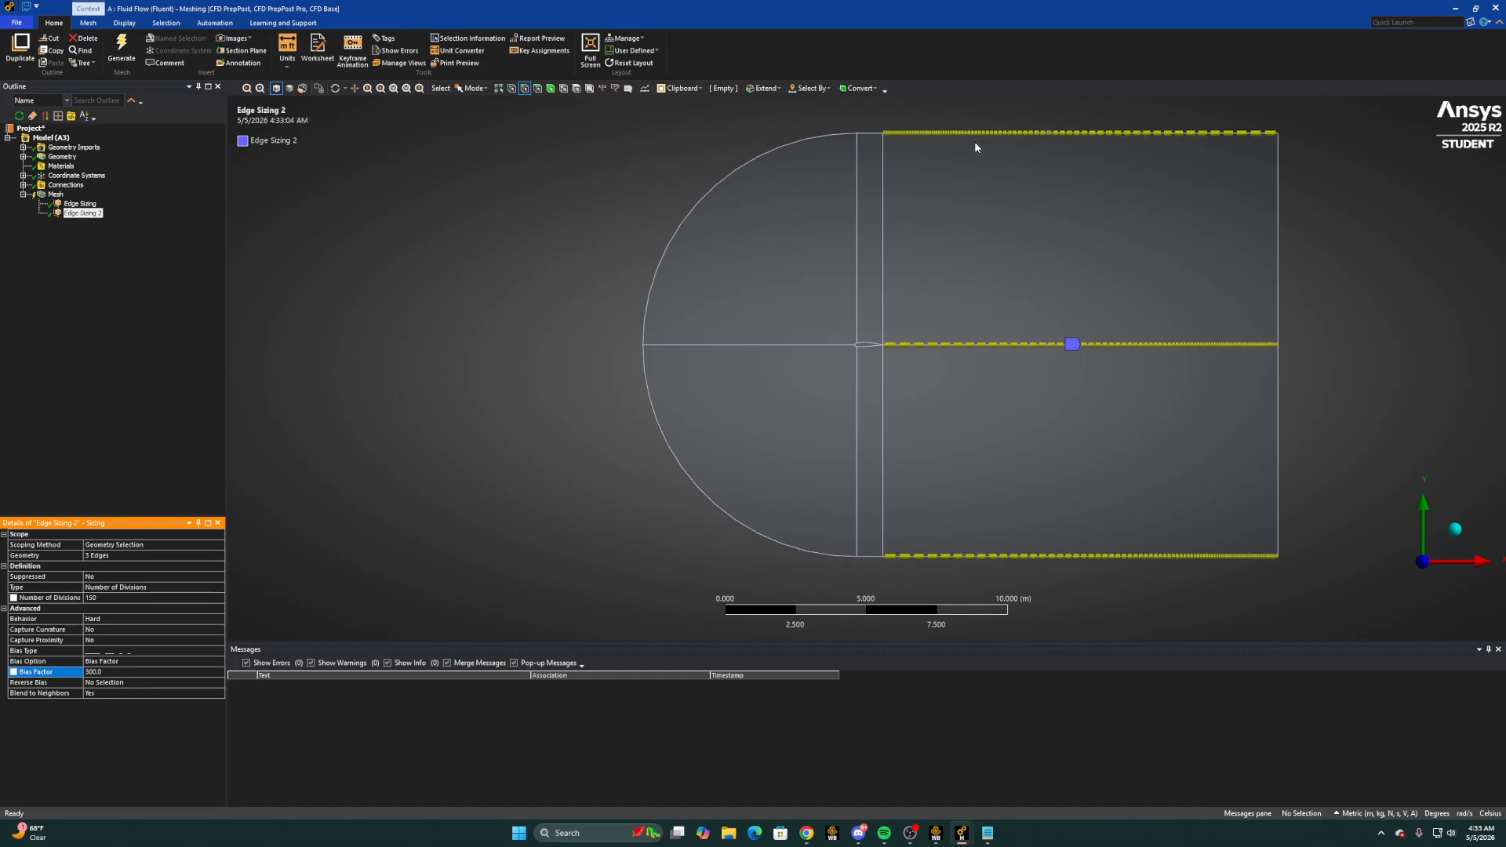
Reverse the bias on the lower boundary and centreline edges downstream of the airfoil
{"action": "left_click", "coordinate": [134, 683]}
{"action": "left_click", "coordinate": [996, 557]}
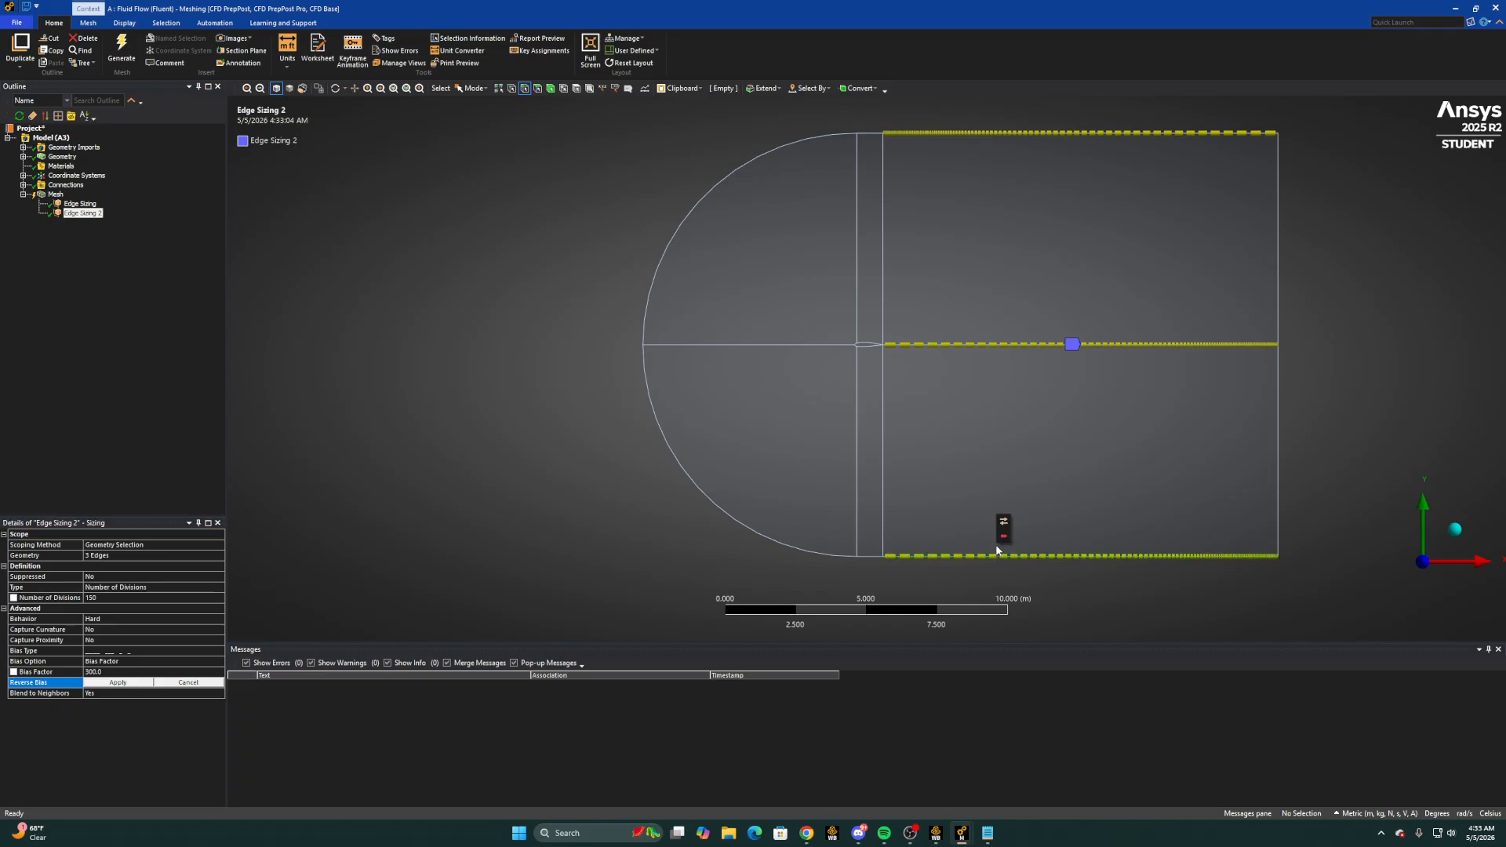
{"action": "left_click", "coordinate": [973, 347], "text": "ctrl"}
{"action": "left_click", "coordinate": [115, 682]}
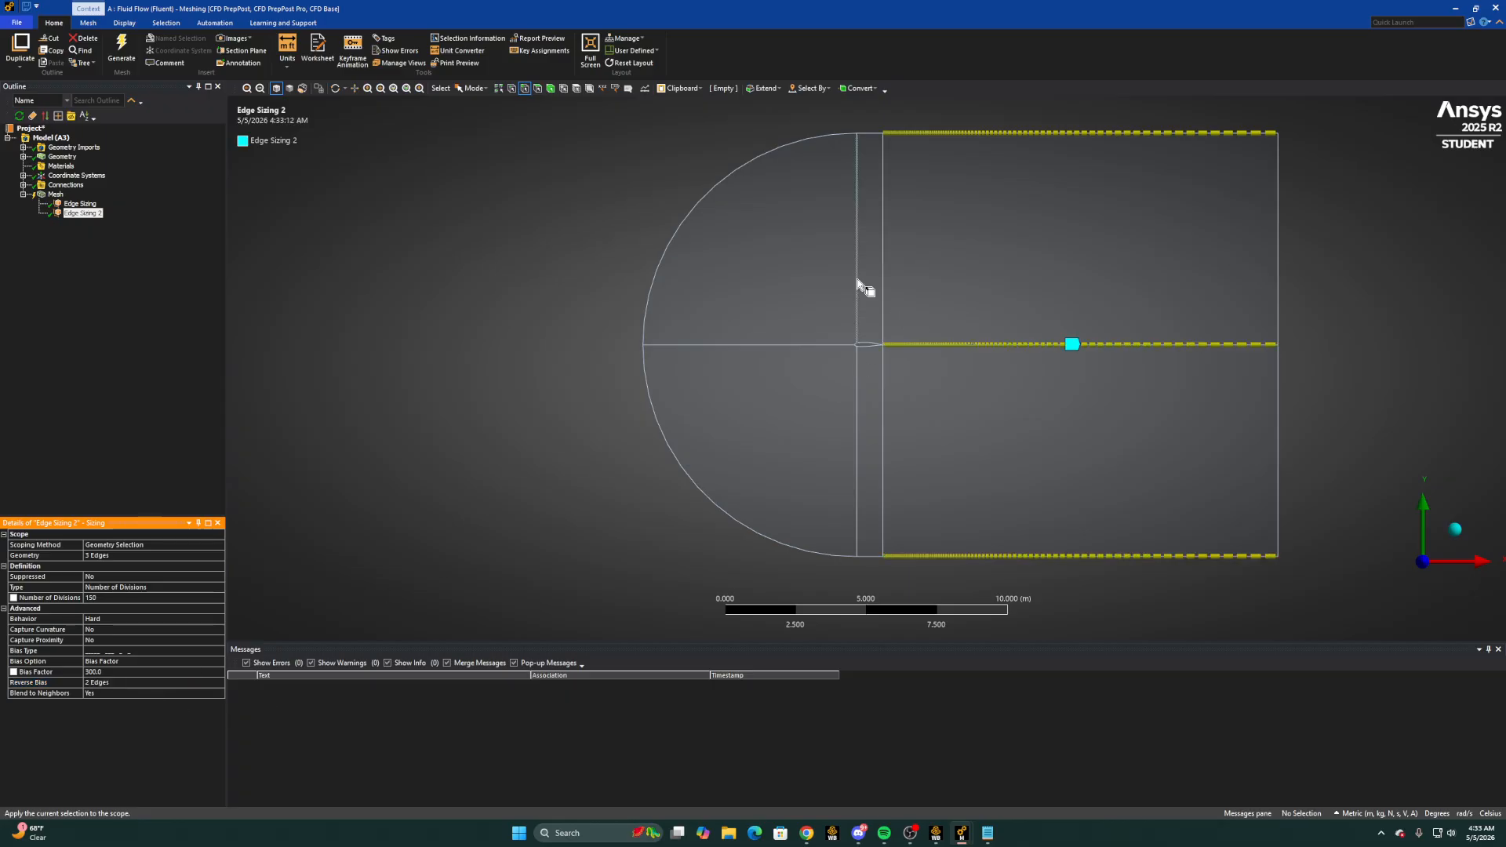
Add a third mesh sizing on the airfoil's upper and lower edges and the short outer boundary edges directly above and below it
{"action": "right_click", "coordinate": [55, 194]}
{"action": "mouse_move", "coordinate": [97, 204]}
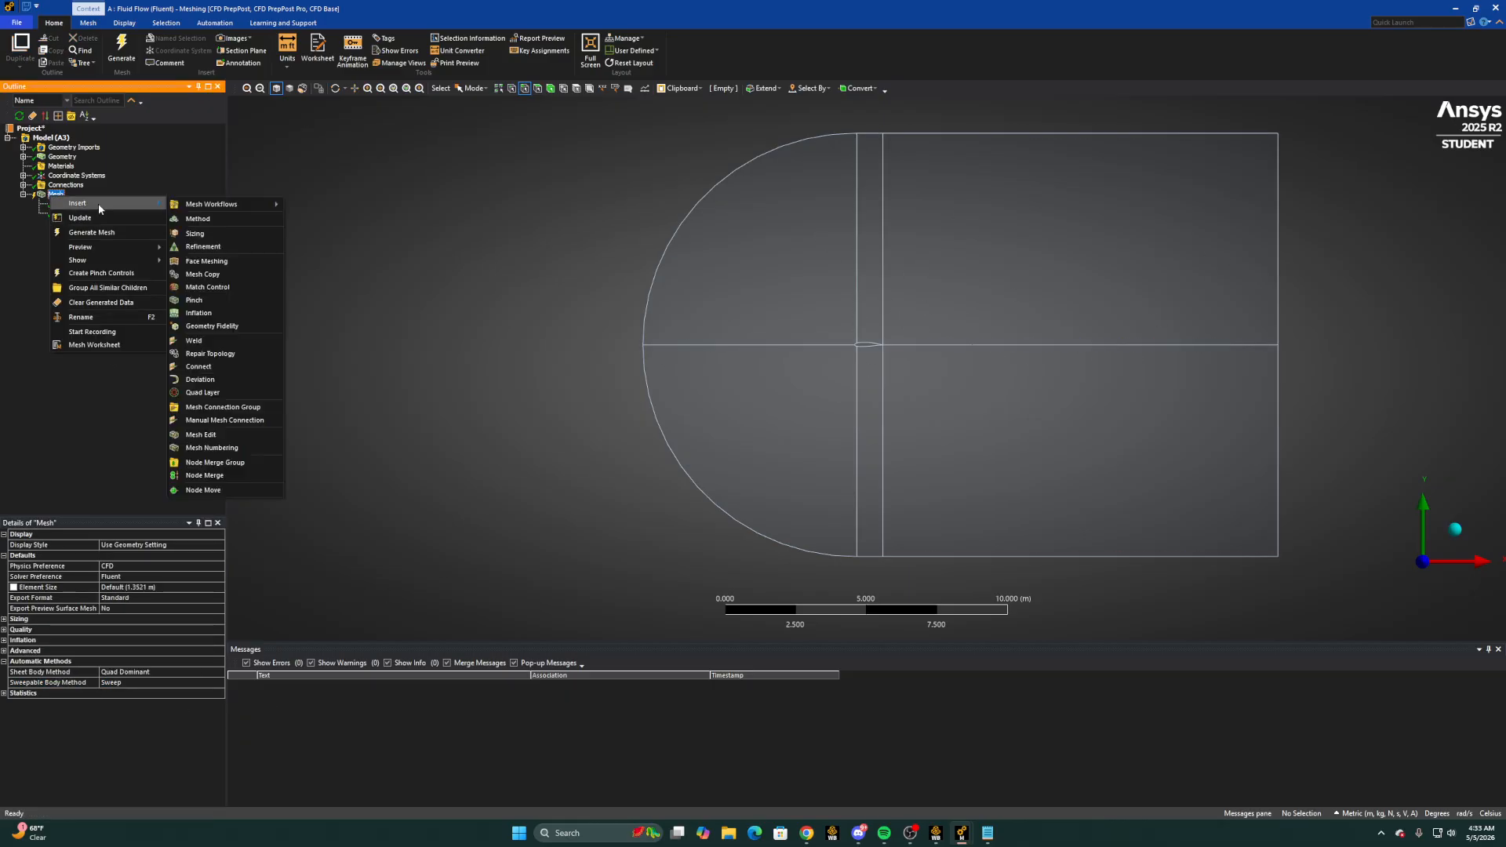
{"action": "left_click", "coordinate": [206, 233]}
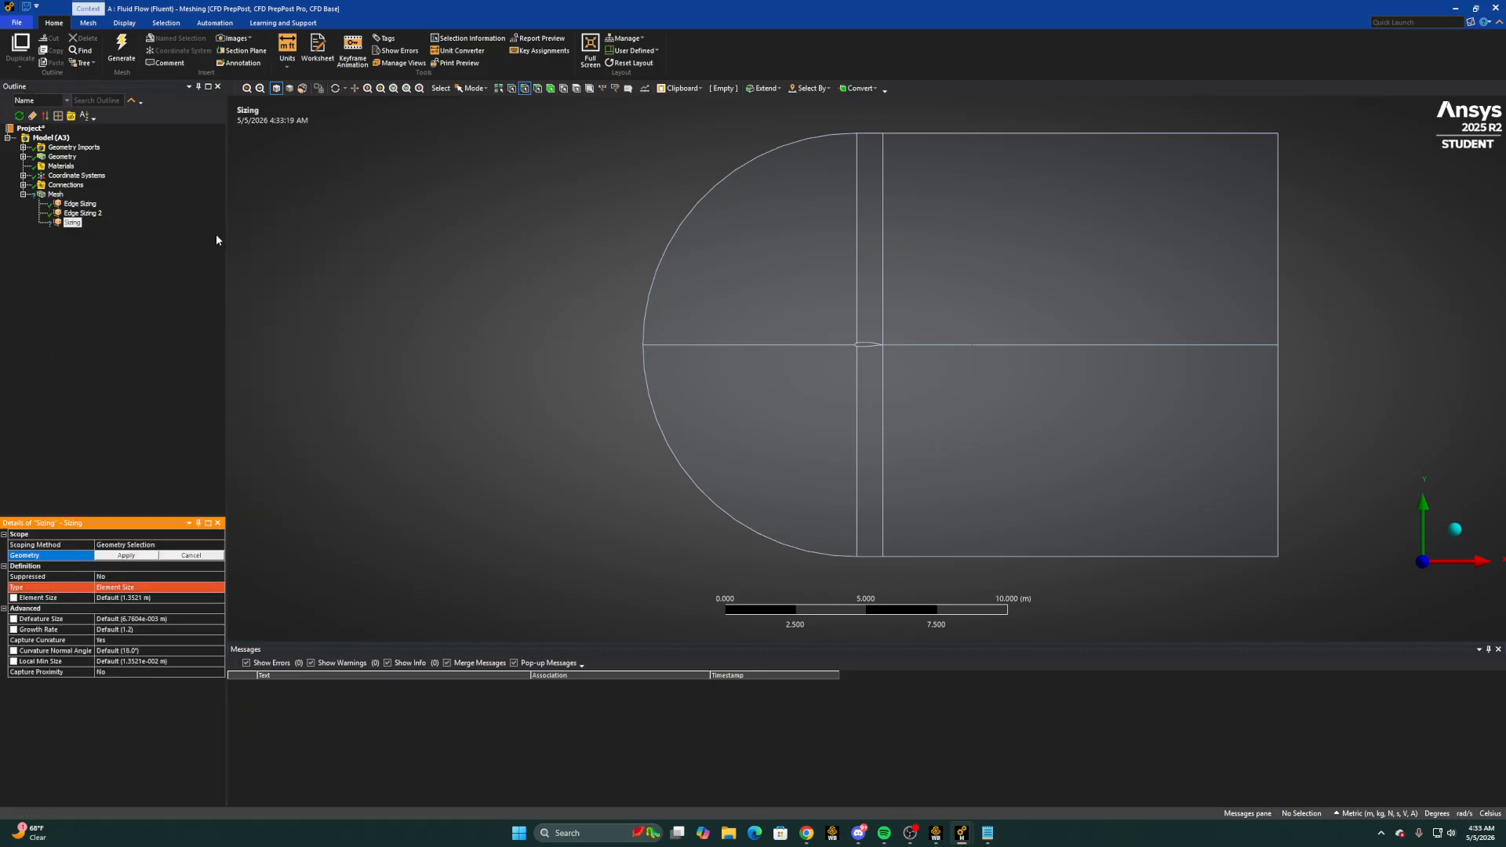
{"action": "left_click", "coordinate": [869, 346]}
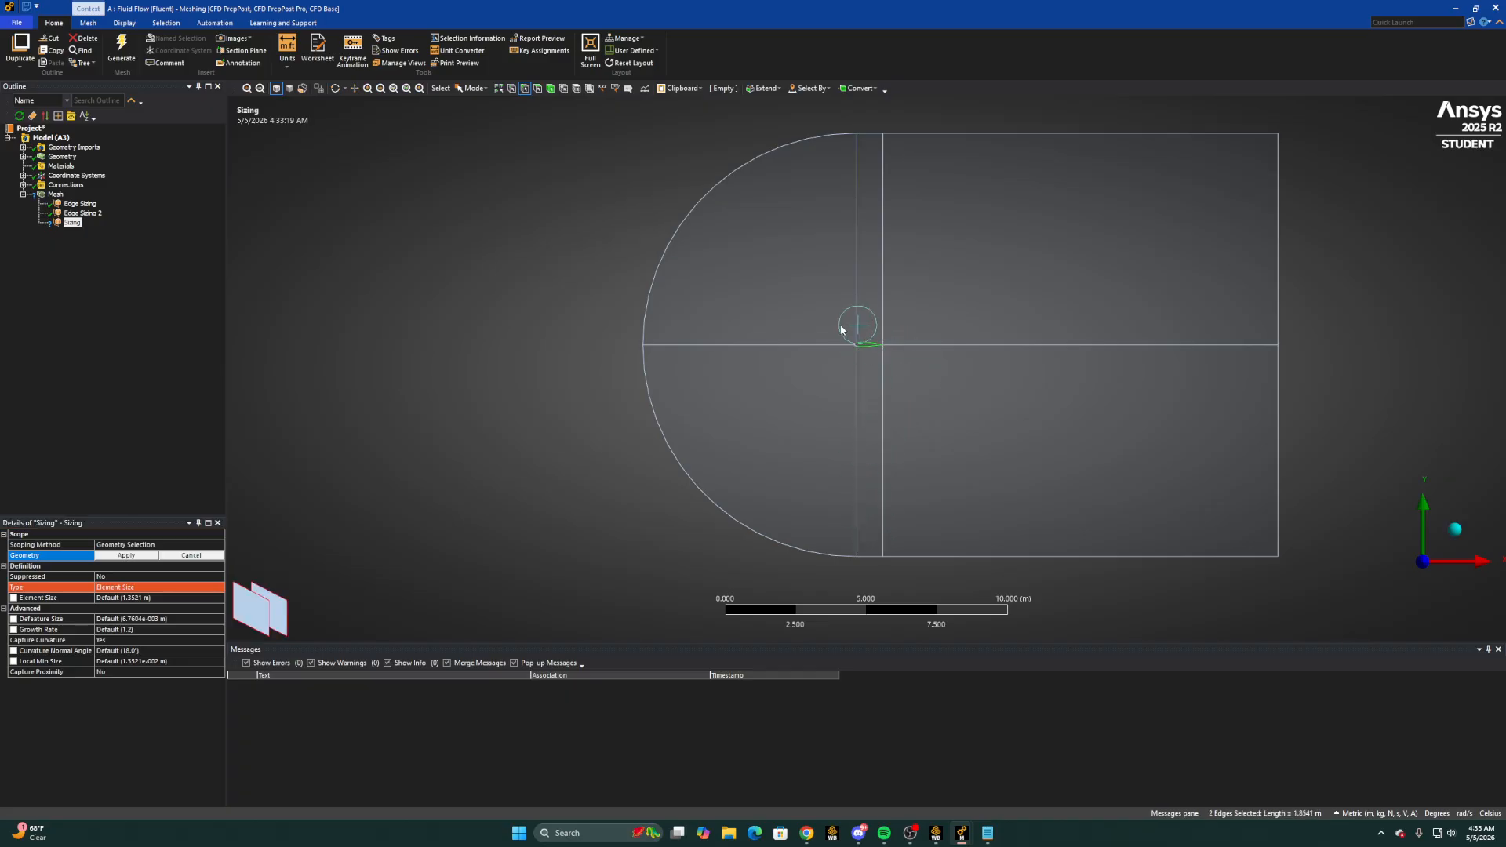
{"action": "left_click", "coordinate": [864, 326], "text": "ctrl"}
{"action": "left_click", "coordinate": [869, 134], "text": "ctrl"}
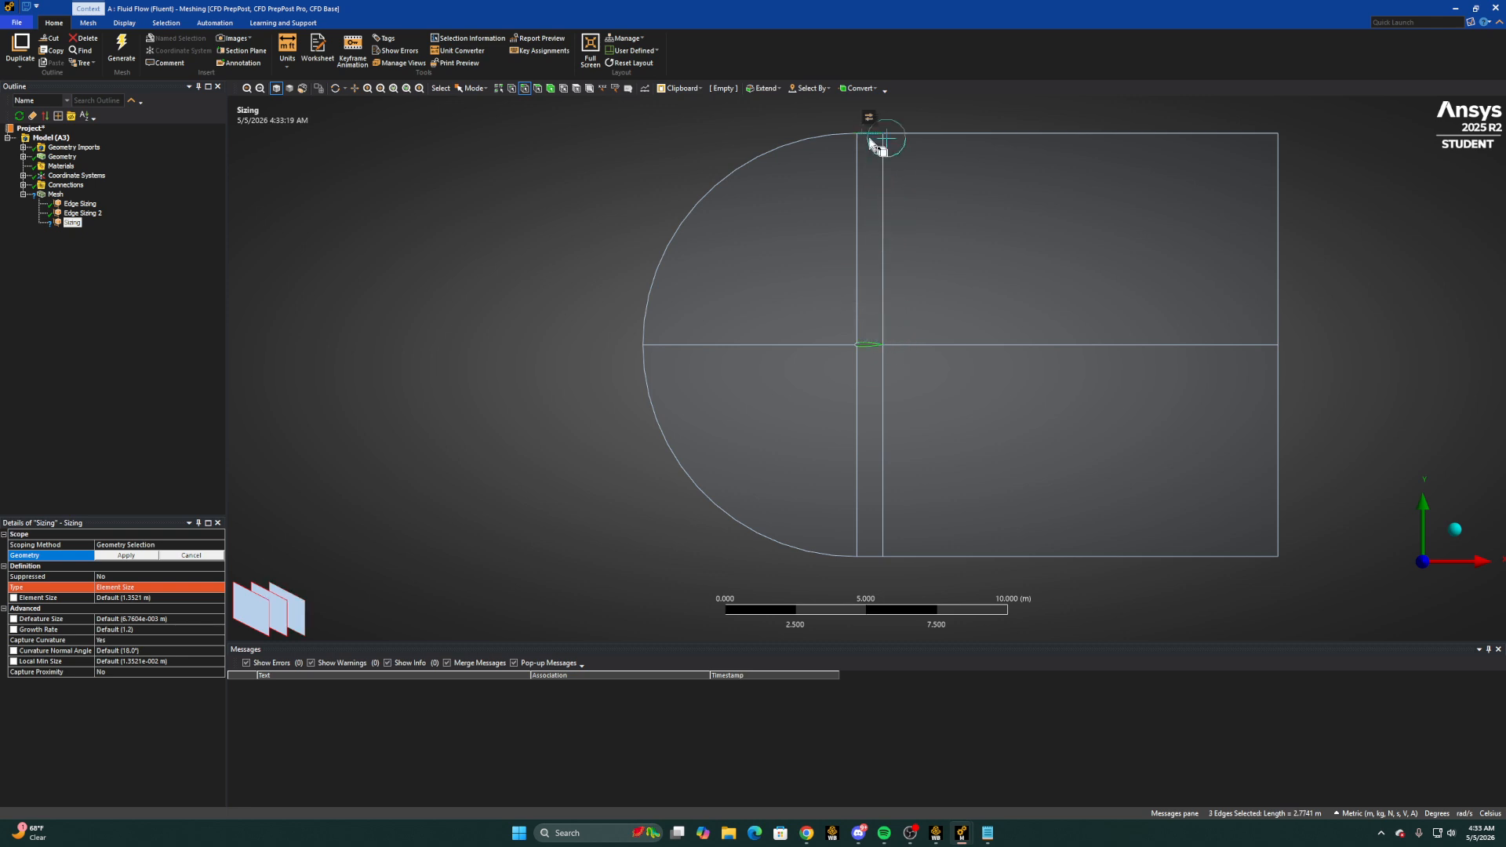
{"action": "left_click", "coordinate": [868, 556], "text": "ctrl"}
{"action": "left_click", "coordinate": [158, 587]}
{"action": "left_click", "coordinate": [134, 559]}
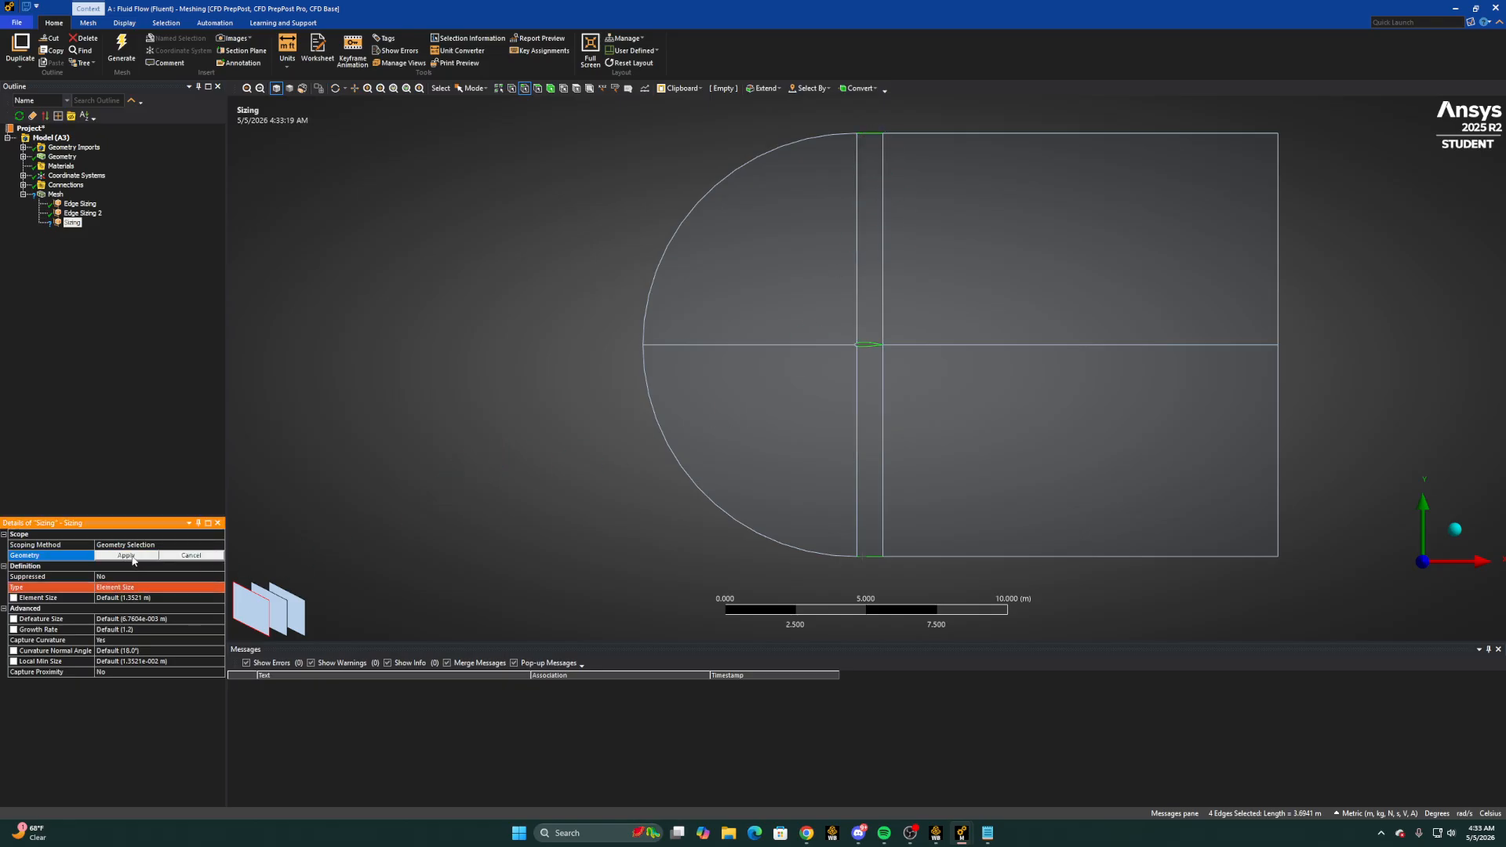
{"action": "left_click", "coordinate": [133, 558]}
Define the third edge sizing by number of divisions and set it to 150
{"action": "left_click", "coordinate": [178, 586]}
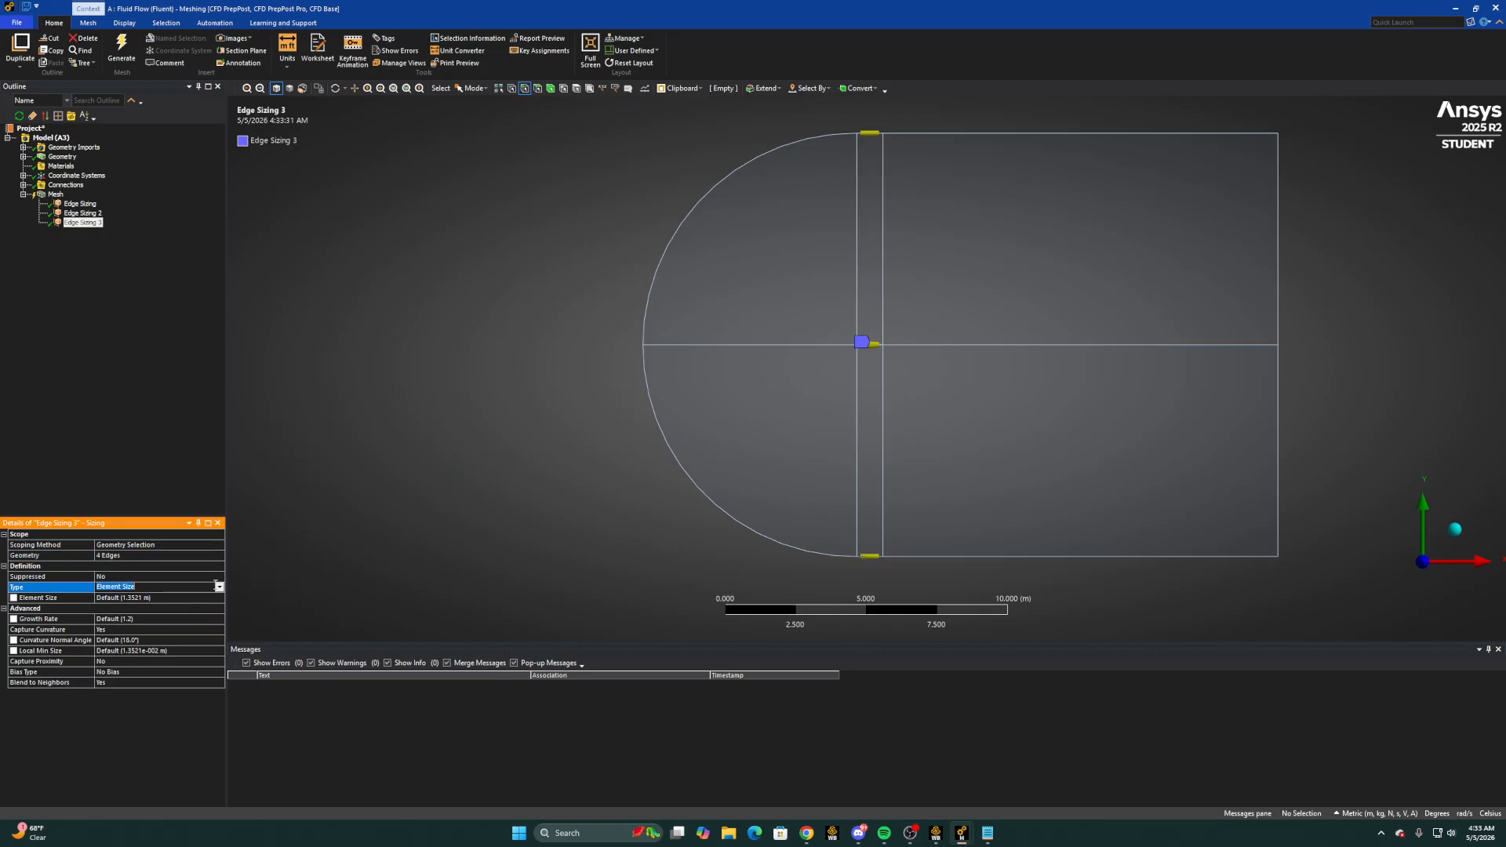
{"action": "left_click", "coordinate": [219, 587]}
{"action": "left_click", "coordinate": [130, 608]}
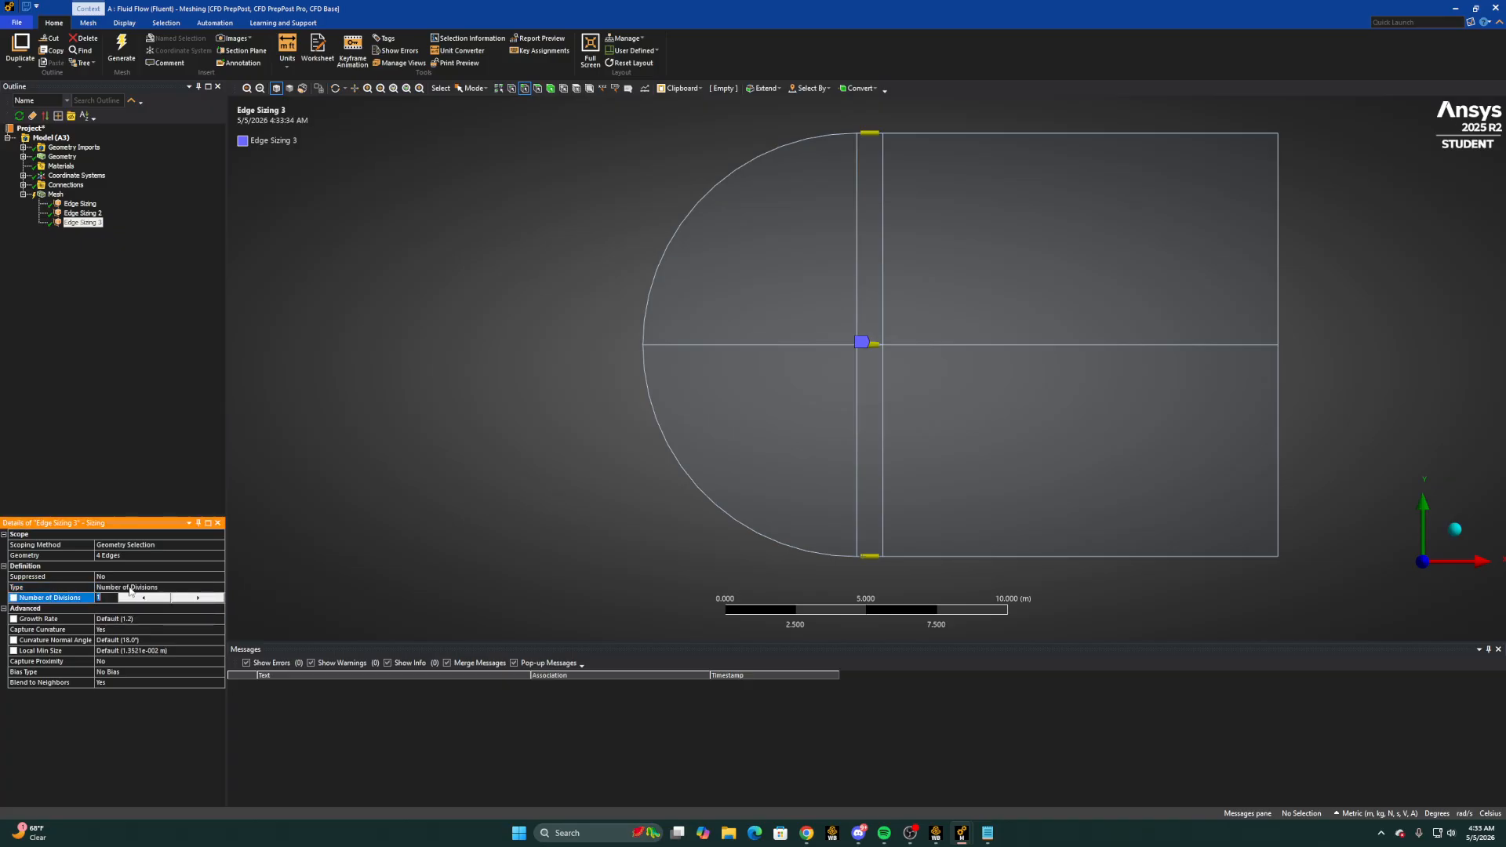
{"action": "type", "text": "150"}
{"action": "key", "text": "Return"}
Turn off curvature capture for the third edge sizing and make its behavior Hard
{"action": "left_click", "coordinate": [146, 627]}
{"action": "left_click", "coordinate": [220, 630]}
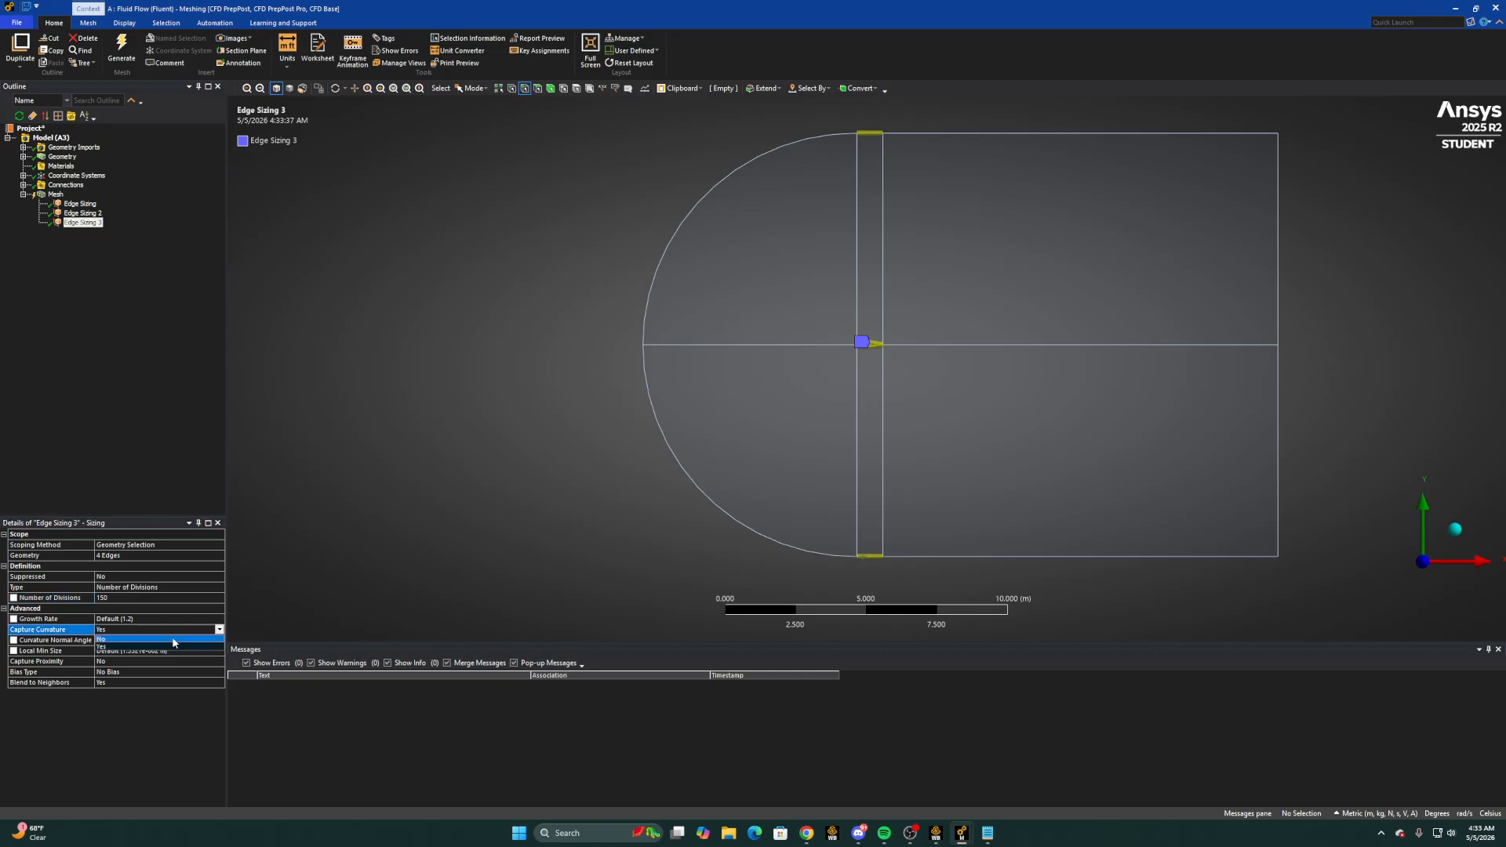
{"action": "left_click", "coordinate": [173, 639]}
{"action": "left_click", "coordinate": [220, 619]}
{"action": "left_click", "coordinate": [221, 619]}
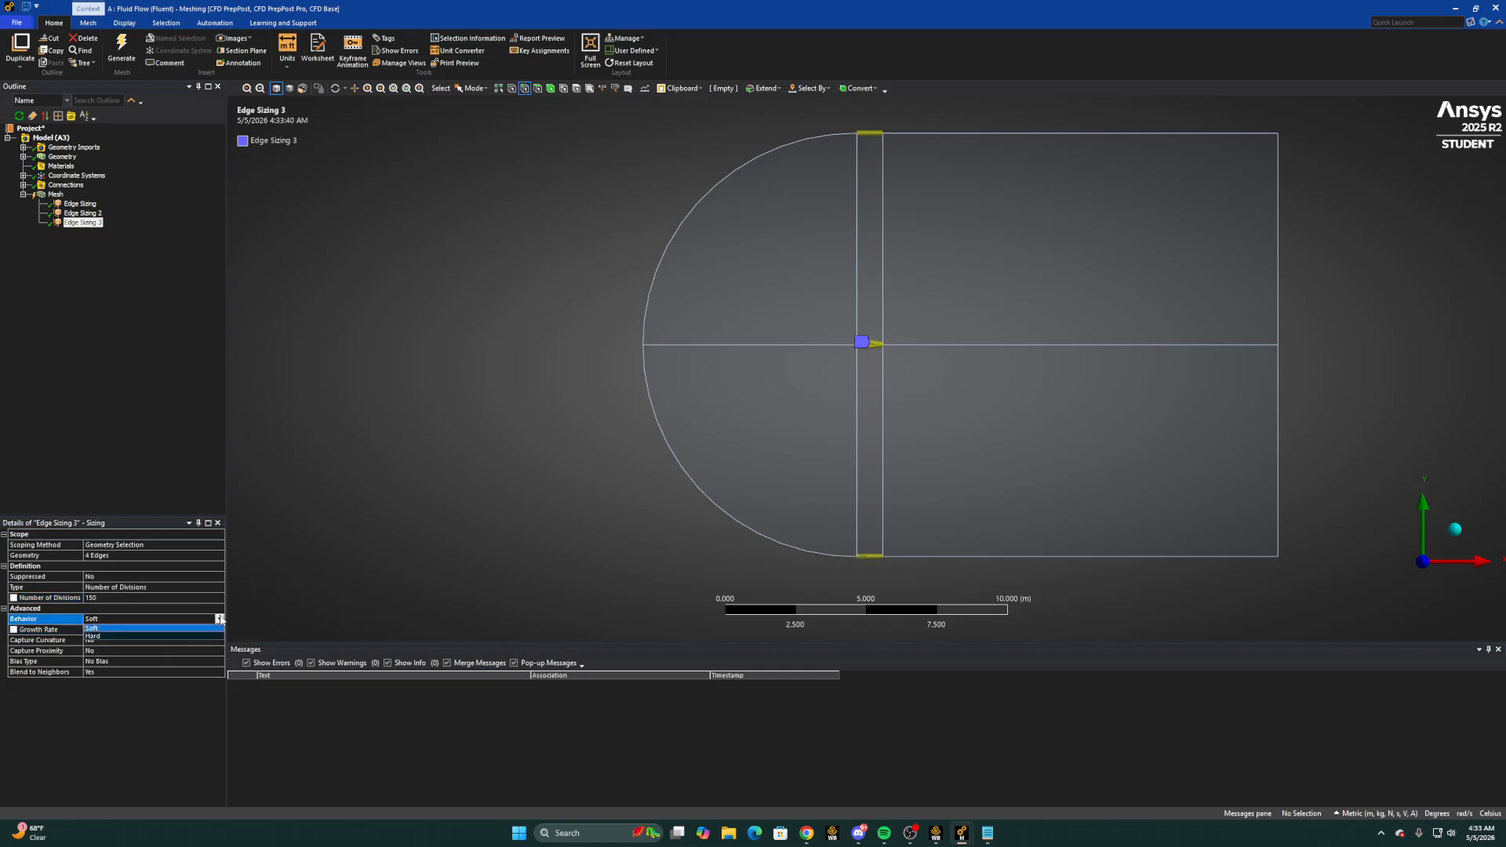
{"action": "left_click", "coordinate": [172, 635]}
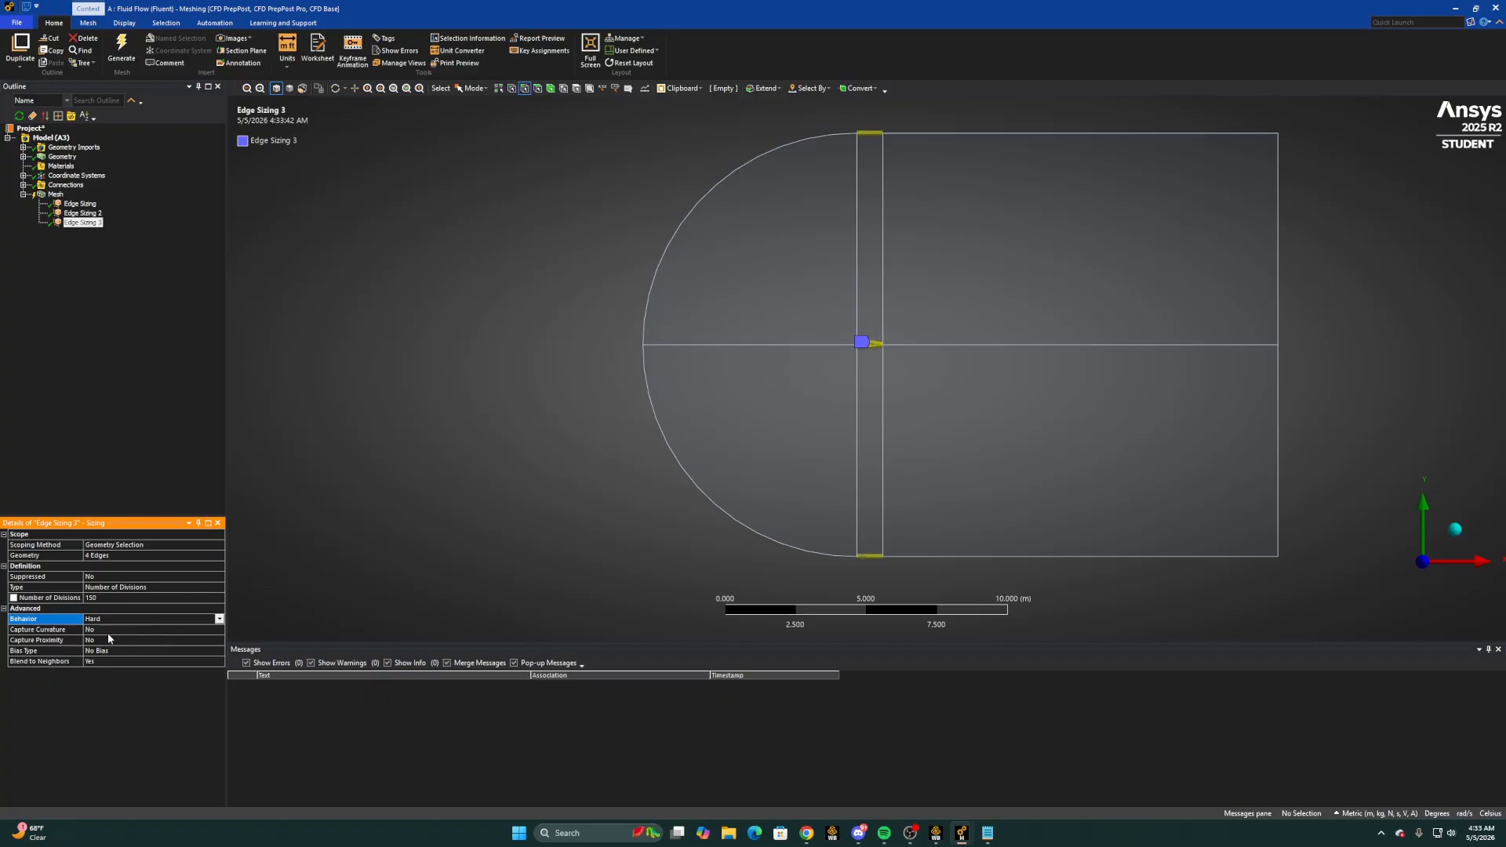
Add a fourth mesh sizing on the airfoil's two leading-edge curves and the upper and lower inlet arcs
{"action": "right_click", "coordinate": [62, 195]}
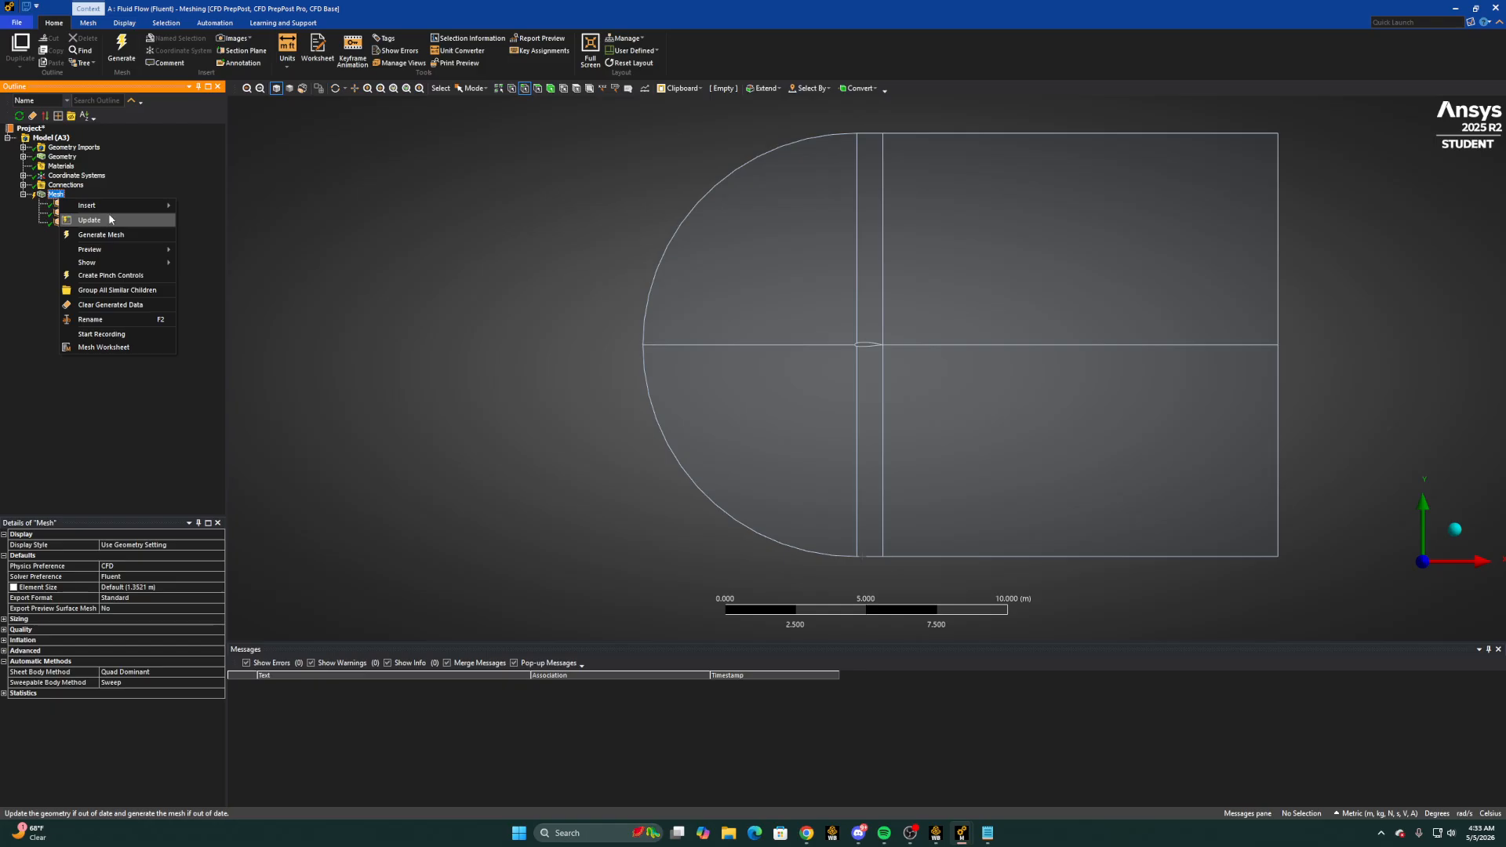
{"action": "mouse_move", "coordinate": [157, 206]}
{"action": "left_click", "coordinate": [208, 241]}
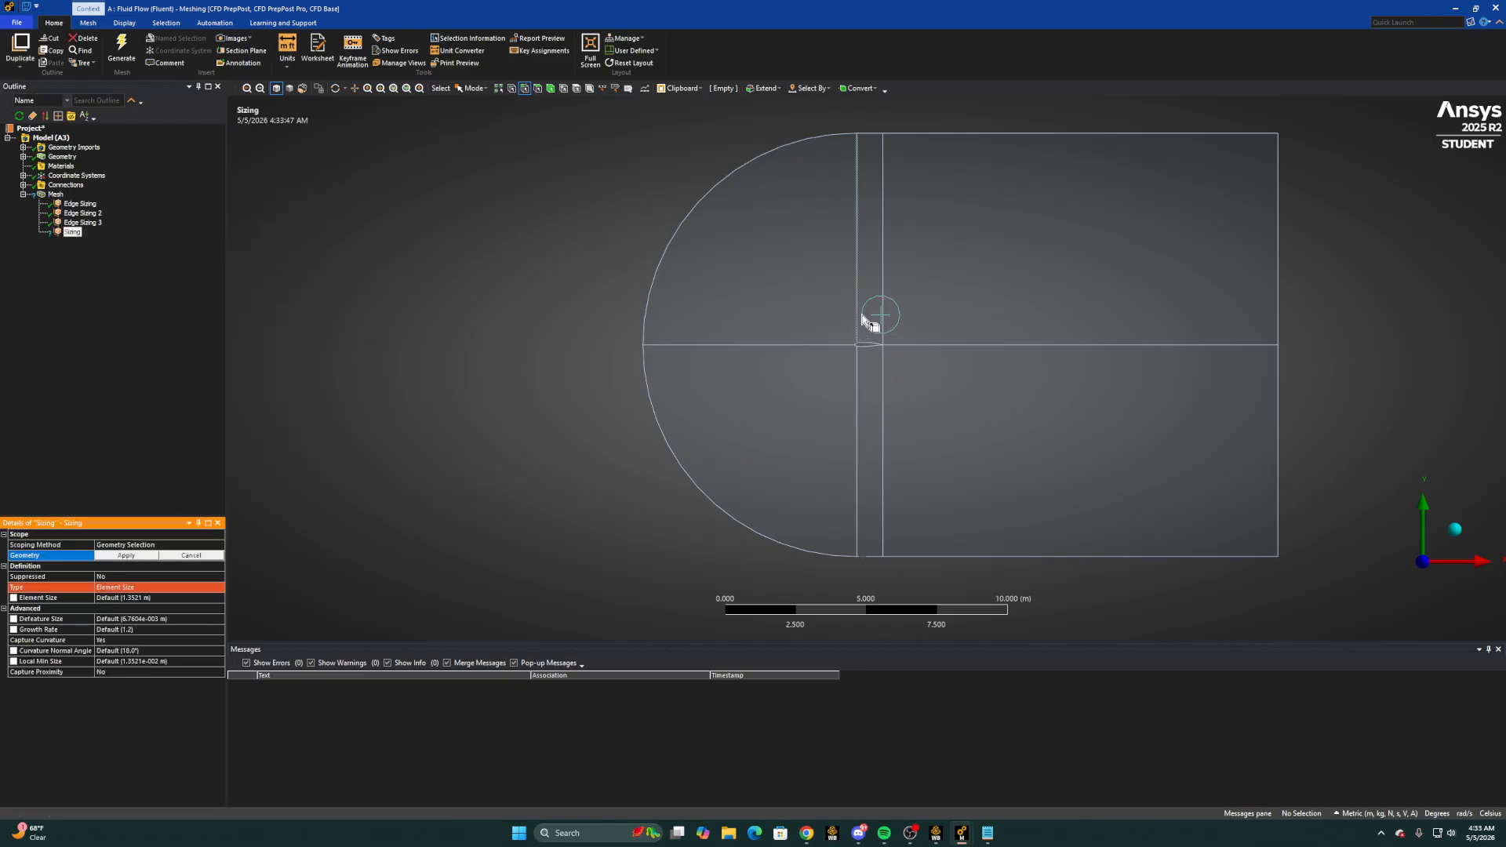
{"action": "scroll", "coordinate": [851, 344], "scroll_direction": "up", "scroll_amount": 10}
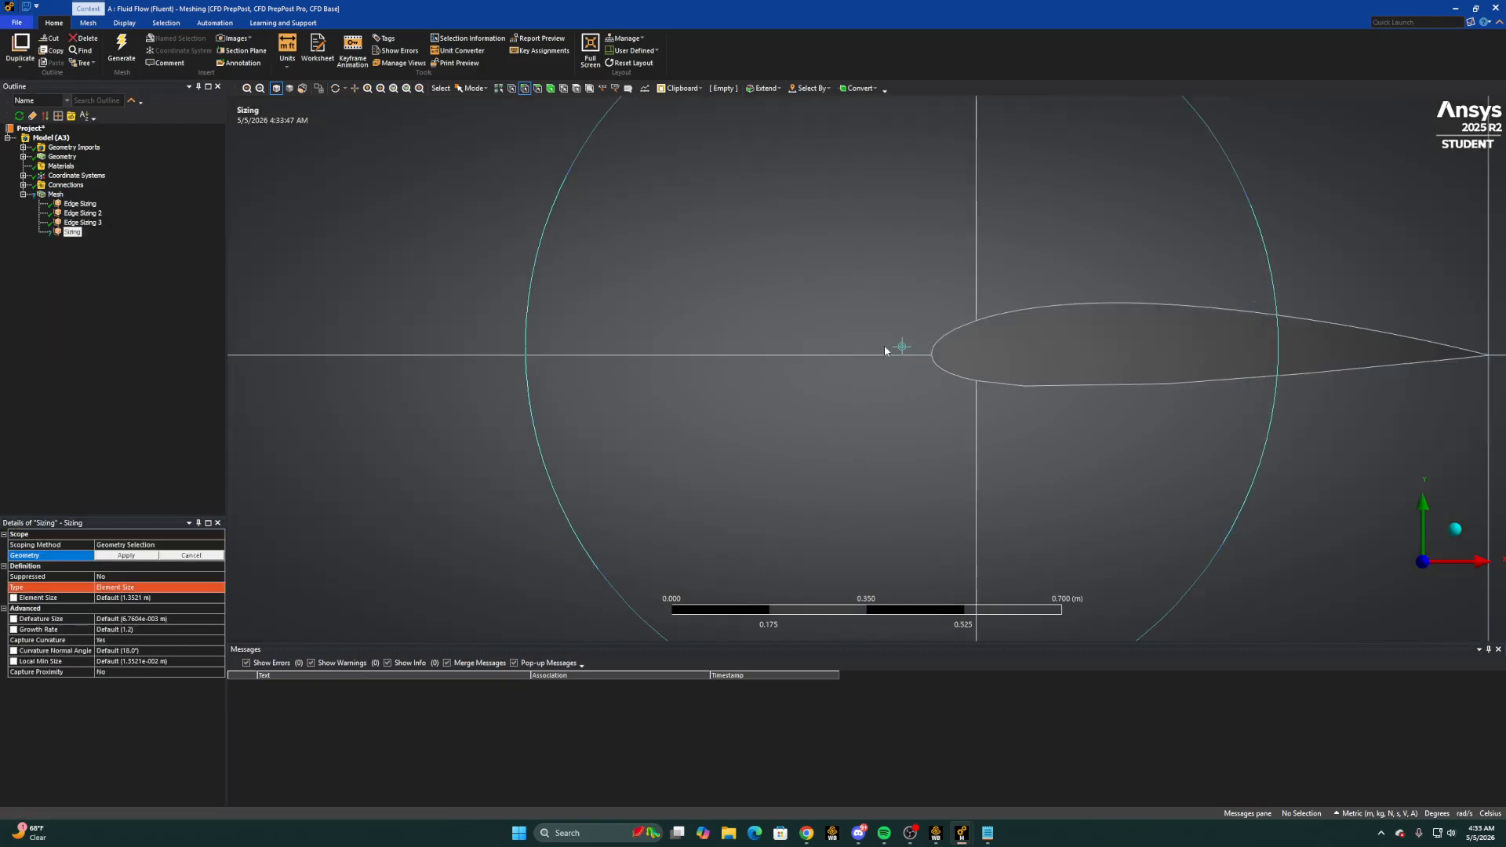
{"action": "left_click", "coordinate": [948, 334]}
{"action": "left_click", "coordinate": [956, 375], "text": "ctrl"}
{"action": "scroll", "coordinate": [957, 381], "scroll_direction": "down", "scroll_amount": 10}
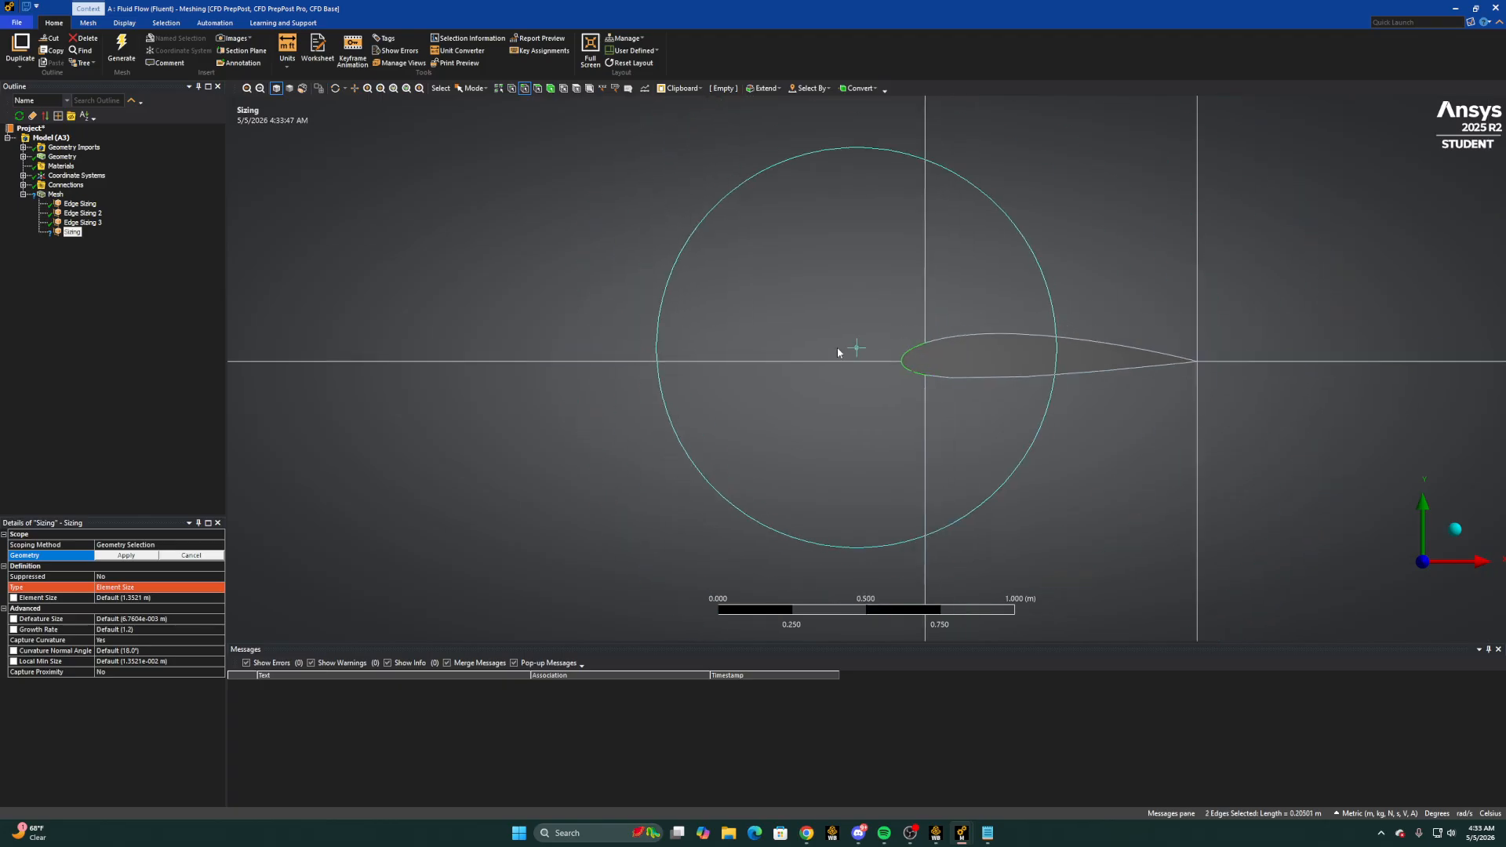
{"action": "scroll", "coordinate": [687, 338], "scroll_direction": "down", "scroll_amount": 5}
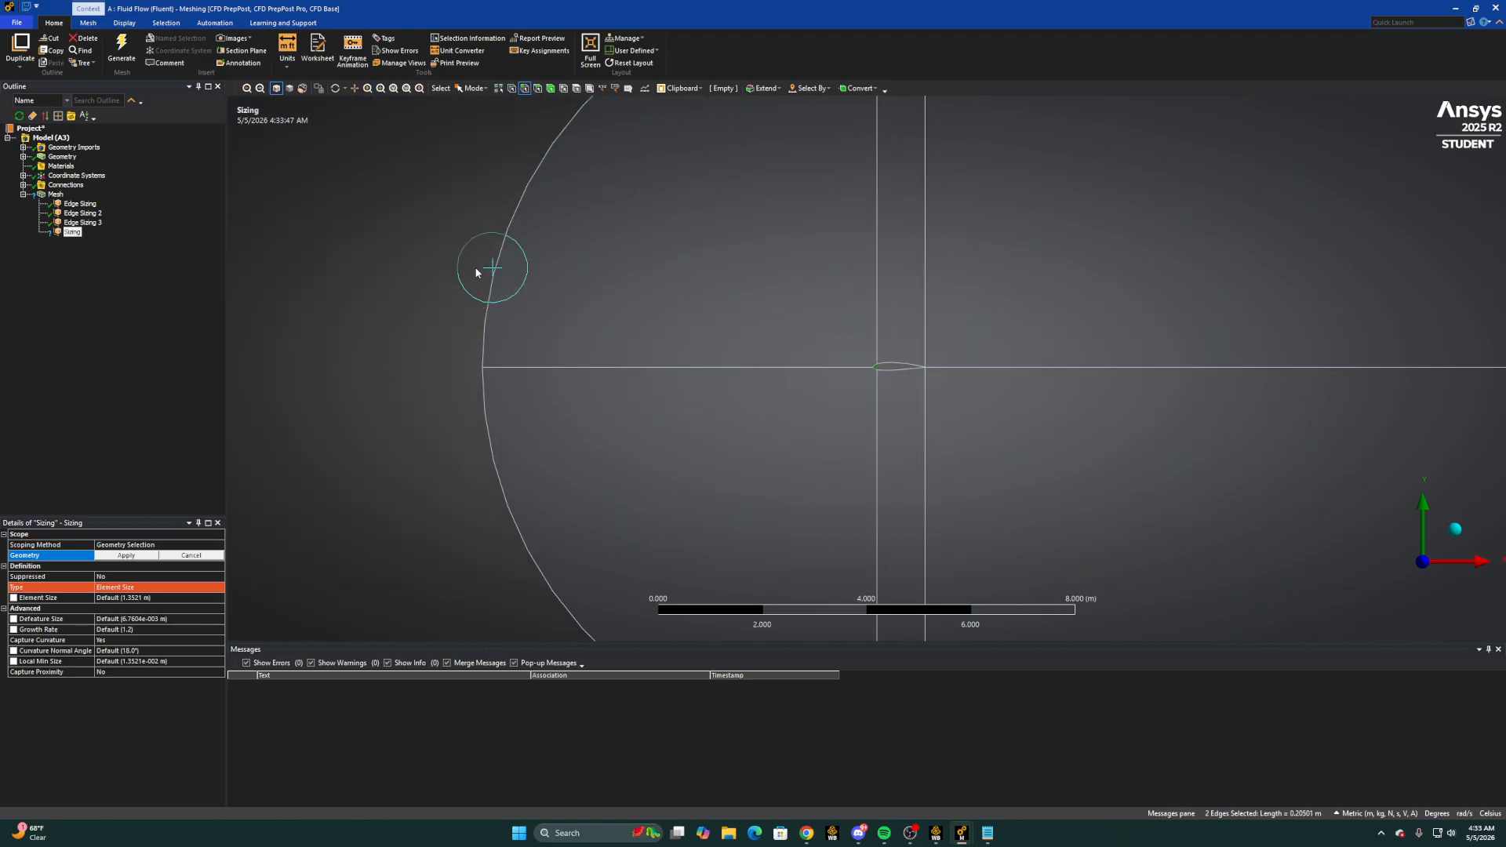
{"action": "left_click", "coordinate": [502, 261], "text": "ctrl"}
{"action": "left_click", "coordinate": [493, 418], "text": "ctrl"}
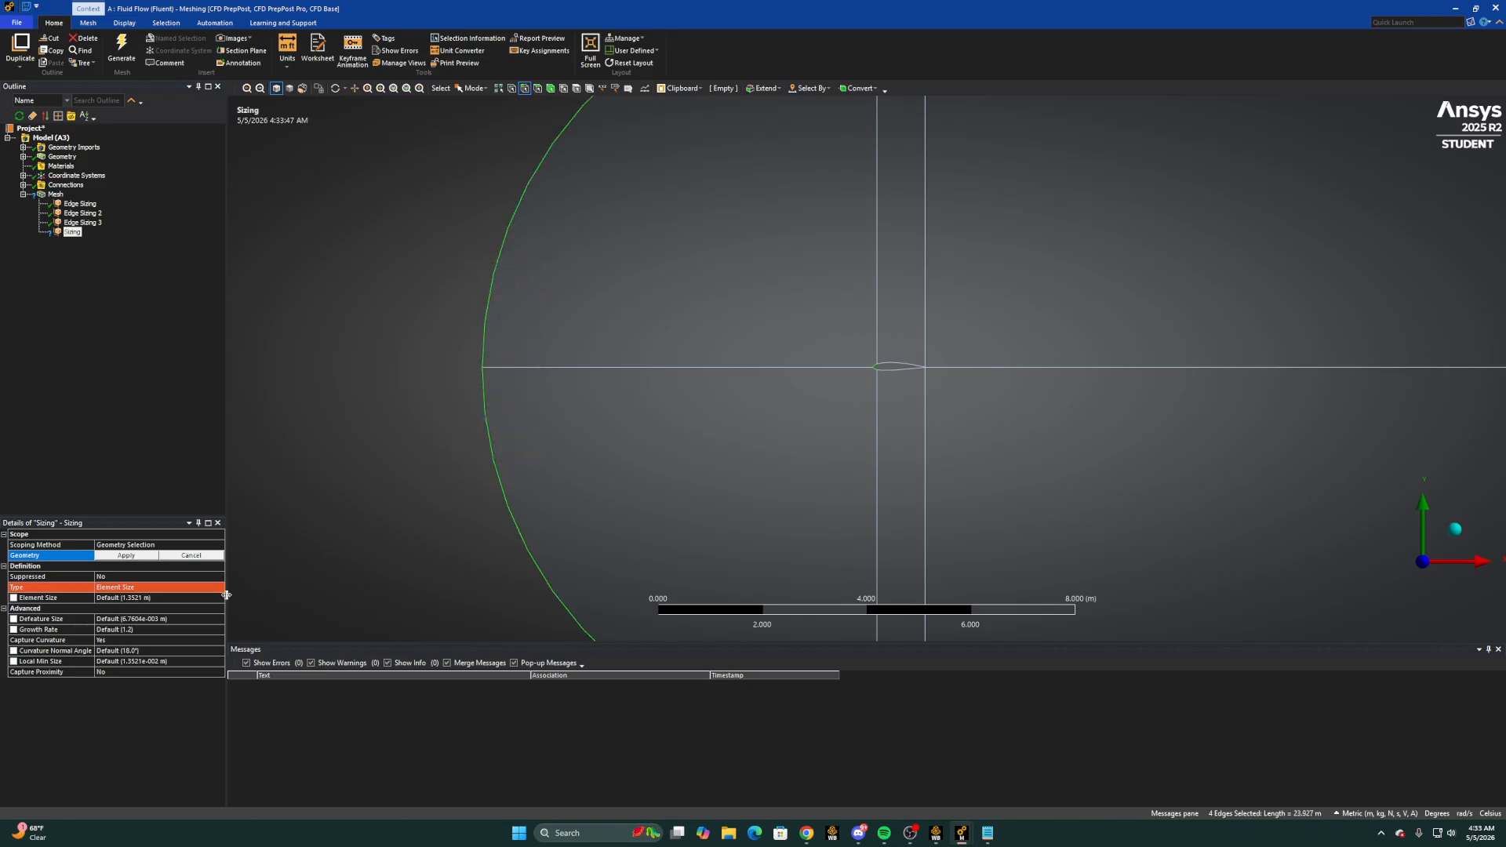
{"action": "left_click", "coordinate": [138, 558]}
Define the fourth edge sizing by number of divisions and set it to 100
{"action": "left_click", "coordinate": [176, 587]}
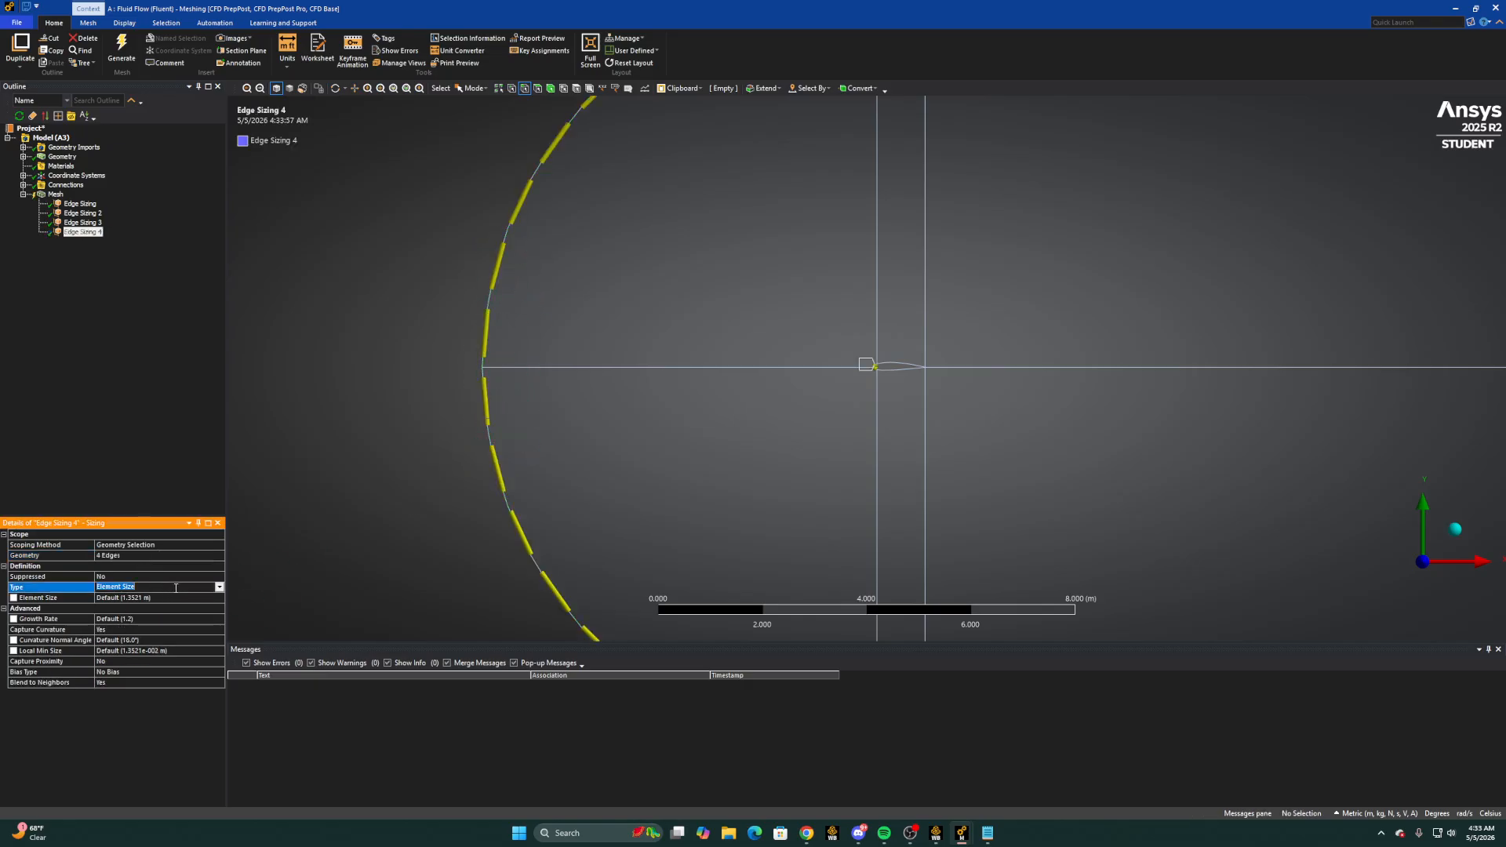
{"action": "left_click", "coordinate": [219, 586]}
{"action": "left_click", "coordinate": [126, 607]}
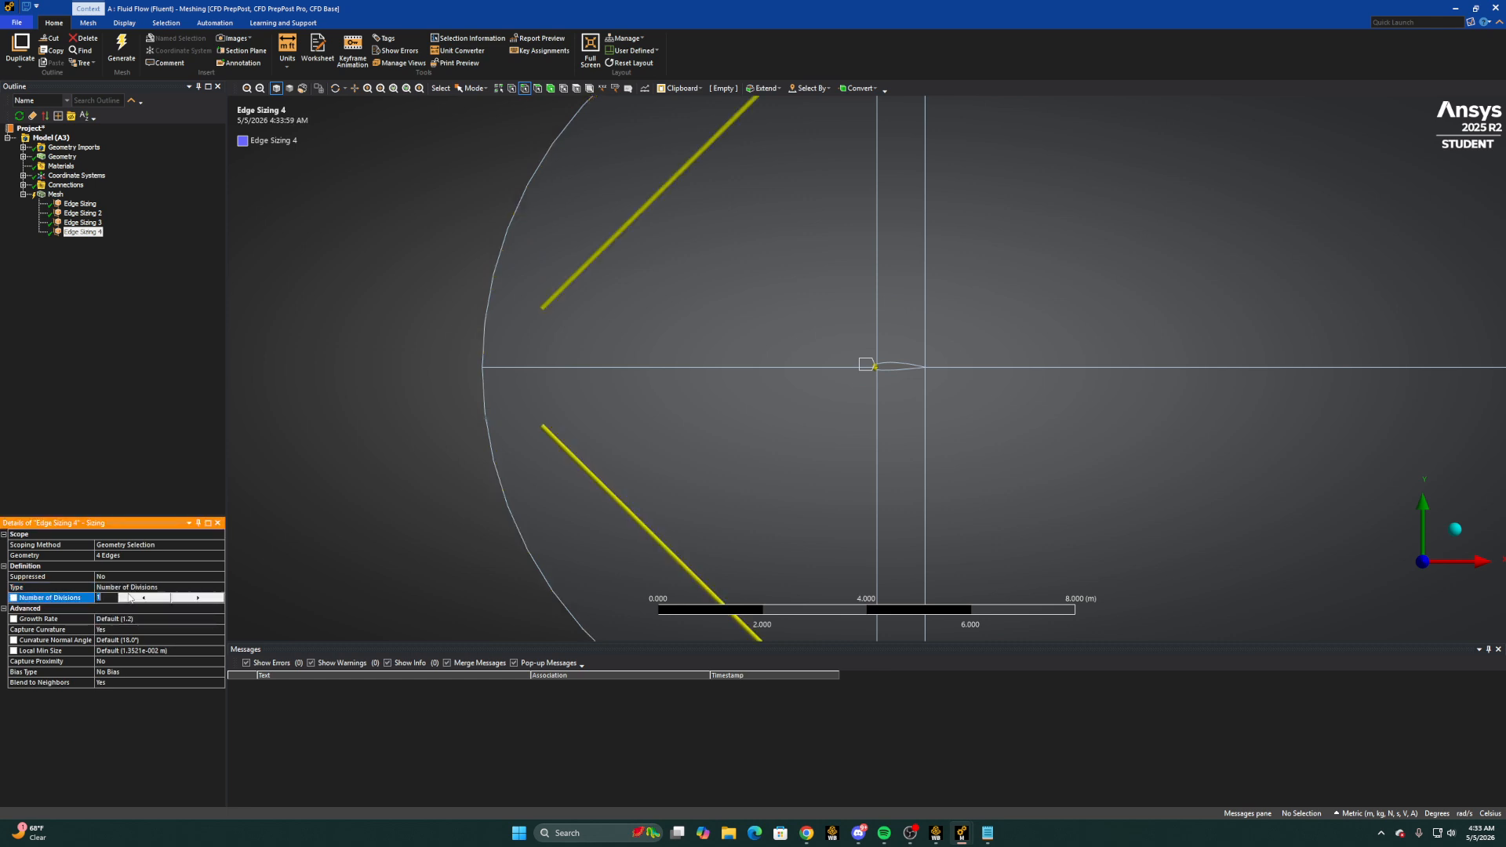
{"action": "type", "text": "00"}
{"action": "key", "text": "Return"}
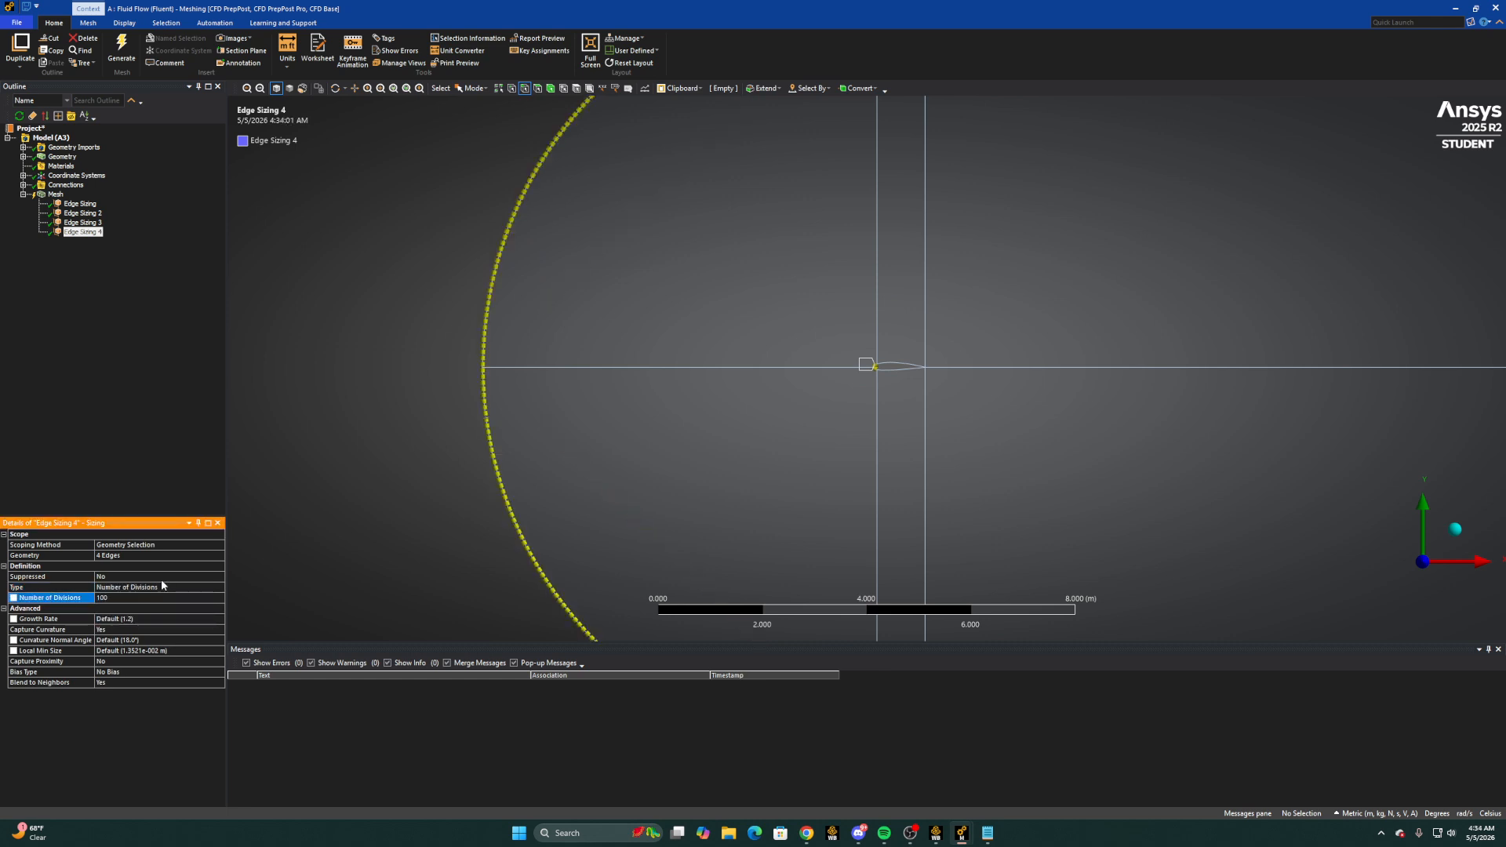
Turn off curvature capture for the fourth edge sizing and make its behavior Hard
{"action": "left_click", "coordinate": [170, 627]}
{"action": "left_click", "coordinate": [219, 629]}
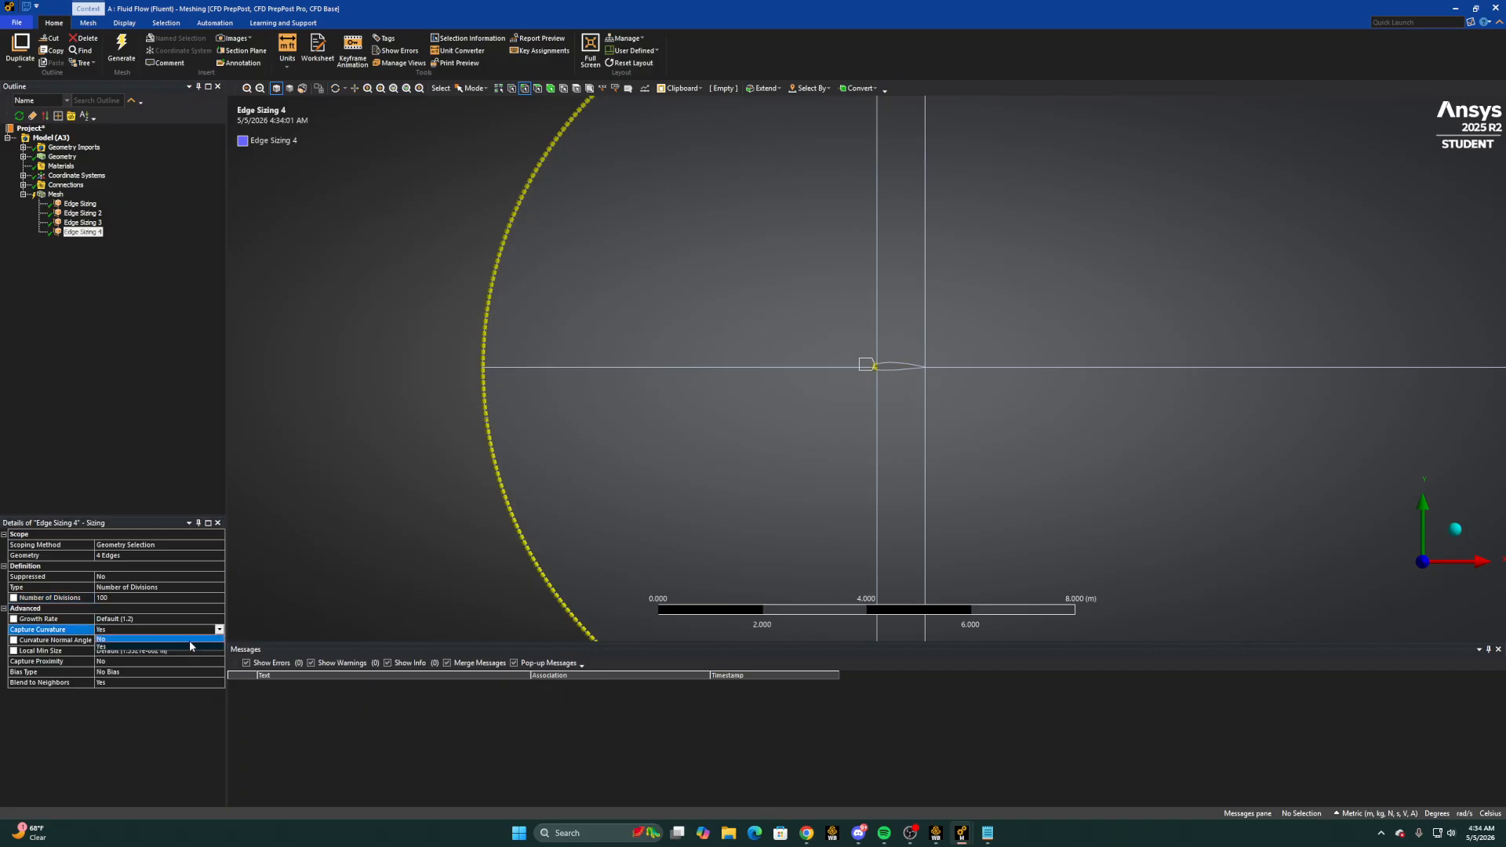
{"action": "left_click", "coordinate": [190, 640]}
{"action": "left_click", "coordinate": [212, 621]}
{"action": "left_click", "coordinate": [219, 619]}
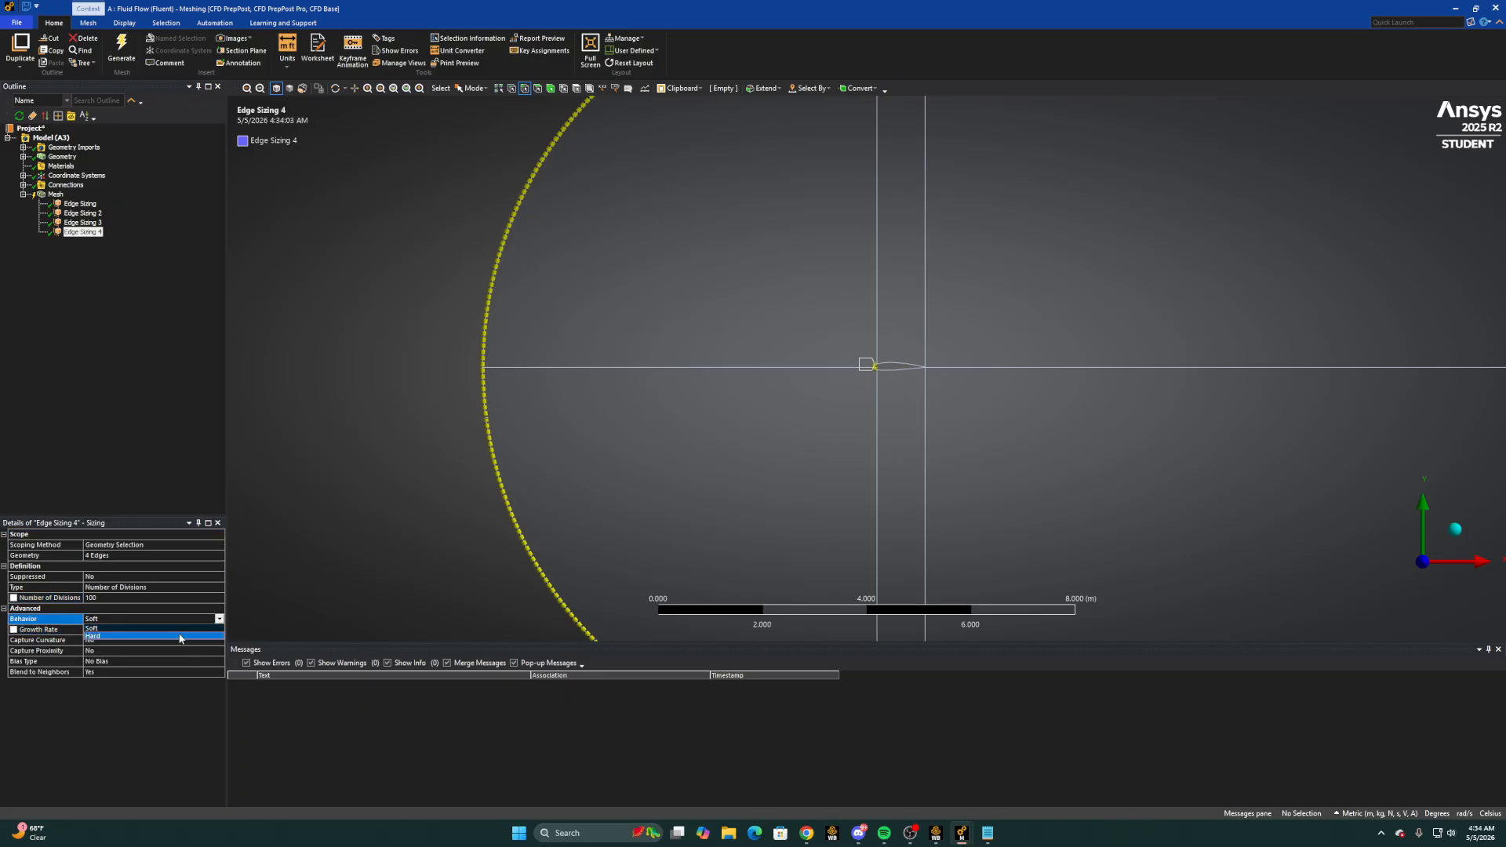
{"action": "left_click", "coordinate": [182, 636]}
Add a mapped face meshing control to the mesh, scoped to all six faces of the flow domain
{"action": "scroll", "coordinate": [746, 497], "scroll_direction": "down", "scroll_amount": 5}
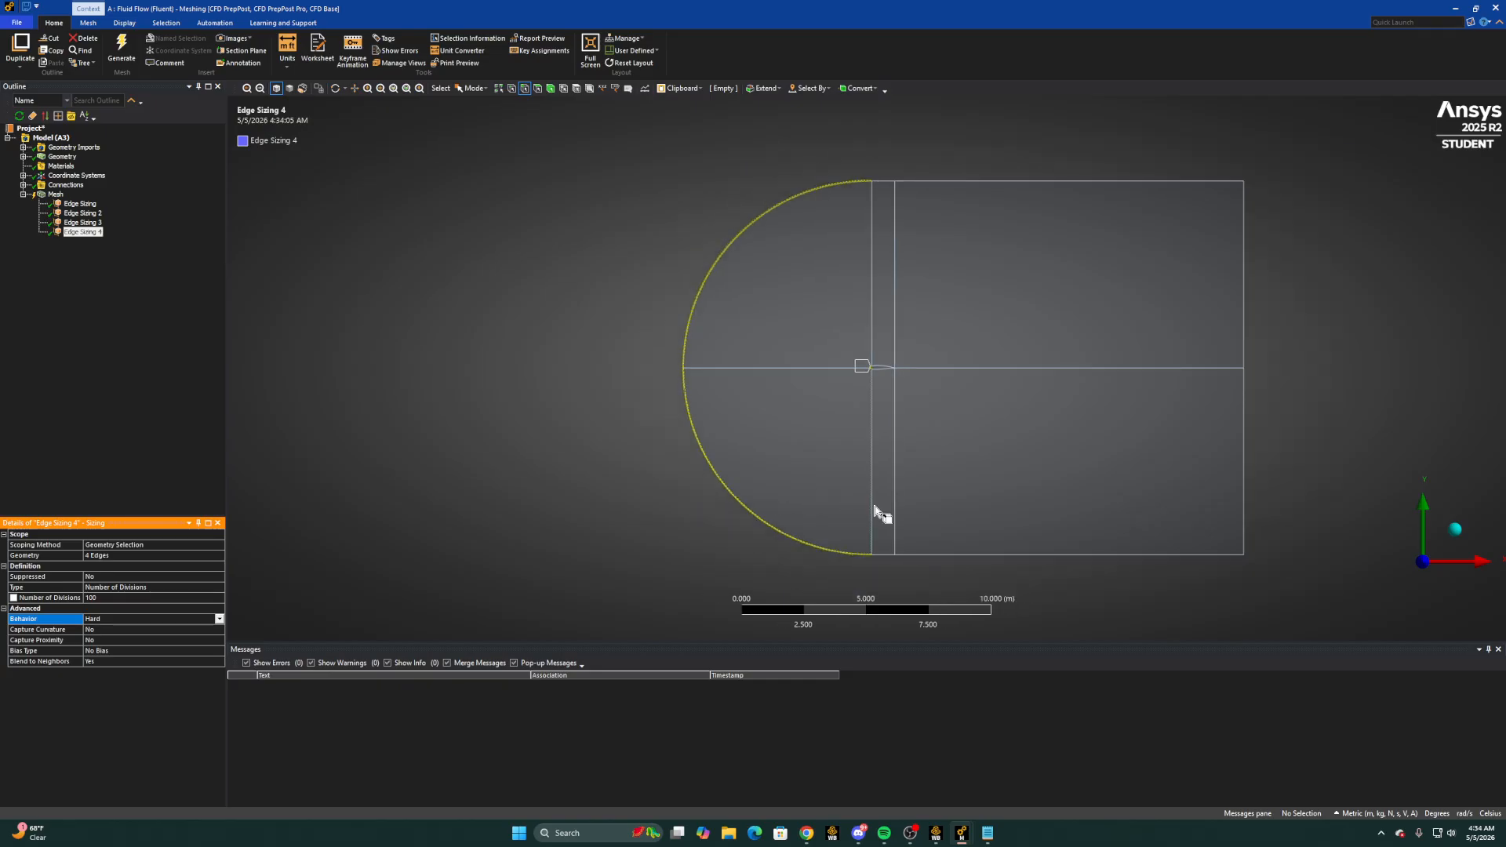
{"action": "right_click", "coordinate": [57, 197]}
{"action": "mouse_move", "coordinate": [141, 200]}
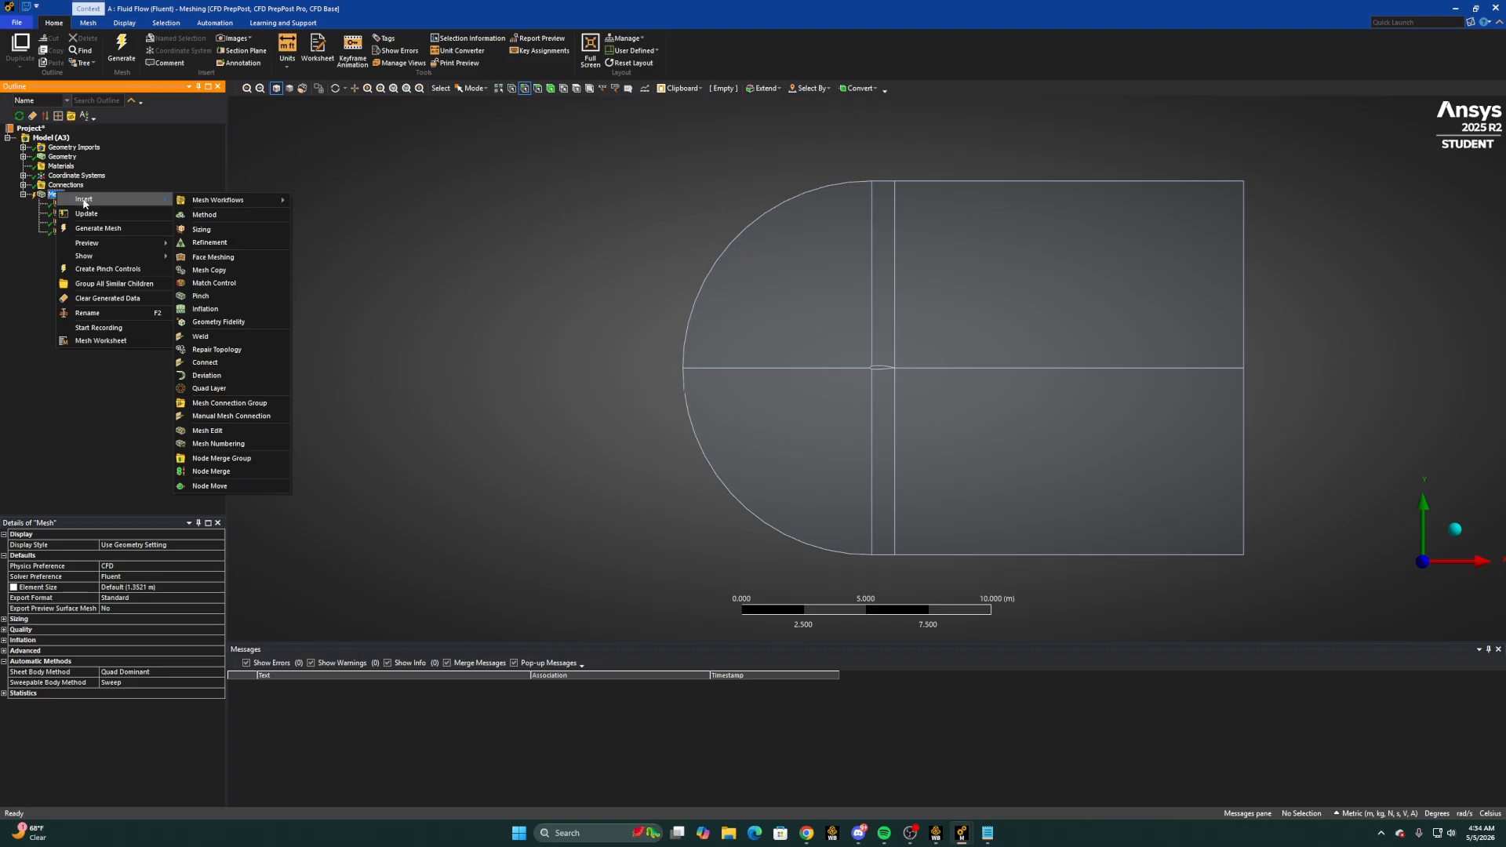
{"action": "left_click", "coordinate": [212, 257]}
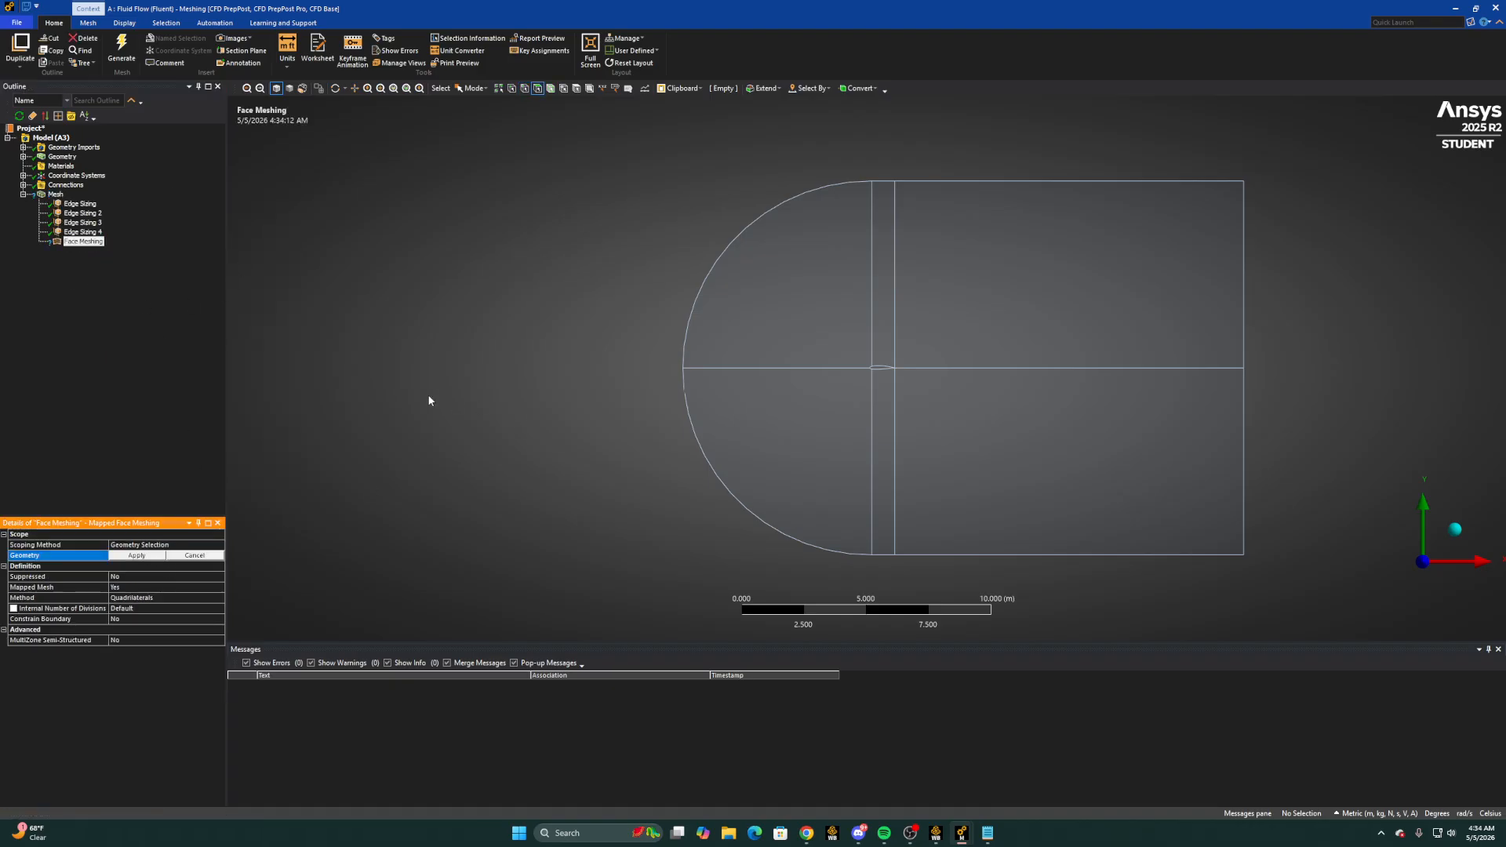
{"action": "key", "text": "ctrl+a"}
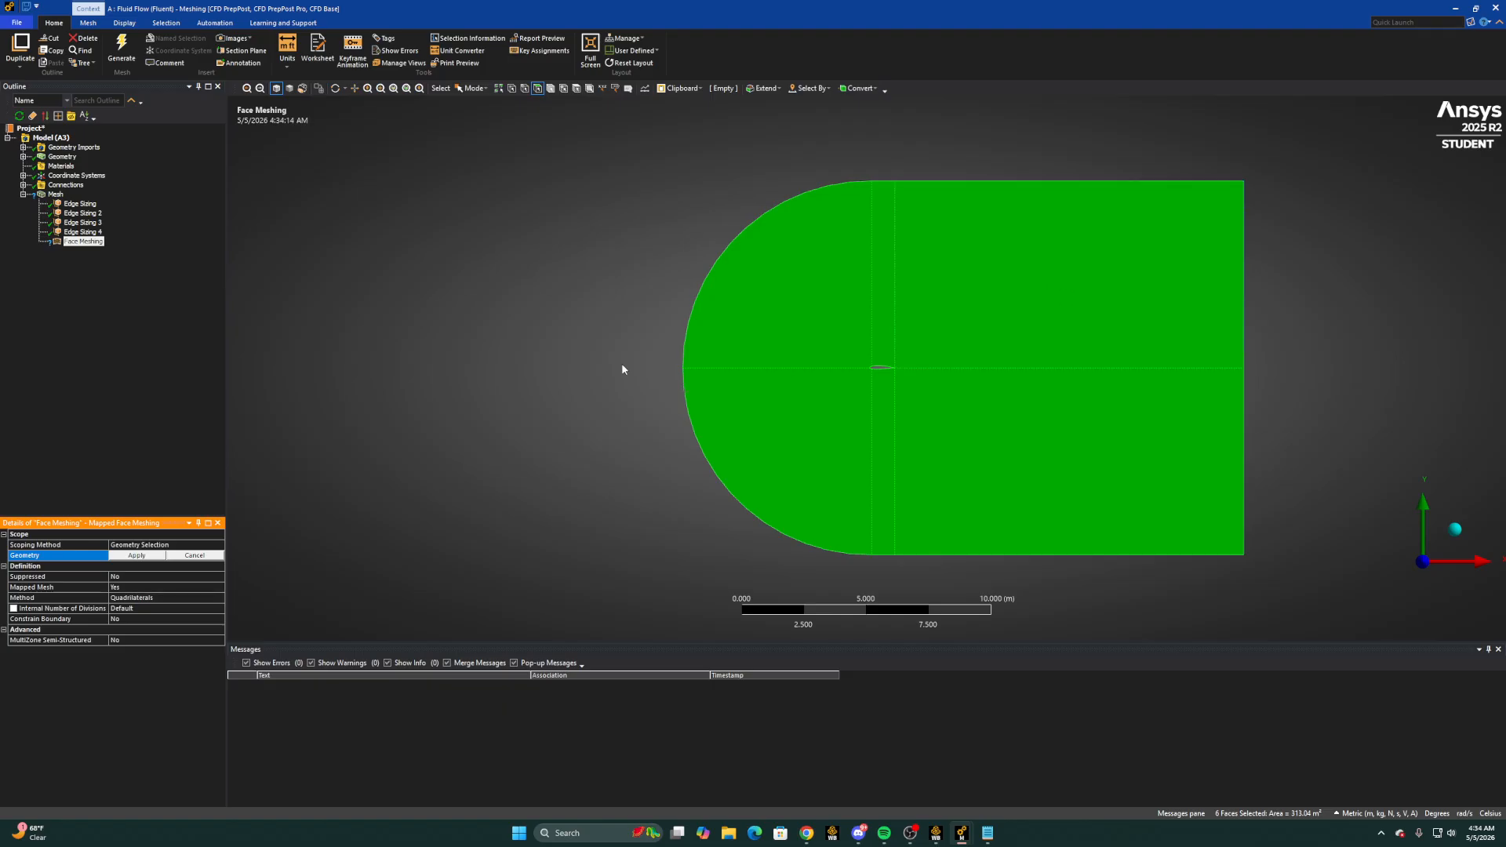
{"action": "left_click", "coordinate": [162, 555]}
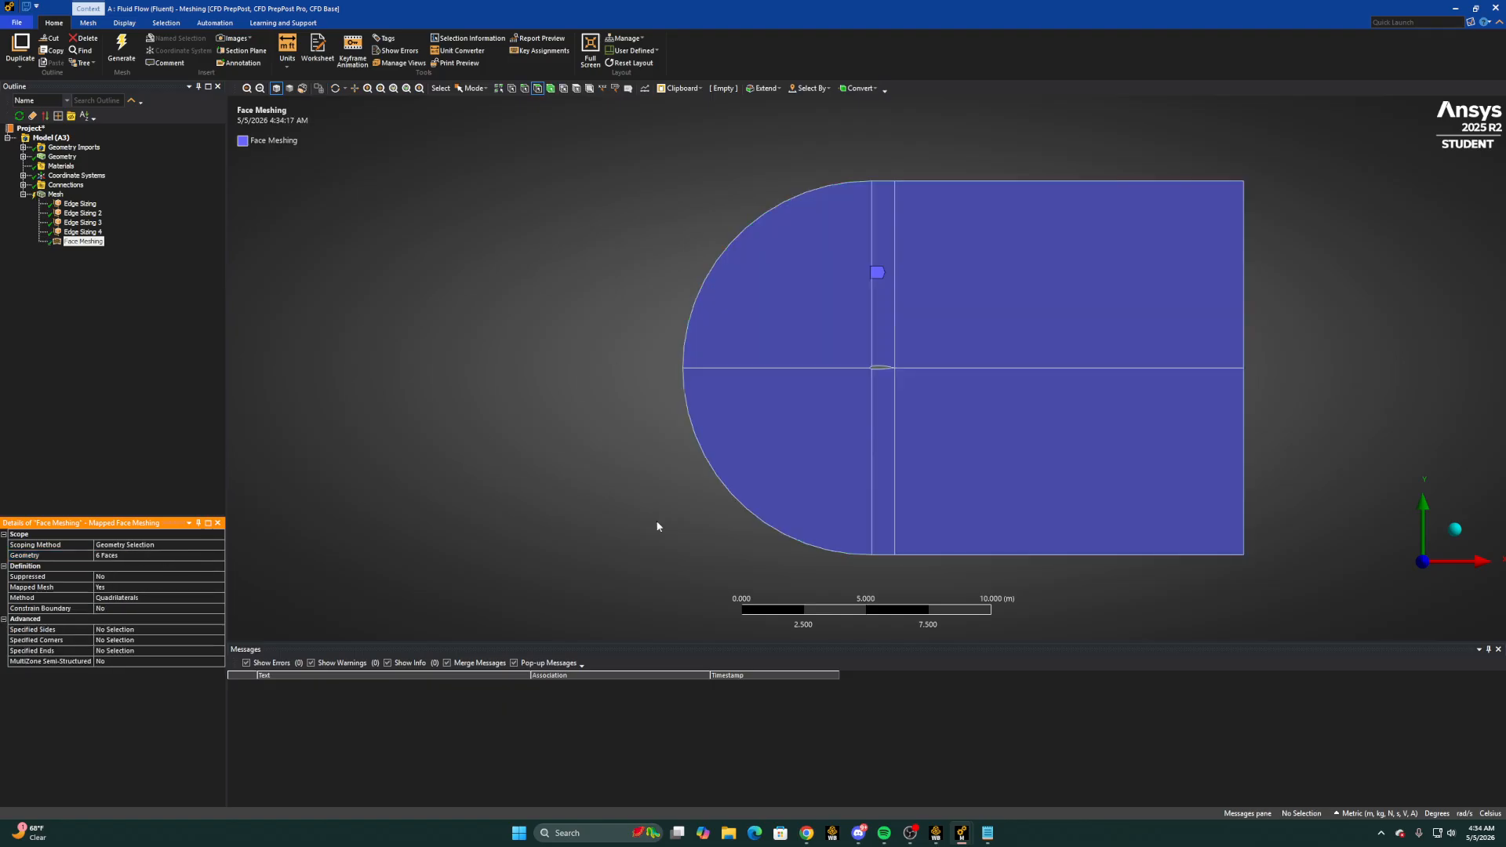
{"action": "left_click", "coordinate": [56, 195]}
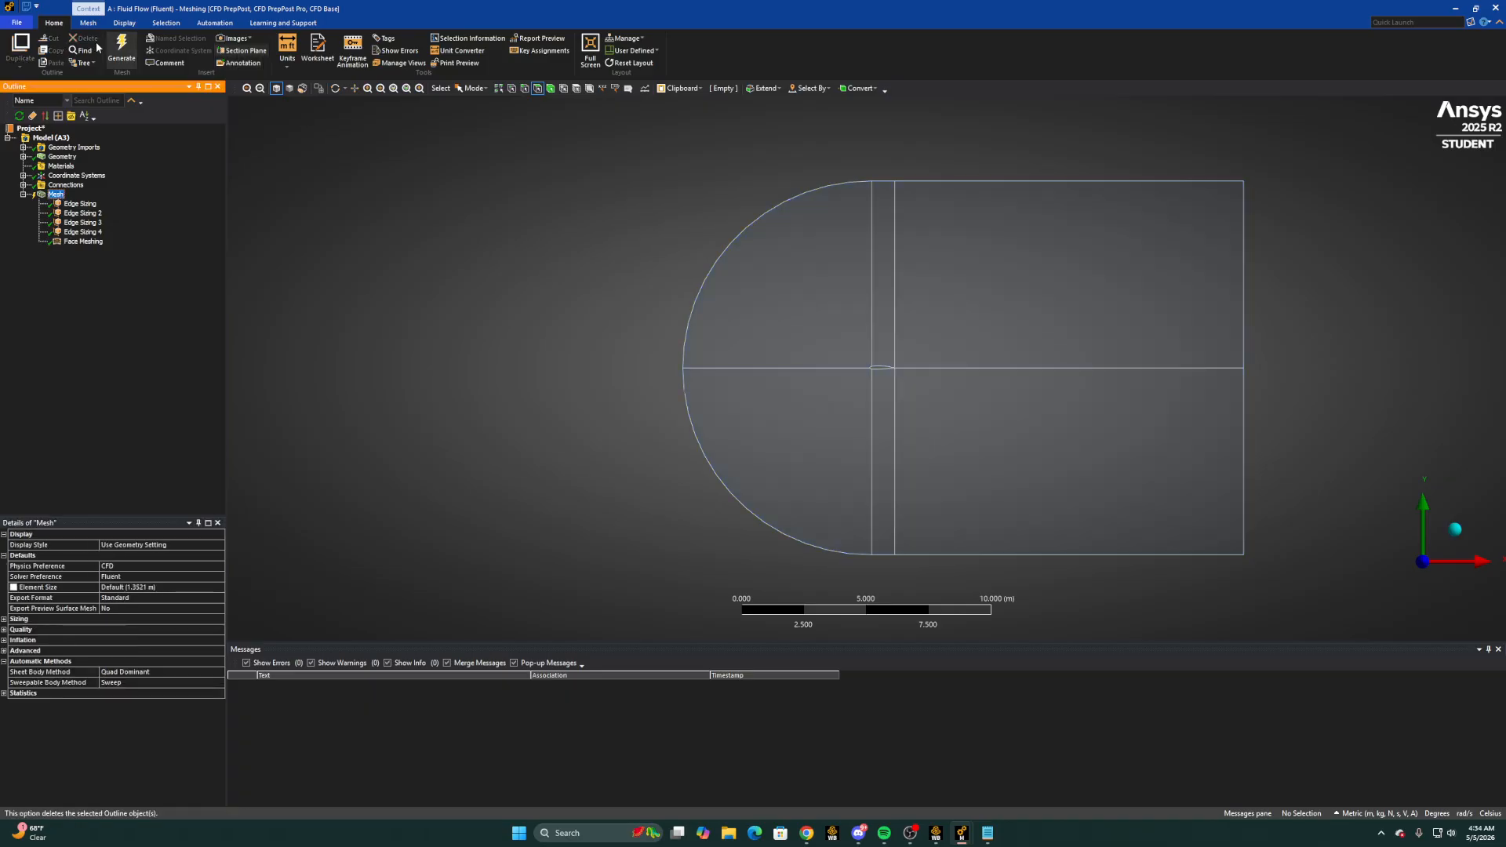
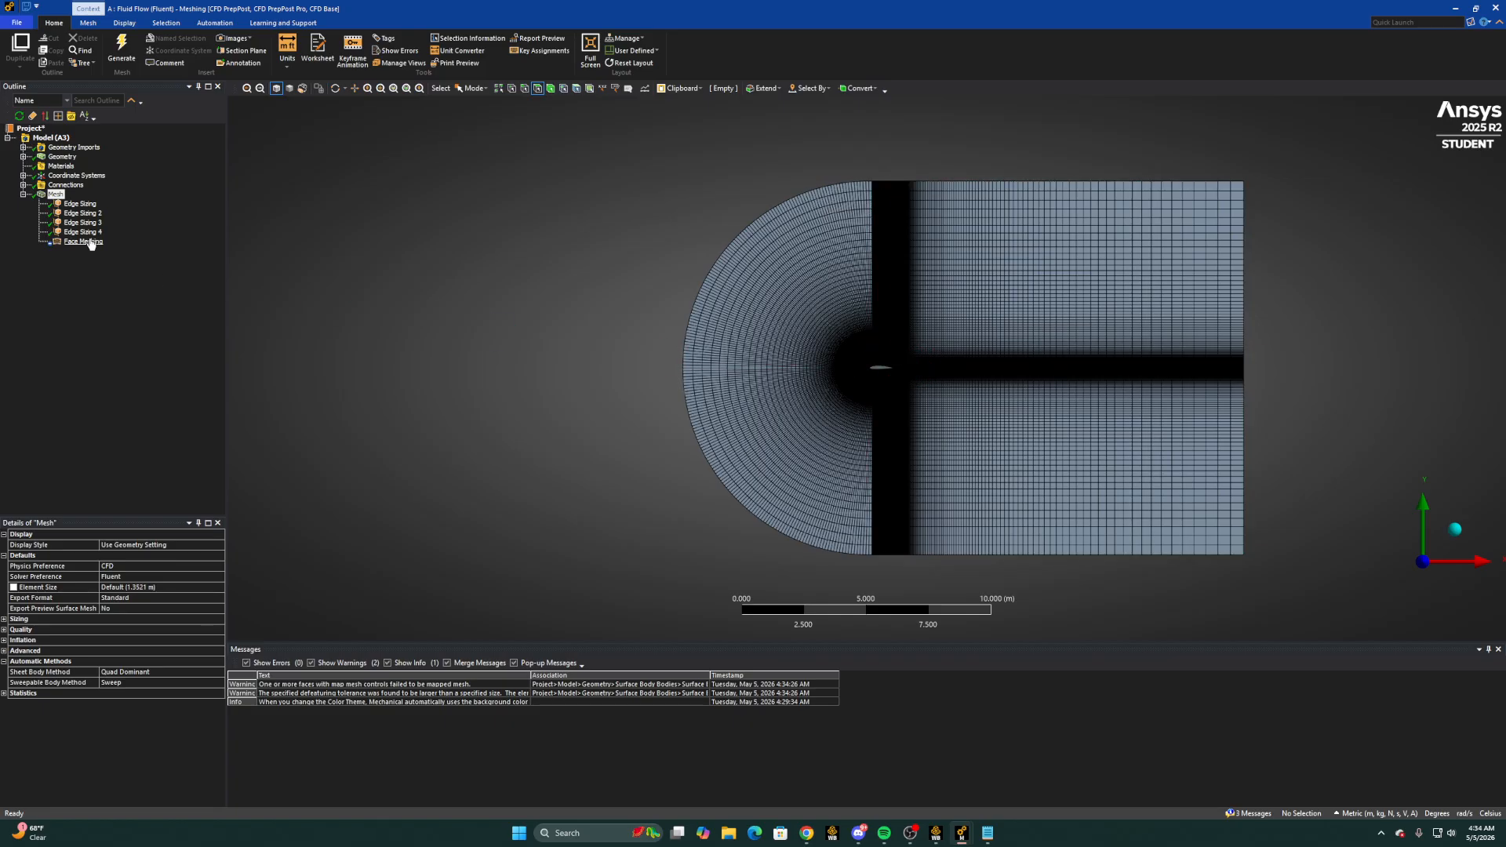
Create a named selection called inlet from the curved inlet arcs and the upper and lower outer edges of the domain
{"action": "right_click_drag", "start_coordinate": [815, 308], "coordinate": [963, 405]}
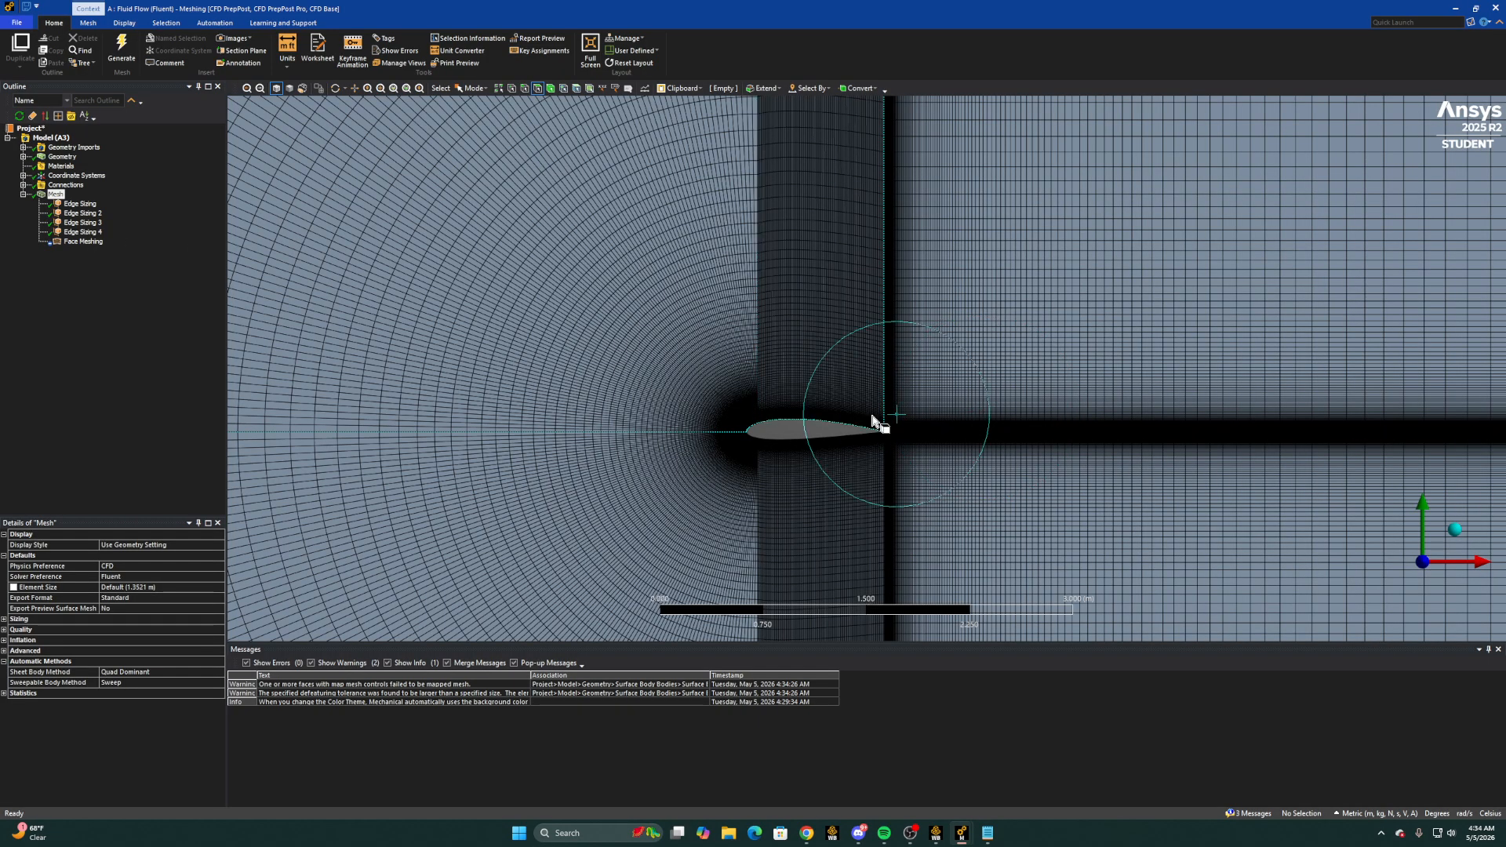
{"action": "right_click_drag", "start_coordinate": [716, 355], "coordinate": [970, 526]}
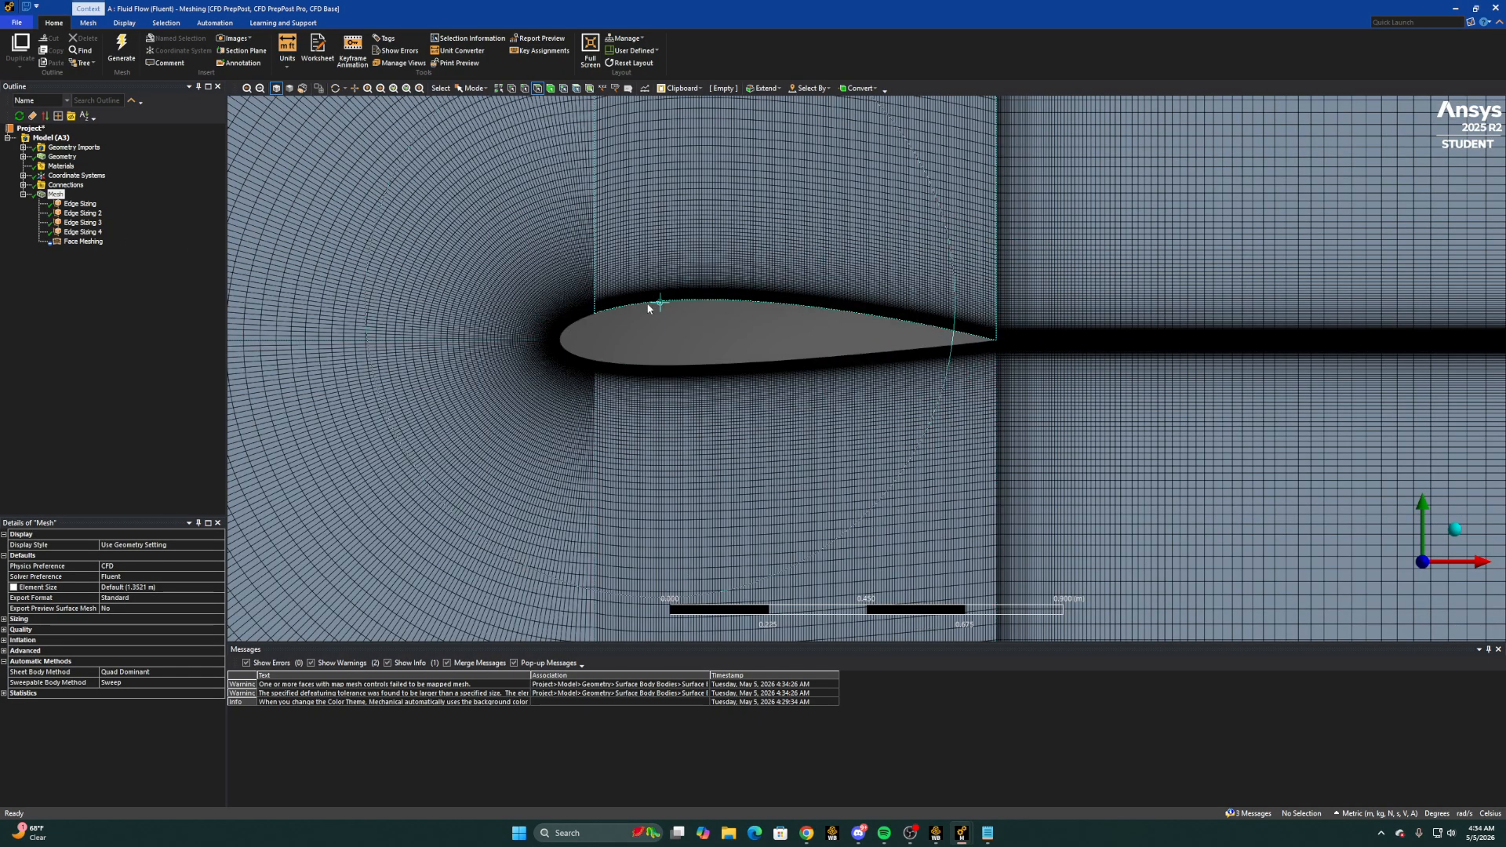
{"action": "scroll", "coordinate": [691, 363], "scroll_direction": "down", "scroll_amount": 10}
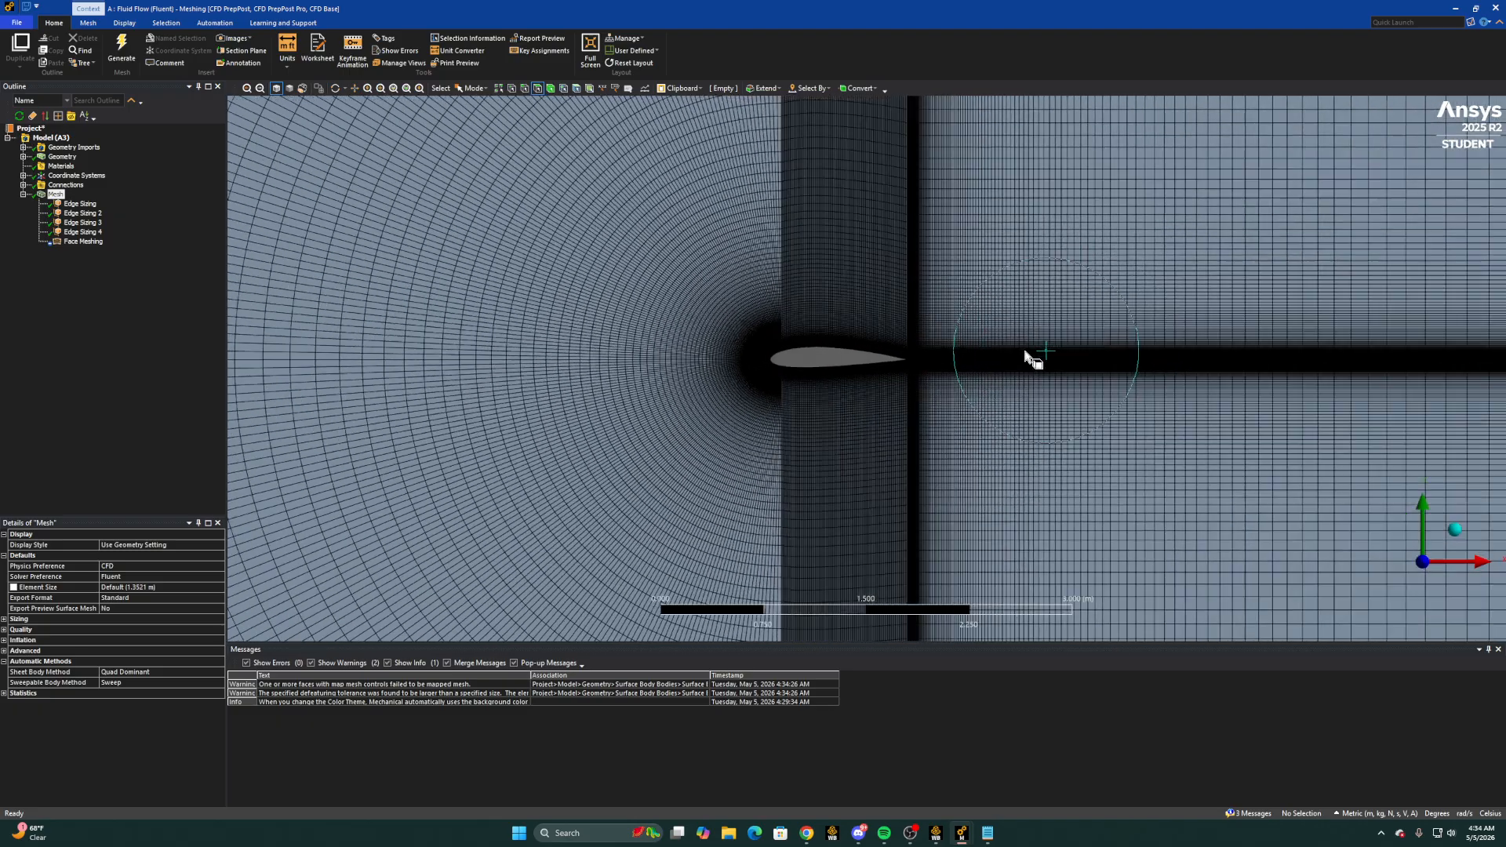
{"action": "scroll", "coordinate": [912, 374], "scroll_direction": "down", "scroll_amount": 8}
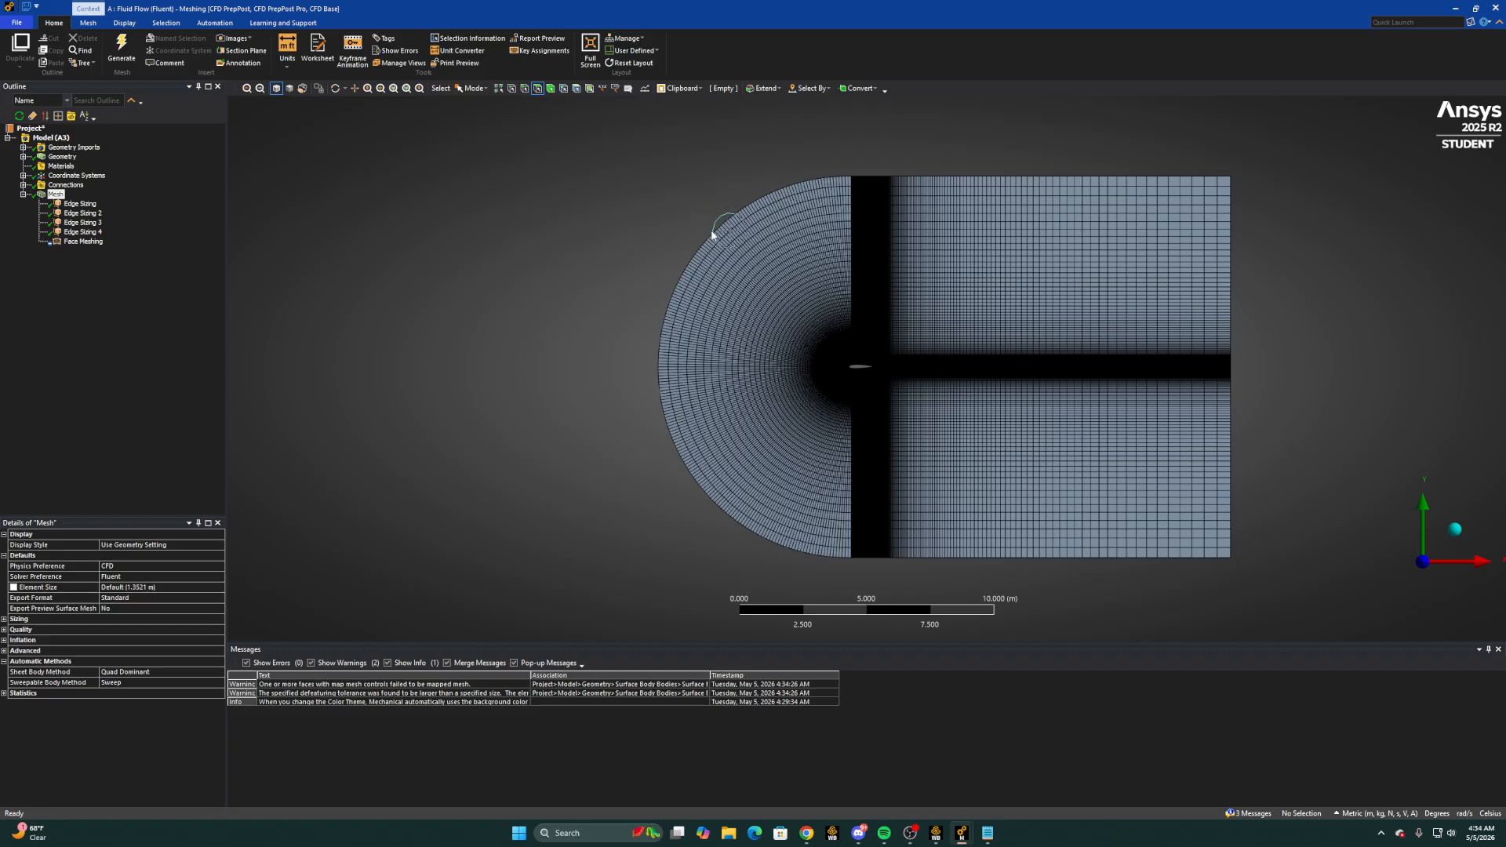
{"action": "left_click", "coordinate": [524, 88]}
{"action": "left_click", "coordinate": [688, 263]}
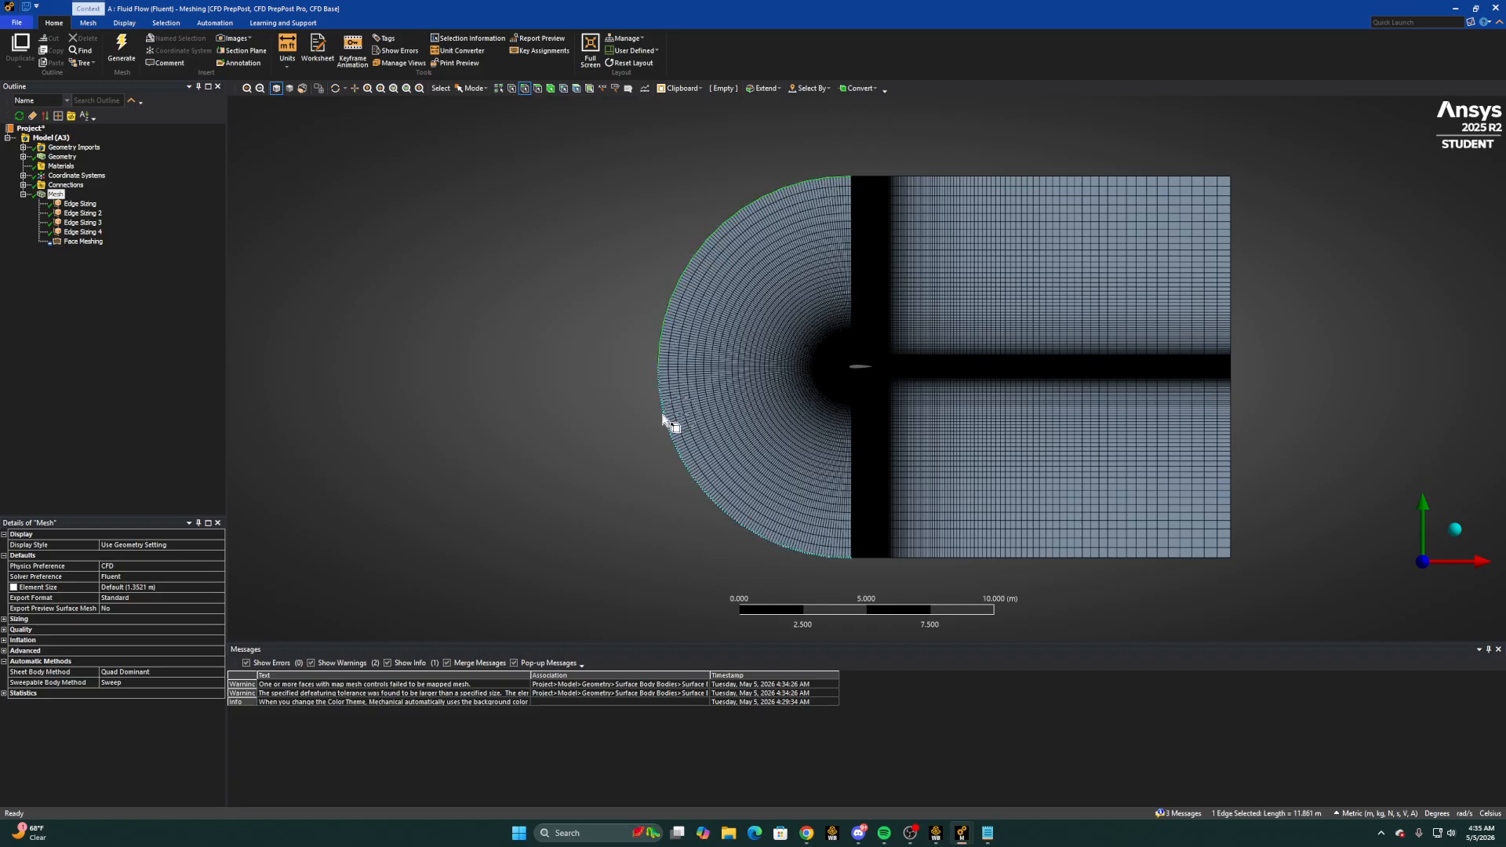
{"action": "left_click", "coordinate": [864, 558], "text": "ctrl"}
{"action": "left_click", "coordinate": [894, 560], "text": "ctrl"}
{"action": "left_click", "coordinate": [949, 177], "text": "ctrl"}
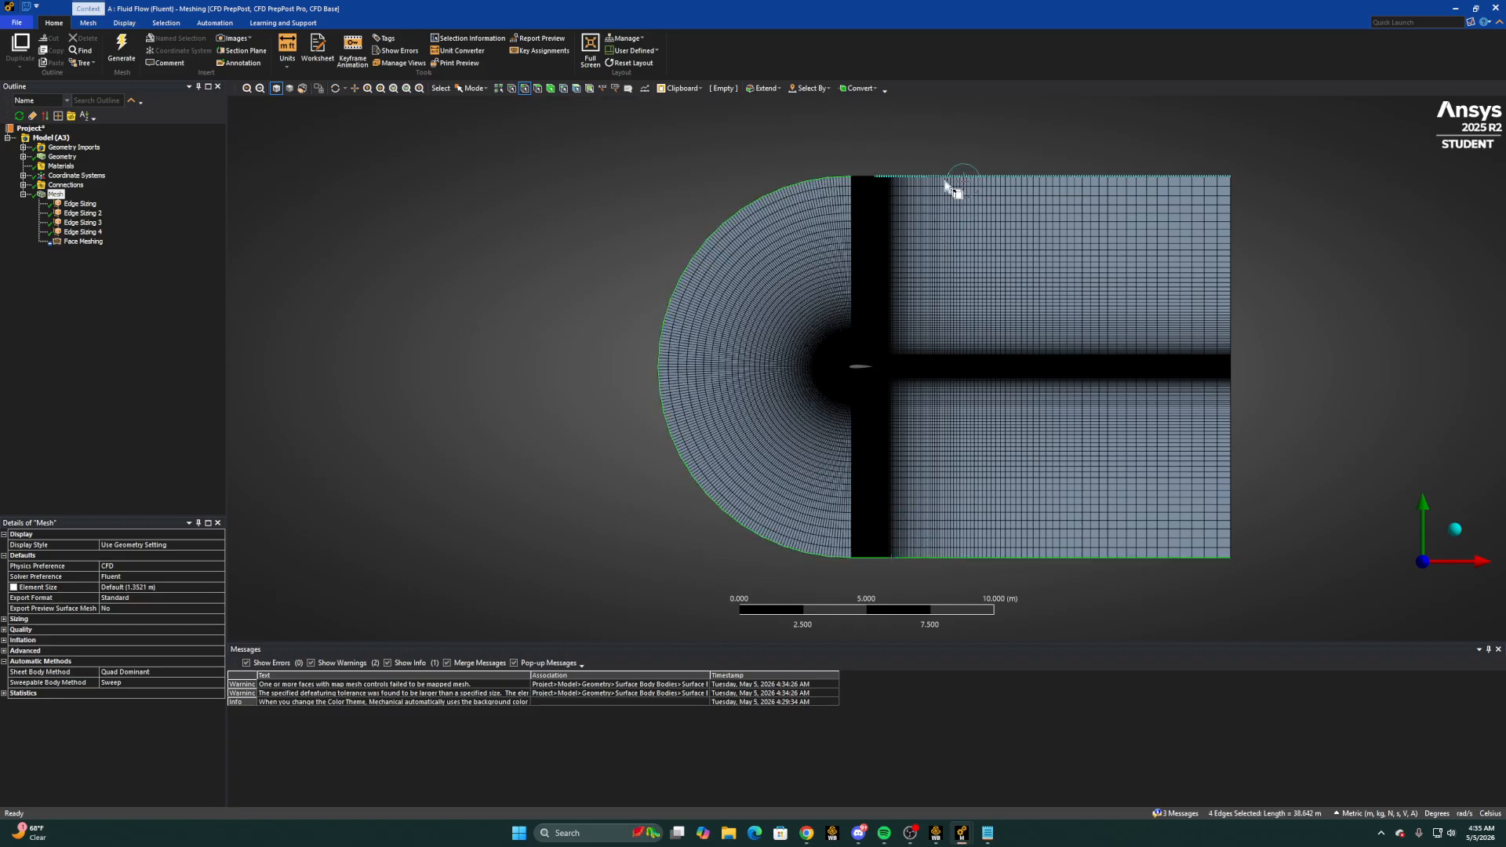
{"action": "left_click", "coordinate": [862, 178], "text": "ctrl"}
{"action": "type", "text": "ninlet"}
{"action": "key", "text": "Return"}
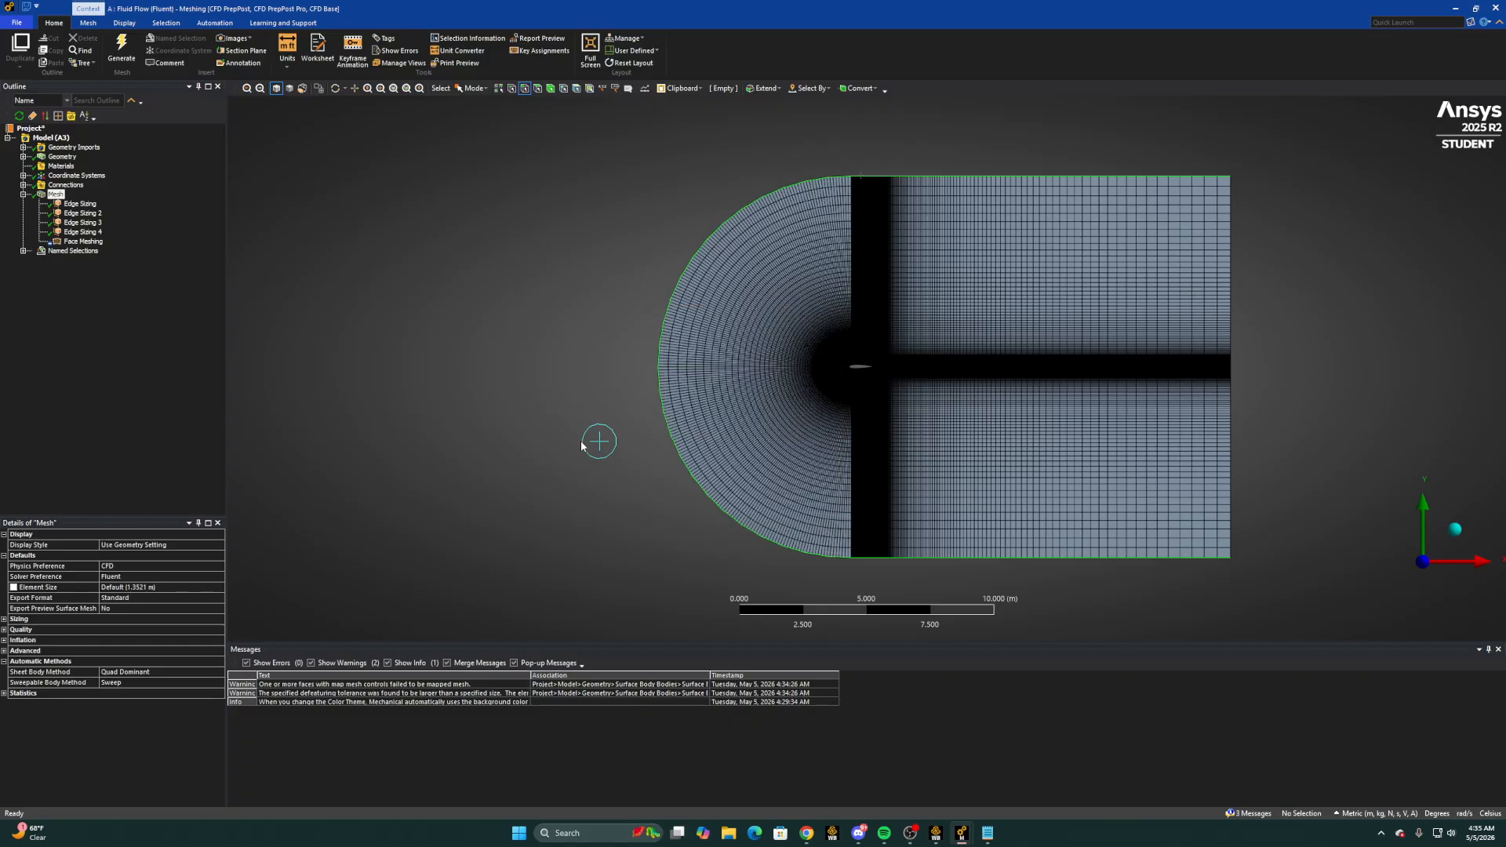
Create a named selection called Outlet from the two vertical edges at the downstream end of the domain
{"action": "left_click", "coordinate": [1232, 261]}
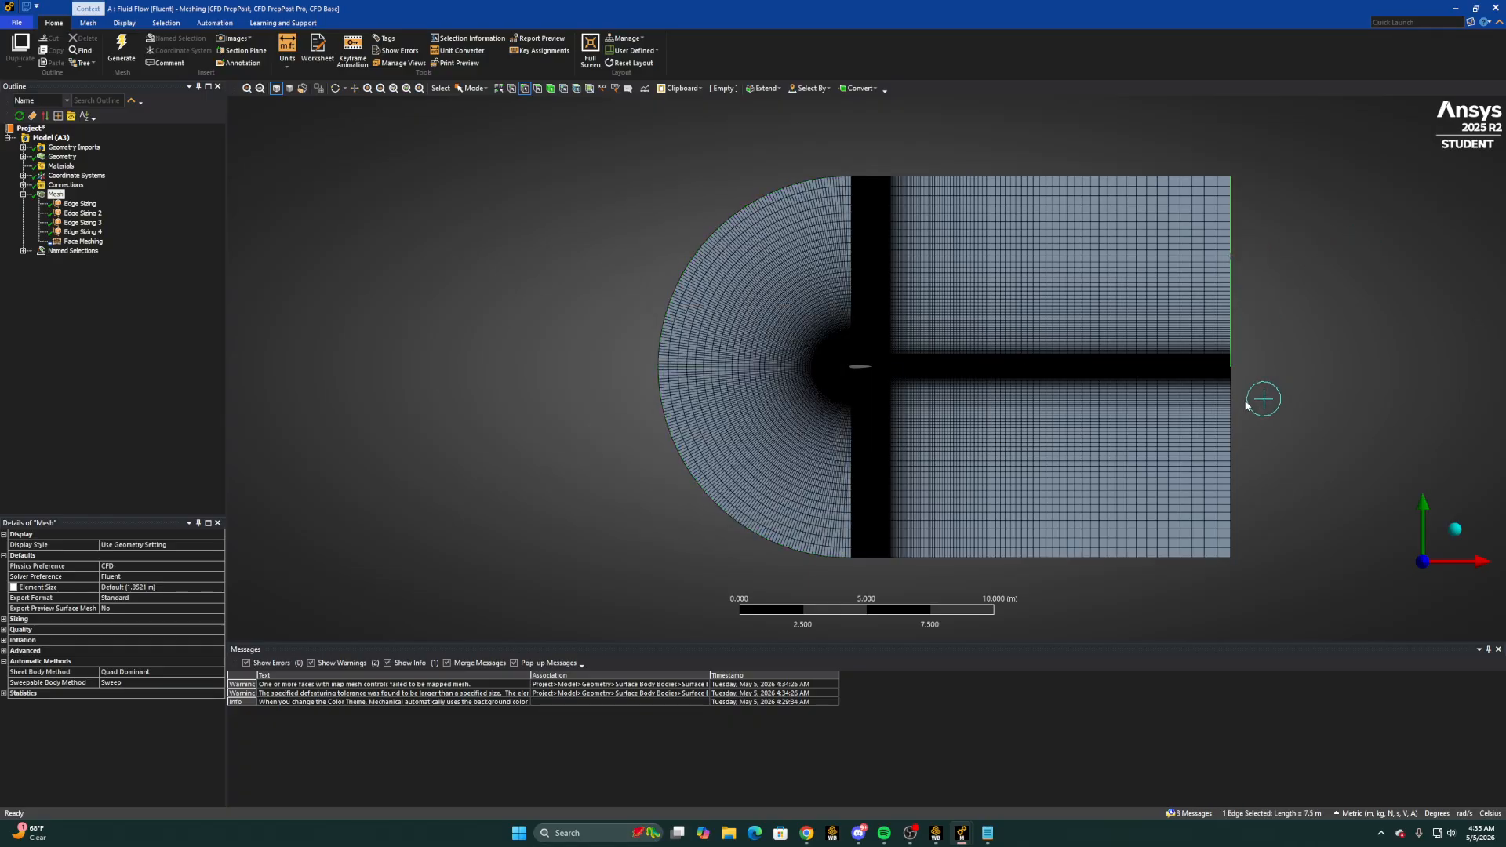
{"action": "left_click", "coordinate": [1231, 424], "text": "ctrl"}
{"action": "type", "text": "n"}
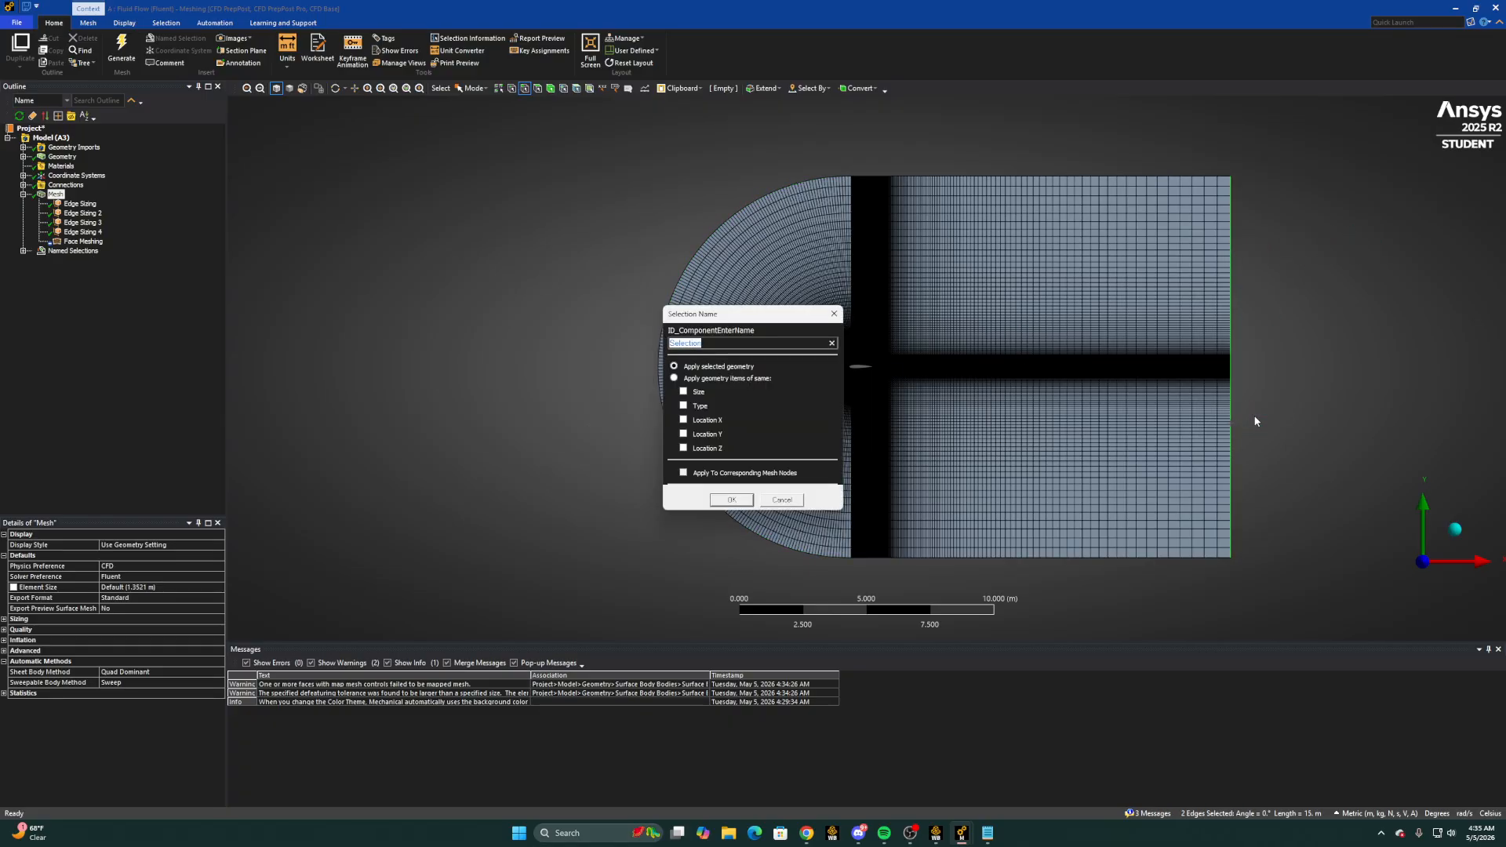
{"action": "type", "text": "Outlet"}
{"action": "key", "text": "Return"}
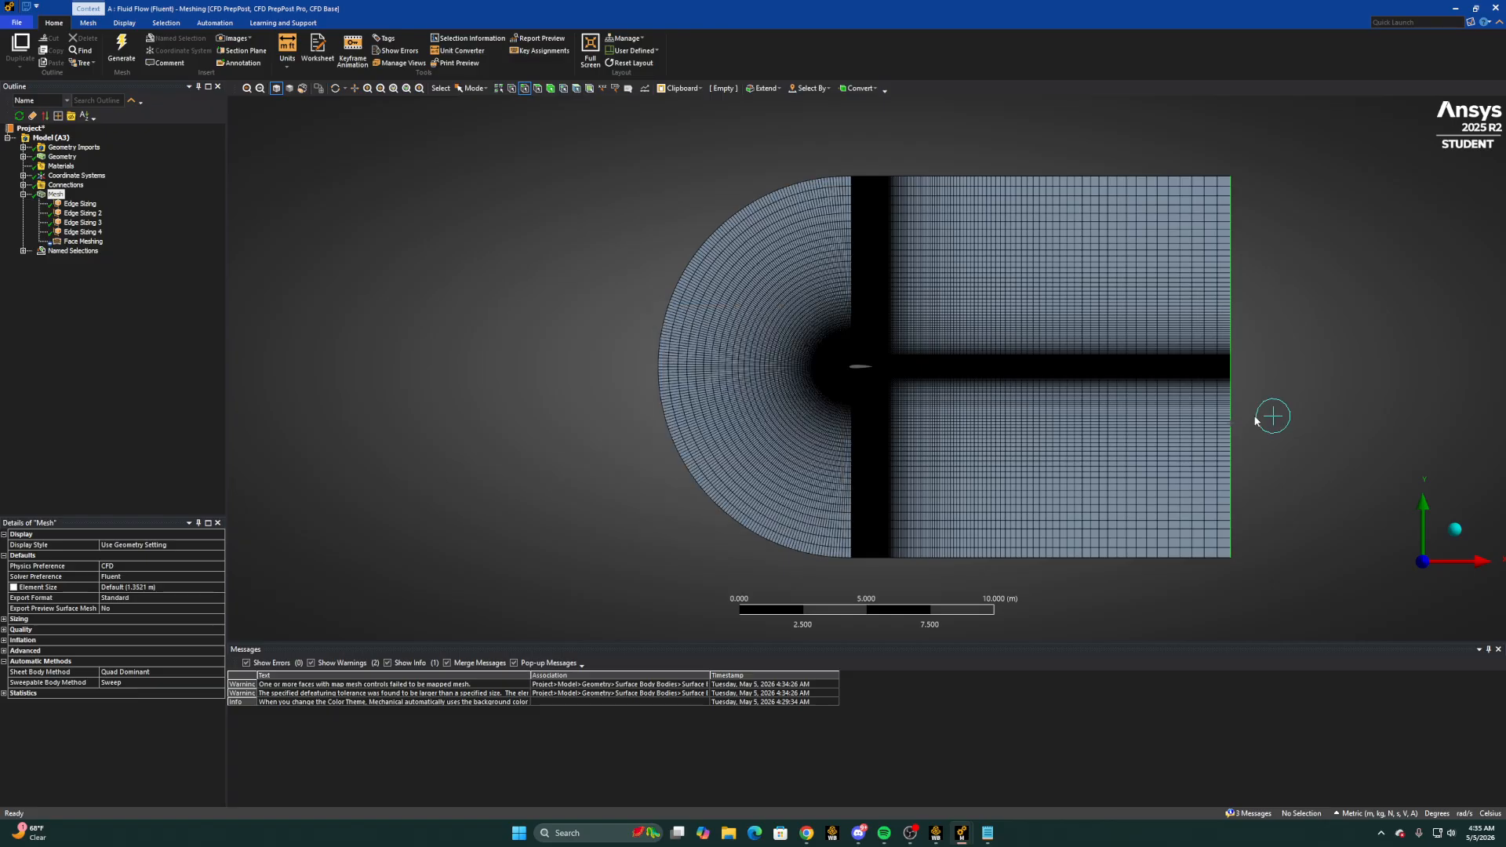
{"action": "left_click", "coordinate": [1270, 416]}
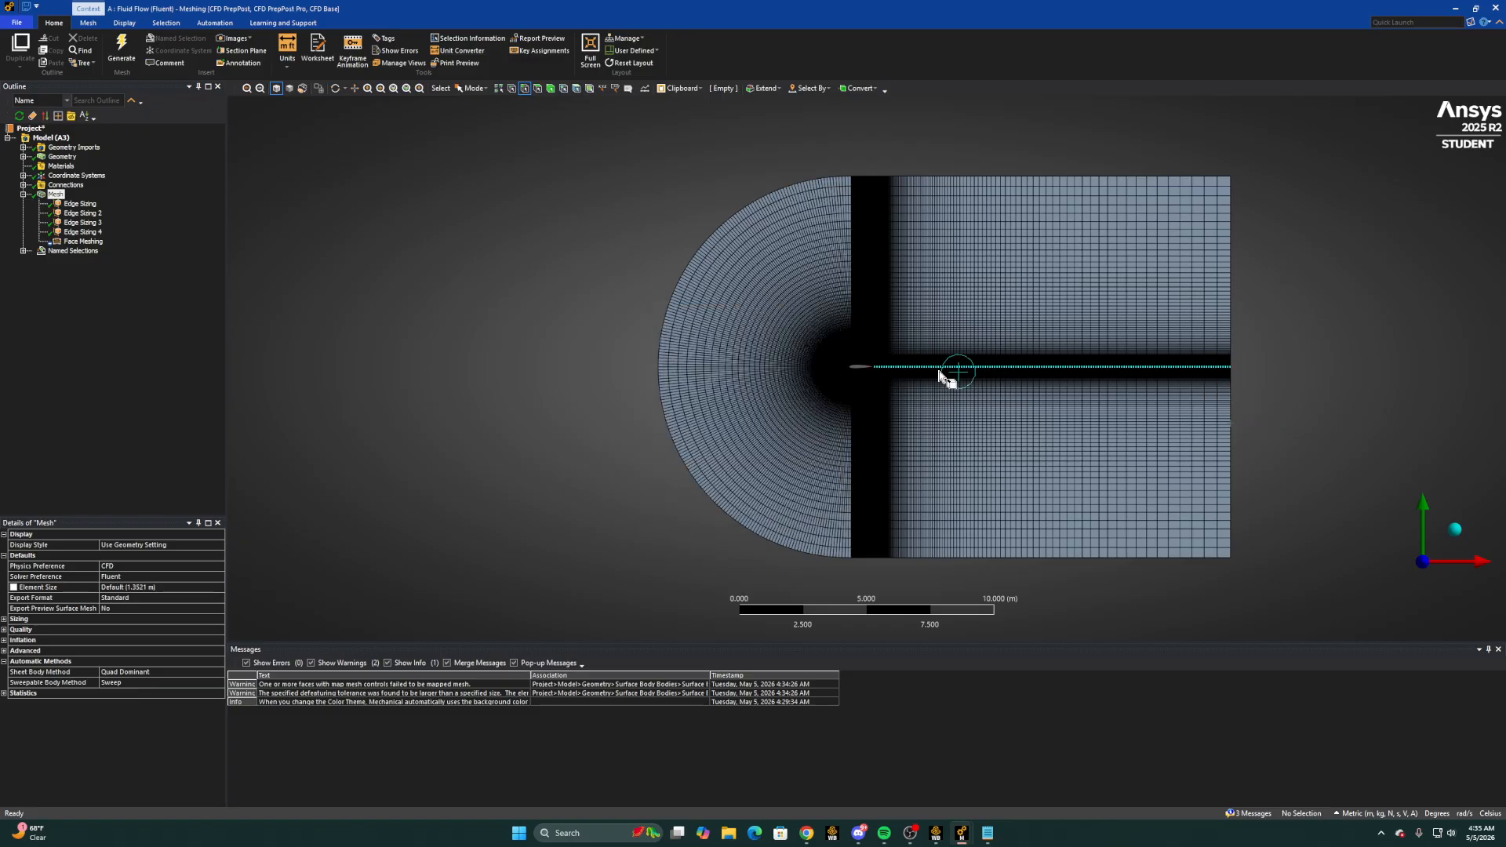
Create a named selection called Airfoil from the four edges that form the airfoil's outline
{"action": "left_click", "coordinate": [859, 368]}
{"action": "scroll", "coordinate": [858, 368], "scroll_direction": "up", "scroll_amount": 10}
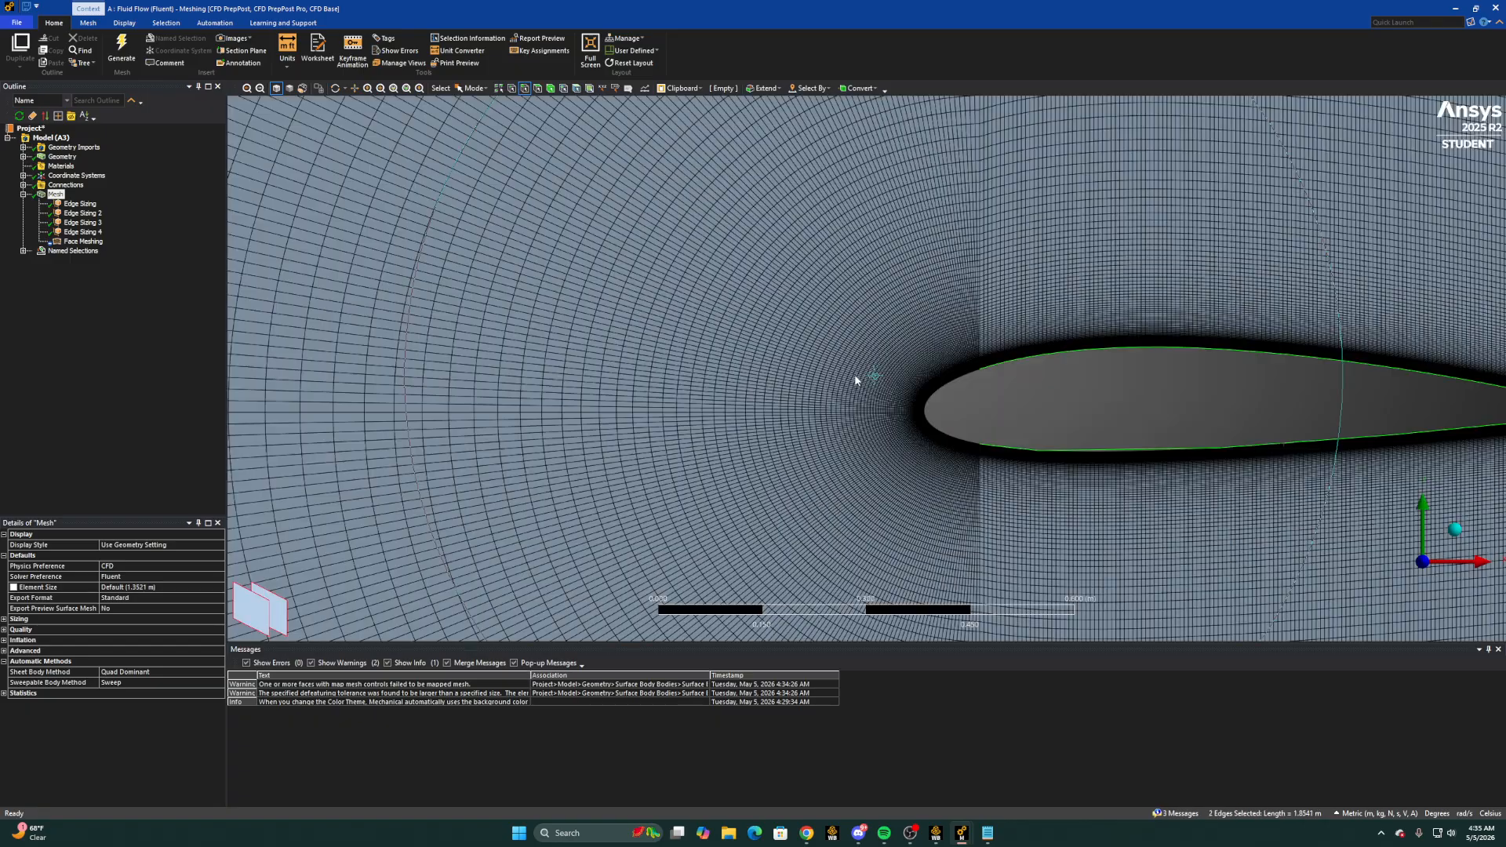
{"action": "left_click", "coordinate": [943, 436], "text": "ctrl"}
{"action": "left_click", "coordinate": [944, 438], "text": "ctrl"}
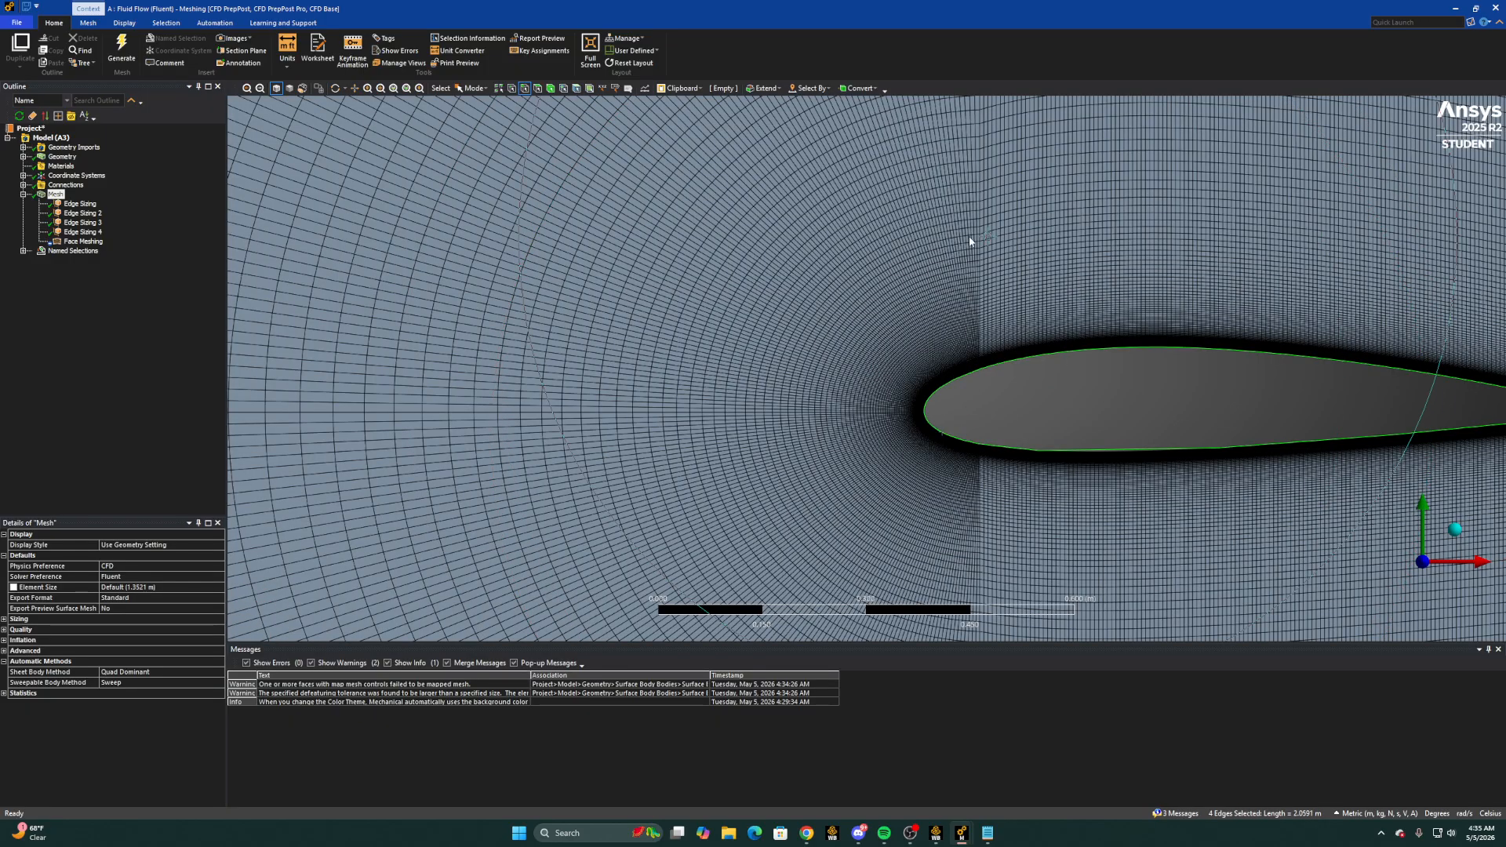
{"action": "type", "text": "n"}
{"action": "type", "text": "Air"}
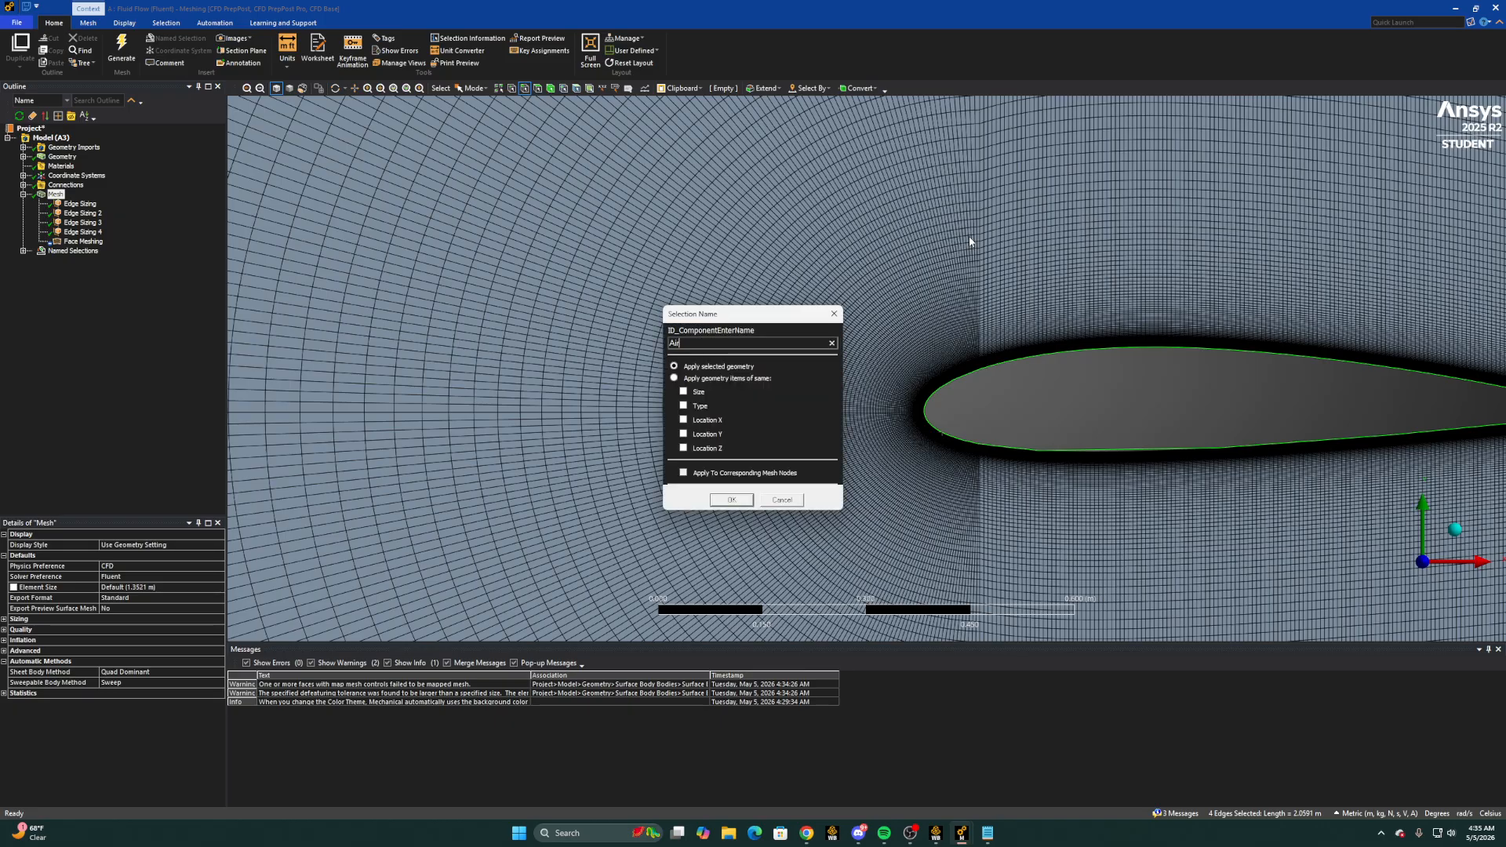
{"action": "type", "text": "foil"}
{"action": "key", "text": "Return"}
Switch to the Workbench project and update the Mesh cell of the Fluid Flow (Fluent) system
{"action": "scroll", "coordinate": [1138, 384], "scroll_direction": "down", "scroll_amount": 5}
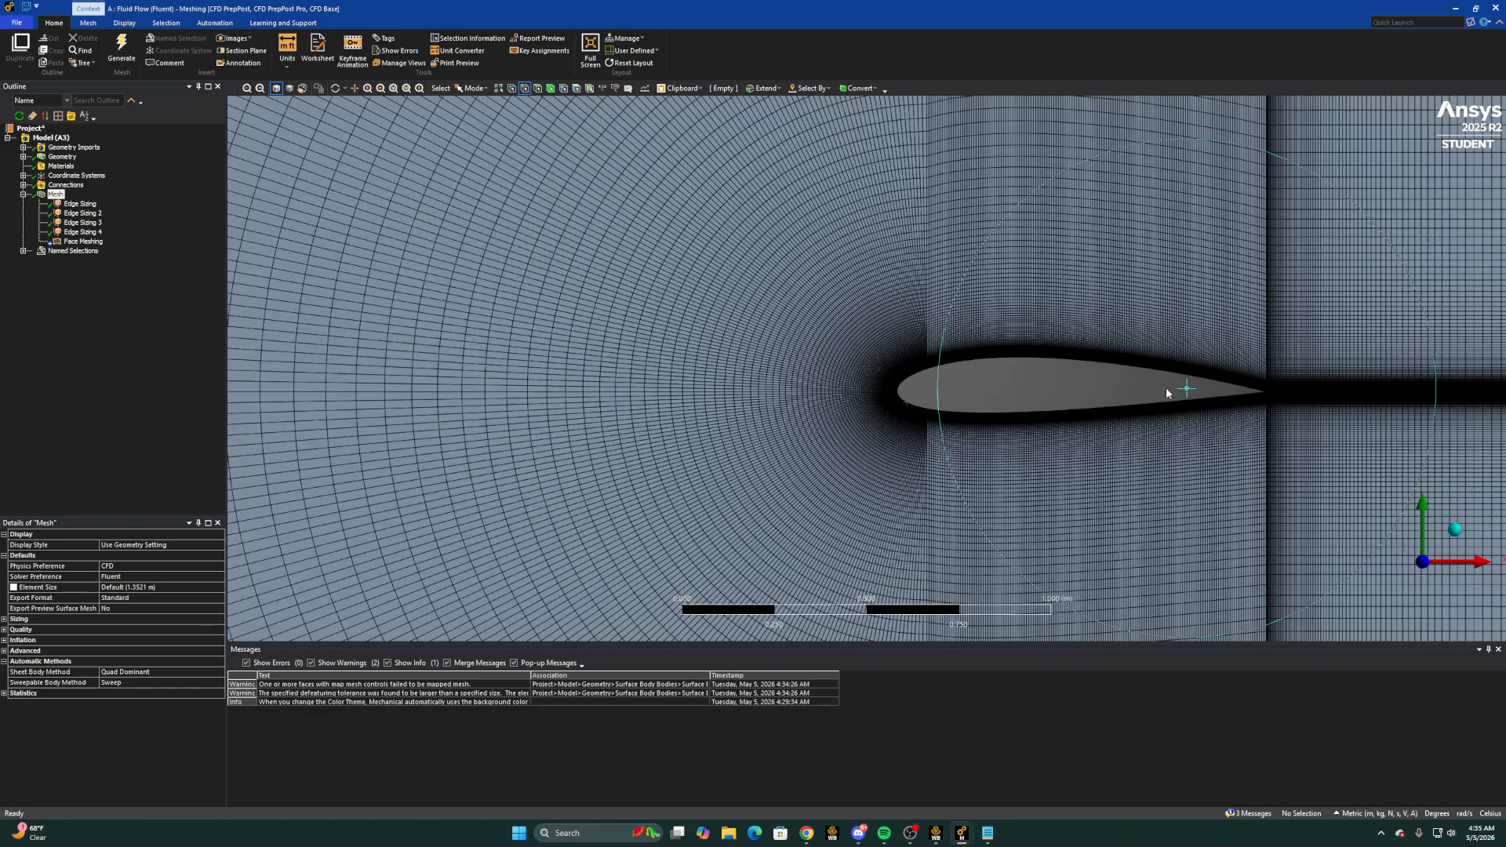
{"action": "scroll", "coordinate": [1109, 363], "scroll_direction": "down", "scroll_amount": 8}
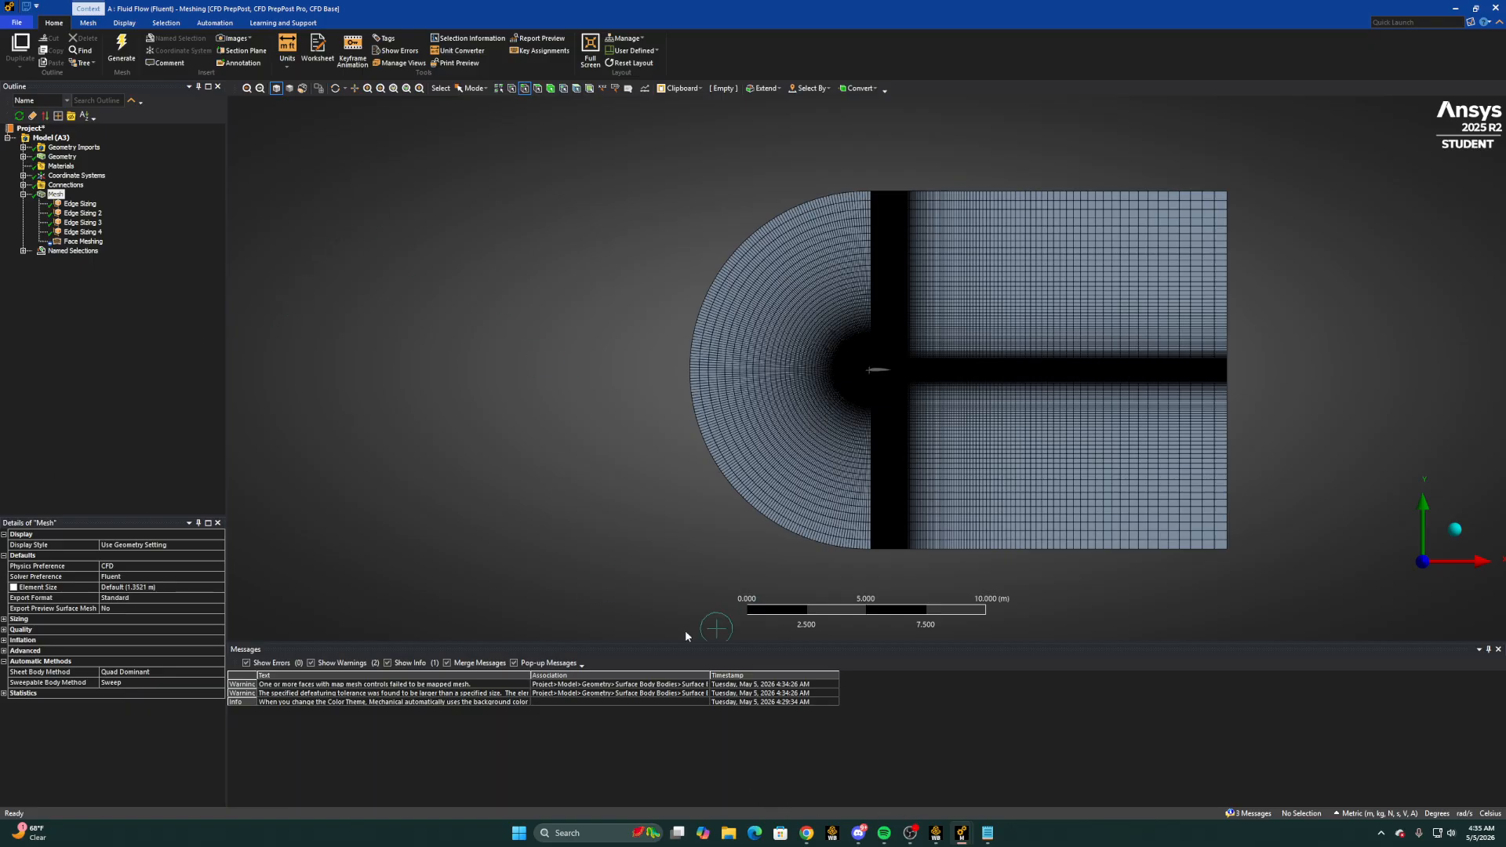
{"action": "left_click", "coordinate": [1456, 8]}
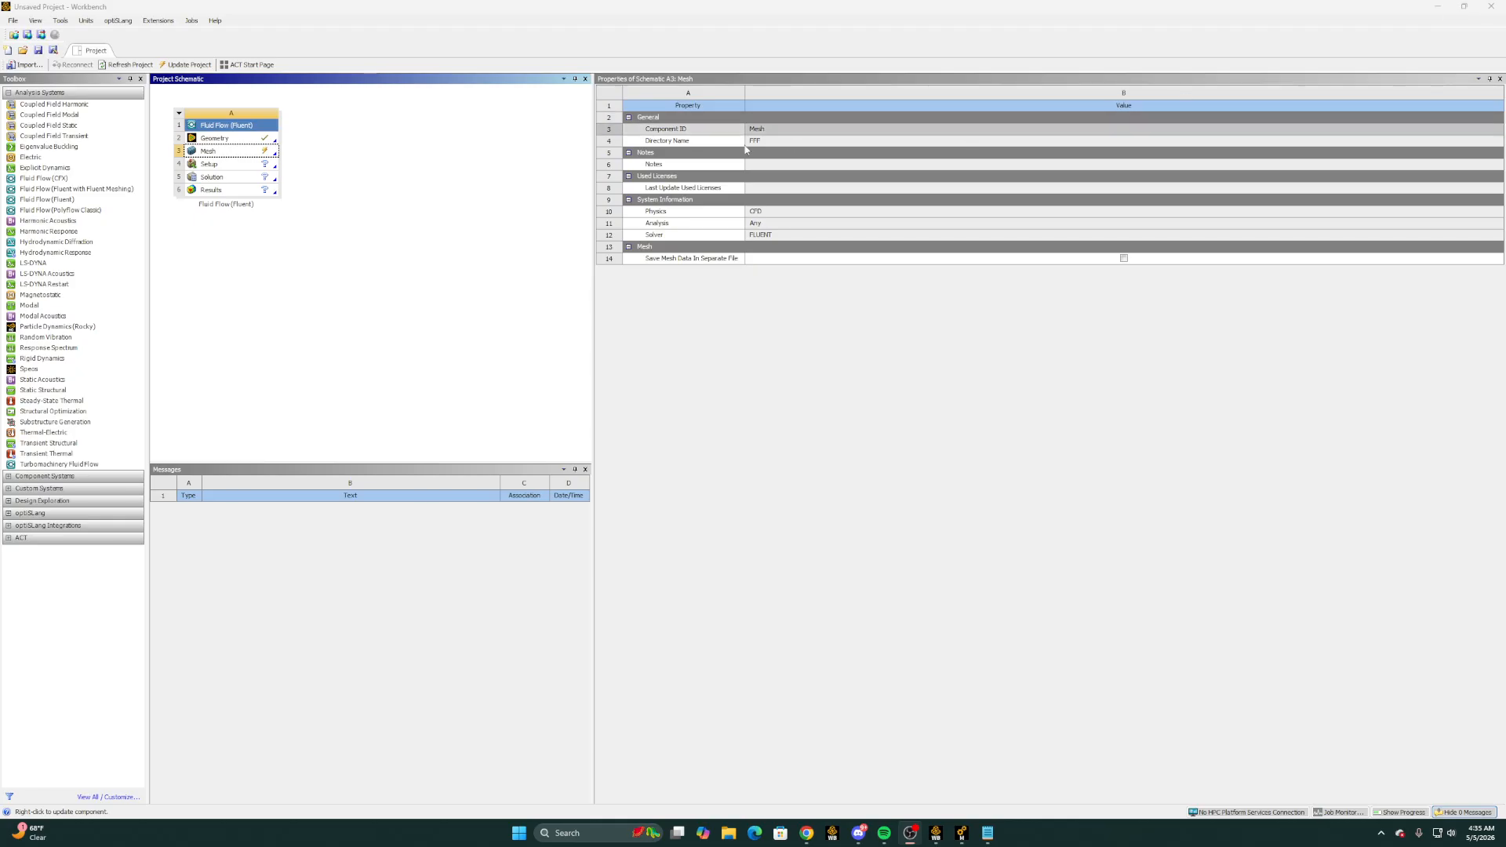
{"action": "right_click", "coordinate": [256, 151]}
{"action": "left_click", "coordinate": [286, 217]}
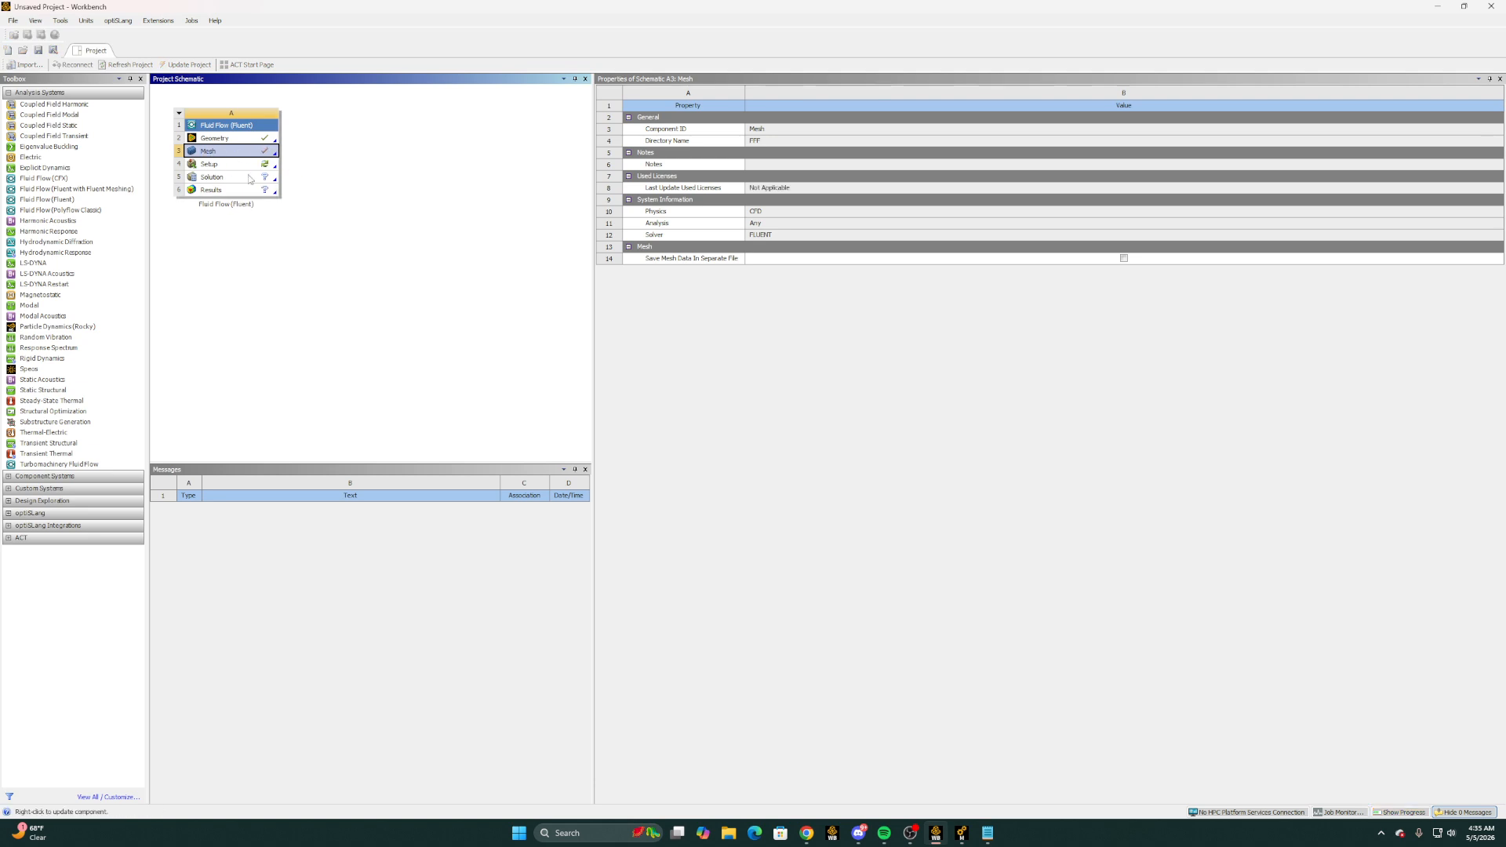
Open the system's Setup and start Fluent with 3 solver processes
{"action": "double_click", "coordinate": [222, 166]}
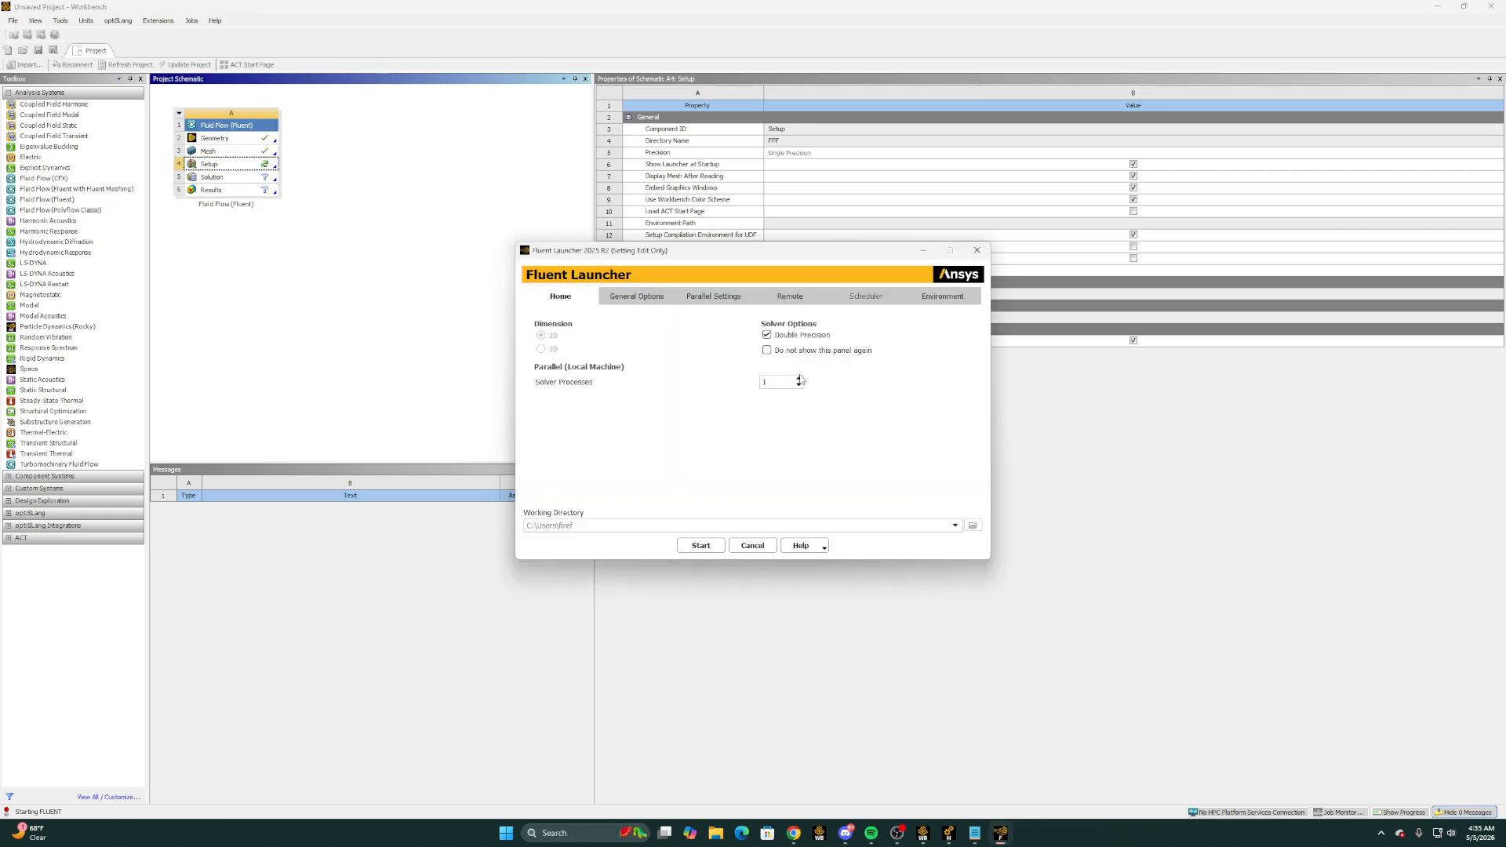
{"action": "left_click", "coordinate": [799, 378]}
{"action": "left_click", "coordinate": [785, 382]}
{"action": "left_click", "coordinate": [701, 546]}
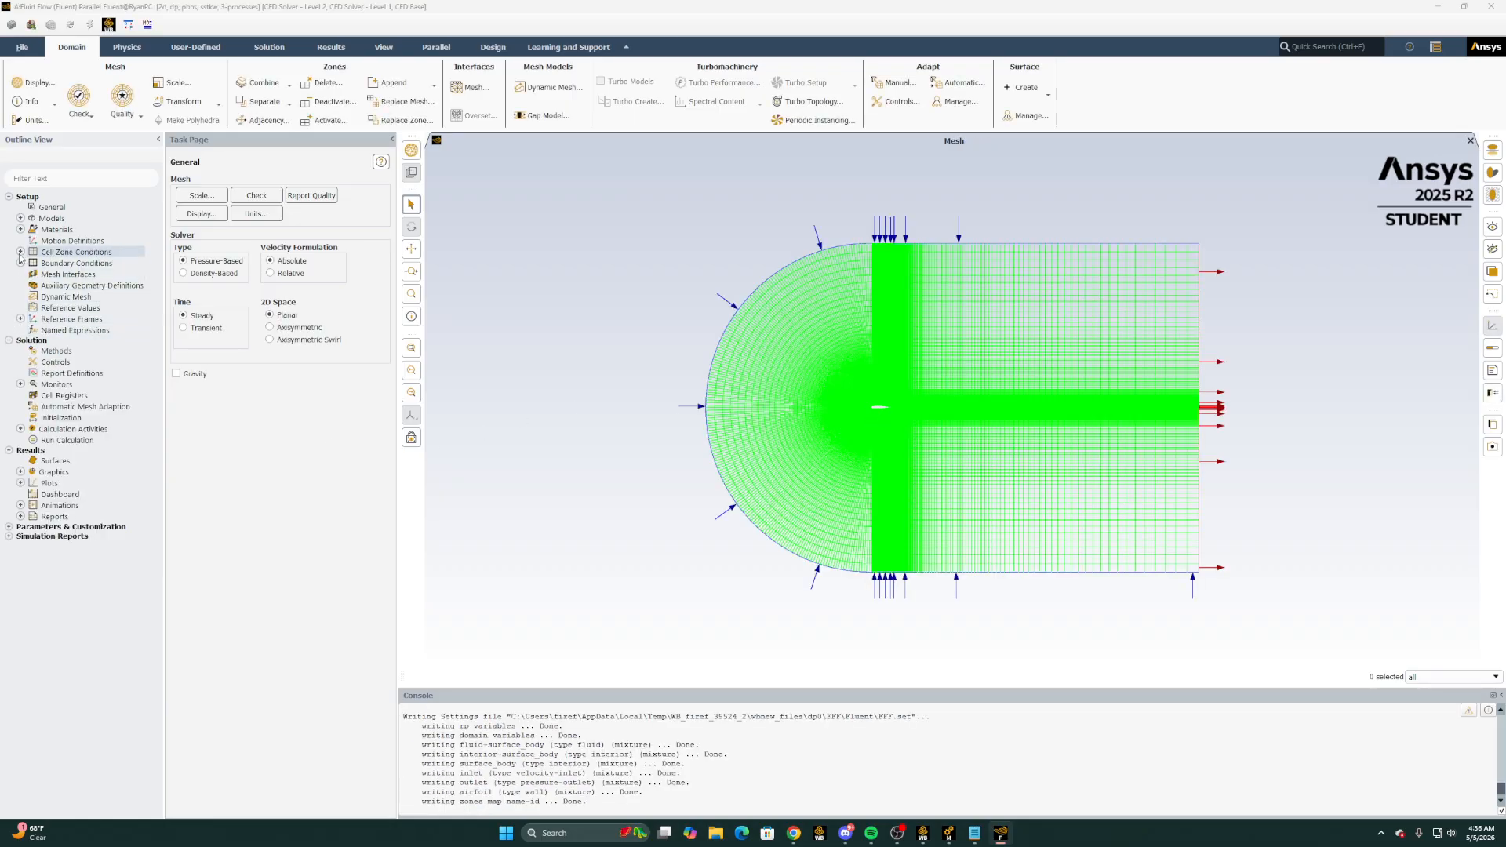
Open the fluid material air for editing and set its constant density to 1.2 kg/m³
{"action": "left_click", "coordinate": [20, 218]}
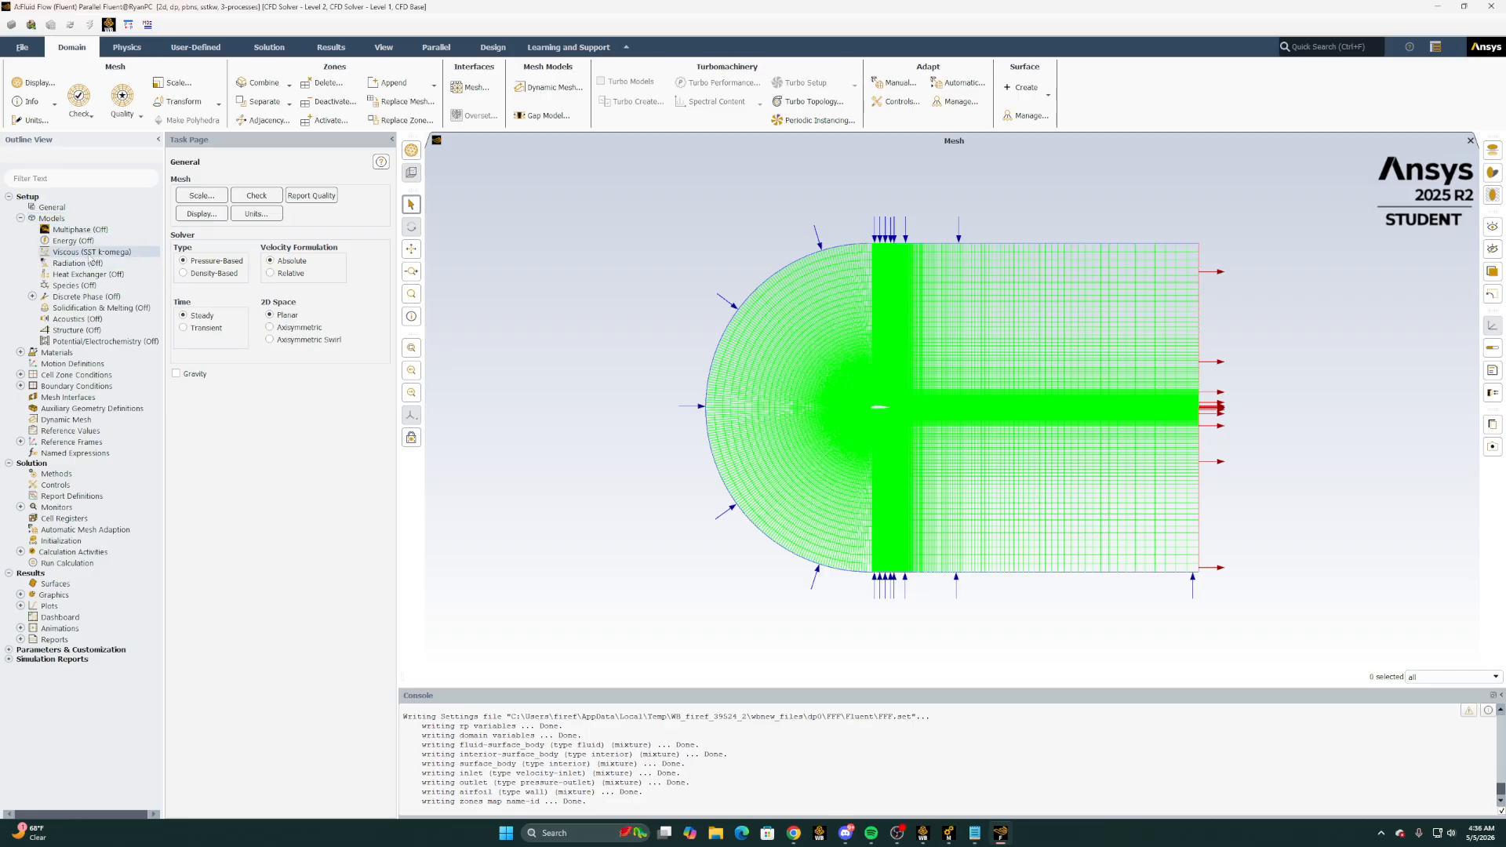
{"action": "left_click", "coordinate": [20, 218]}
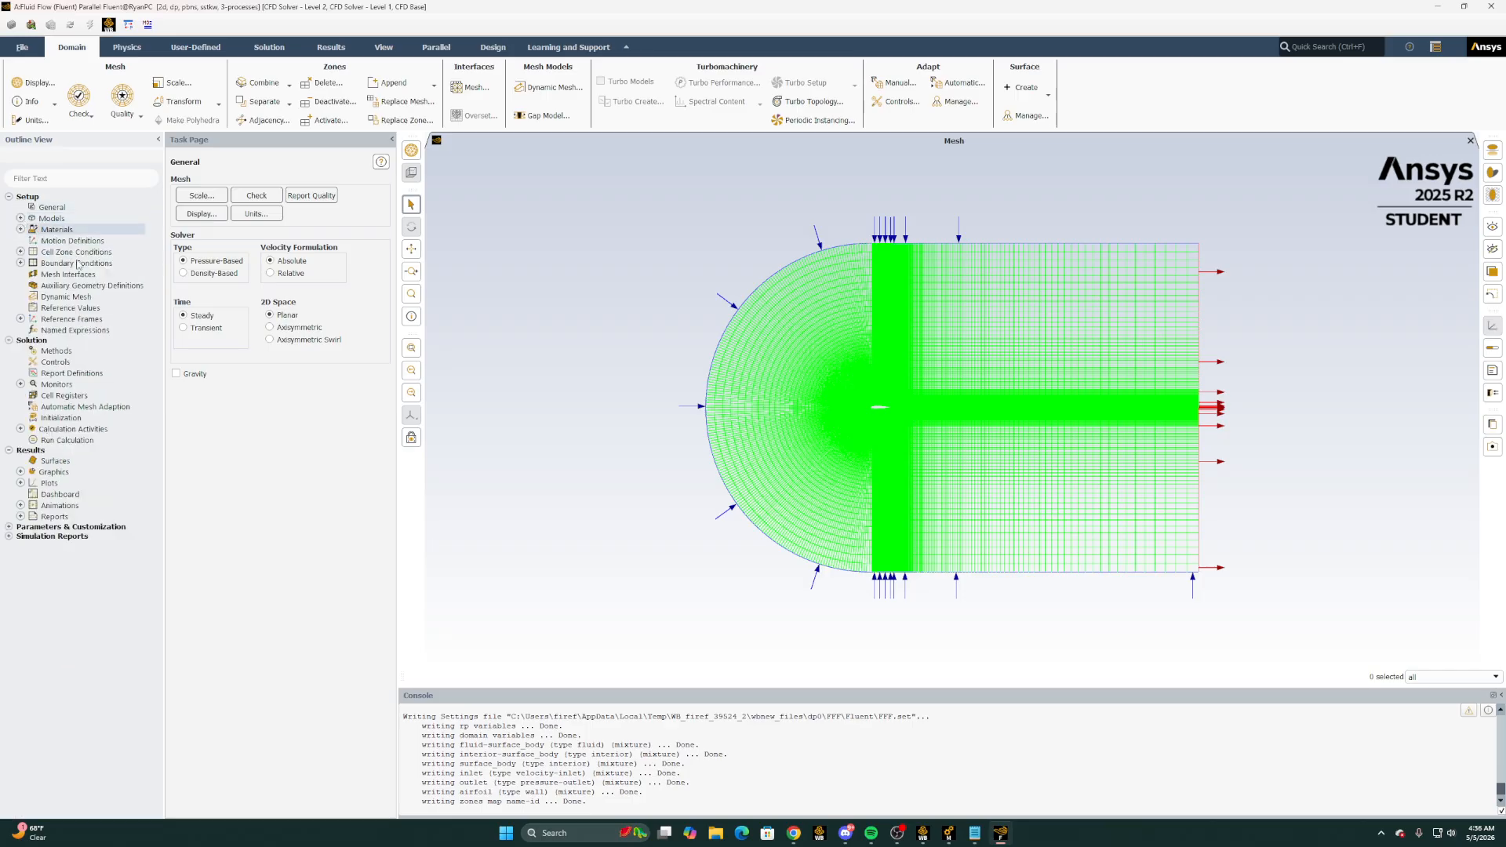
{"action": "left_click", "coordinate": [21, 229]}
{"action": "left_click", "coordinate": [32, 241]}
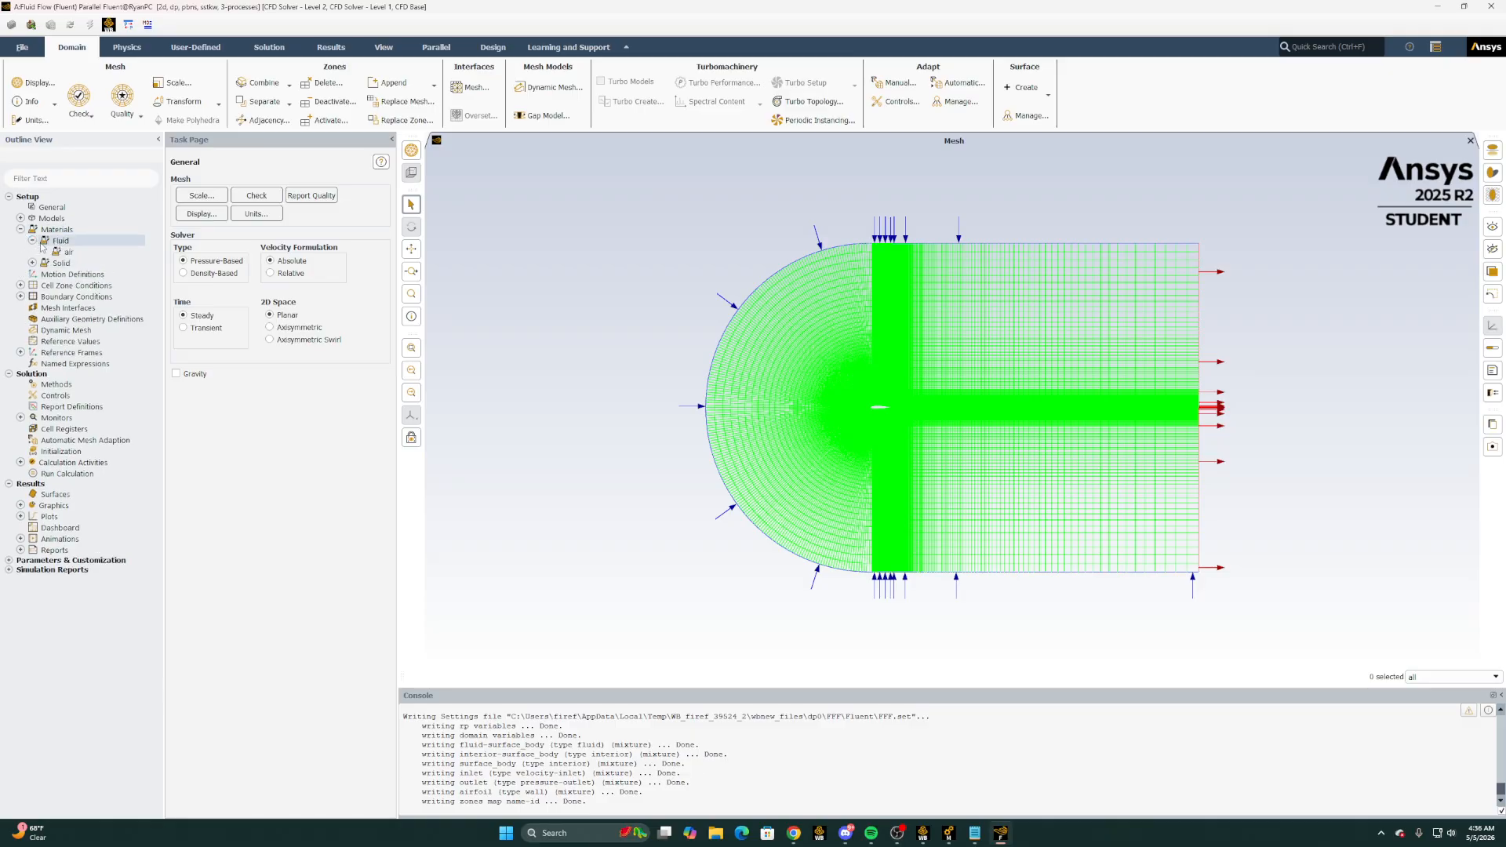
{"action": "double_click", "coordinate": [67, 251]}
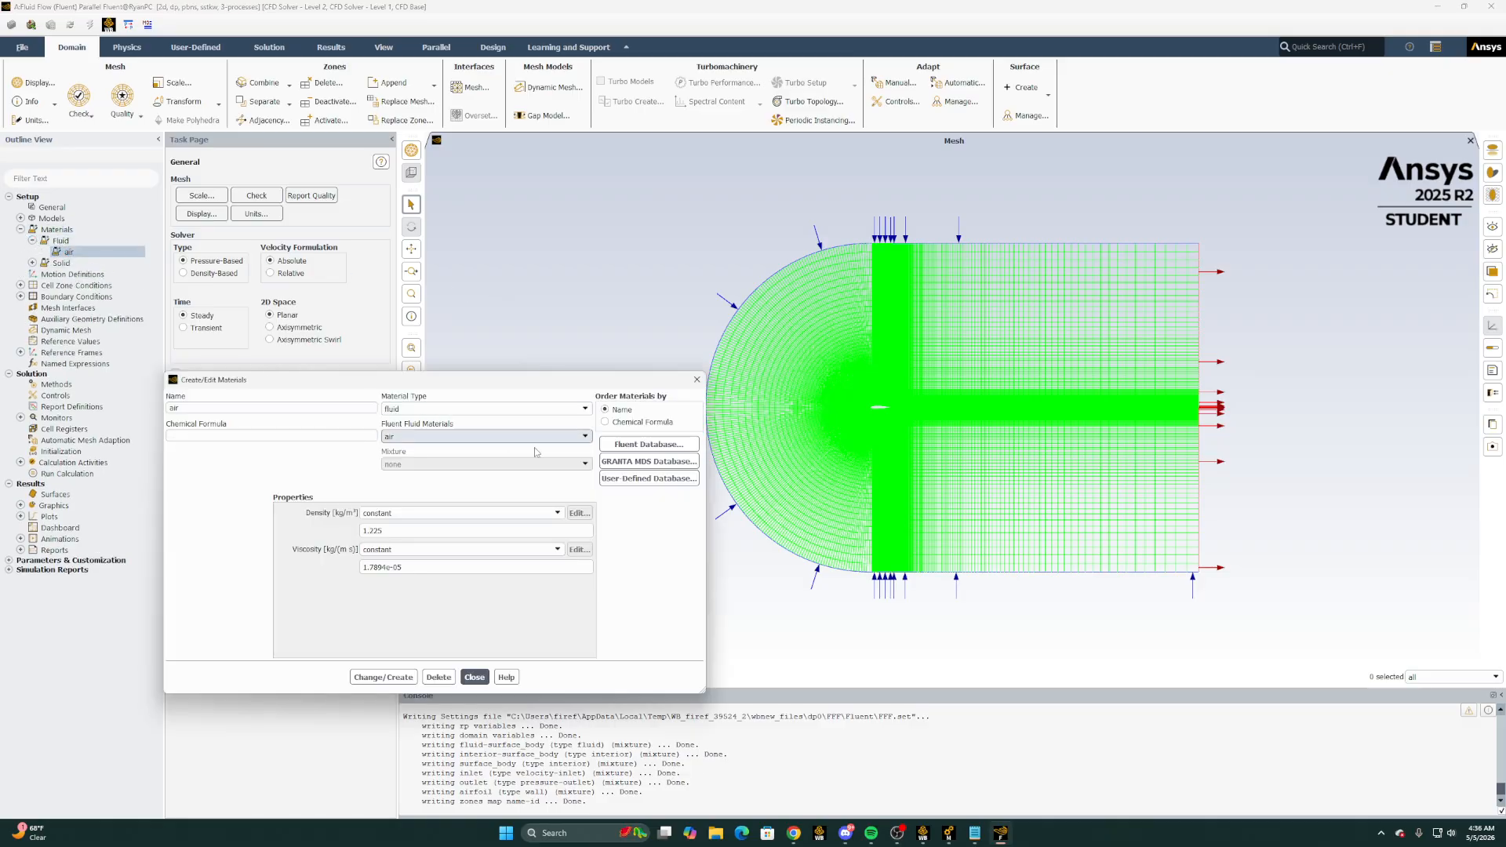
{"action": "mouse_move", "coordinate": [794, 836]}
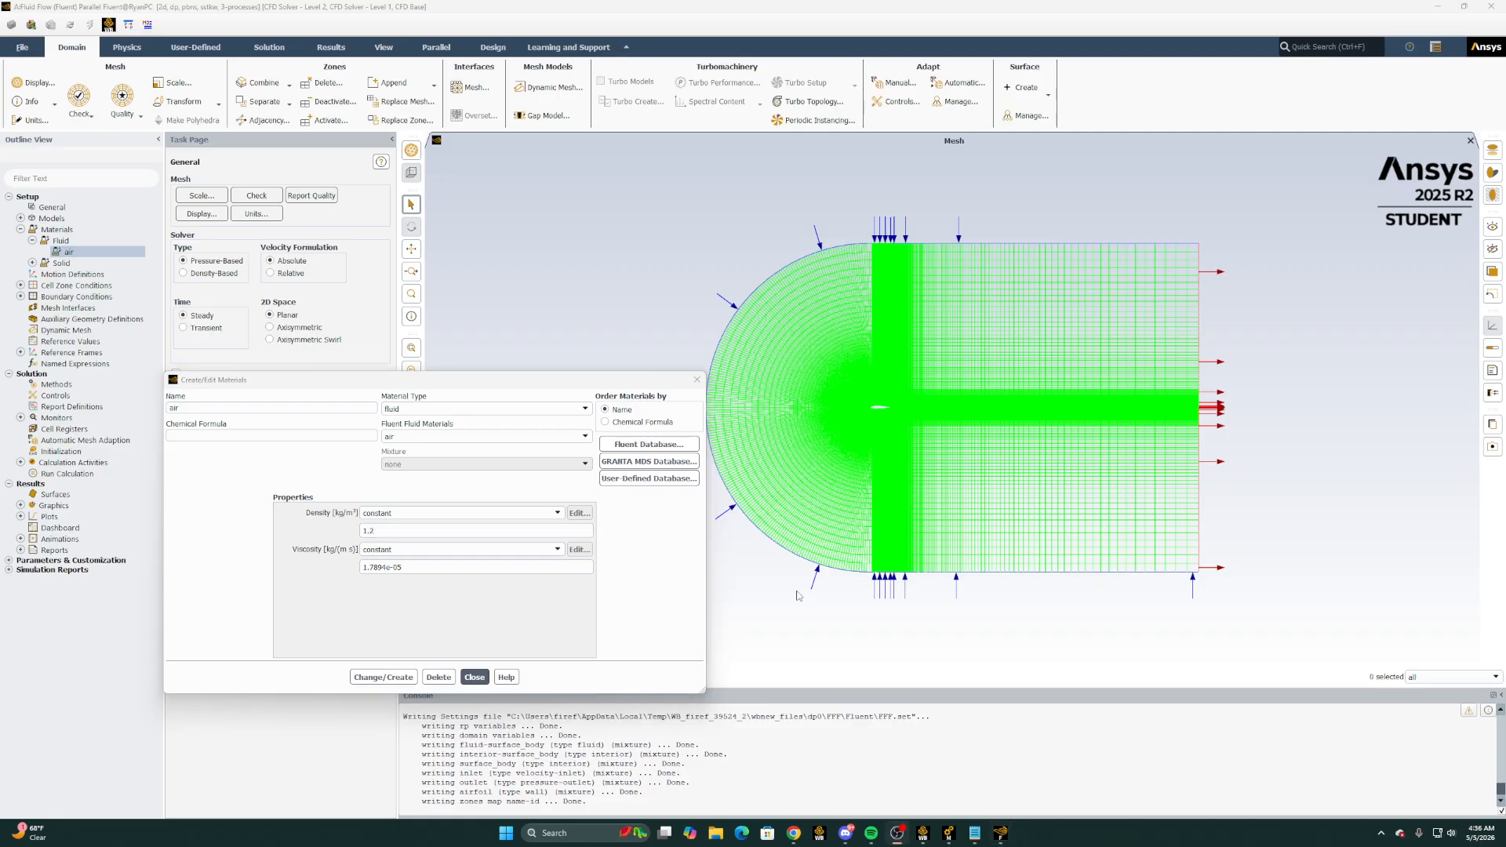
Check the viscosity in the BONUS SIMULATION.pdf assignment, set air's viscosity to 1.8e-05 kg/(m s) and apply the material change
{"action": "left_click_drag", "start_coordinate": [436, 567], "coordinate": [377, 566]}
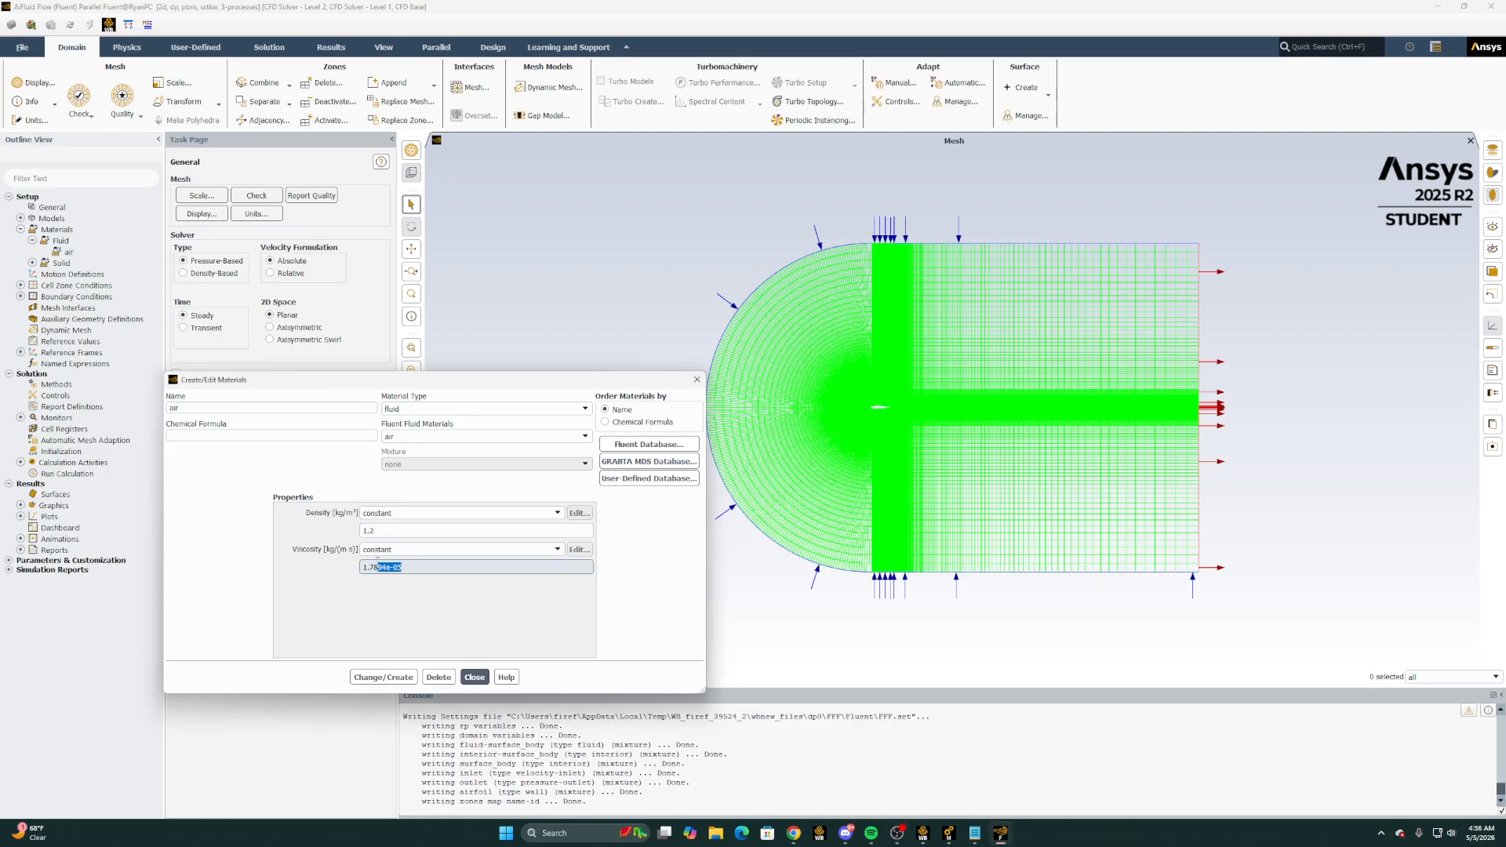
{"action": "left_click", "coordinate": [794, 834]}
{"action": "left_click", "coordinate": [736, 777]}
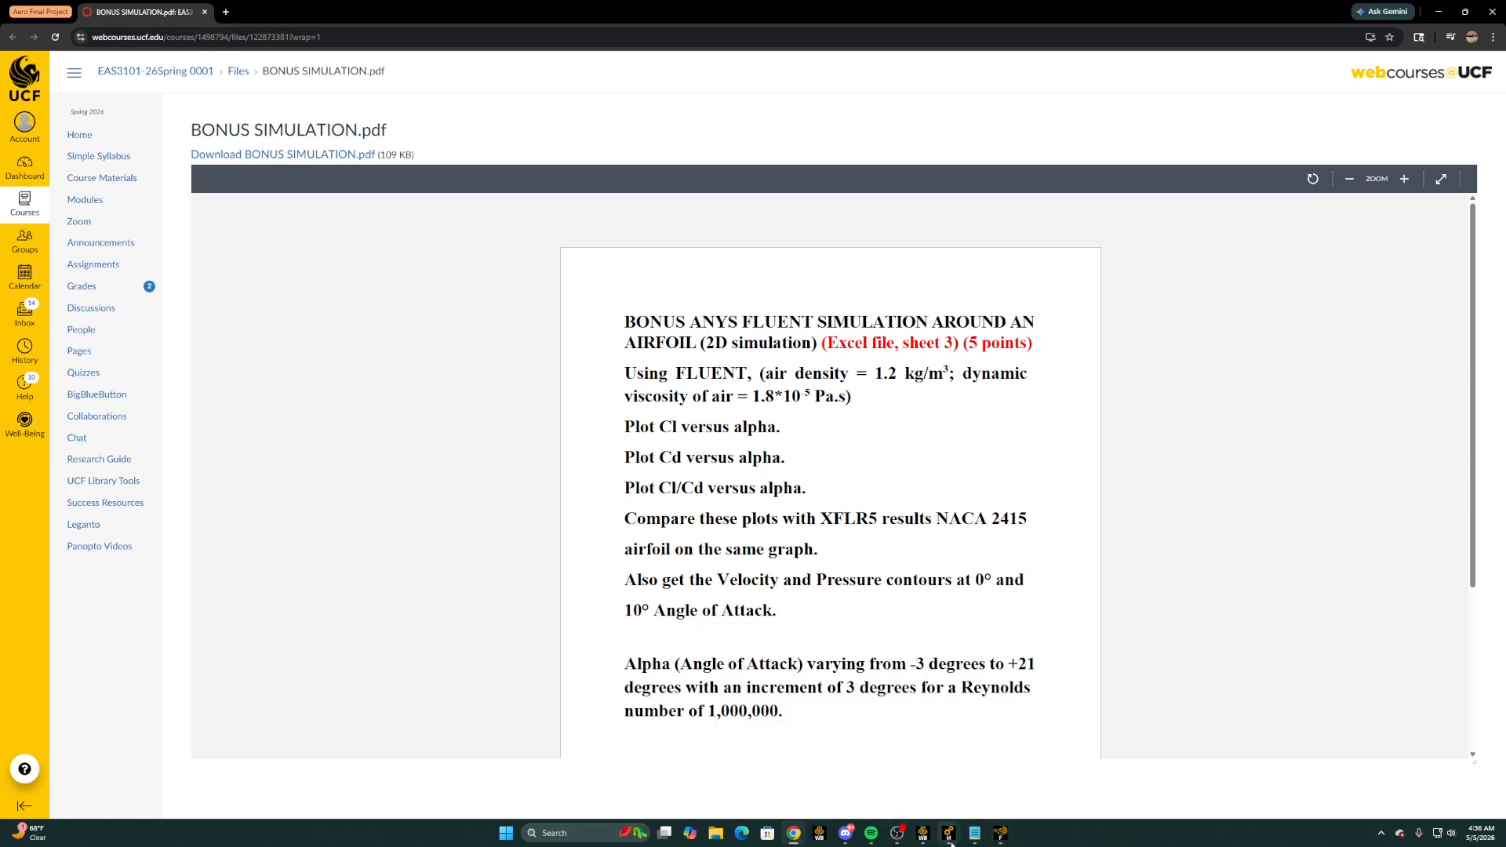
{"action": "left_click", "coordinate": [934, 765]}
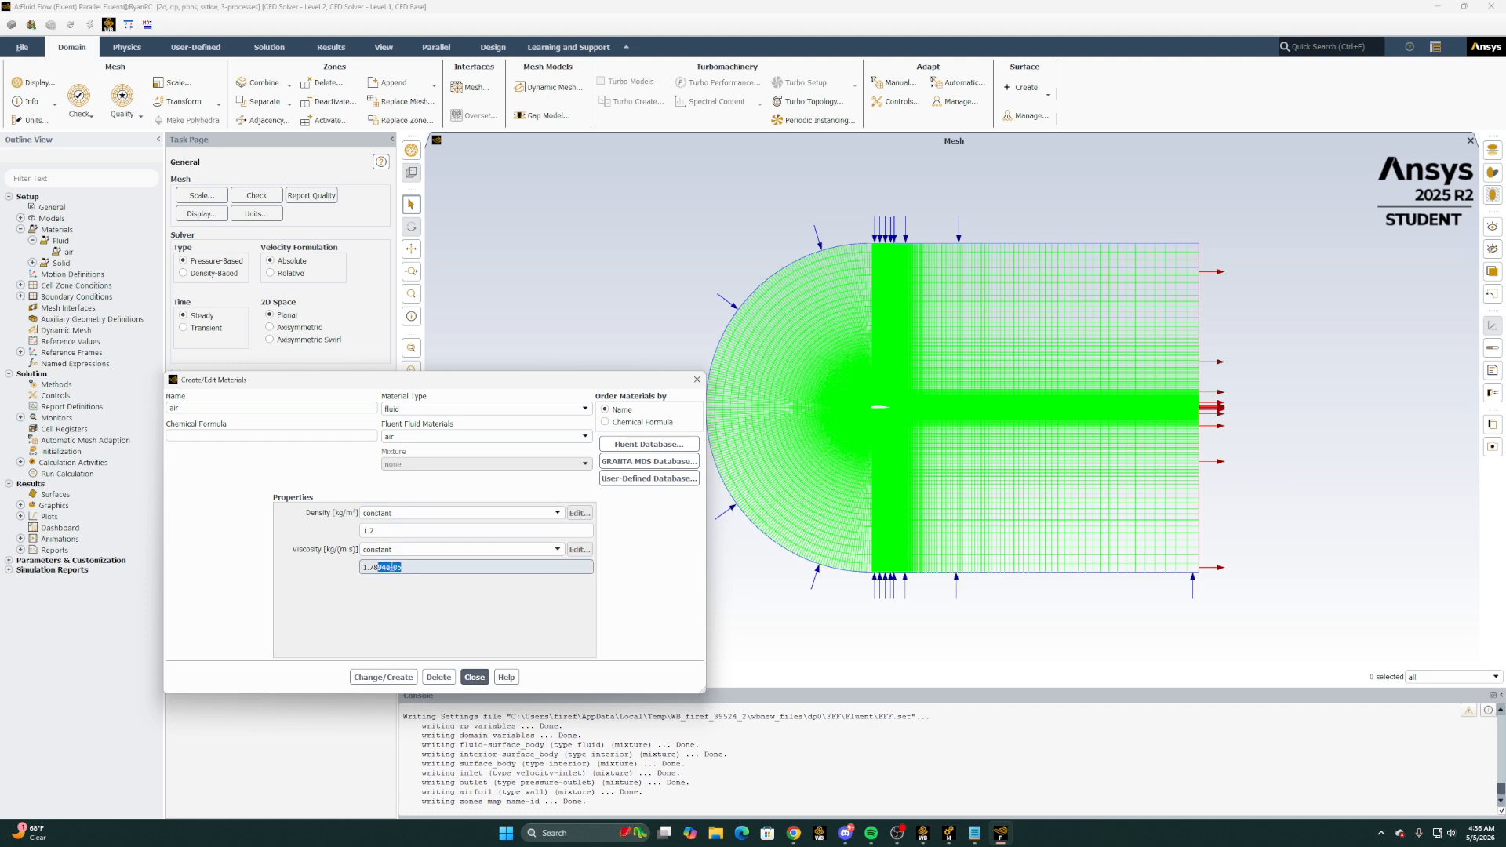
{"action": "left_click", "coordinate": [376, 566]}
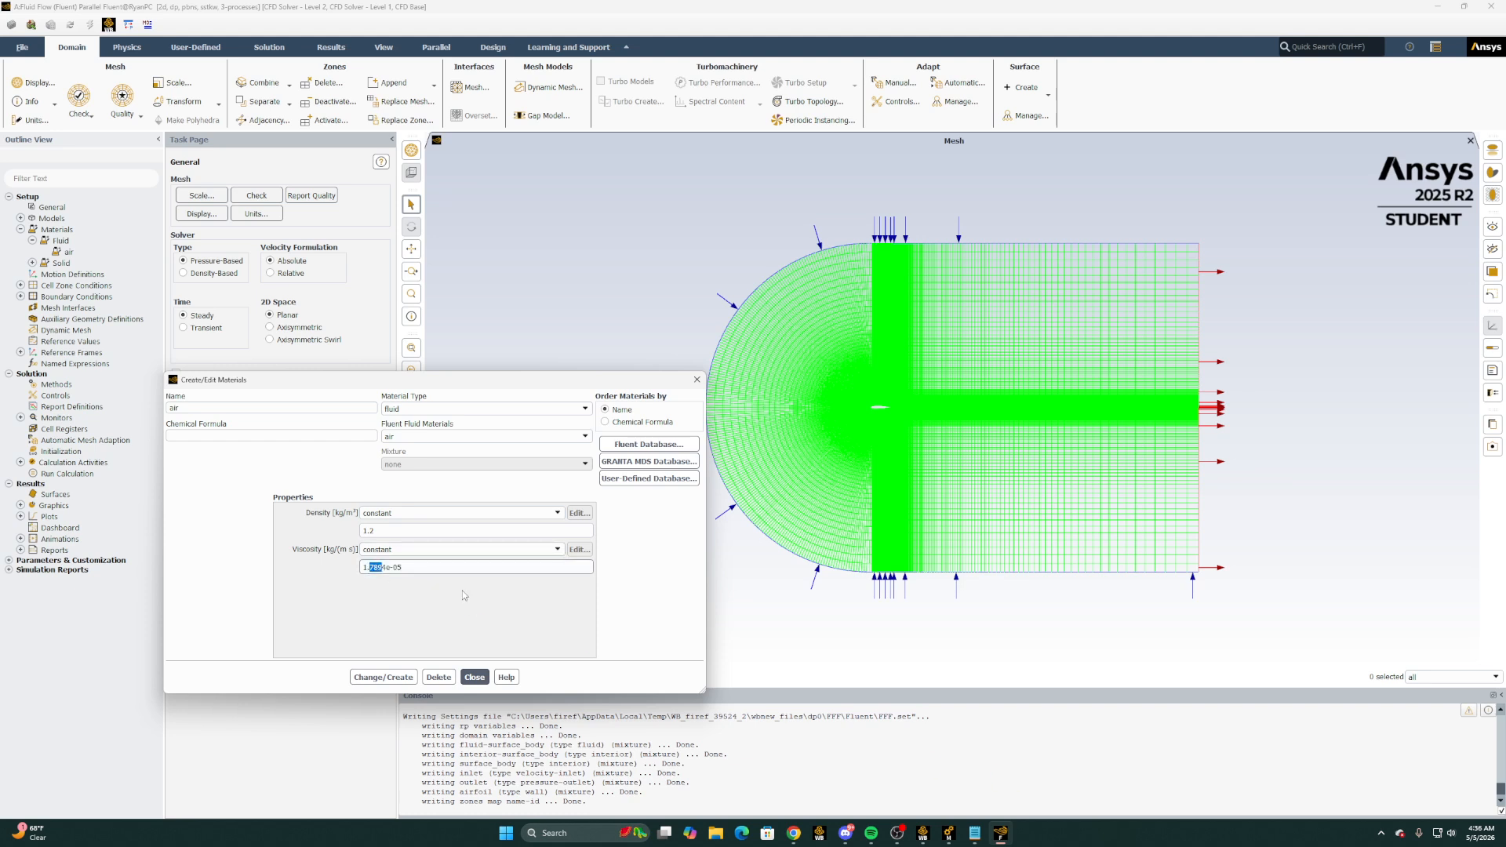
{"action": "key", "text": "BackSpace"}
{"action": "type", "text": "8"}
{"action": "key", "text": "BackSpace"}
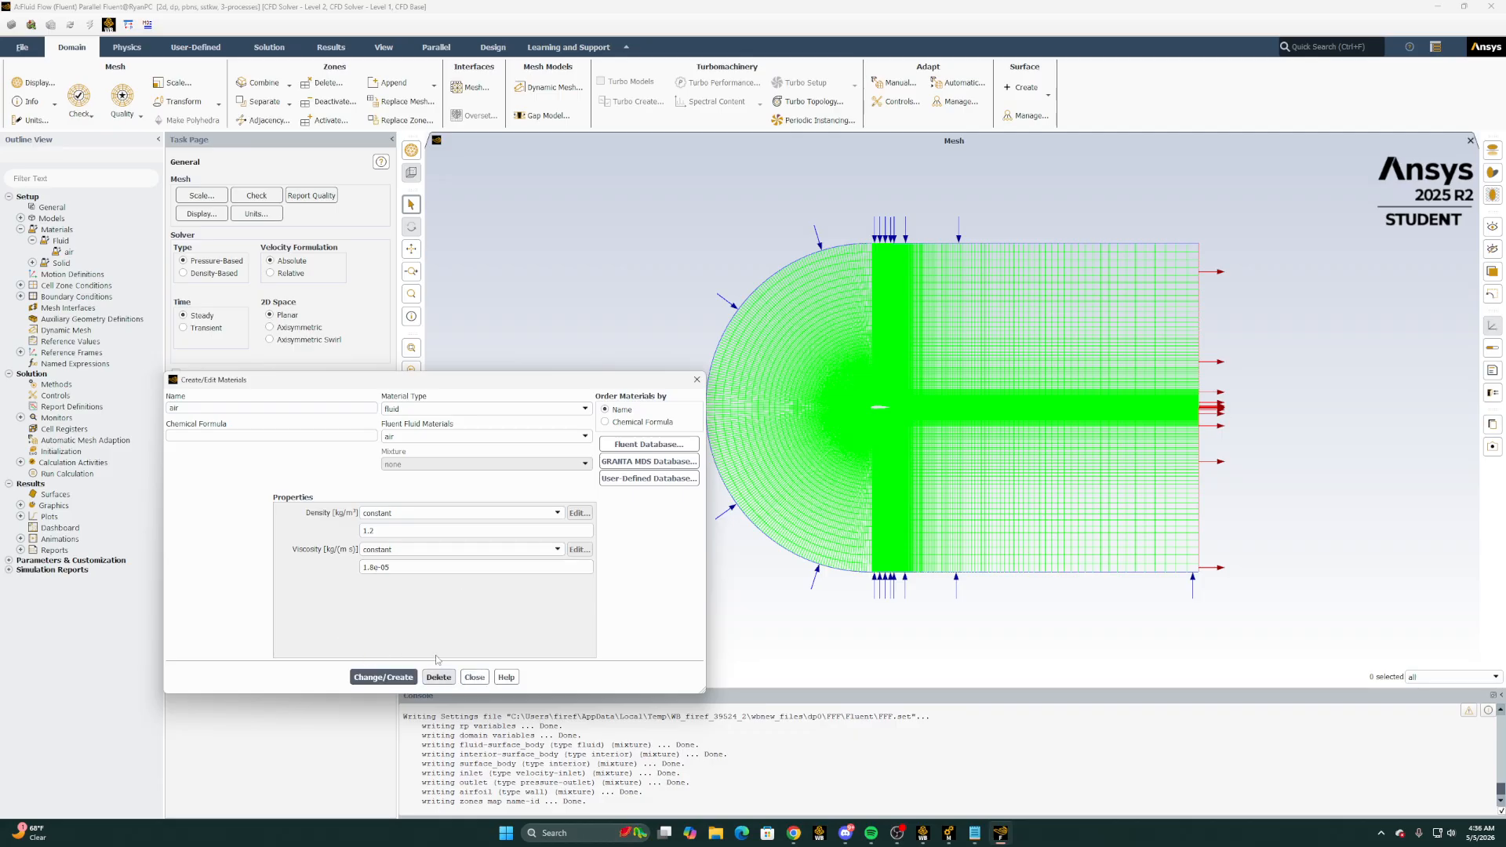
{"action": "left_click", "coordinate": [475, 677]}
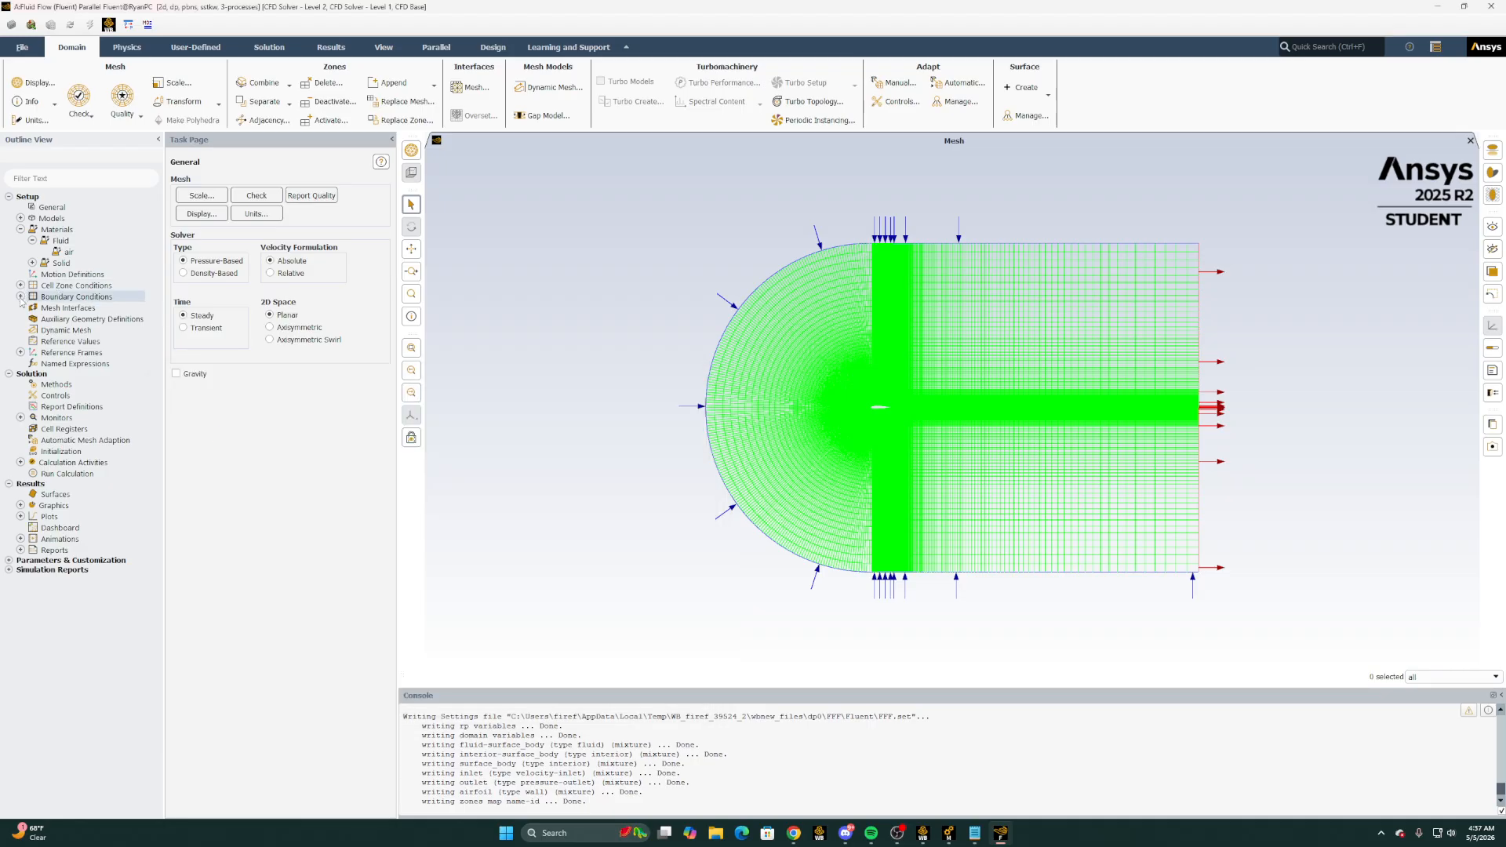
Expand the inlet, outlet and wall boundary conditions, open the velocity inlet and set its velocity specification method to Components
{"action": "left_click", "coordinate": [20, 297]}
{"action": "left_click", "coordinate": [32, 308]}
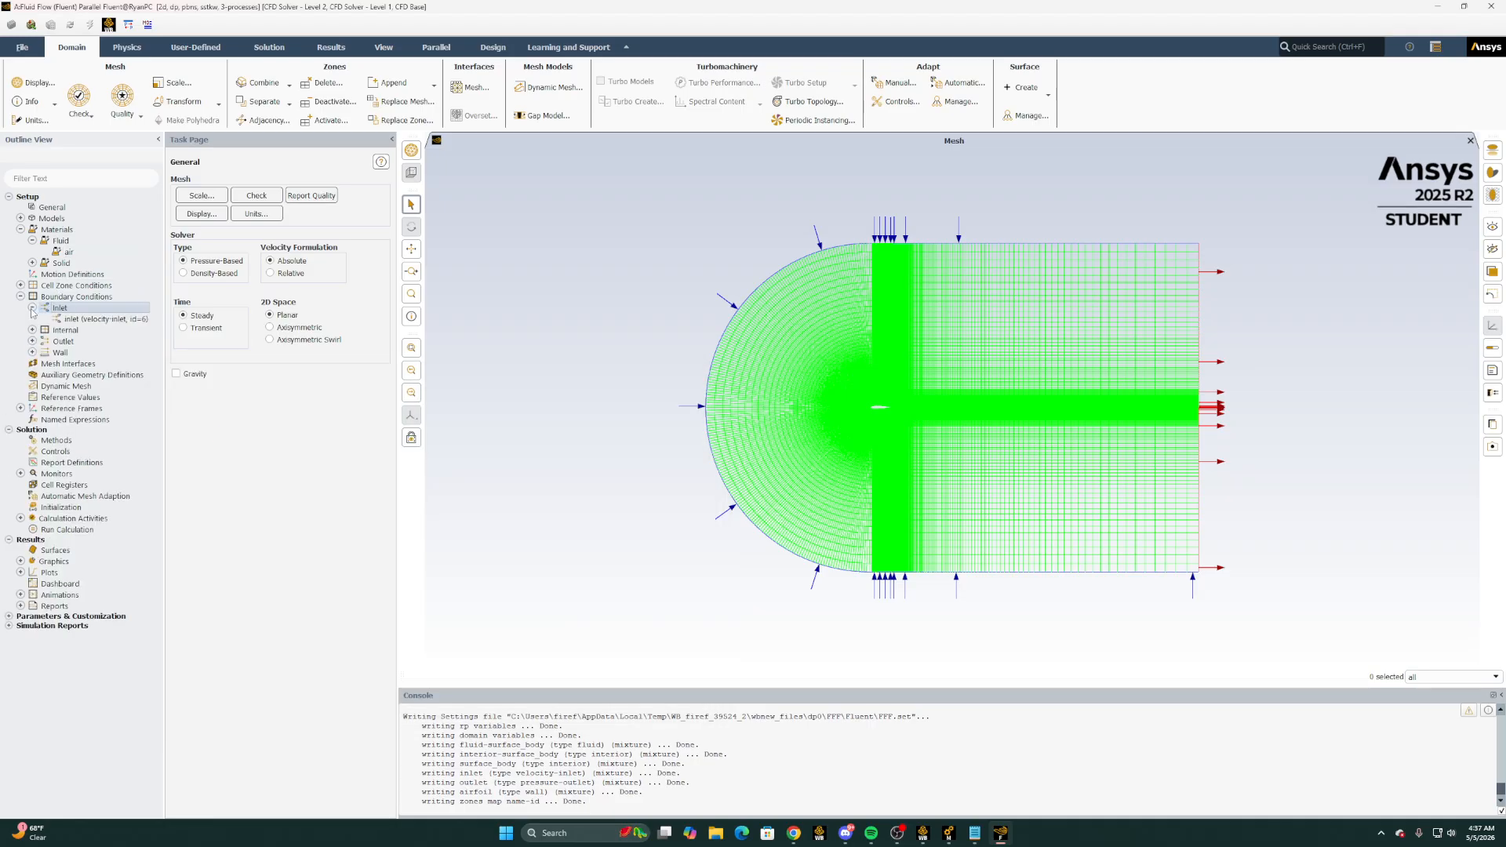
{"action": "left_click", "coordinate": [33, 341]}
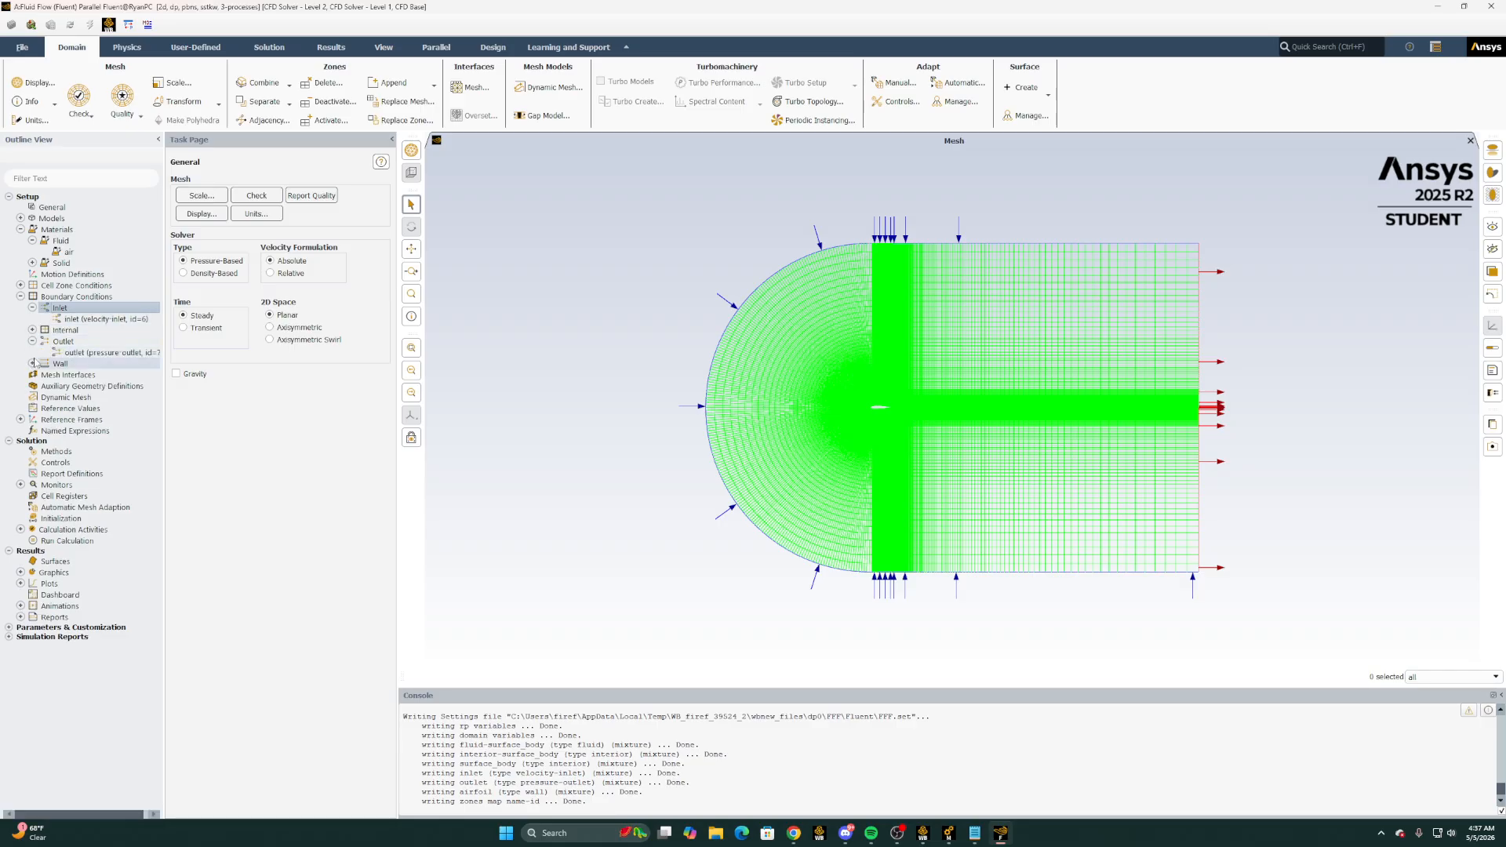
{"action": "left_click", "coordinate": [32, 364]}
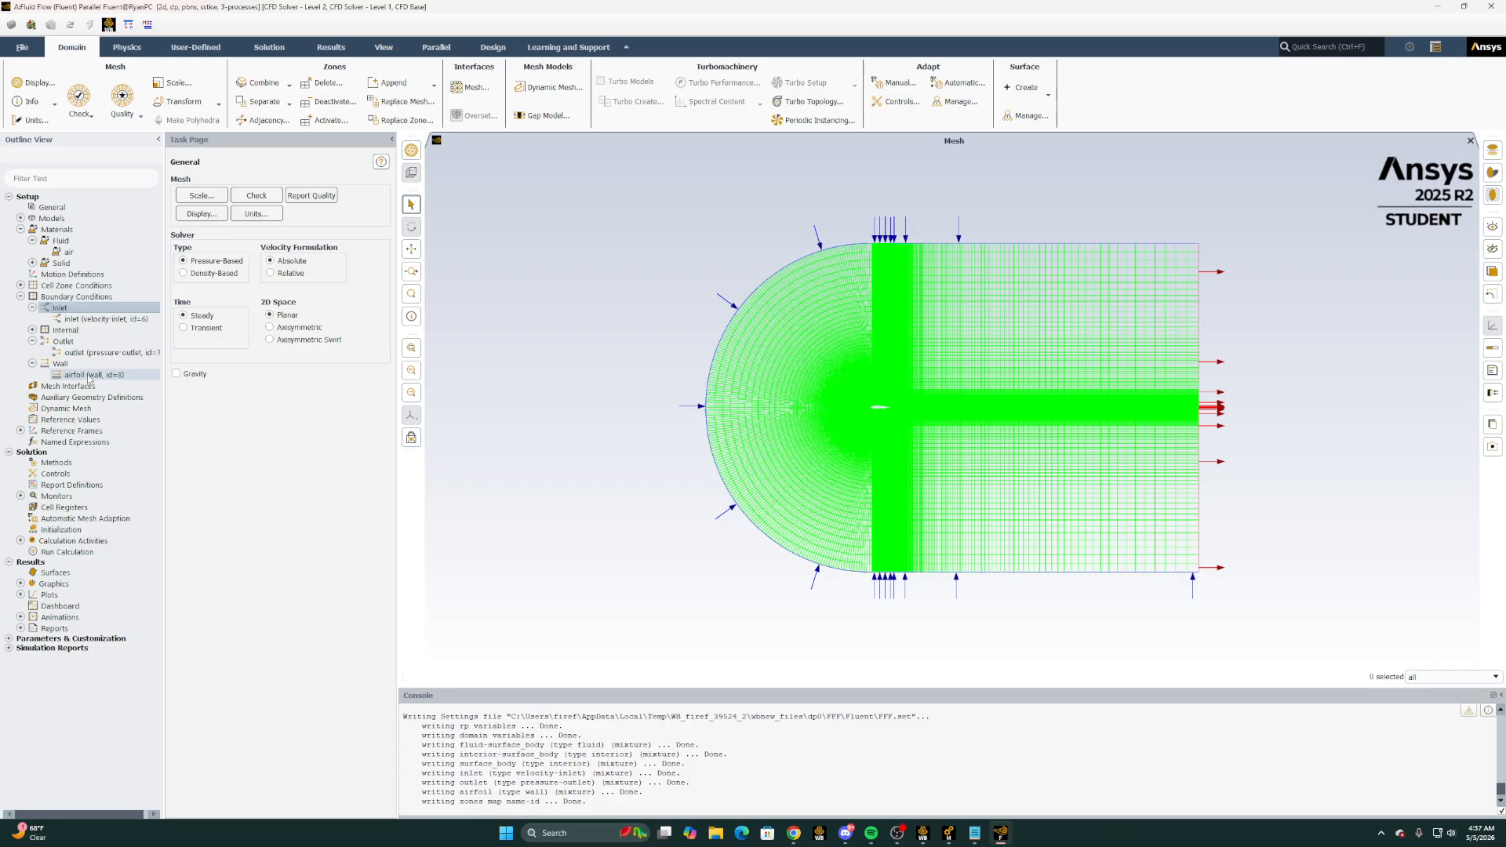
{"action": "left_click", "coordinate": [121, 319]}
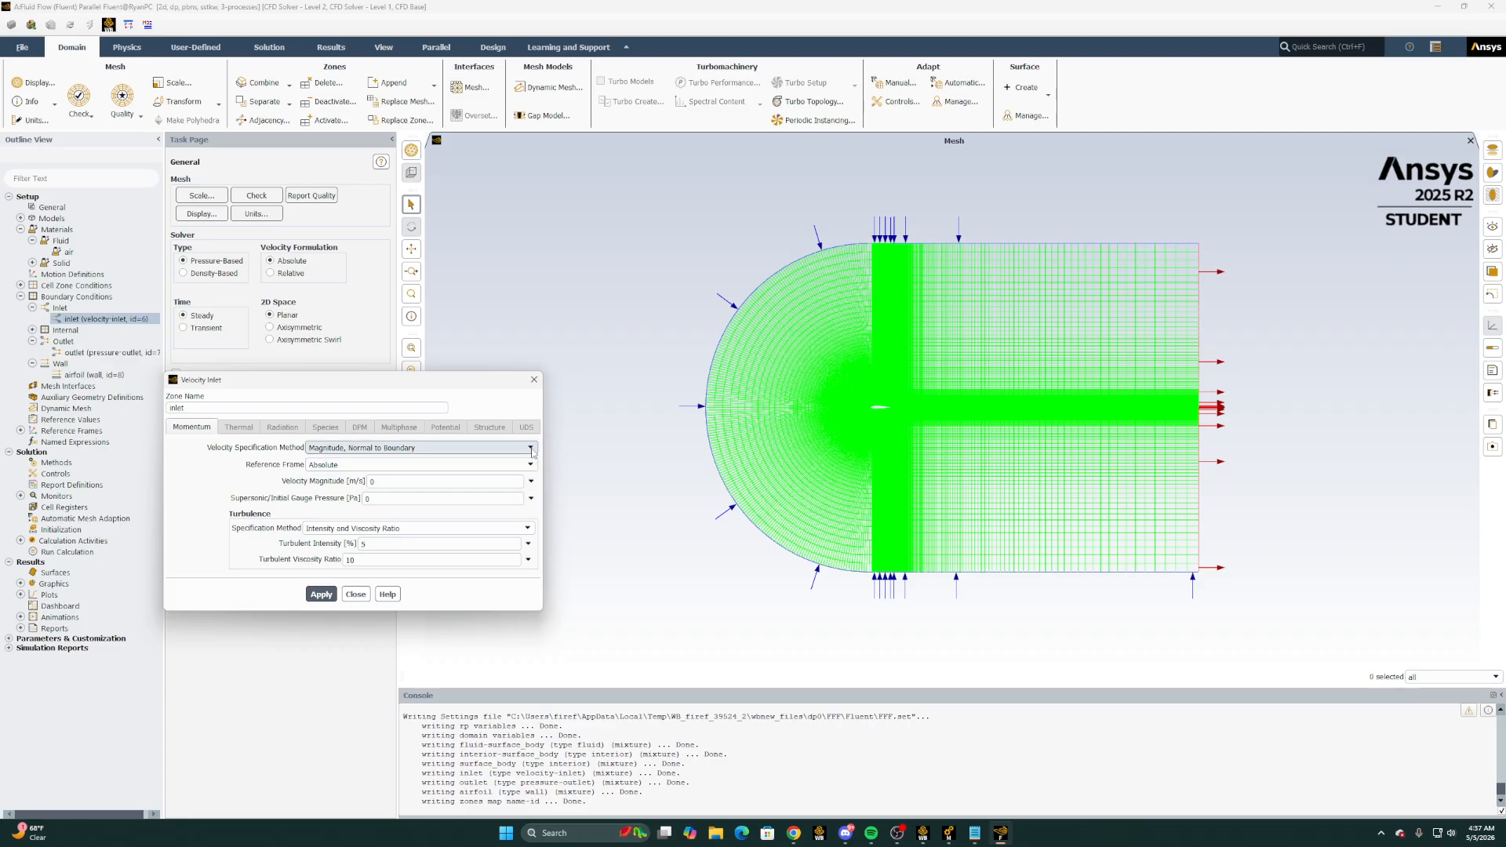
{"action": "left_click", "coordinate": [531, 448]}
{"action": "left_click", "coordinate": [427, 469]}
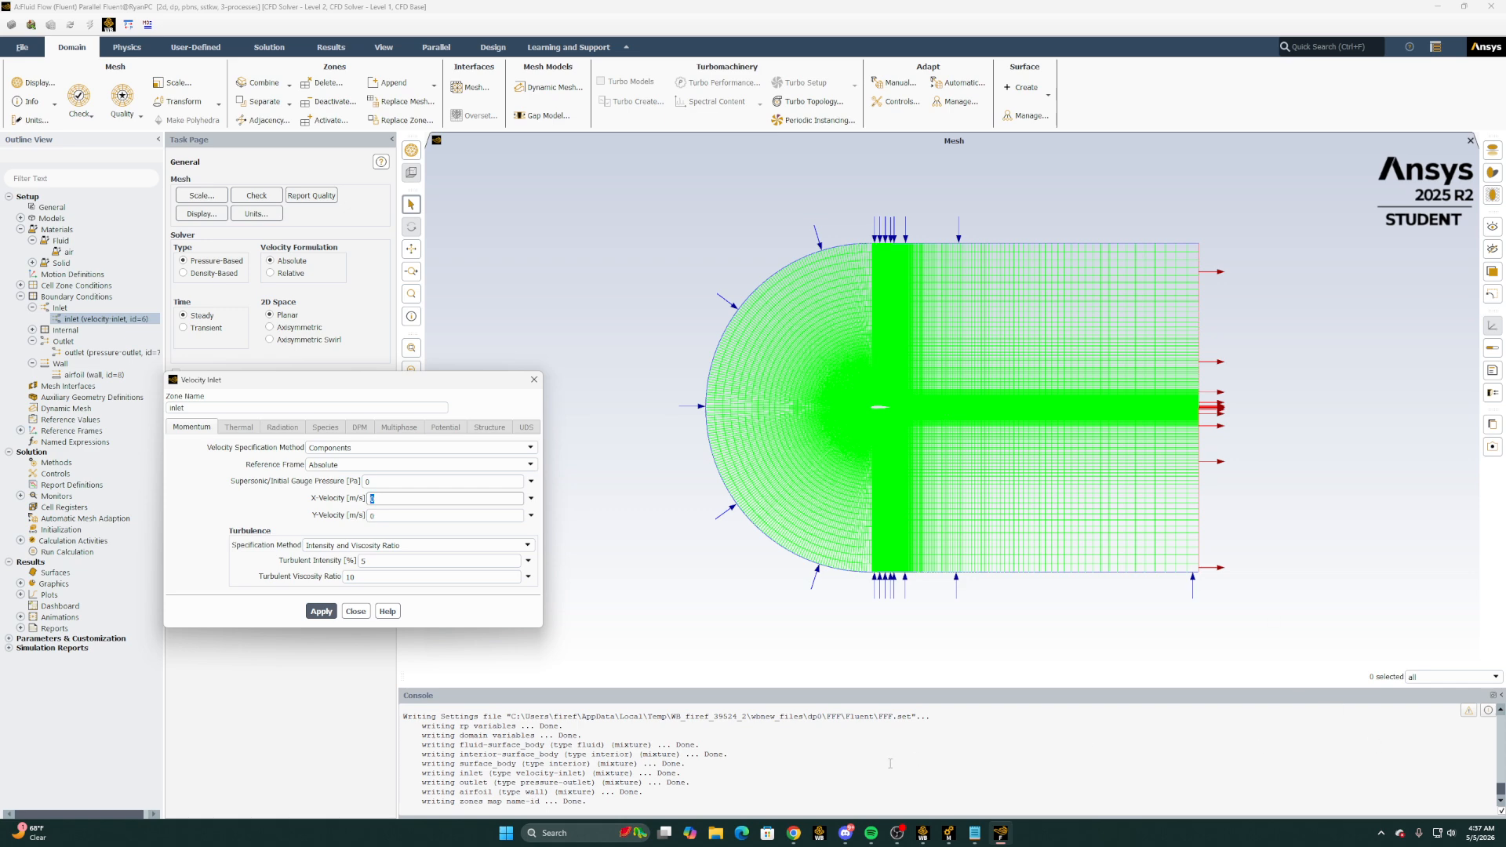
Switch to the Ozbay XLFR5 Final Project workbook and examine the velocity components and sine/cosine formulas in the zero-degree angle-of-attack row
{"action": "mouse_move", "coordinate": [794, 833]}
{"action": "left_click", "coordinate": [831, 789]}
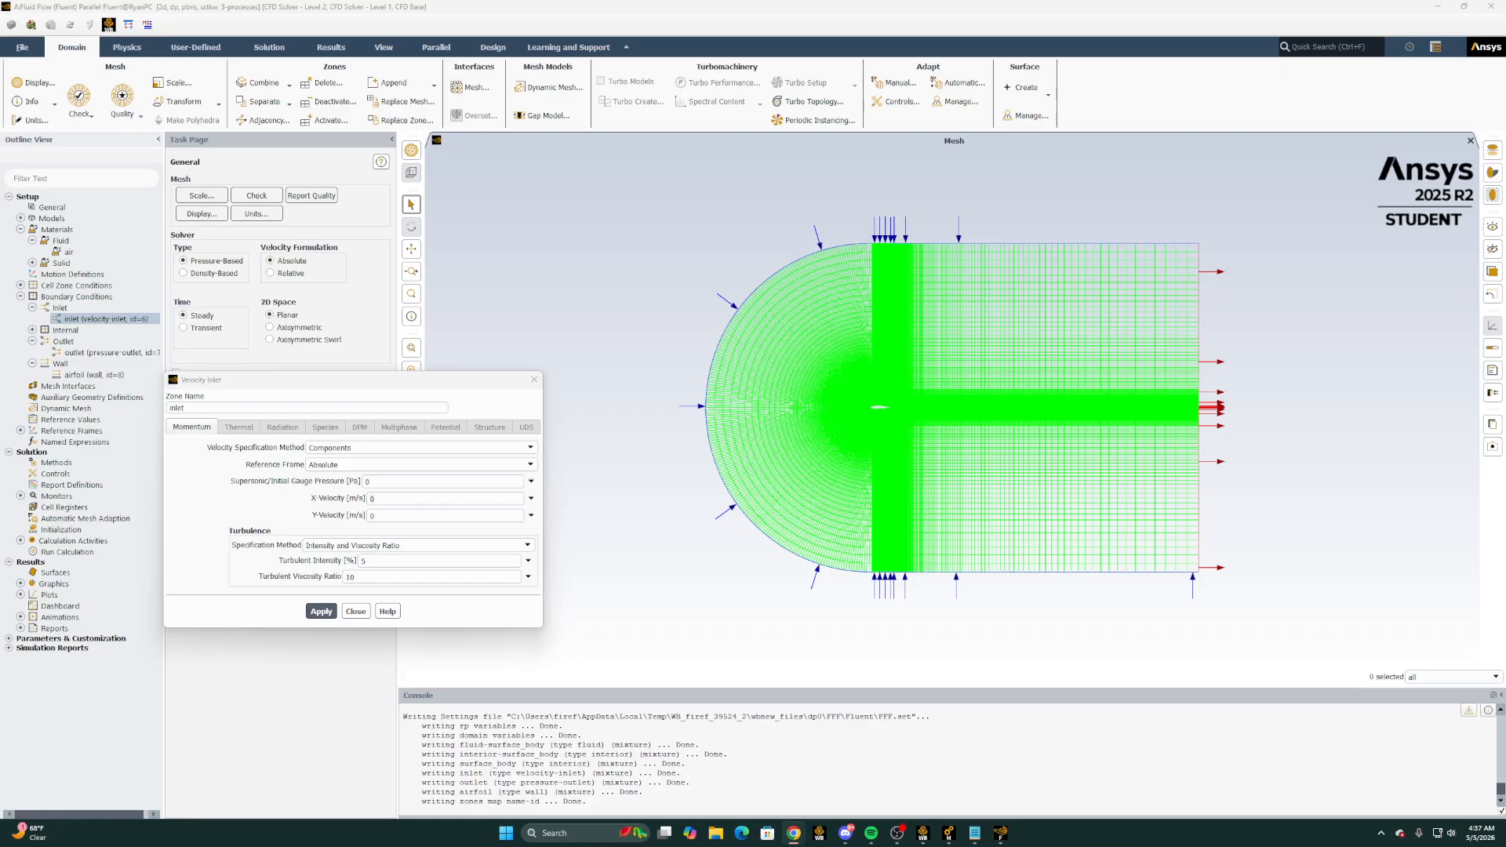
{"action": "left_click_drag", "start_coordinate": [1505, 40], "coordinate": [611, 1]}
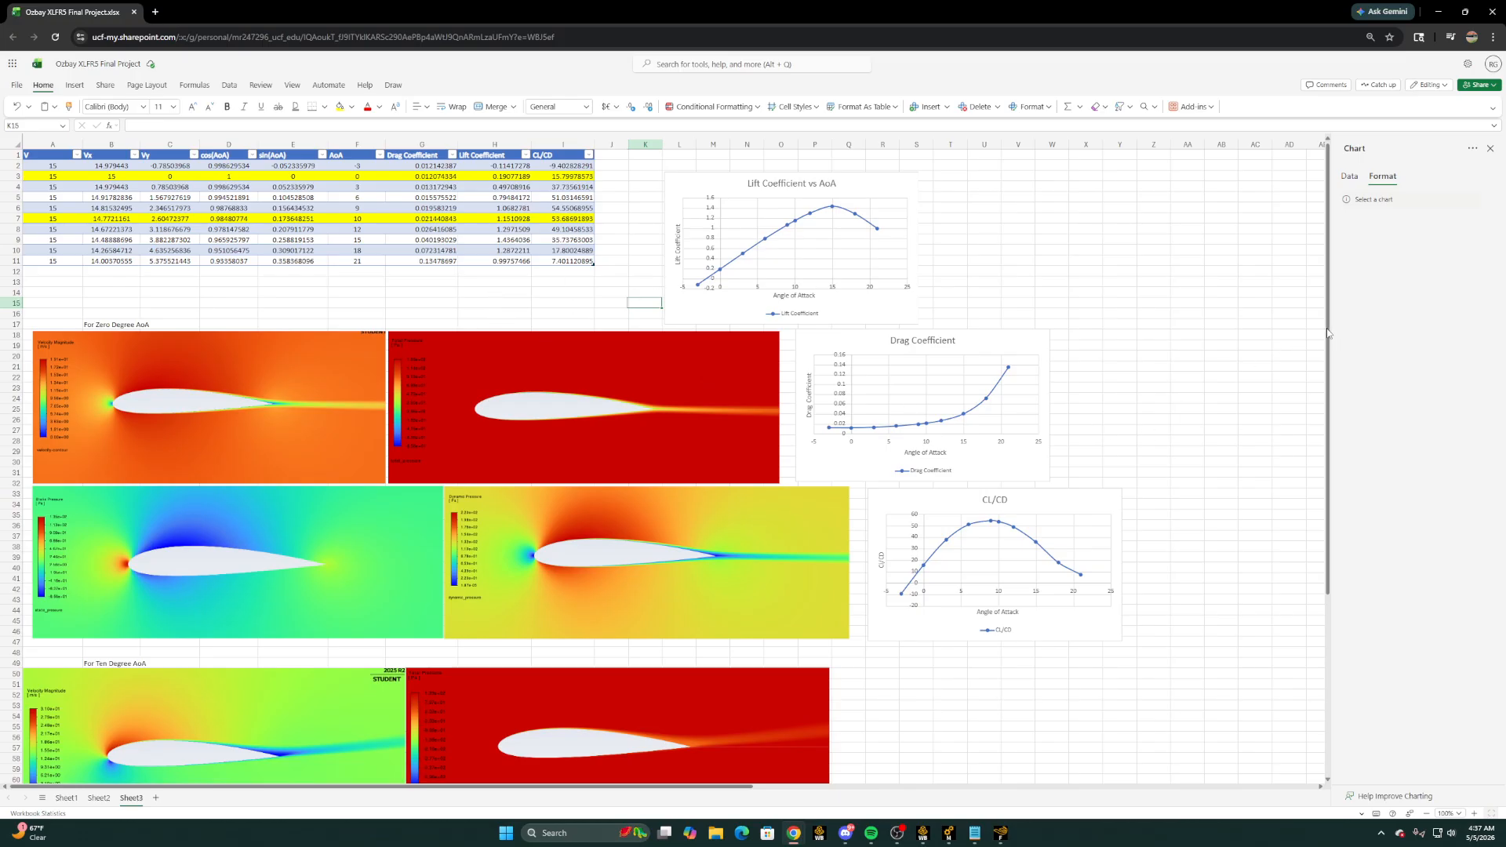
{"action": "left_click", "coordinate": [69, 179]}
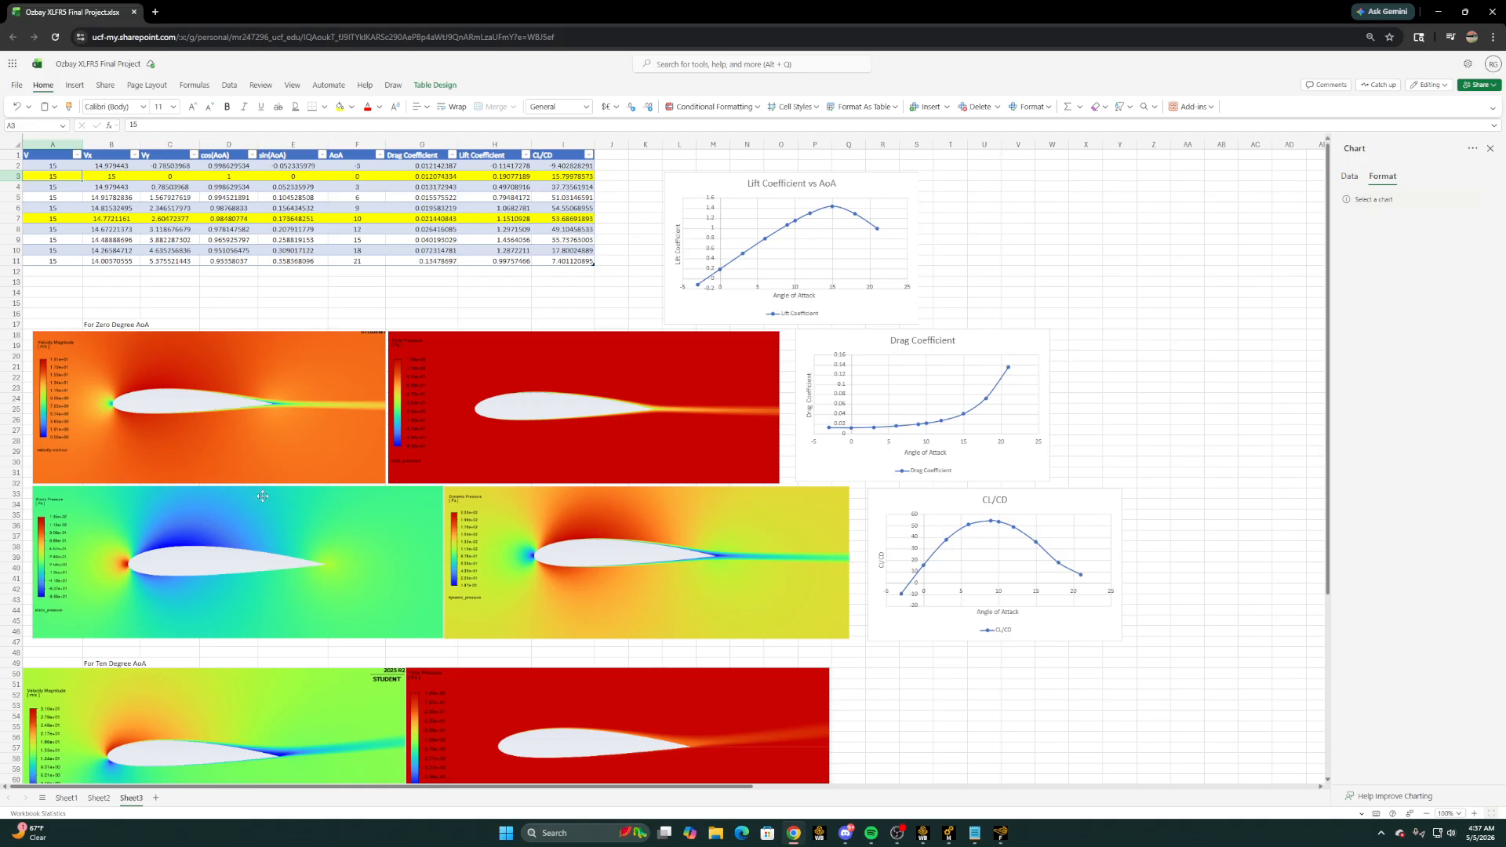
{"action": "scroll", "coordinate": [353, 597], "scroll_direction": "down", "scroll_amount": 5}
{"action": "scroll", "coordinate": [521, 520], "scroll_direction": "up", "scroll_amount": 5}
{"action": "left_click", "coordinate": [125, 175]}
{"action": "left_click", "coordinate": [162, 178]}
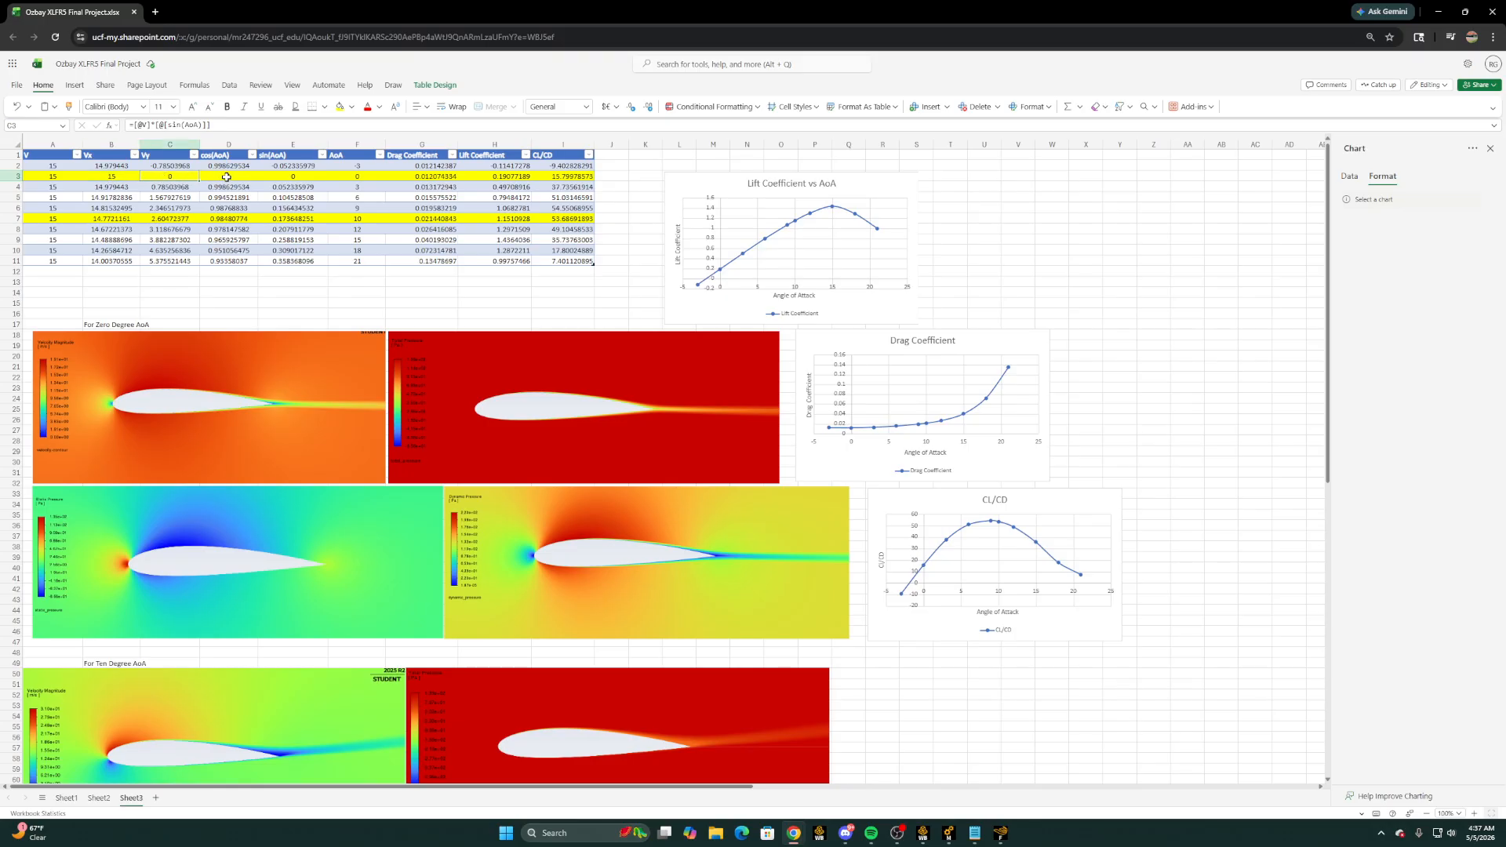
{"action": "left_click", "coordinate": [342, 177]}
{"action": "left_click", "coordinate": [311, 178]}
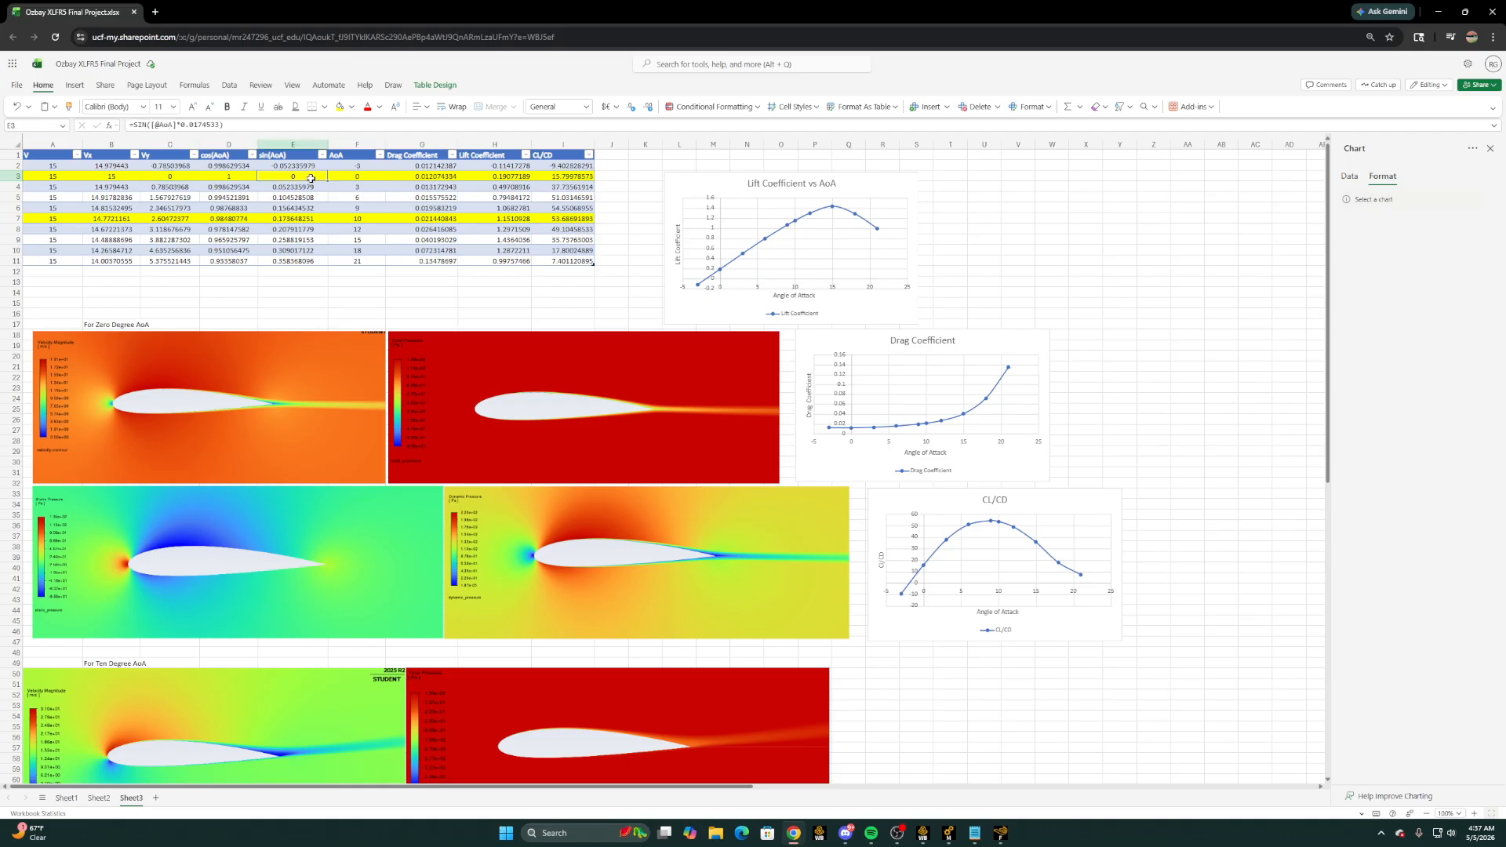
{"action": "left_click", "coordinate": [221, 175]}
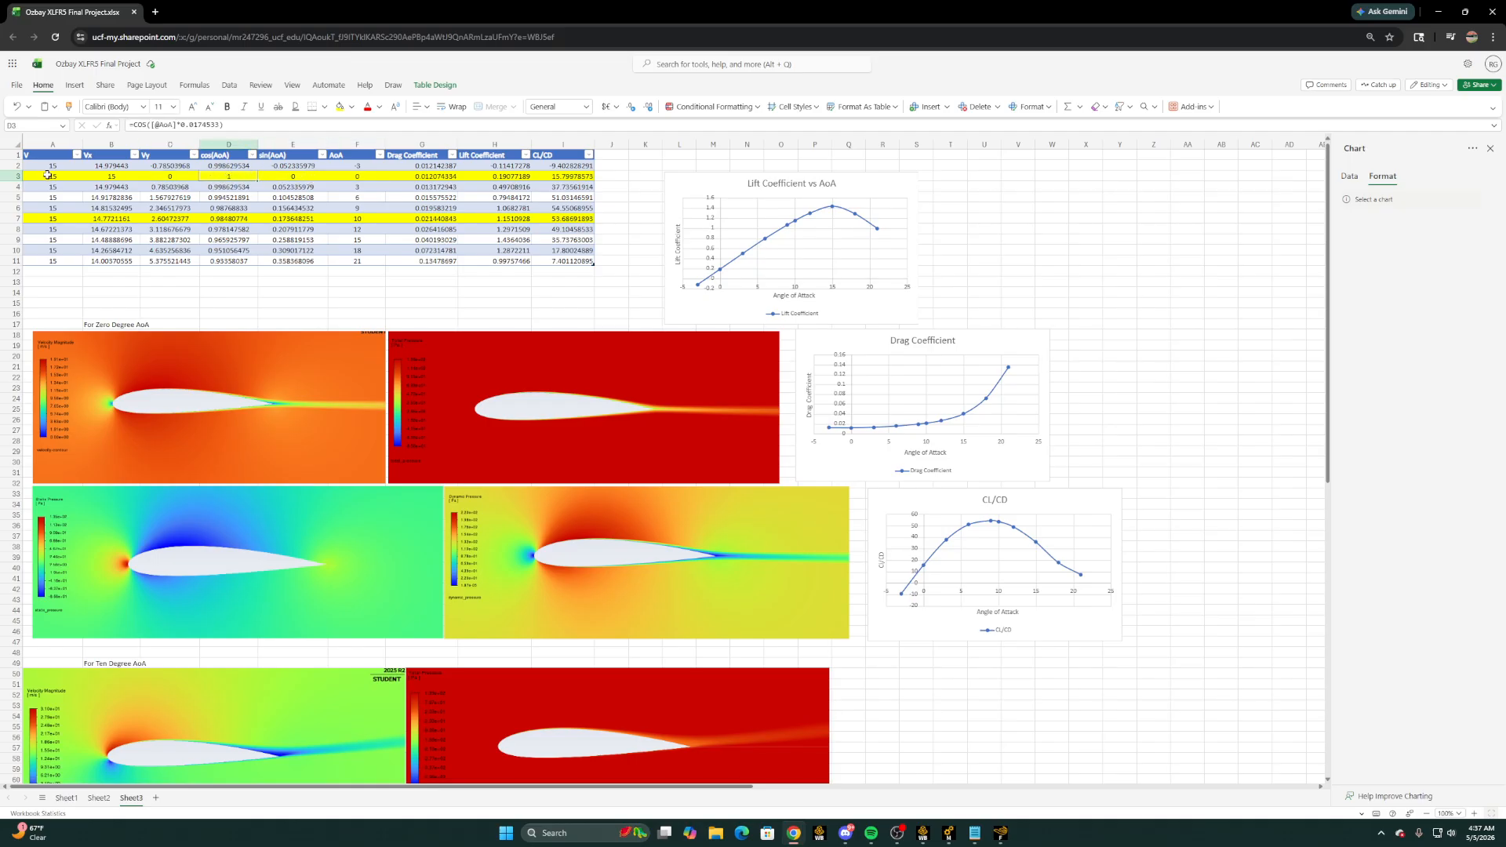
{"action": "left_click", "coordinate": [47, 176]}
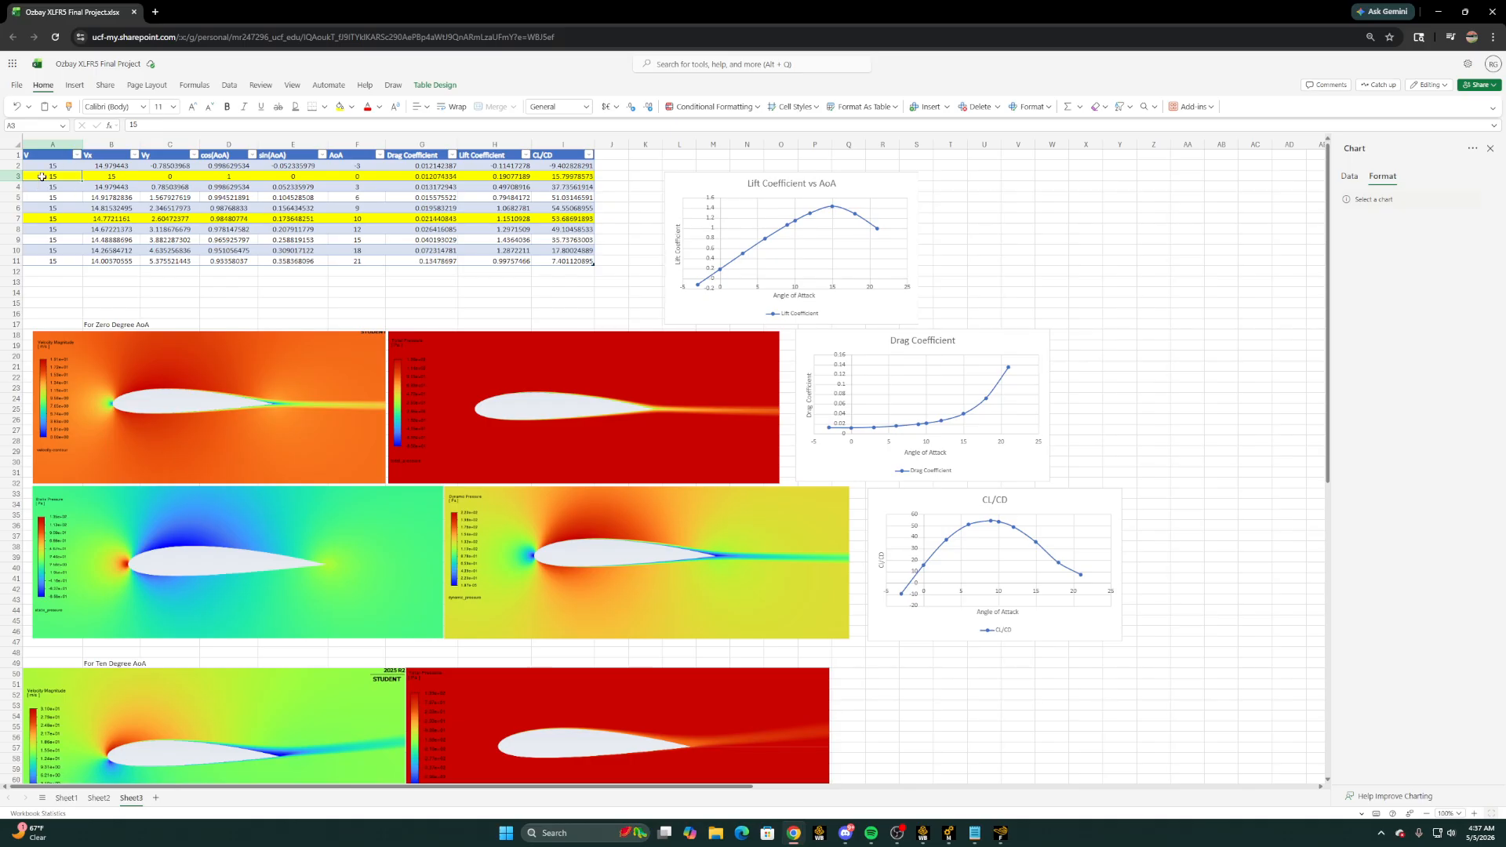
{"action": "left_click", "coordinate": [120, 178]}
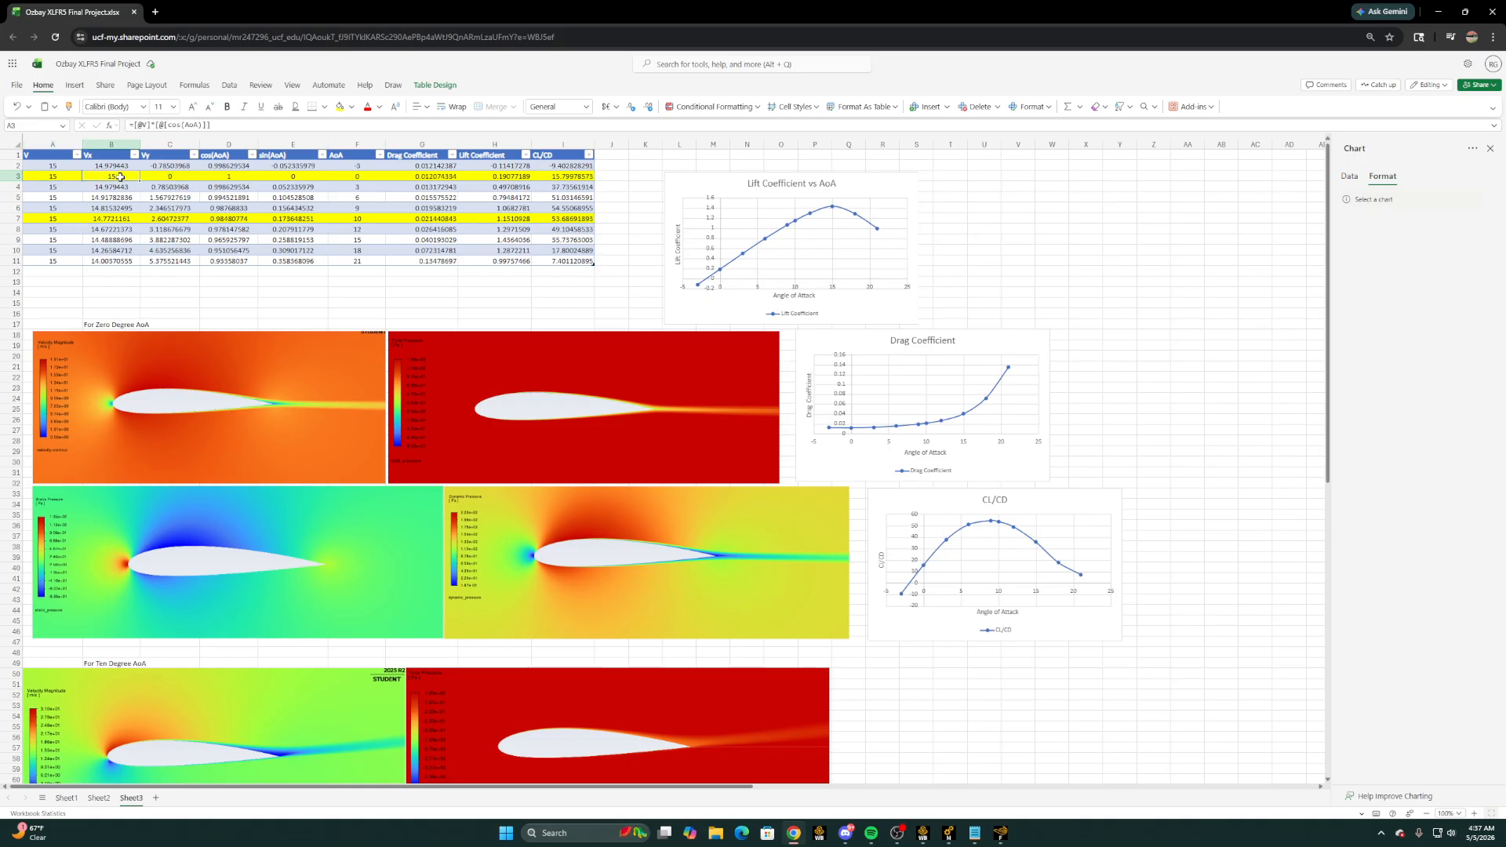
{"action": "left_click", "coordinate": [172, 176]}
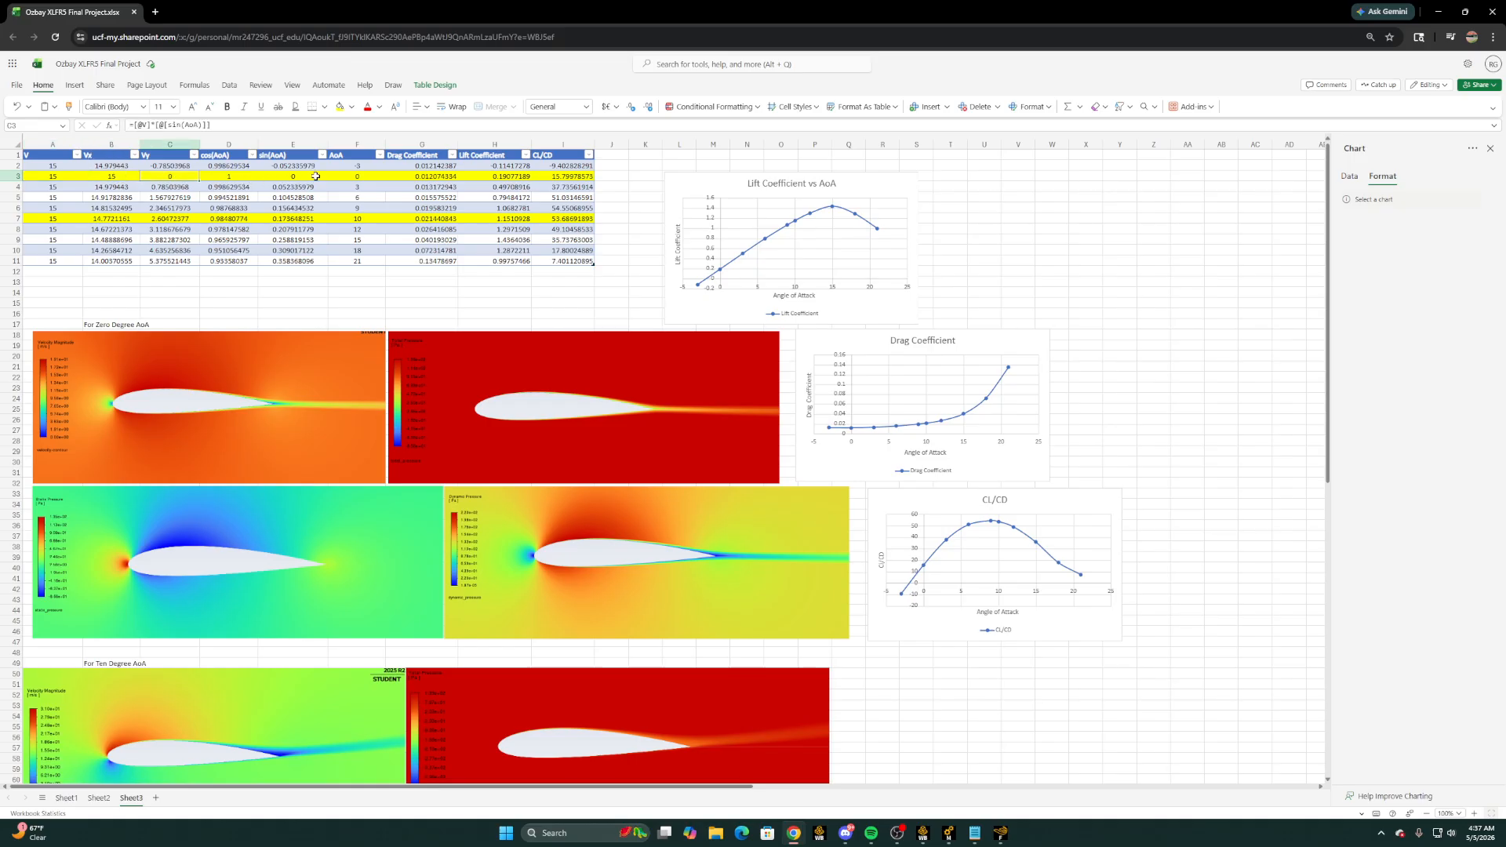
Examine the sine, cosine, Vx and Vy cells for the -3 degree angle of attack, ending on the zero-degree row's velocity
{"action": "left_click", "coordinate": [286, 168]}
{"action": "left_click", "coordinate": [219, 167]}
{"action": "left_click", "coordinate": [166, 169]}
{"action": "left_click", "coordinate": [132, 168]}
{"action": "left_click", "coordinate": [152, 167]}
{"action": "left_click", "coordinate": [61, 179]}
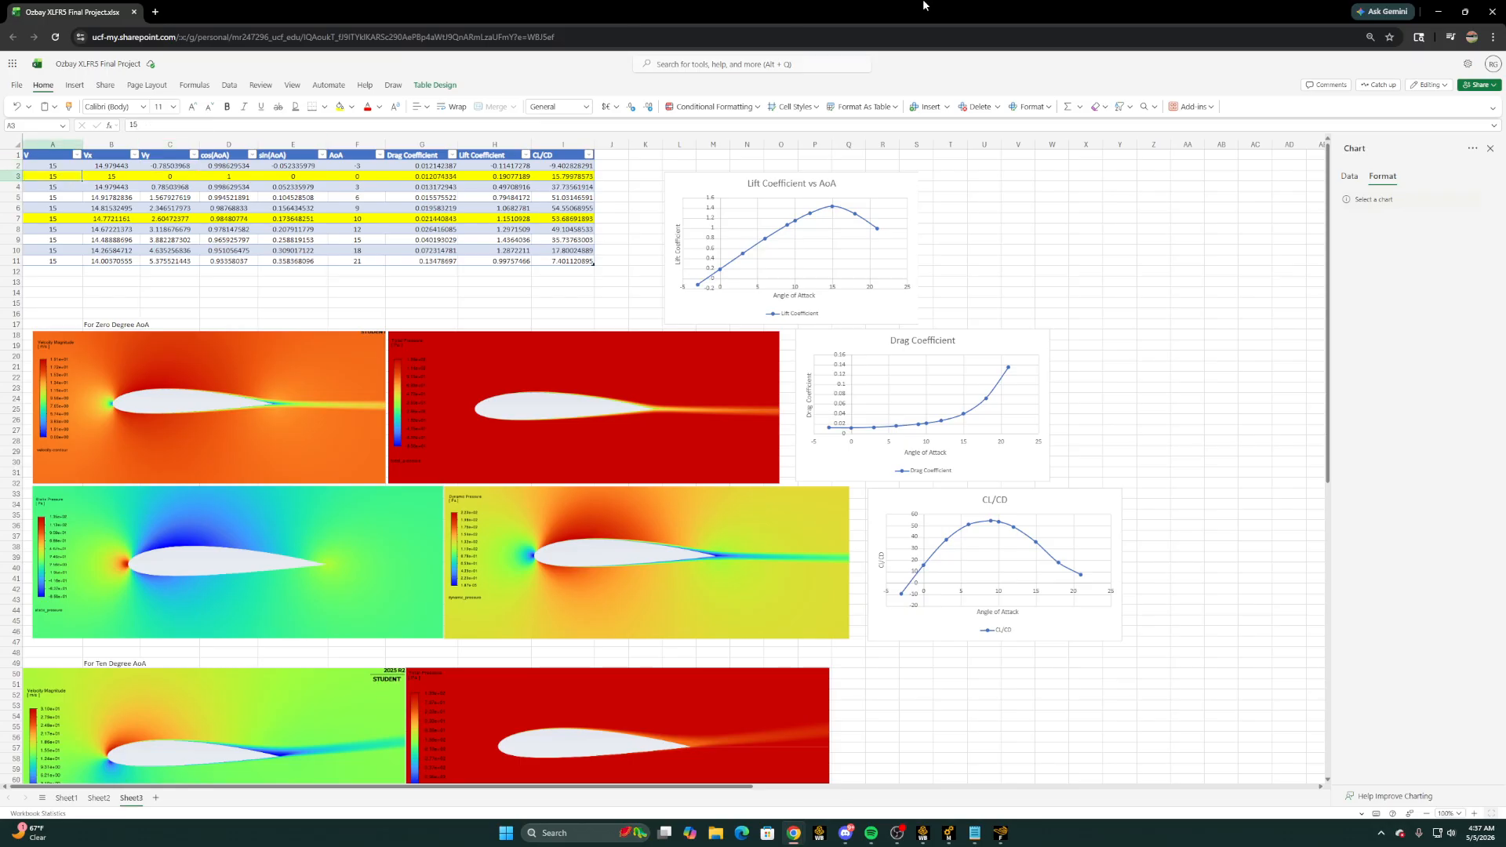
Return to Fluent, set the inlet's X-velocity to 15 m/s and close the velocity inlet settings
{"action": "left_click", "coordinate": [1432, 13]}
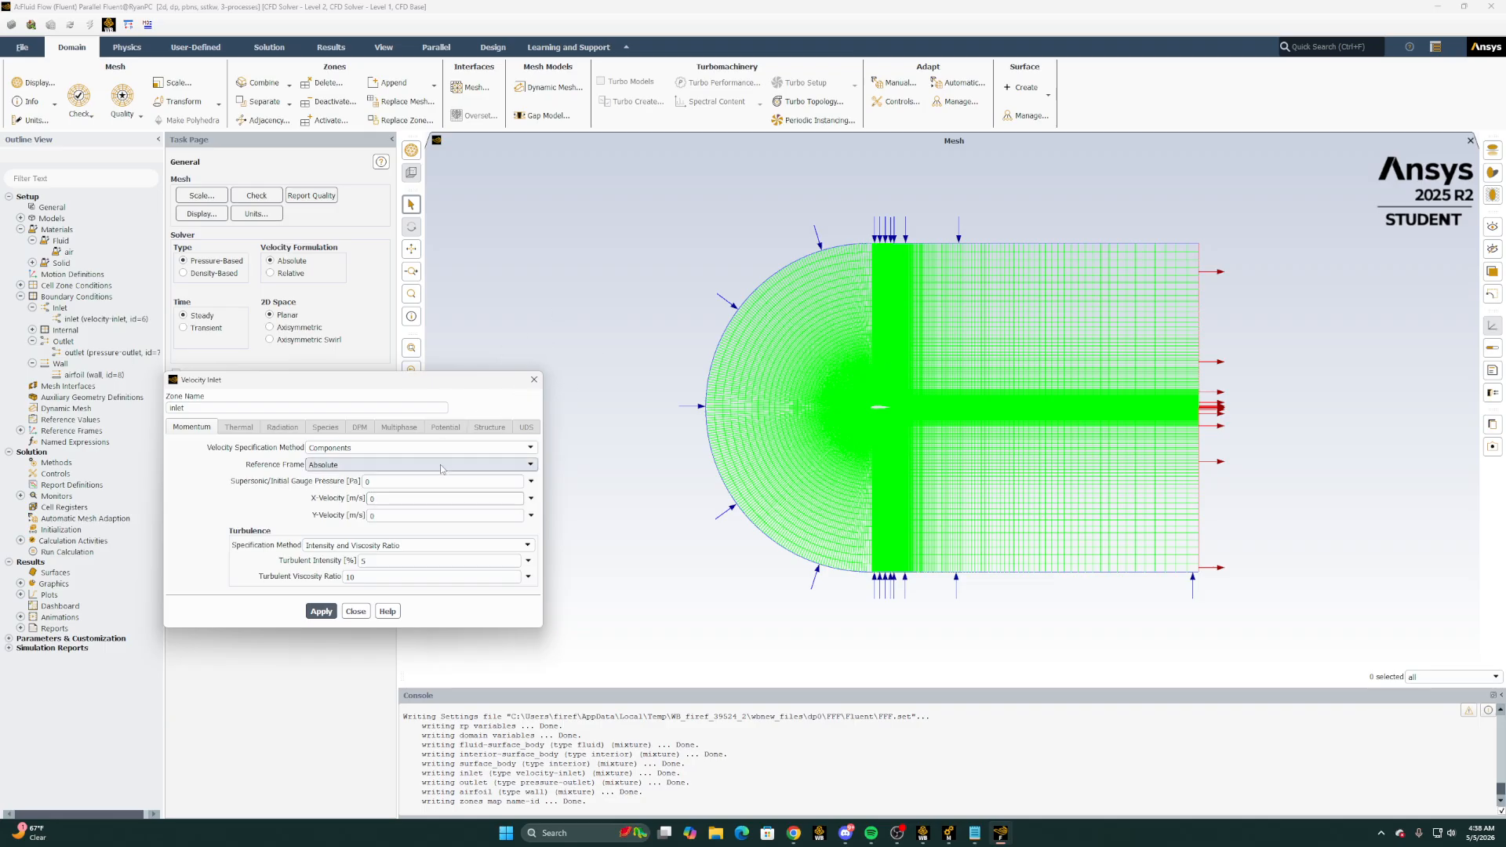
{"action": "left_click", "coordinate": [379, 495]}
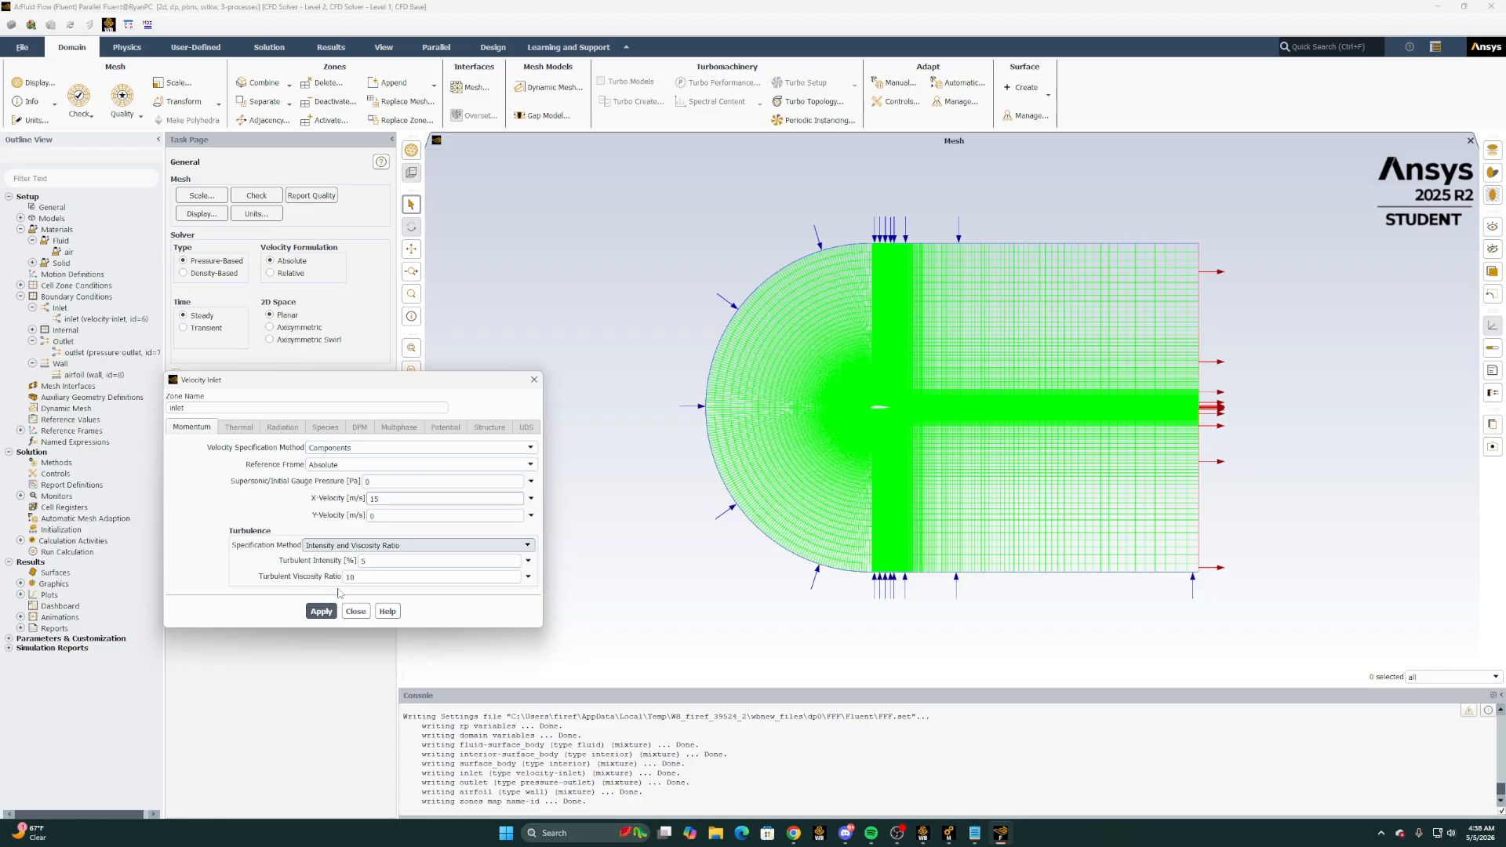
{"action": "left_click", "coordinate": [534, 380]}
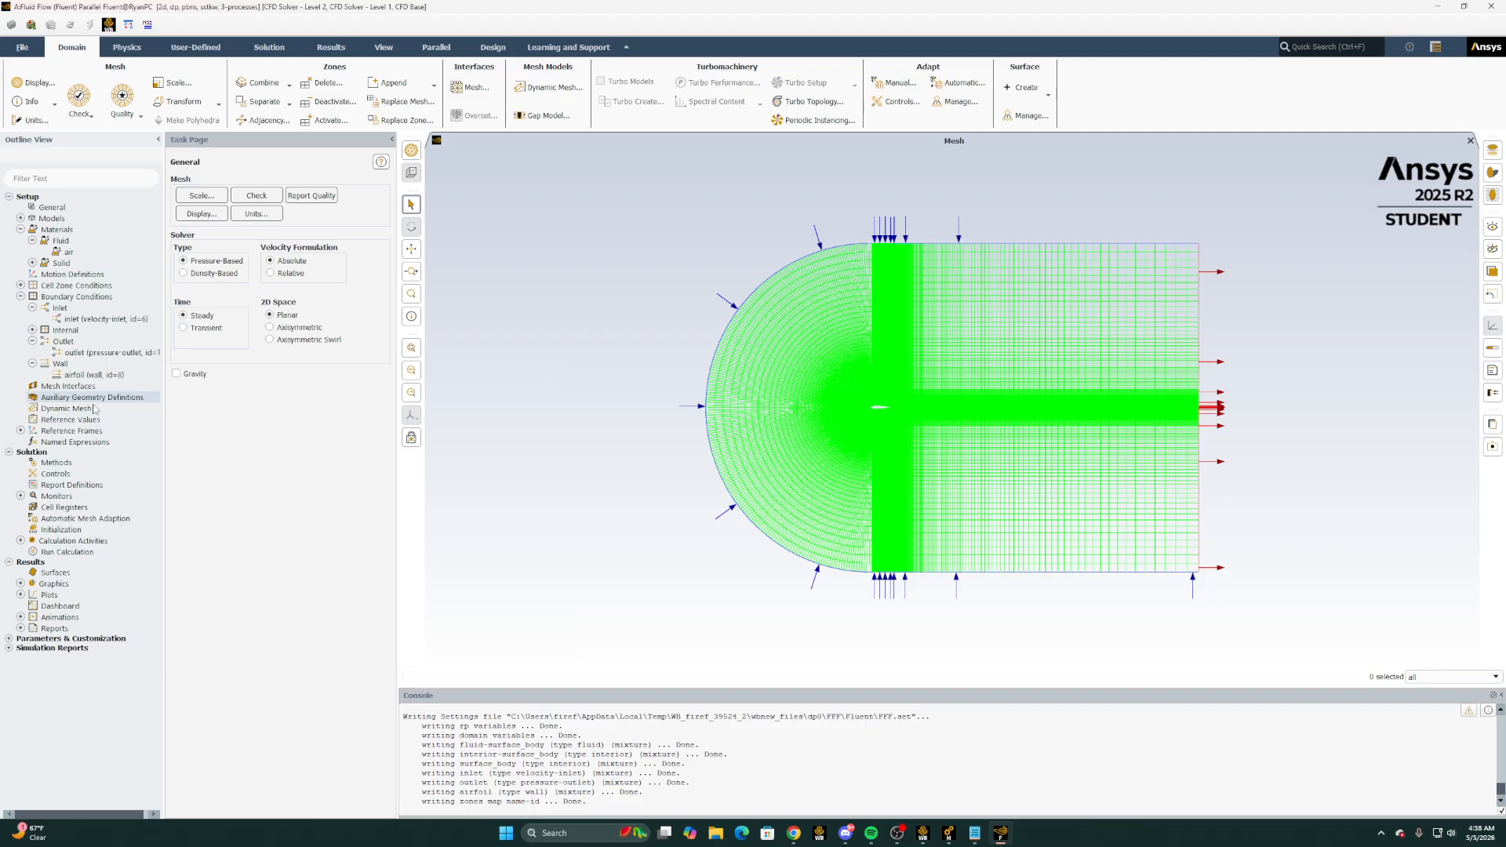
Create a drag coefficient report definition named drag-coeff for the airfoil zone, with report file and report plot
{"action": "double_click", "coordinate": [81, 491]}
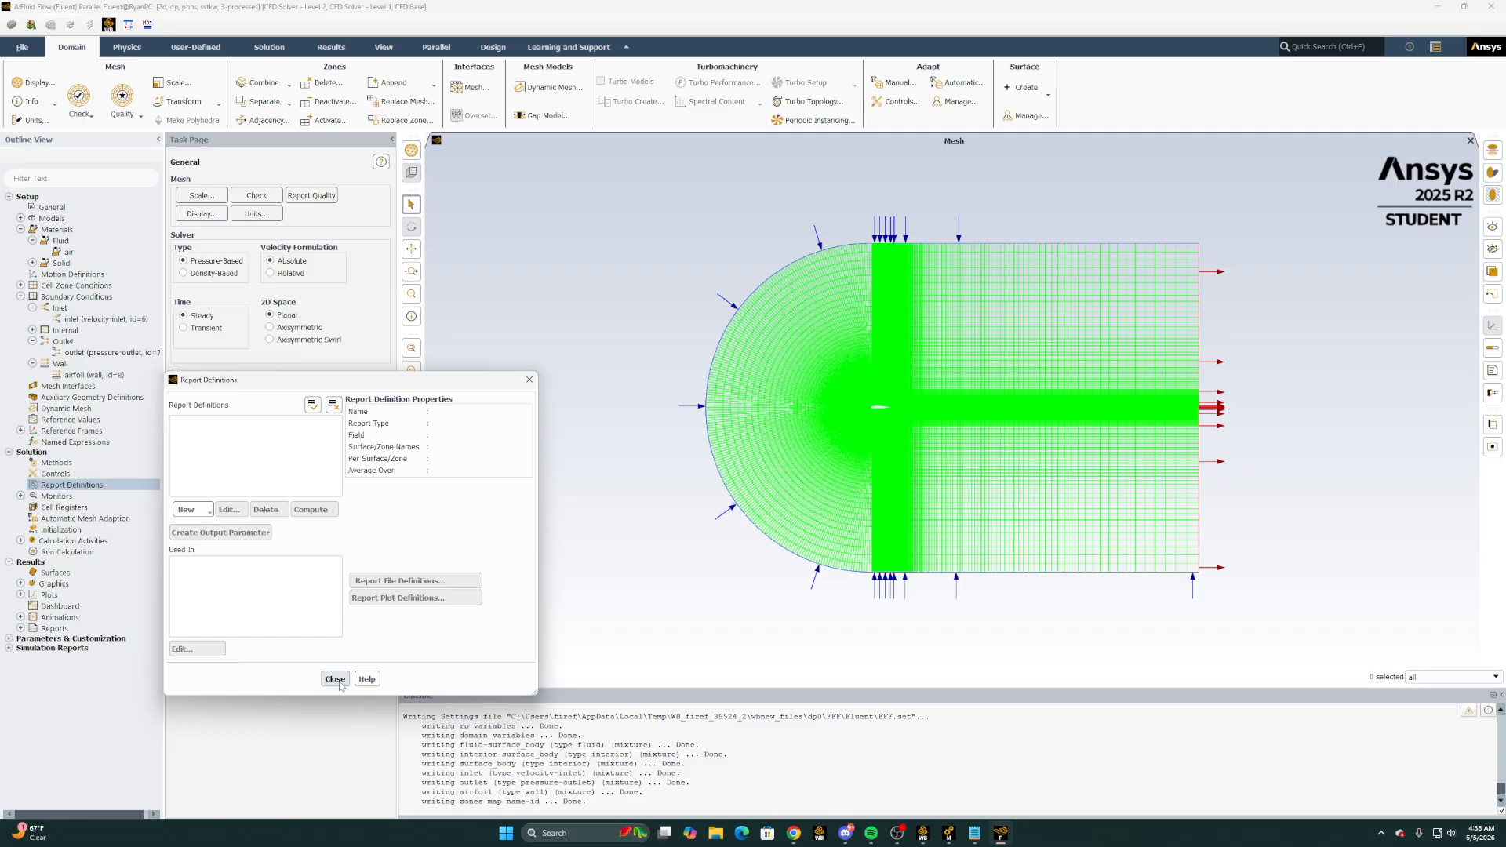
{"action": "left_click", "coordinate": [337, 683]}
{"action": "right_click", "coordinate": [60, 484]}
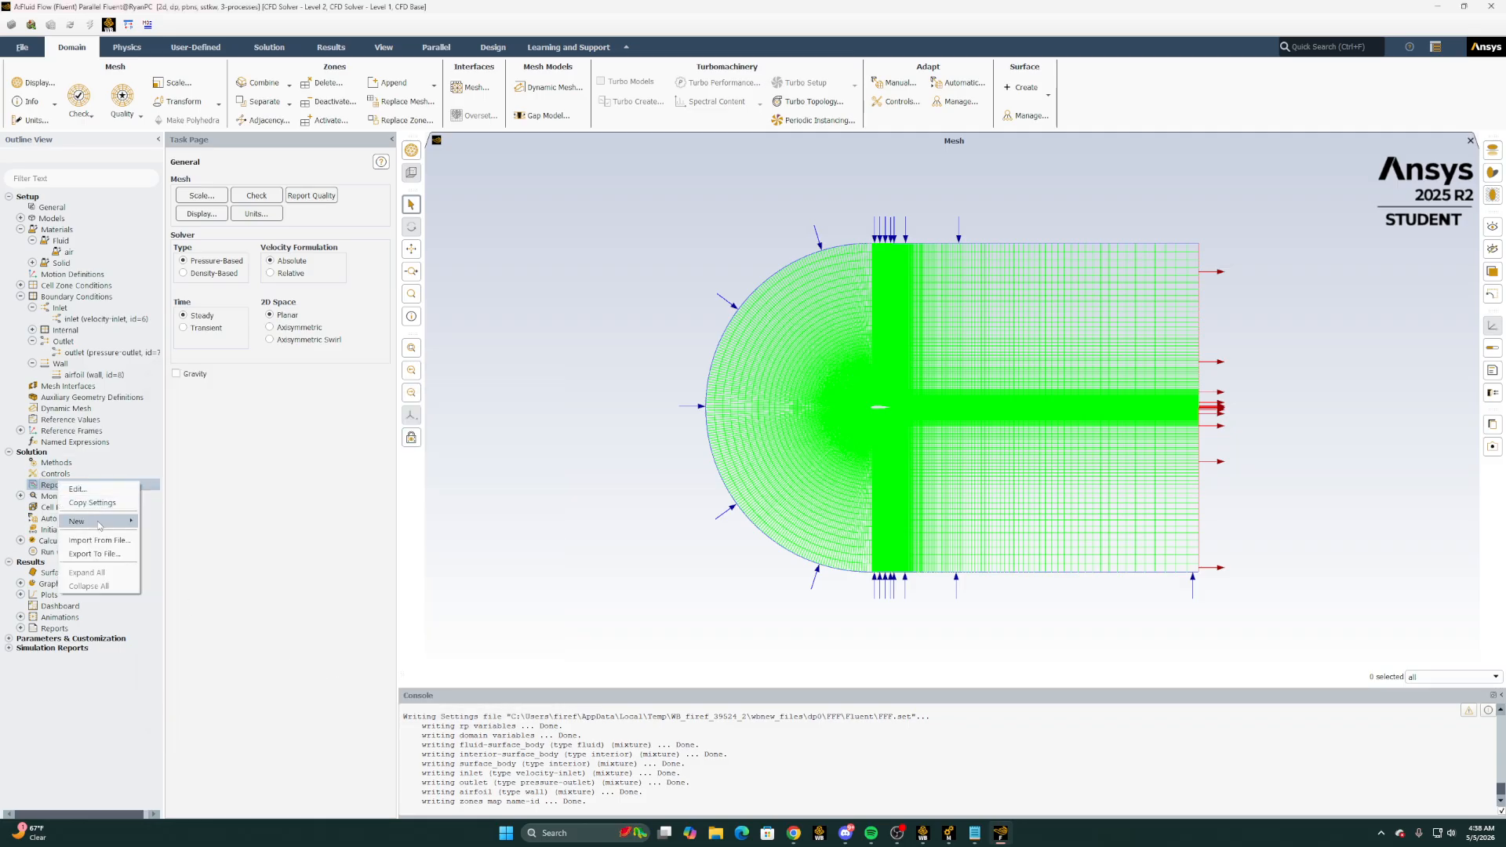
{"action": "mouse_move", "coordinate": [98, 521]}
{"action": "left_click", "coordinate": [258, 554]}
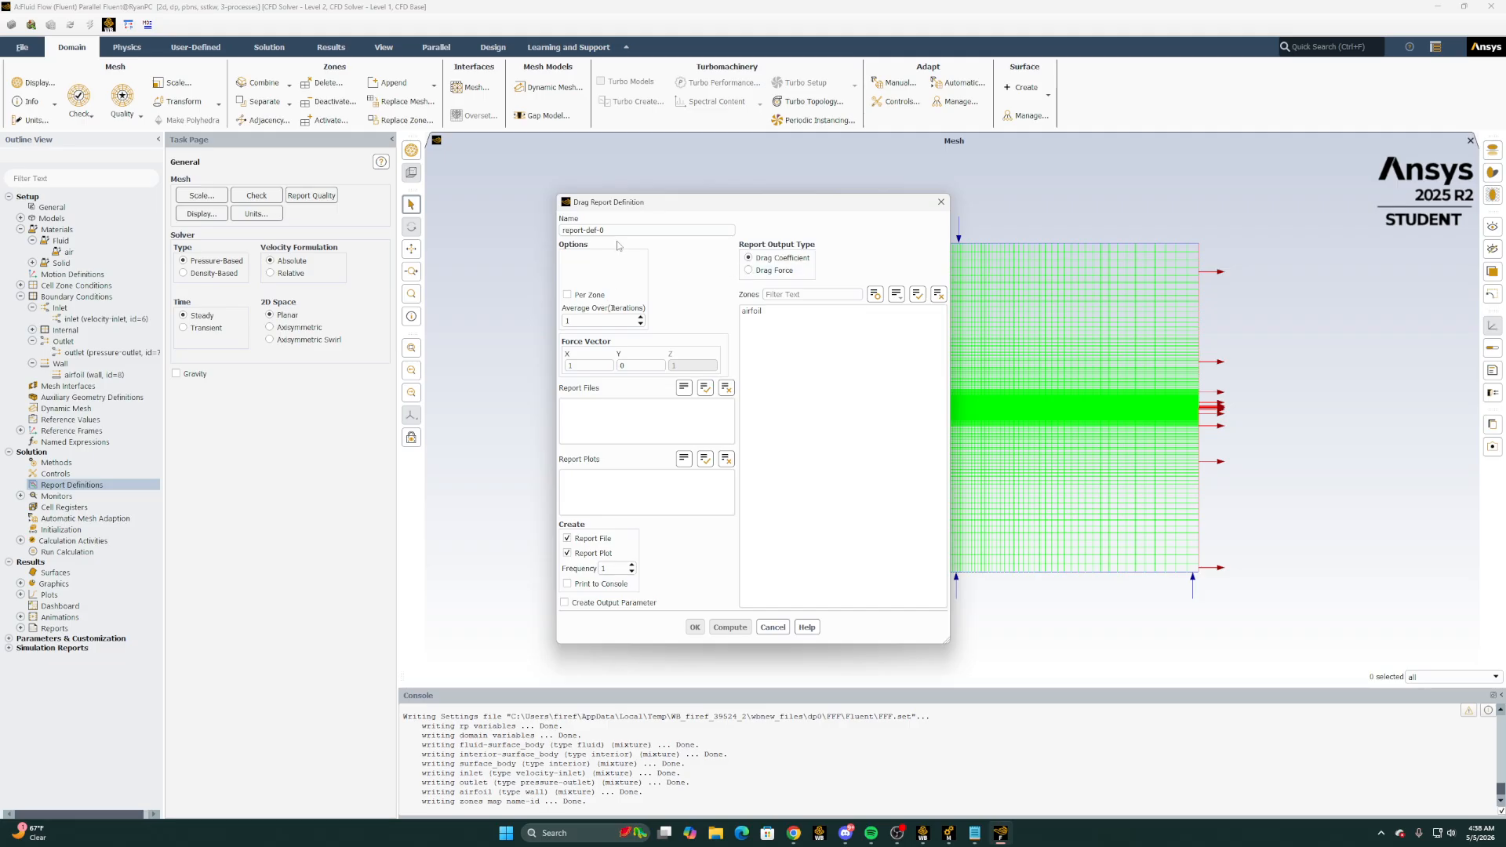
{"action": "type", "text": "drag"}
{"action": "key", "text": "BackSpace"}
{"action": "key", "text": "BackSpace"}
{"action": "key", "text": "BackSpace"}
{"action": "key", "text": "BackSpace"}
{"action": "key", "text": "BackSpace"}
{"action": "key", "text": "BackSpace"}
{"action": "key", "text": "BackSpace"}
{"action": "key", "text": "BackSpace"}
{"action": "key", "text": "BackSpace"}
{"action": "key", "text": "BackSpace"}
{"action": "key", "text": "BackSpace"}
{"action": "key", "text": "BackSpace"}
{"action": "key", "text": "BackSpace"}
{"action": "key", "text": "BackSpace"}
{"action": "key", "text": "BackSpace"}
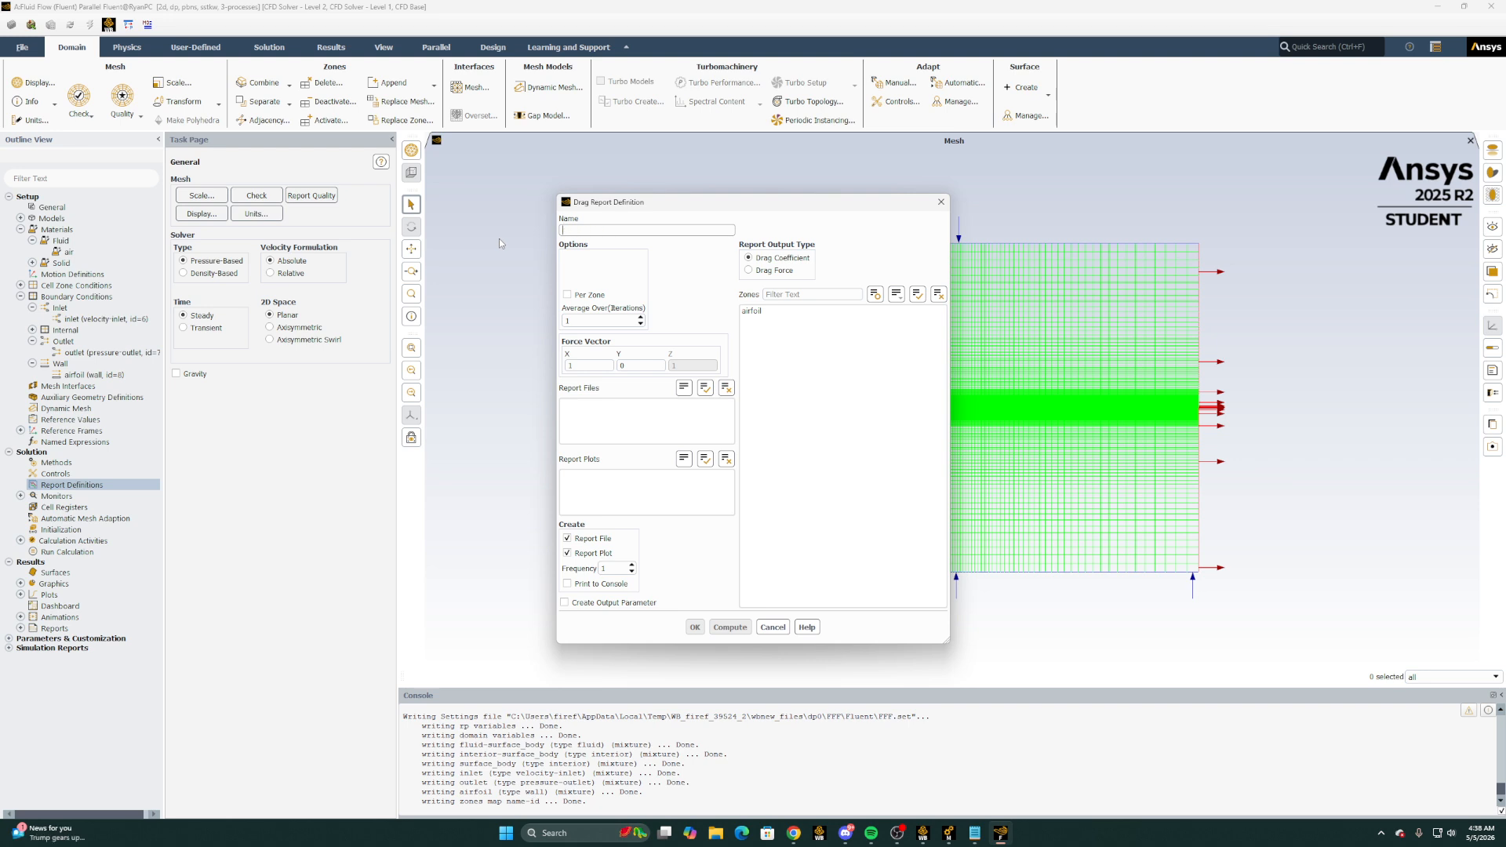
{"action": "type", "text": "drag-coeff"}
{"action": "left_click", "coordinate": [791, 311]}
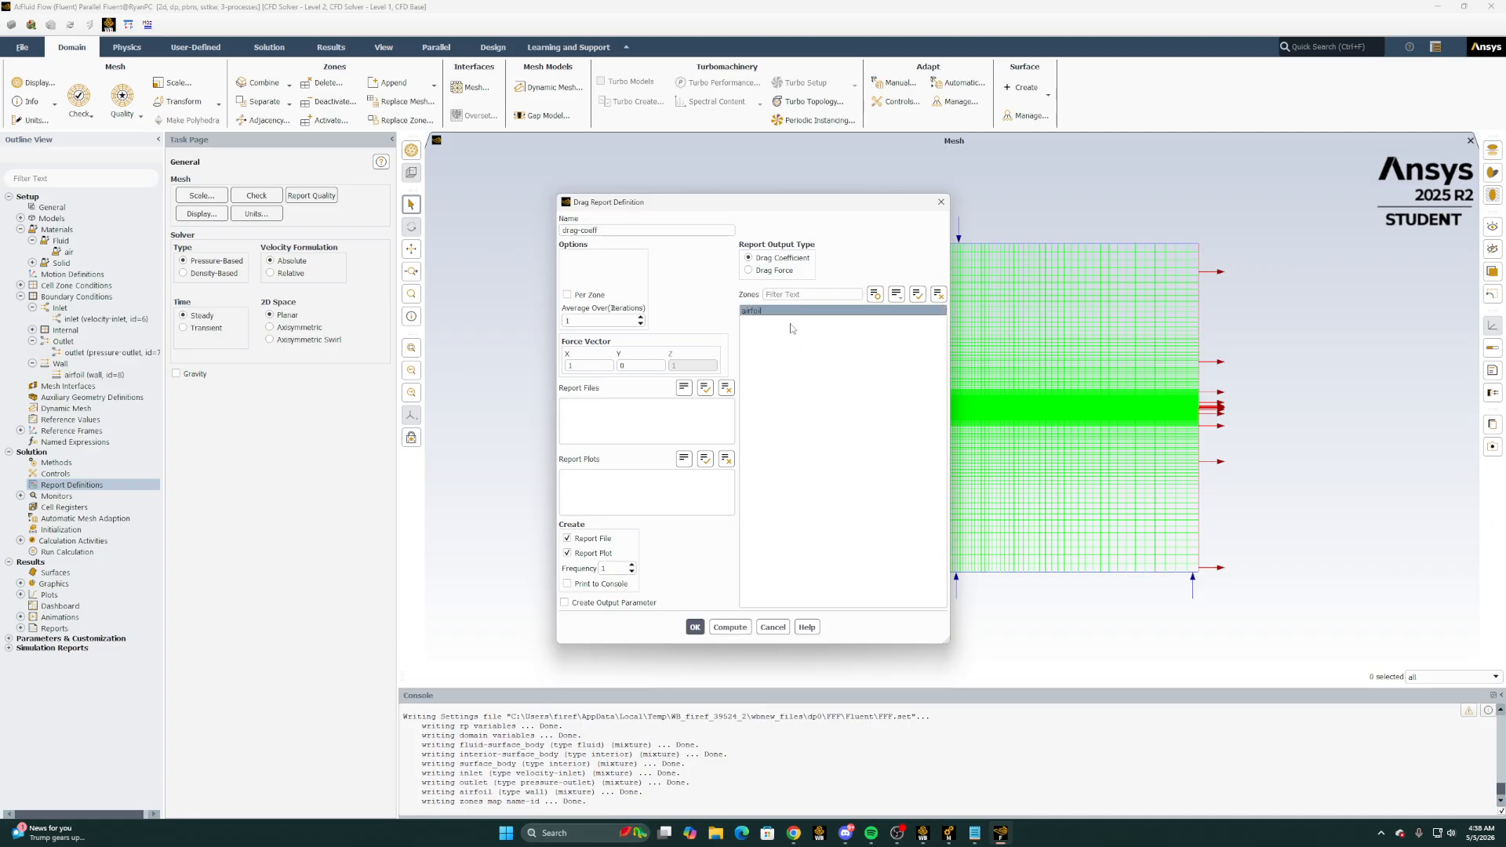
{"action": "left_click", "coordinate": [695, 627]}
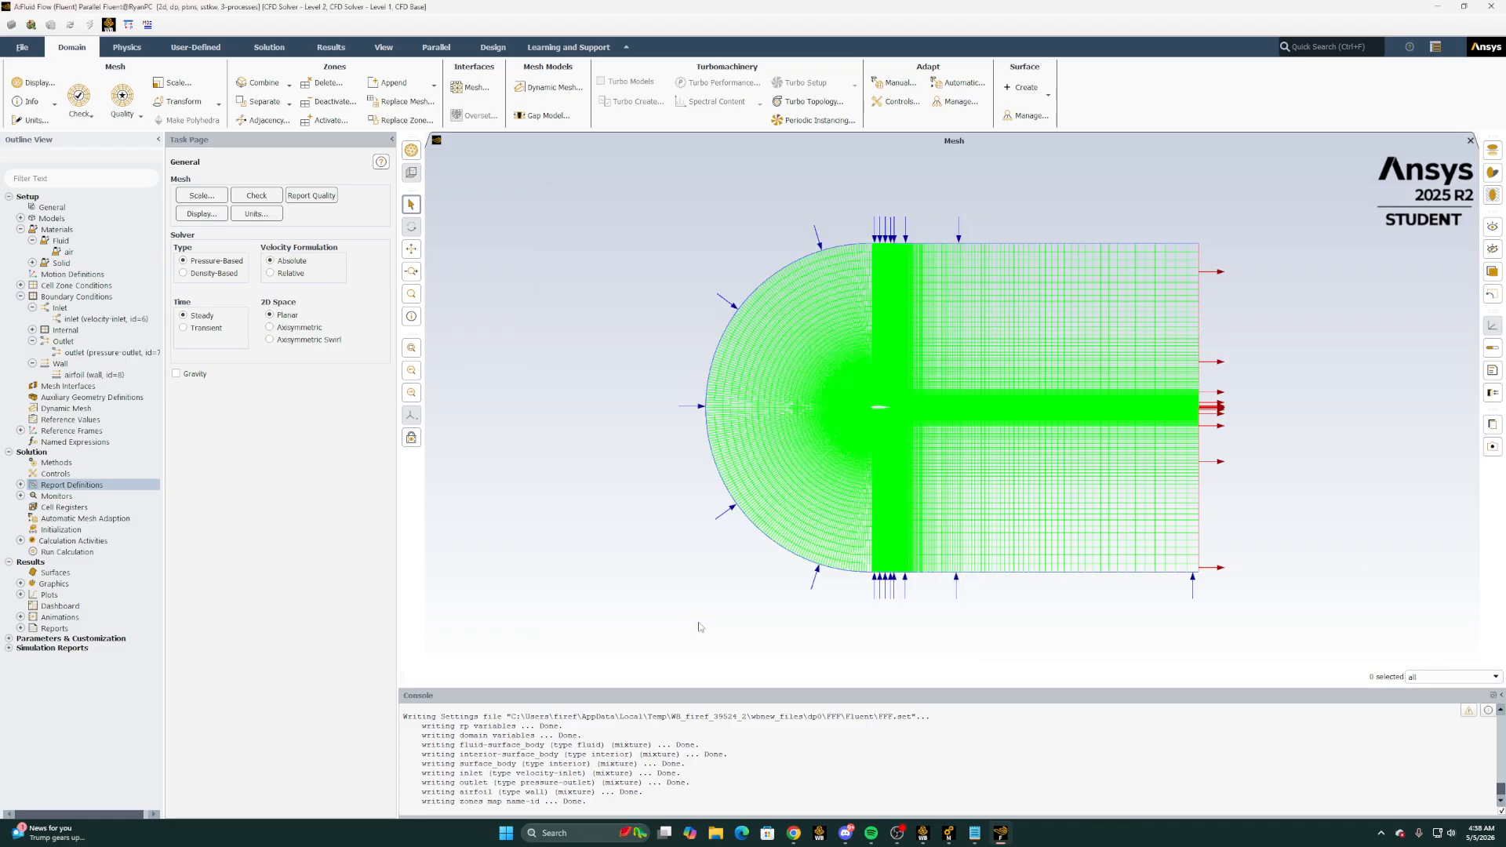
Start a lift coefficient report definition, name it lift_coeff and select the airfoil zone
{"action": "right_click", "coordinate": [69, 484]}
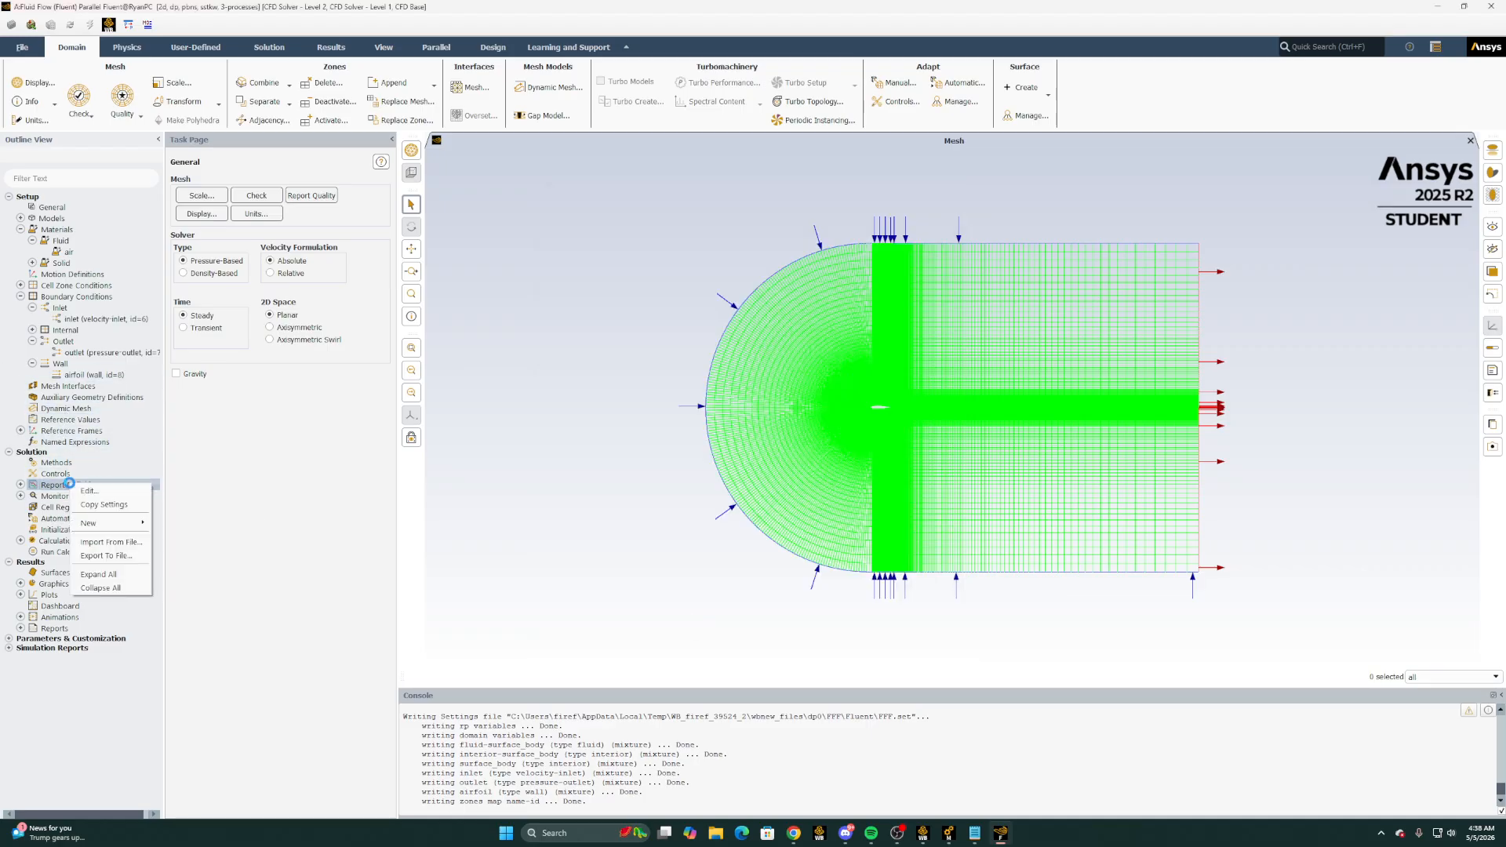
{"action": "mouse_move", "coordinate": [106, 523]}
{"action": "mouse_move", "coordinate": [188, 550]}
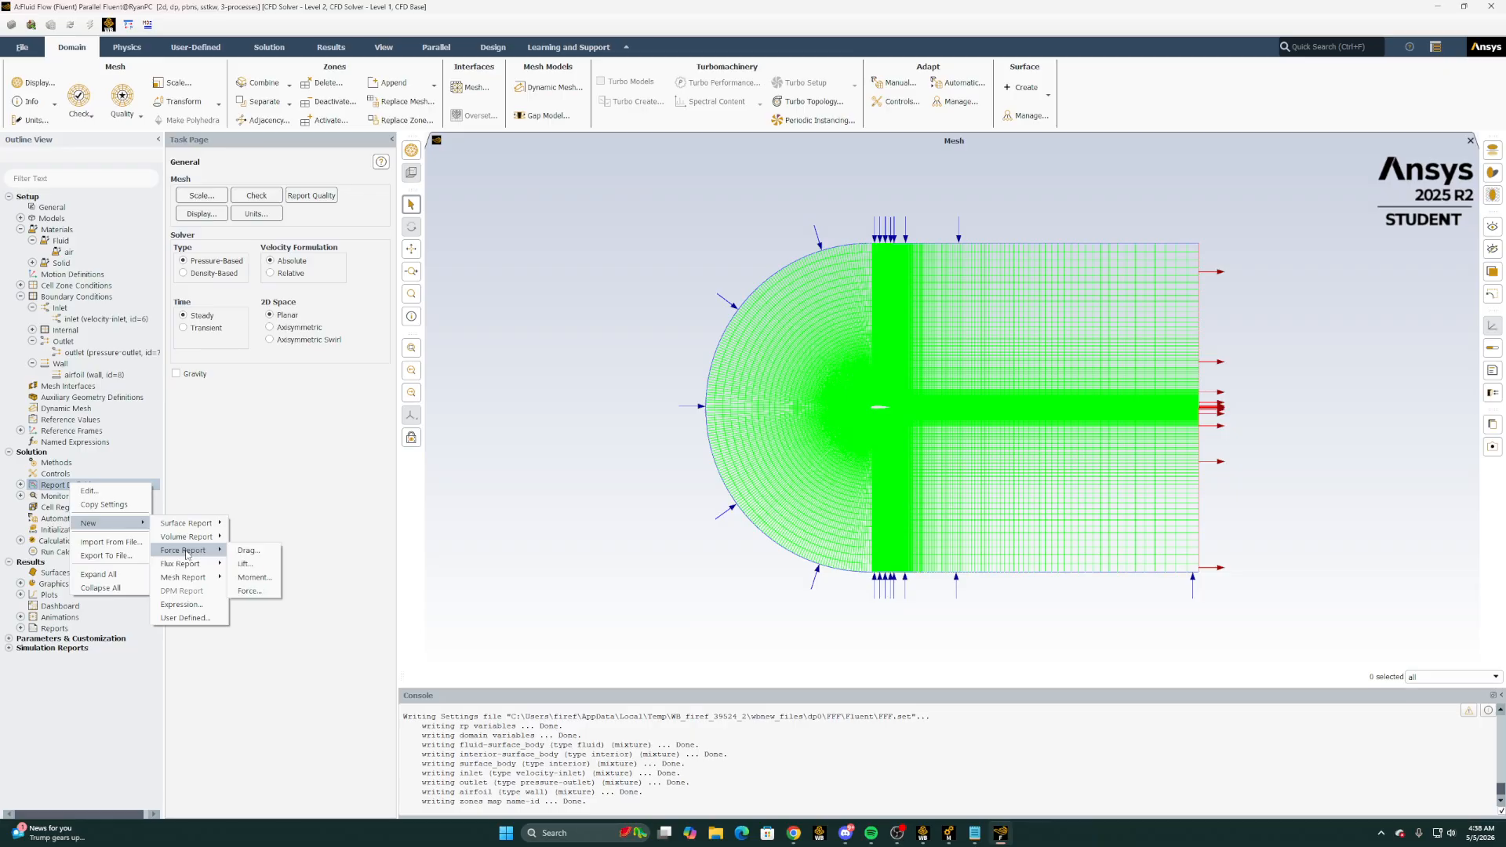
{"action": "left_click", "coordinate": [245, 564]}
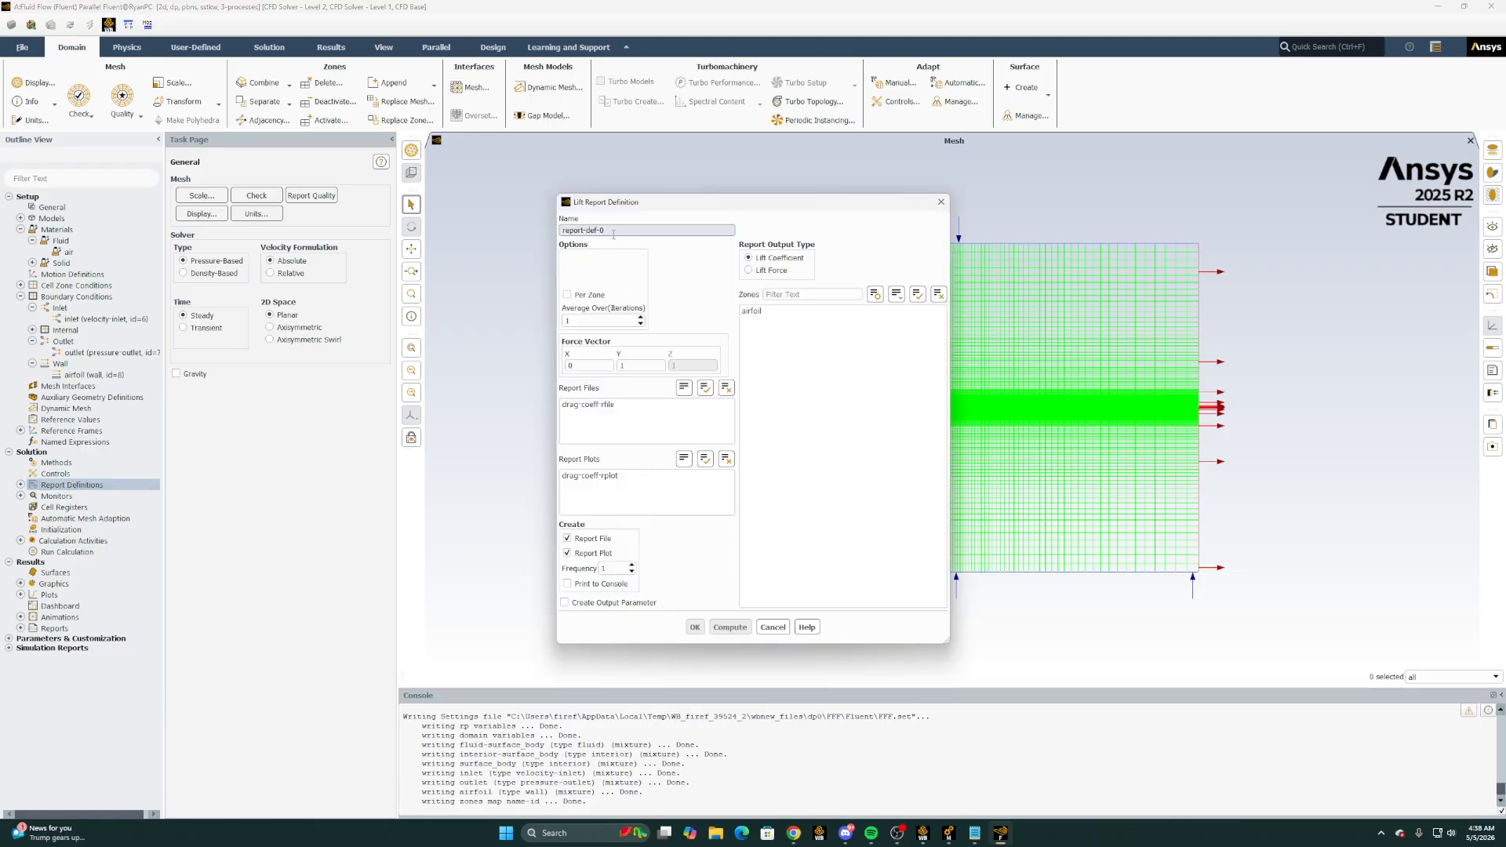
{"action": "triple_click", "coordinate": [586, 231]}
{"action": "type", "text": "dr"}
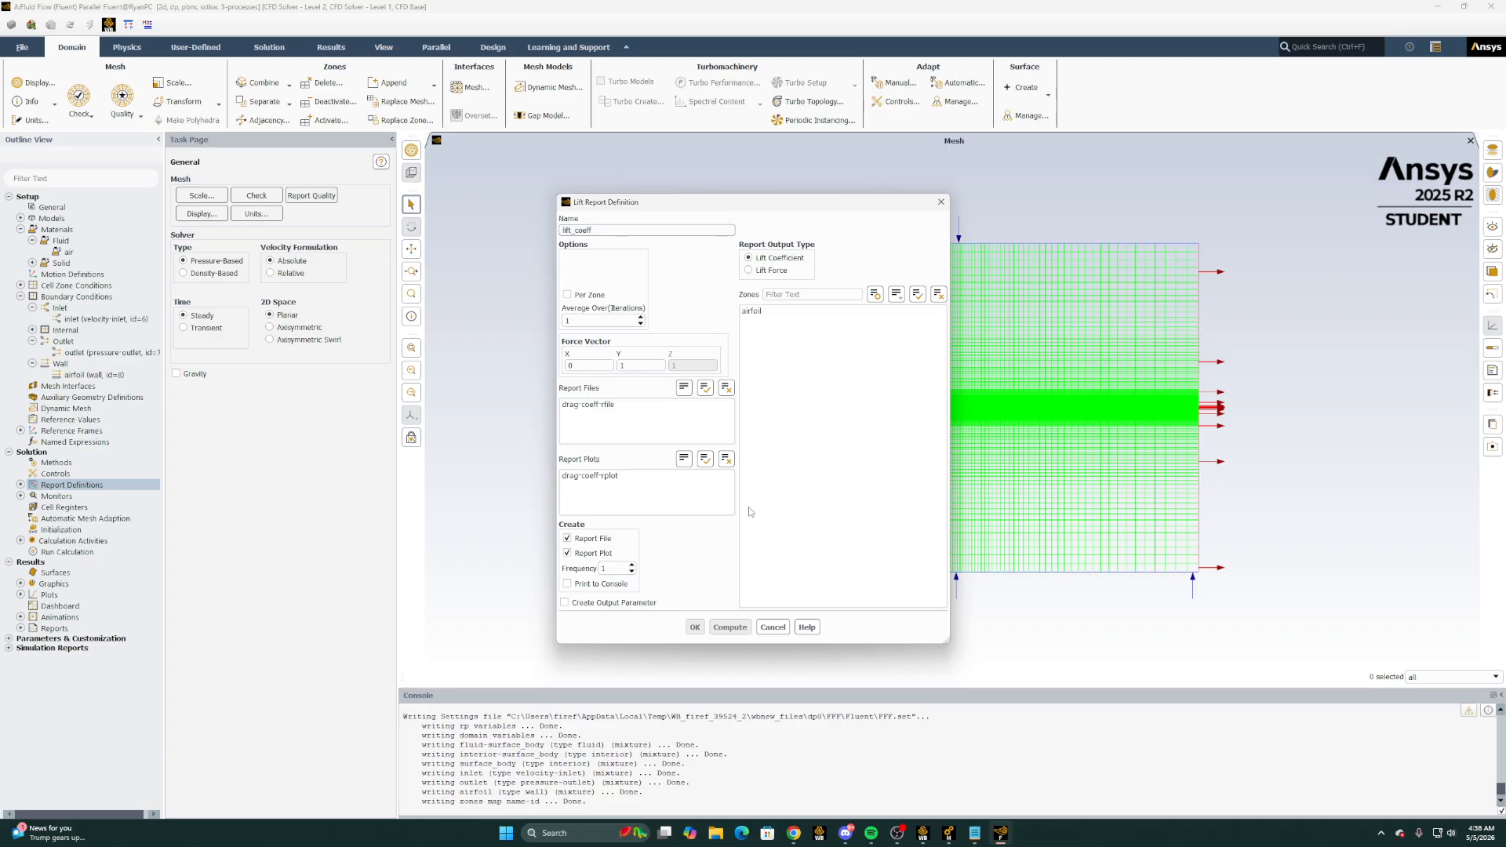
{"action": "left_click", "coordinate": [766, 312]}
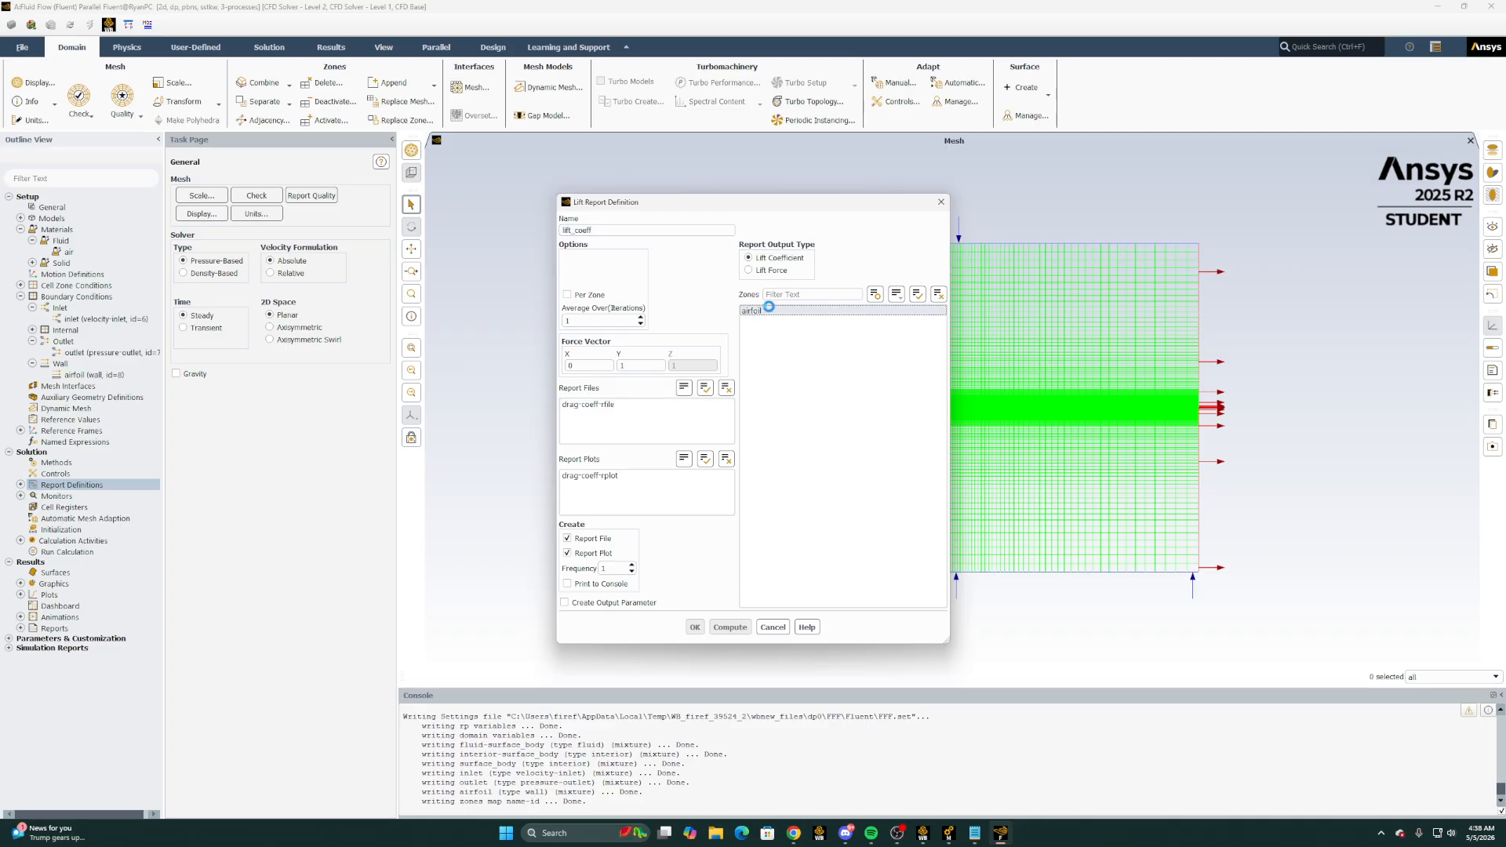
{"action": "left_click", "coordinate": [597, 366]}
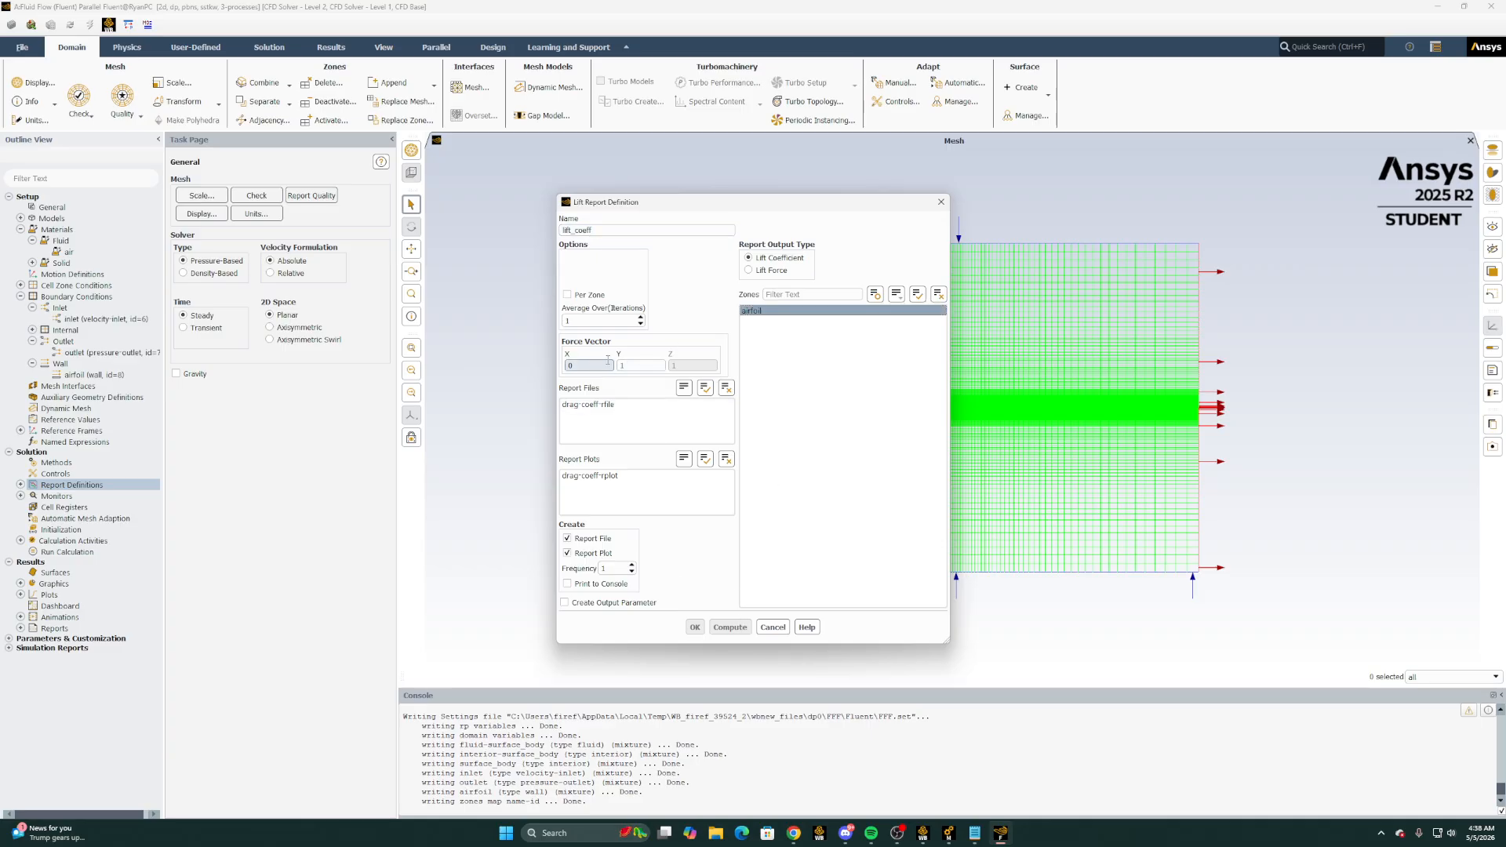
Check the sine and cosine formulas for the angle of attack in the Excel workbook and return to Fluent's lift report definition
{"action": "mouse_move", "coordinate": [794, 833]}
{"action": "left_click", "coordinate": [832, 795]}
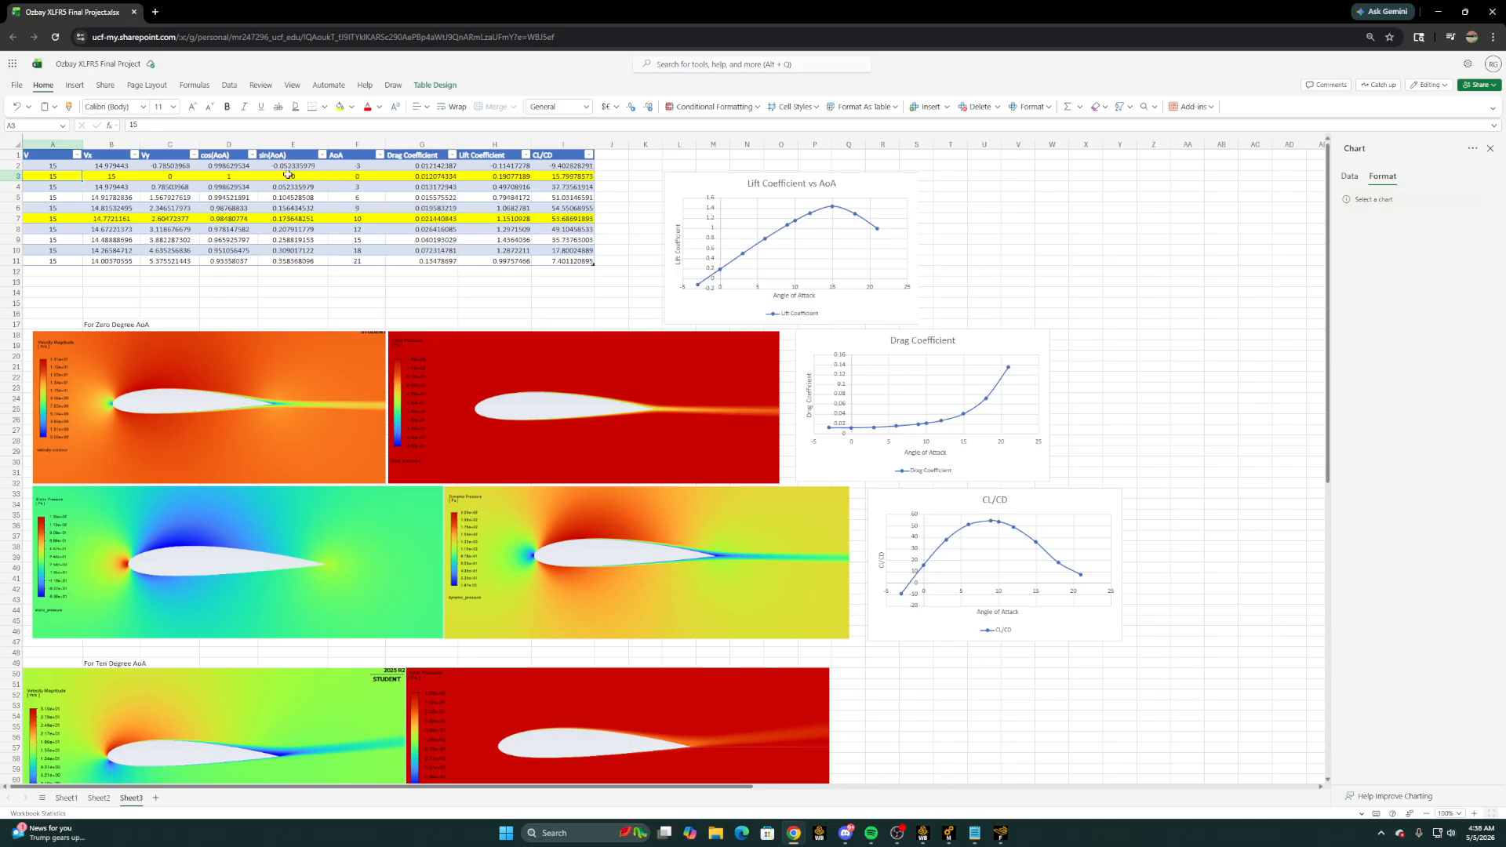
{"action": "left_click", "coordinate": [287, 174]}
{"action": "left_click", "coordinate": [248, 165]}
{"action": "left_click", "coordinate": [272, 165]}
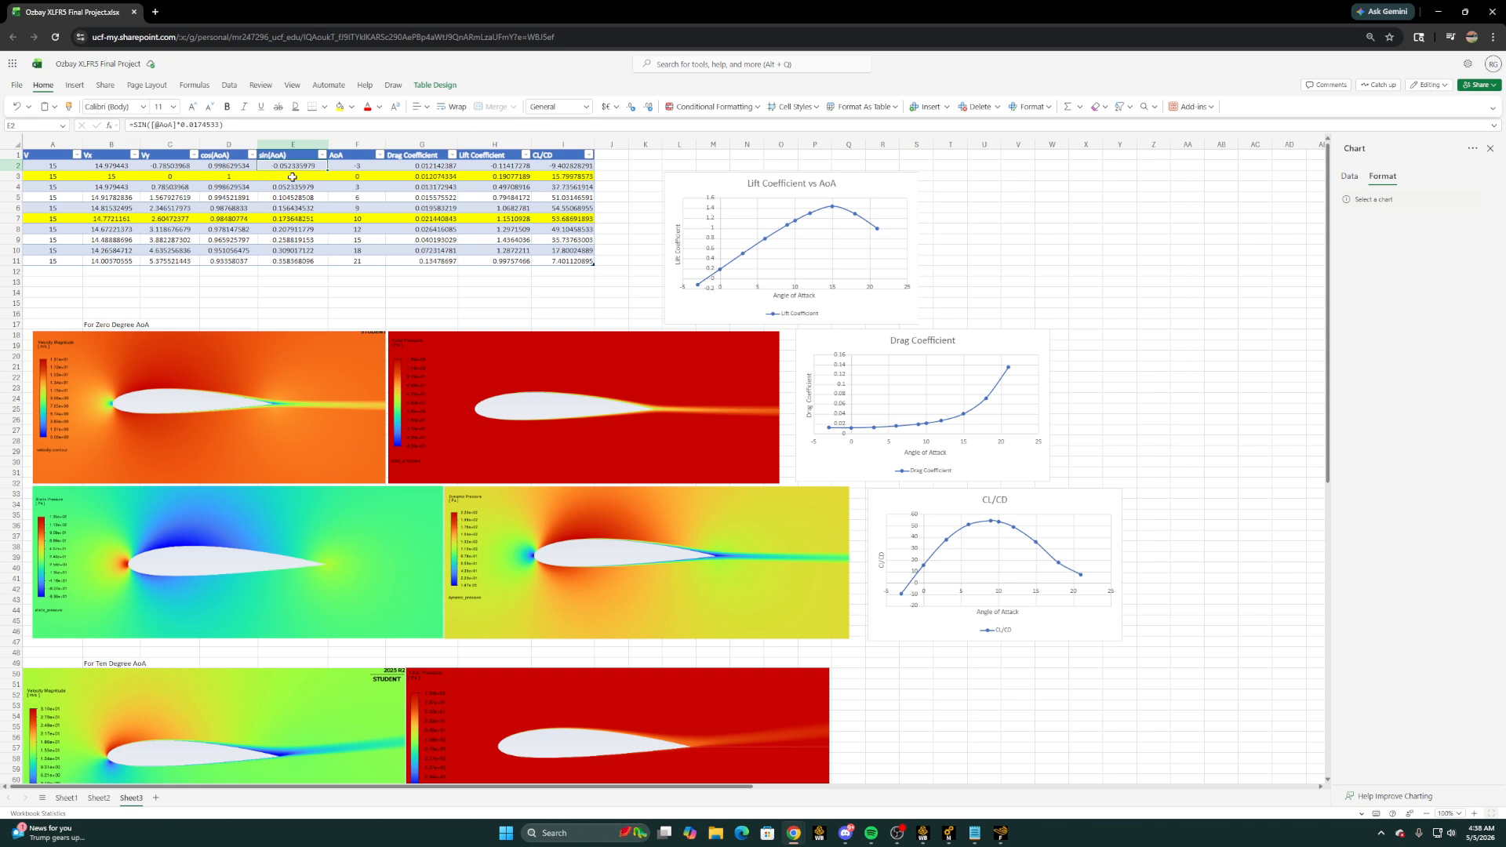
{"action": "left_click", "coordinate": [231, 168]}
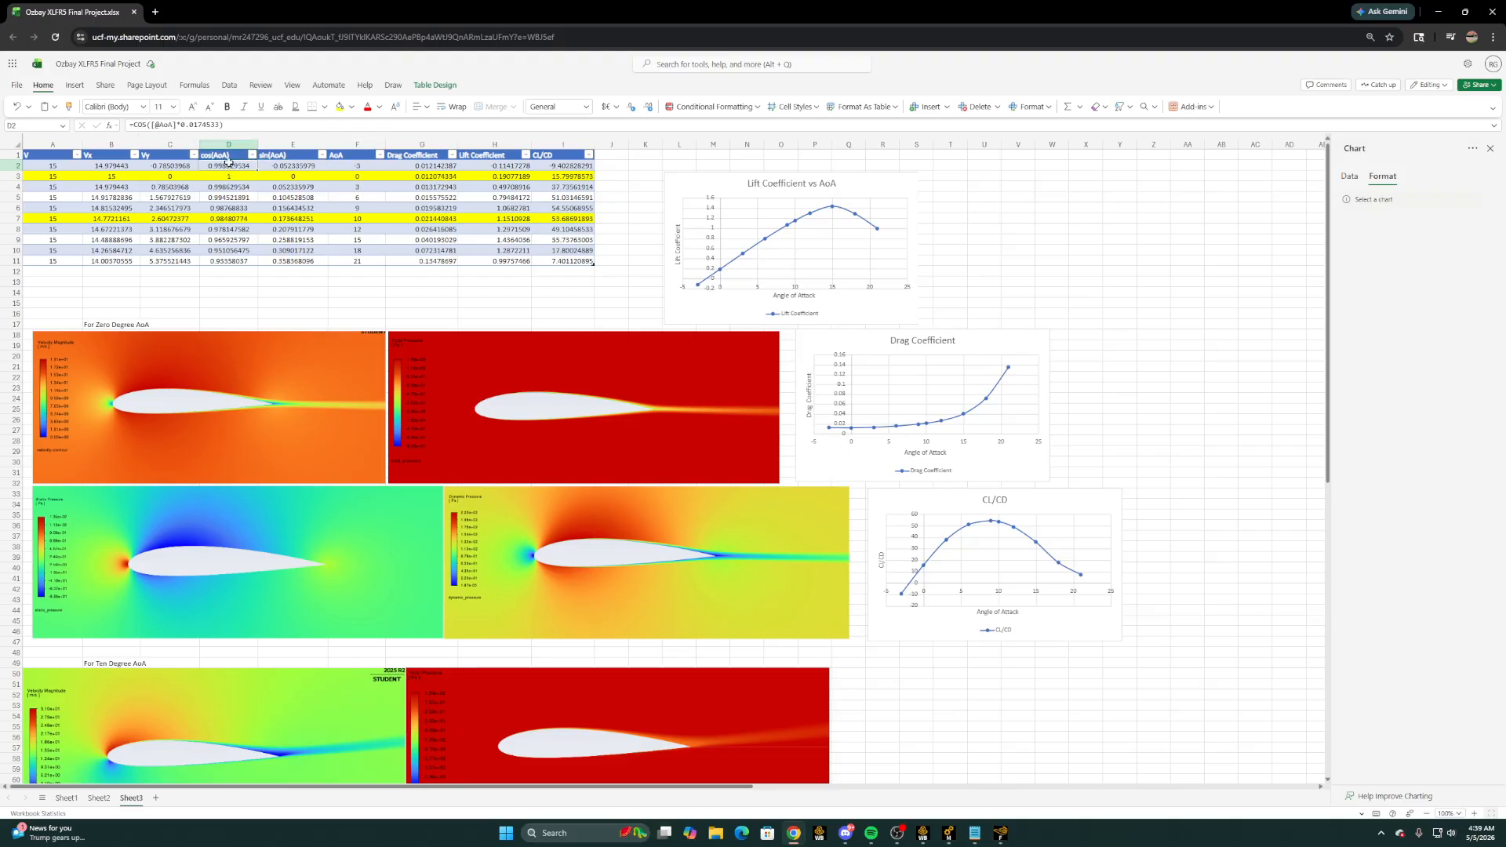
{"action": "left_click", "coordinate": [282, 166]}
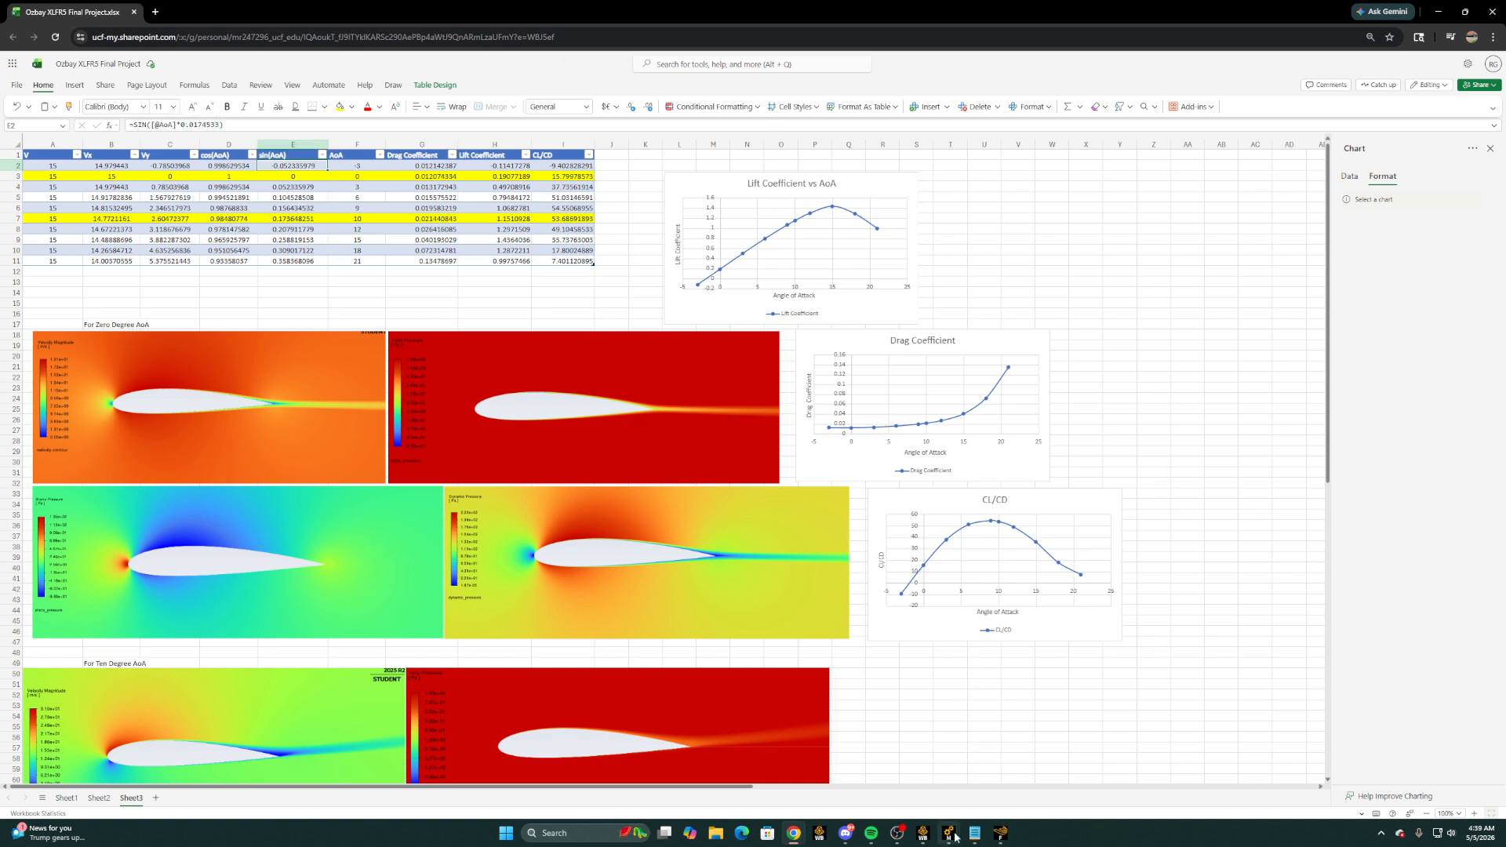
{"action": "left_click", "coordinate": [1001, 833]}
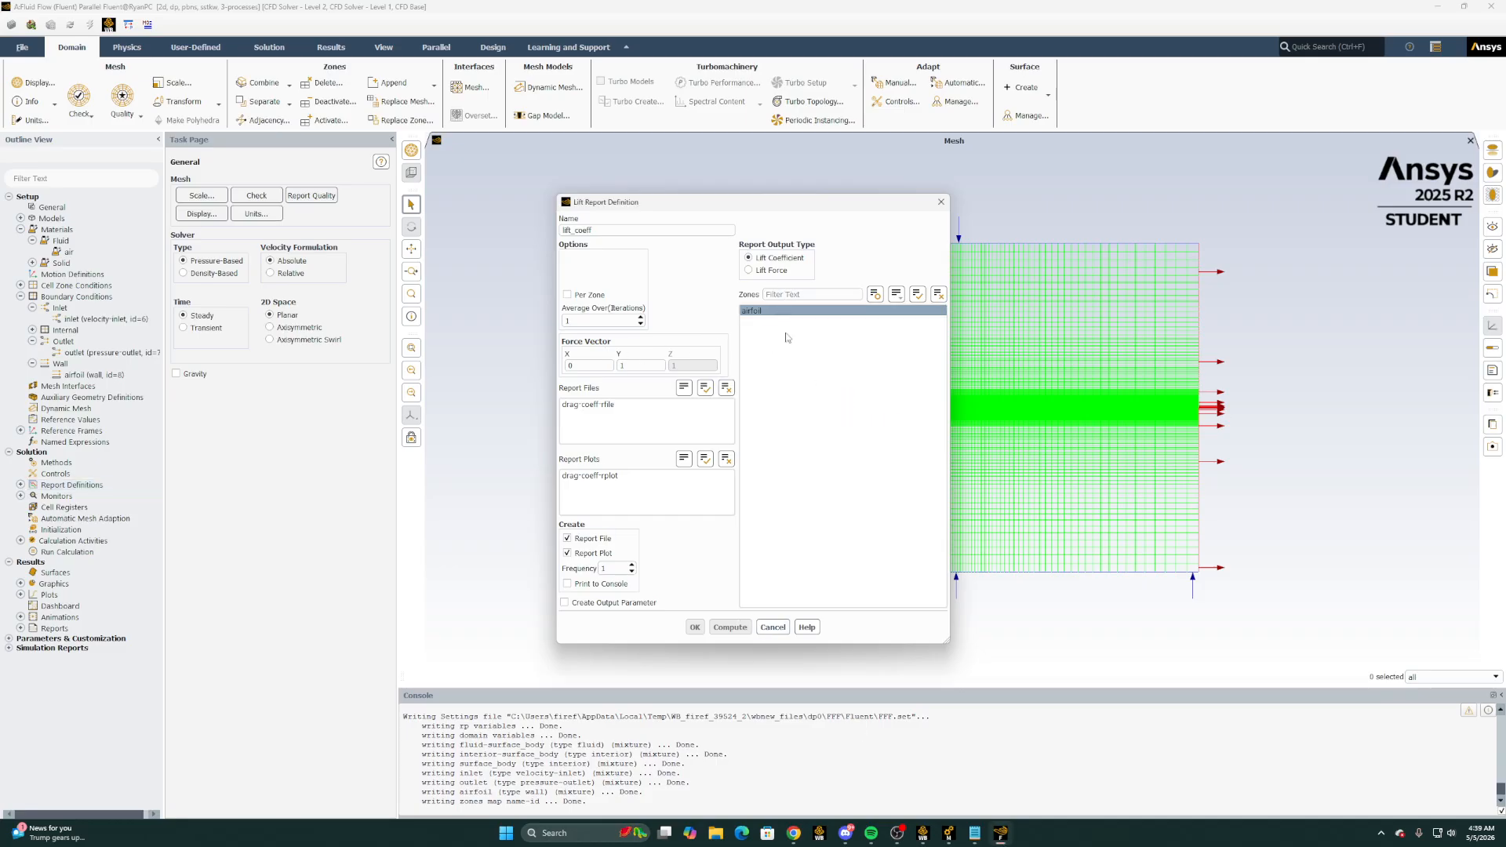
Discard the open lift report and create a new lift coefficient report definition named lift_coeff for the airfoil zone, with report file and report plot
{"action": "left_click", "coordinate": [942, 202]}
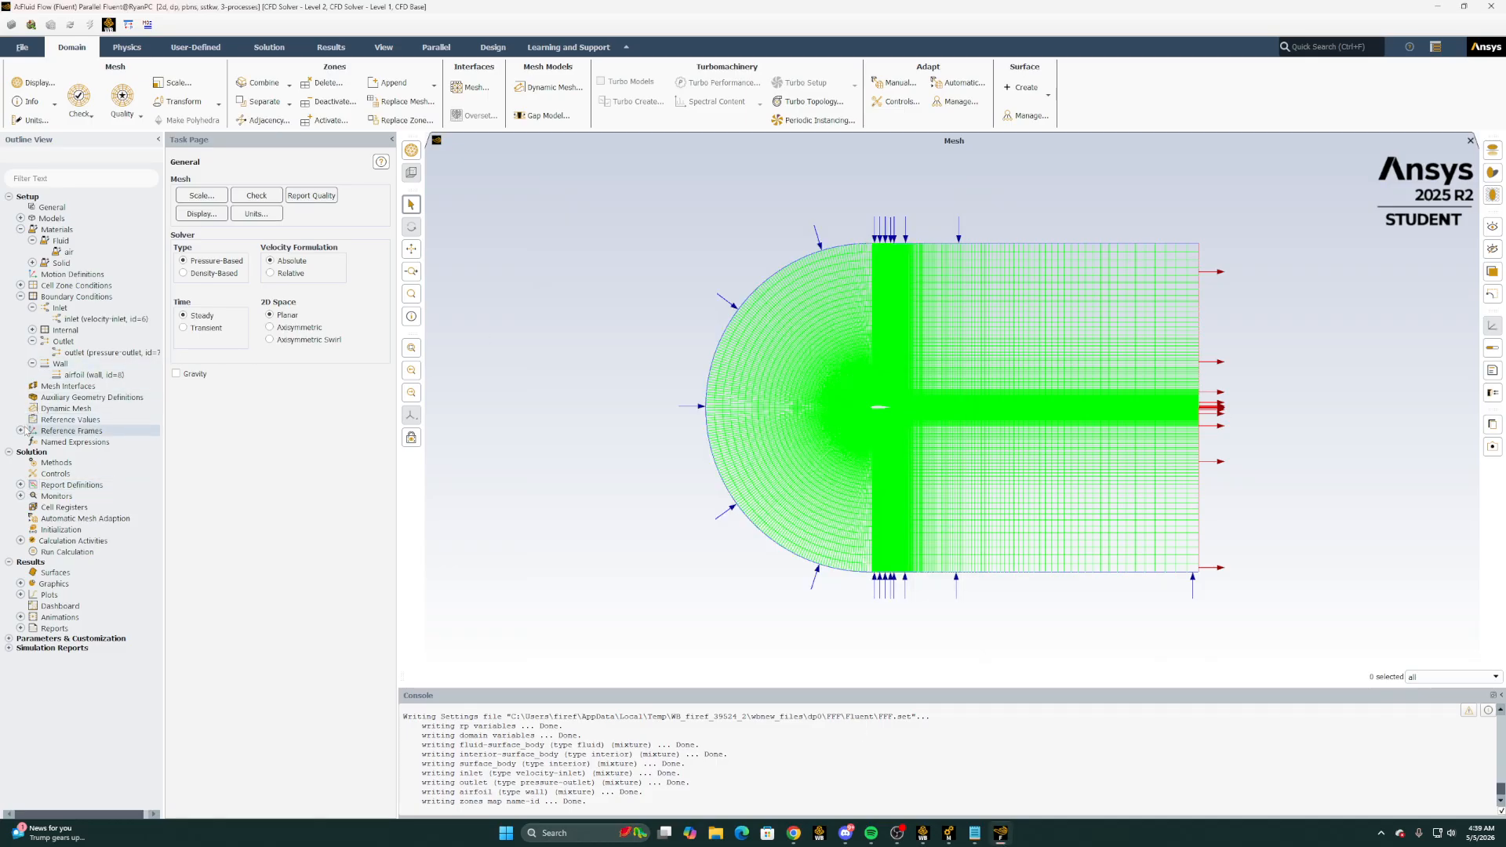
{"action": "double_click", "coordinate": [75, 485]}
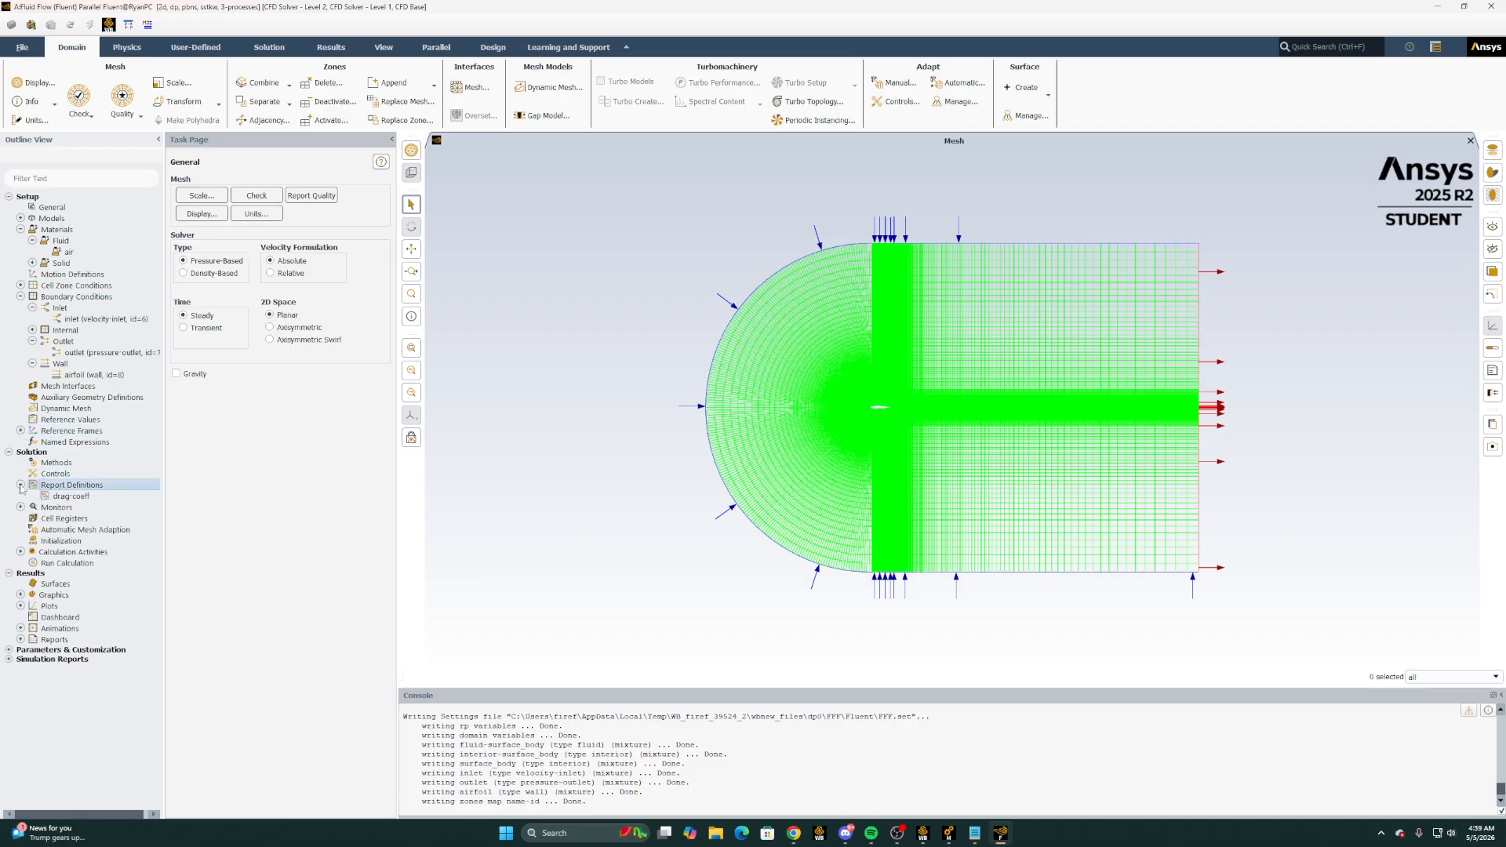
{"action": "right_click", "coordinate": [66, 492]}
{"action": "mouse_move", "coordinate": [118, 525]}
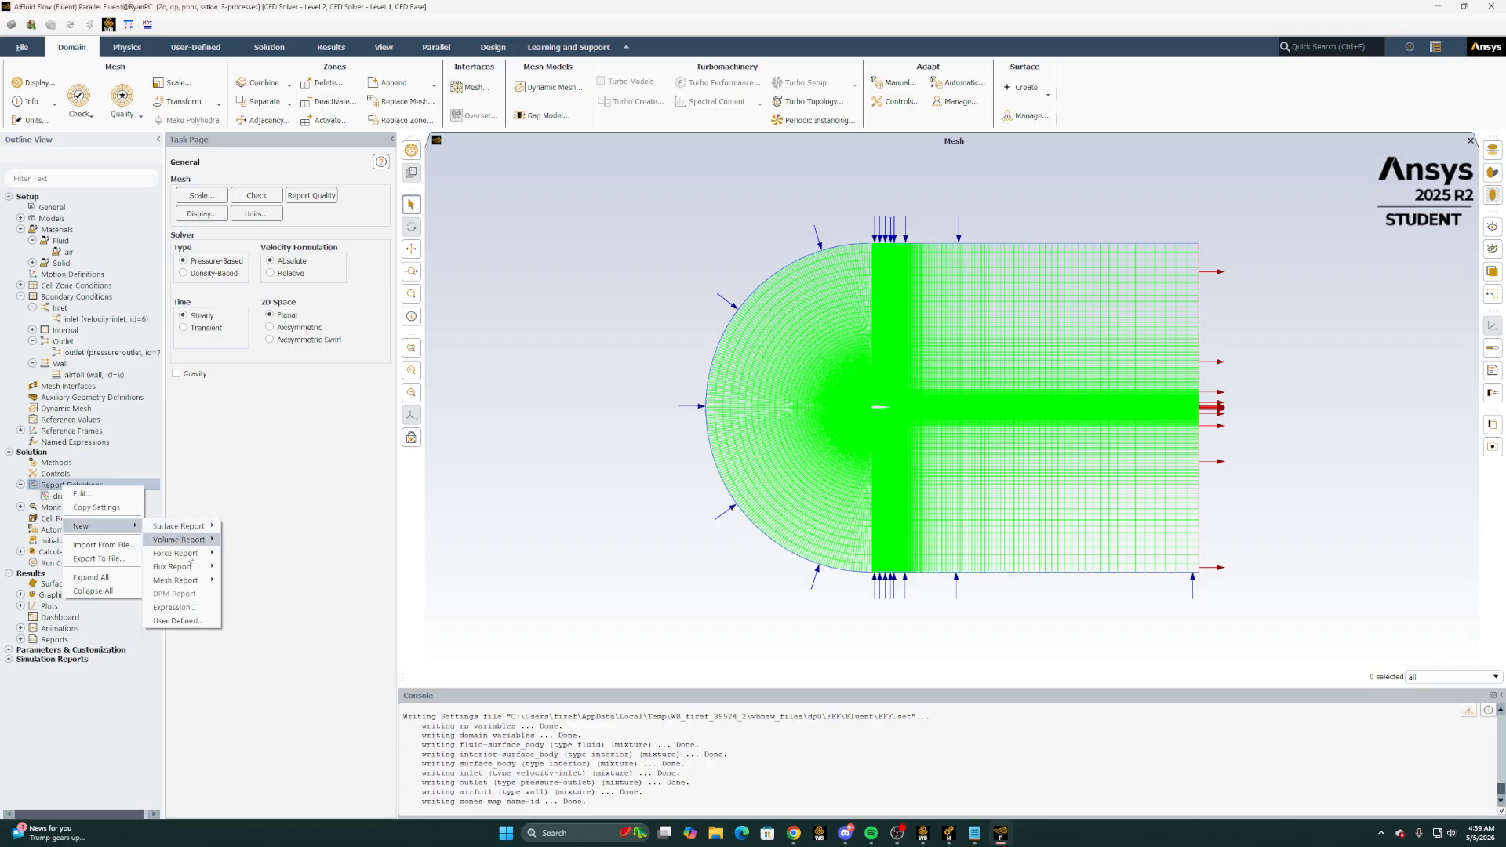
{"action": "left_click", "coordinate": [239, 567]}
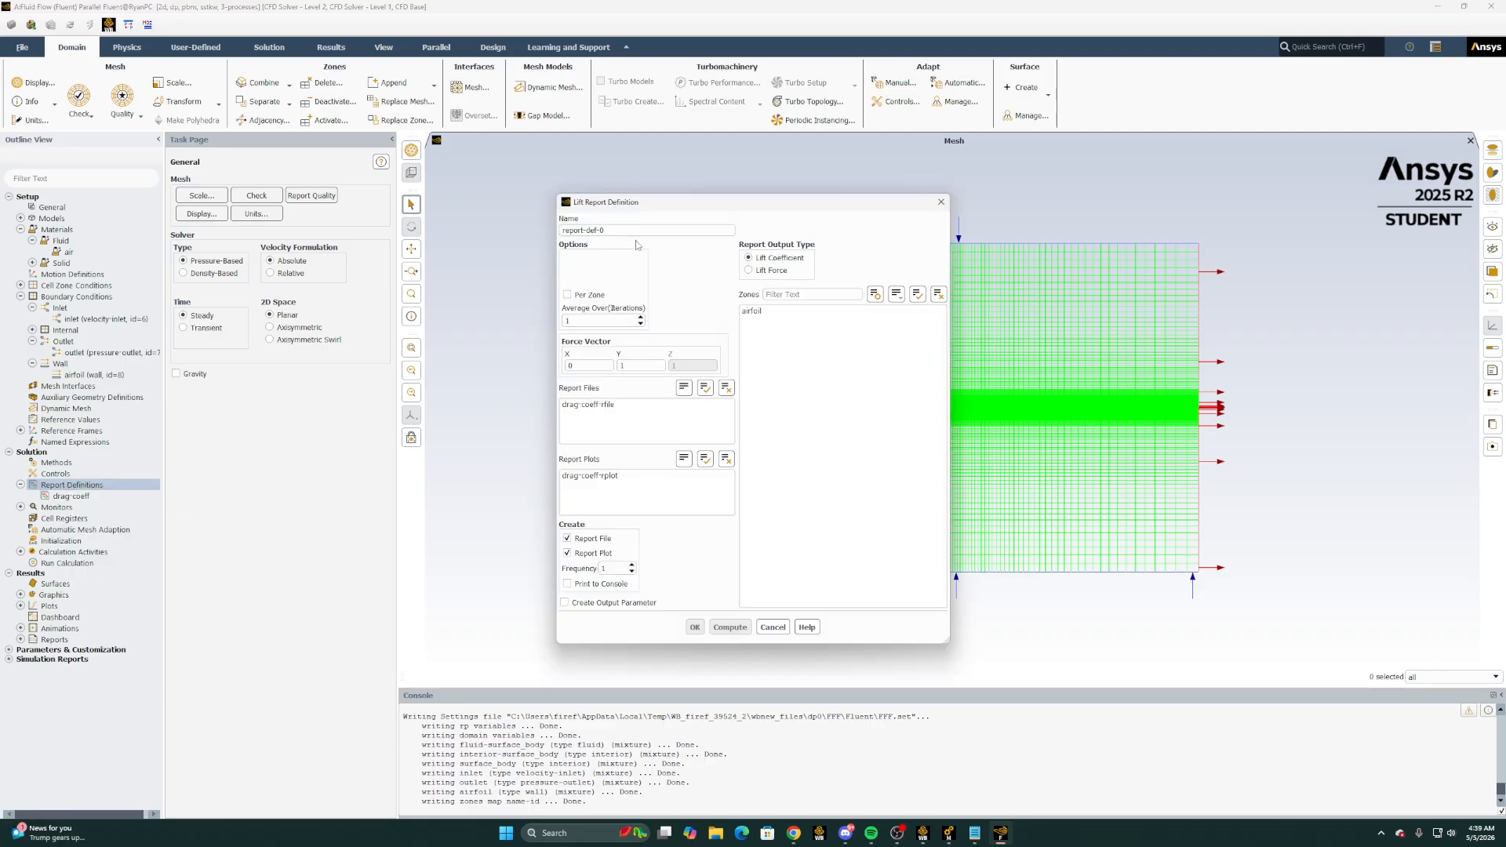
{"action": "left_click_drag", "start_coordinate": [627, 231], "coordinate": [511, 225]}
{"action": "type", "text": "lift_coeff"}
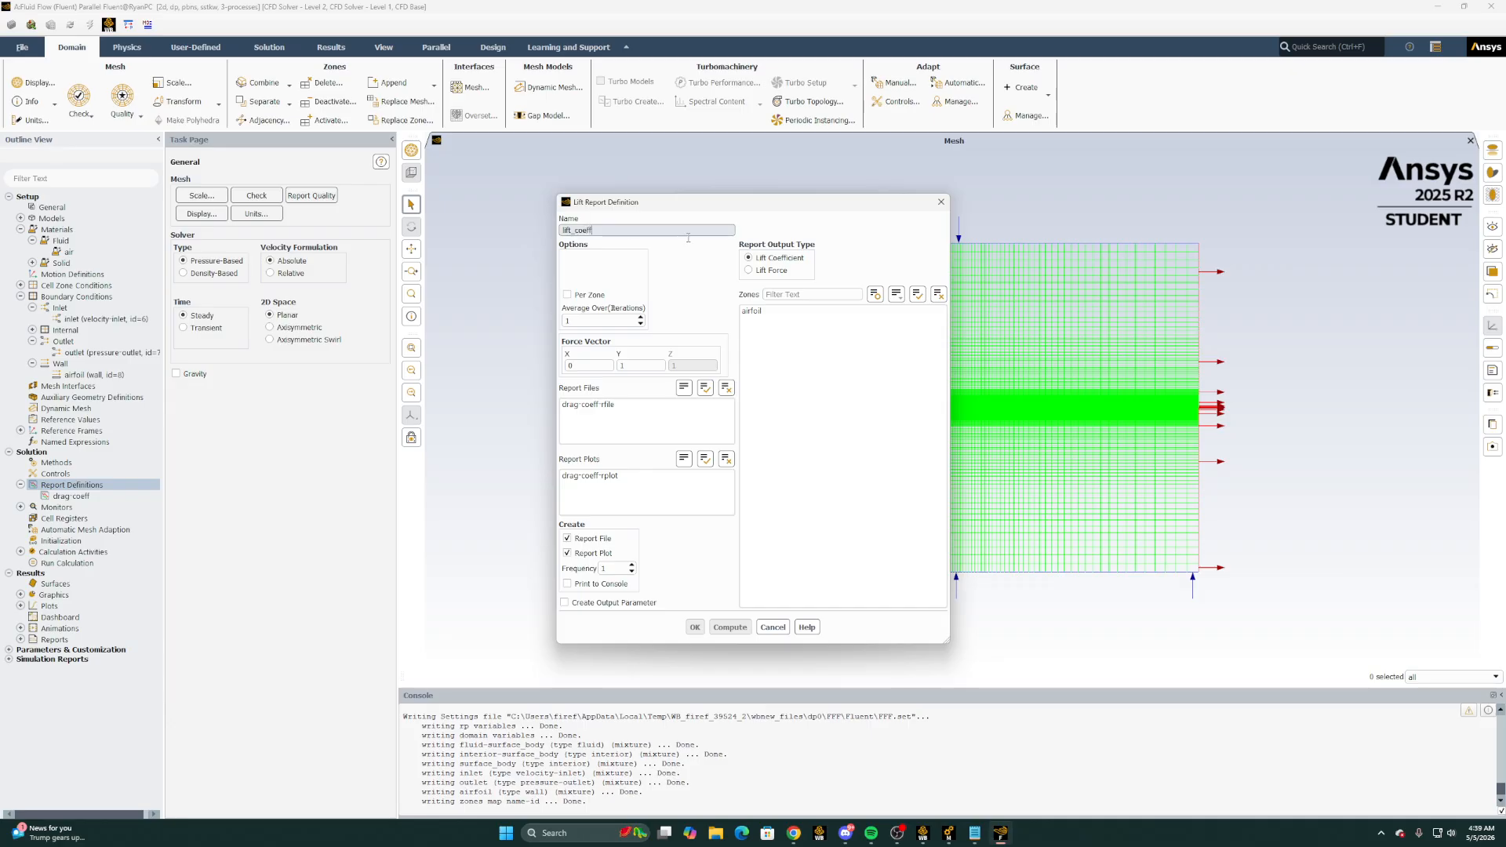
{"action": "left_click", "coordinate": [752, 310]}
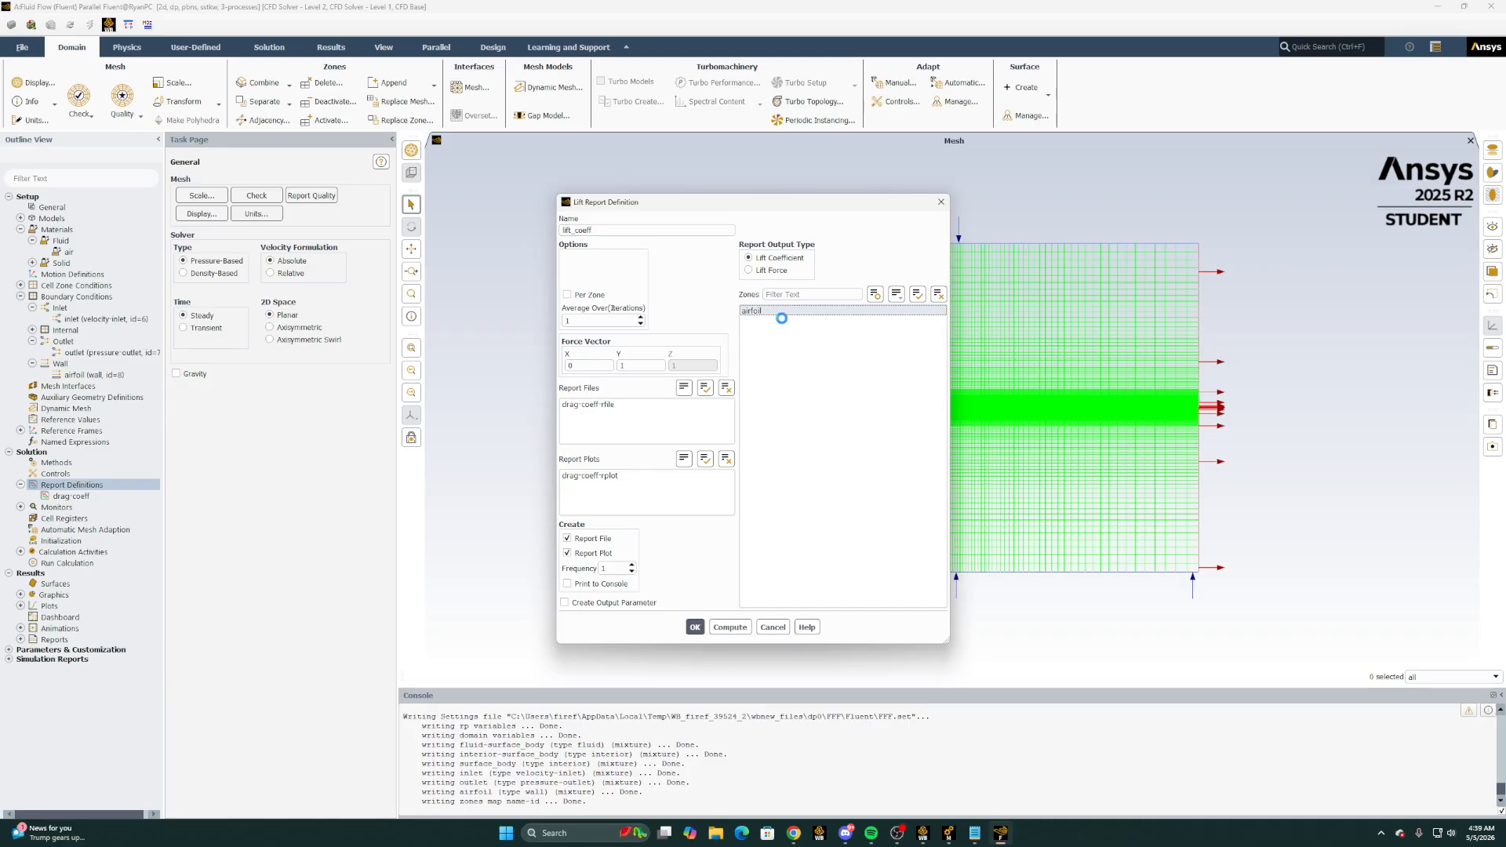
{"action": "left_click", "coordinate": [695, 626]}
{"action": "left_click", "coordinate": [21, 485]}
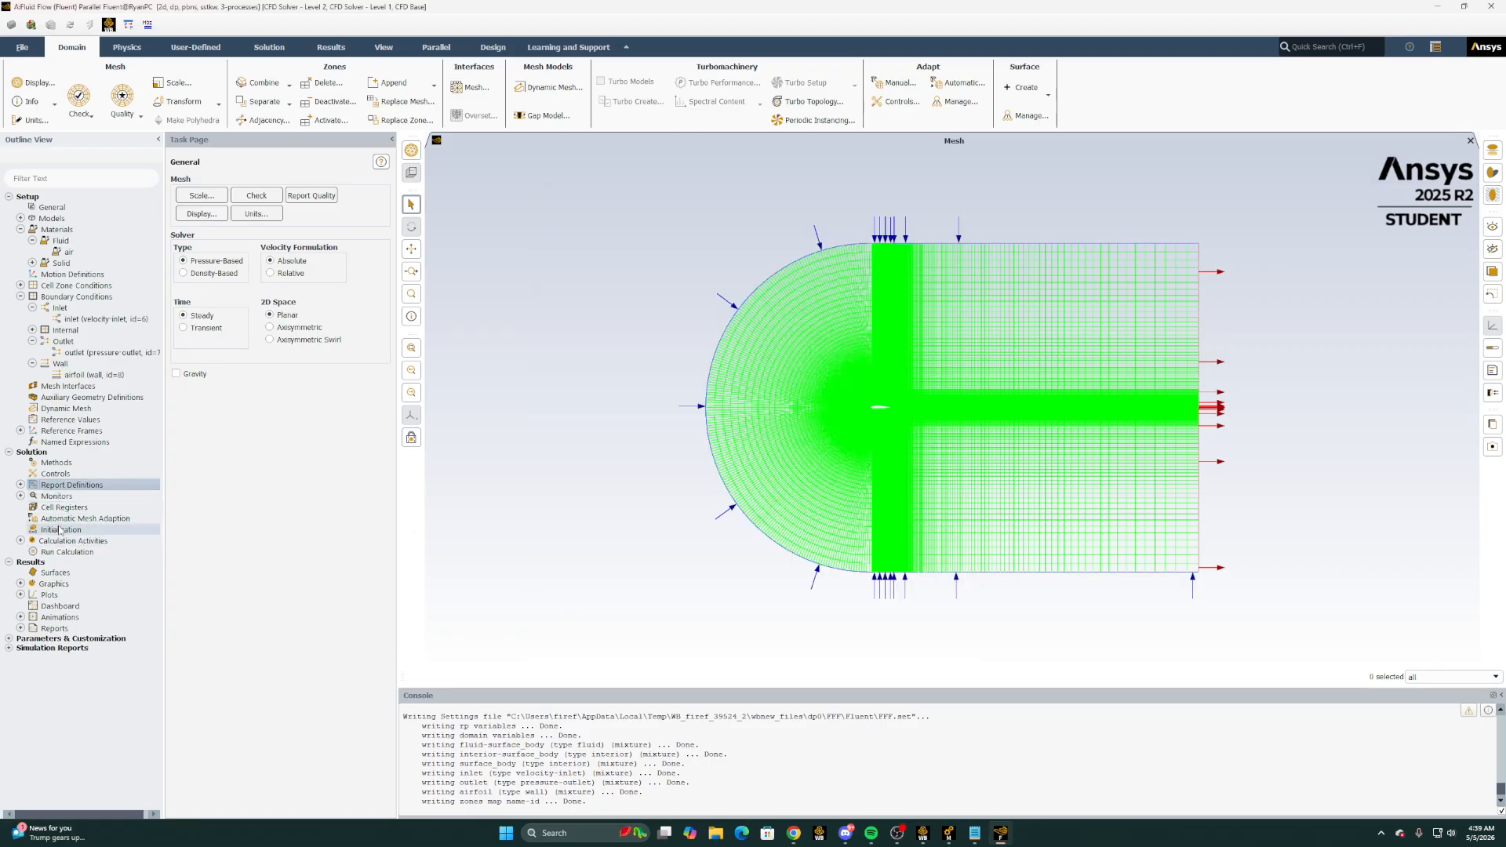
Set the absolute convergence criteria of the continuity, x-velocity, y-velocity, k and omega residuals to 1e-6
{"action": "left_click", "coordinate": [94, 531]}
{"action": "left_click", "coordinate": [20, 496]}
{"action": "double_click", "coordinate": [63, 507]}
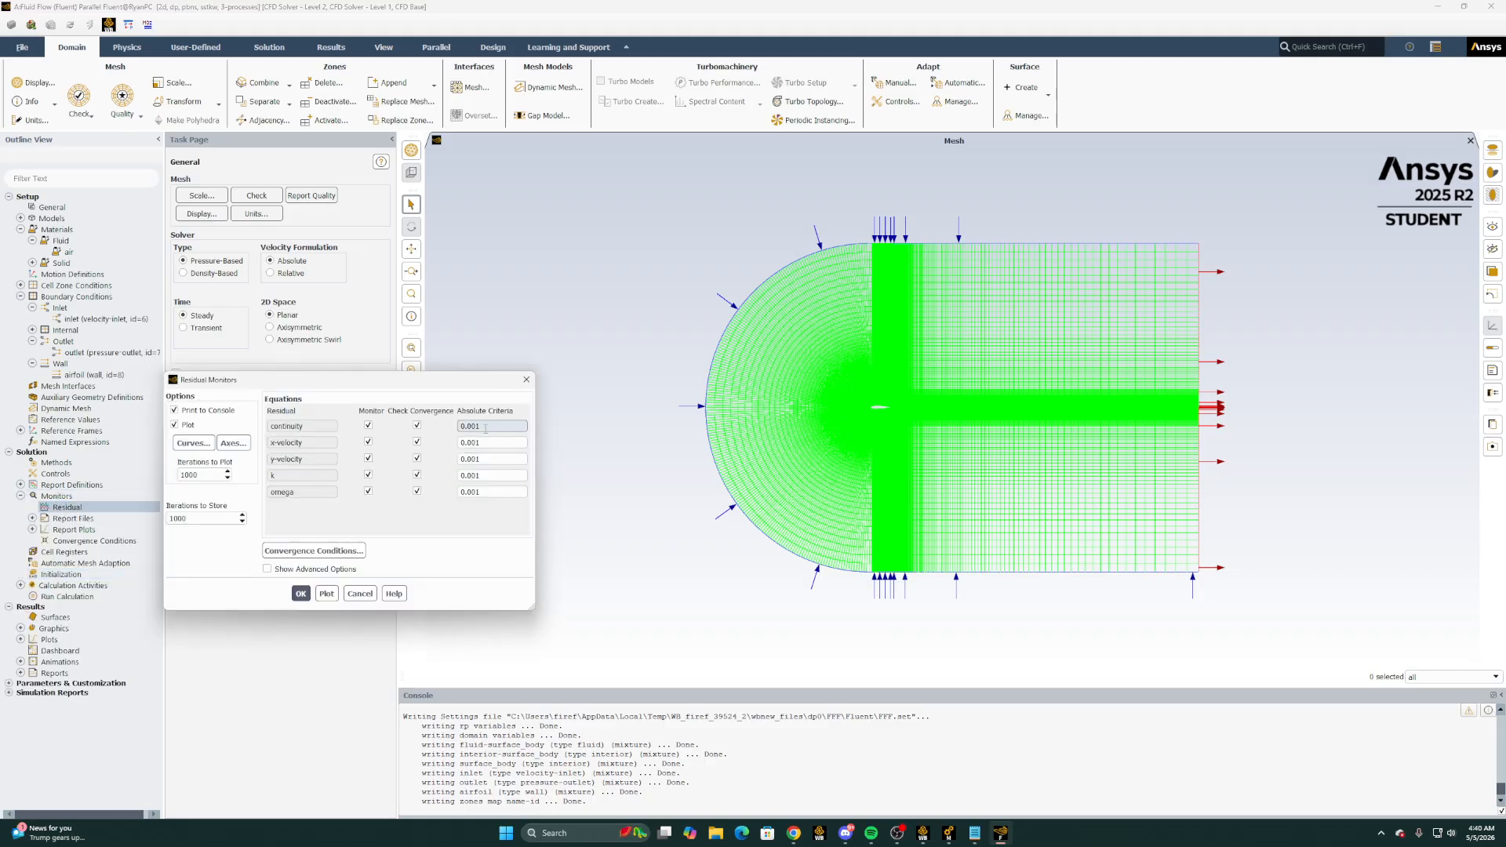
{"action": "type", "text": "1e-6"}
{"action": "key", "text": "Tab"}
{"action": "key", "text": "ctrl+v"}
{"action": "left_click", "coordinate": [499, 460]}
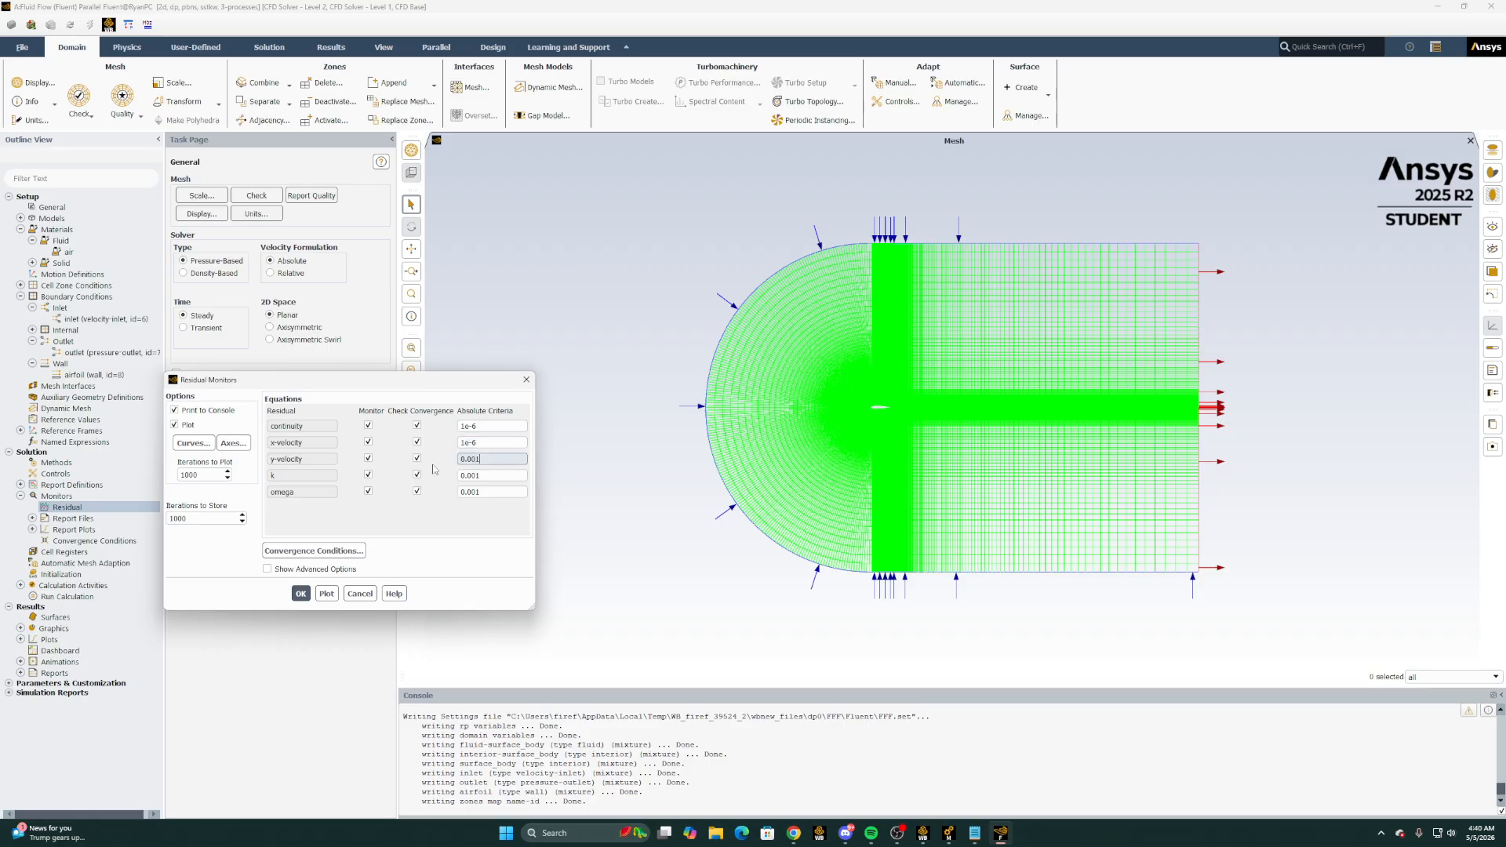
{"action": "key", "text": "ctrl+v"}
{"action": "left_click_drag", "start_coordinate": [501, 460], "coordinate": [458, 476]}
{"action": "key", "text": "ctrl+v"}
{"action": "key", "text": "ctrl+v"}
{"action": "key", "text": "ctrl+v"}
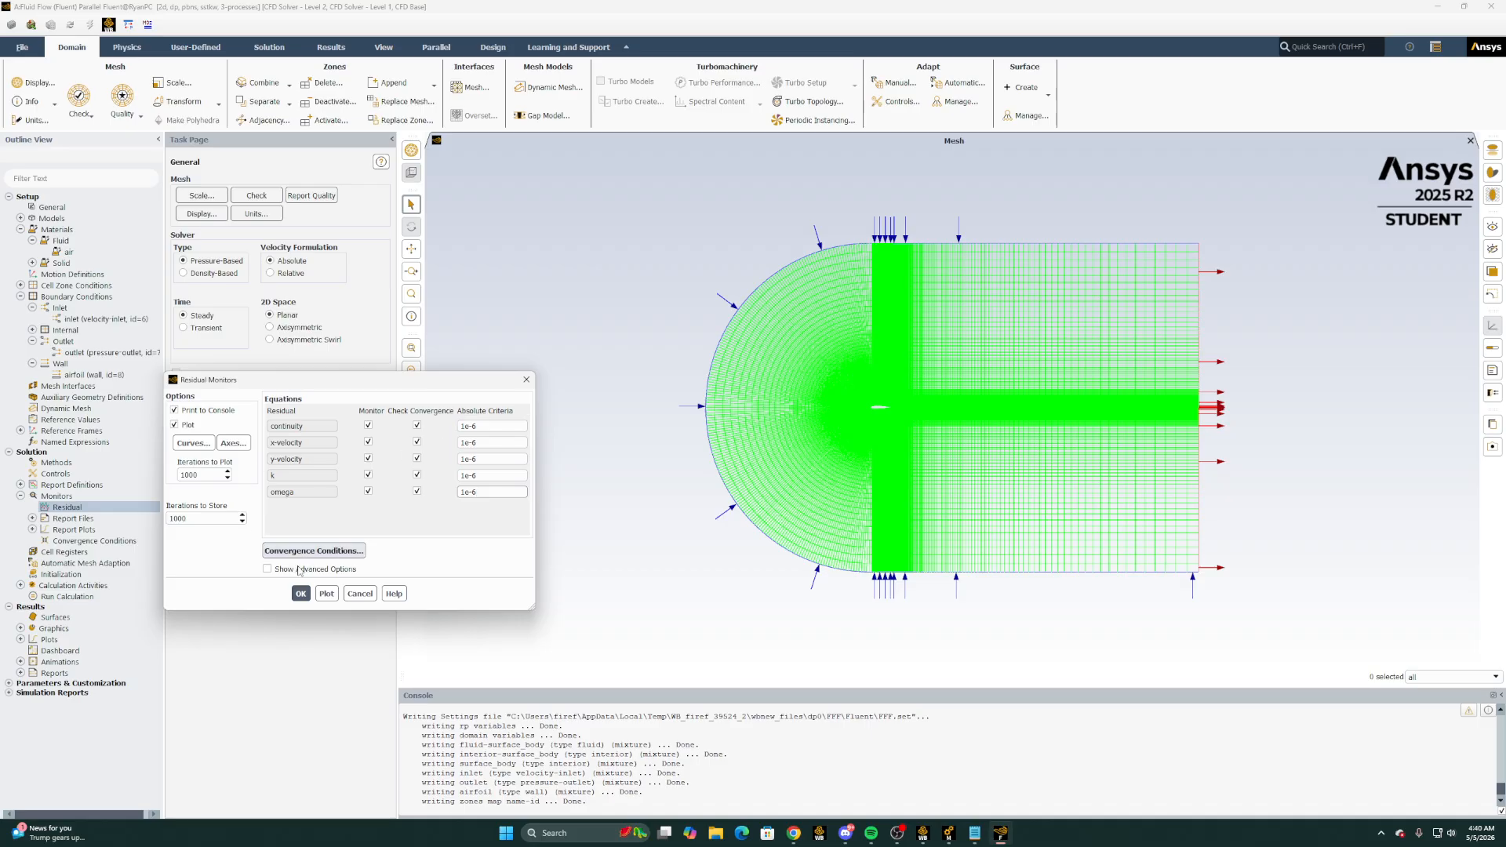
{"action": "left_click", "coordinate": [299, 593]}
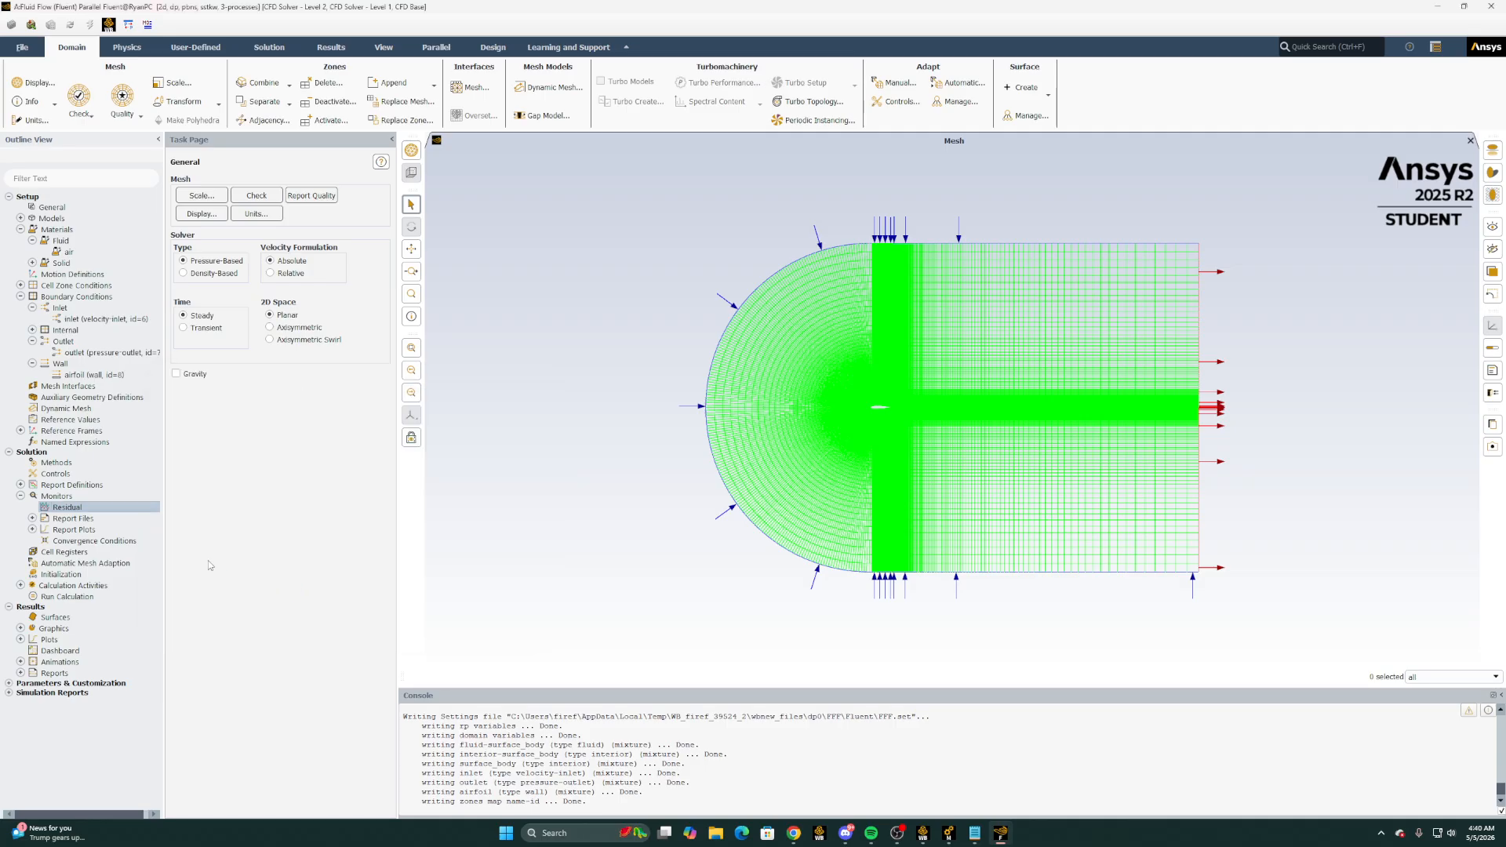
Set the hybrid initialization to 100 iterations and initialize the solution
{"action": "left_click", "coordinate": [60, 574]}
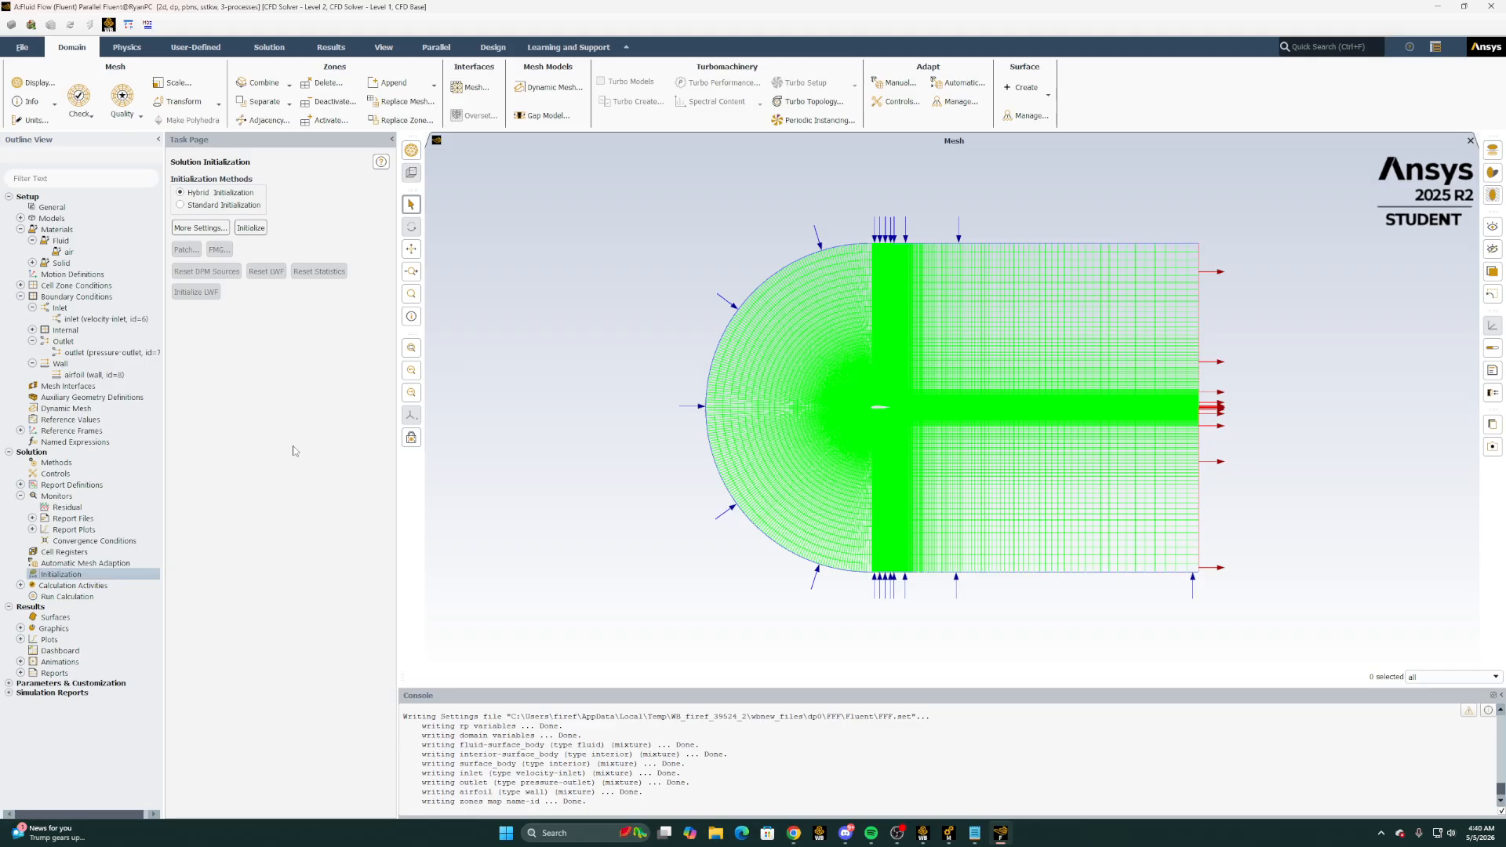
{"action": "left_click", "coordinate": [200, 228]}
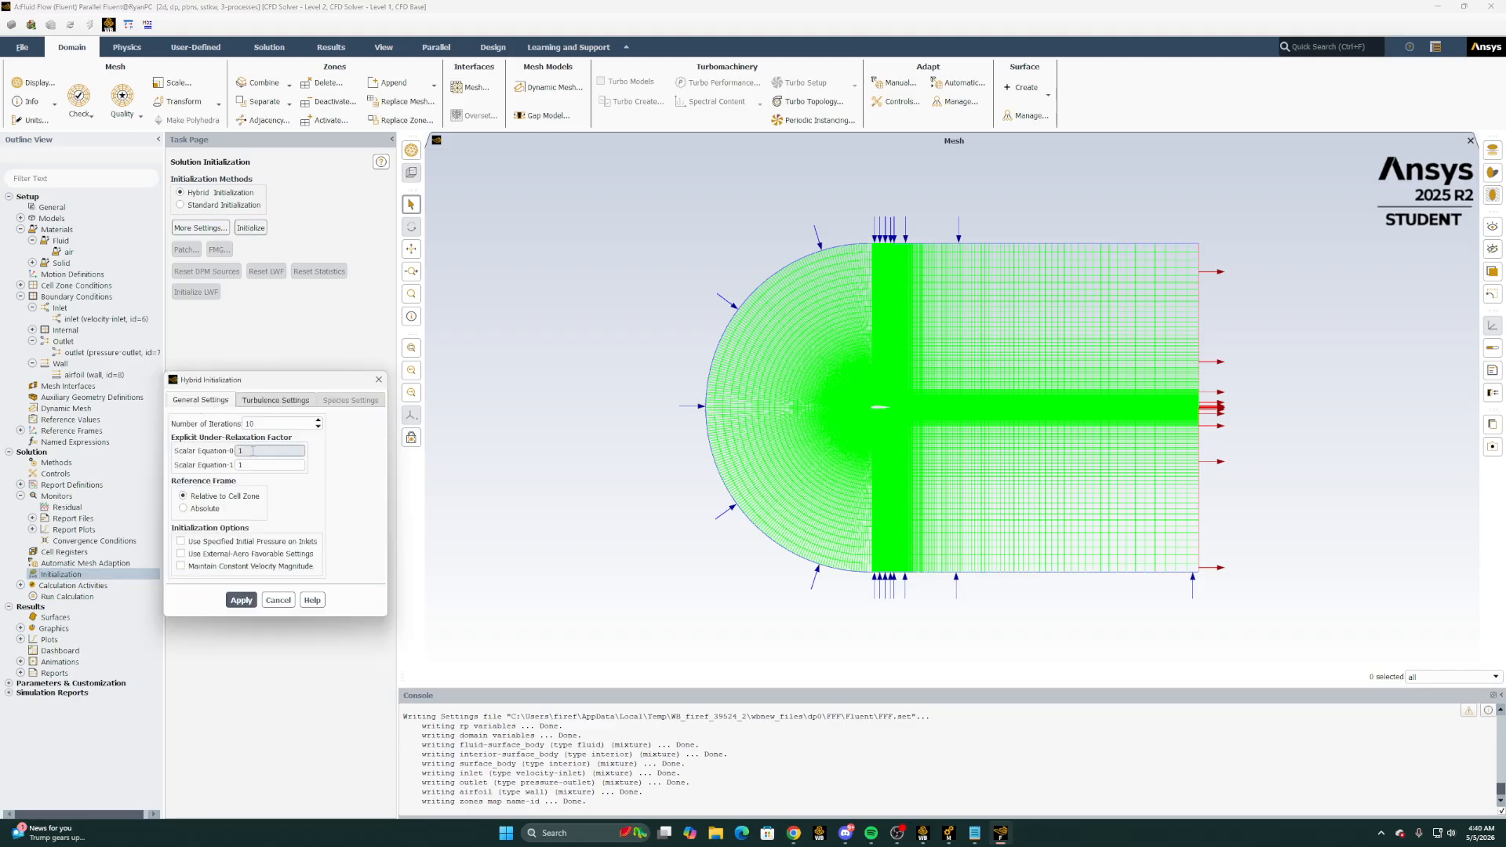
{"action": "left_click", "coordinate": [265, 424]}
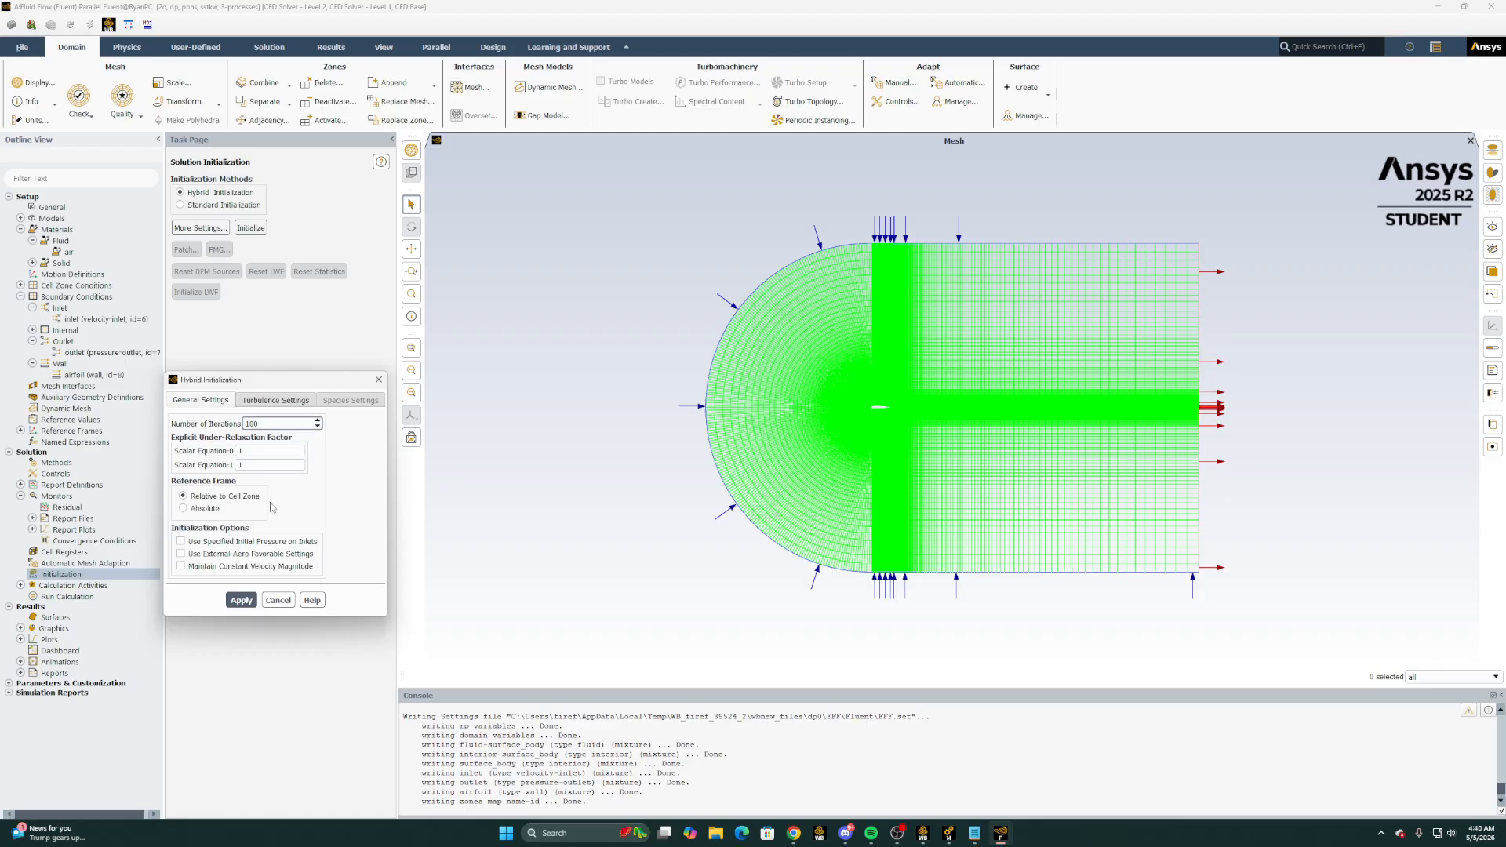
{"action": "left_click", "coordinate": [241, 601]}
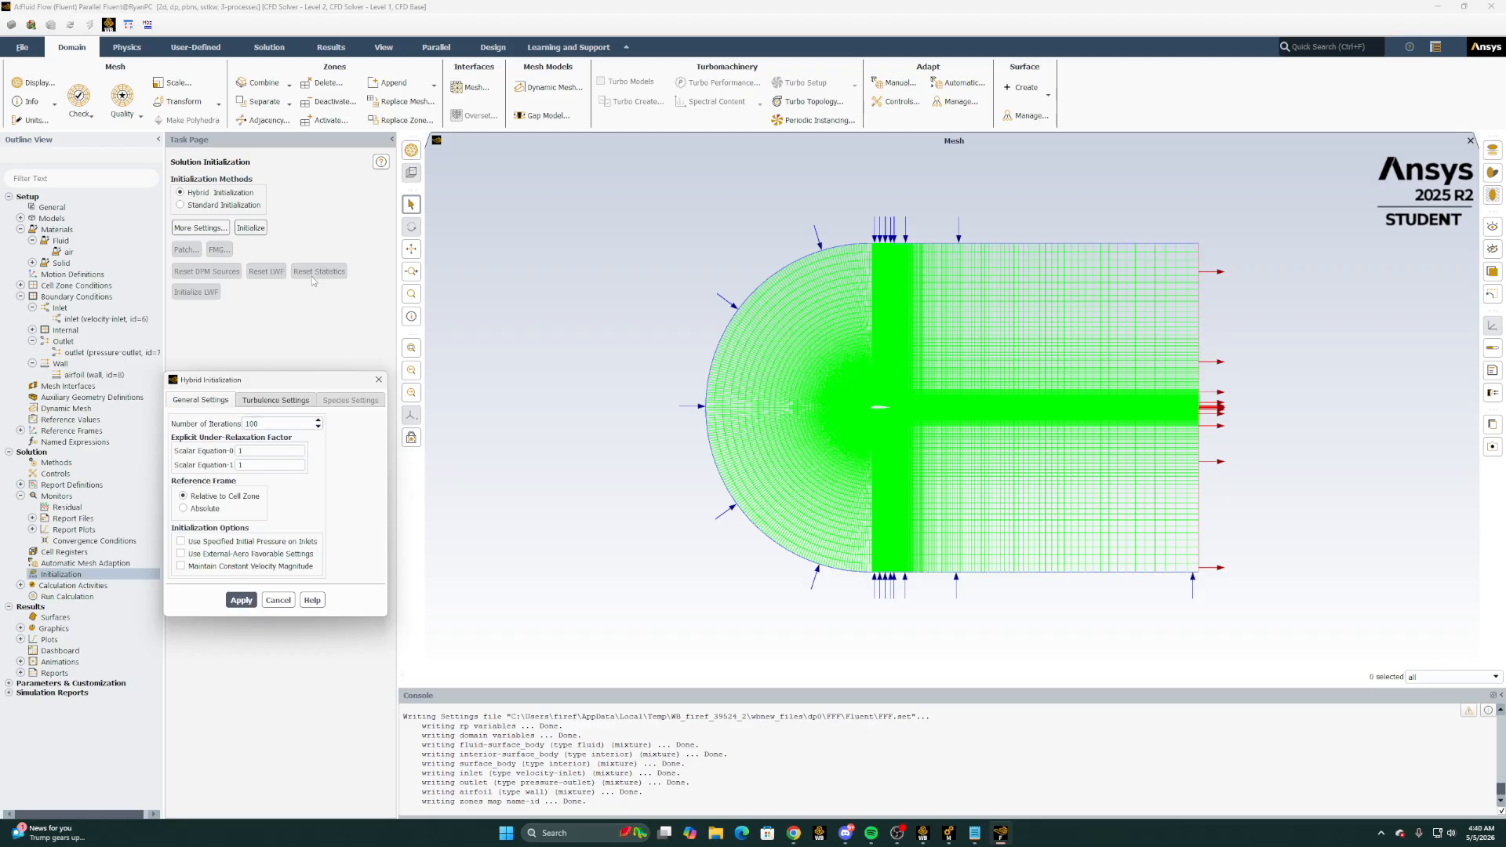
{"action": "left_click", "coordinate": [276, 600]}
{"action": "left_click", "coordinate": [251, 228]}
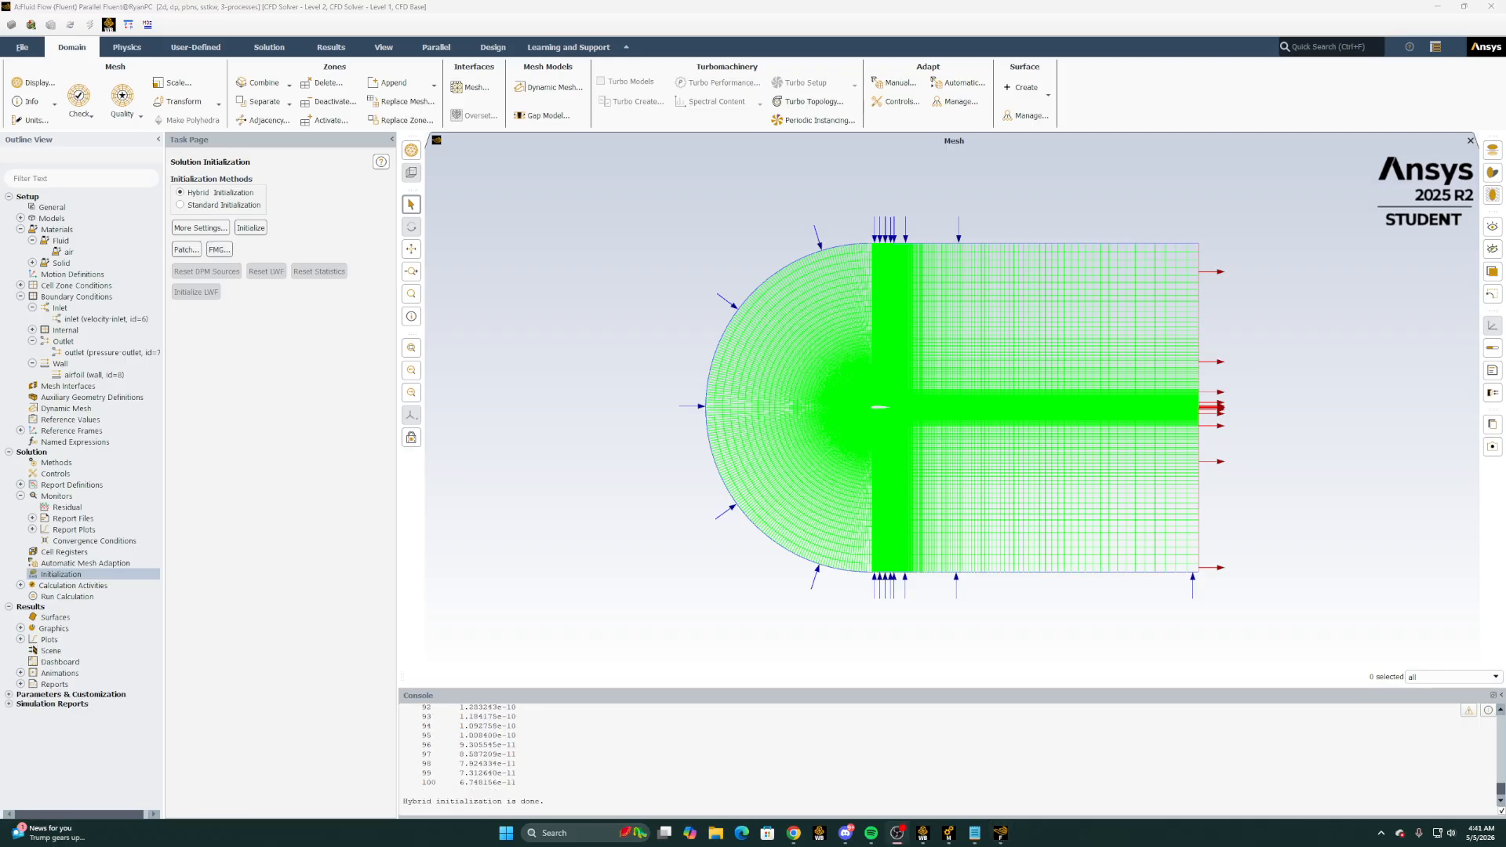
Set the number of iterations for the calculation run to 1000
{"action": "left_click", "coordinate": [78, 597]}
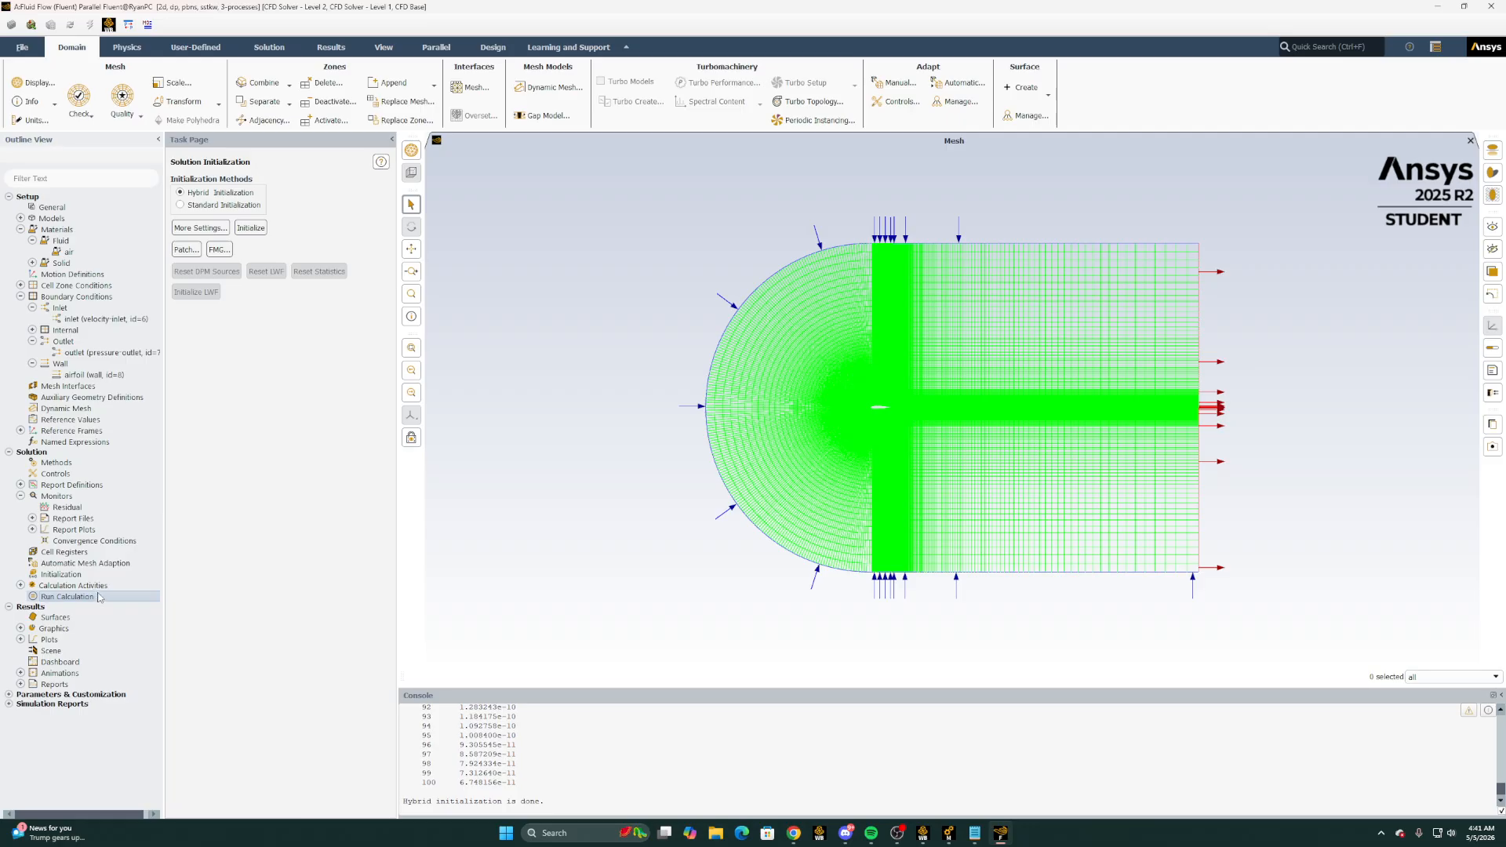
{"action": "double_click", "coordinate": [79, 597]}
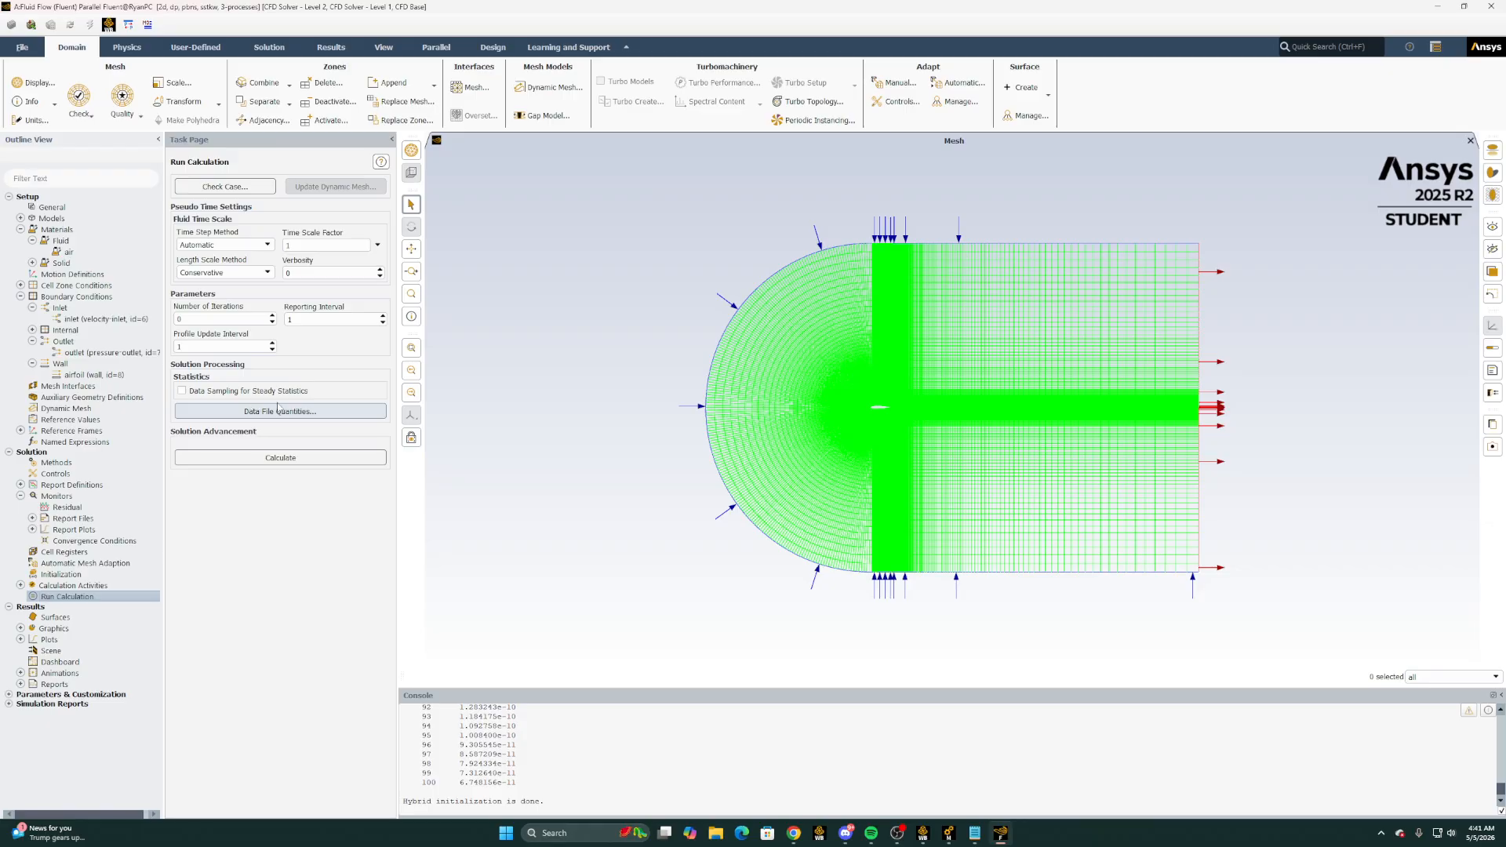
{"action": "left_click", "coordinate": [223, 318]}
{"action": "left_click_drag", "start_coordinate": [180, 319], "coordinate": [164, 314]}
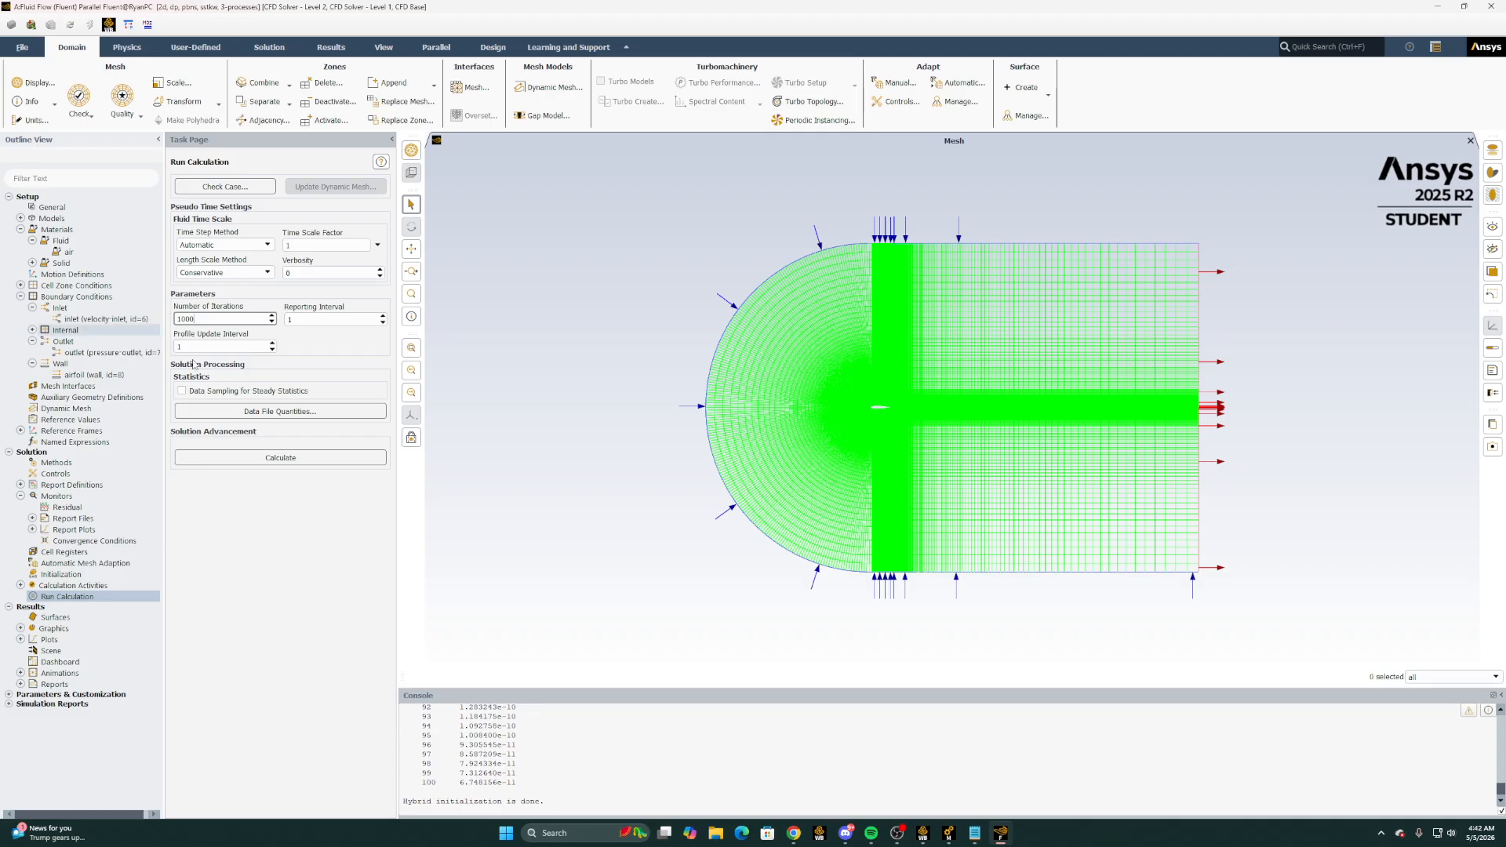
Switch to the Excel workbook, check the CL/CD formula in the results table and return to Fluent
{"action": "mouse_move", "coordinate": [794, 833]}
{"action": "left_click", "coordinate": [845, 800]}
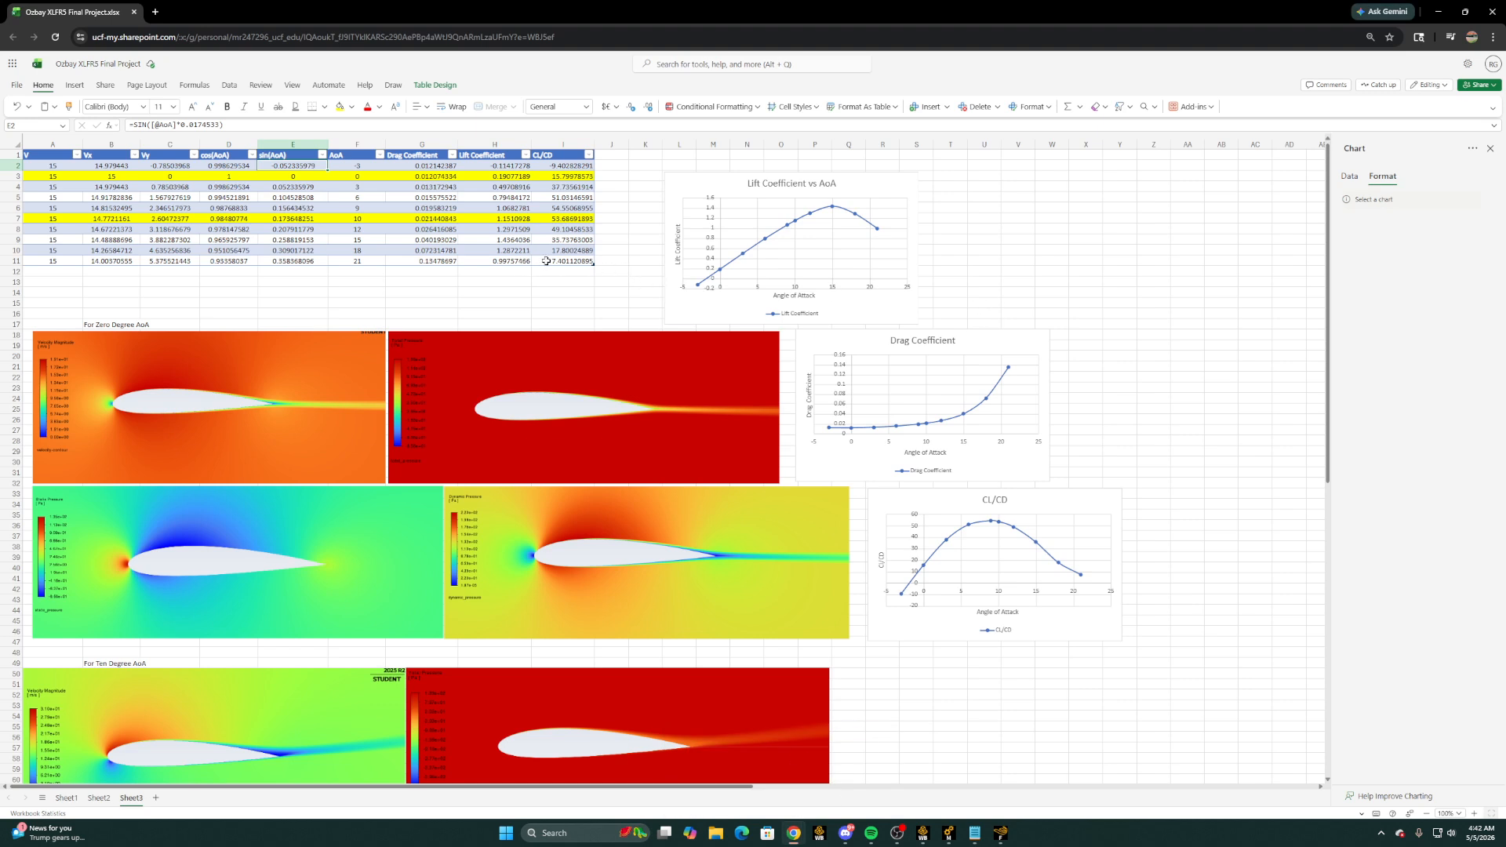
{"action": "left_click", "coordinate": [553, 260]}
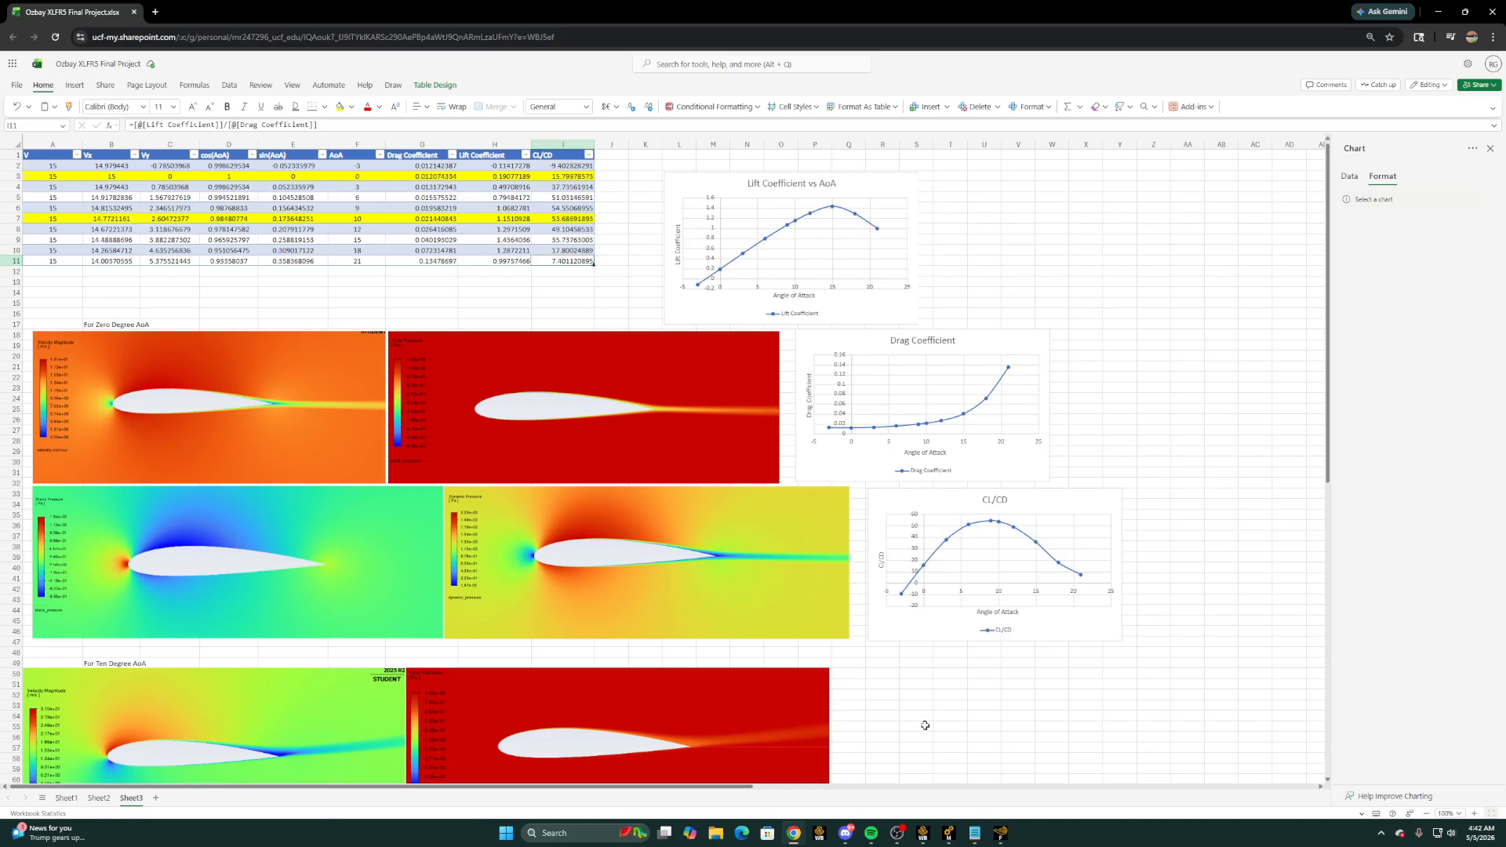
{"action": "left_click", "coordinate": [998, 833]}
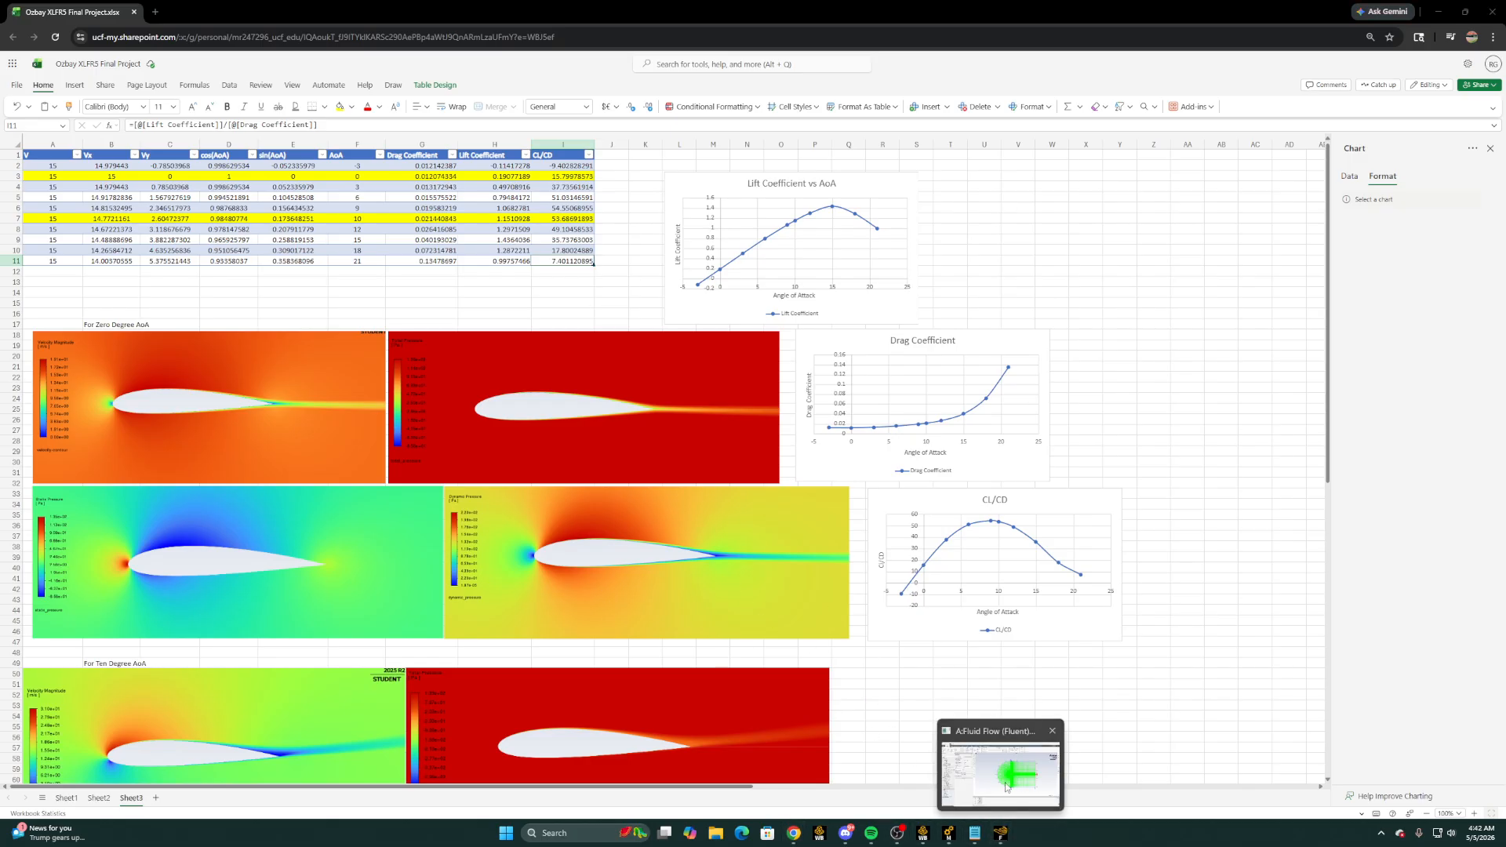
{"action": "left_click", "coordinate": [1442, 10]}
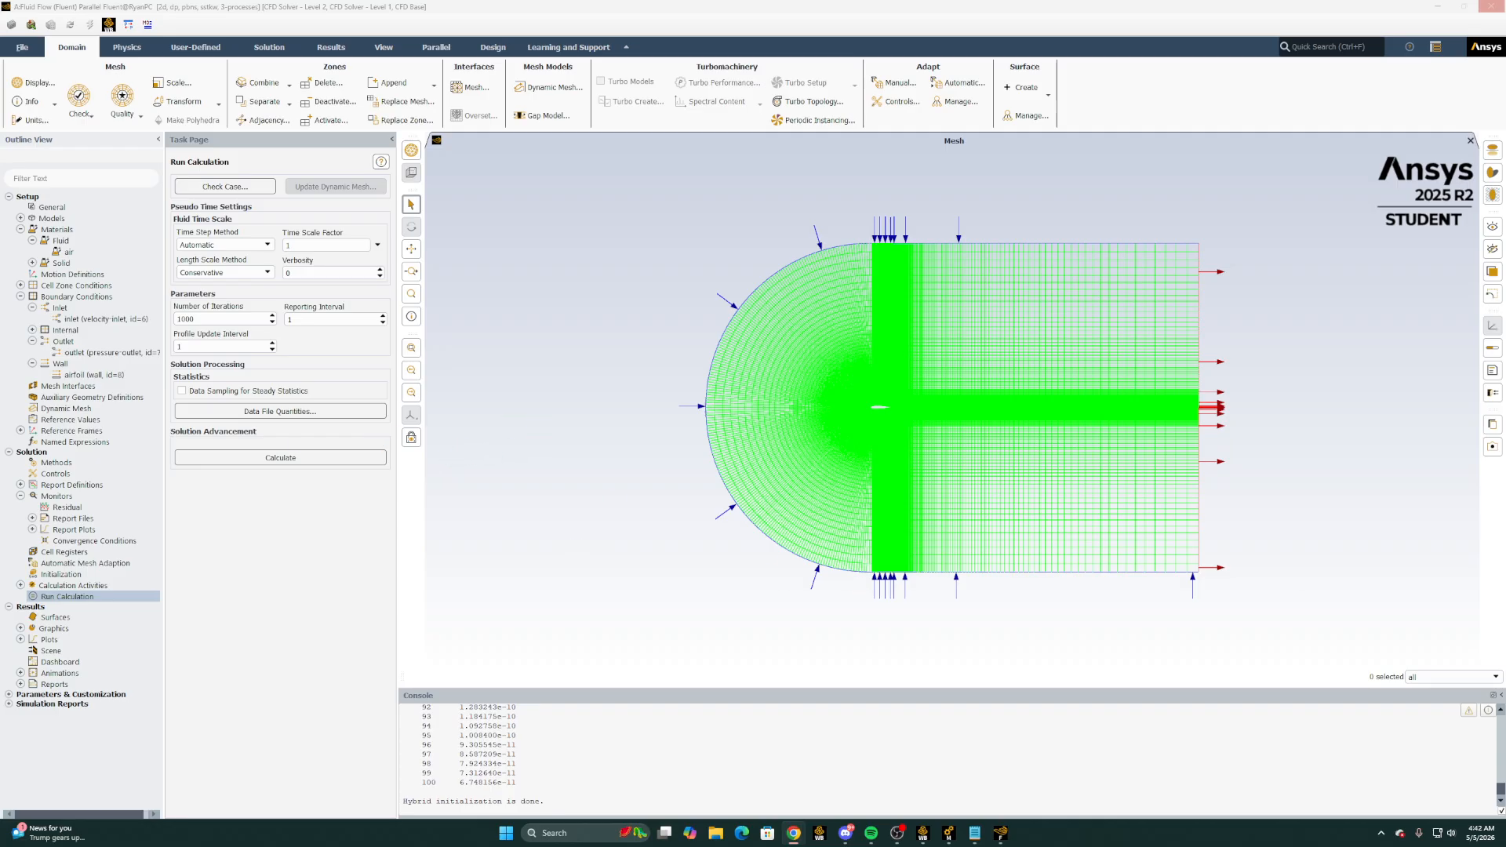
Start the calculation and monitor the drag coefficient, lift coefficient and scaled residuals plots while it runs
{"action": "left_click", "coordinate": [242, 460]}
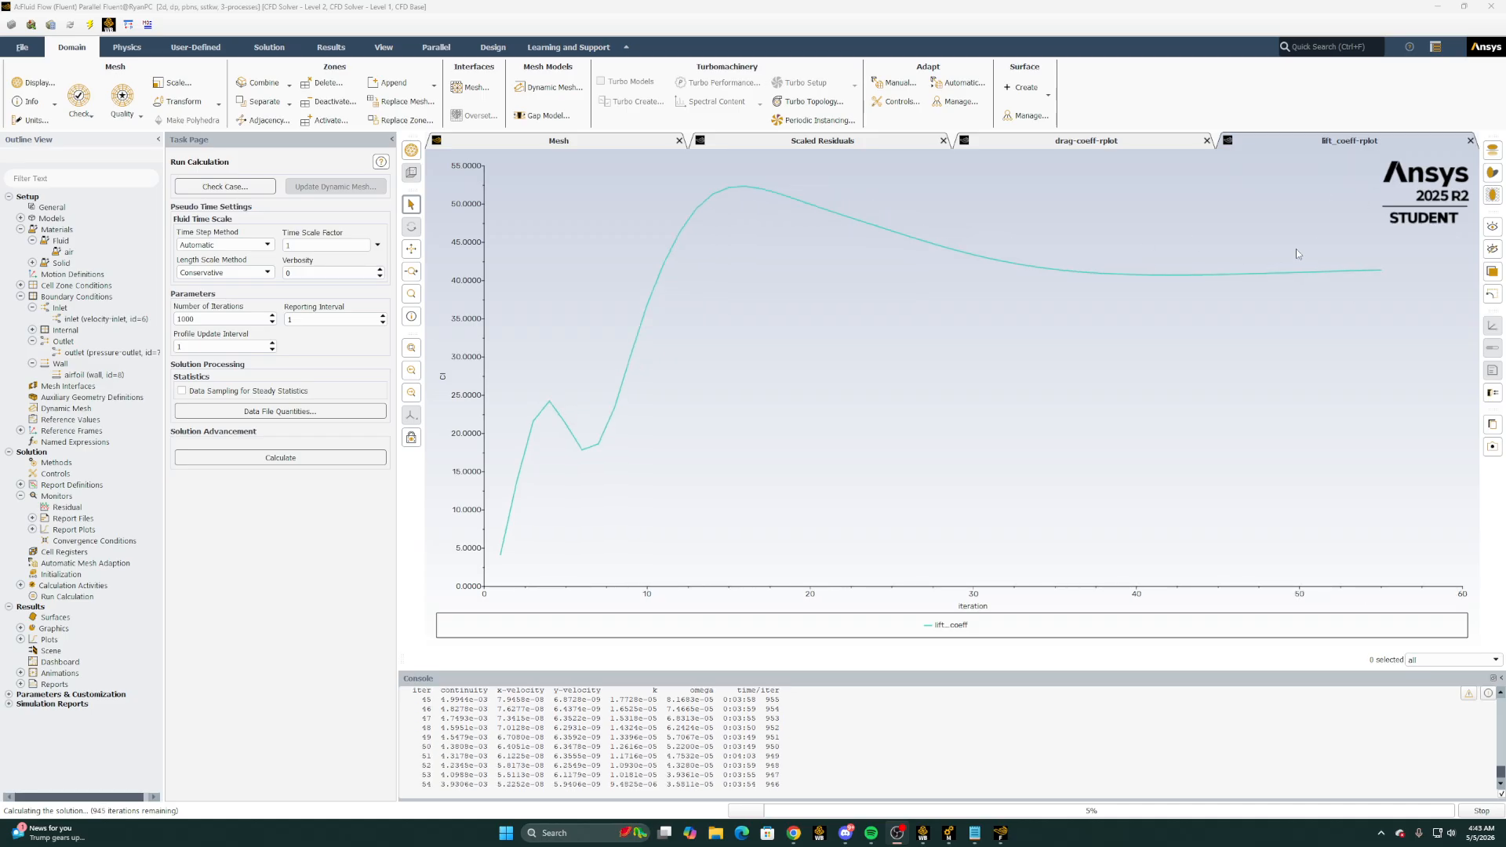
{"action": "mouse_move", "coordinate": [1350, 271]}
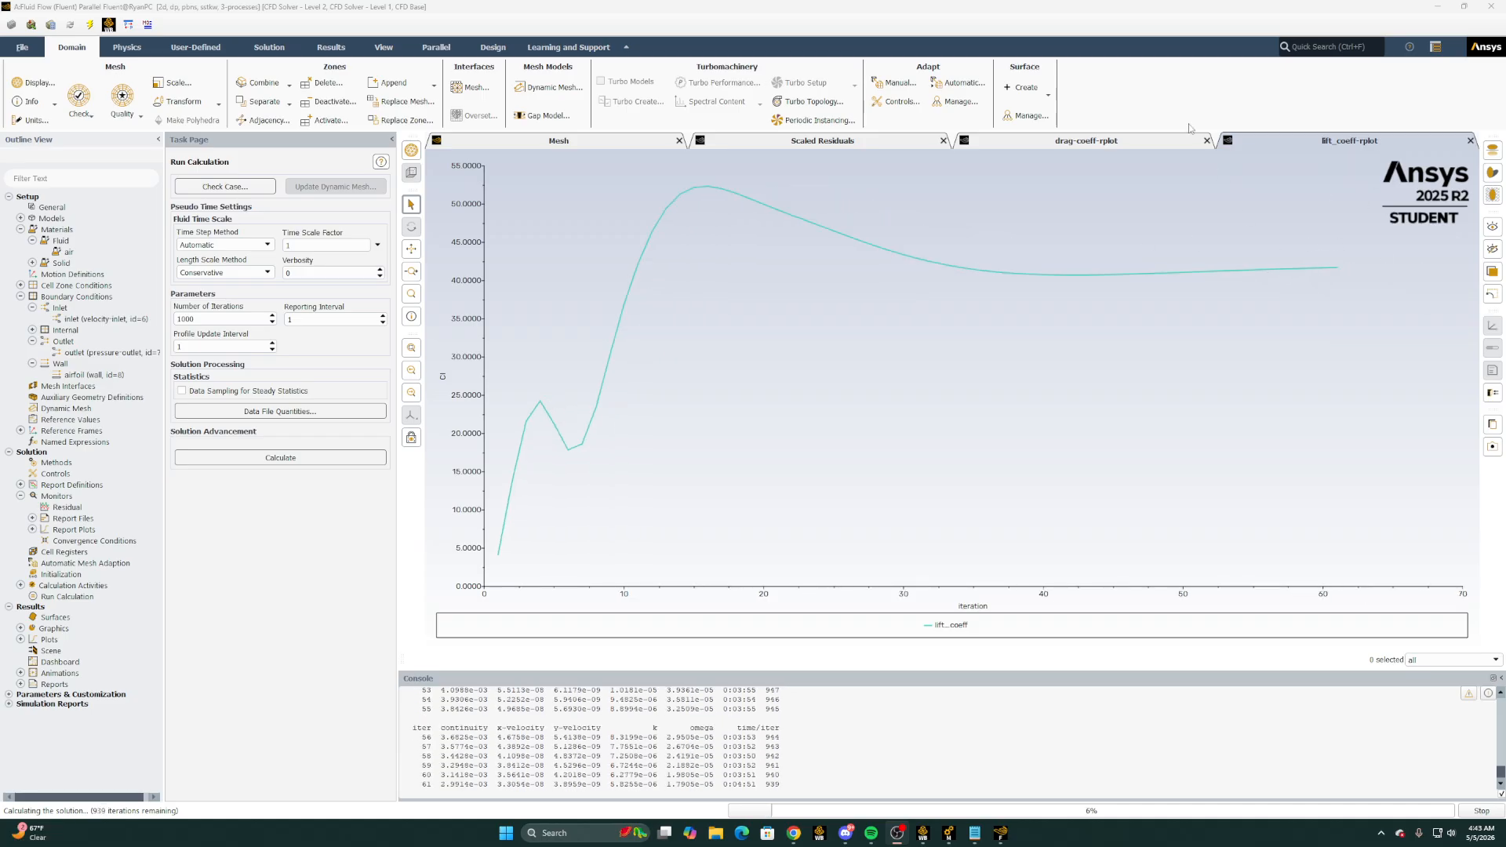
{"action": "left_click", "coordinate": [1110, 142]}
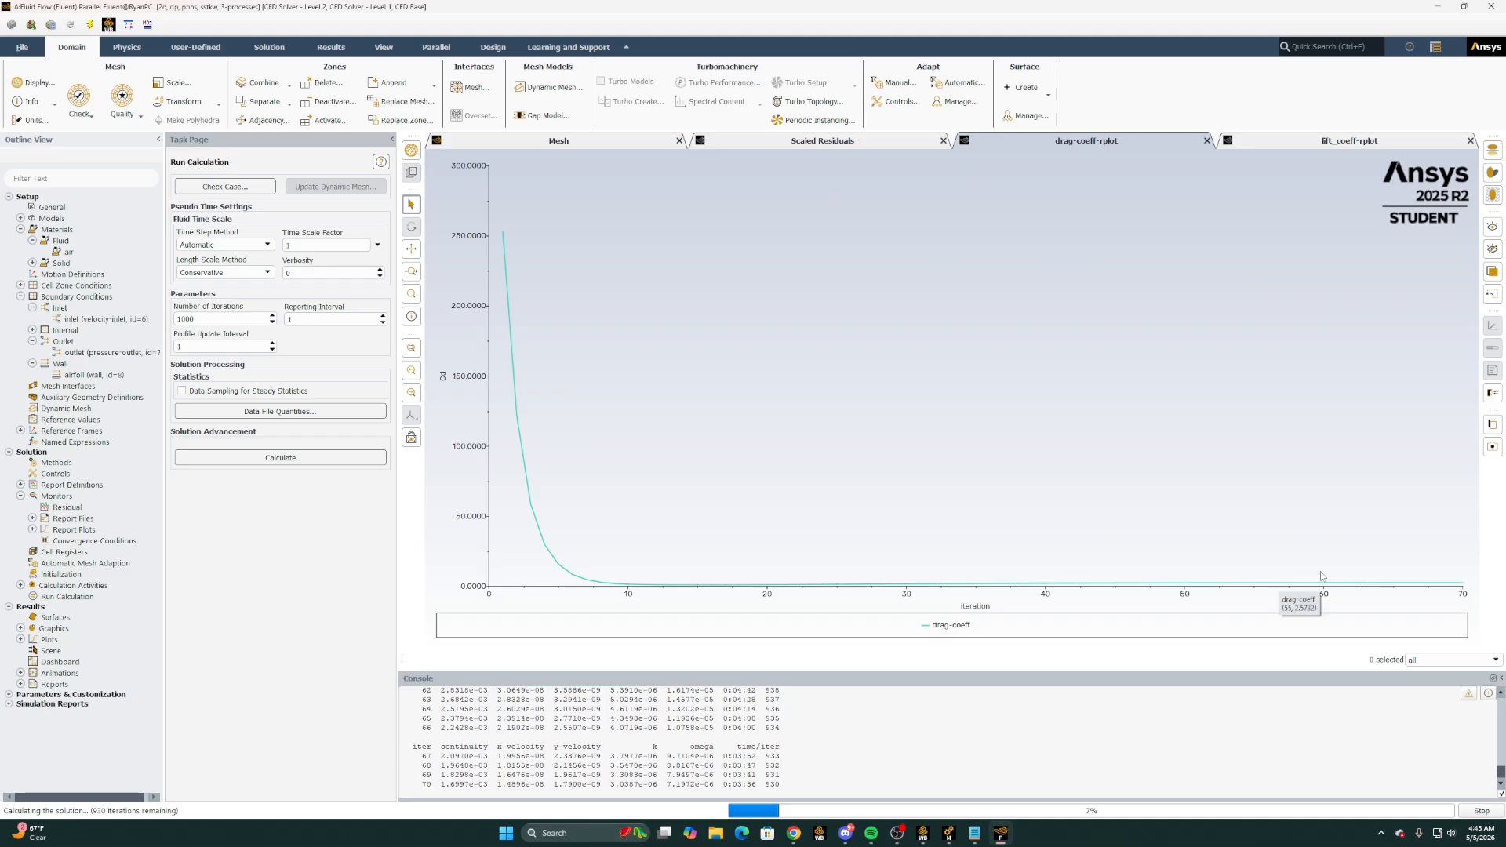
{"action": "left_click", "coordinate": [799, 146]}
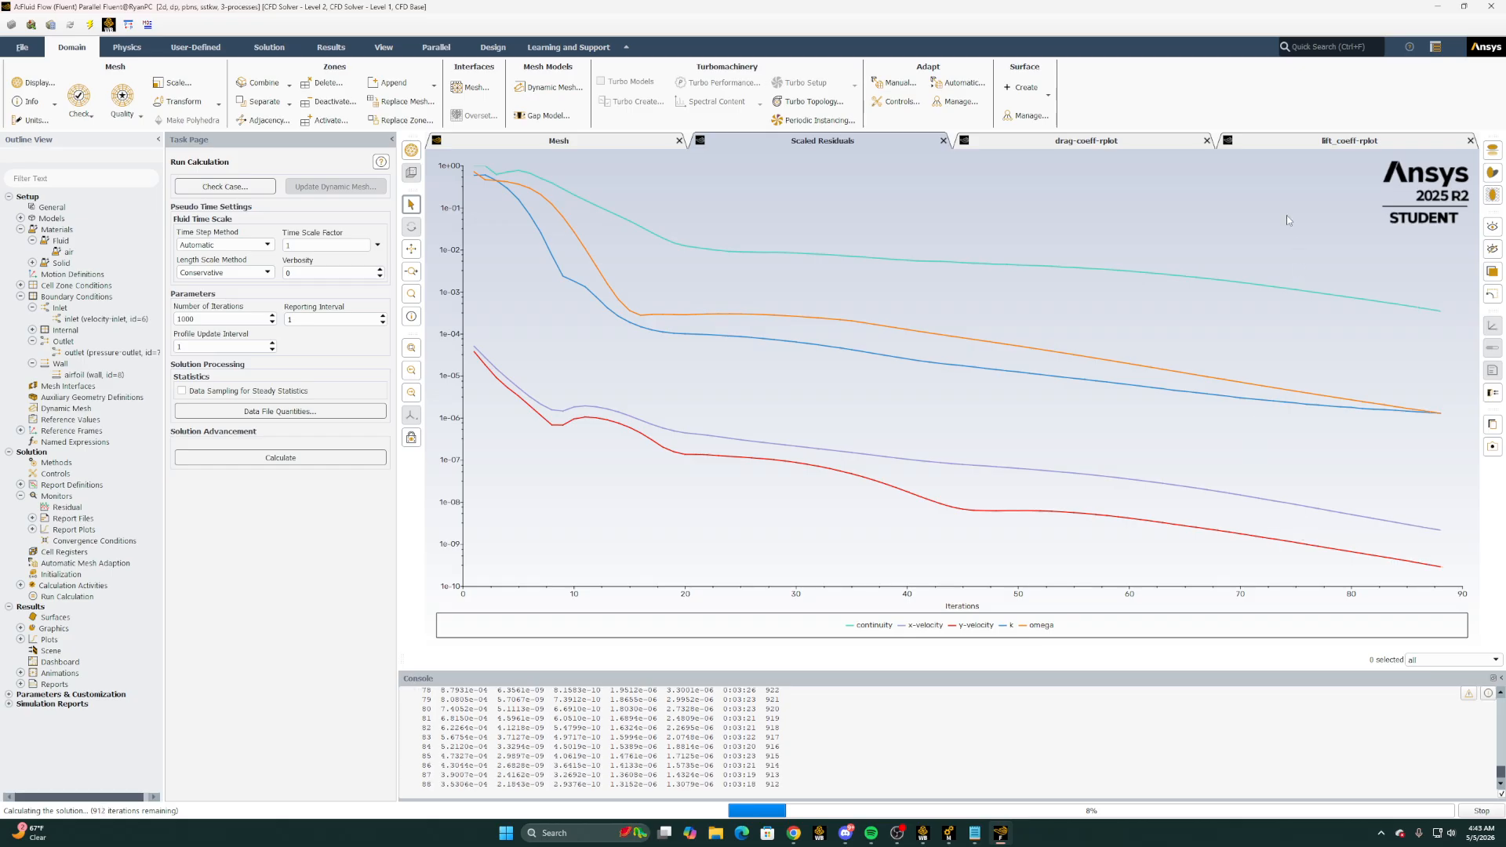
{"action": "left_click", "coordinate": [1283, 143]}
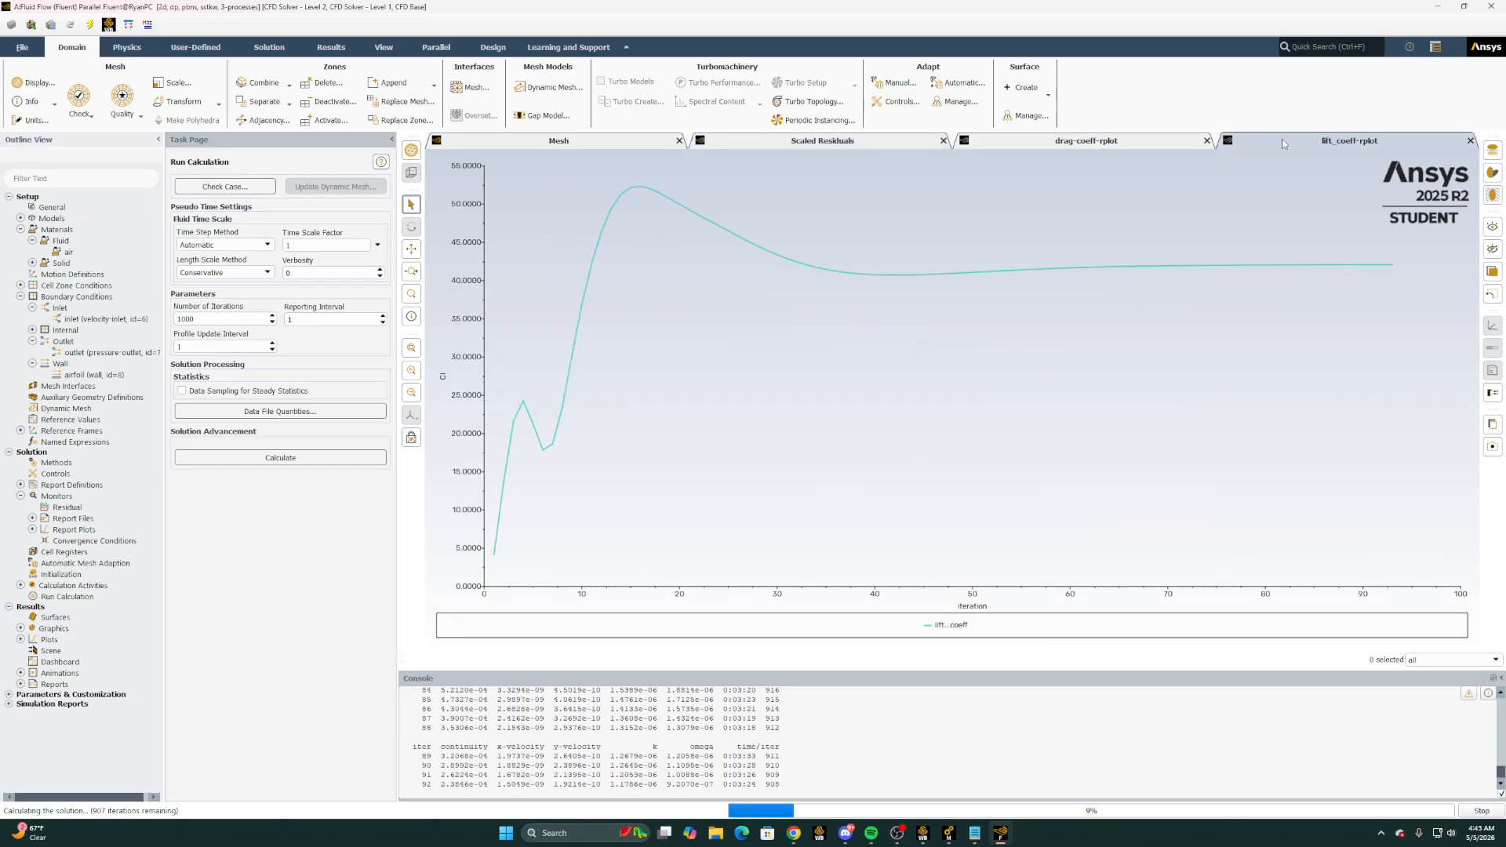
{"action": "left_click", "coordinate": [1044, 145]}
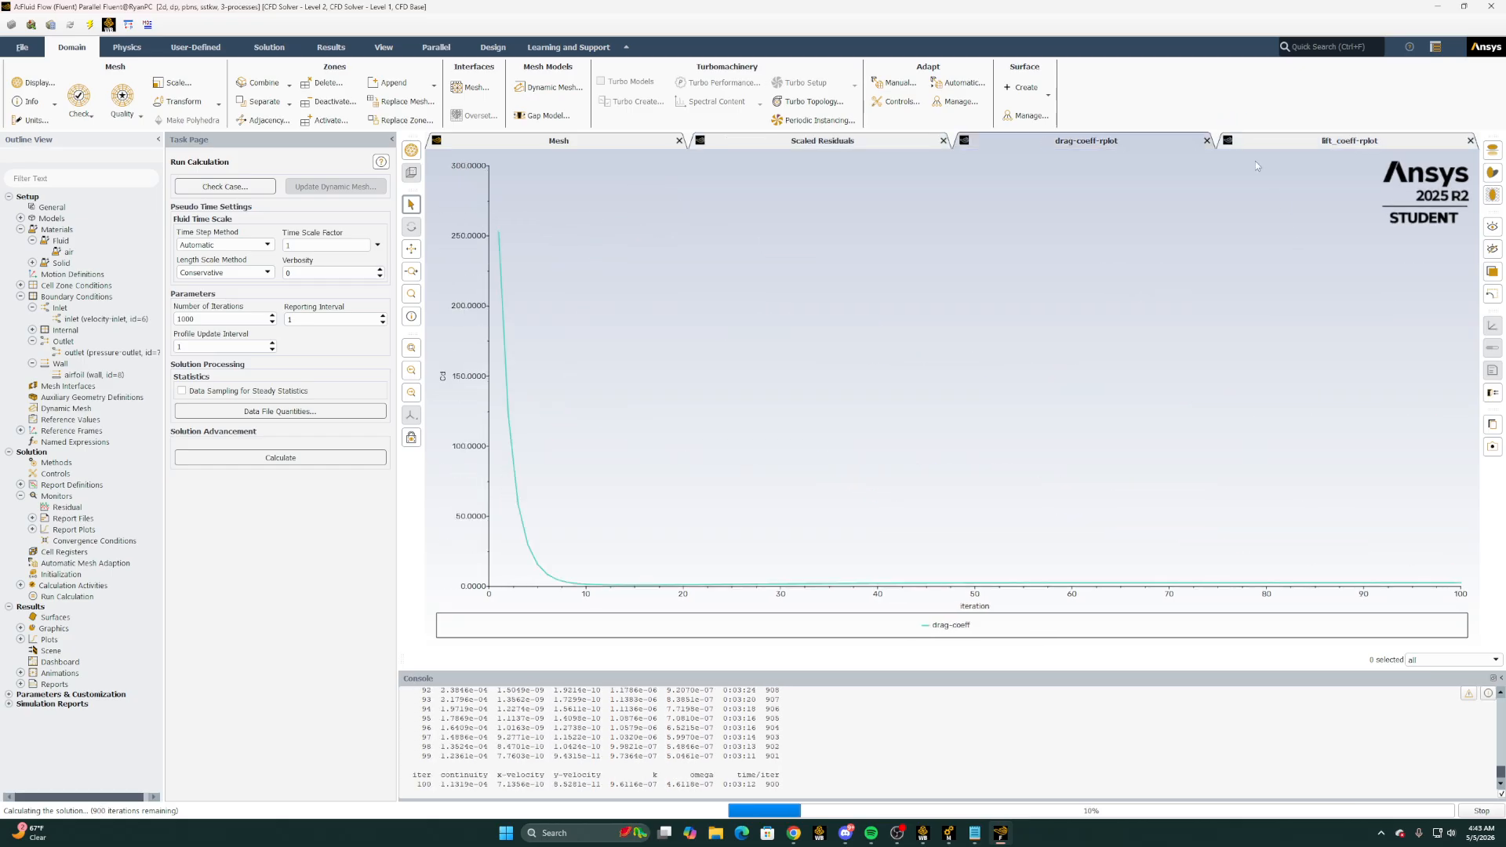
{"action": "left_click", "coordinate": [1329, 144]}
{"action": "left_click", "coordinate": [1086, 142]}
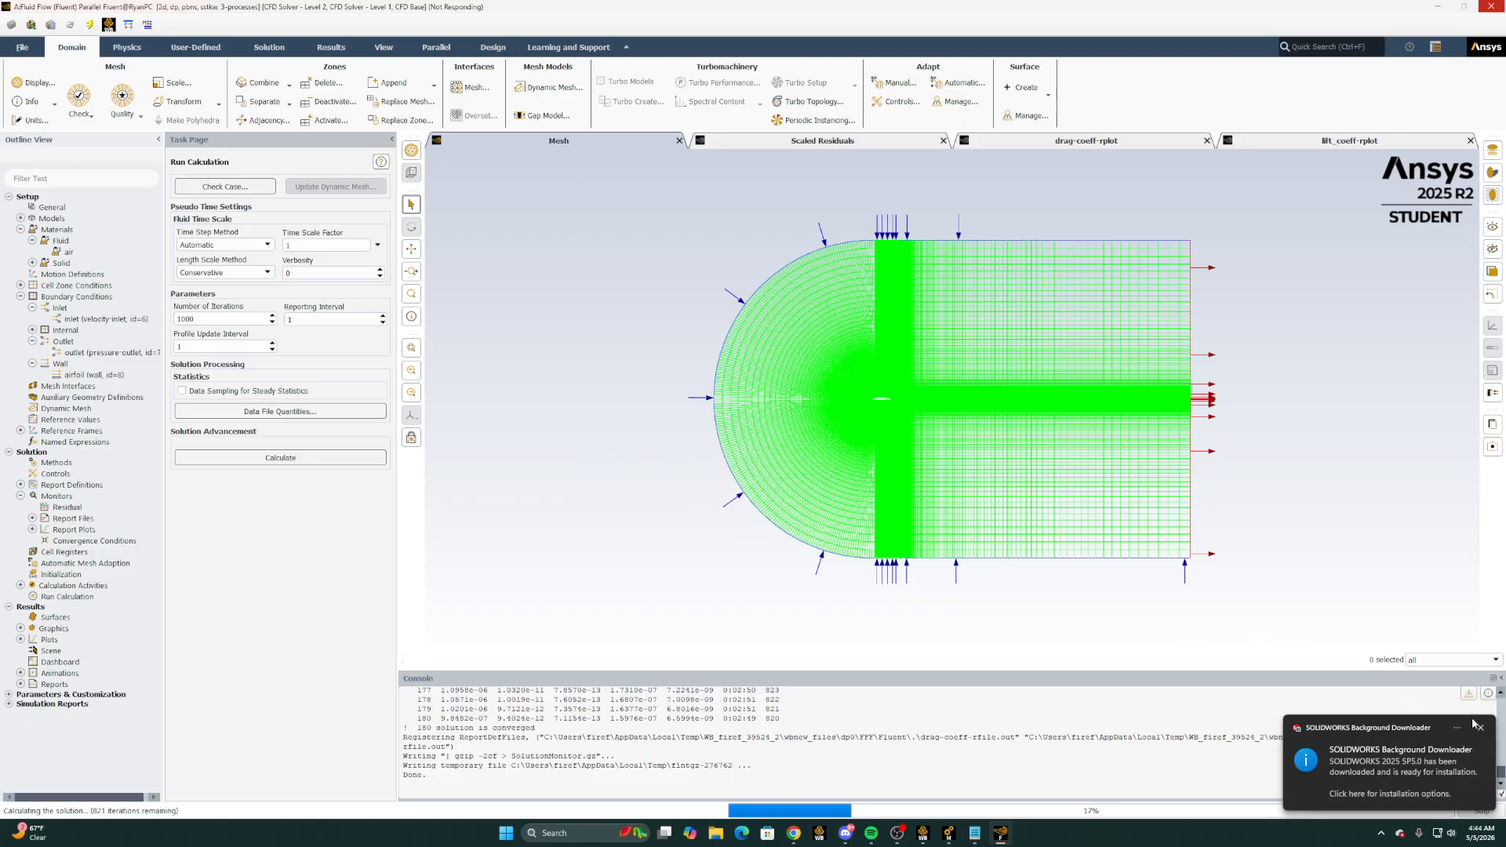
Dismiss the SOLIDWORKS downloader notification and review the console output for solution convergence and completion
{"action": "left_click", "coordinate": [1481, 730]}
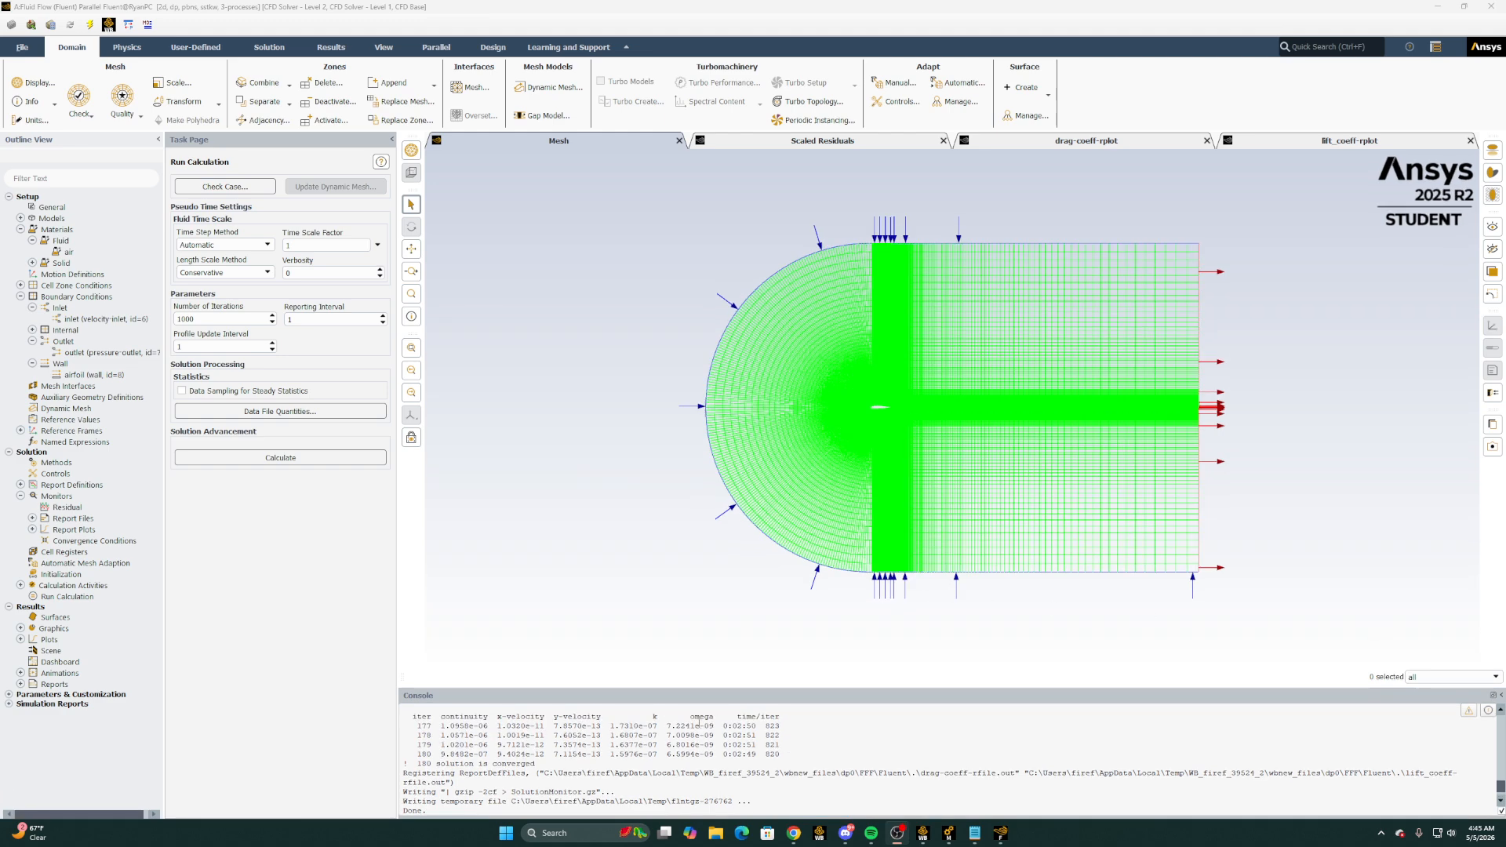
{"action": "scroll", "coordinate": [477, 770], "scroll_direction": "up", "scroll_amount": 4}
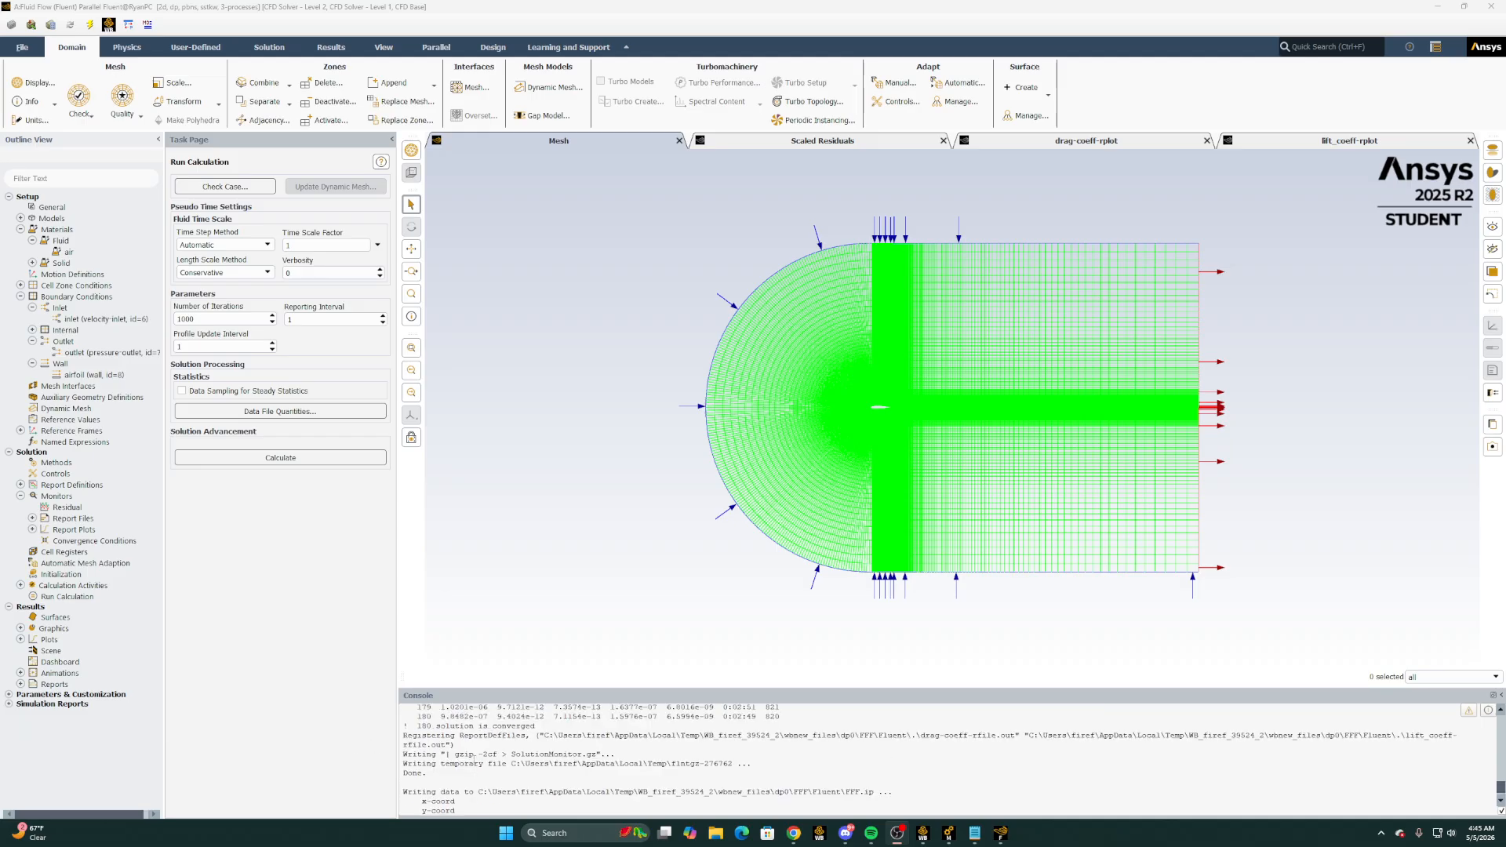
{"action": "left_click_drag", "start_coordinate": [422, 729], "coordinate": [538, 729]}
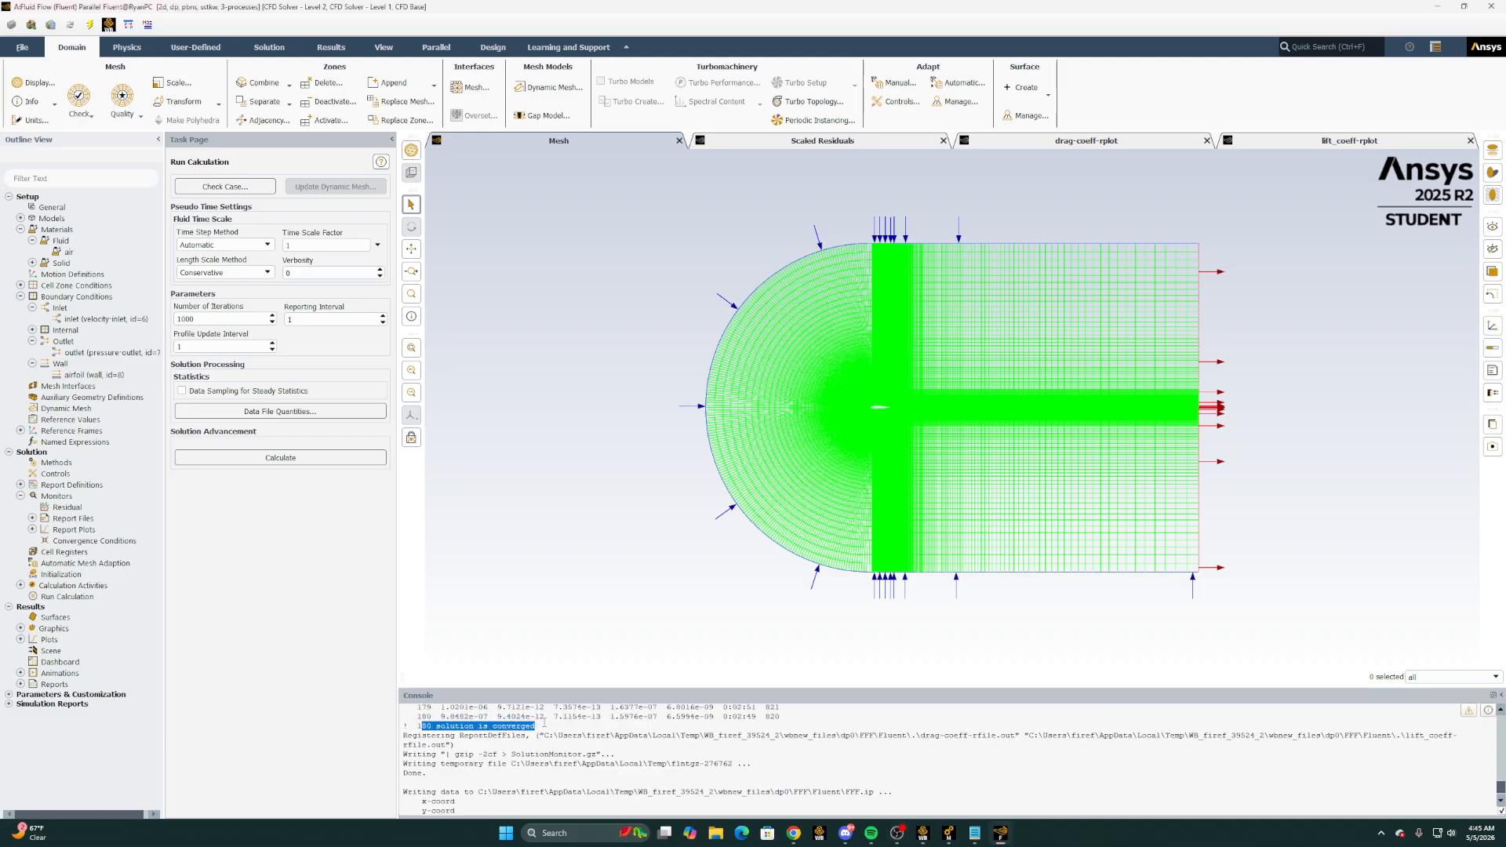
{"action": "left_click", "coordinate": [444, 735]}
{"action": "scroll", "coordinate": [443, 737], "scroll_direction": "down", "scroll_amount": 4}
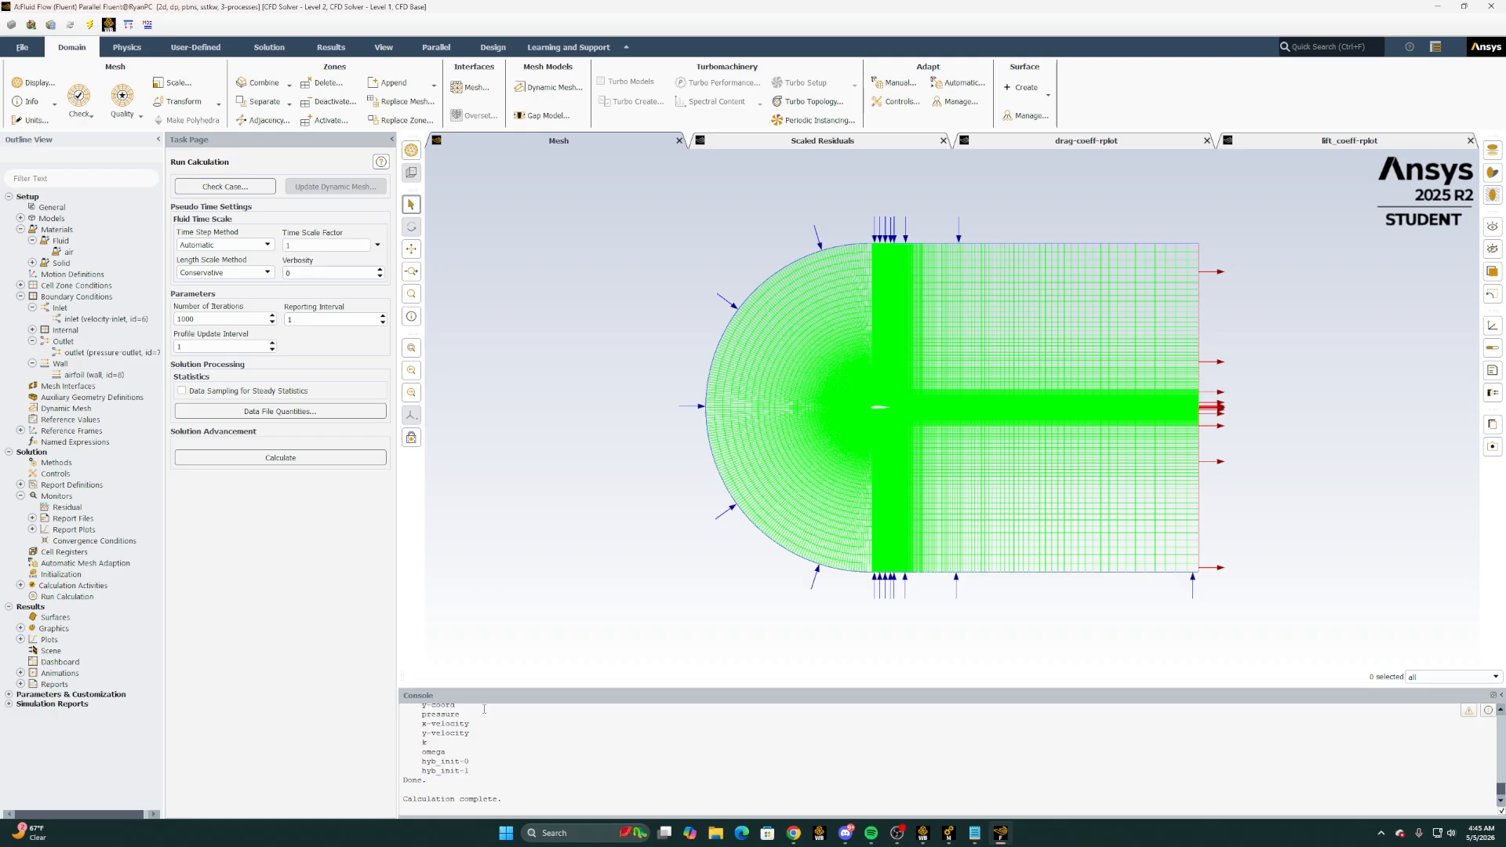
Create a filled contour plot named velocity showing Velocity Magnitude, display it and inspect the flow close to the airfoil
{"action": "left_click", "coordinate": [21, 628]}
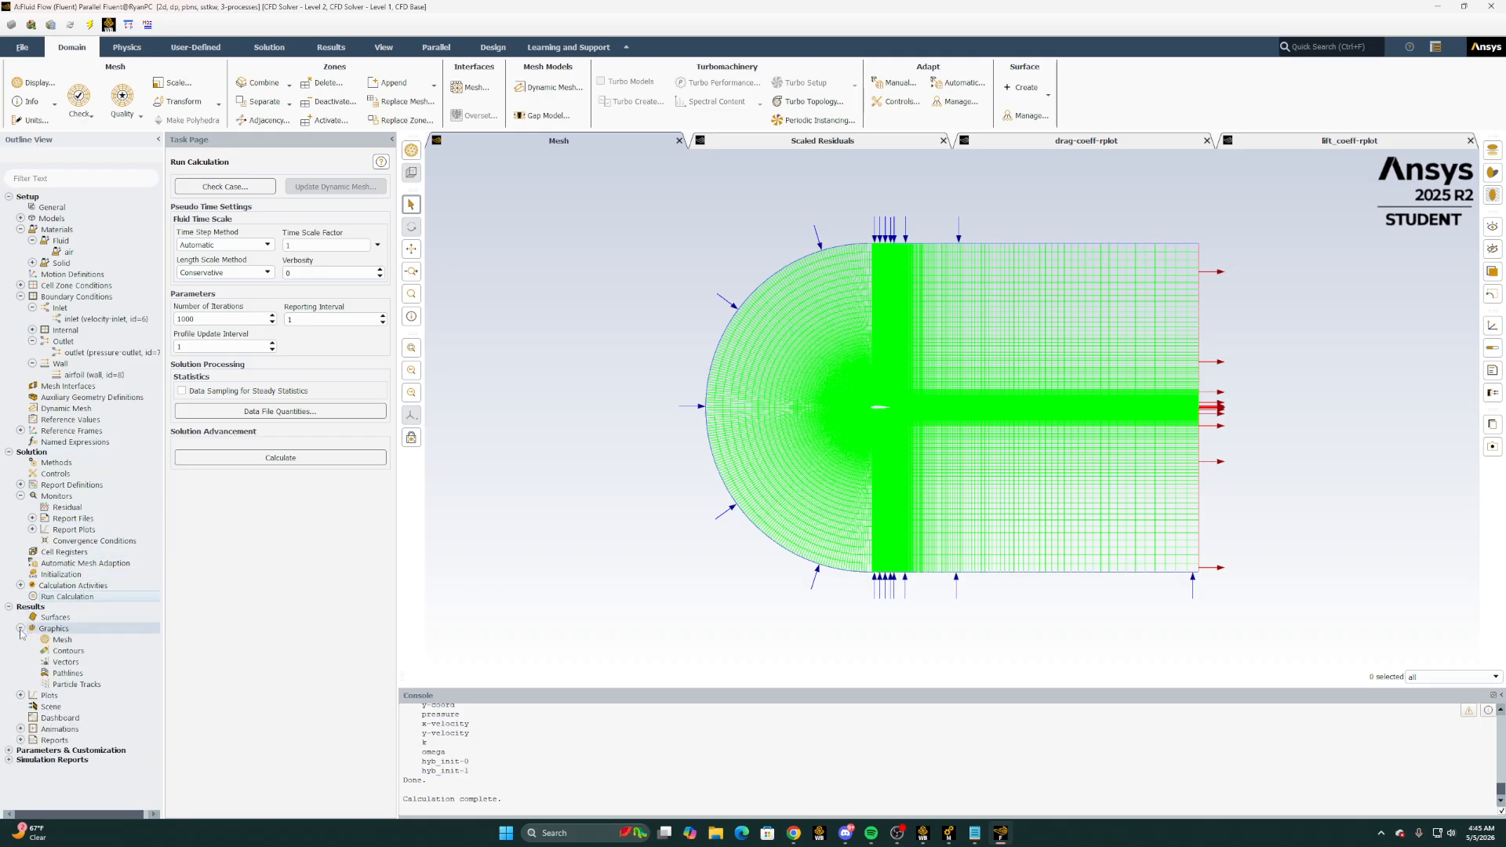
{"action": "left_click", "coordinate": [69, 652]}
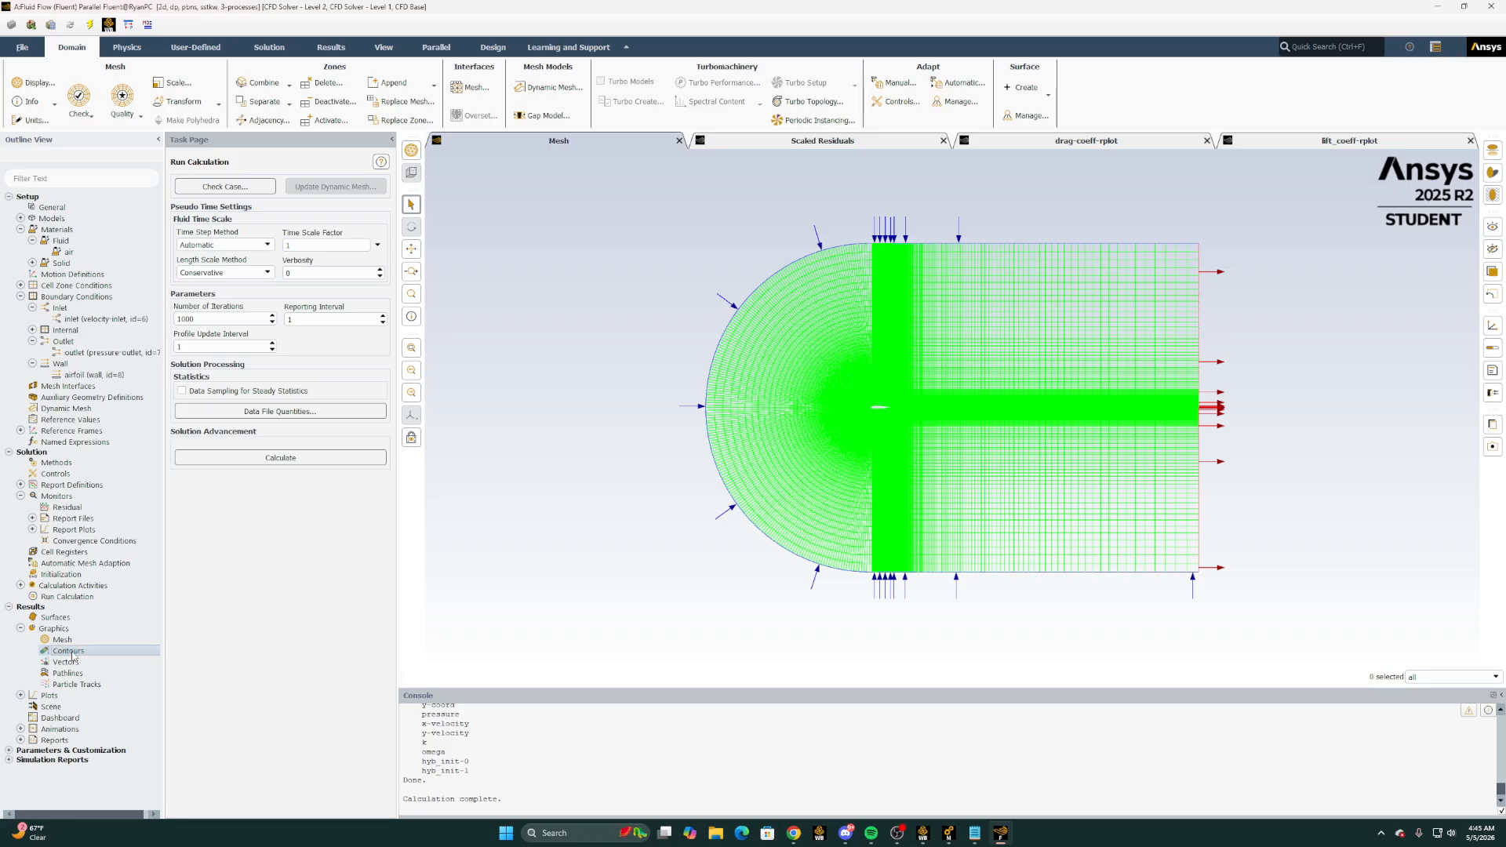
{"action": "right_click", "coordinate": [72, 654]}
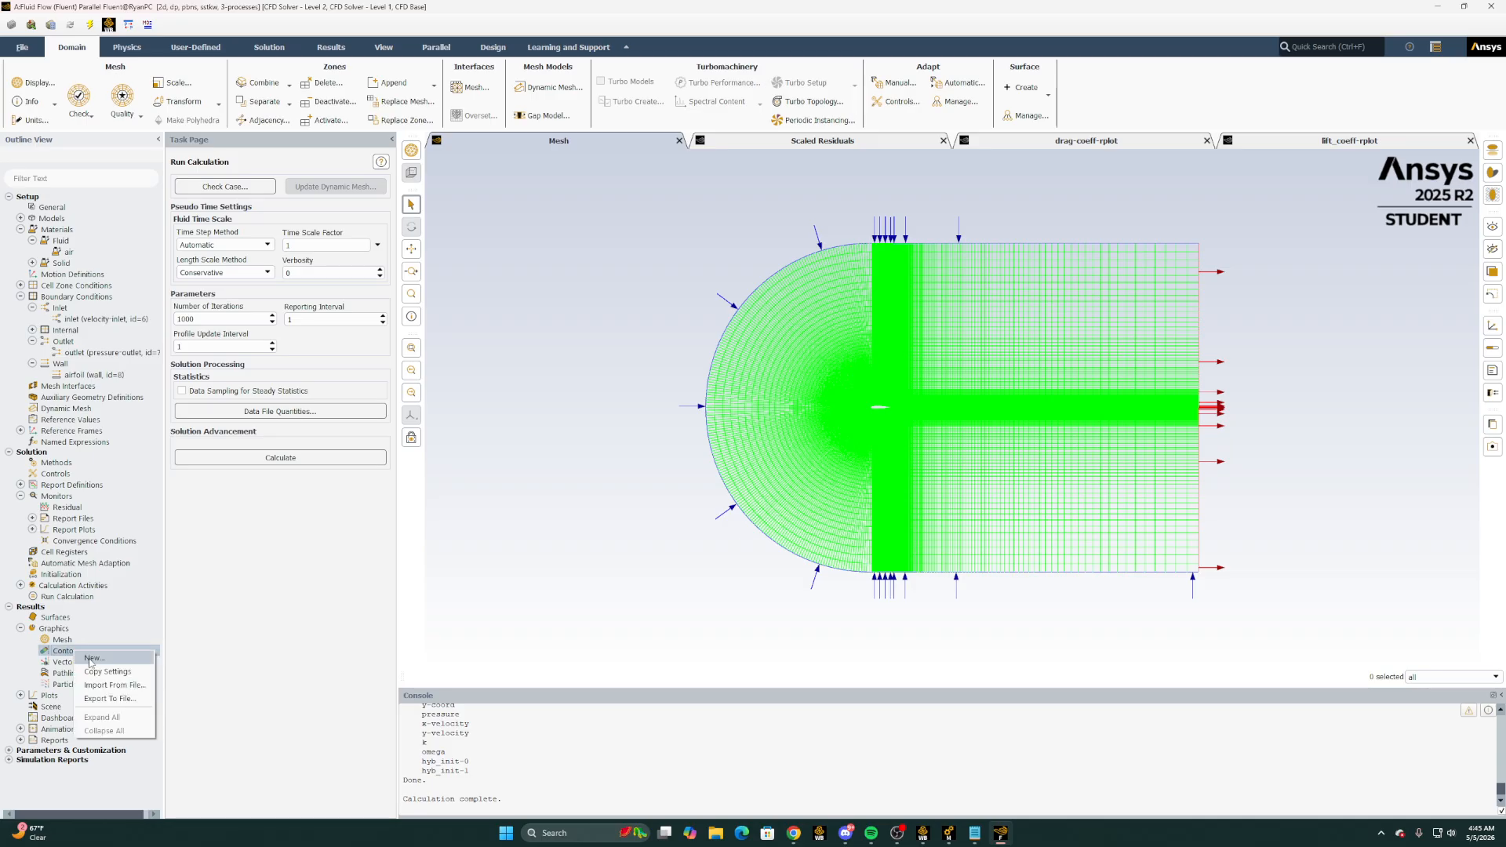
{"action": "left_click", "coordinate": [102, 659]}
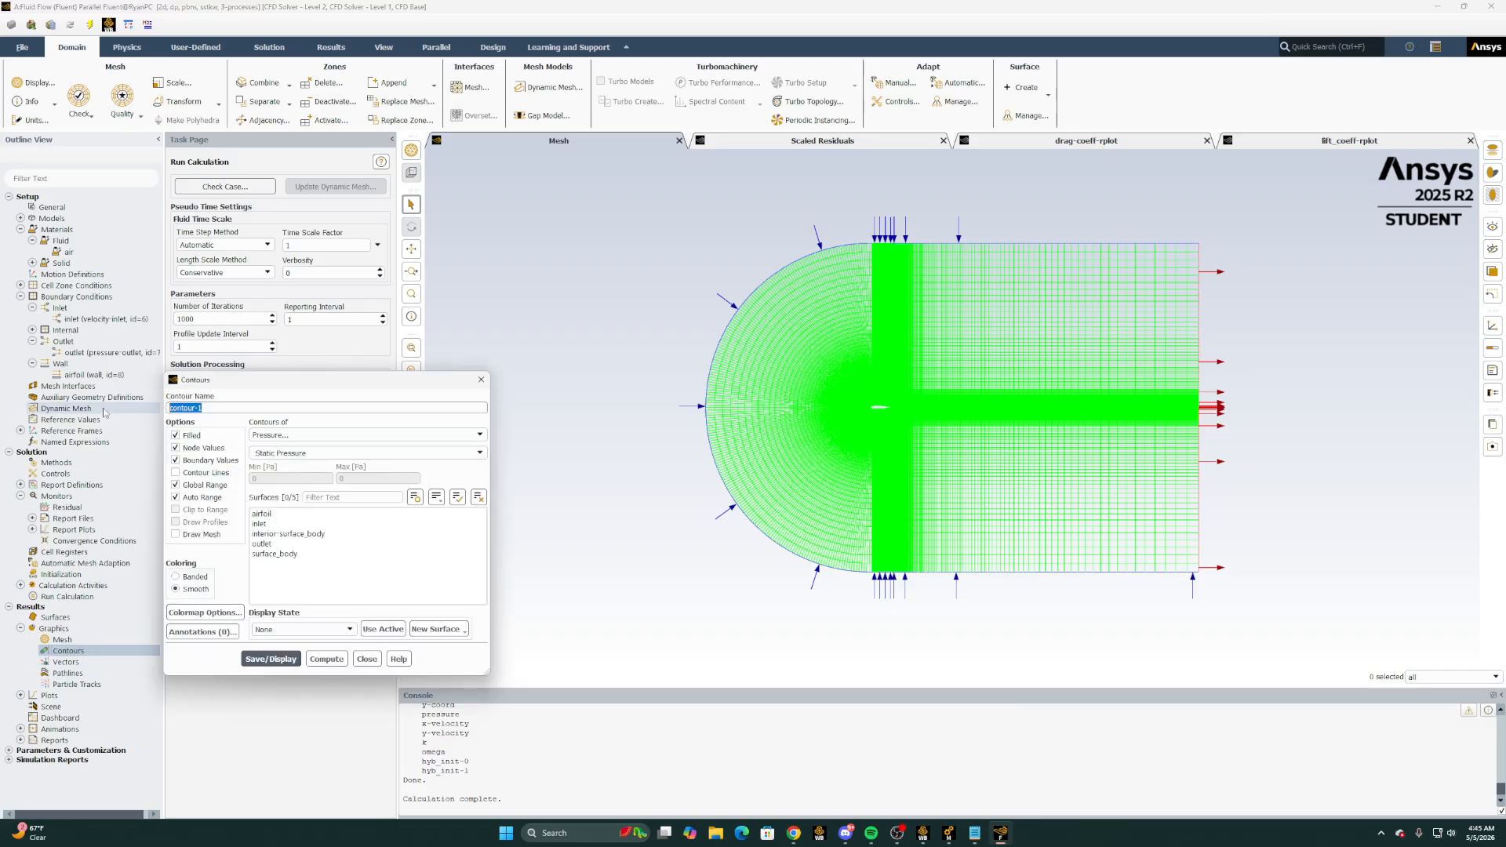
{"action": "type", "text": "vle"}
{"action": "left_click", "coordinate": [288, 435]}
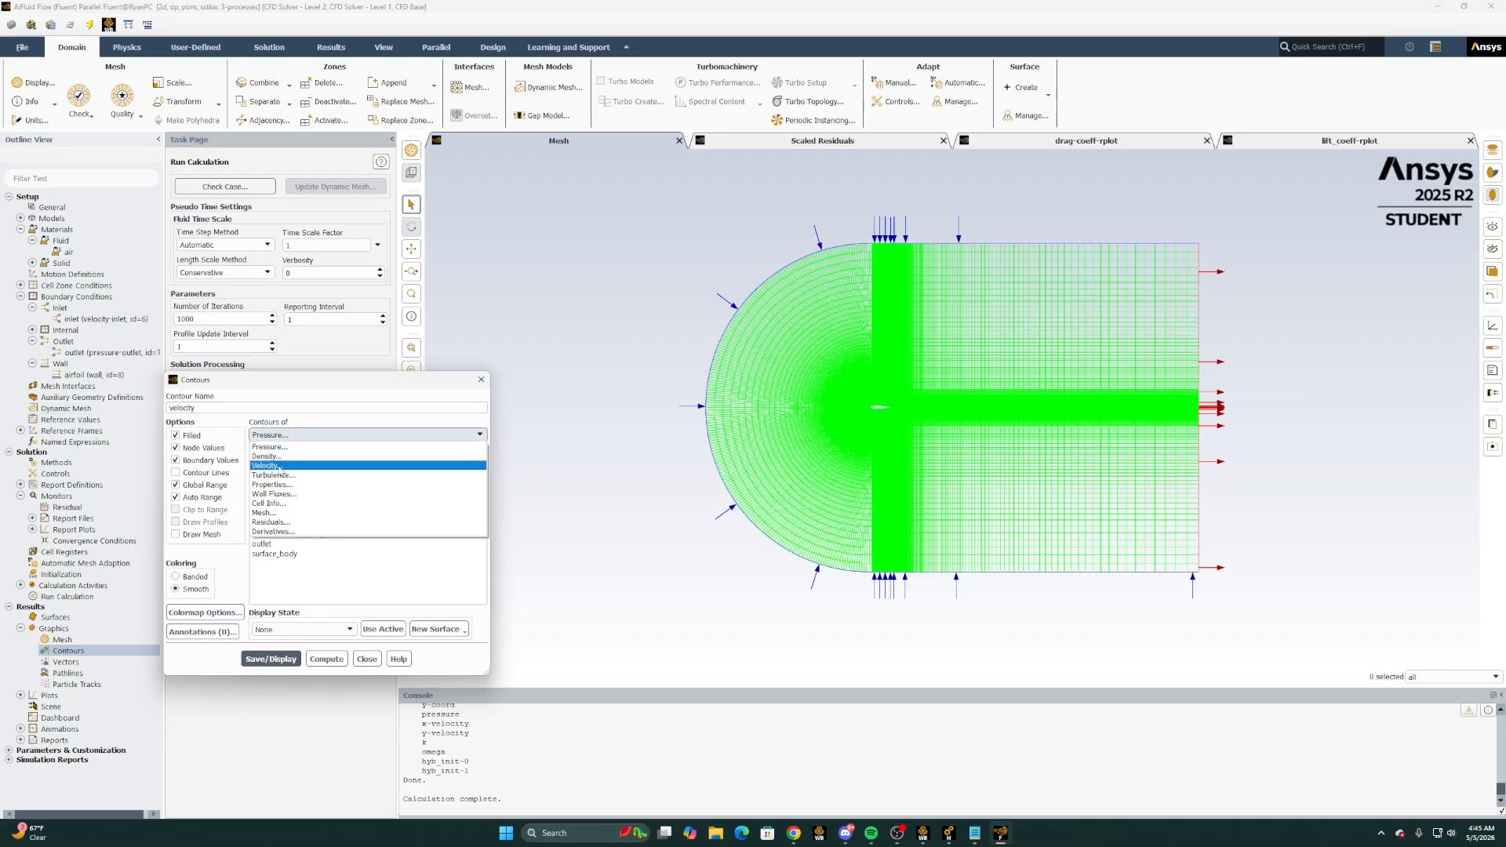
{"action": "left_click", "coordinate": [280, 466]}
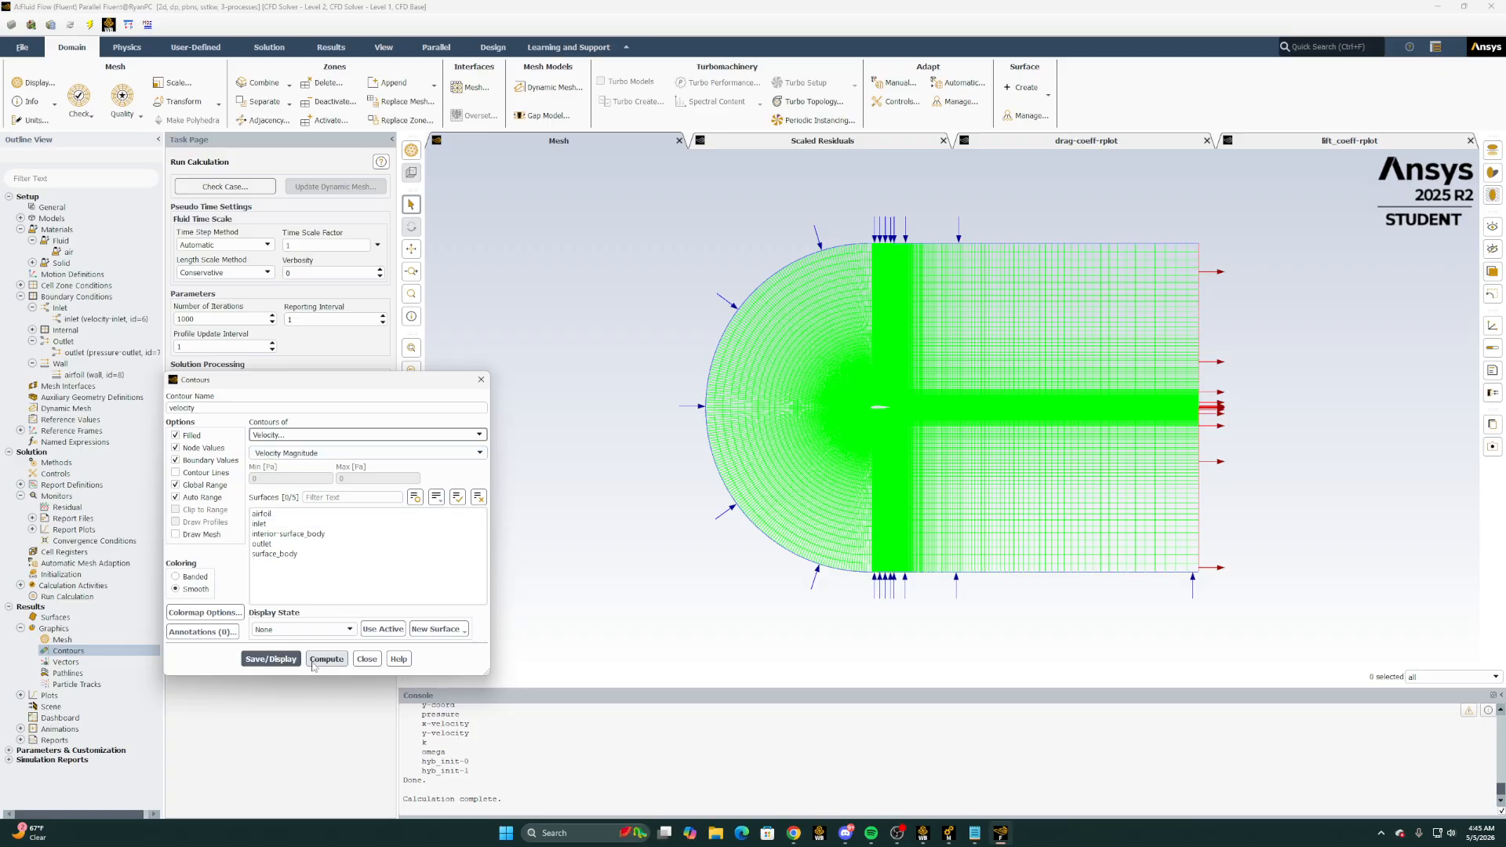
{"action": "left_click", "coordinate": [270, 659]}
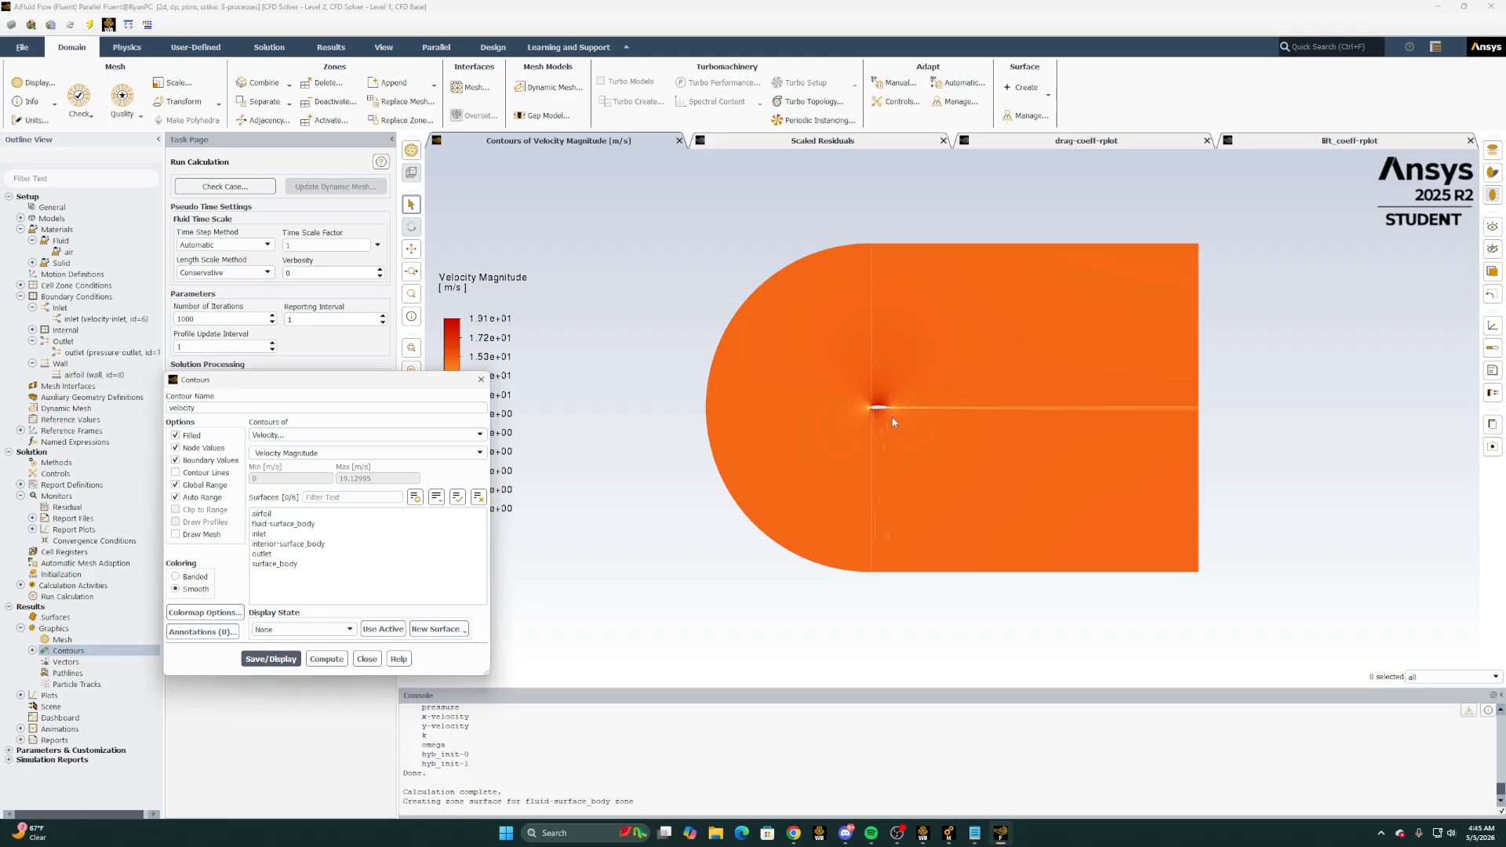
{"action": "scroll", "coordinate": [892, 417], "scroll_direction": "up", "scroll_amount": 8}
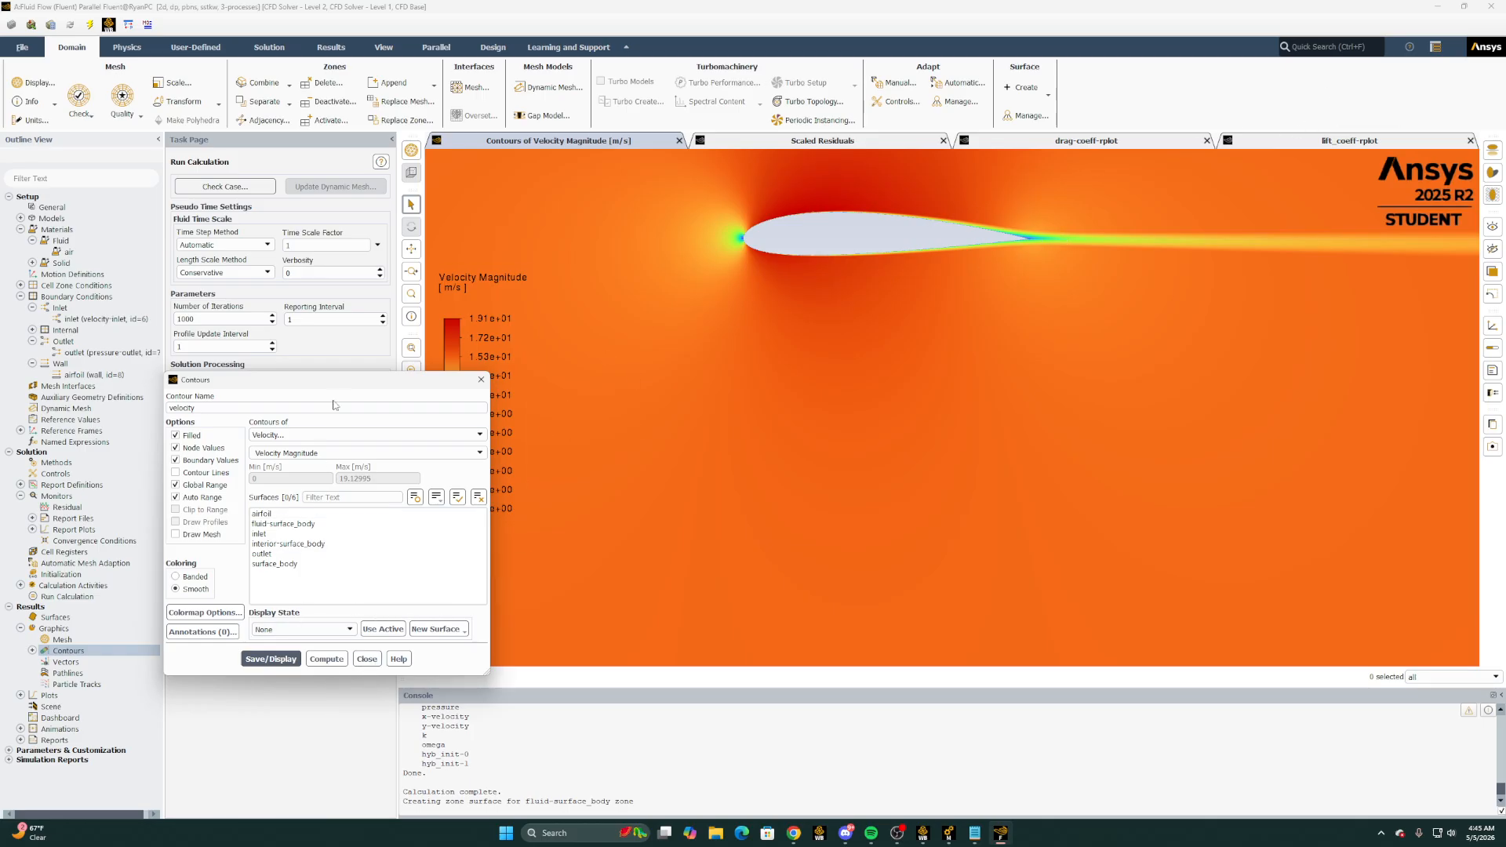
{"action": "left_click", "coordinate": [364, 659]}
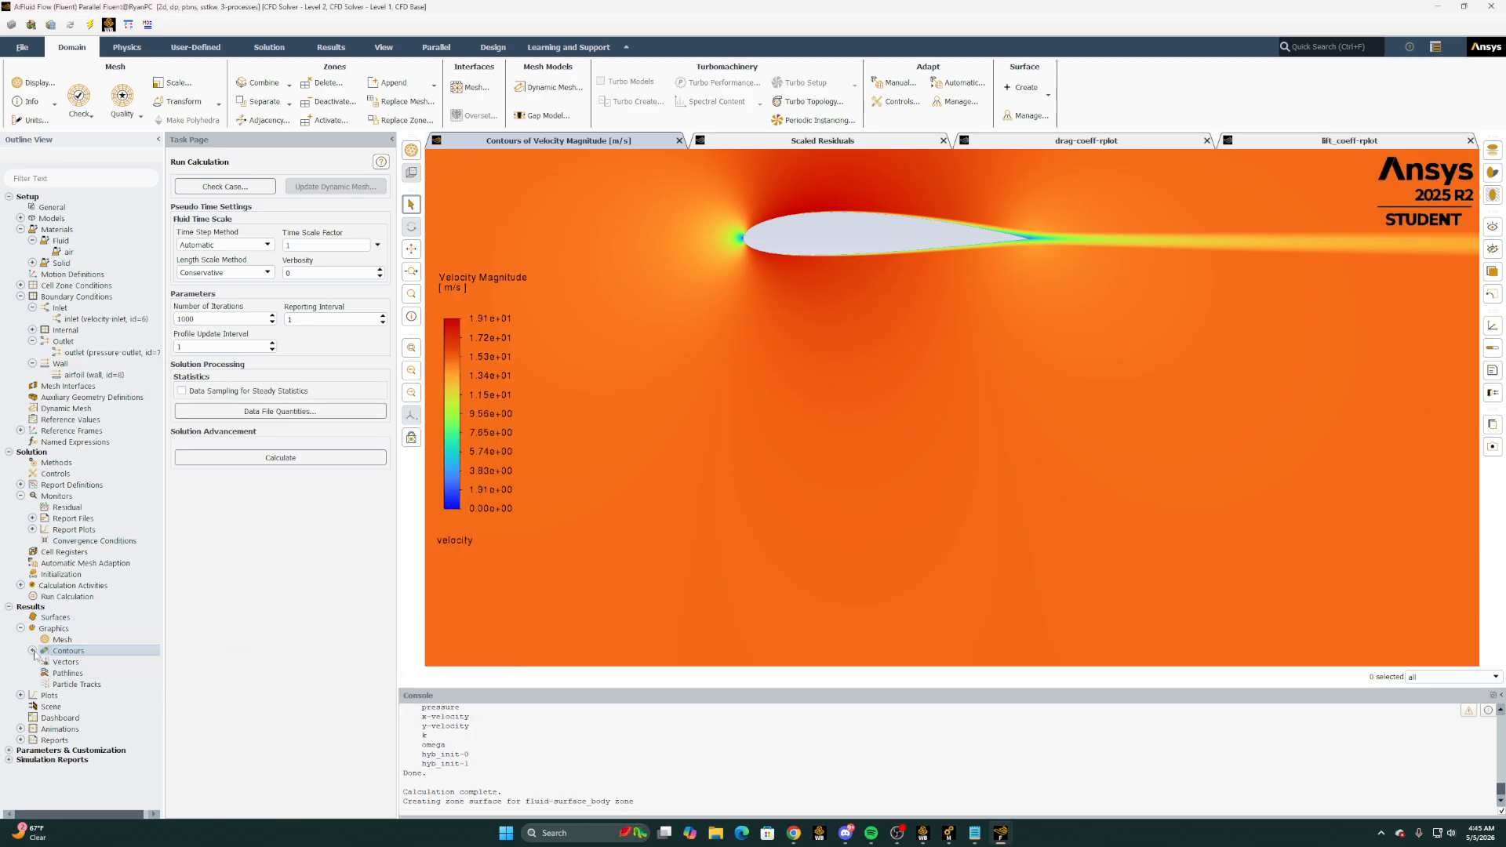
Create a second contour plot named static-pressure of Static Pressure, display it and inspect the pressure distribution around the airfoil
{"action": "right_click", "coordinate": [76, 661]}
{"action": "left_click", "coordinate": [98, 666]}
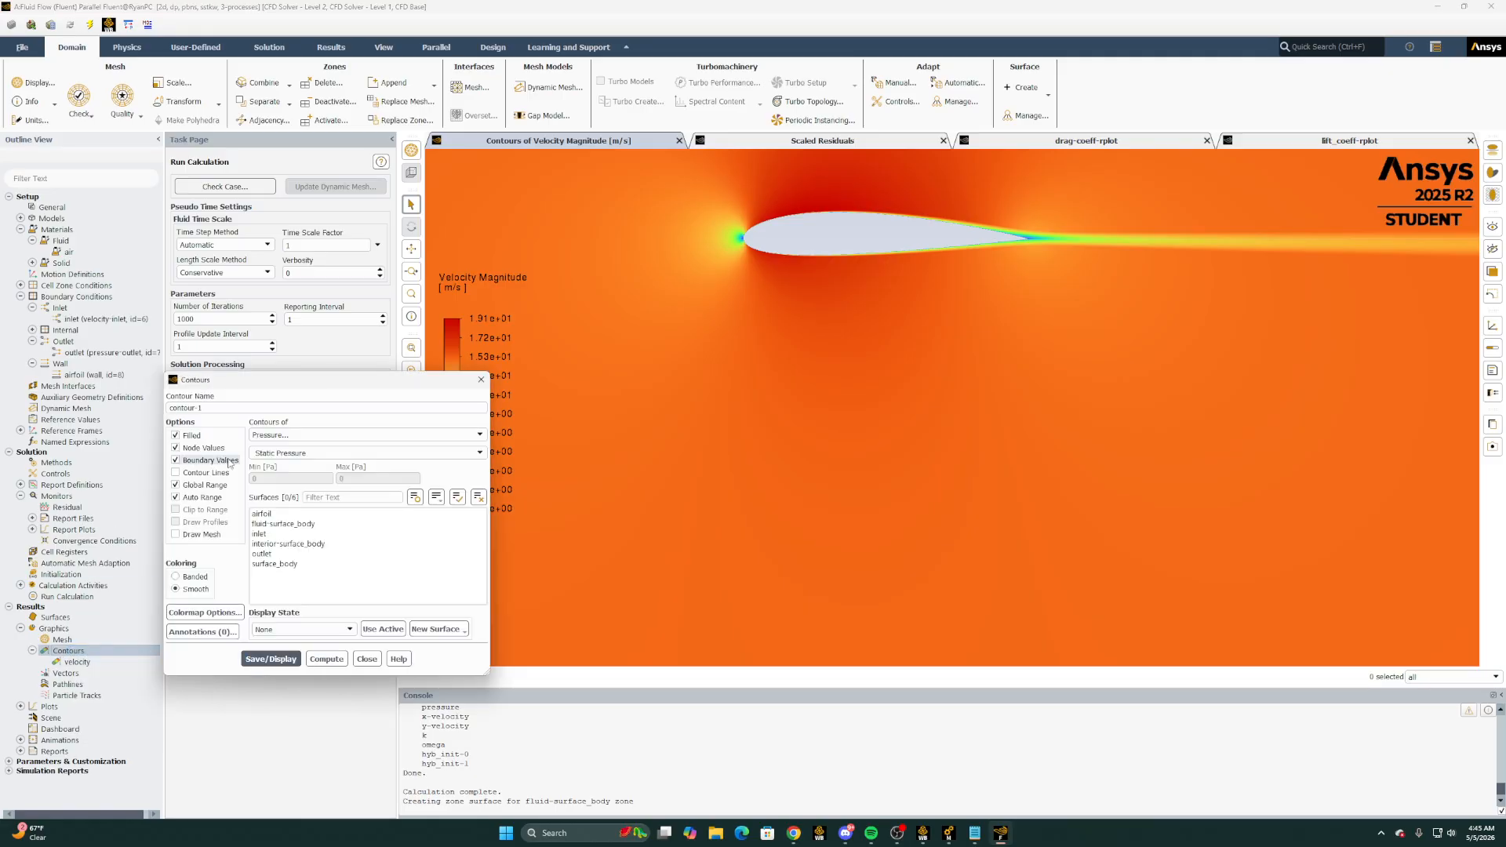
{"action": "left_click_drag", "start_coordinate": [231, 408], "coordinate": [95, 406]}
{"action": "type", "text": "static-pressure"}
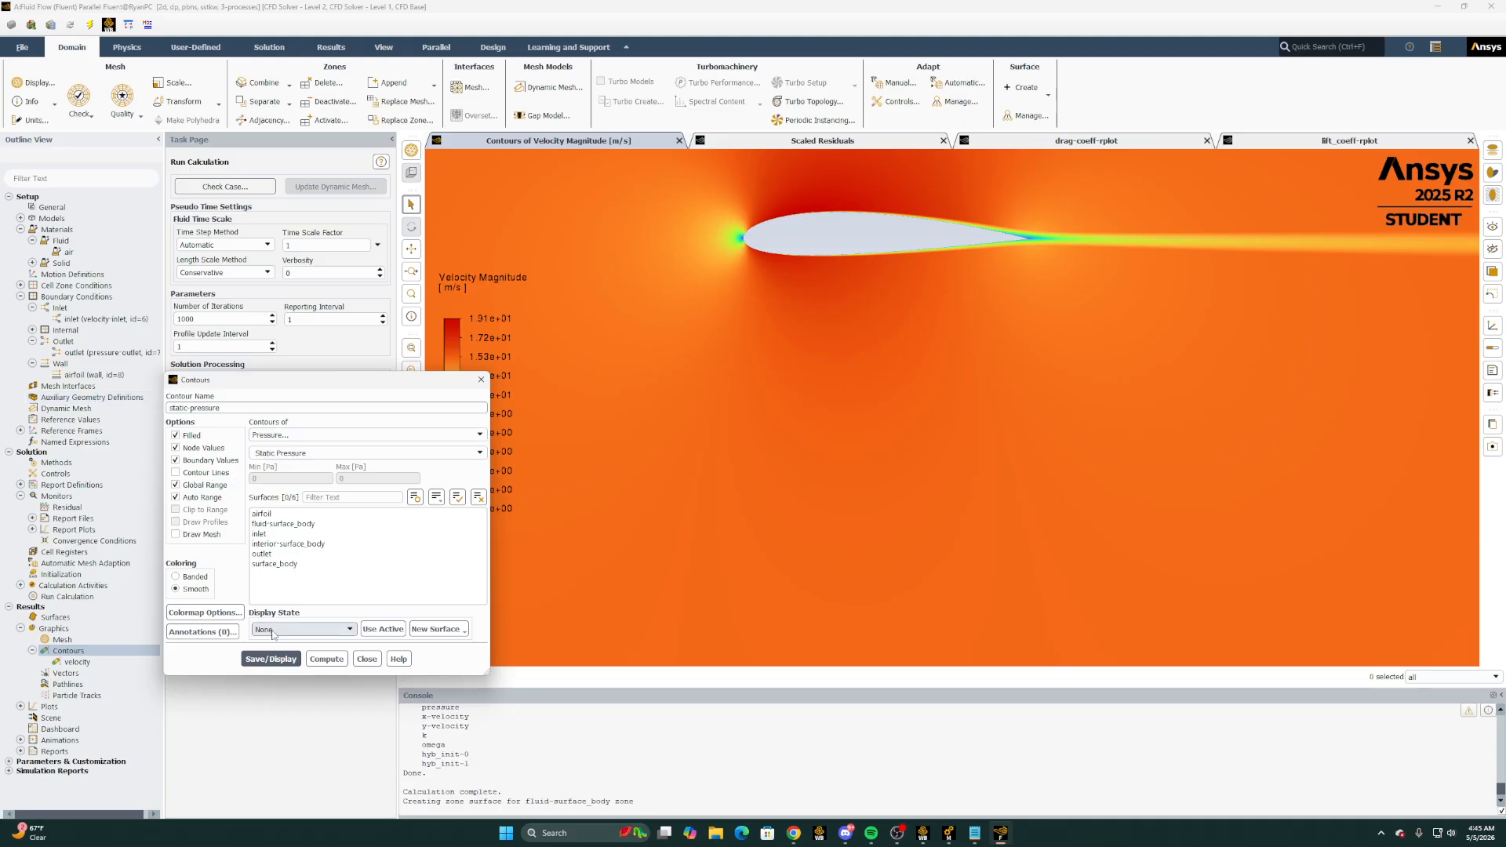
{"action": "left_click", "coordinate": [270, 659]}
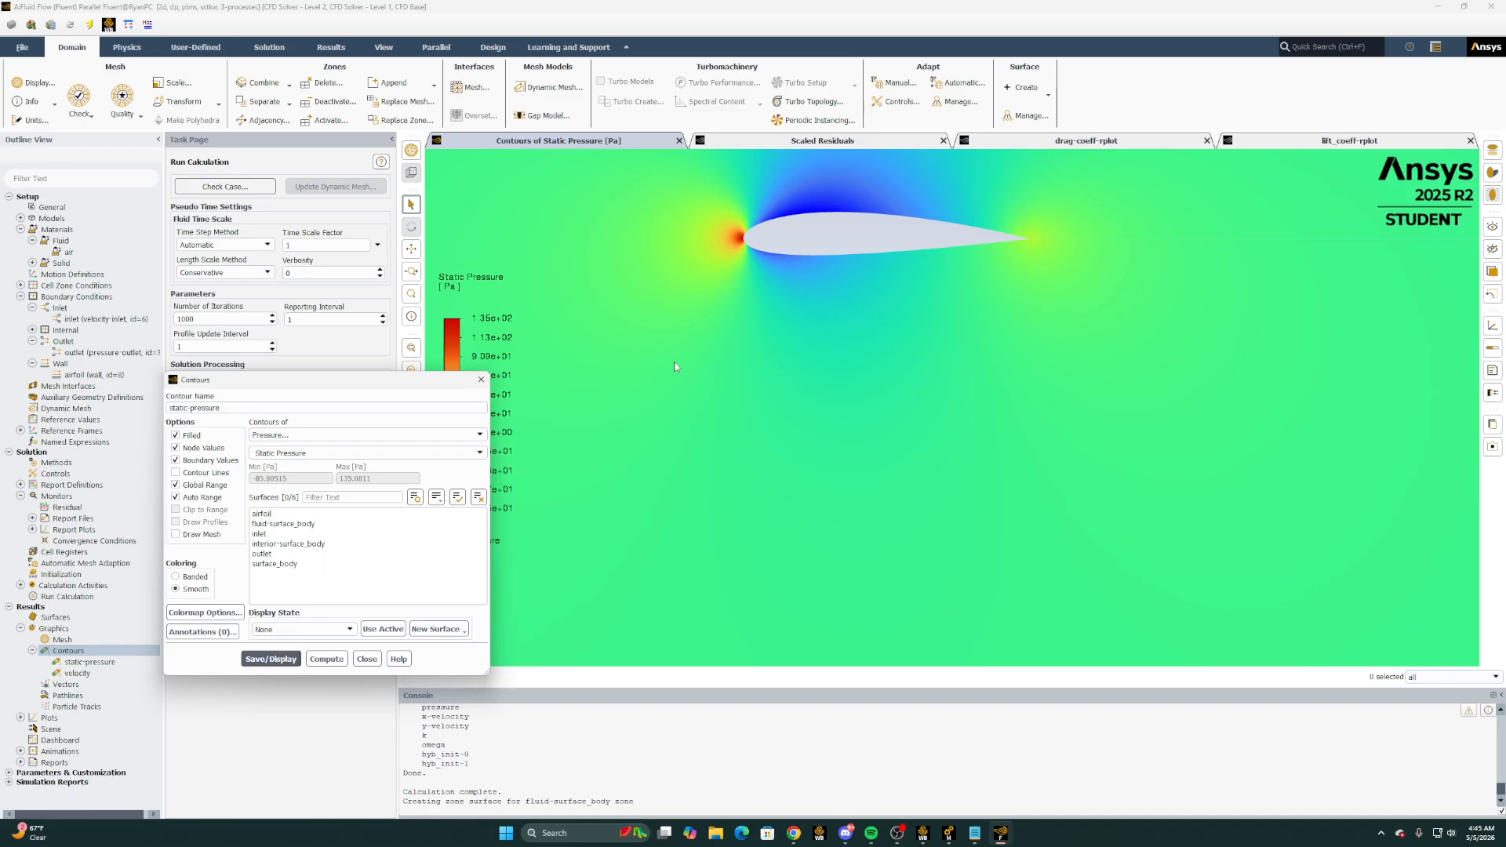
{"action": "scroll", "coordinate": [894, 219], "scroll_direction": "up", "scroll_amount": 2}
{"action": "scroll", "coordinate": [851, 212], "scroll_direction": "down", "scroll_amount": 2}
{"action": "scroll", "coordinate": [846, 201], "scroll_direction": "down", "scroll_amount": 2}
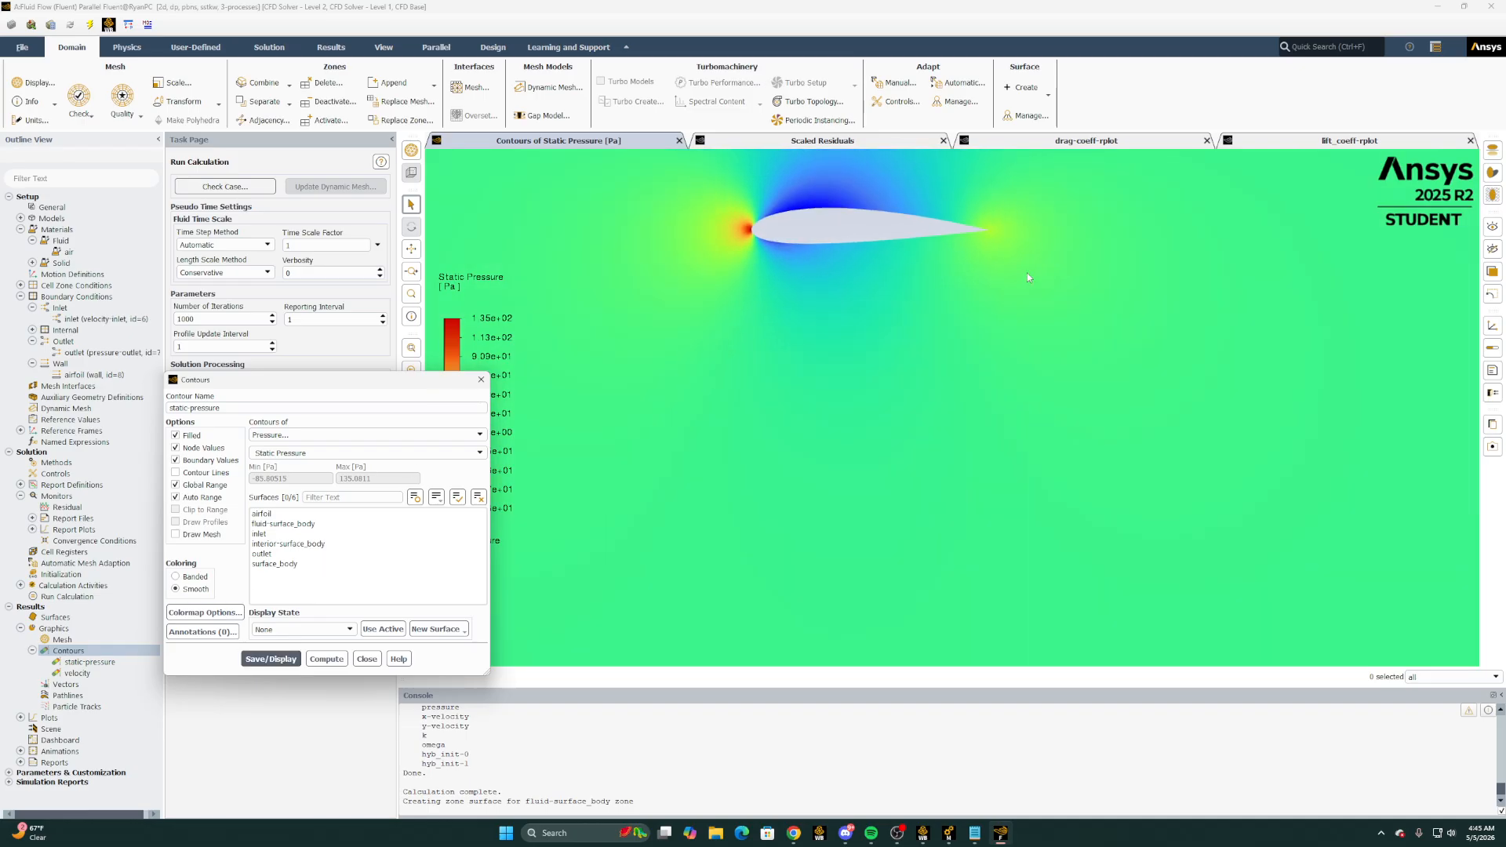
{"action": "scroll", "coordinate": [864, 196], "scroll_direction": "up", "scroll_amount": 2}
{"action": "scroll", "coordinate": [764, 177], "scroll_direction": "up", "scroll_amount": 5}
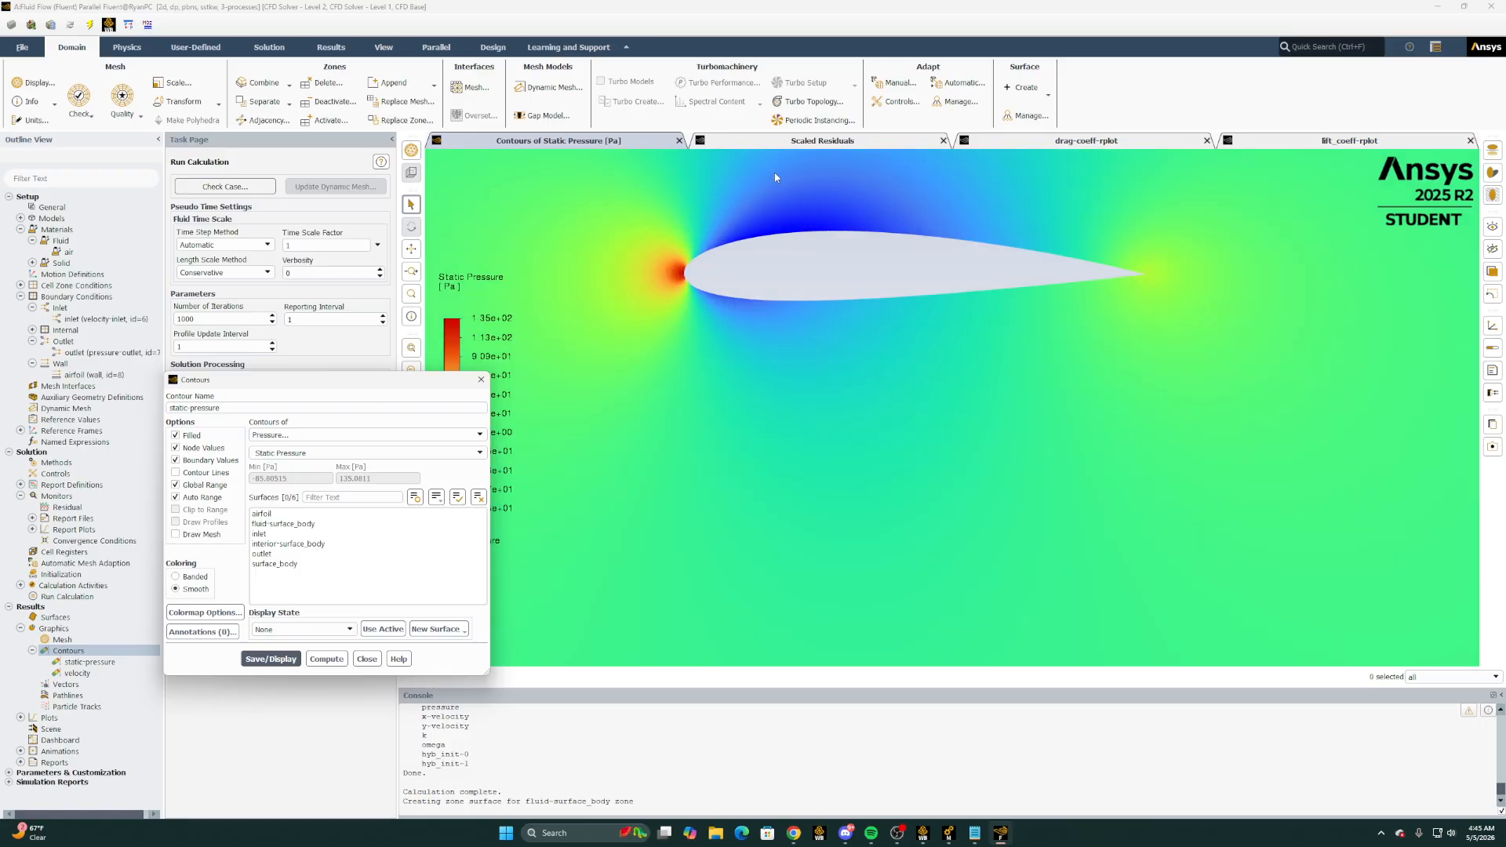
{"action": "scroll", "coordinate": [1075, 243], "scroll_direction": "down", "scroll_amount": 5}
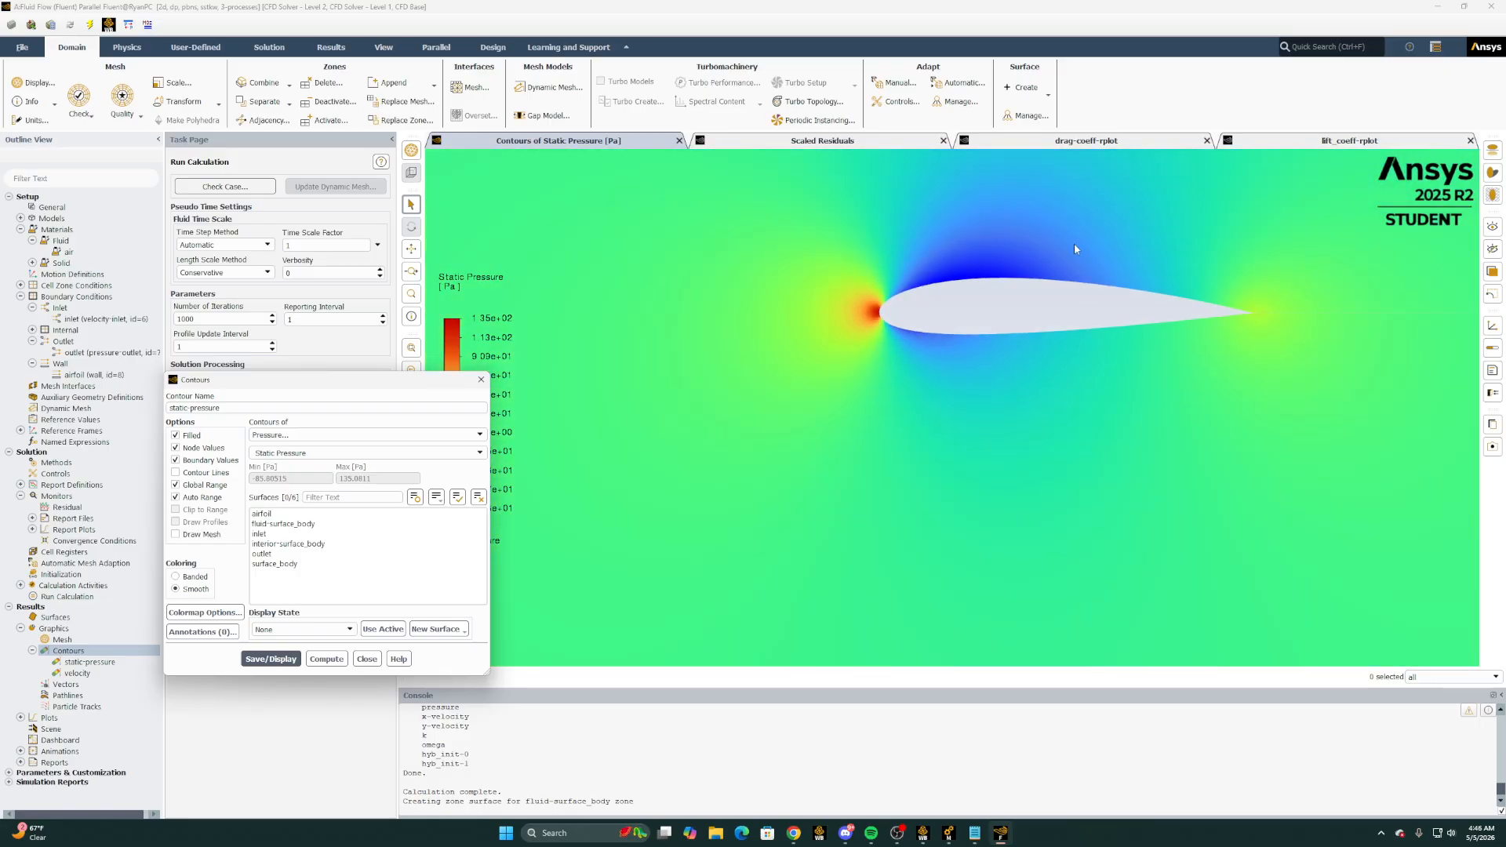
Change the static-pressure contour's variable to Dynamic Pressure and display it
{"action": "left_click", "coordinate": [77, 662]}
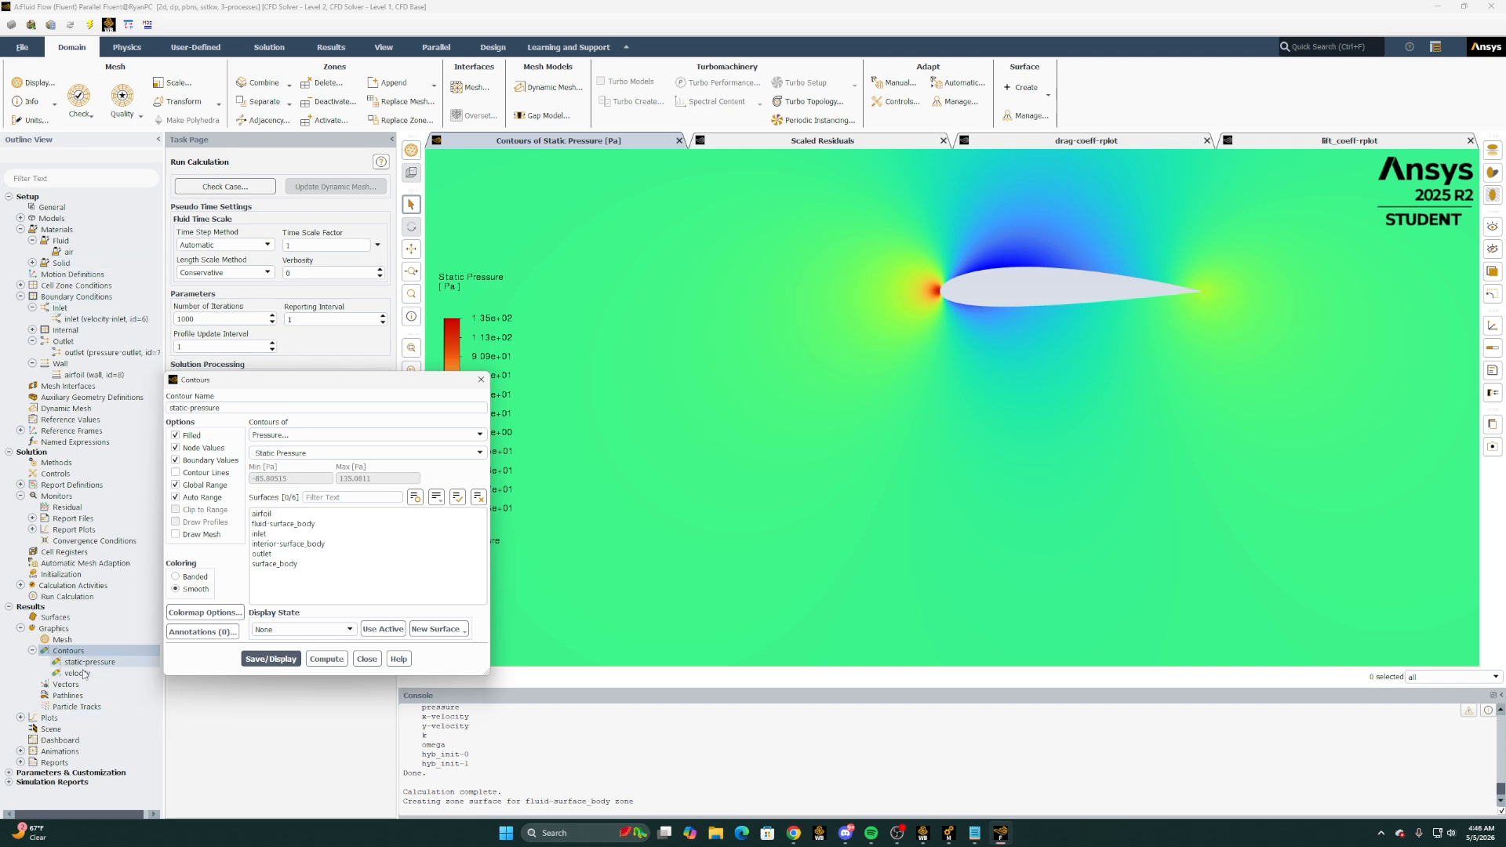
{"action": "left_click", "coordinate": [295, 435]}
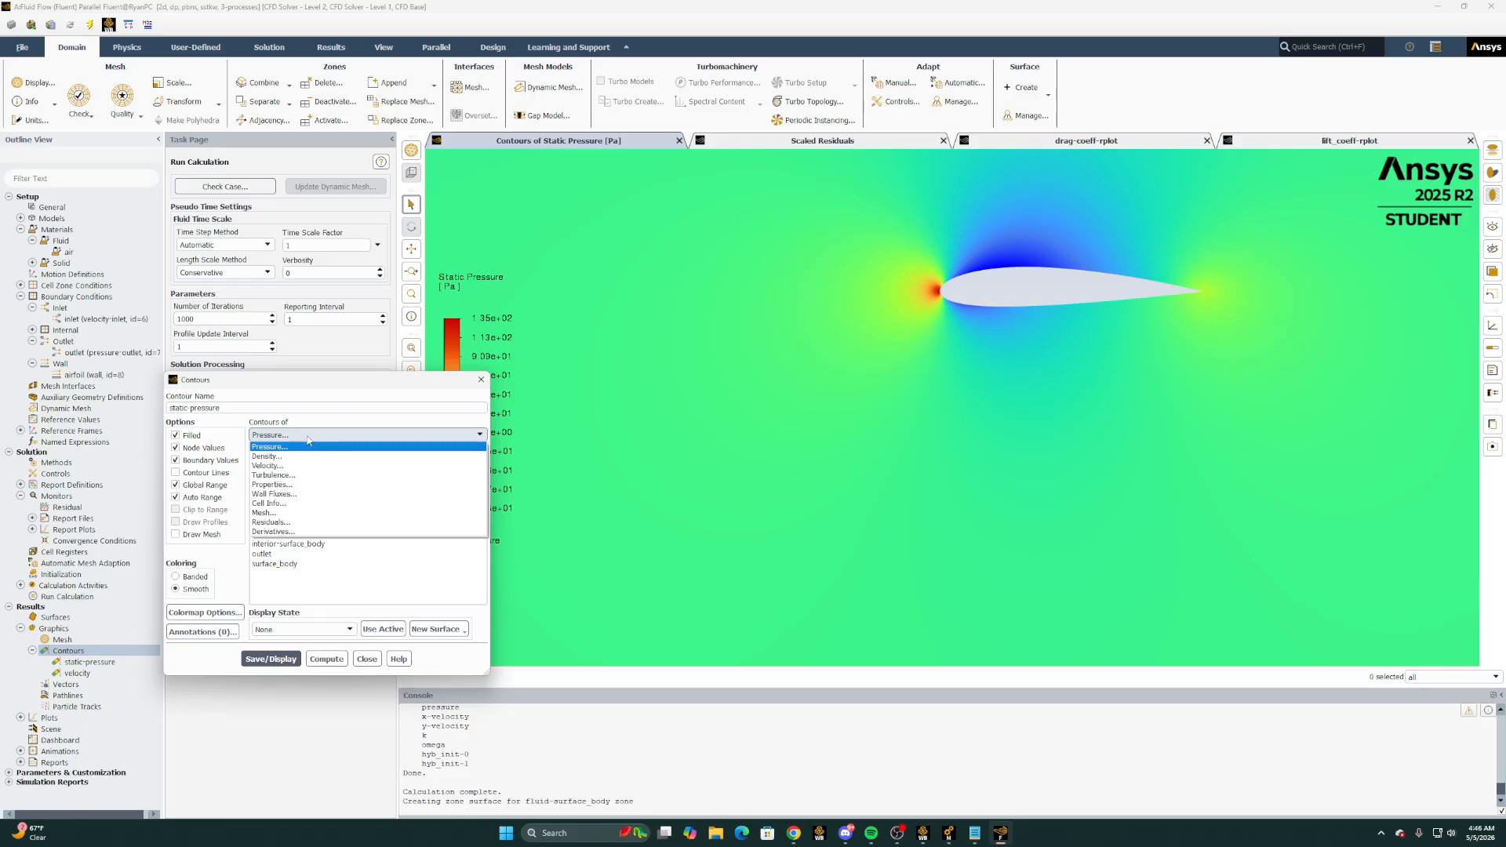
{"action": "left_click", "coordinate": [295, 443]}
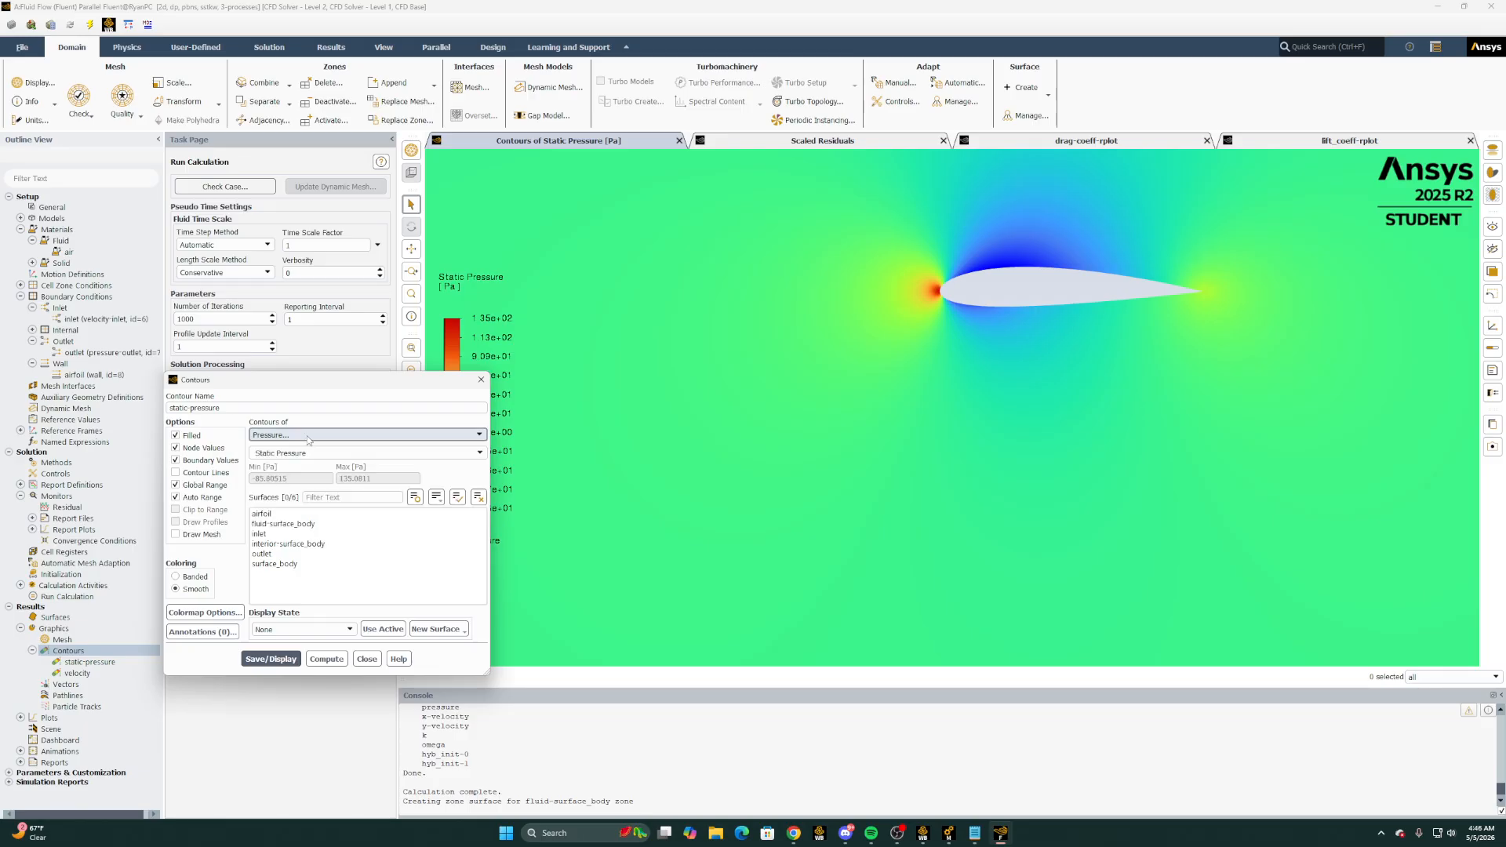
{"action": "left_click", "coordinate": [480, 454]}
{"action": "left_click", "coordinate": [334, 484]}
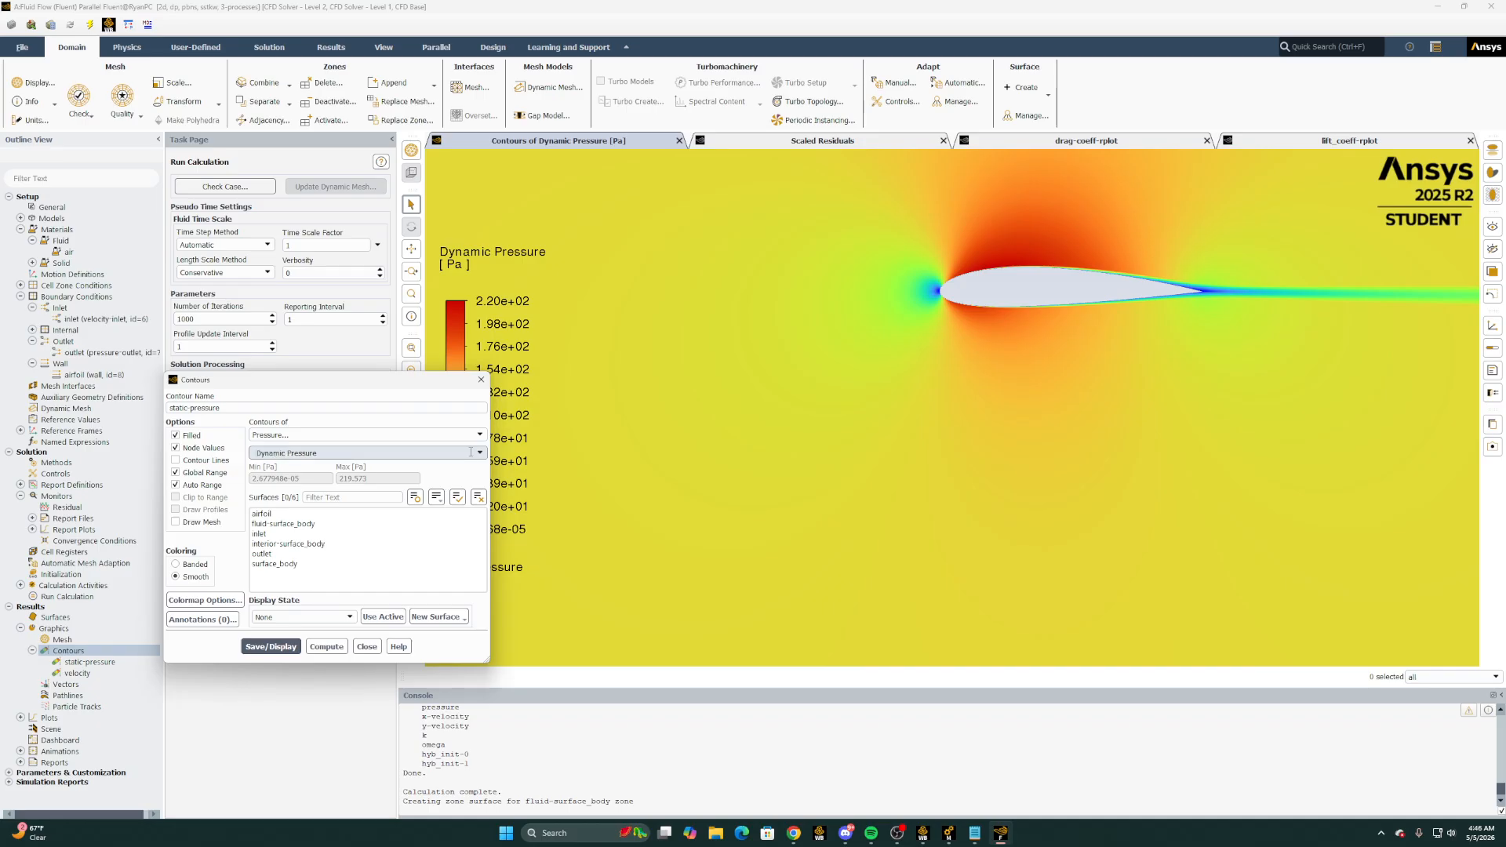
Set the static-pressure contour's variable to Total Pressure, display it and close the contour settings
{"action": "left_click", "coordinate": [479, 454]}
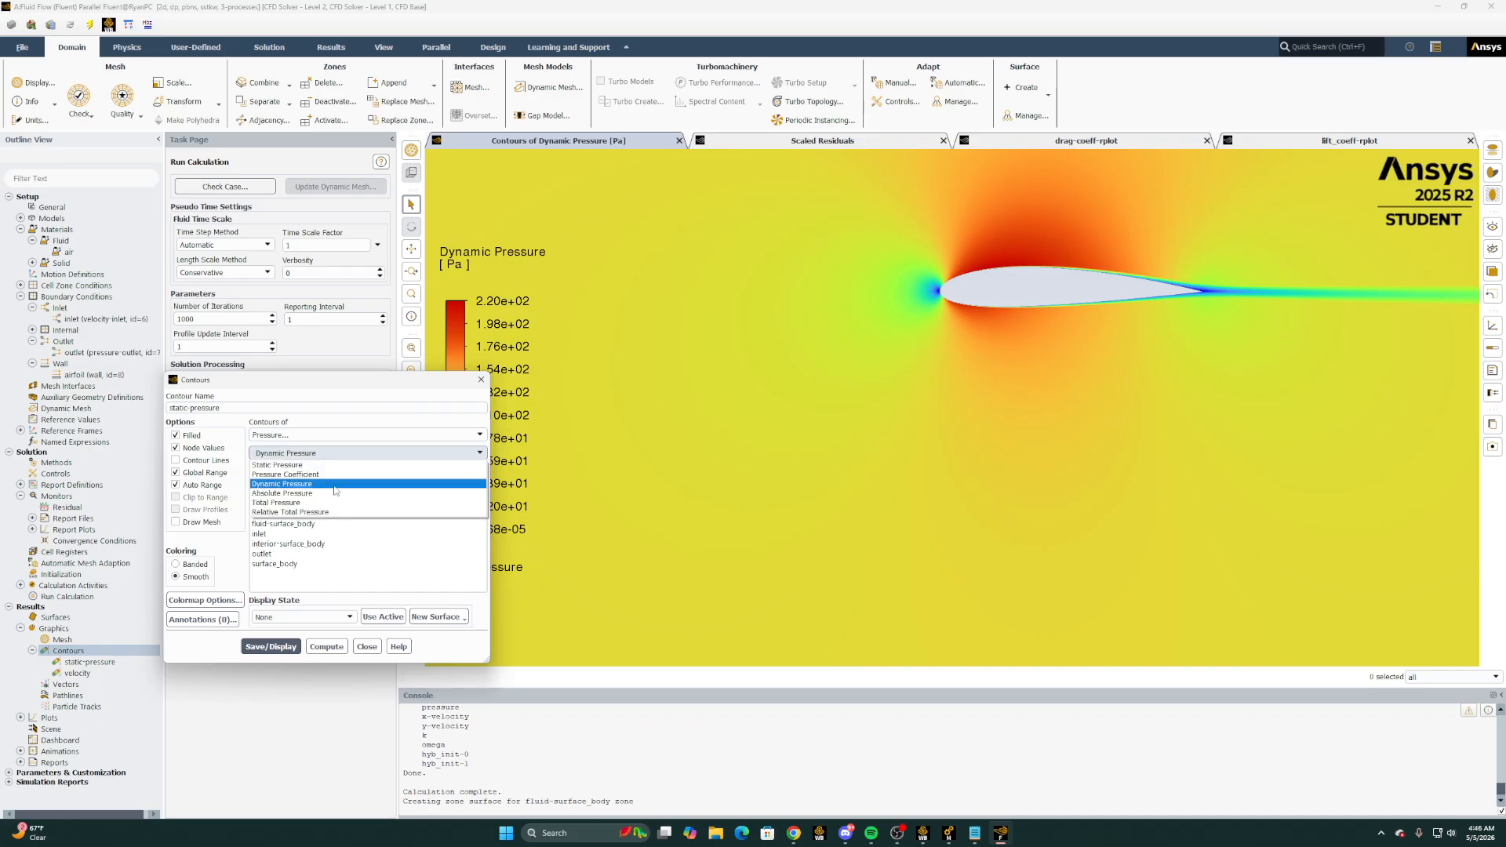
{"action": "left_click", "coordinate": [276, 503]}
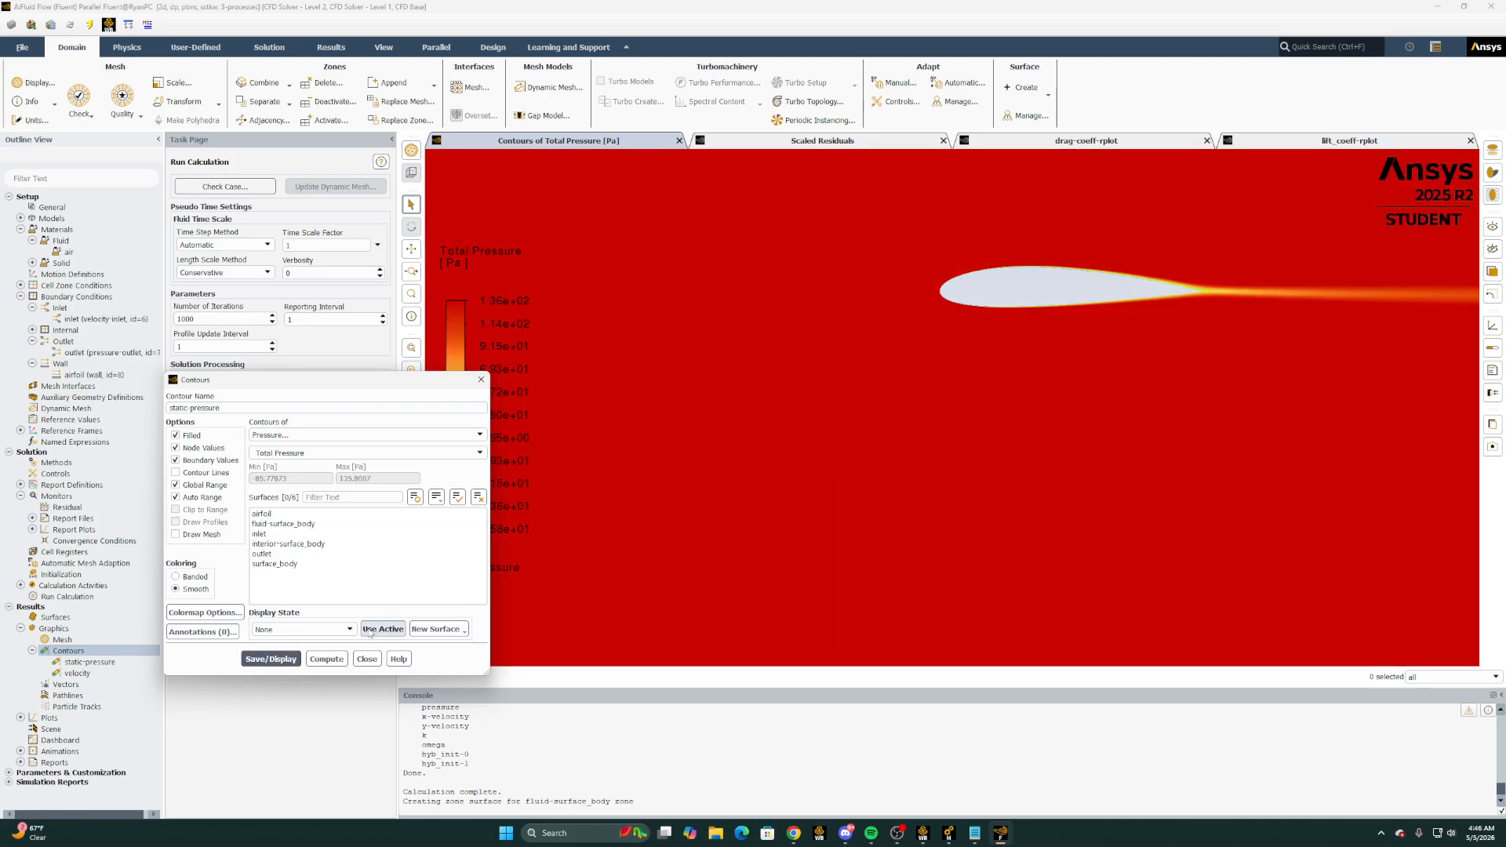
{"action": "left_click", "coordinate": [365, 659]}
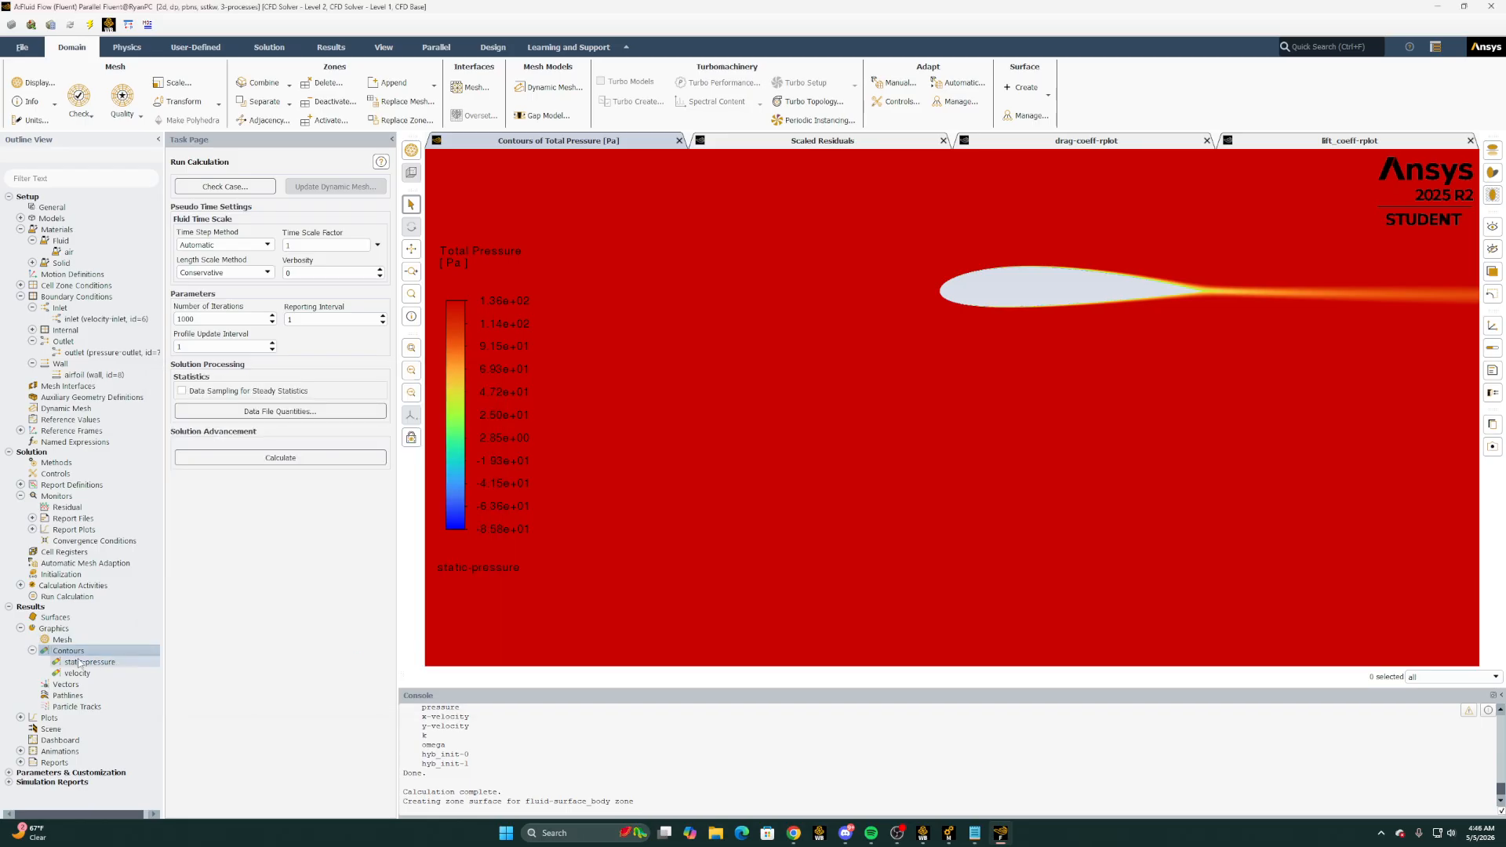
Open the drag-coeff report definition and compute the airfoil's drag coefficient to the console
{"action": "left_click", "coordinate": [33, 651]}
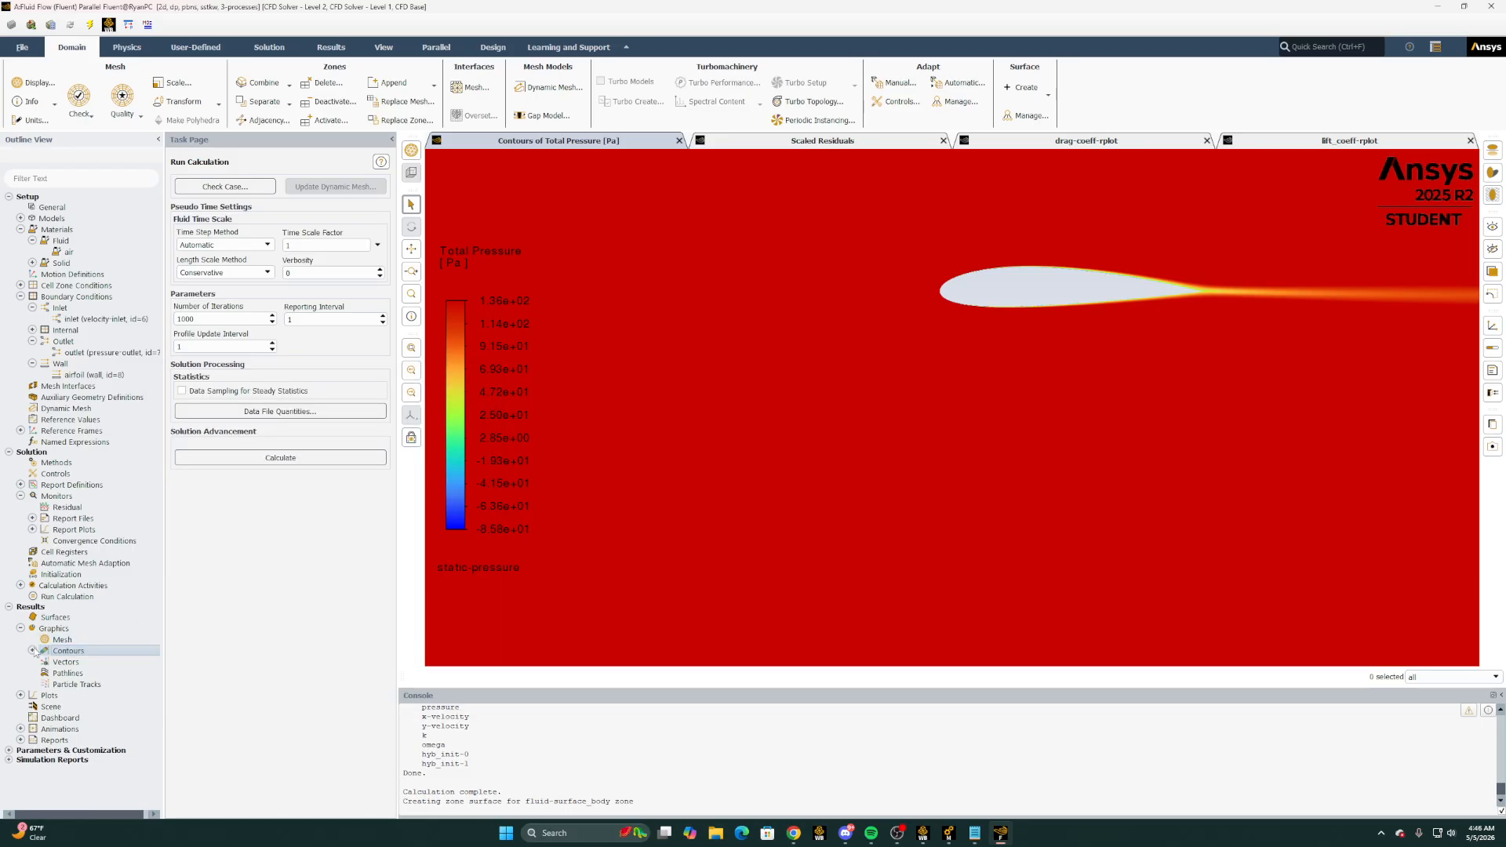
{"action": "left_click", "coordinate": [20, 496]}
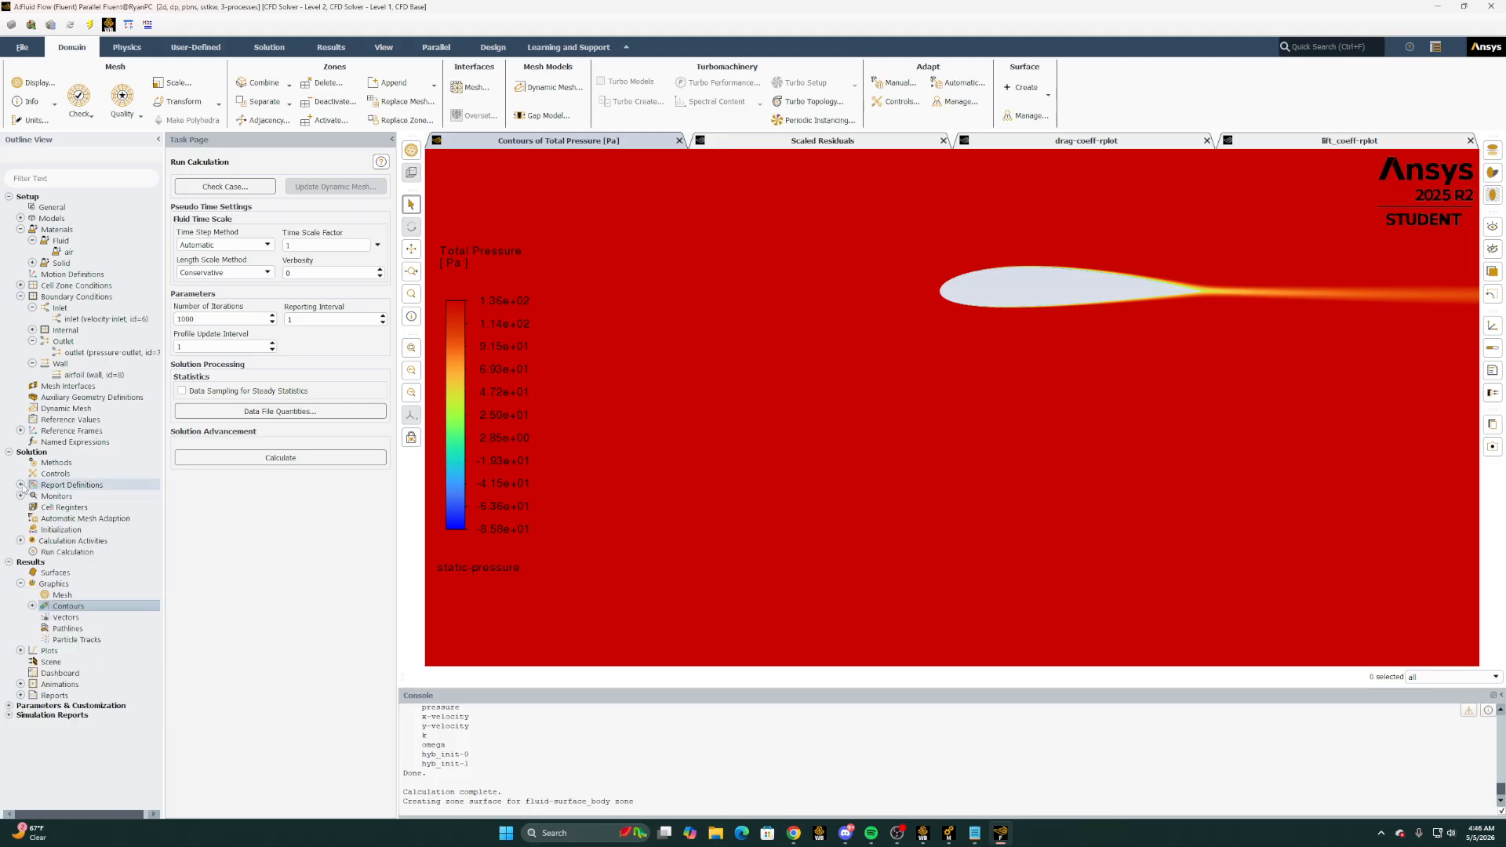
{"action": "left_click", "coordinate": [20, 485]}
{"action": "double_click", "coordinate": [61, 496]}
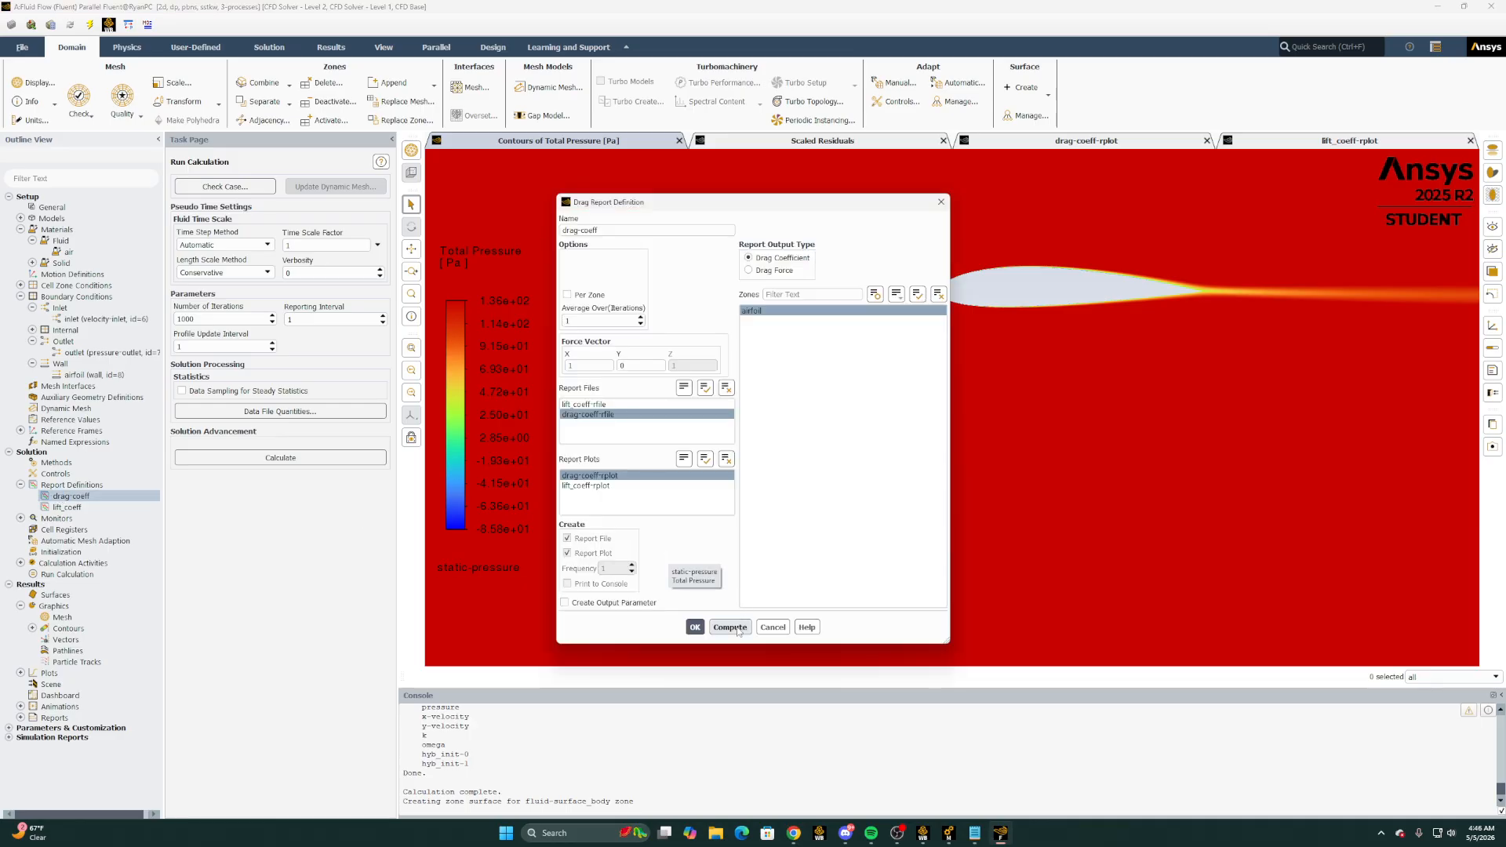
{"action": "left_click", "coordinate": [731, 627]}
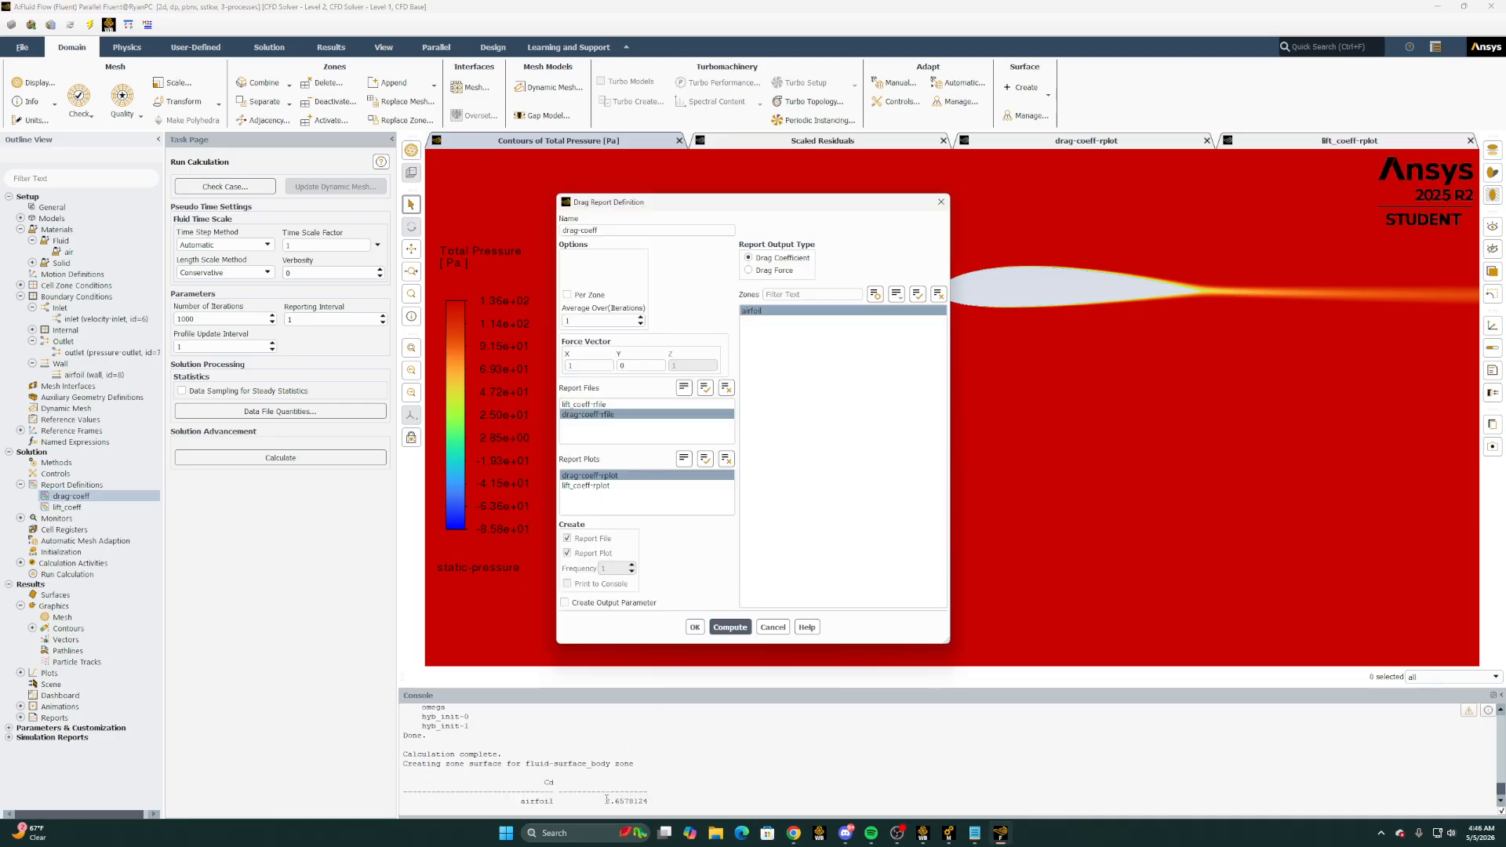
{"action": "left_click_drag", "start_coordinate": [606, 801], "coordinate": [645, 800]}
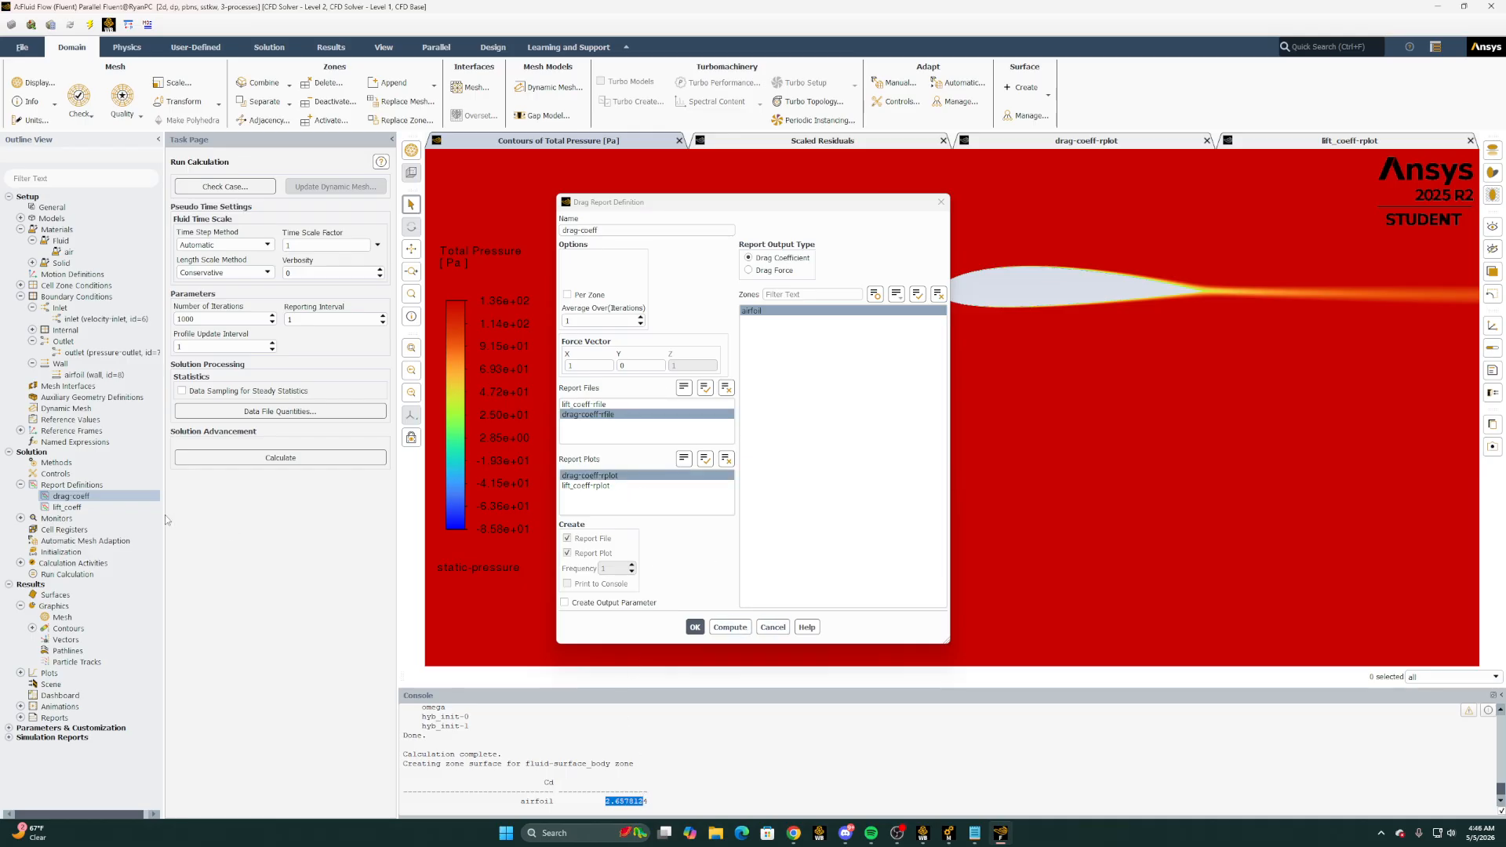
Compute the airfoil's lift coefficient from the lift_coeff report definition, close the definition and check the console output
{"action": "double_click", "coordinate": [69, 508]}
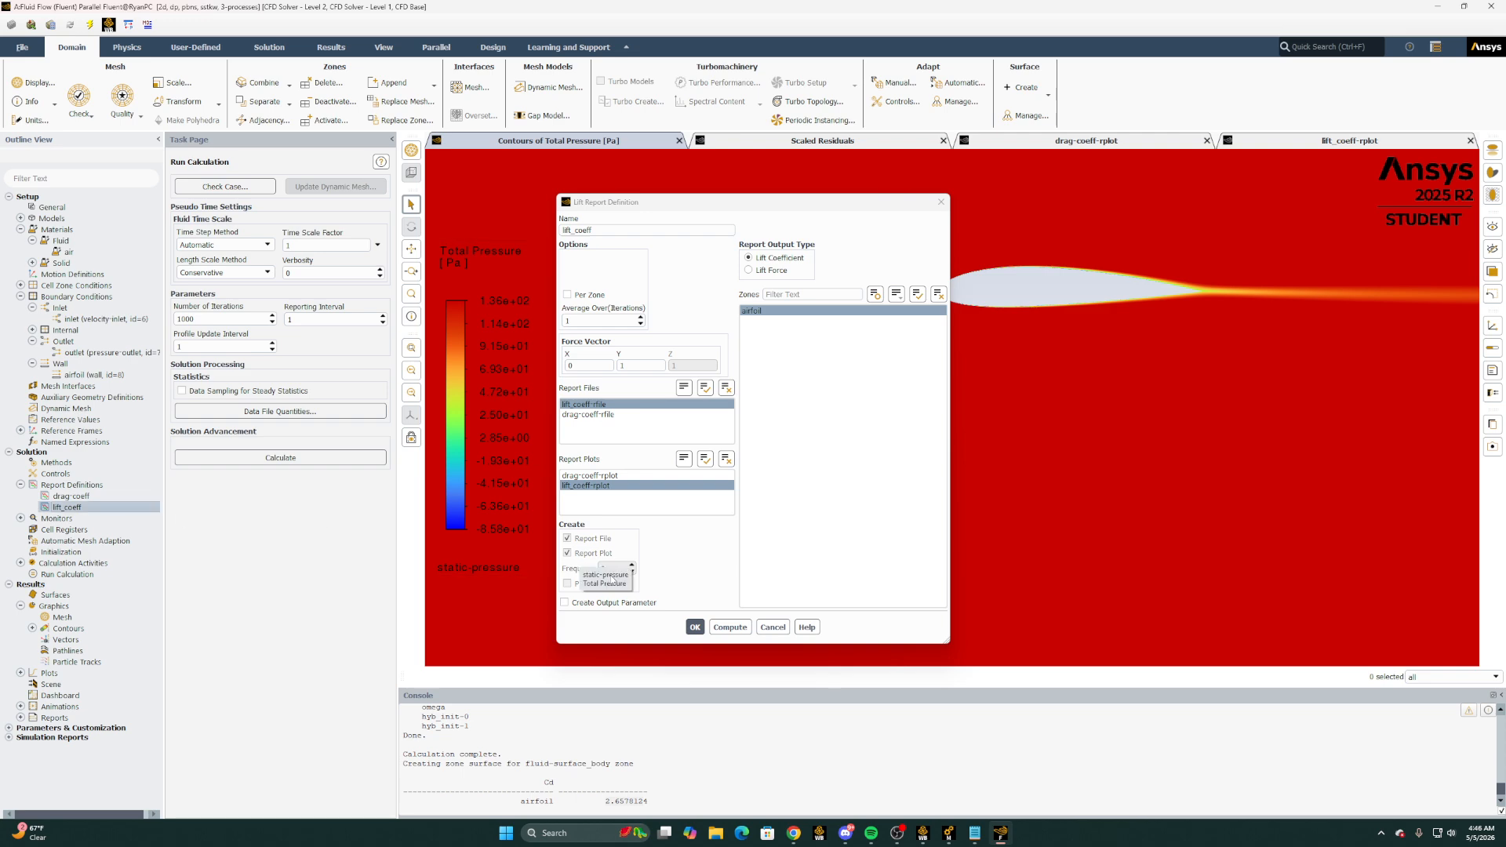
{"action": "left_click", "coordinate": [730, 627]}
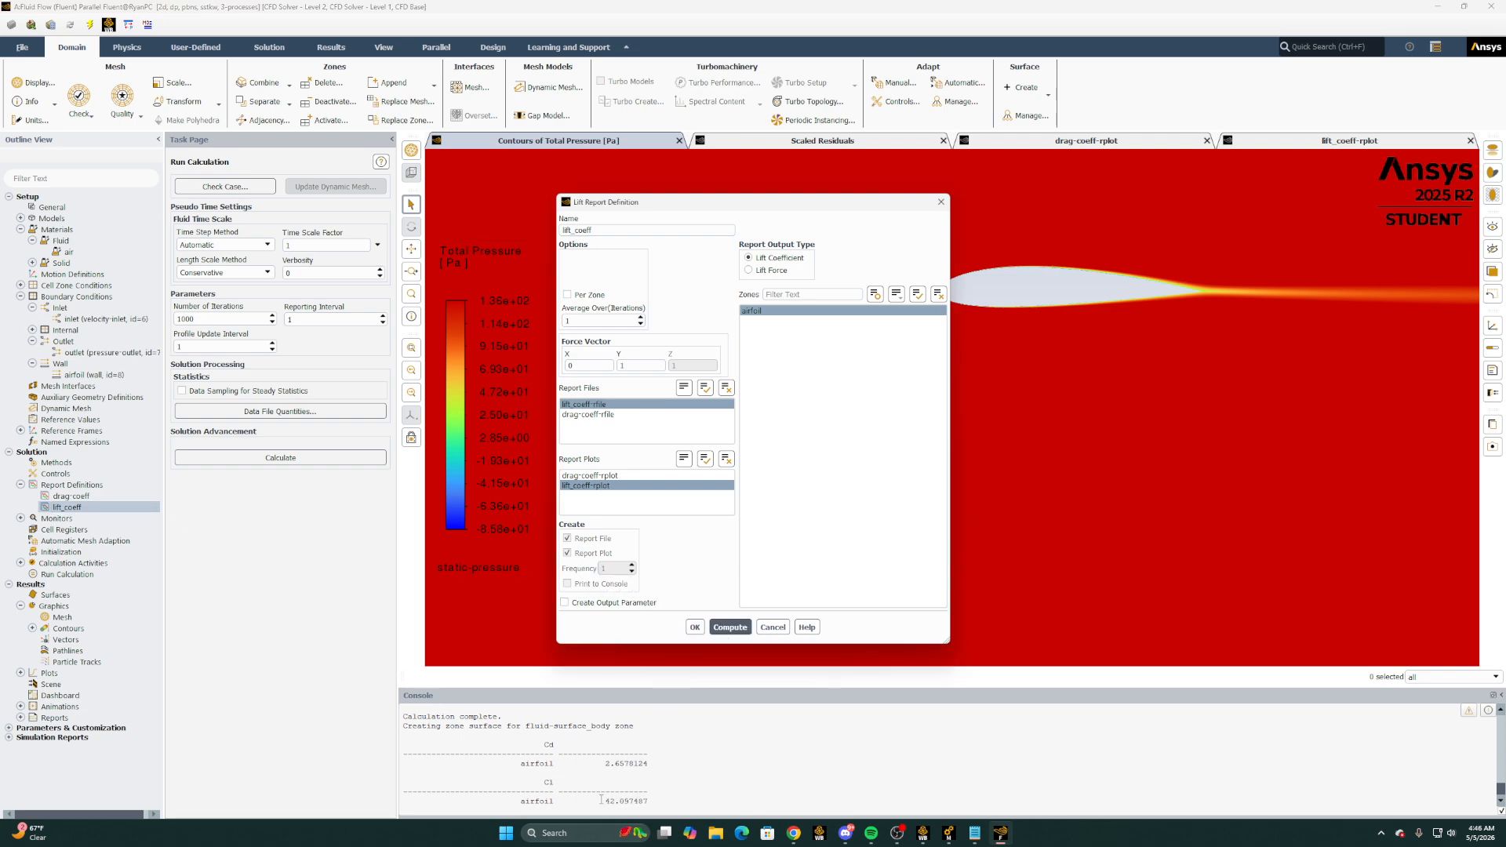
{"action": "left_click_drag", "start_coordinate": [602, 801], "coordinate": [639, 801]}
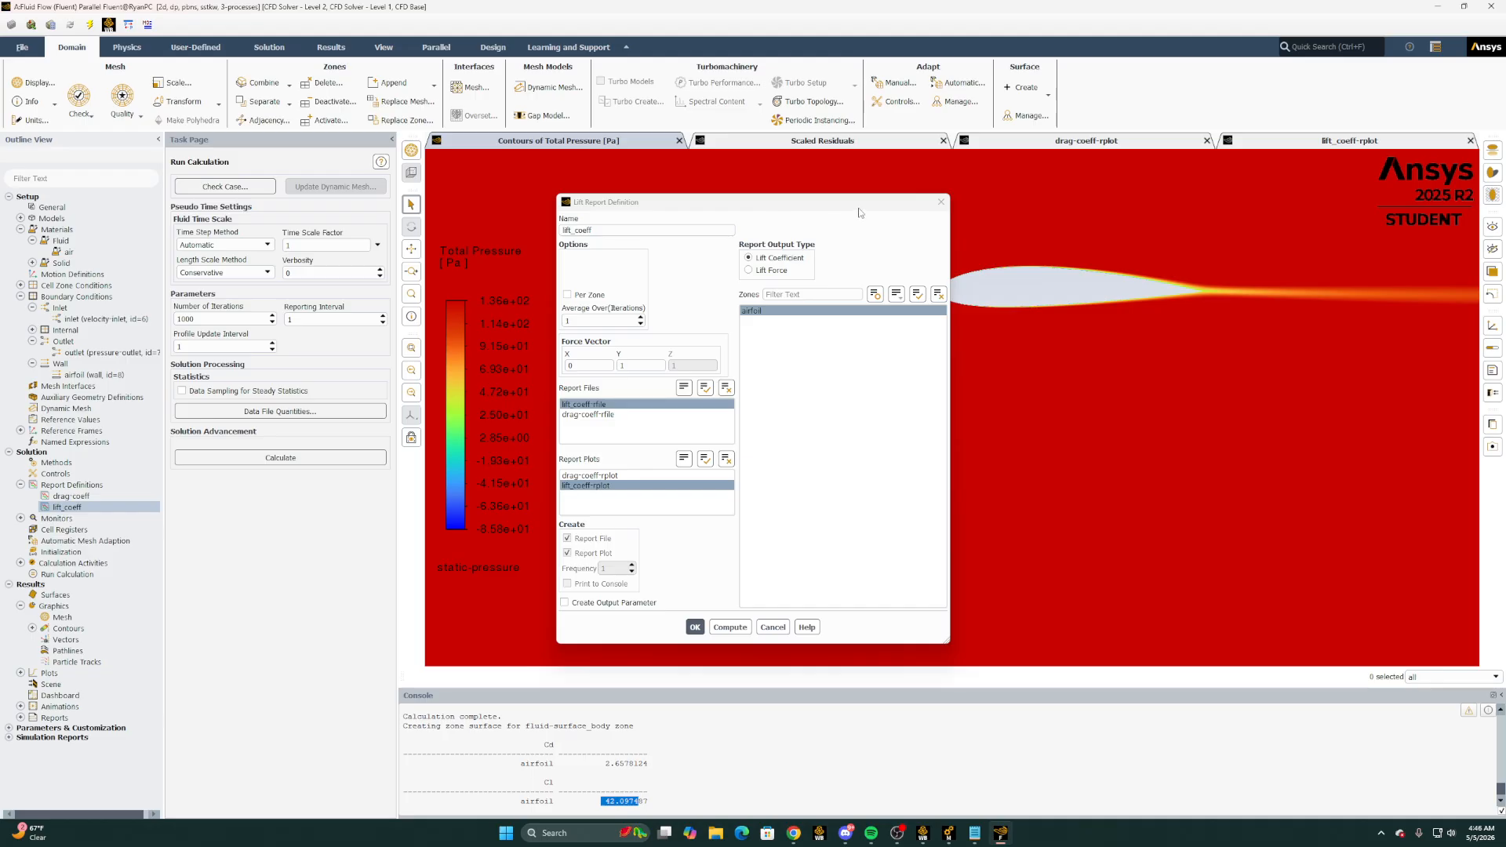
{"action": "left_click", "coordinate": [773, 626]}
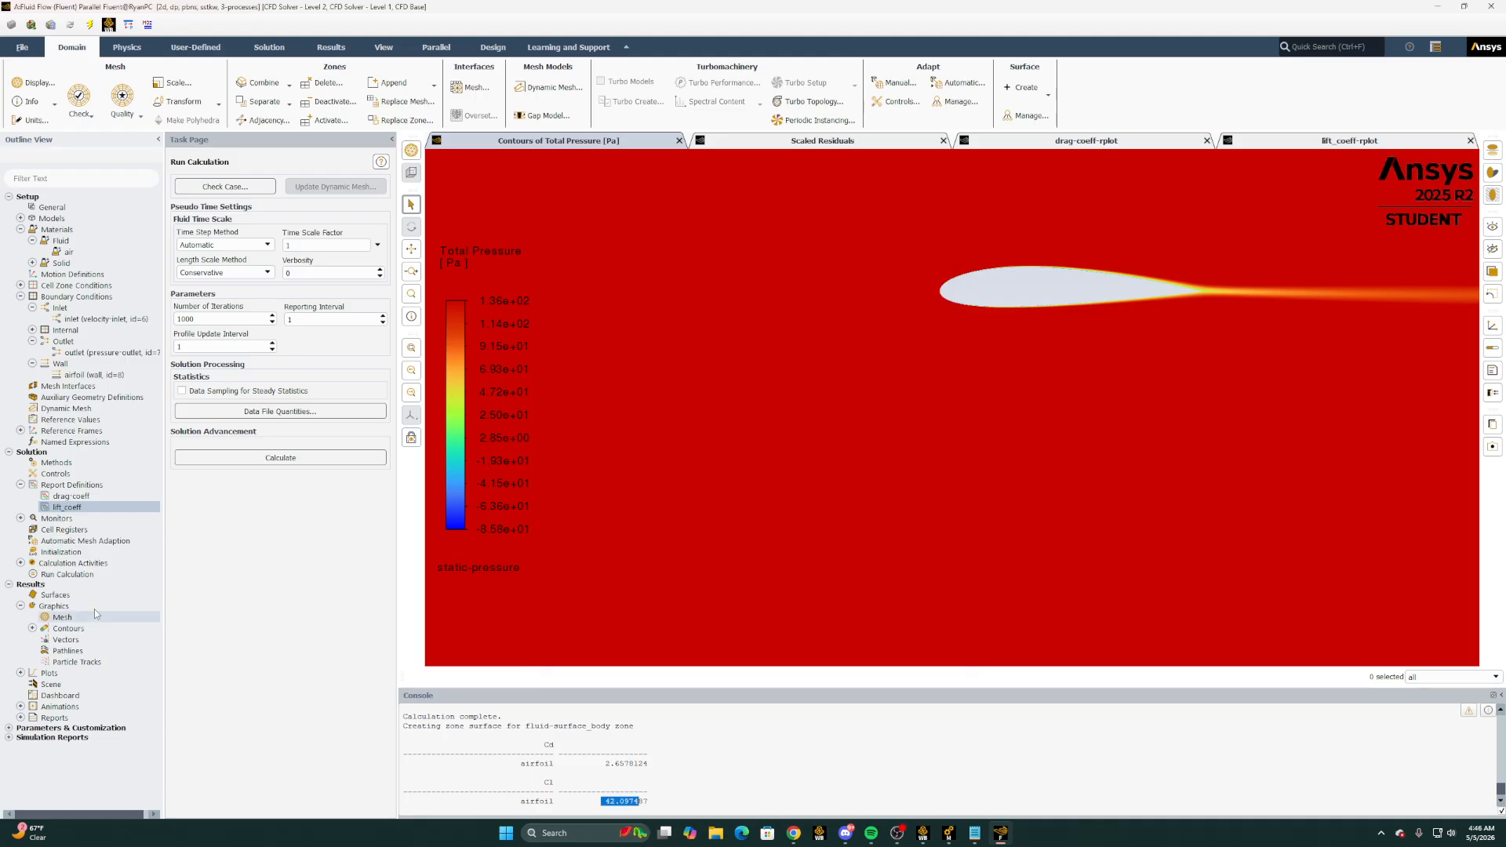
{"action": "scroll", "coordinate": [596, 737], "scroll_direction": "up", "scroll_amount": 14}
{"action": "scroll", "coordinate": [706, 768], "scroll_direction": "down", "scroll_amount": 3}
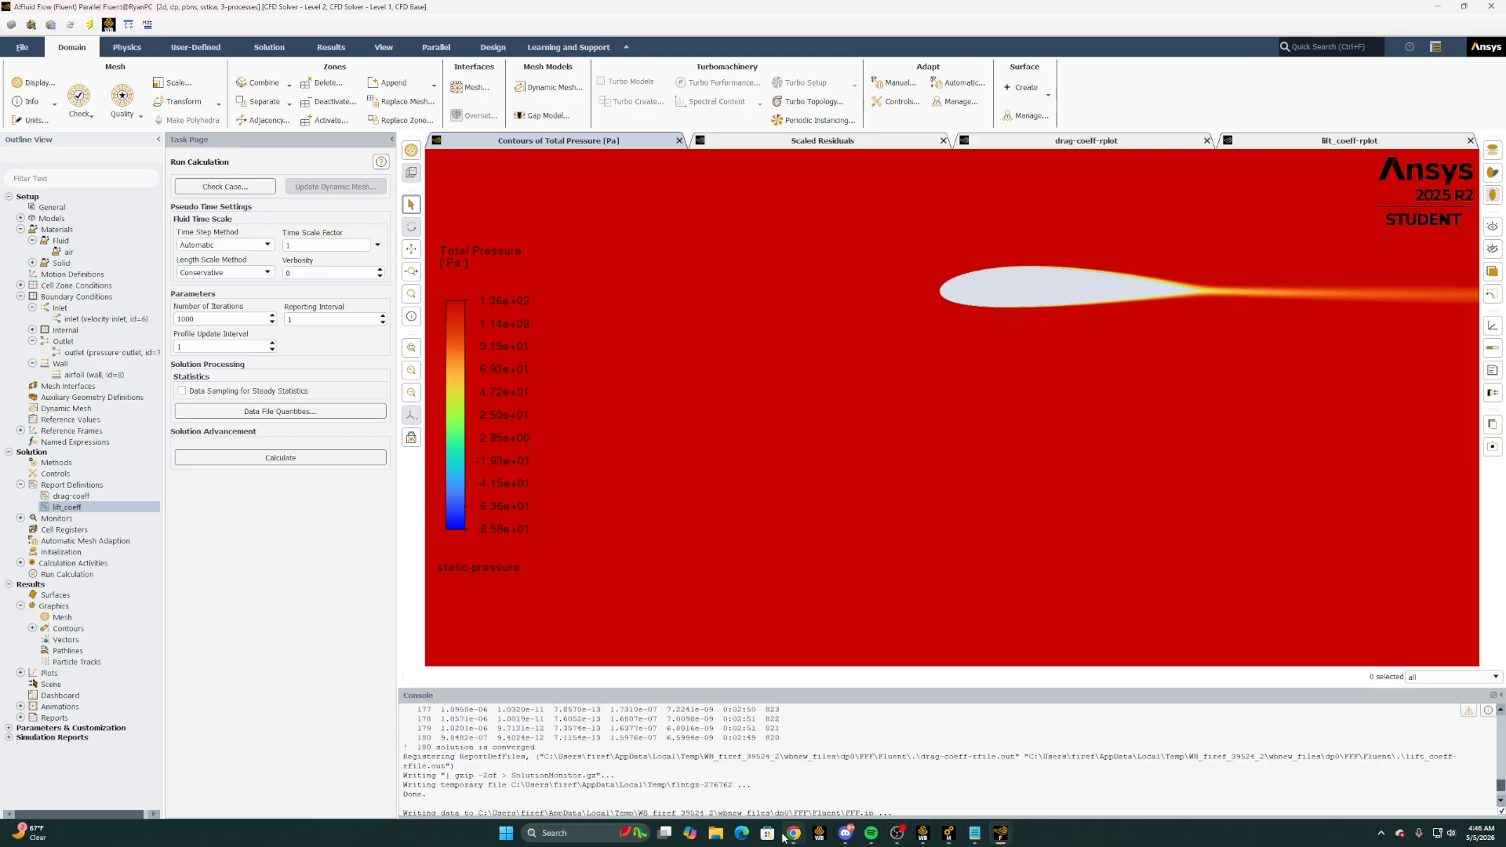
Switch to the Excel workbook and review the CL/CD column and the Lift Coefficient vs AoA chart
{"action": "mouse_move", "coordinate": [787, 836]}
{"action": "left_click", "coordinate": [859, 765]}
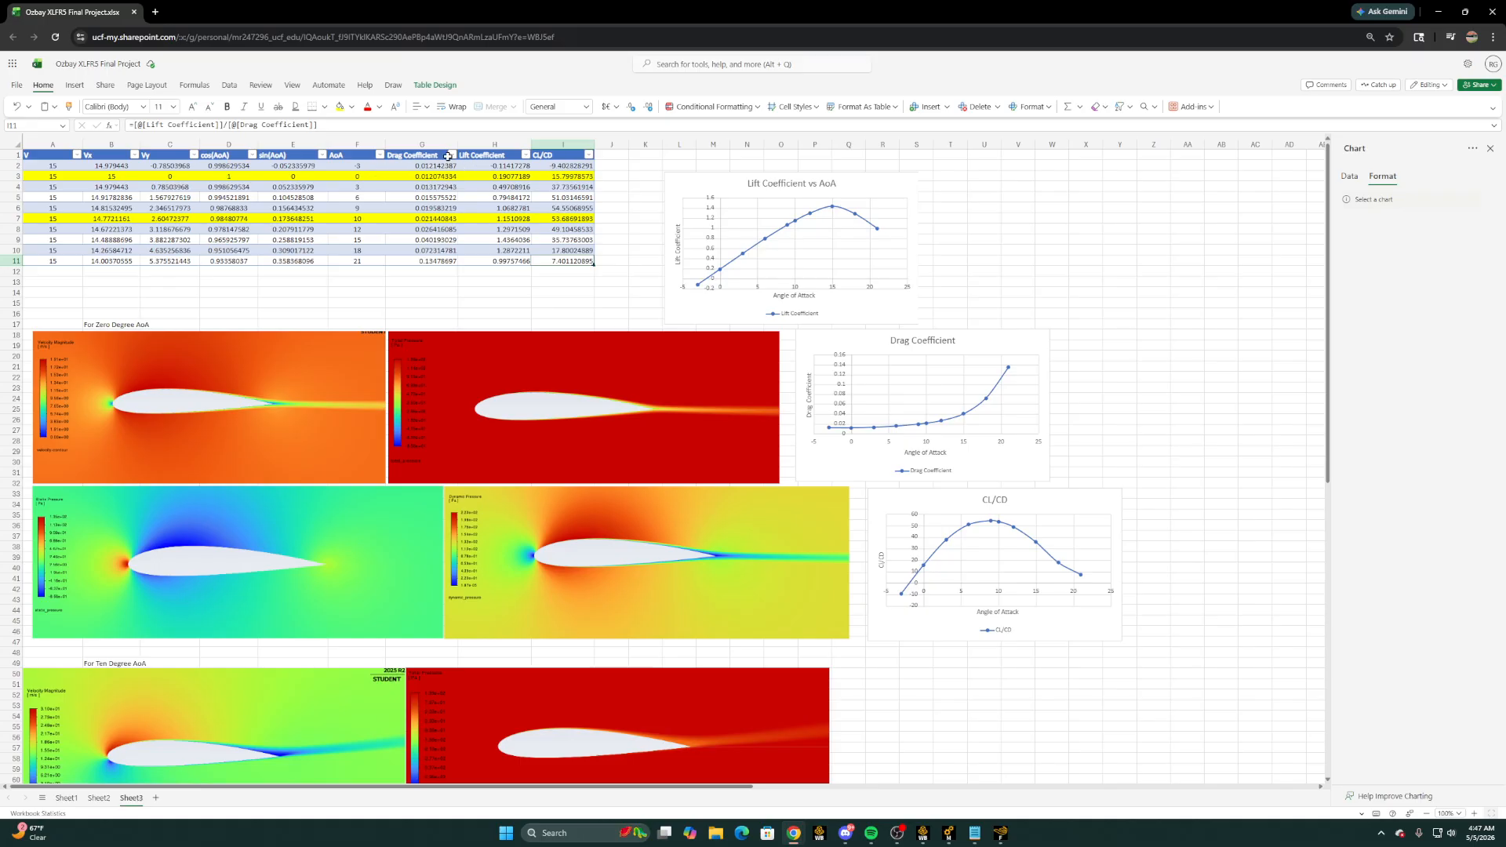
{"action": "left_click", "coordinate": [559, 167]}
{"action": "left_click_drag", "start_coordinate": [560, 167], "coordinate": [563, 262]}
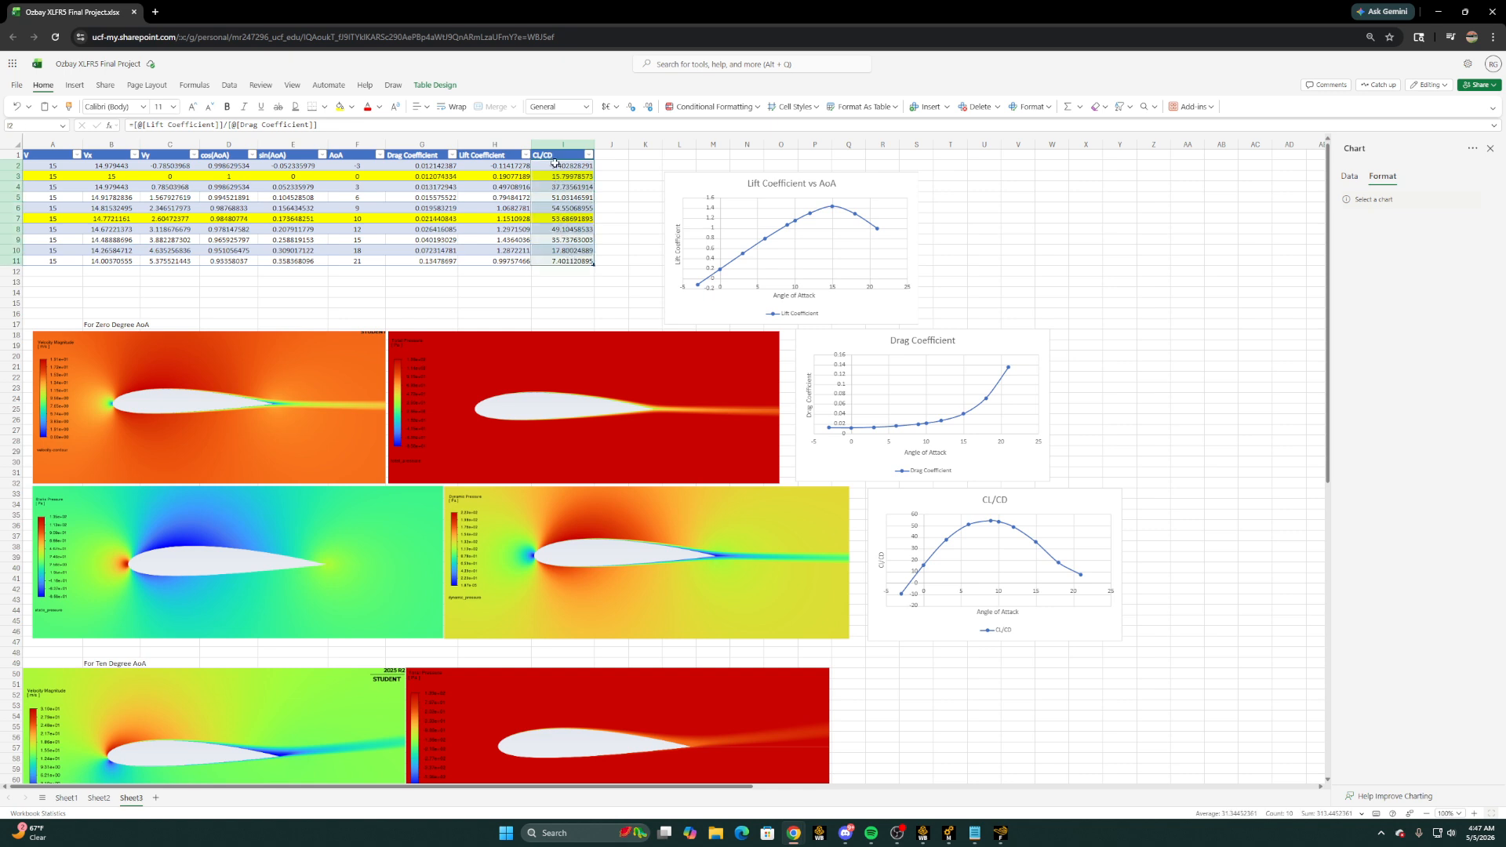
{"action": "left_click", "coordinate": [715, 196]}
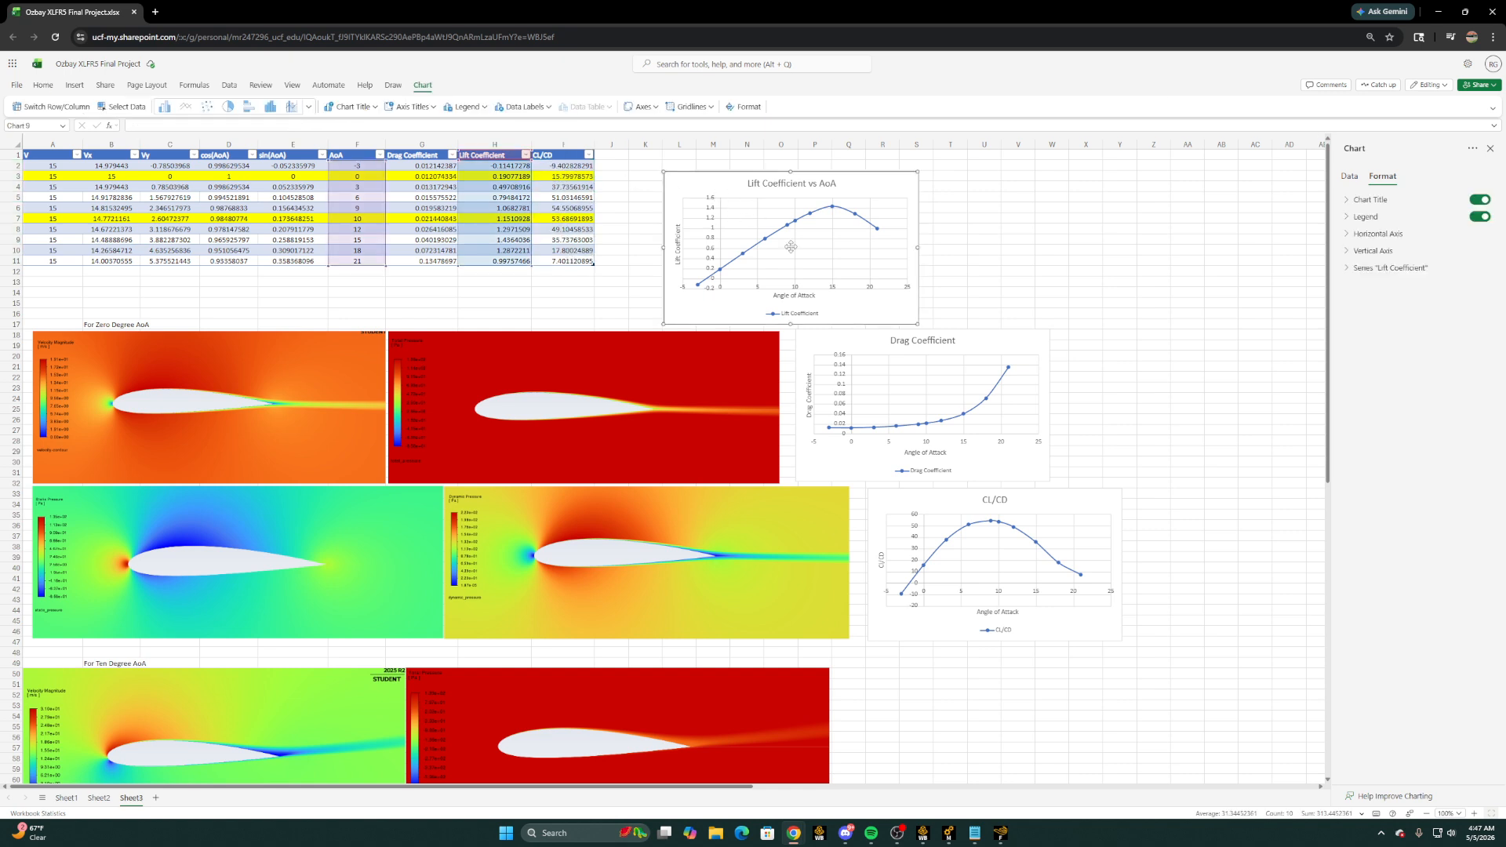
Examine the Drag Coefficient and CL/CD charts, the empty cells beside them and the bottom of the Drag Coefficient column
{"action": "left_click", "coordinate": [848, 341]}
{"action": "left_click", "coordinate": [915, 494]}
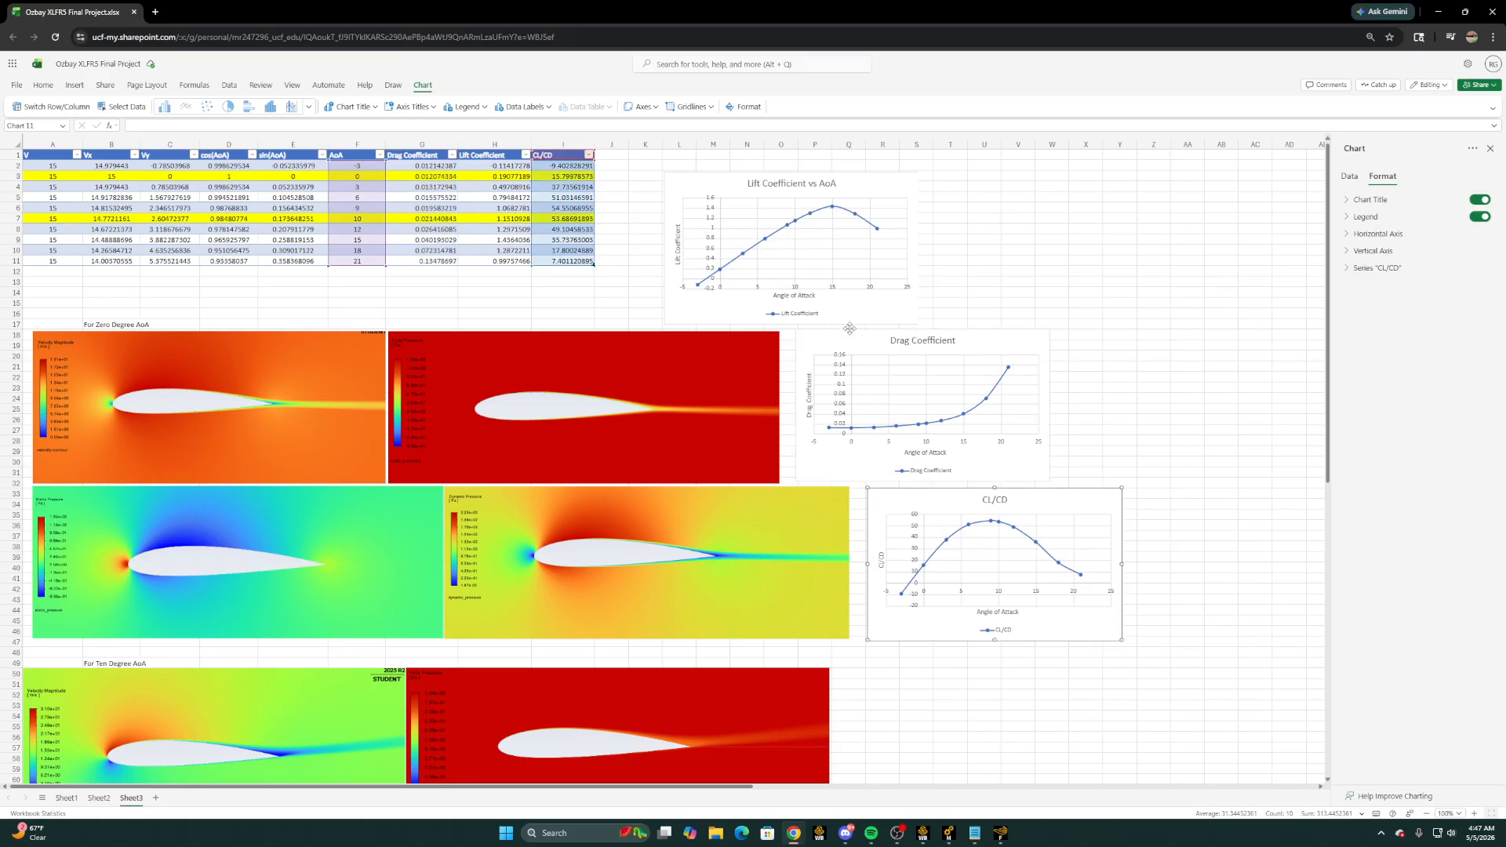
{"action": "left_click", "coordinate": [976, 251]}
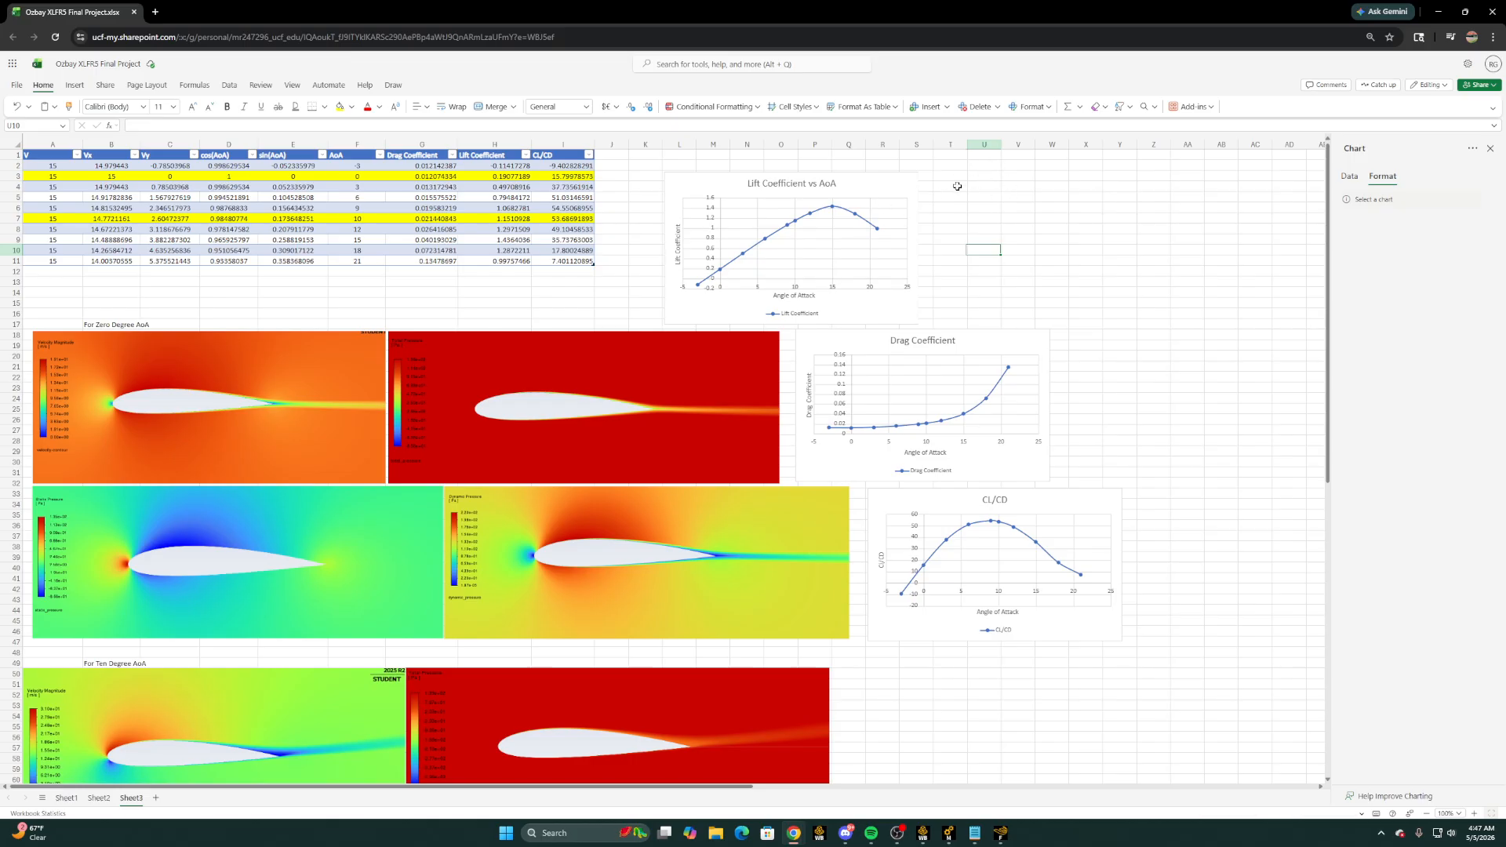
{"action": "left_click_drag", "start_coordinate": [956, 178], "coordinate": [1150, 321]}
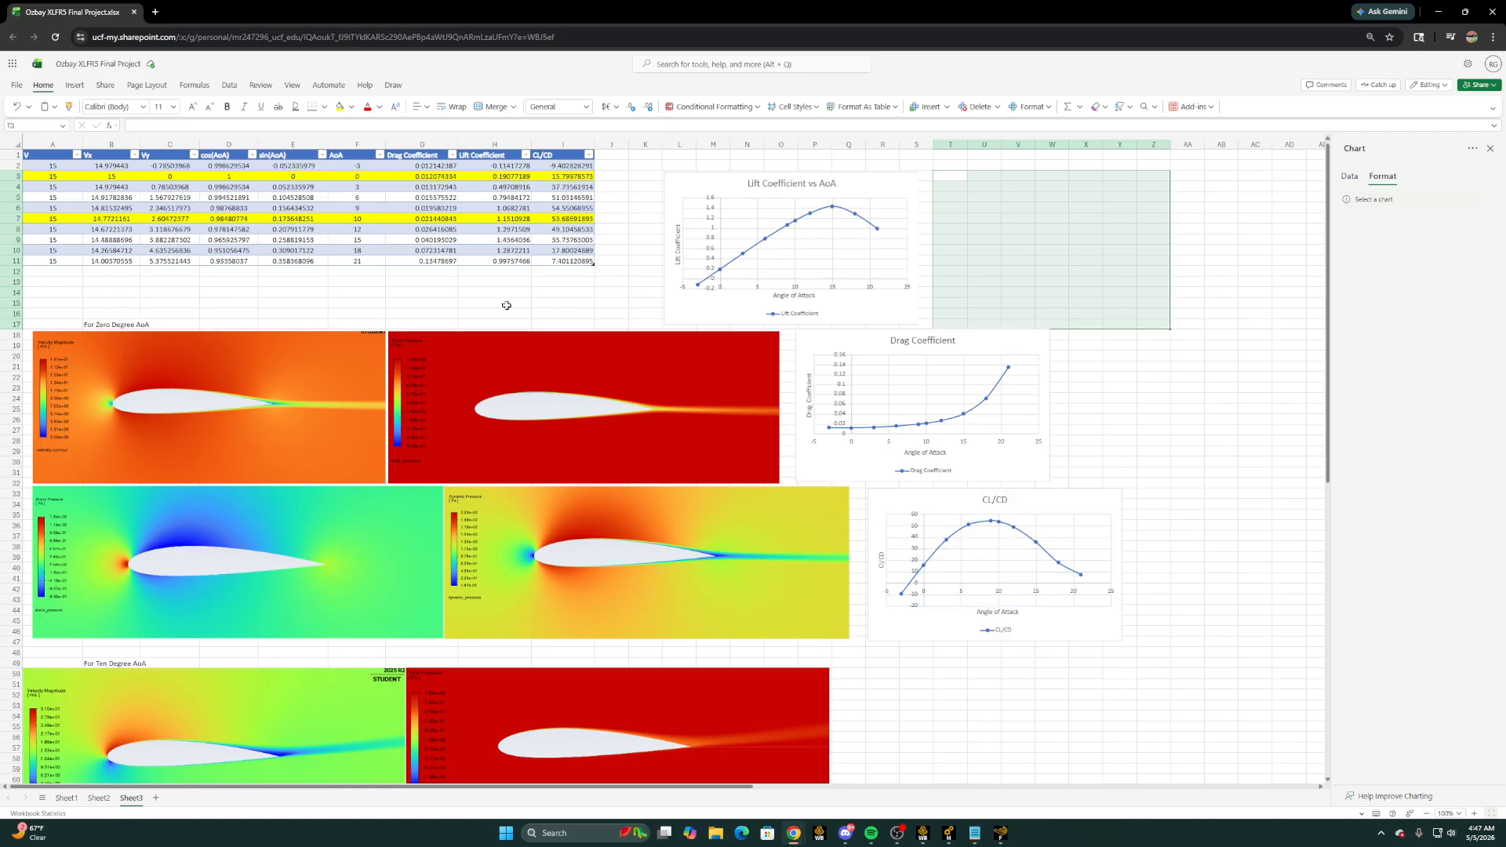
{"action": "left_click", "coordinate": [409, 270]}
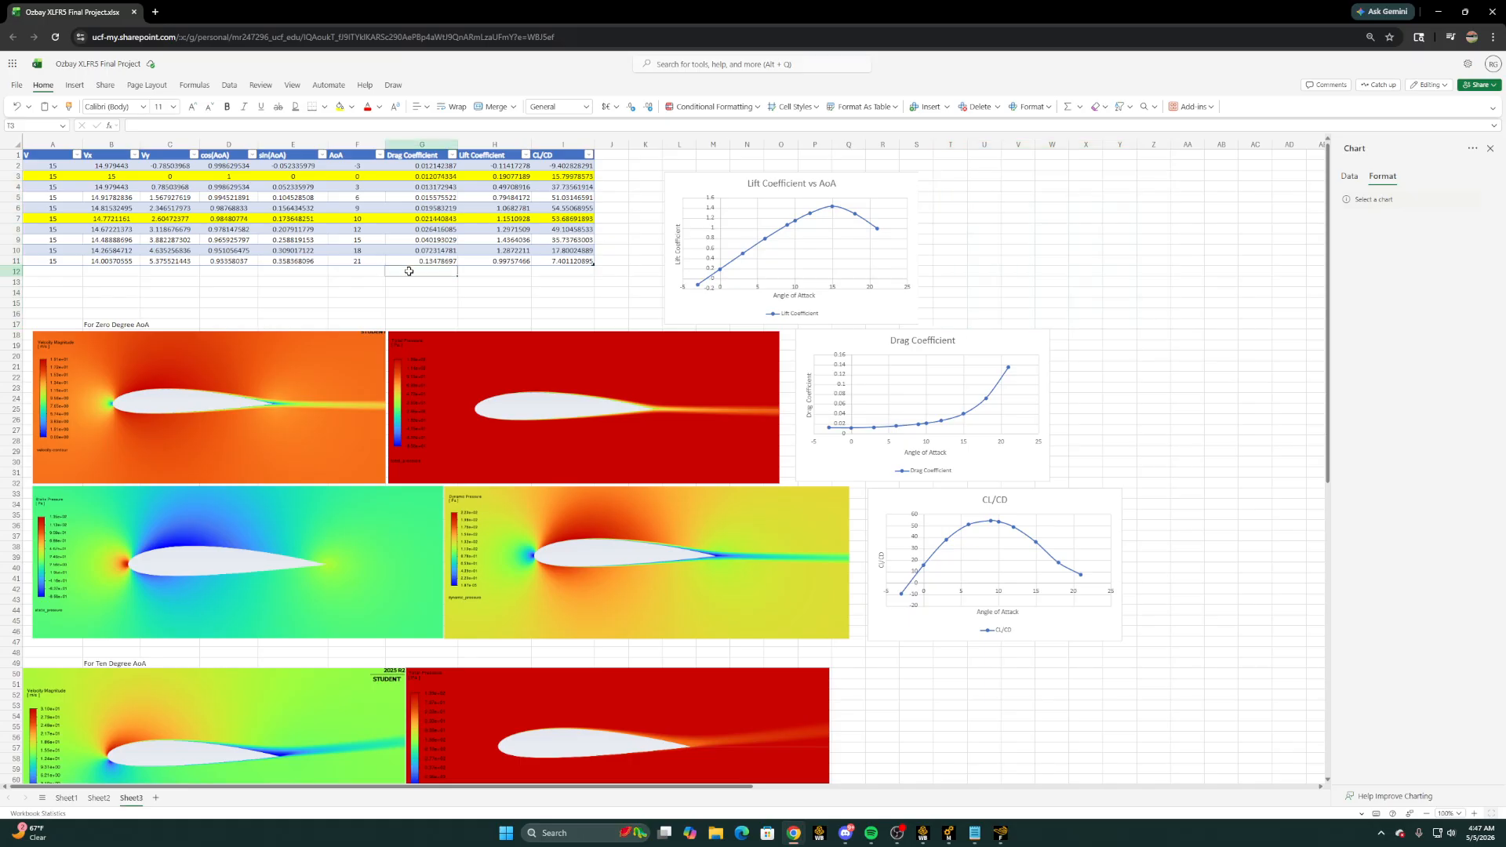
Look through the velocity and pressure contour images for zero and ten degrees AoA on Sheet3
{"action": "scroll", "coordinate": [255, 323], "scroll_direction": "down", "scroll_amount": 3}
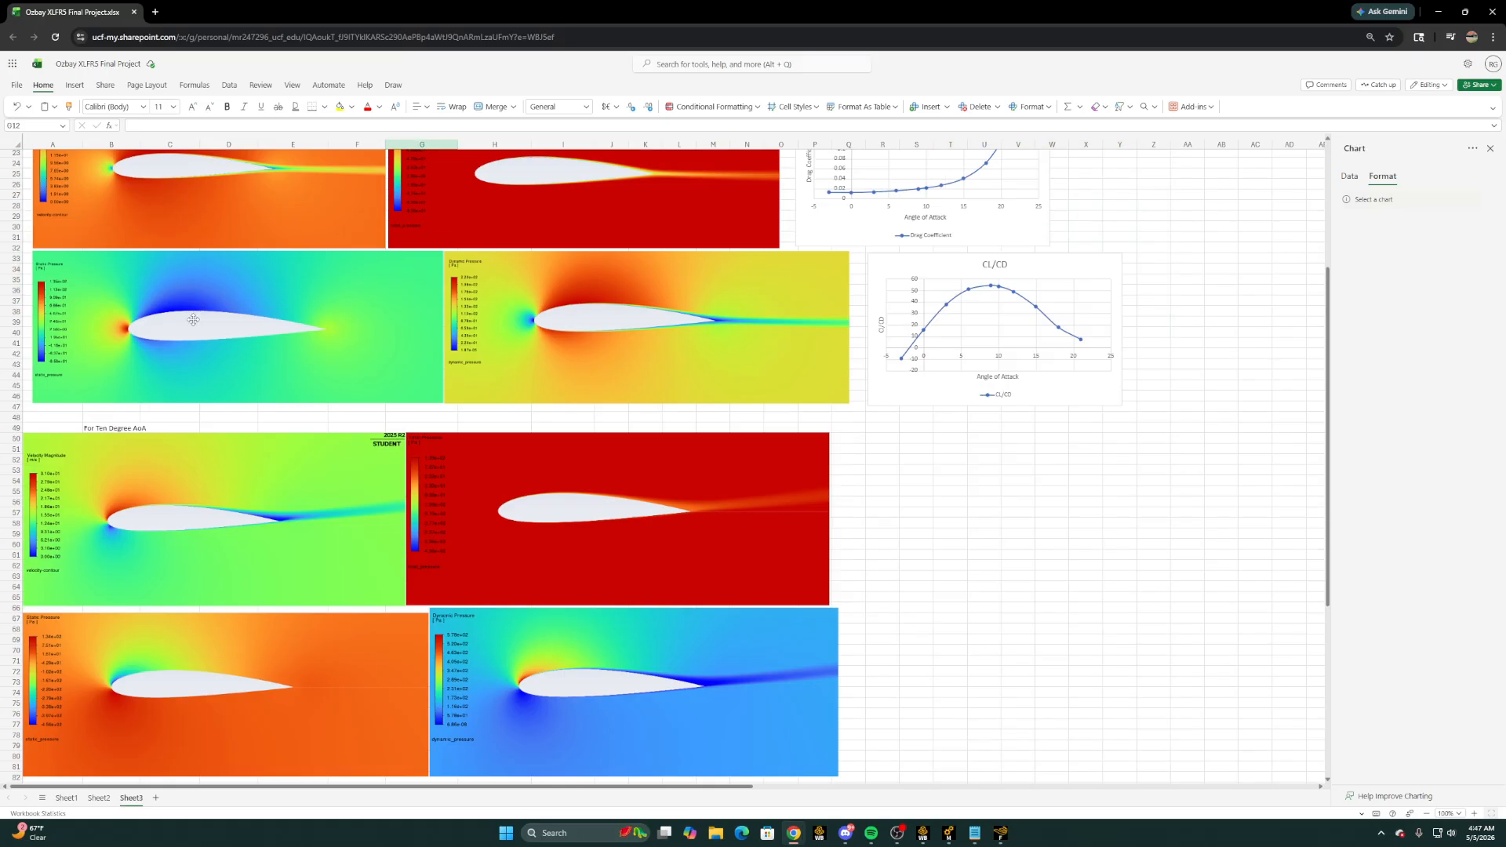
{"action": "scroll", "coordinate": [403, 336], "scroll_direction": "up", "scroll_amount": 2}
{"action": "scroll", "coordinate": [497, 406], "scroll_direction": "up", "scroll_amount": 1}
{"action": "scroll", "coordinate": [467, 463], "scroll_direction": "down", "scroll_amount": 3}
{"action": "scroll", "coordinate": [467, 462], "scroll_direction": "down", "scroll_amount": 3}
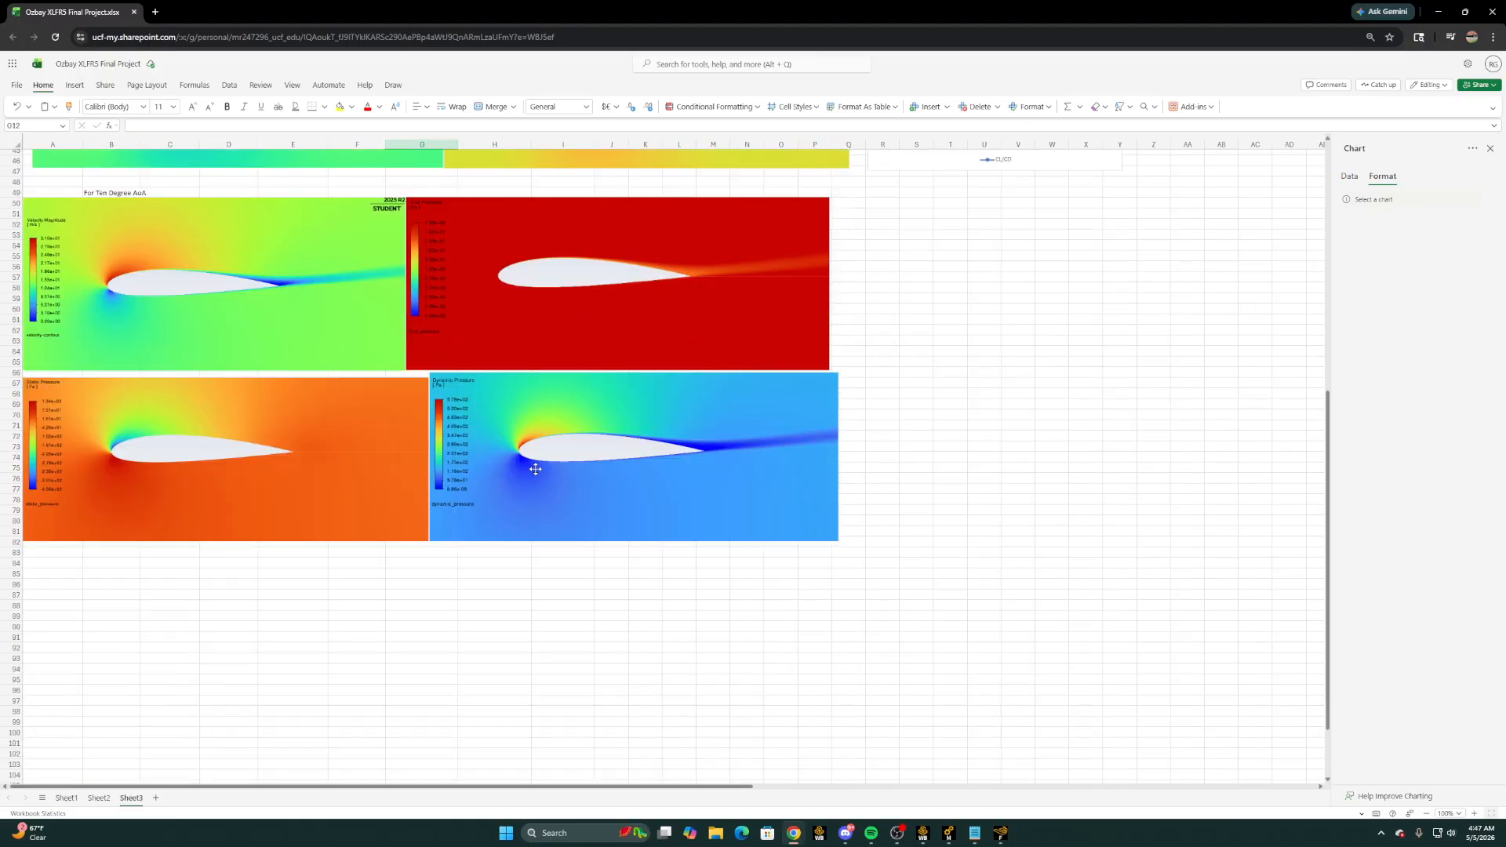
{"action": "scroll", "coordinate": [484, 474], "scroll_direction": "up", "scroll_amount": 3}
{"action": "scroll", "coordinate": [722, 720], "scroll_direction": "up", "scroll_amount": 2}
Switch to BONUS SIMULATION.pdf and read the requirements for the plots, contours and angle-of-attack range
{"action": "mouse_move", "coordinate": [794, 833]}
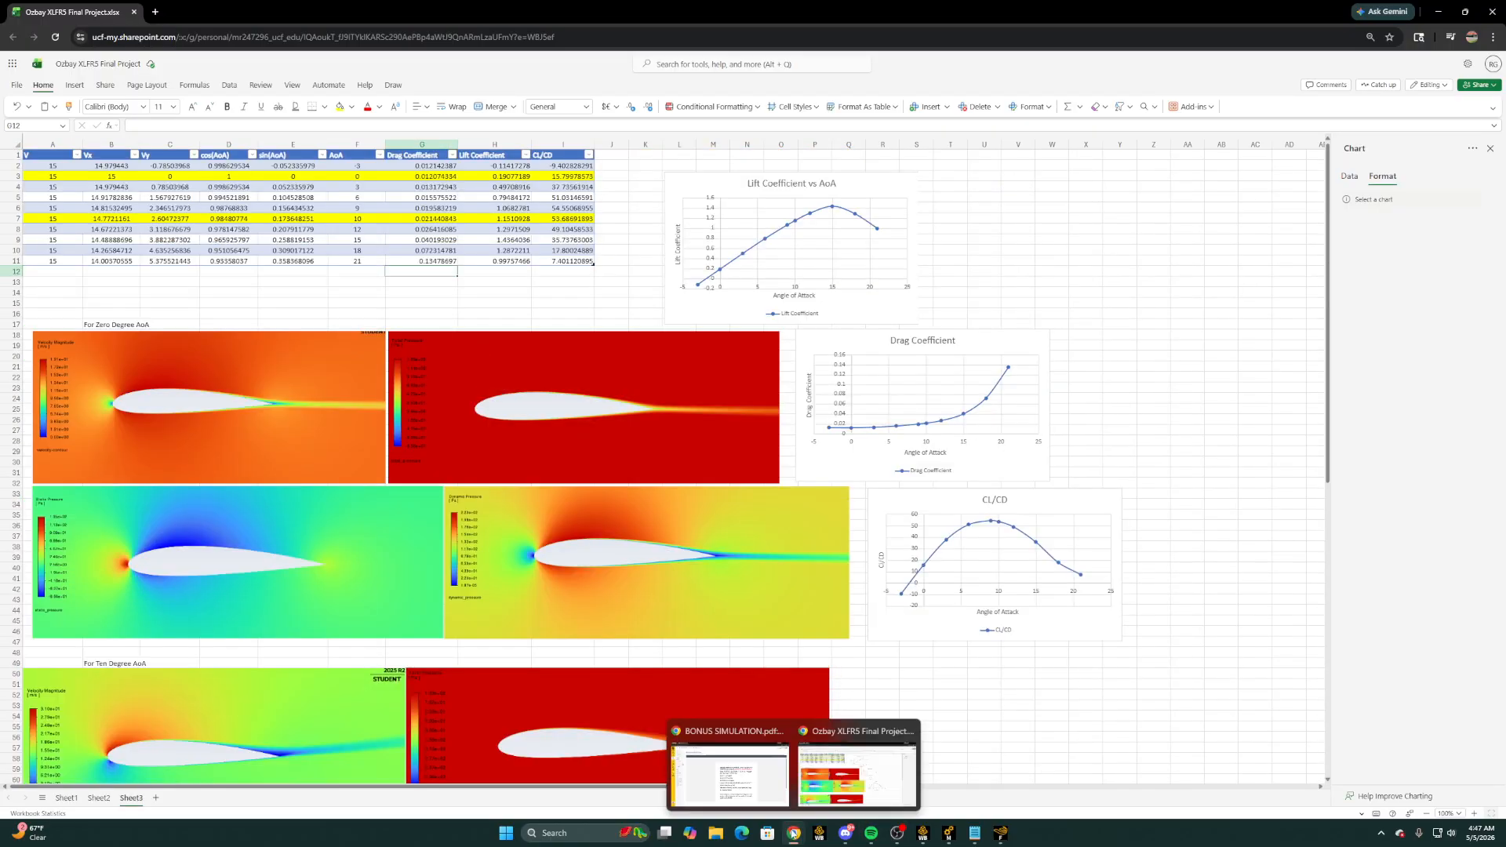
{"action": "left_click", "coordinate": [779, 784]}
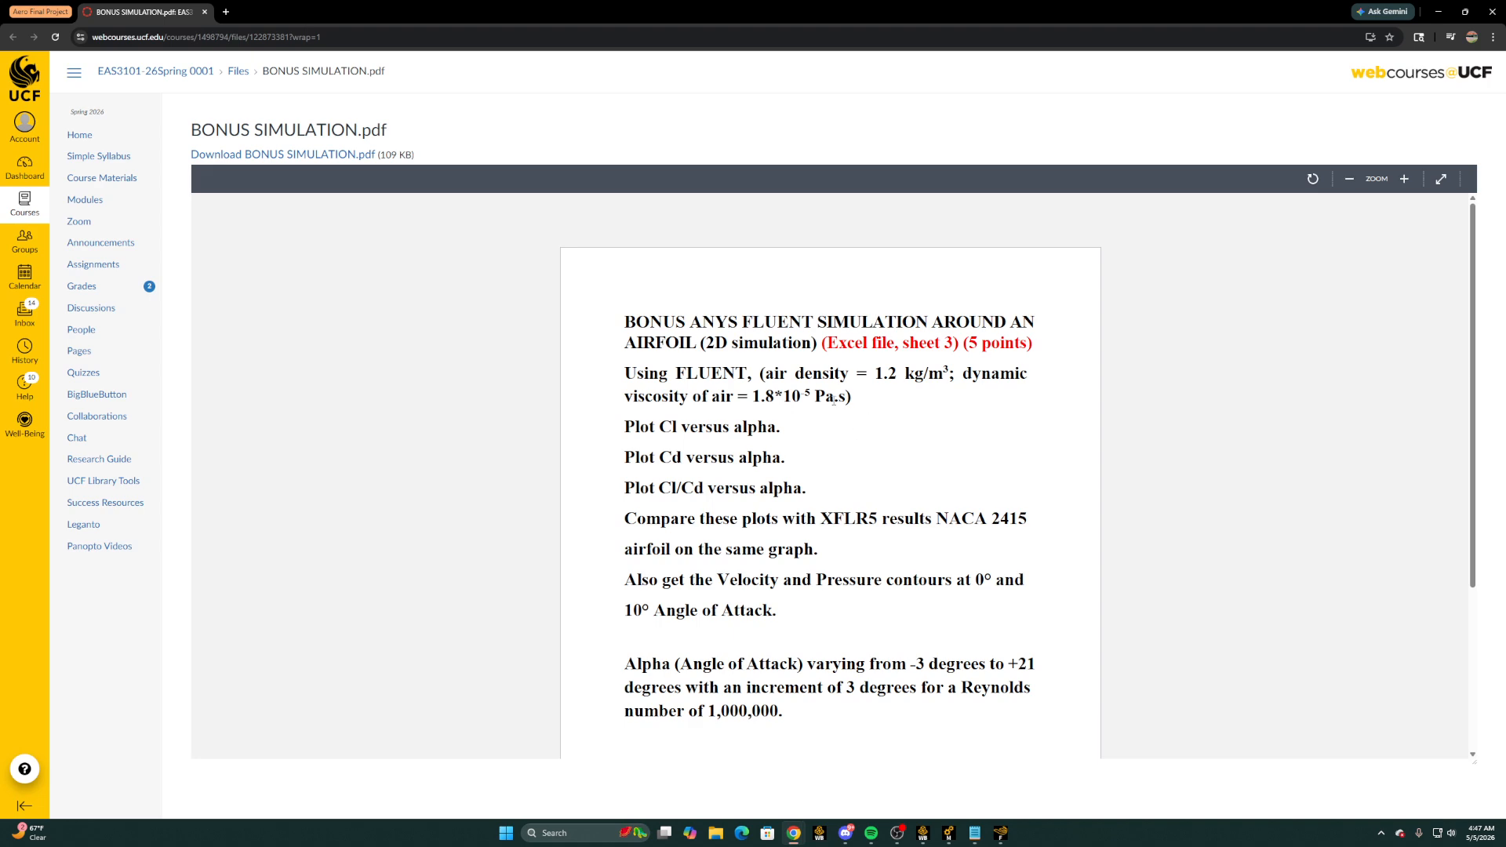
{"action": "scroll", "coordinate": [834, 400], "scroll_direction": "down", "scroll_amount": 2}
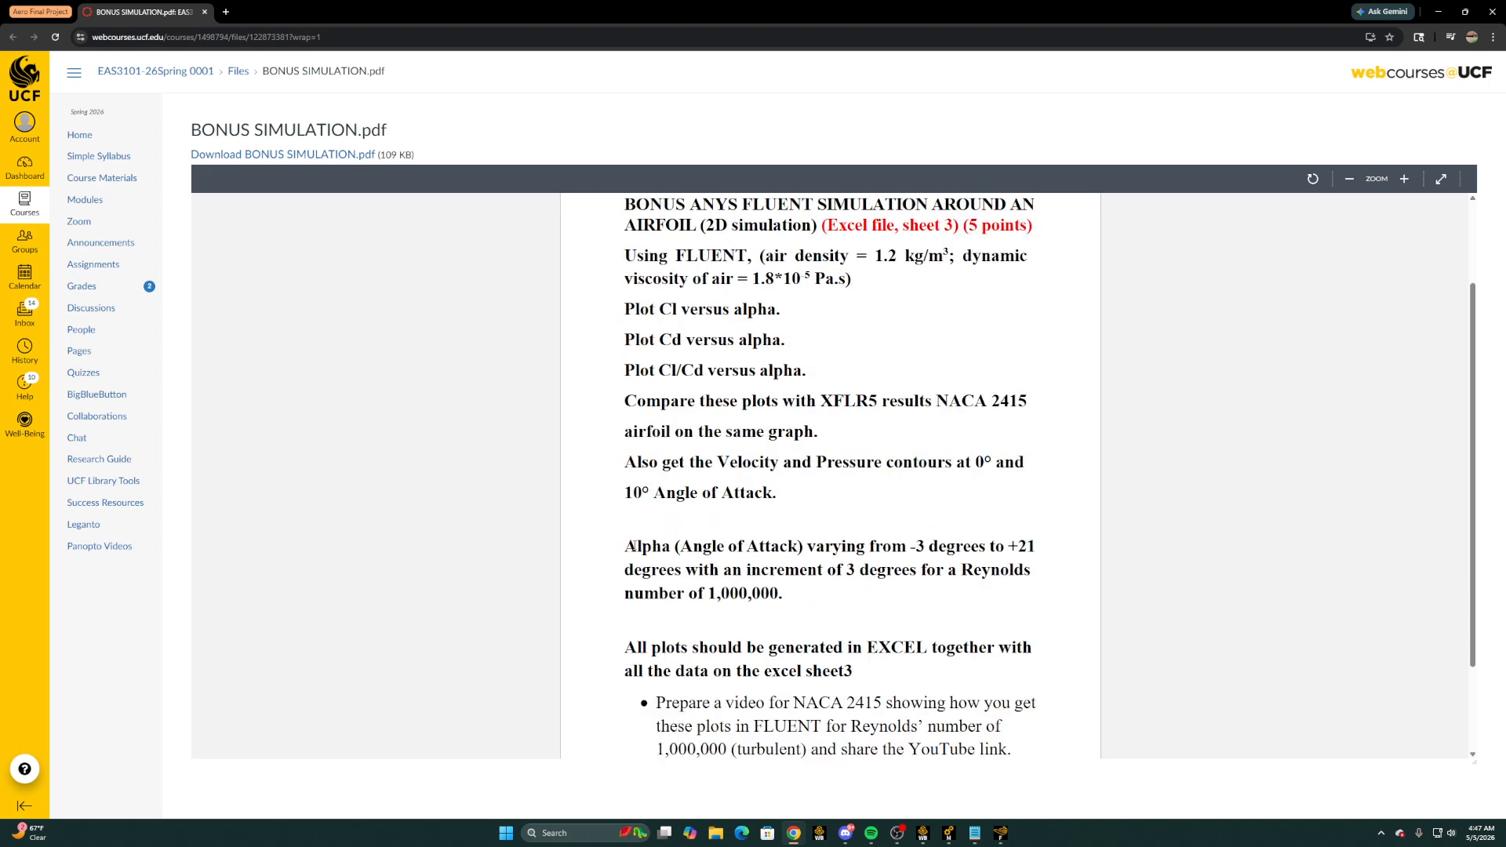
{"action": "left_click_drag", "start_coordinate": [634, 545], "coordinate": [885, 596]}
{"action": "left_click", "coordinate": [861, 609]}
{"action": "scroll", "coordinate": [804, 596], "scroll_direction": "down", "scroll_amount": 1}
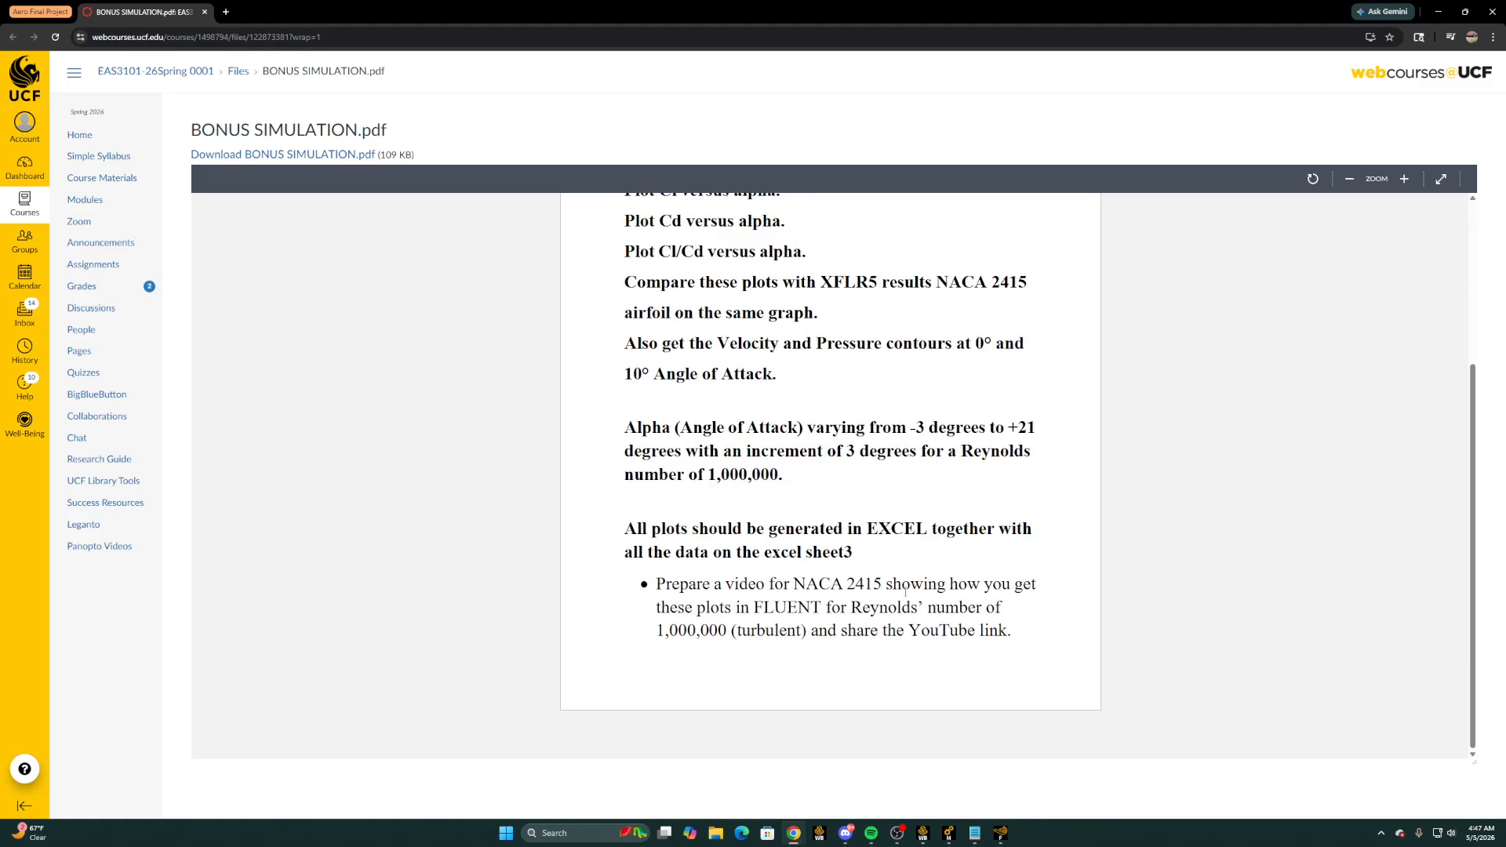
{"action": "scroll", "coordinate": [785, 530], "scroll_direction": "up", "scroll_amount": 2}
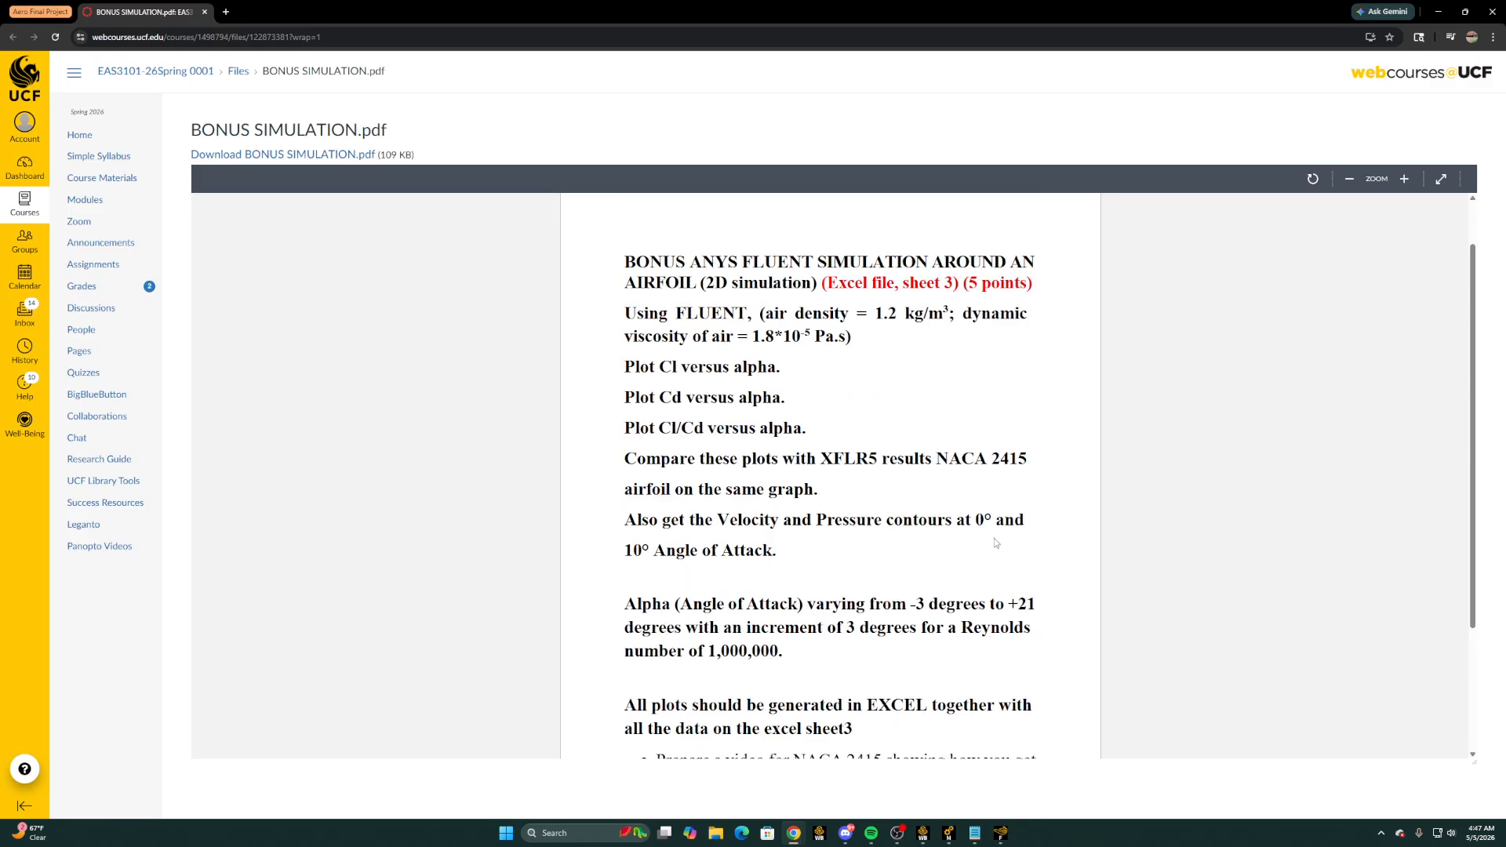
{"action": "left_click_drag", "start_coordinate": [980, 522], "coordinate": [863, 570]}
{"action": "left_click", "coordinate": [874, 431]}
Switch to Fluent and set the velocity inlet's X-Velocity to 14.7721161 m/s, copied from the Excel table's 10-degree AoA row
{"action": "left_click", "coordinate": [1001, 834]}
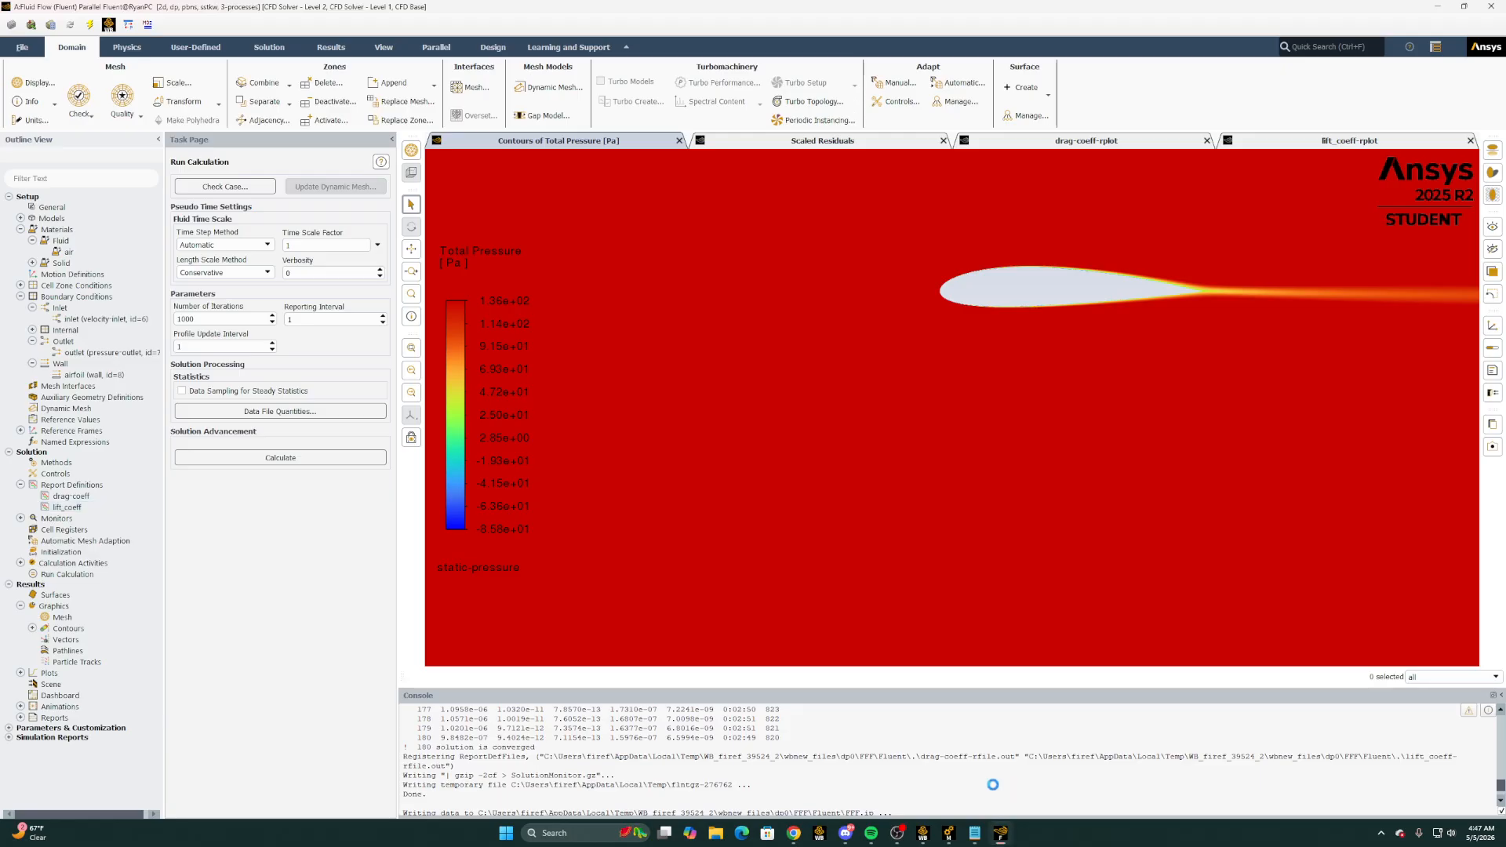
{"action": "double_click", "coordinate": [106, 321]}
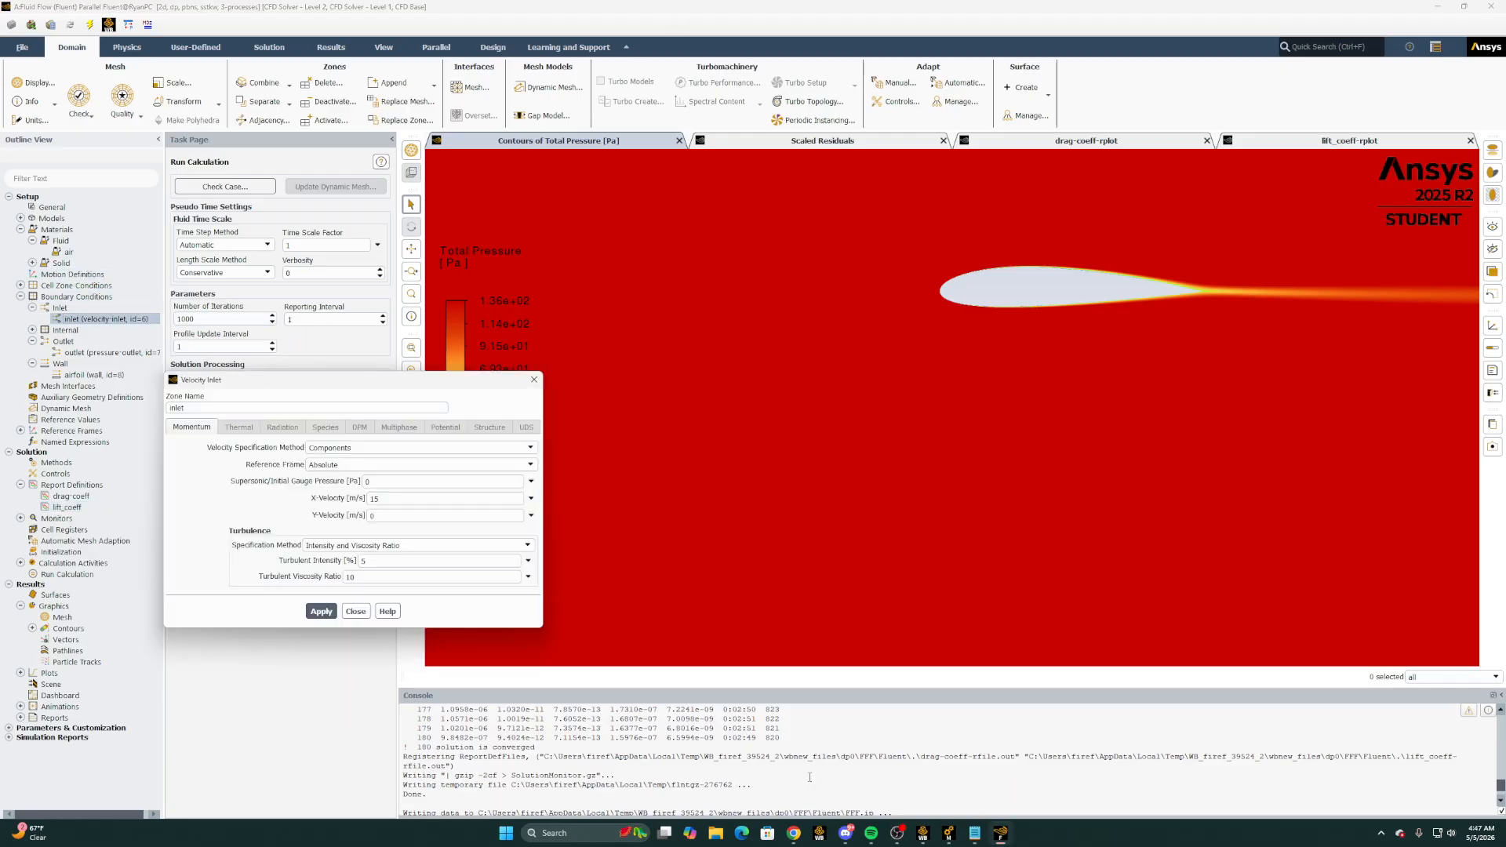
{"action": "mouse_move", "coordinate": [794, 833]}
{"action": "left_click", "coordinate": [728, 765]}
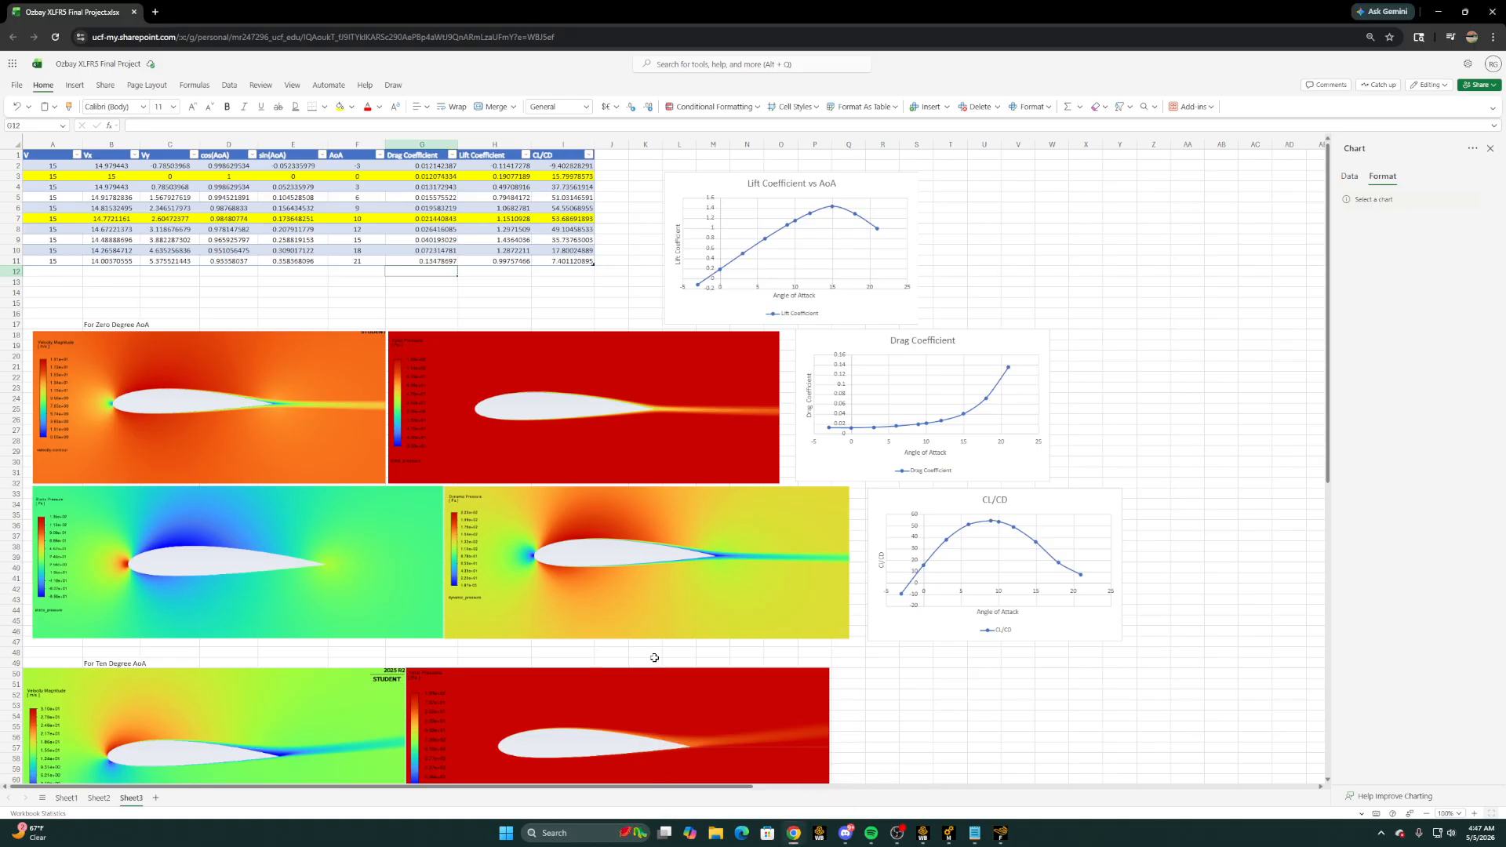
{"action": "left_click", "coordinate": [229, 187]}
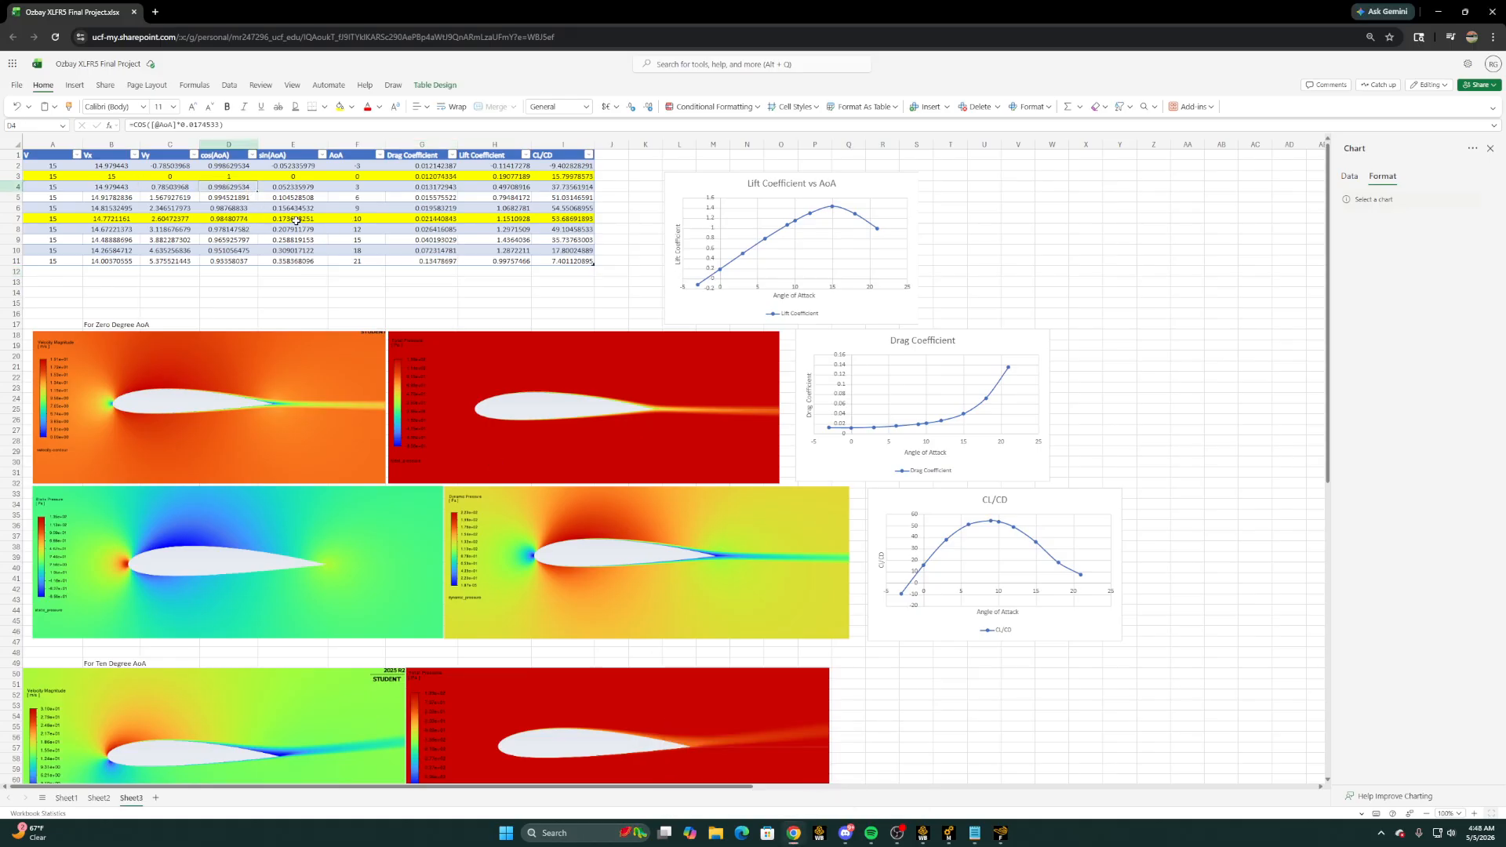
{"action": "left_click", "coordinate": [132, 219]}
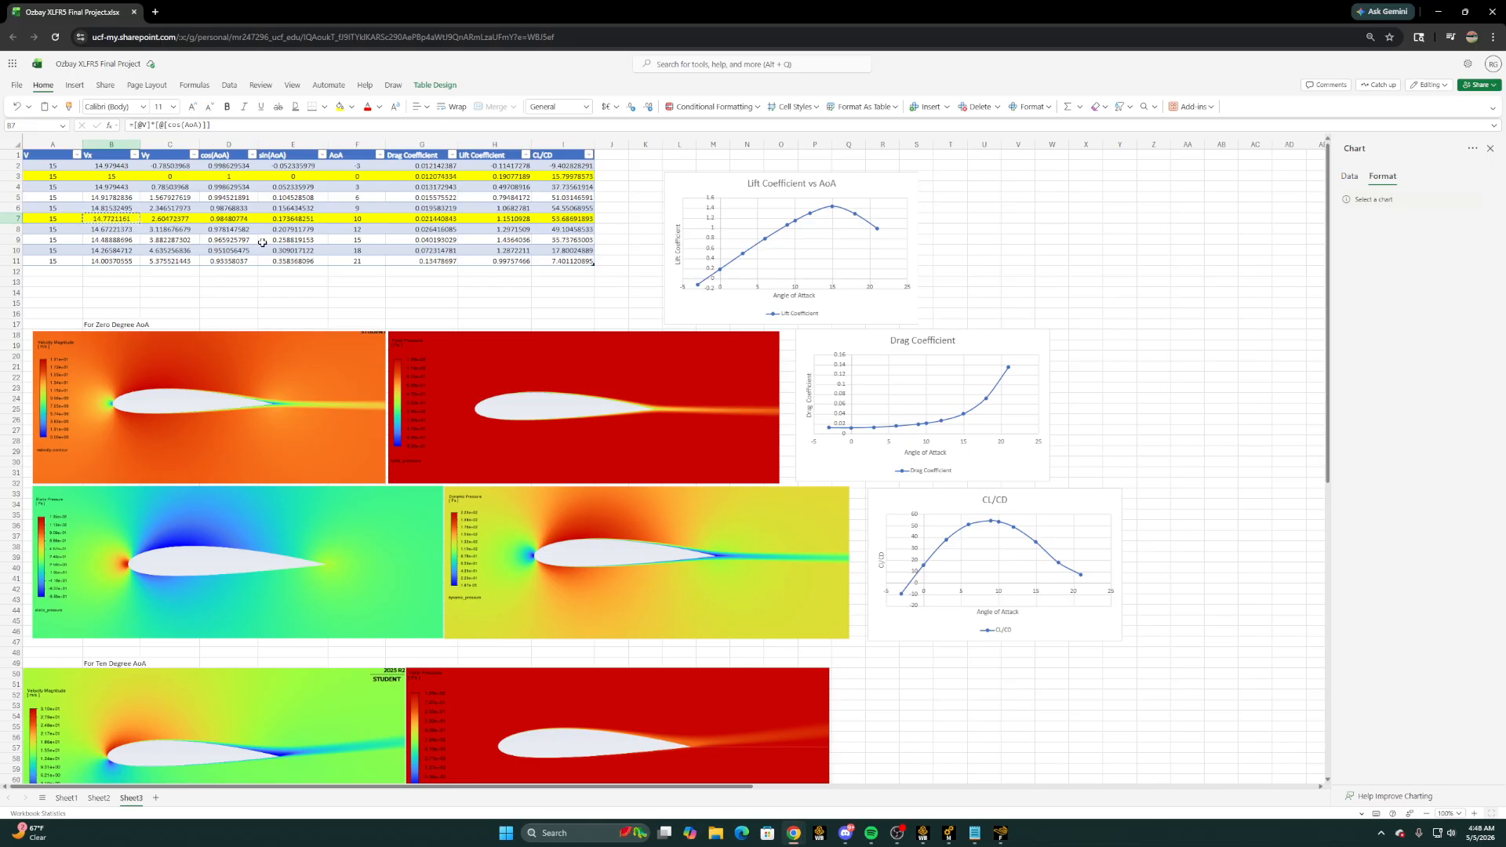
{"action": "left_click", "coordinate": [1000, 833]}
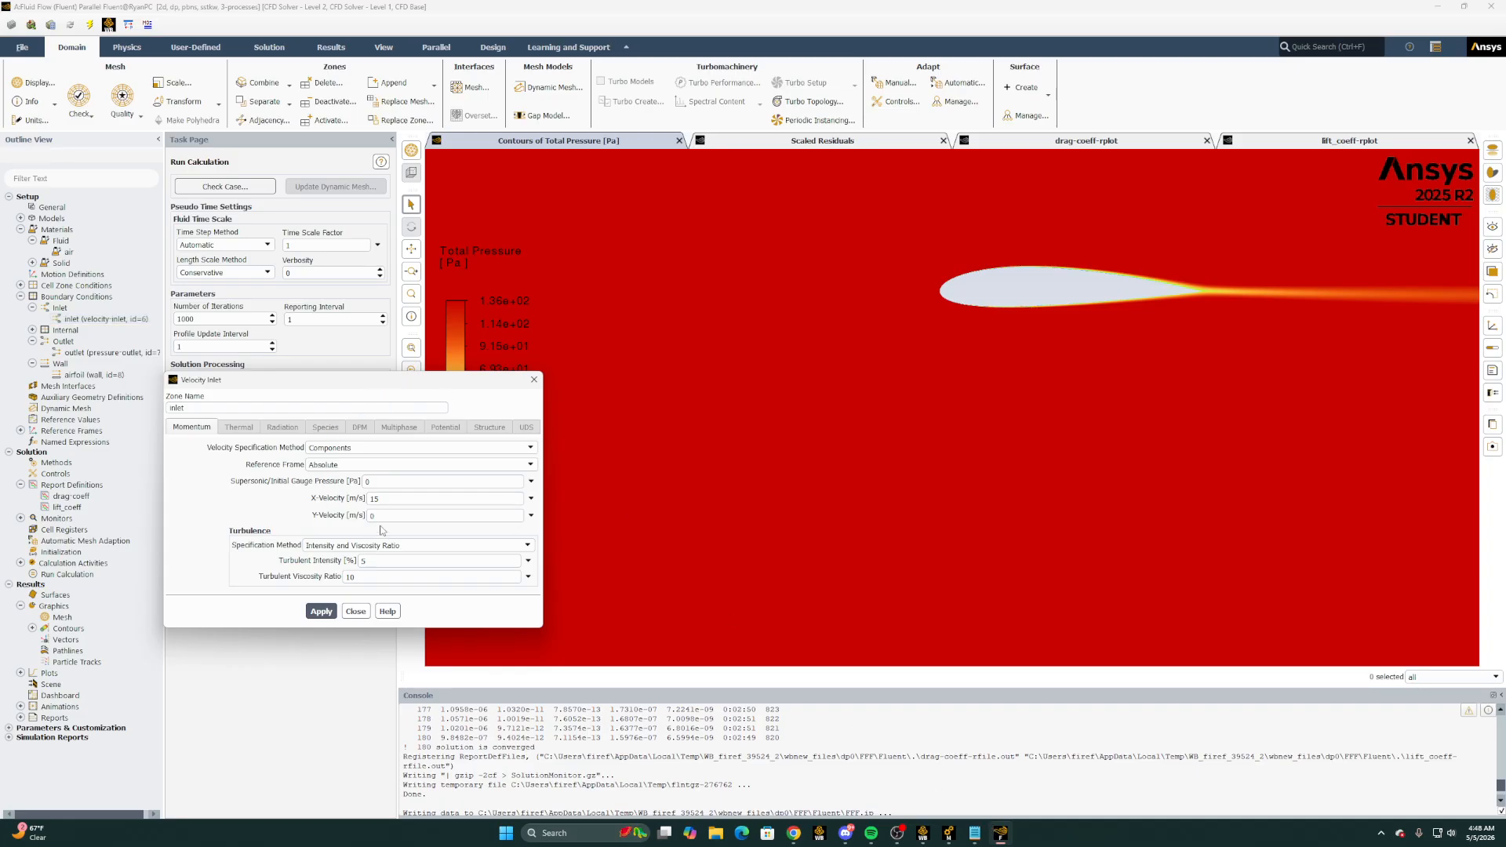
{"action": "double_click", "coordinate": [398, 498]}
{"action": "type", "text": "14.7721161"}
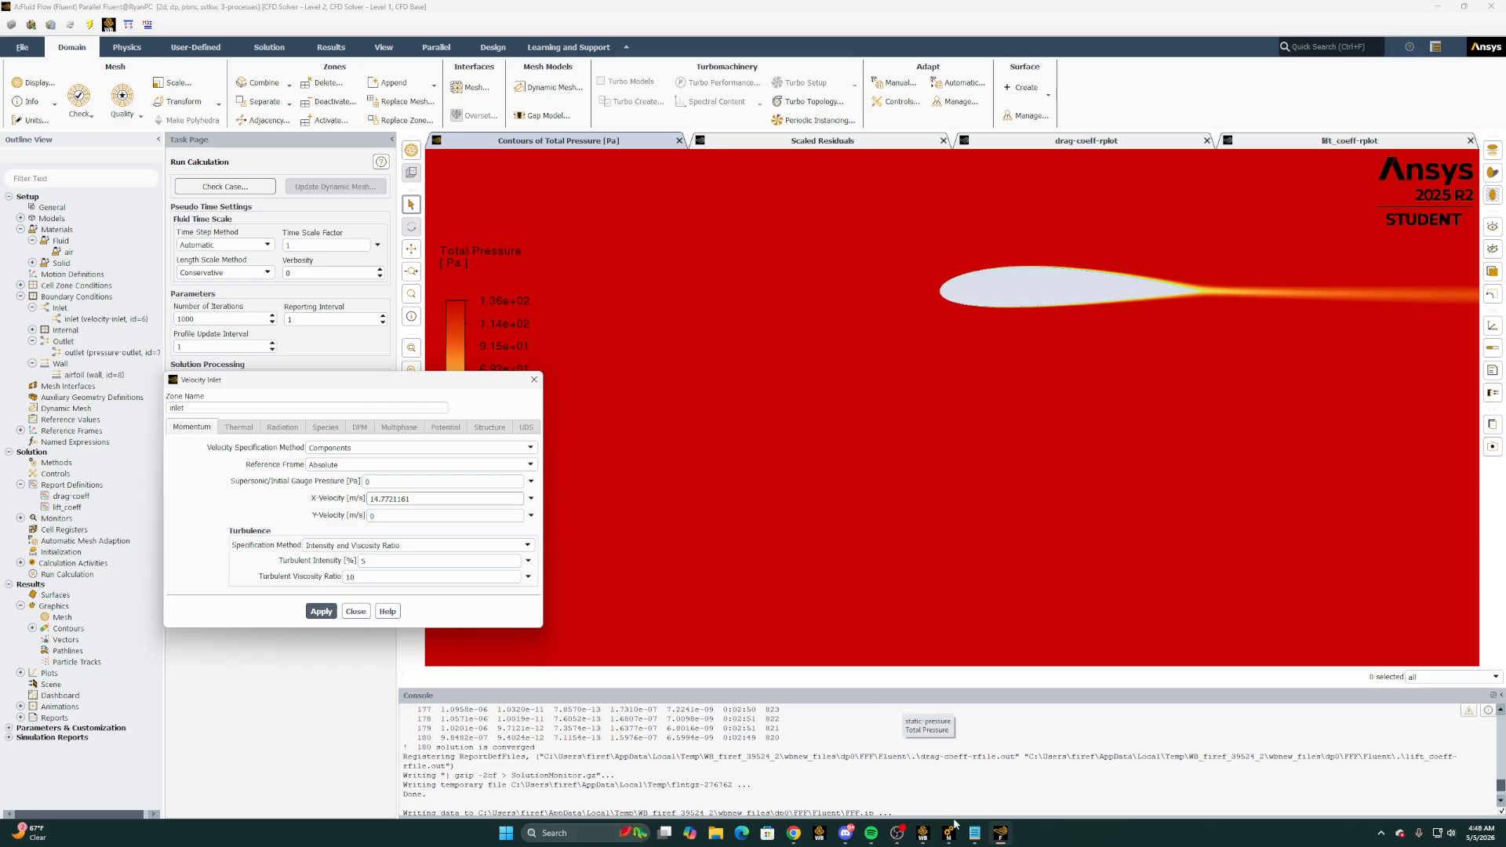
Copy Vy for 10 degrees AoA from Excel, set the inlet's Y-Velocity to 2.60472377 m/s in Fluent, apply and close the settings
{"action": "mouse_move", "coordinate": [793, 833]}
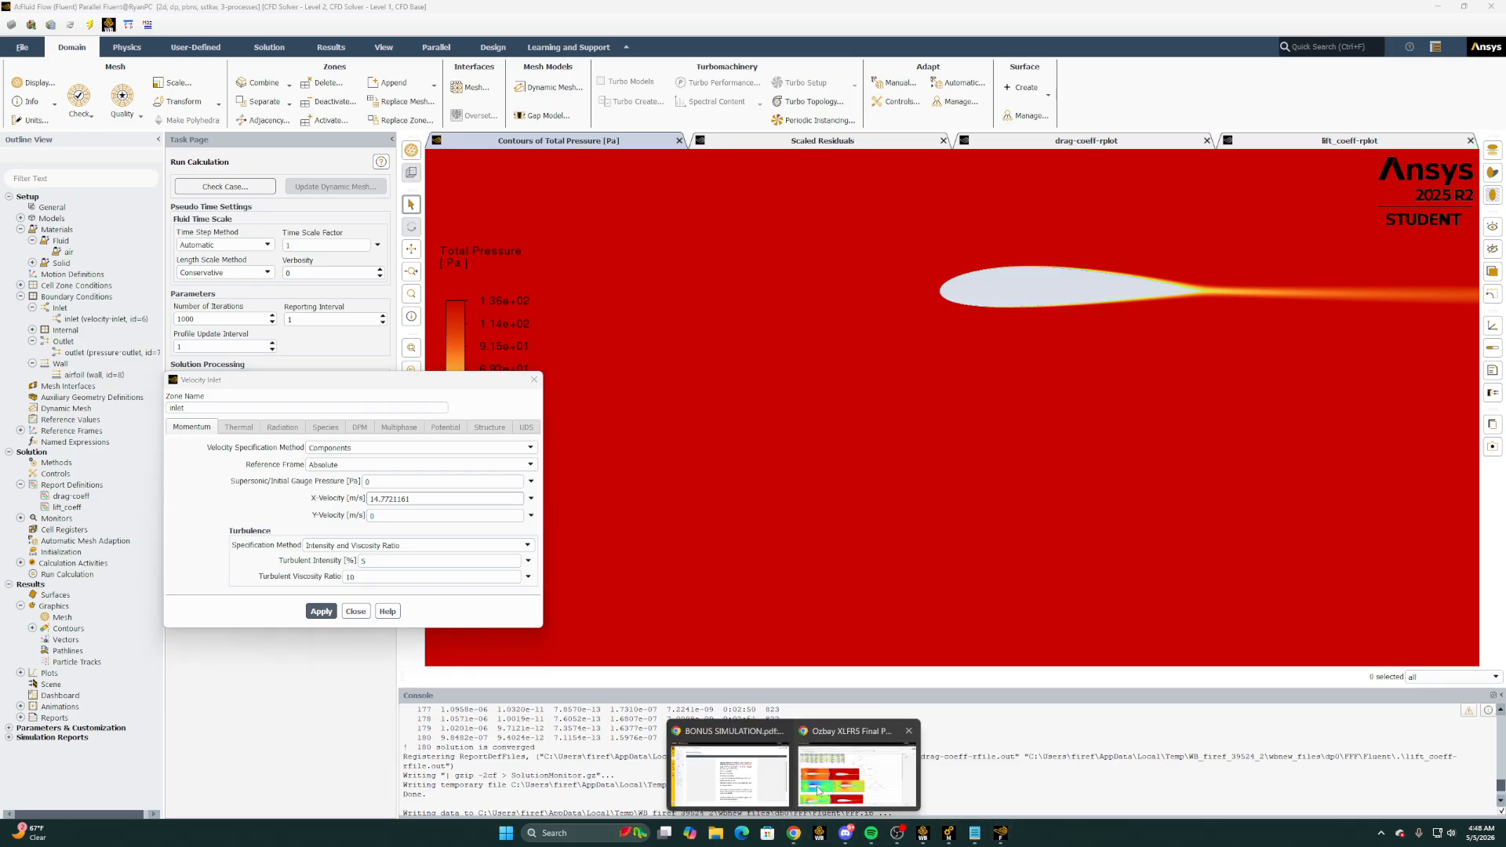
{"action": "left_click", "coordinate": [818, 791]}
{"action": "left_click", "coordinate": [166, 221]}
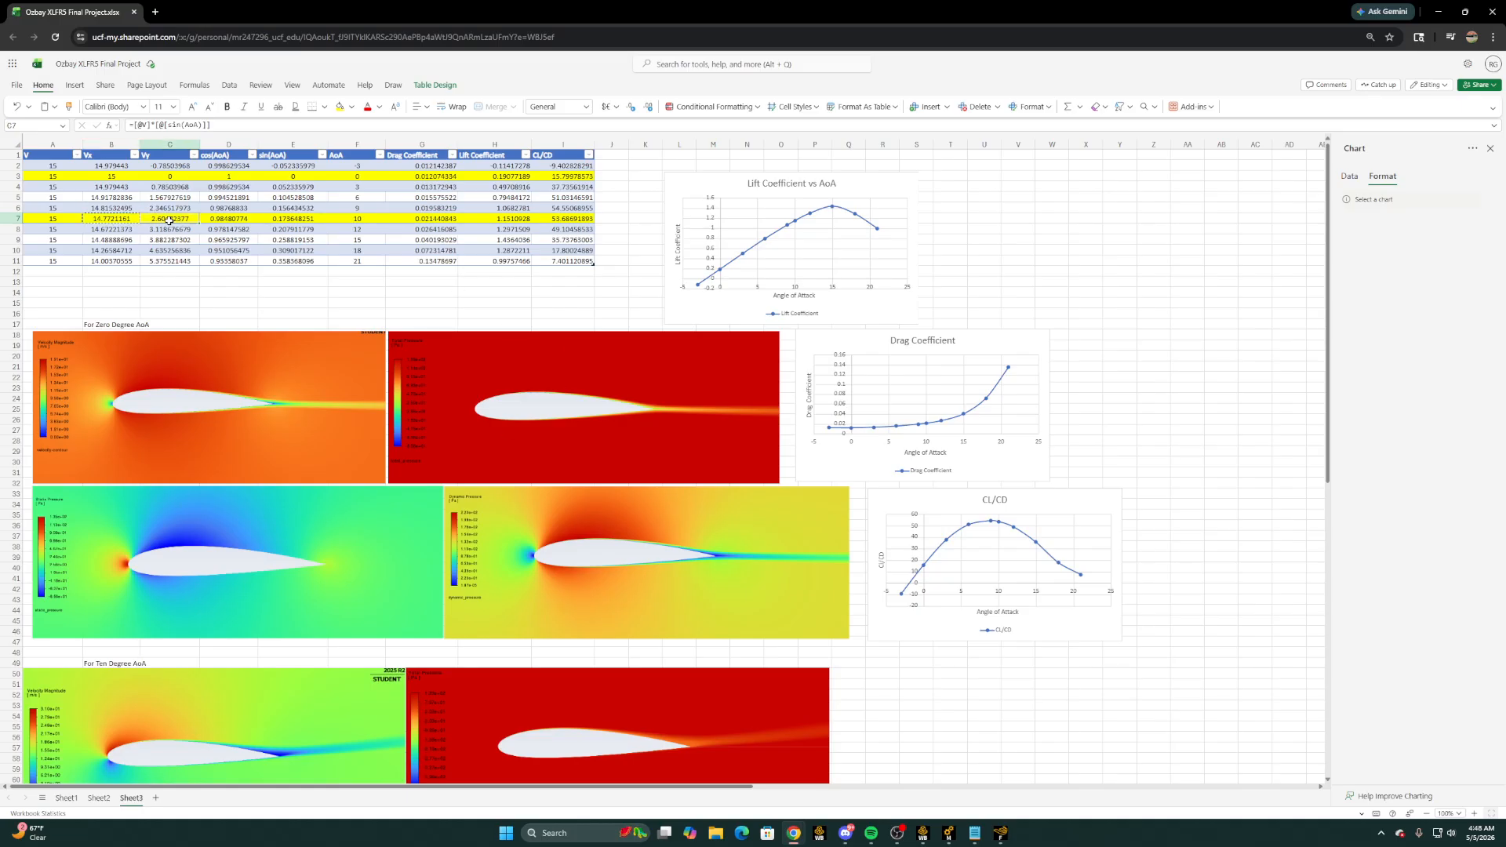
{"action": "key", "text": "ctrl+c"}
{"action": "key", "text": "alt+Tab"}
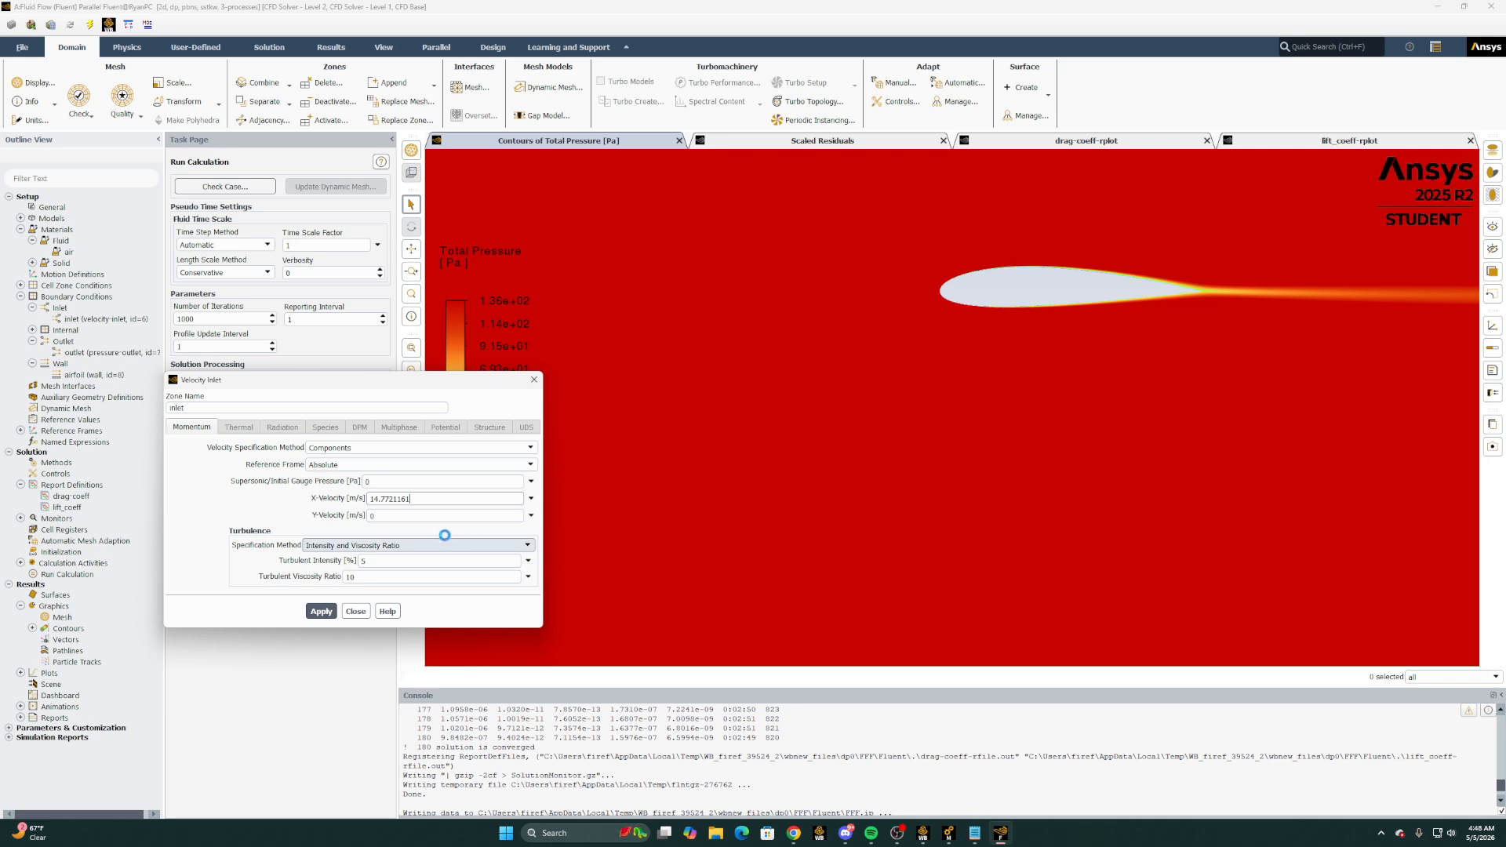
{"action": "double_click", "coordinate": [372, 516]}
{"action": "key", "text": "ctrl+v"}
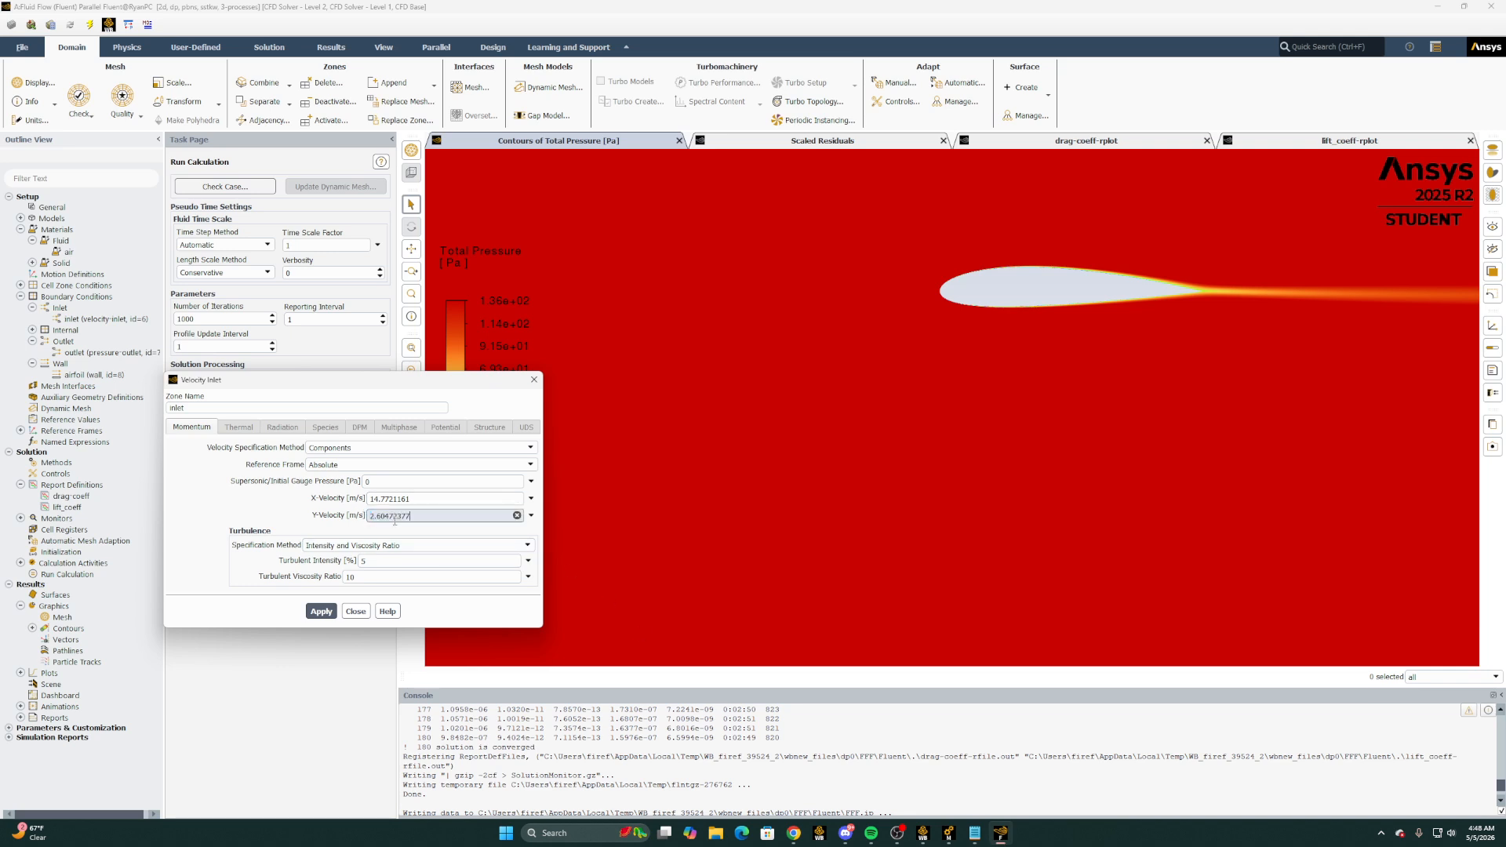
{"action": "left_click", "coordinate": [355, 613]}
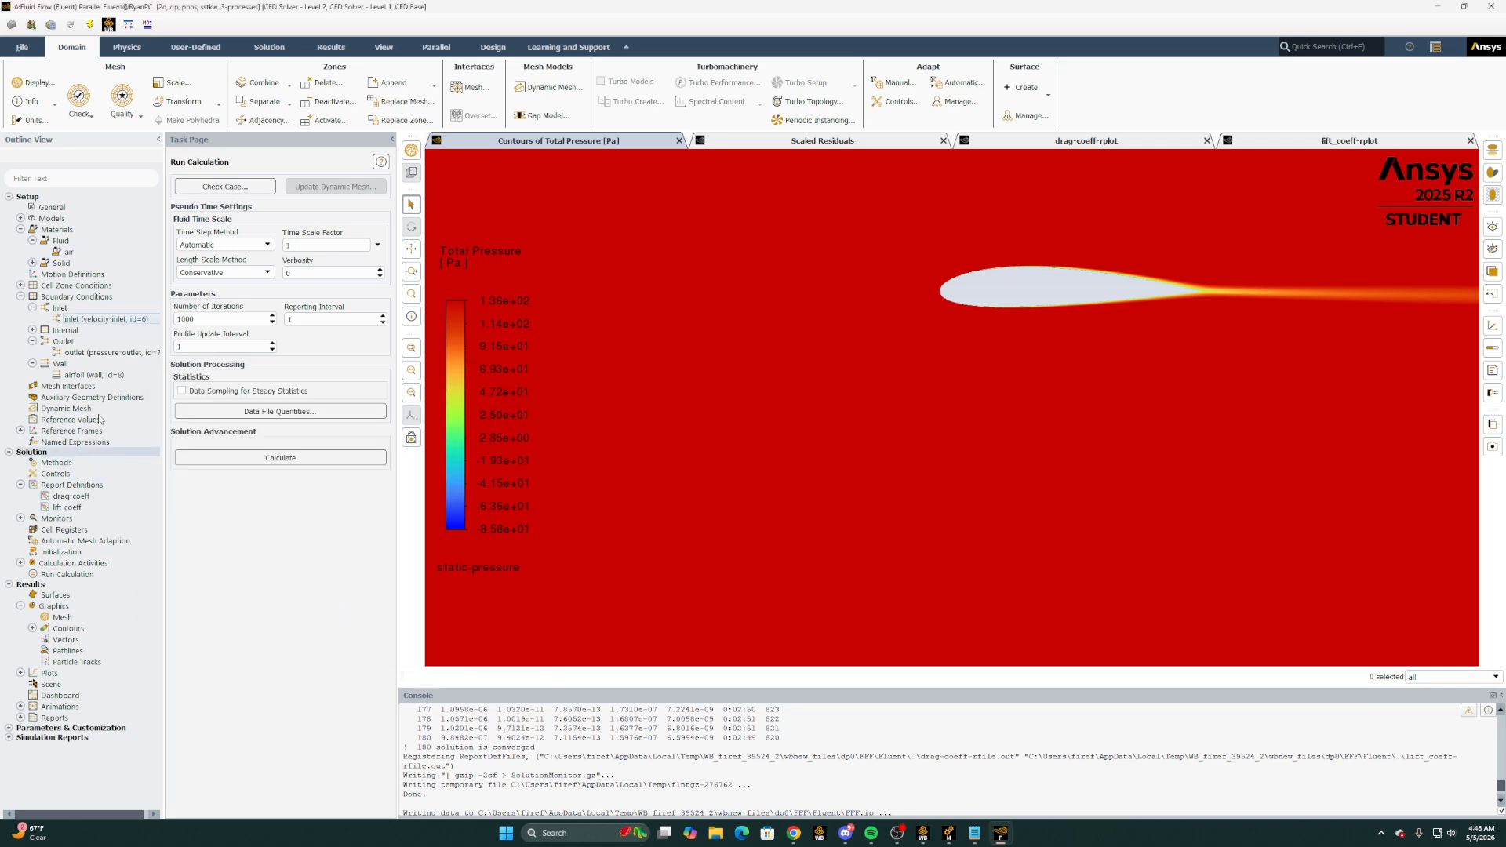
Open the drag-coeff report definition and set its force vector X component to 0.98480774, the cos(AoA) value in Excel's 10-degree row
{"action": "left_click", "coordinate": [32, 308]}
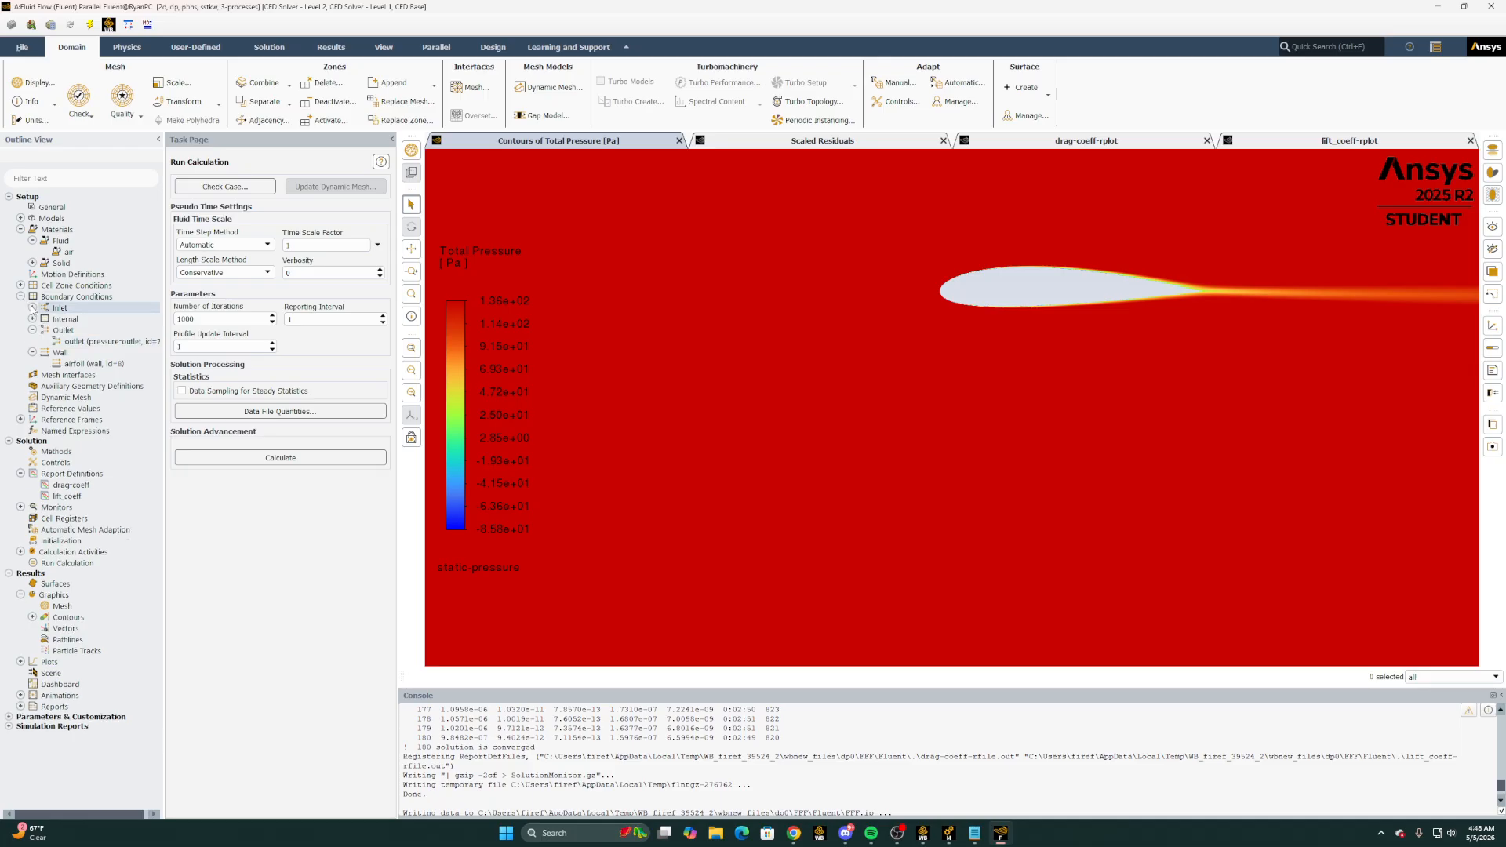
{"action": "double_click", "coordinate": [65, 485]}
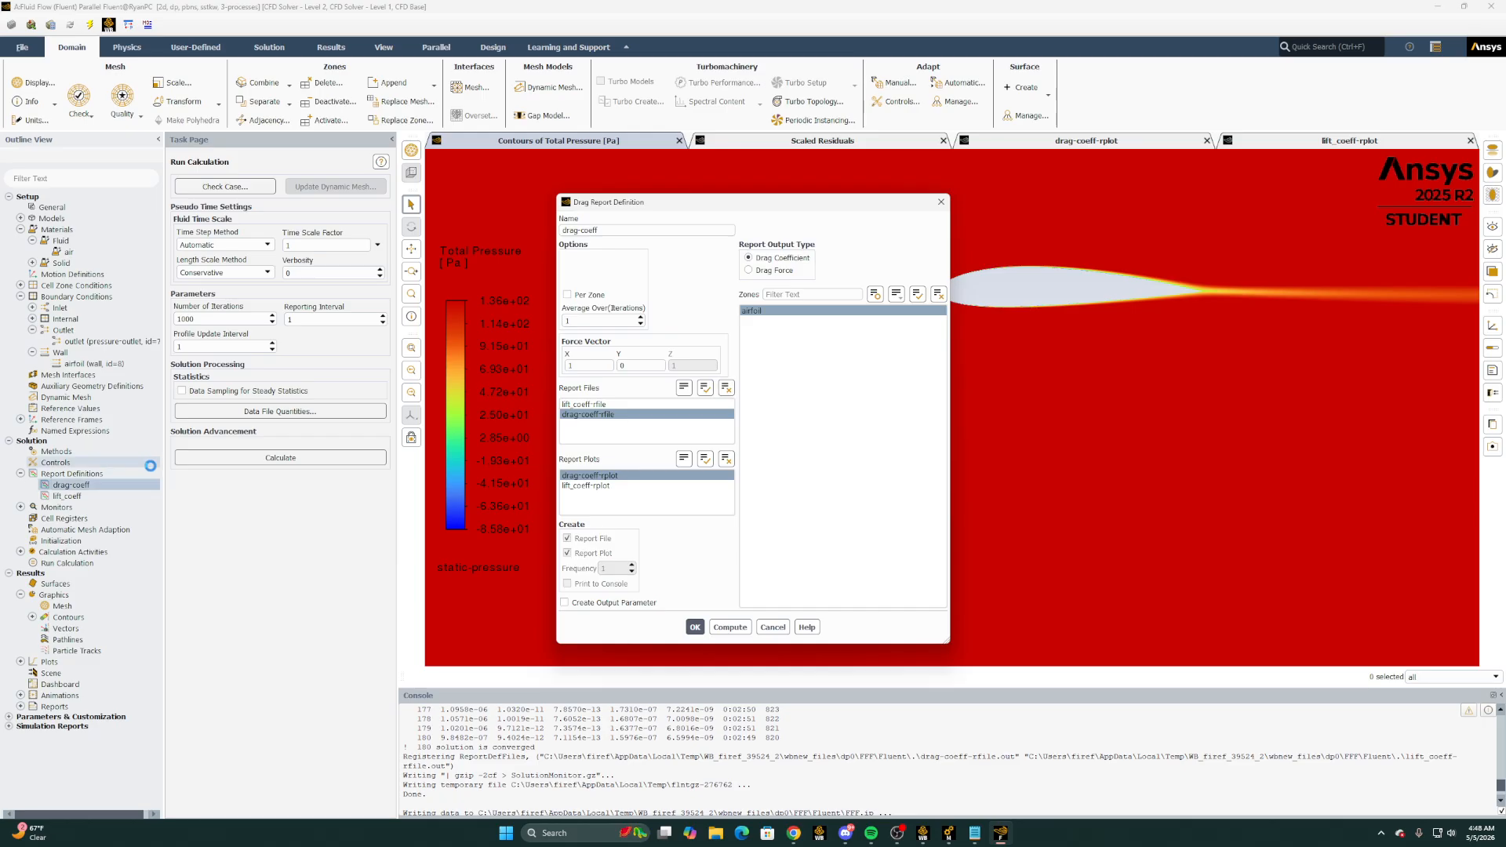
{"action": "double_click", "coordinate": [604, 367]}
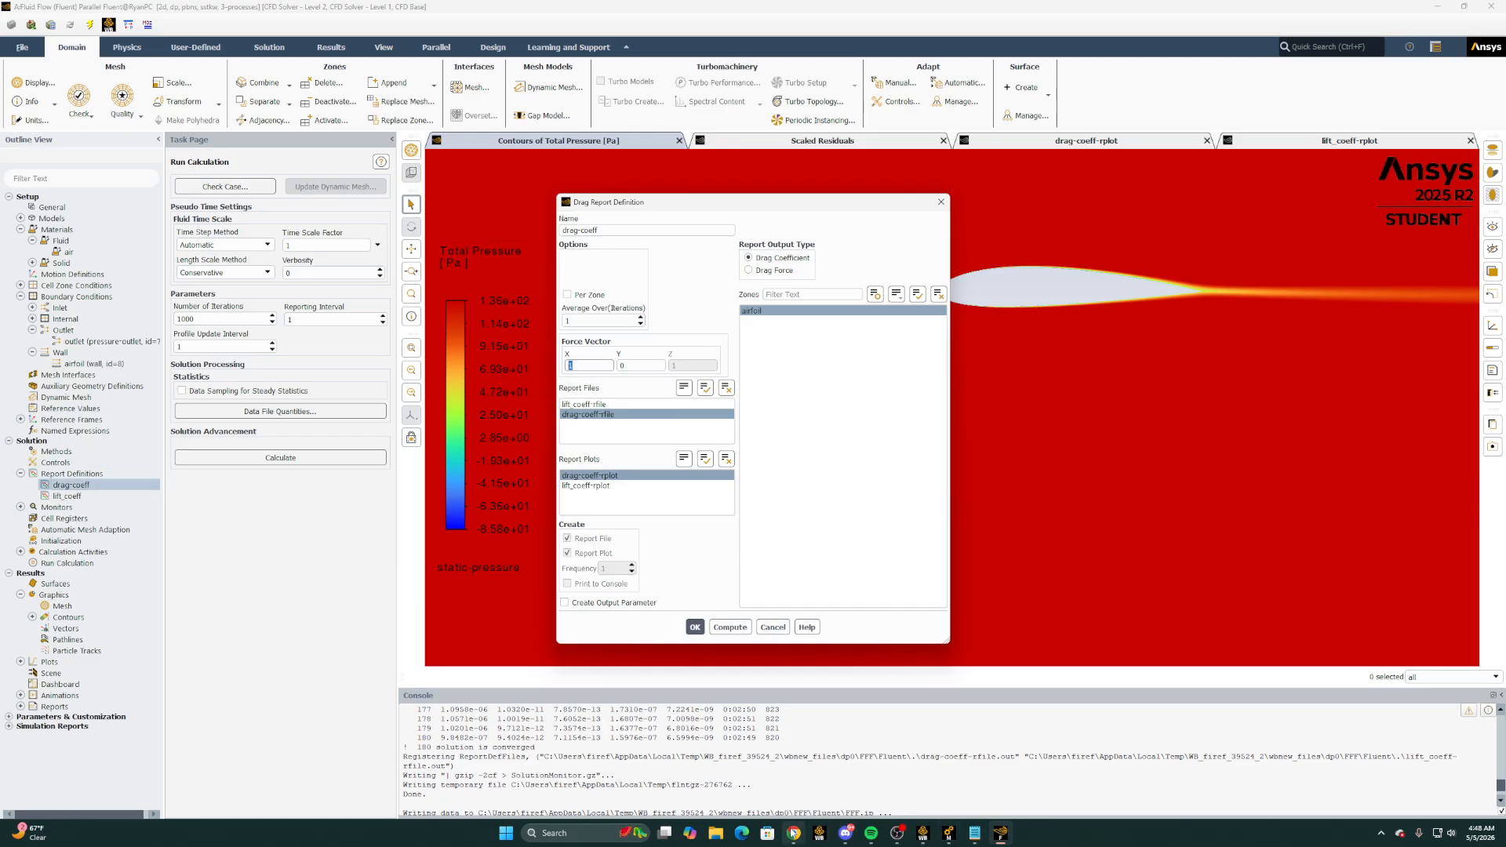
{"action": "mouse_move", "coordinate": [794, 832]}
{"action": "left_click", "coordinate": [834, 801]}
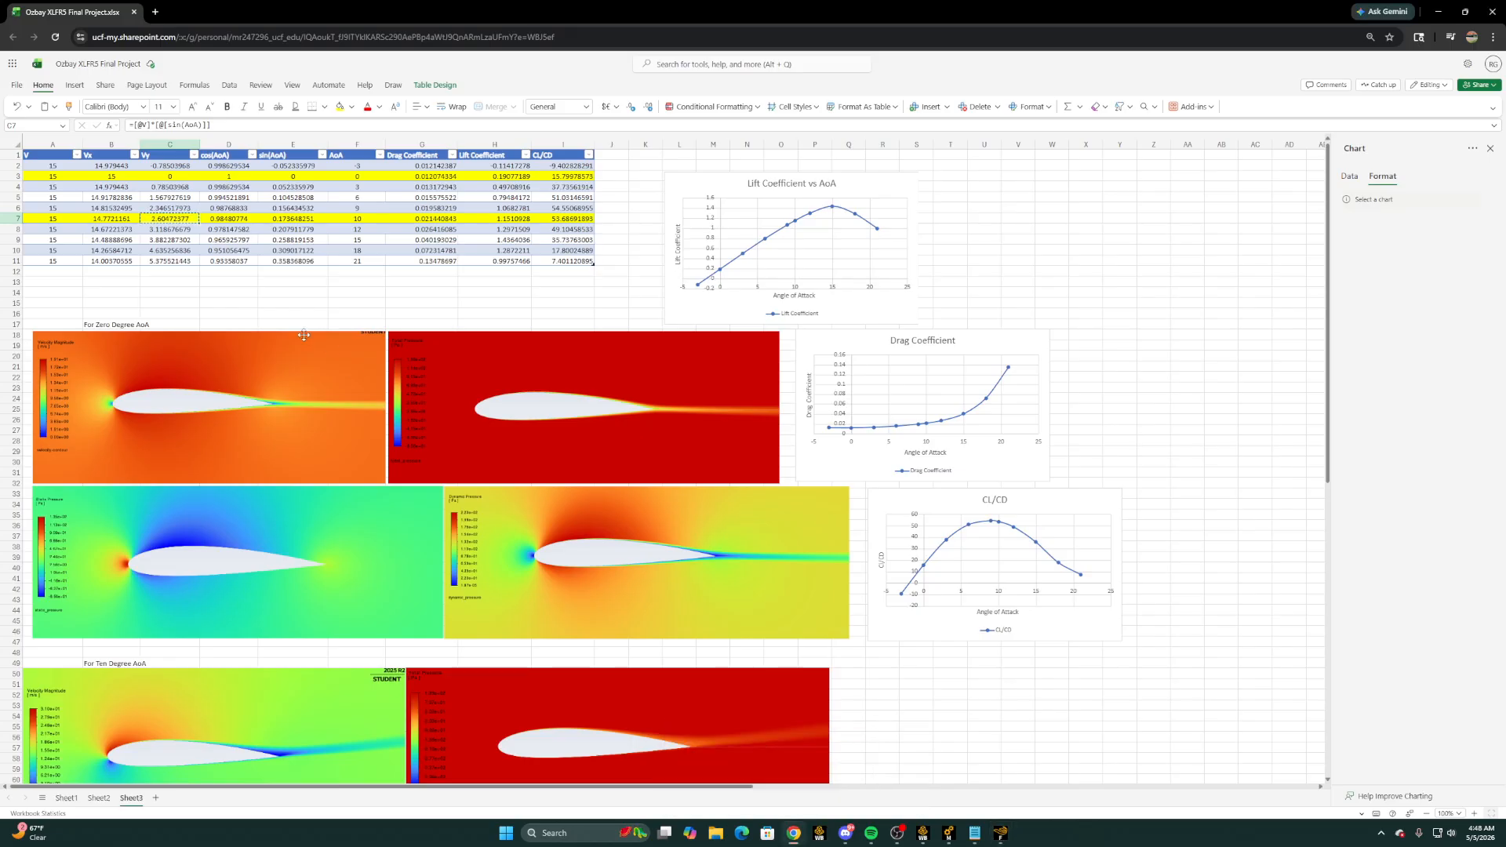
{"action": "left_click", "coordinate": [213, 219]}
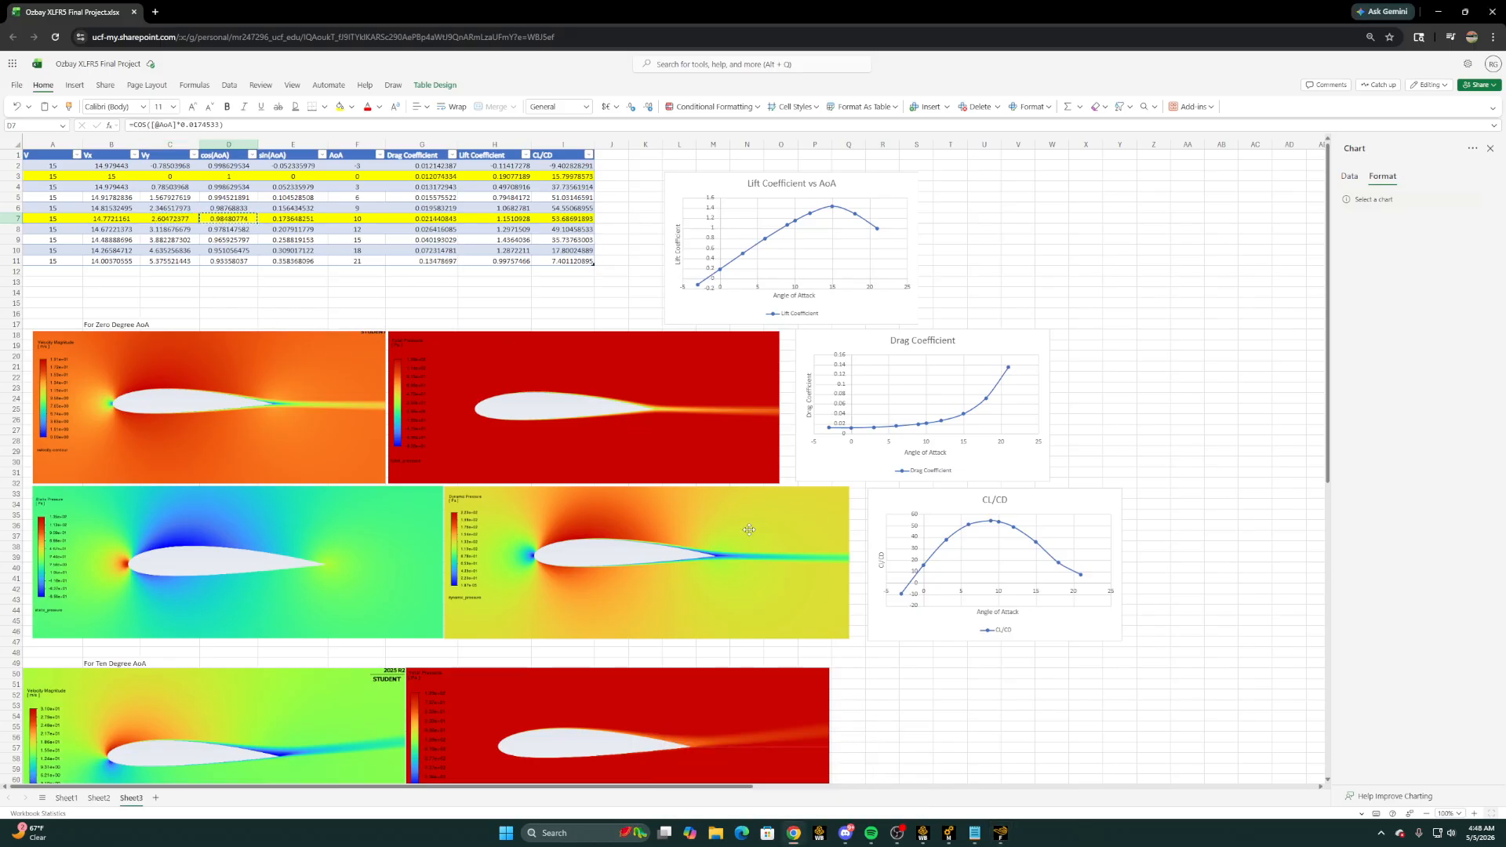
{"action": "left_click", "coordinate": [1001, 832]}
{"action": "key", "text": "ctrl+v"}
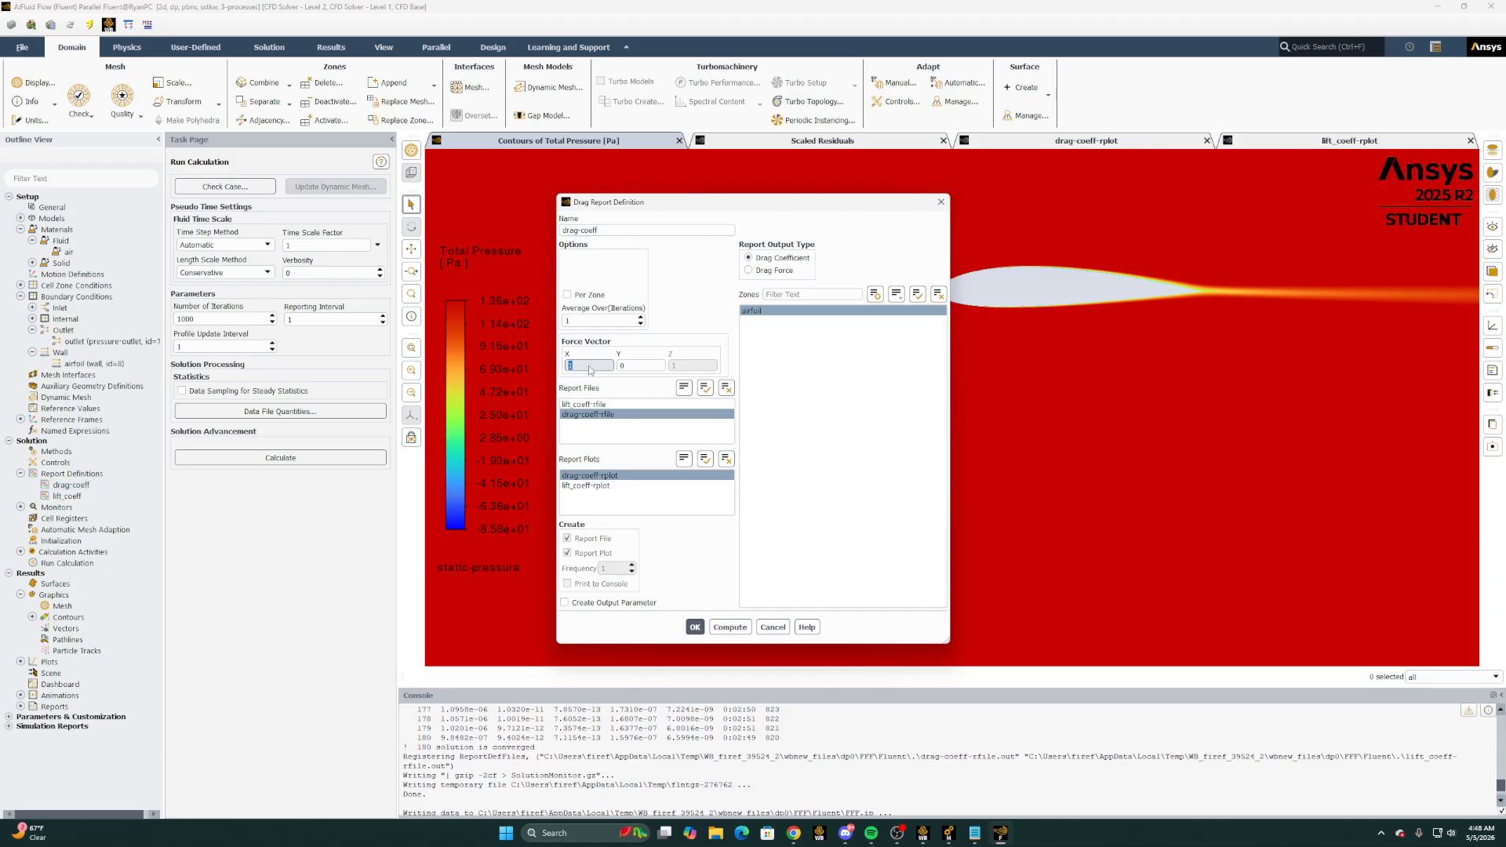
Set the drag force vector's Y component to 0.173648251 from Excel's sin(AoA) column and save the report definition
{"action": "key", "text": "Tab"}
{"action": "mouse_move", "coordinate": [794, 833]}
{"action": "left_click", "coordinate": [841, 784]}
{"action": "left_click", "coordinate": [307, 220]}
{"action": "key", "text": "ctrl+c"}
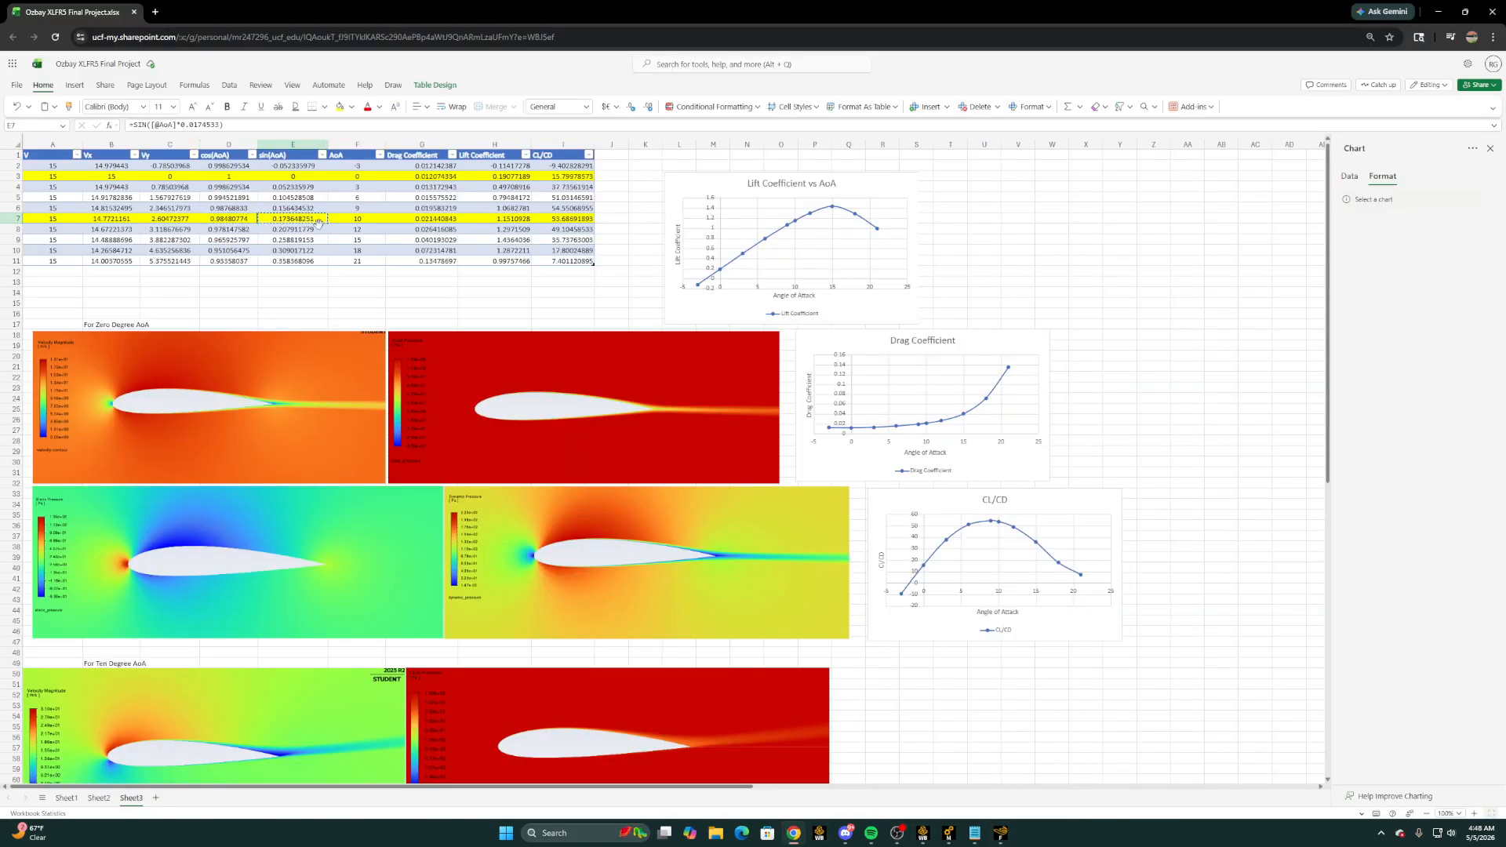
{"action": "left_click", "coordinate": [995, 833]}
{"action": "key", "text": "ctrl+v"}
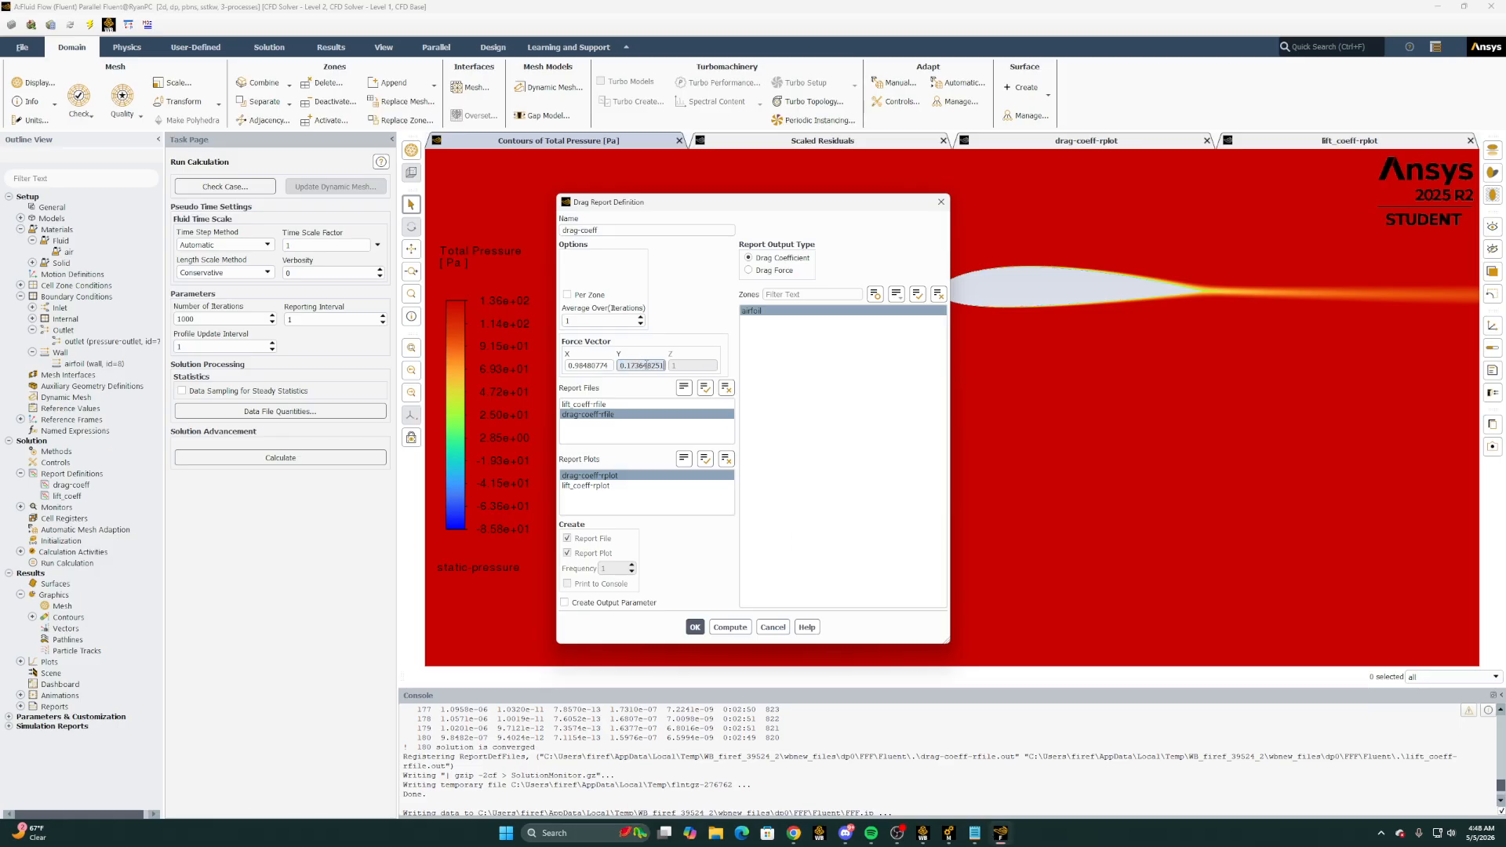
{"action": "left_click", "coordinate": [695, 627]}
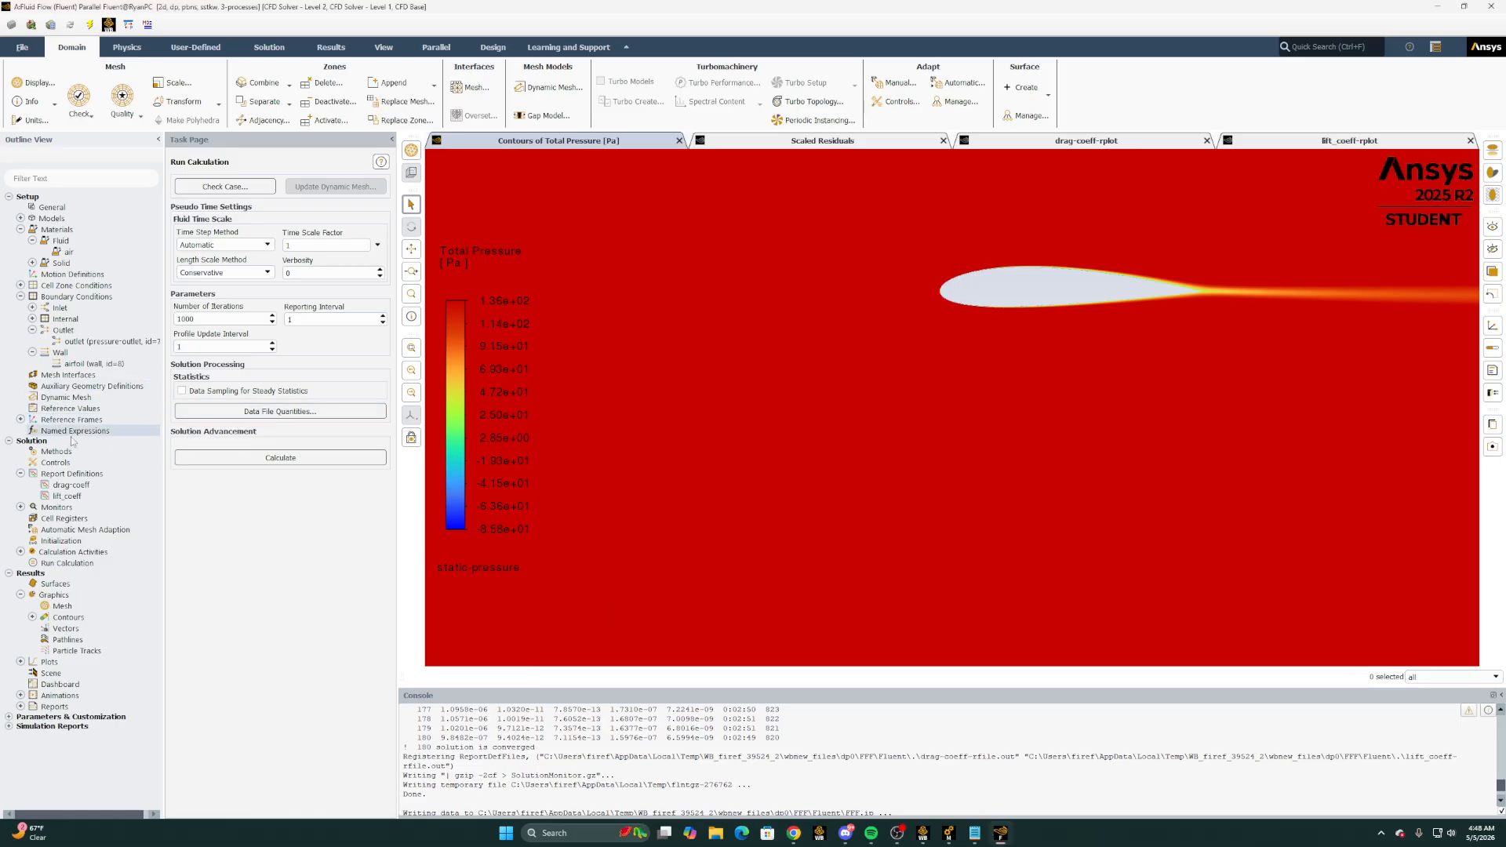
Open the lift_coeff report definition and set its force vector's X component to -0.173648251, the negative of sin(AoA) at 10 degrees
{"action": "double_click", "coordinate": [70, 496]}
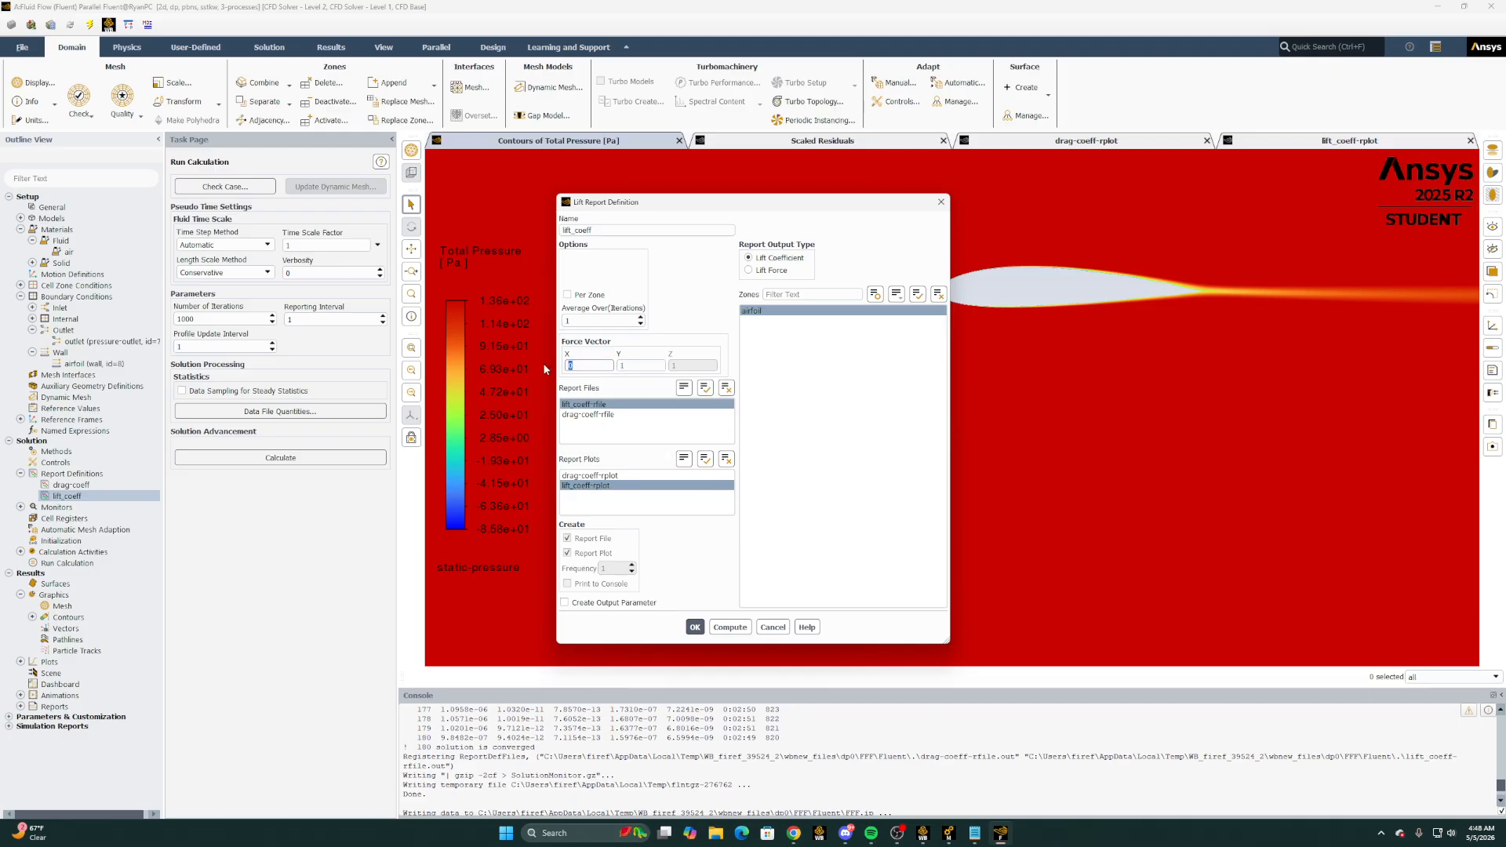
{"action": "key", "text": "ctrl+v"}
{"action": "key", "text": "Home"}
{"action": "type", "text": "-"}
{"action": "key", "text": "Tab"}
Copy cos(AoA), 0.98480774, from Excel's 10-degree row into the lift force vector's Y component in Fluent and save the report definition
{"action": "left_click", "coordinate": [795, 837]}
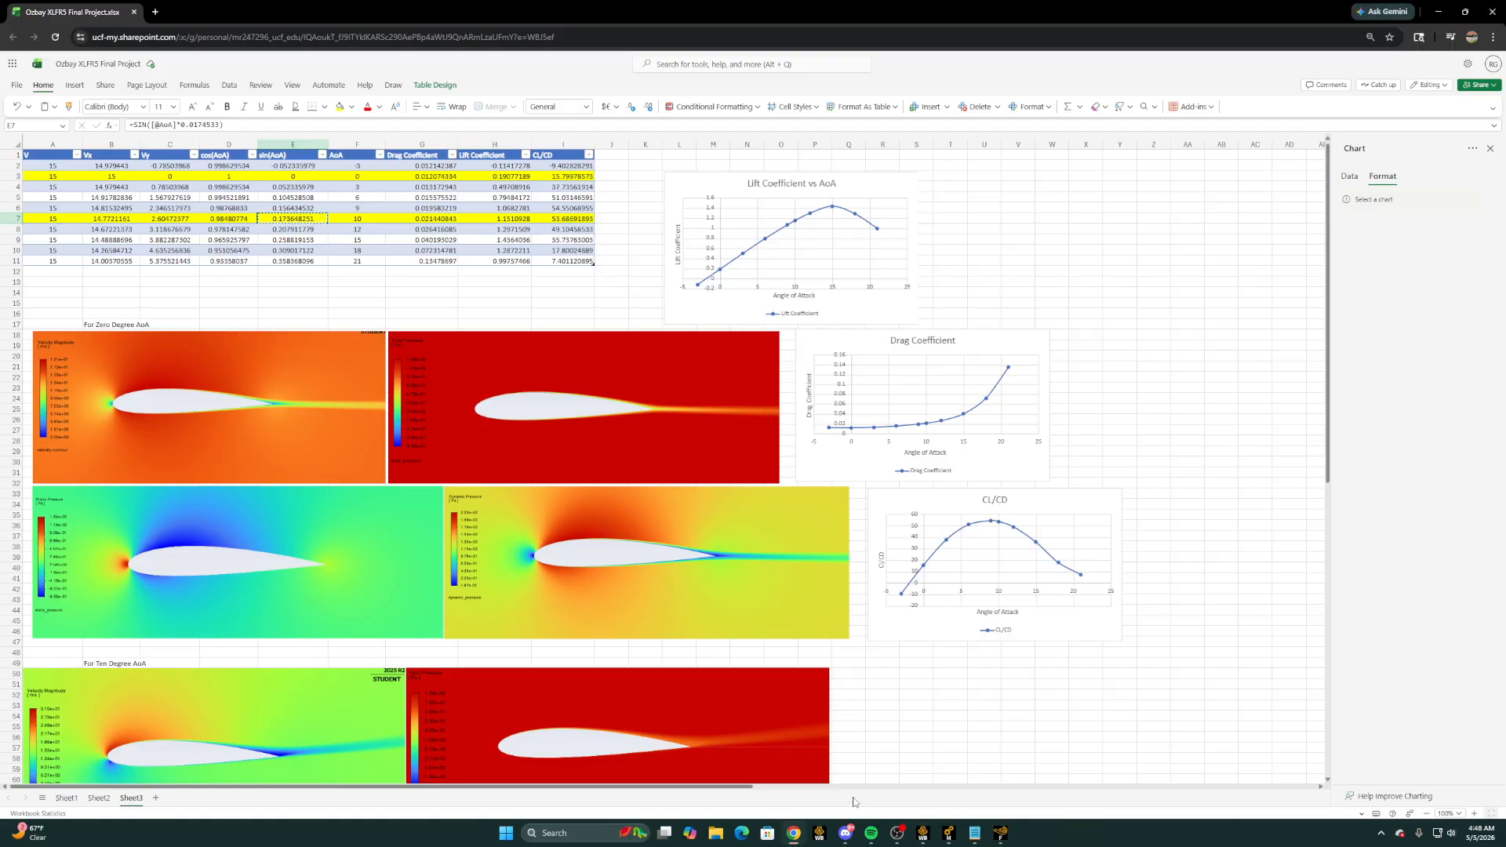
{"action": "left_click", "coordinate": [214, 219]}
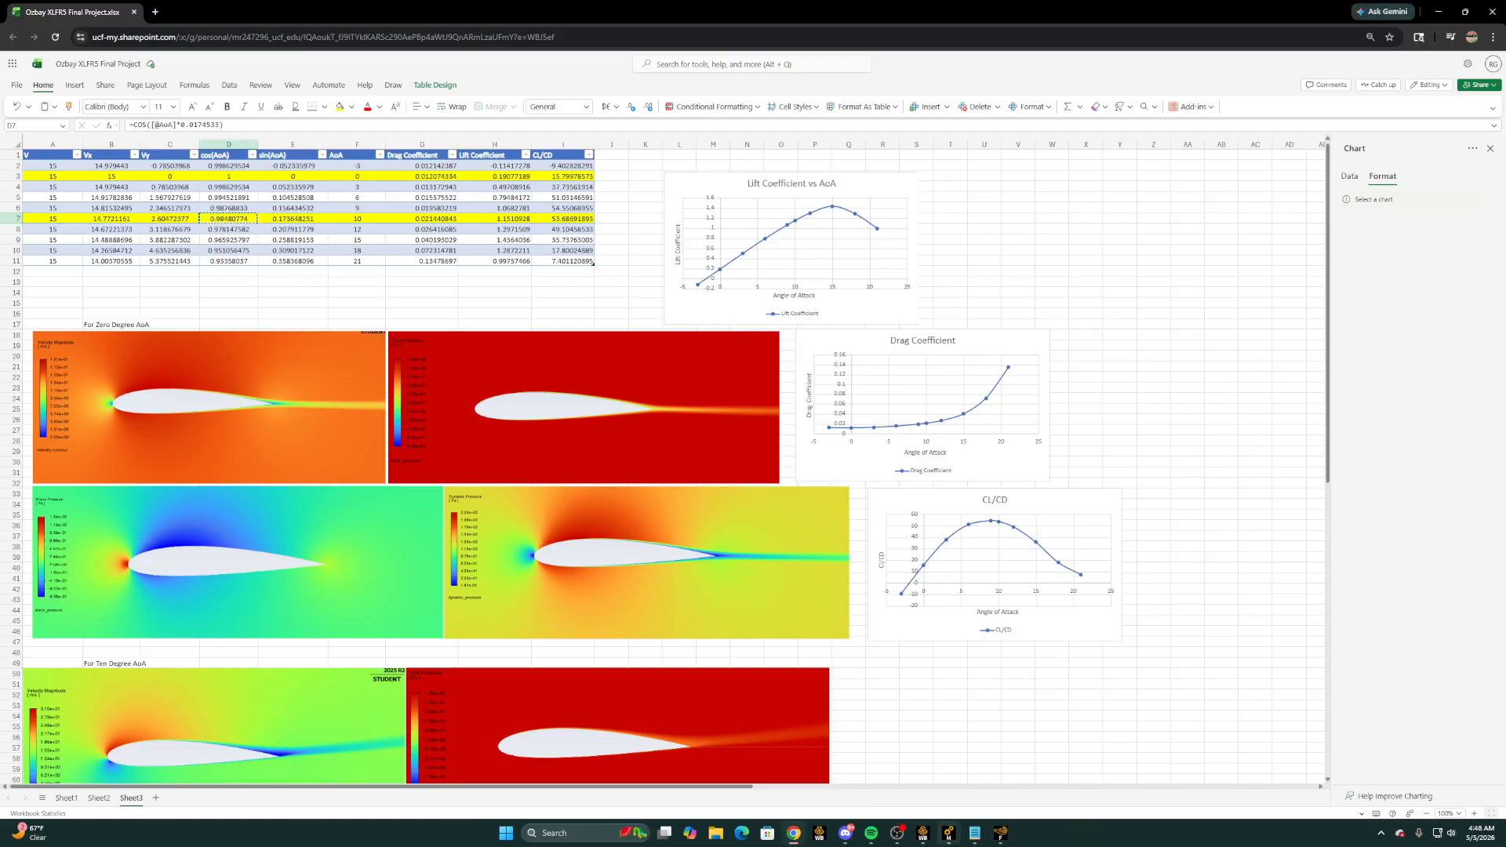
{"action": "key", "text": "ctrl+c"}
{"action": "left_click", "coordinate": [1000, 833]}
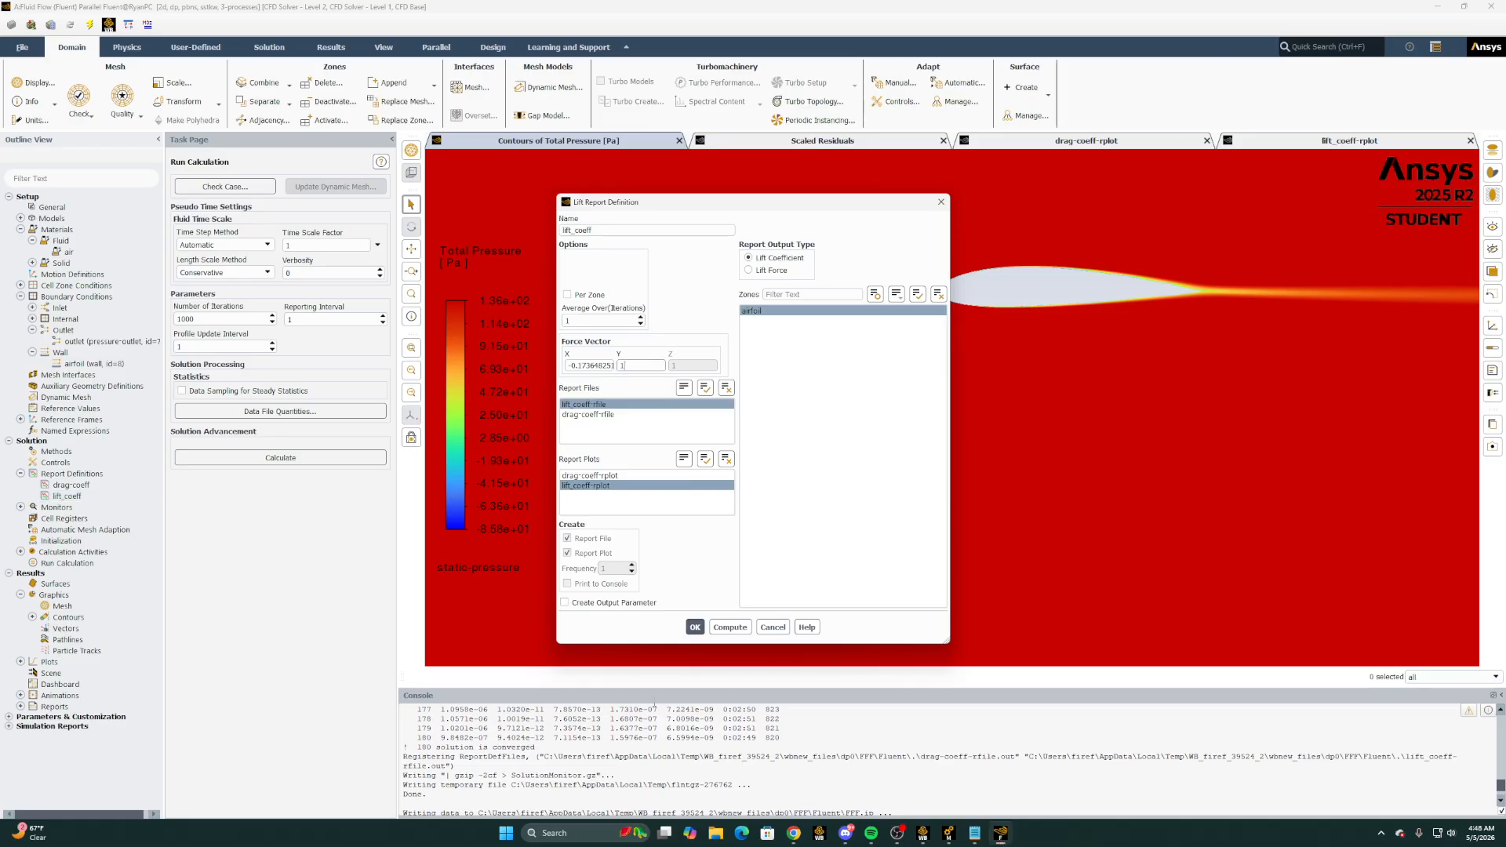
{"action": "key", "text": "ctrl+v"}
{"action": "left_click", "coordinate": [694, 627]}
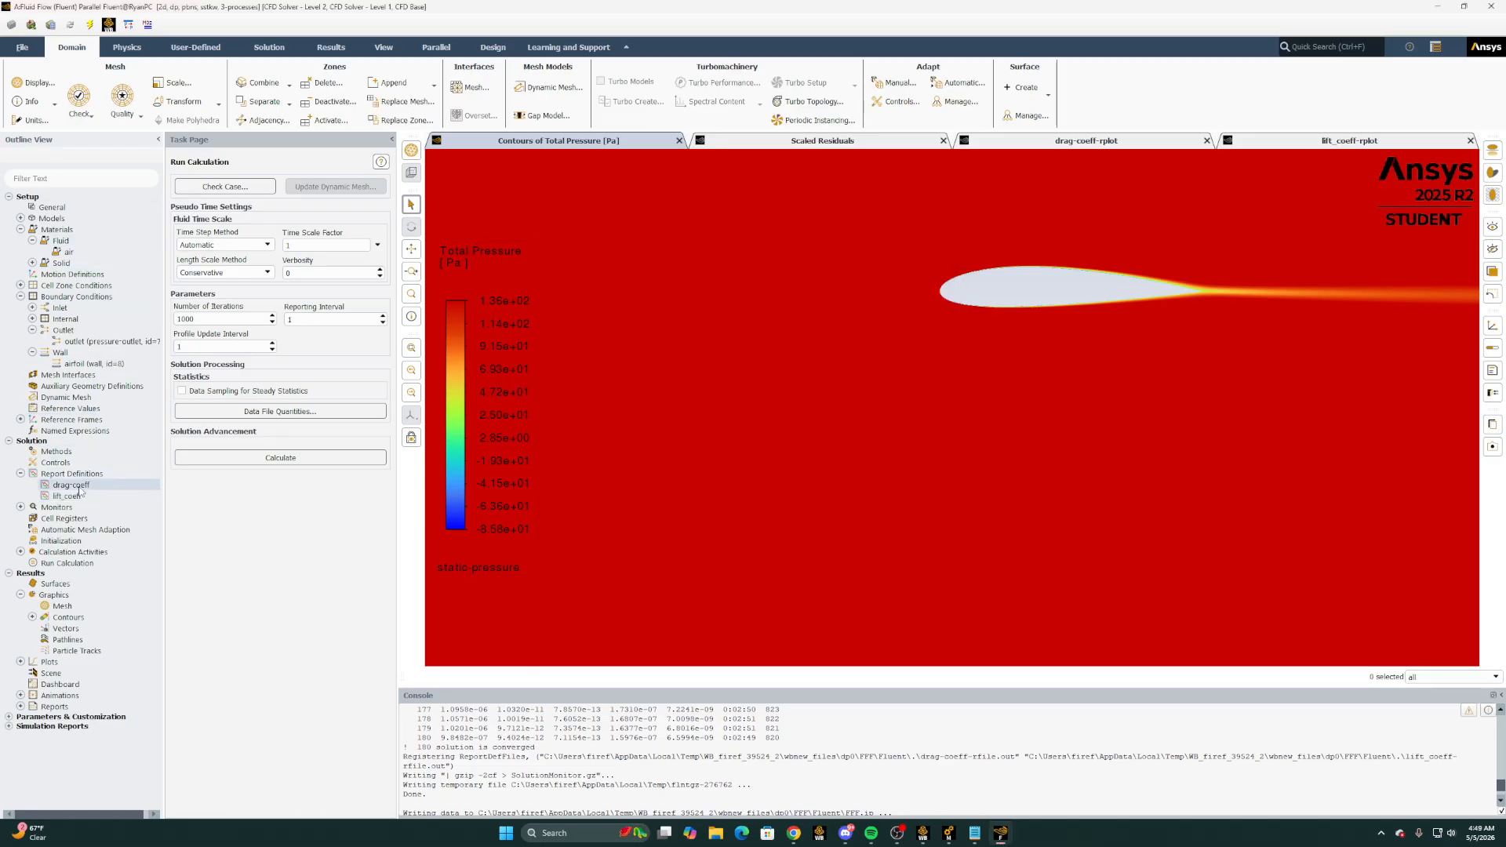
Reinitialize the solution with Hybrid Initialization, run the calculation for the 10-degree case, and dismiss the completion message
{"action": "left_click", "coordinate": [61, 540]}
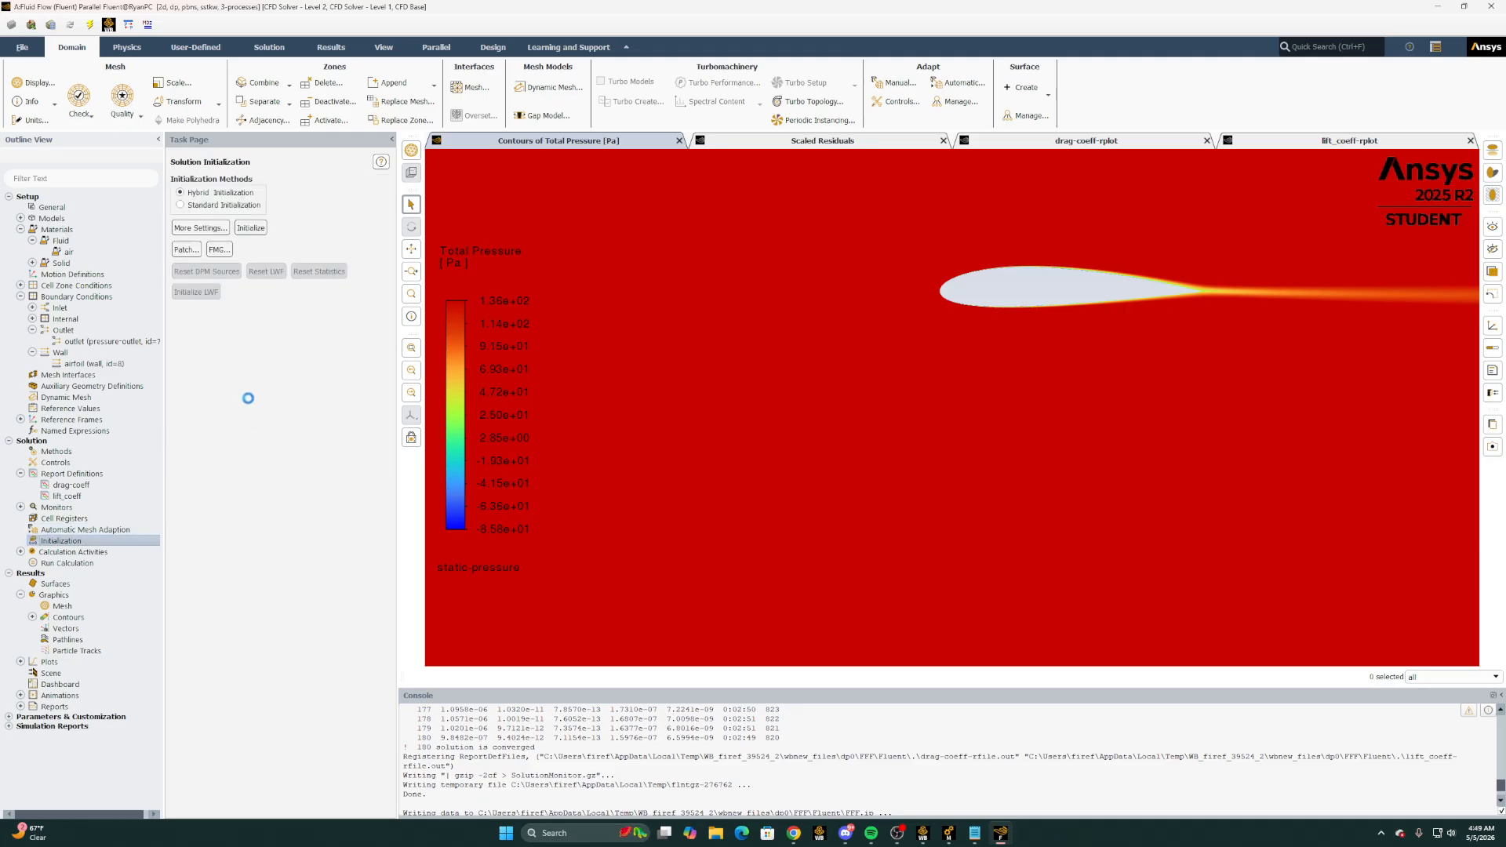
{"action": "left_click", "coordinate": [250, 227]}
{"action": "left_click", "coordinate": [794, 434]}
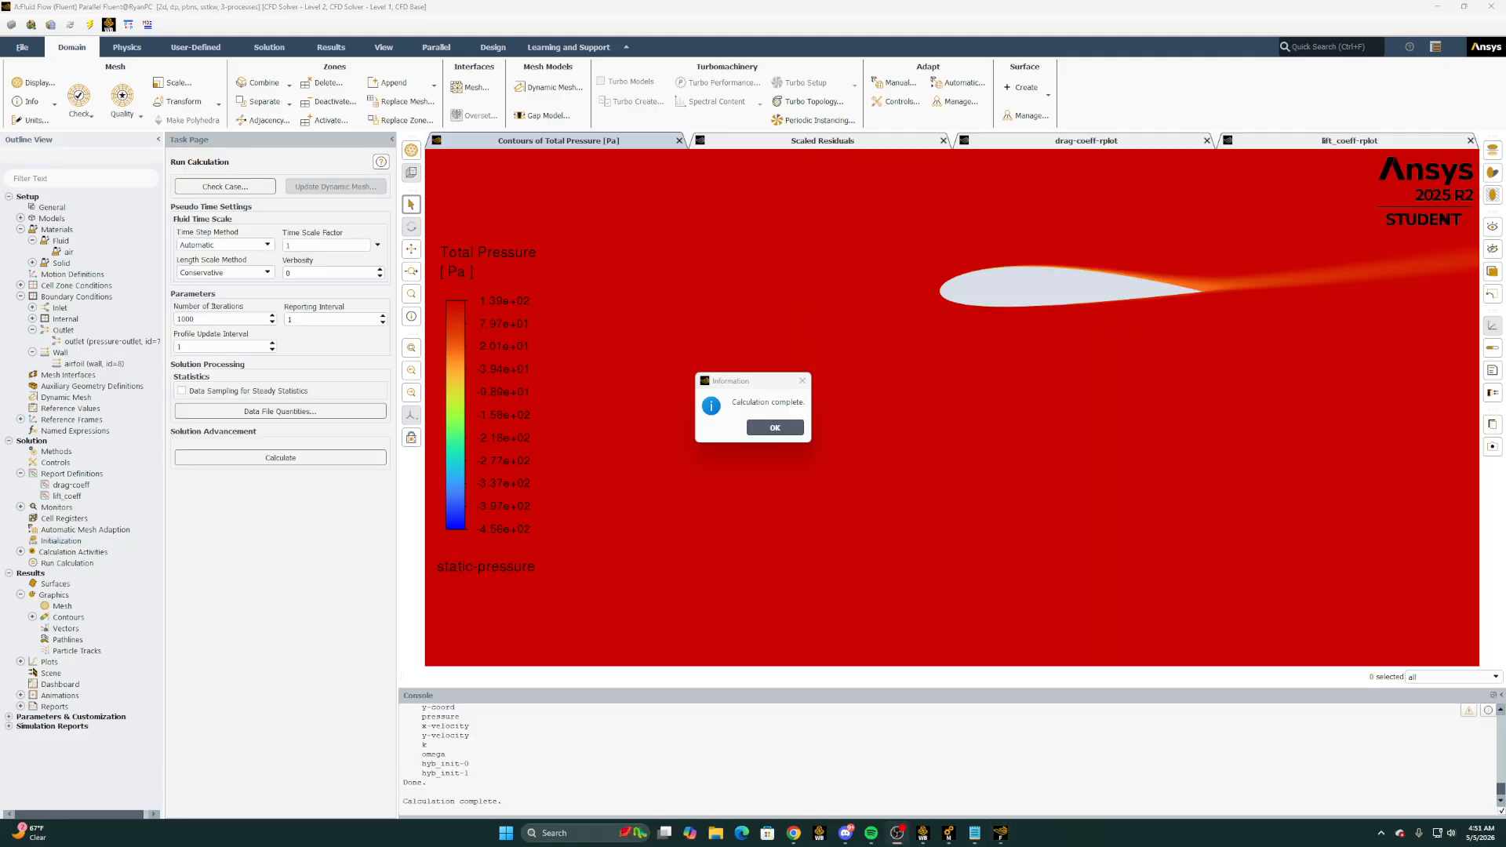
{"action": "left_click", "coordinate": [785, 427]}
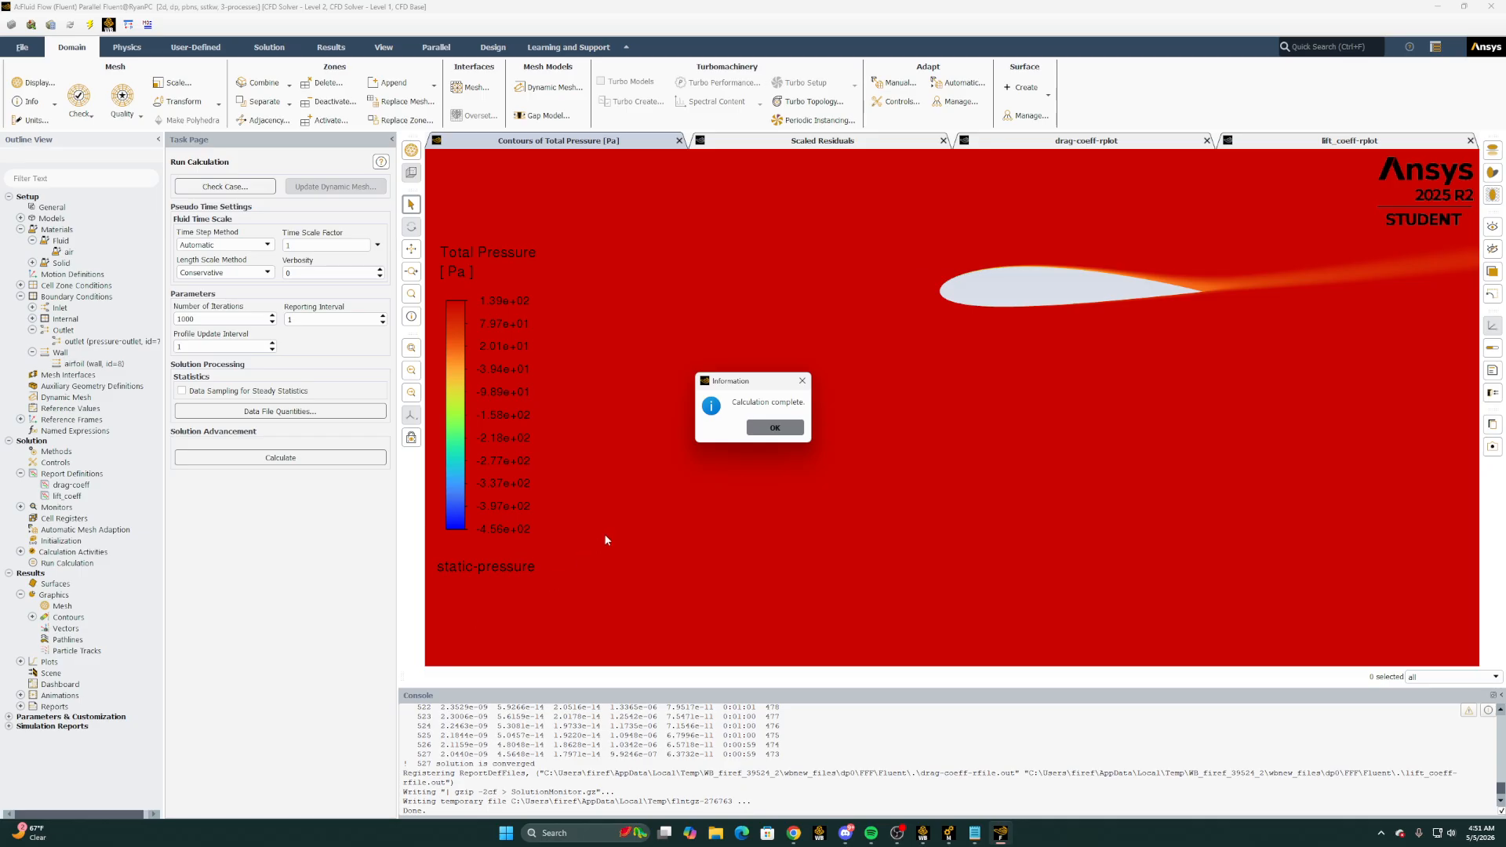
{"action": "left_click", "coordinate": [759, 428]}
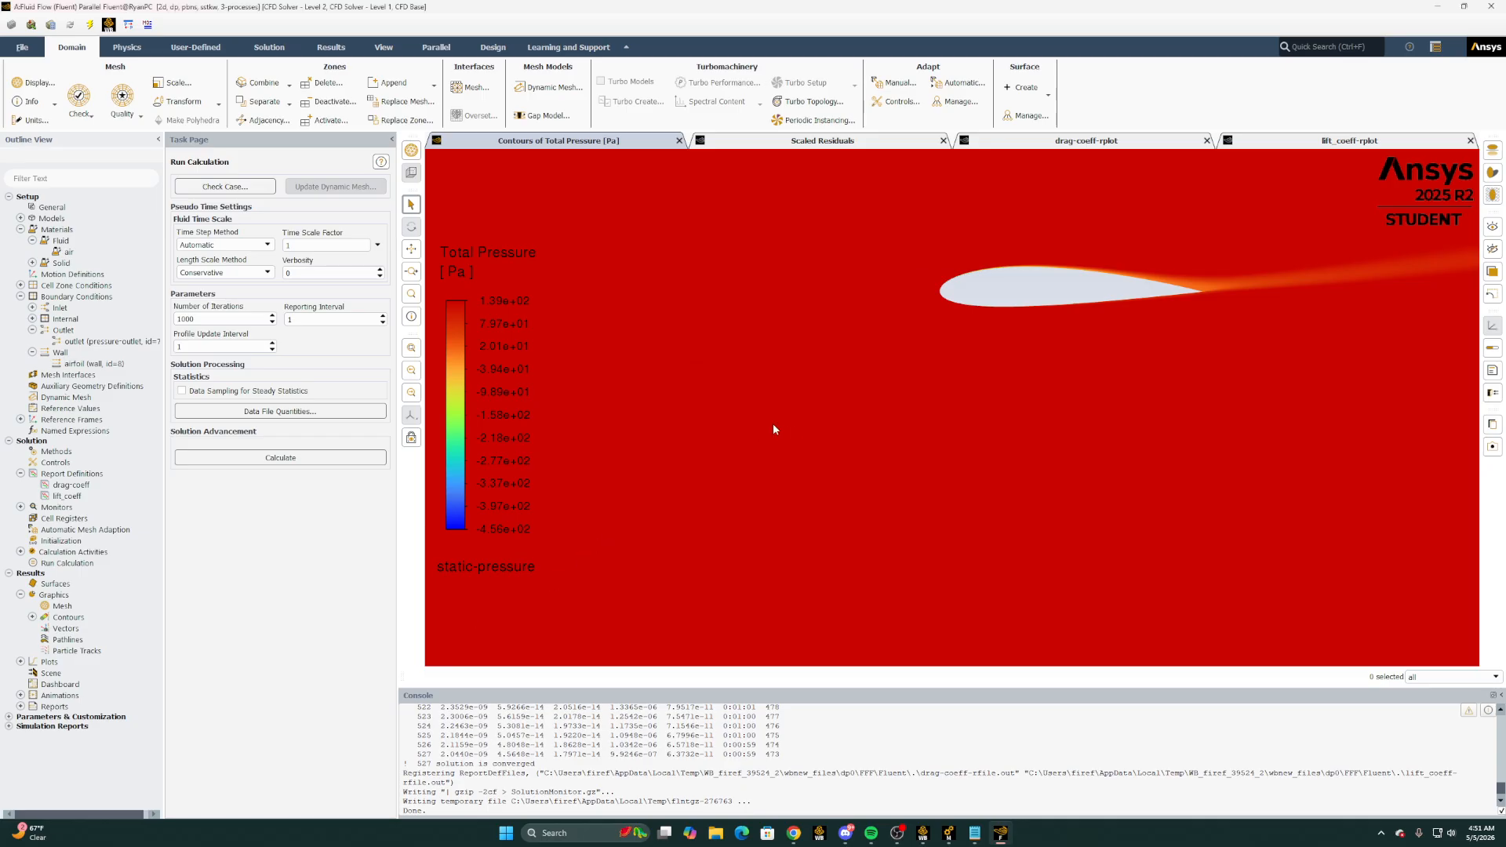
Open the saved velocity contour, display velocity magnitude on fluid-surface_body for the new solution, and close the contour settings
{"action": "left_click", "coordinate": [32, 618]}
{"action": "double_click", "coordinate": [78, 640]}
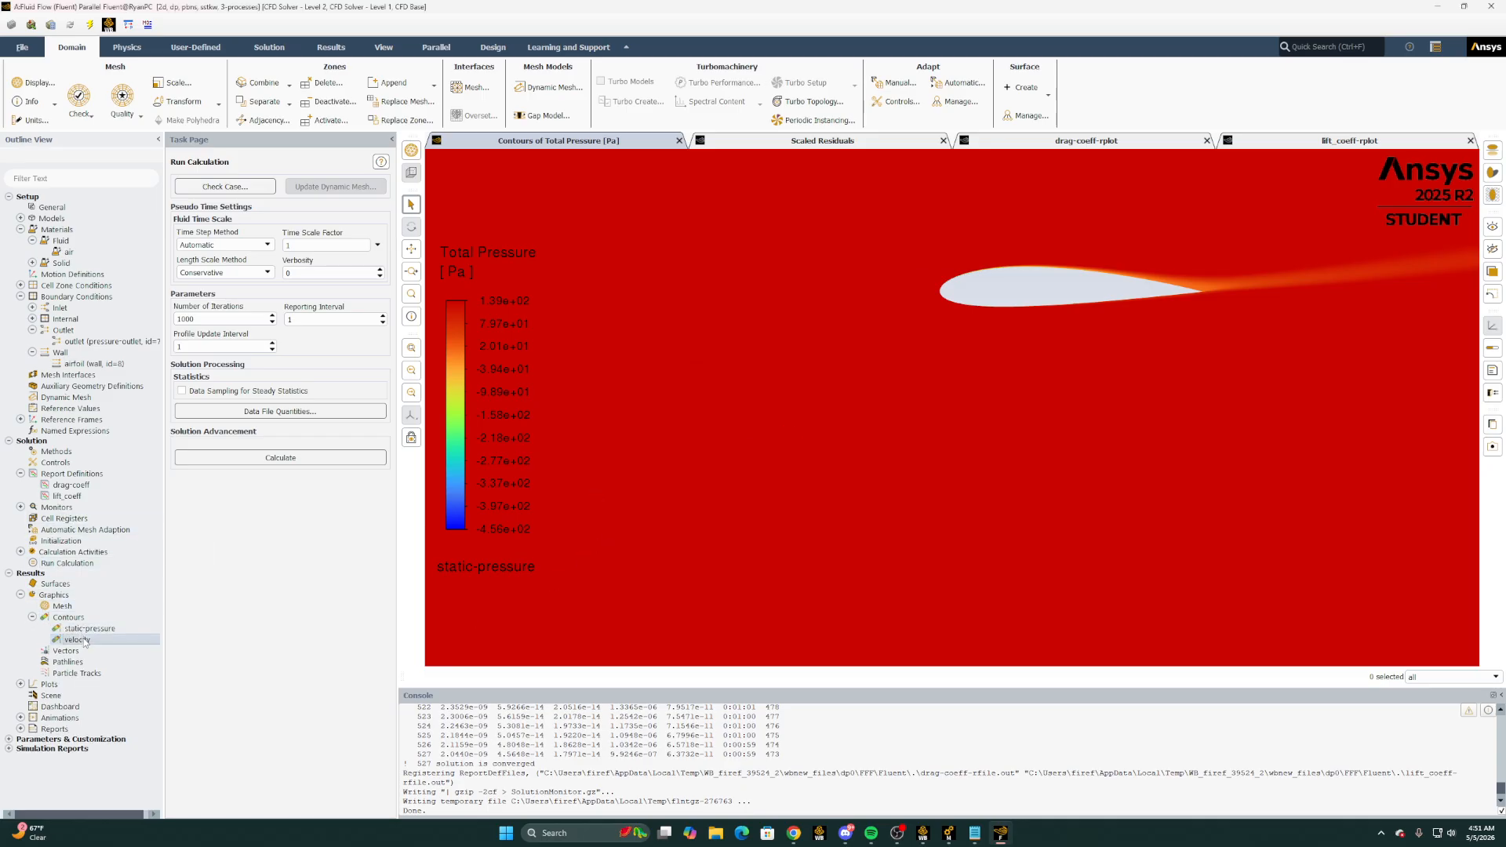
{"action": "left_click", "coordinate": [265, 659]}
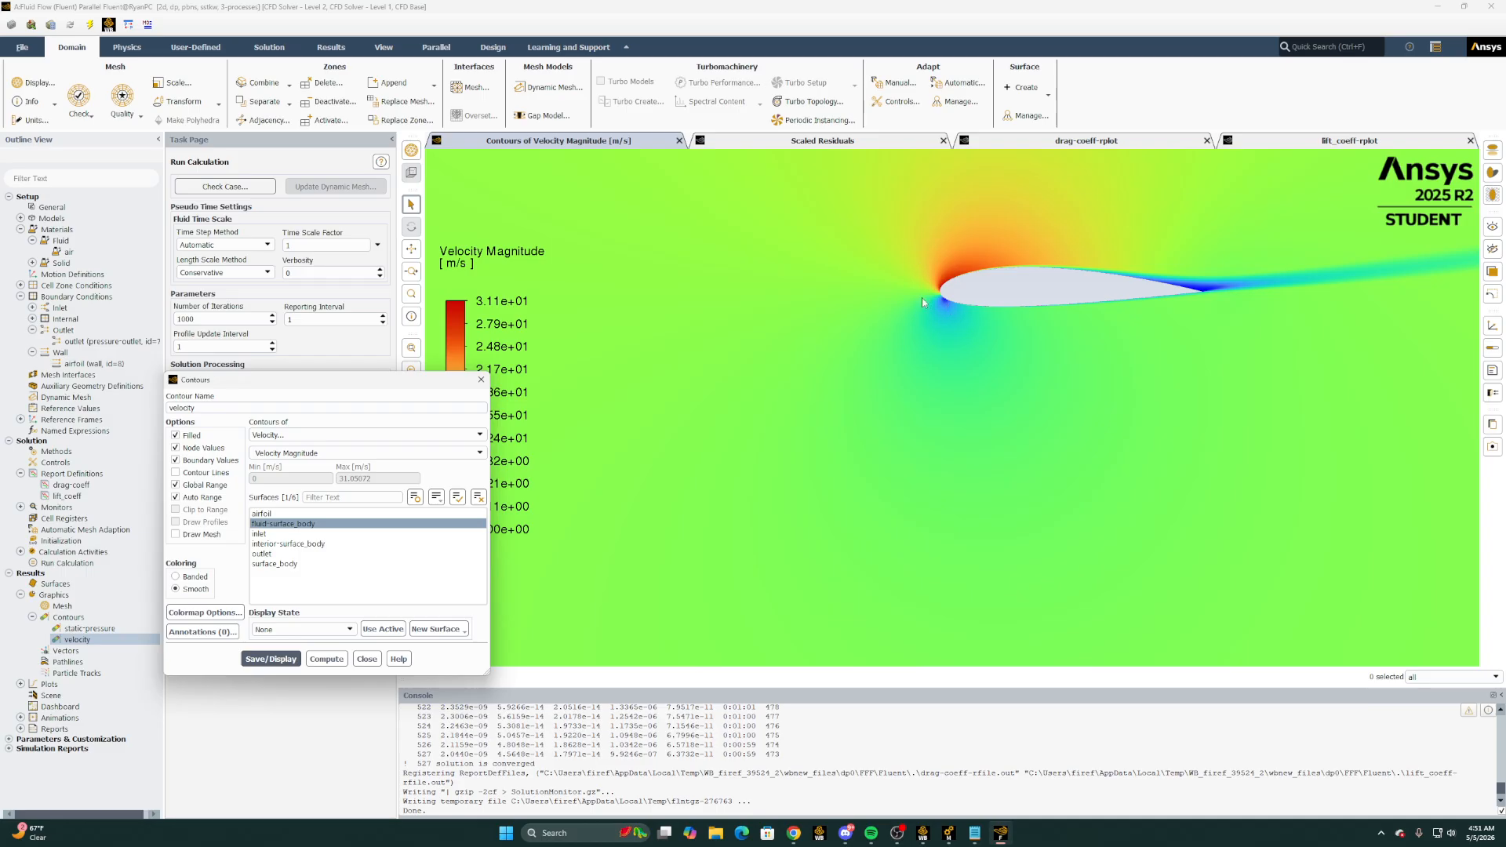
{"action": "left_click", "coordinate": [366, 659]}
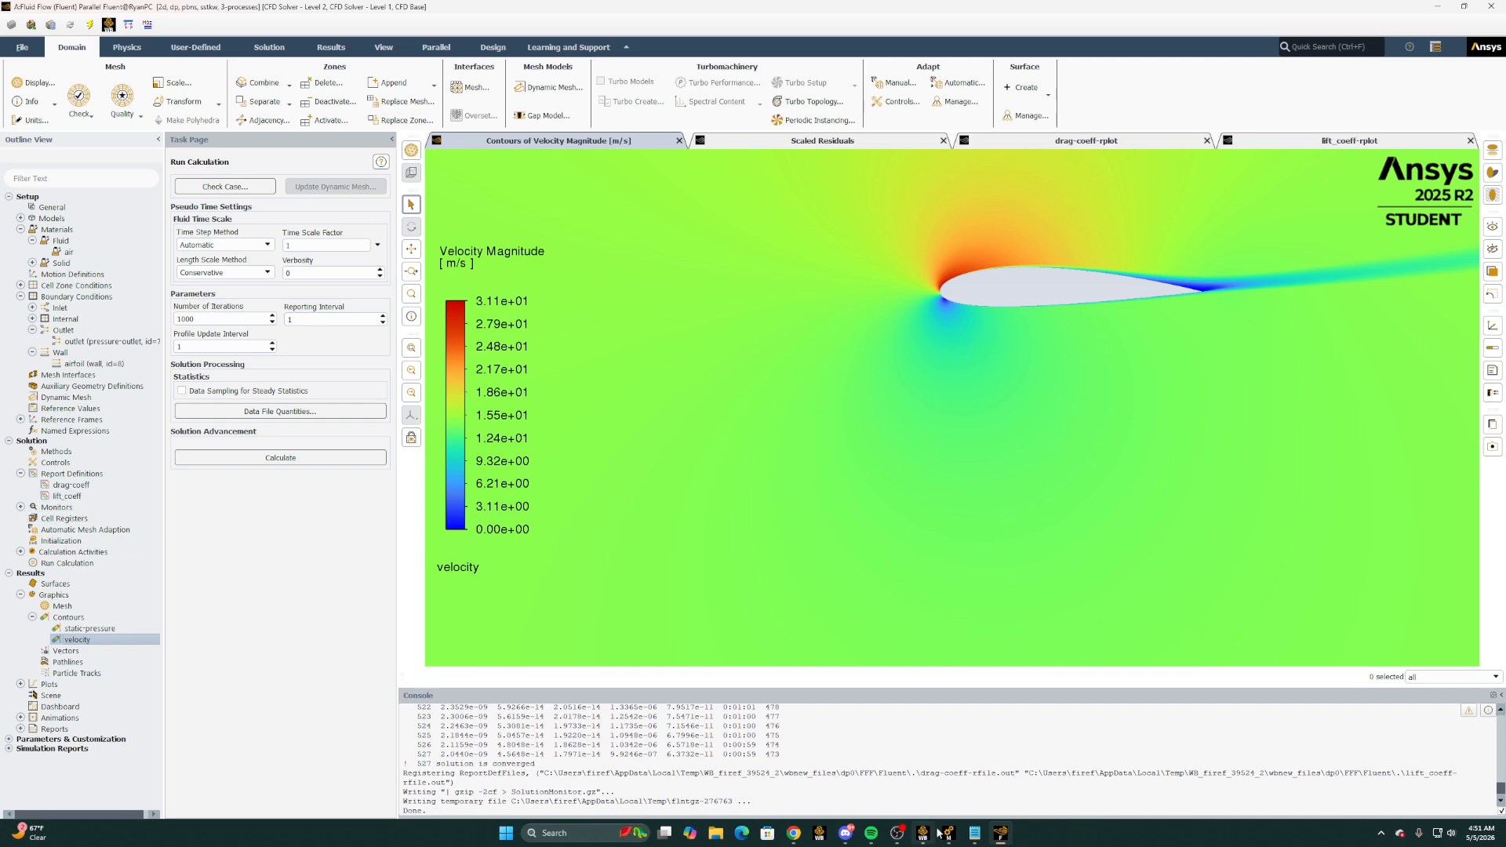
Switch to the Excel workbook and review the CL/CD formula, the coefficient charts and the zero- and ten-degree contour images on Sheet3
{"action": "mouse_move", "coordinate": [790, 837]}
{"action": "left_click", "coordinate": [855, 745]}
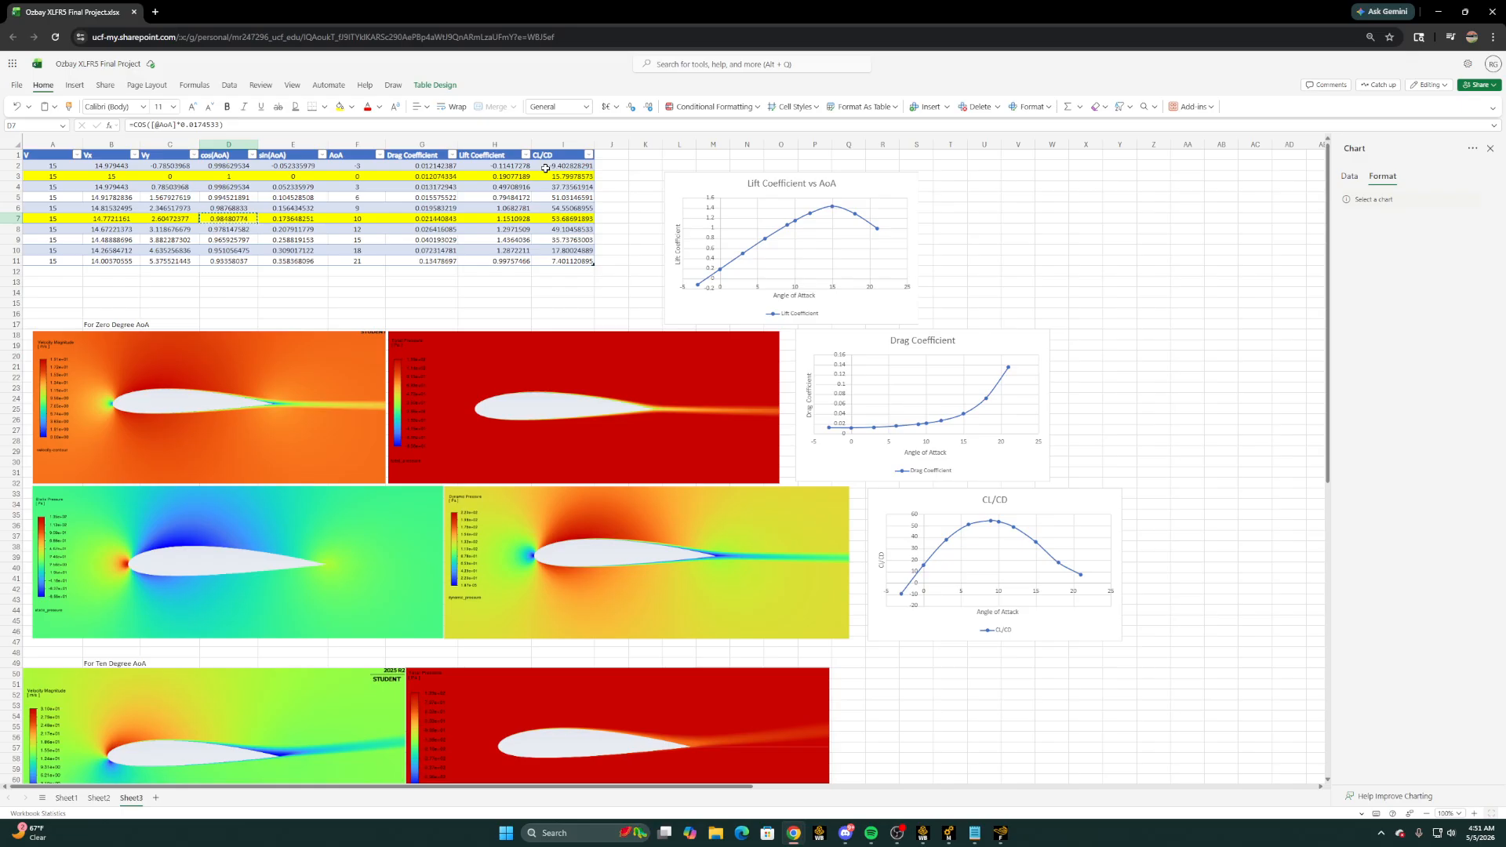
{"action": "left_click", "coordinate": [562, 175]}
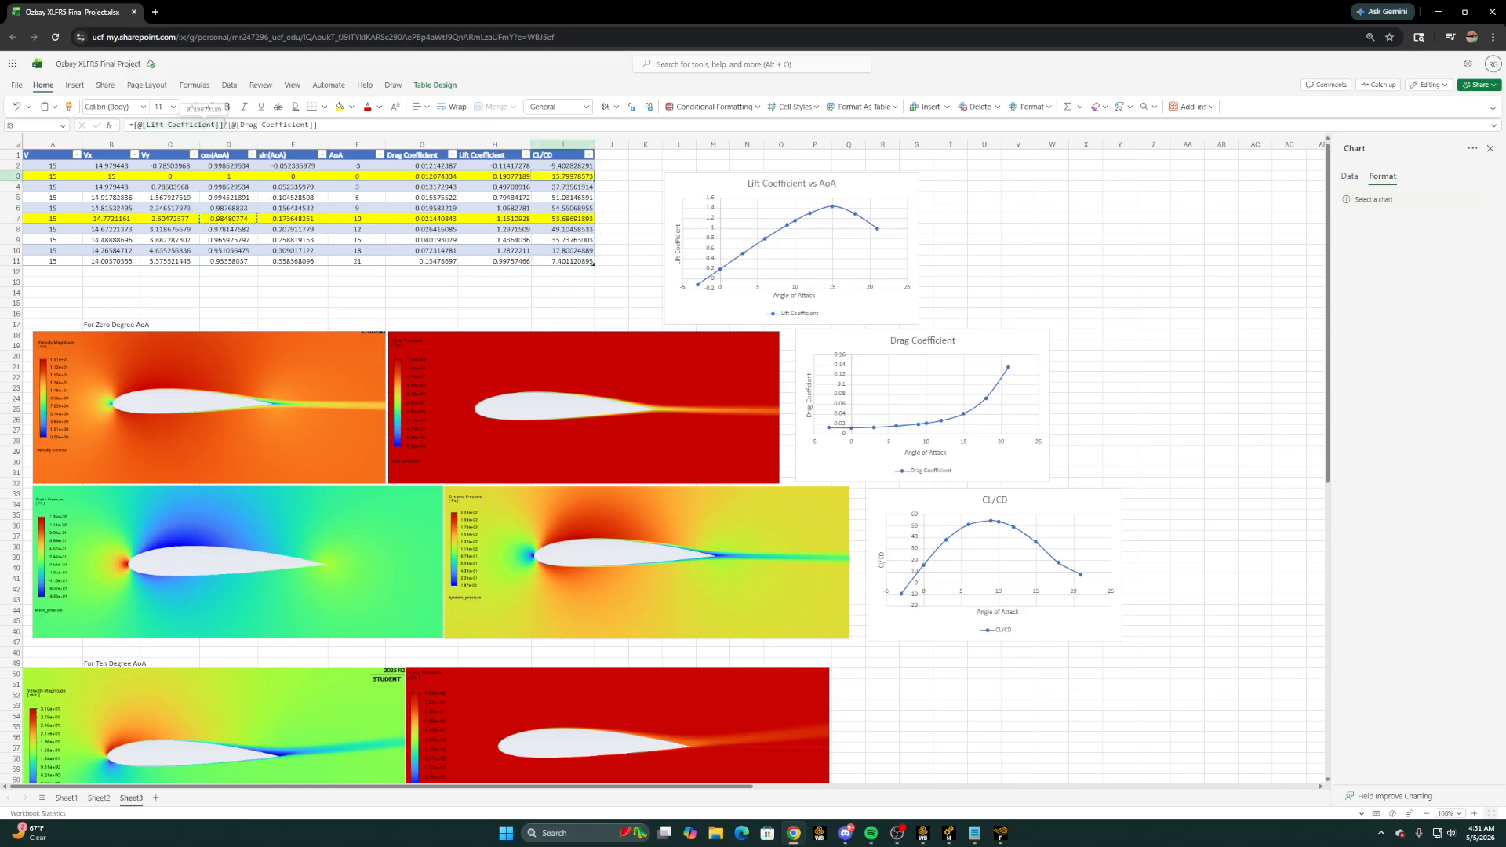
{"action": "left_click", "coordinate": [620, 157]}
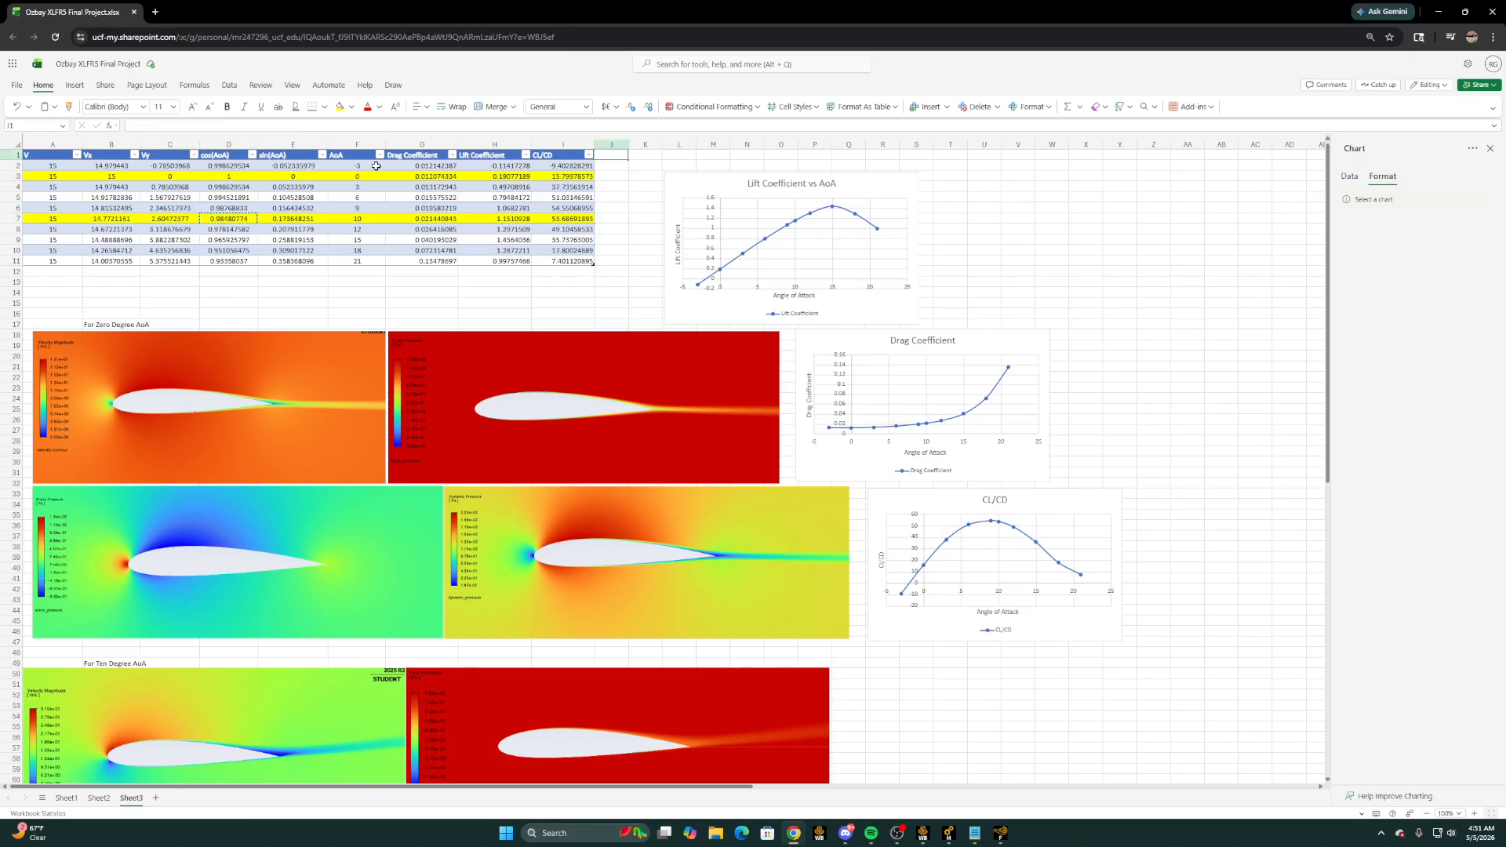
{"action": "scroll", "coordinate": [890, 444], "scroll_direction": "down", "scroll_amount": 5}
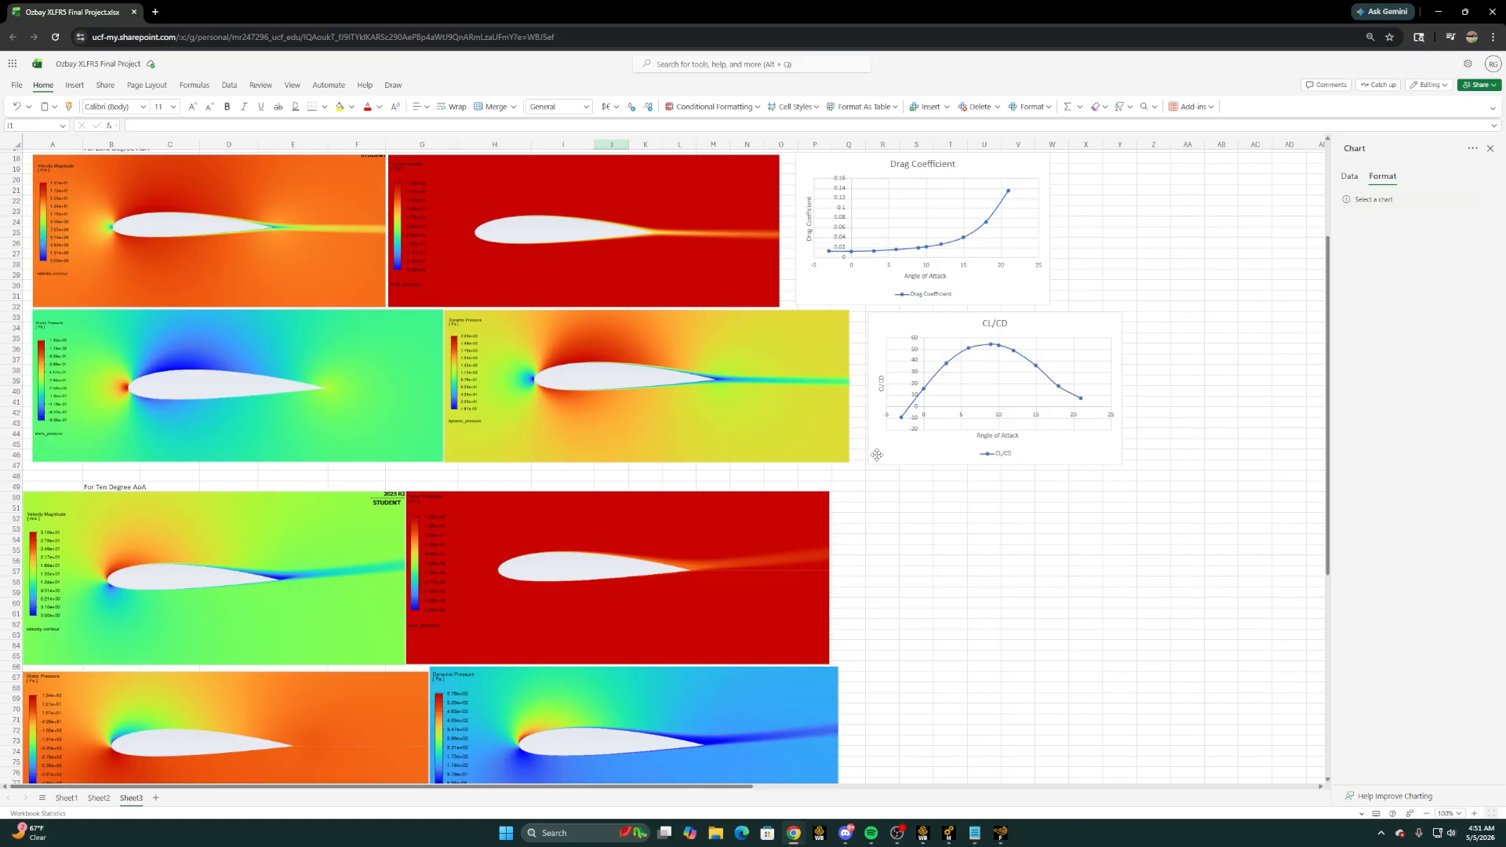
Switch to BONUS SIMULATION.pdf in the browser and review the requirement to compare the plots with XFLR5 results on the same graph
{"action": "mouse_move", "coordinate": [794, 833]}
{"action": "left_click", "coordinate": [783, 786]}
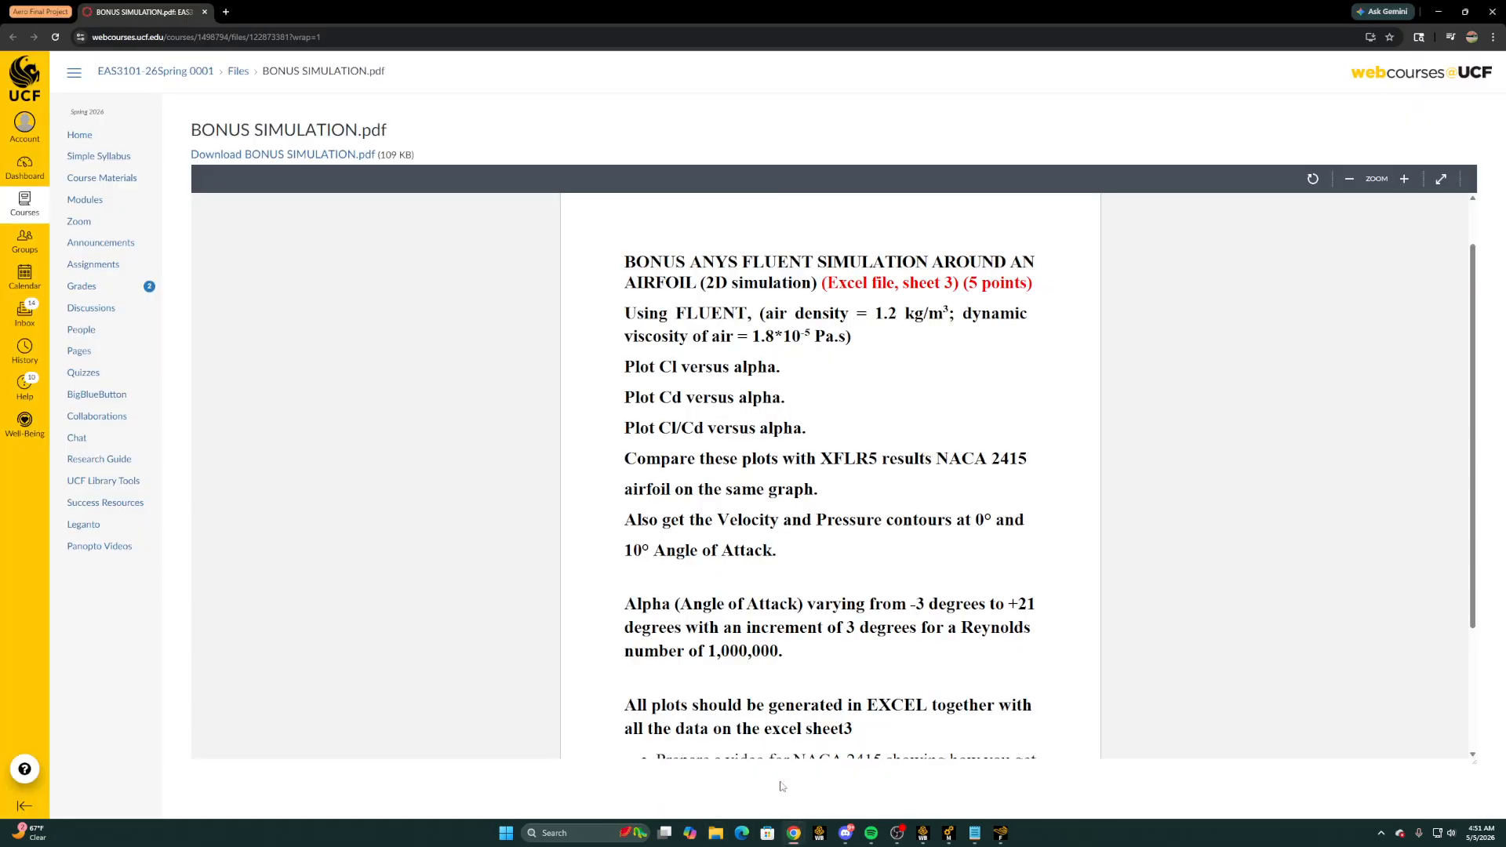
{"action": "scroll", "coordinate": [723, 405], "scroll_direction": "down", "scroll_amount": 3}
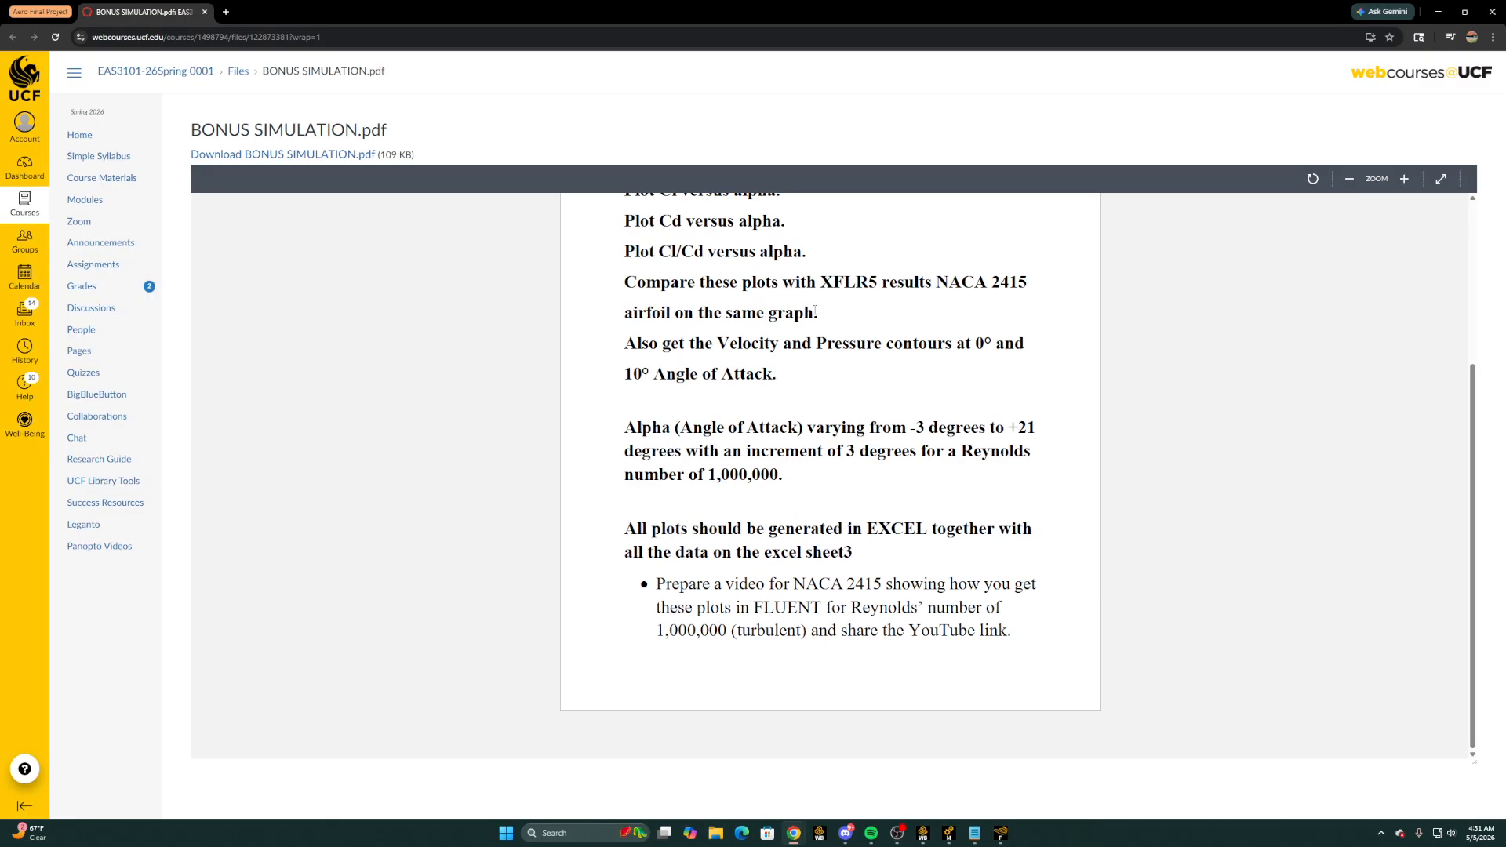
{"action": "left_click_drag", "start_coordinate": [818, 312], "coordinate": [616, 280]}
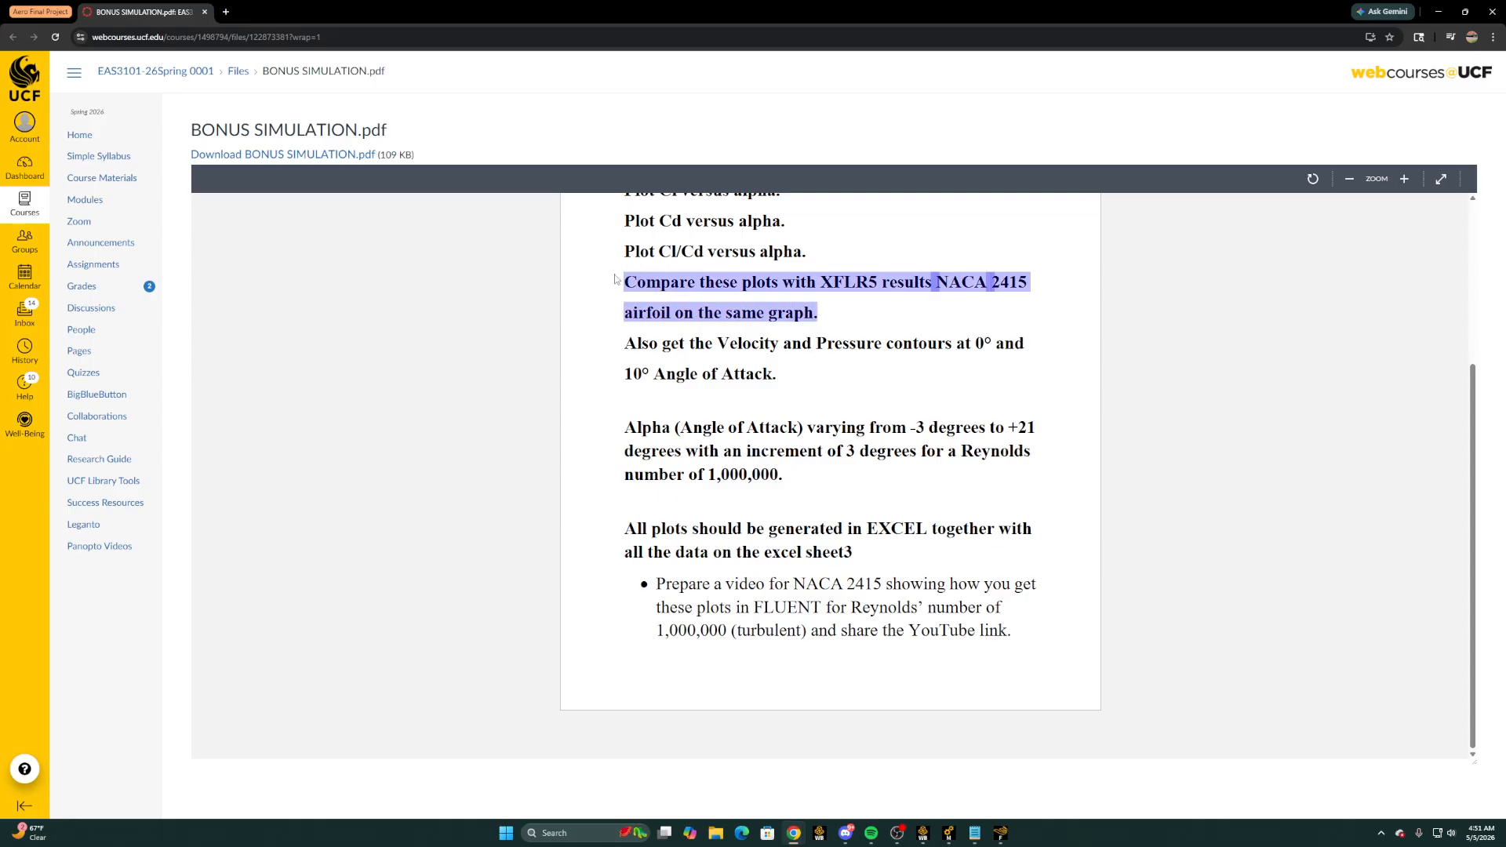
{"action": "left_click", "coordinate": [740, 314]}
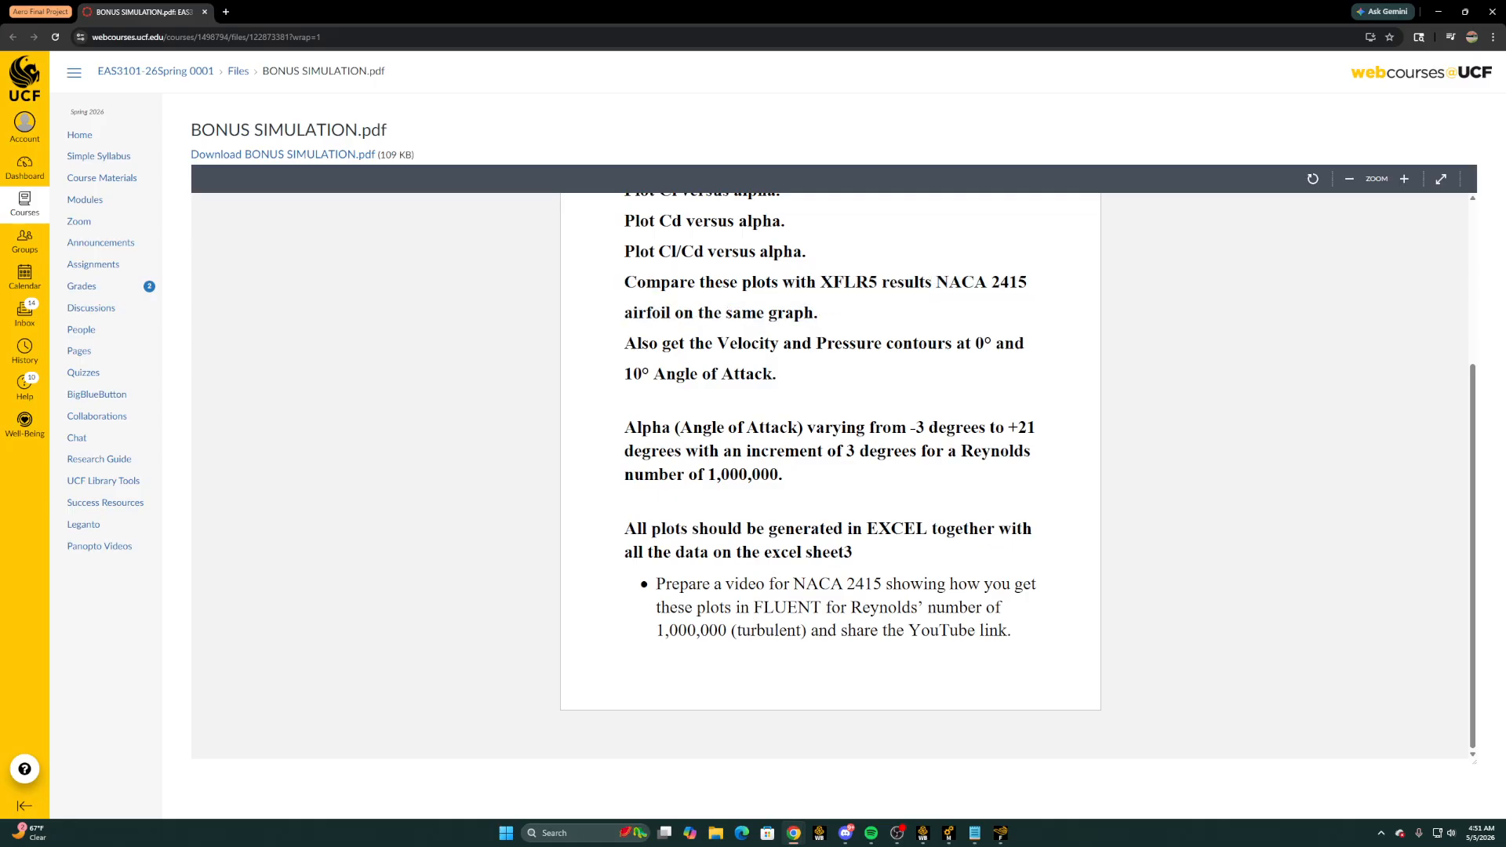